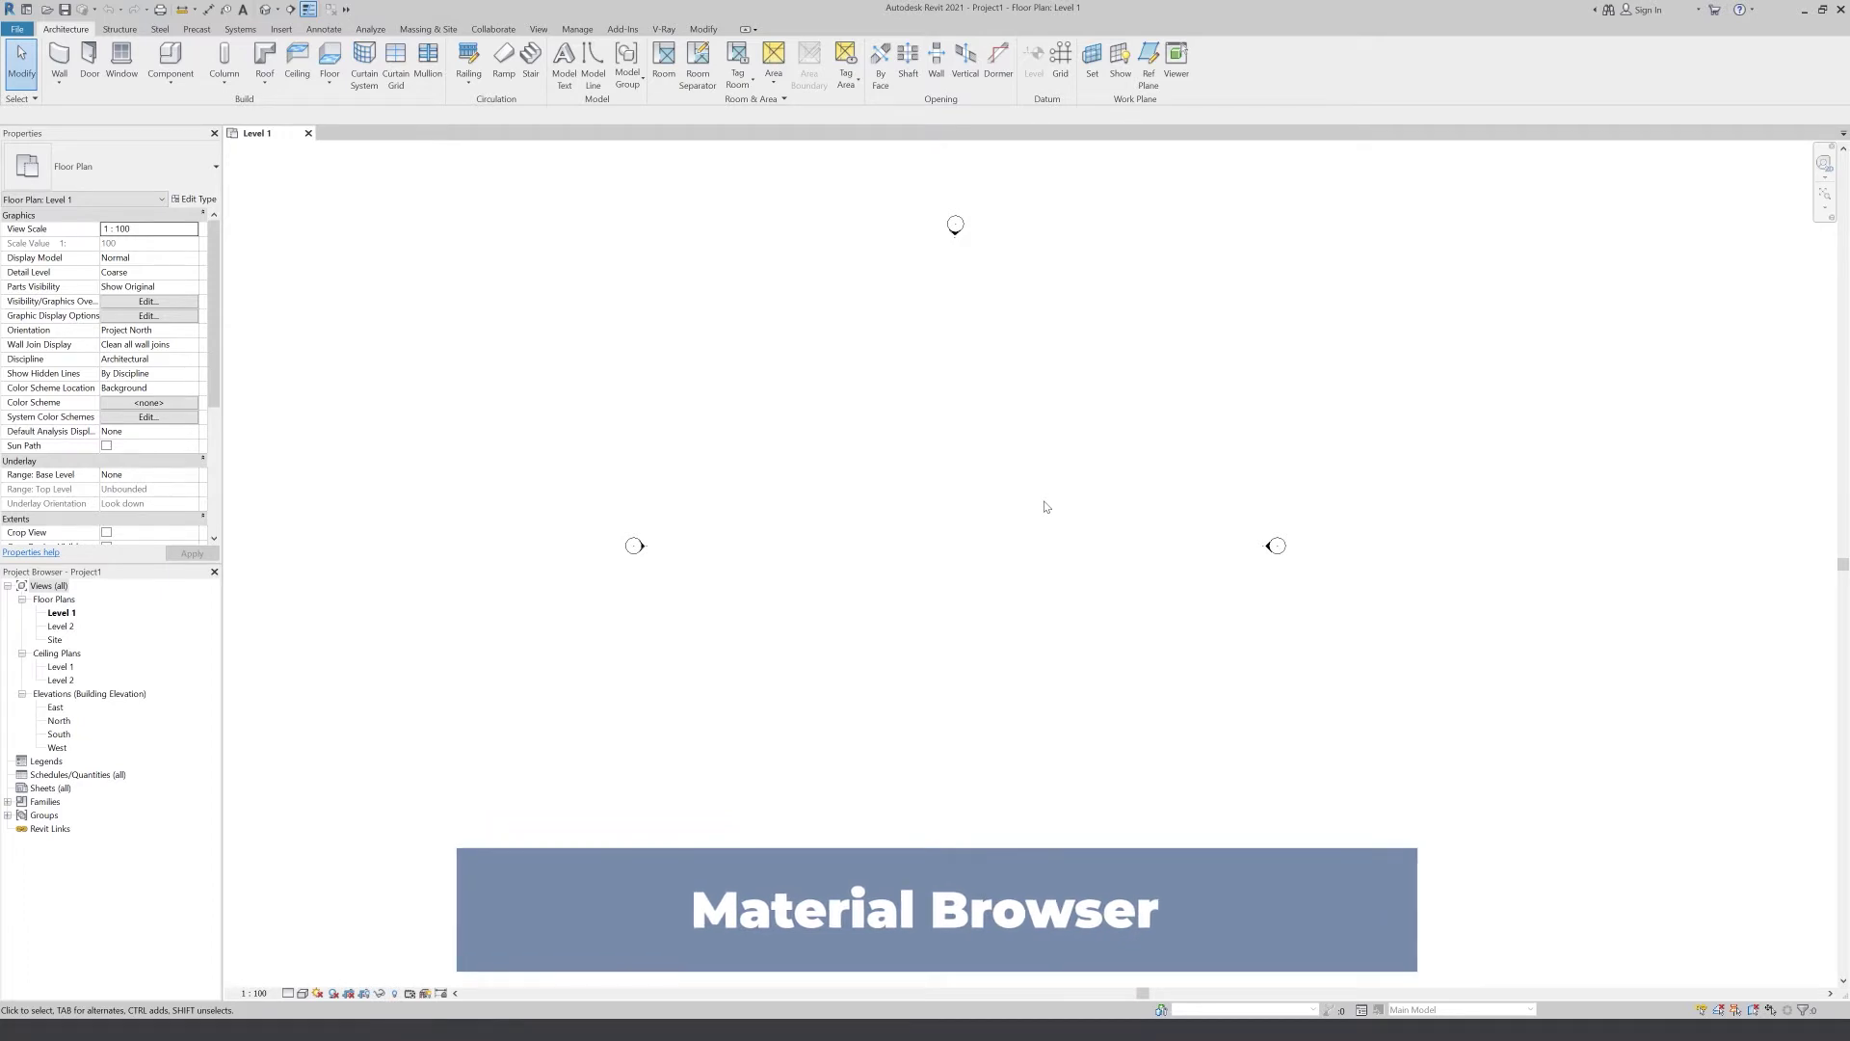
# Switch the ribbon to the Manage tab with the Level 1 floor plan open
pyautogui.click(577, 29)
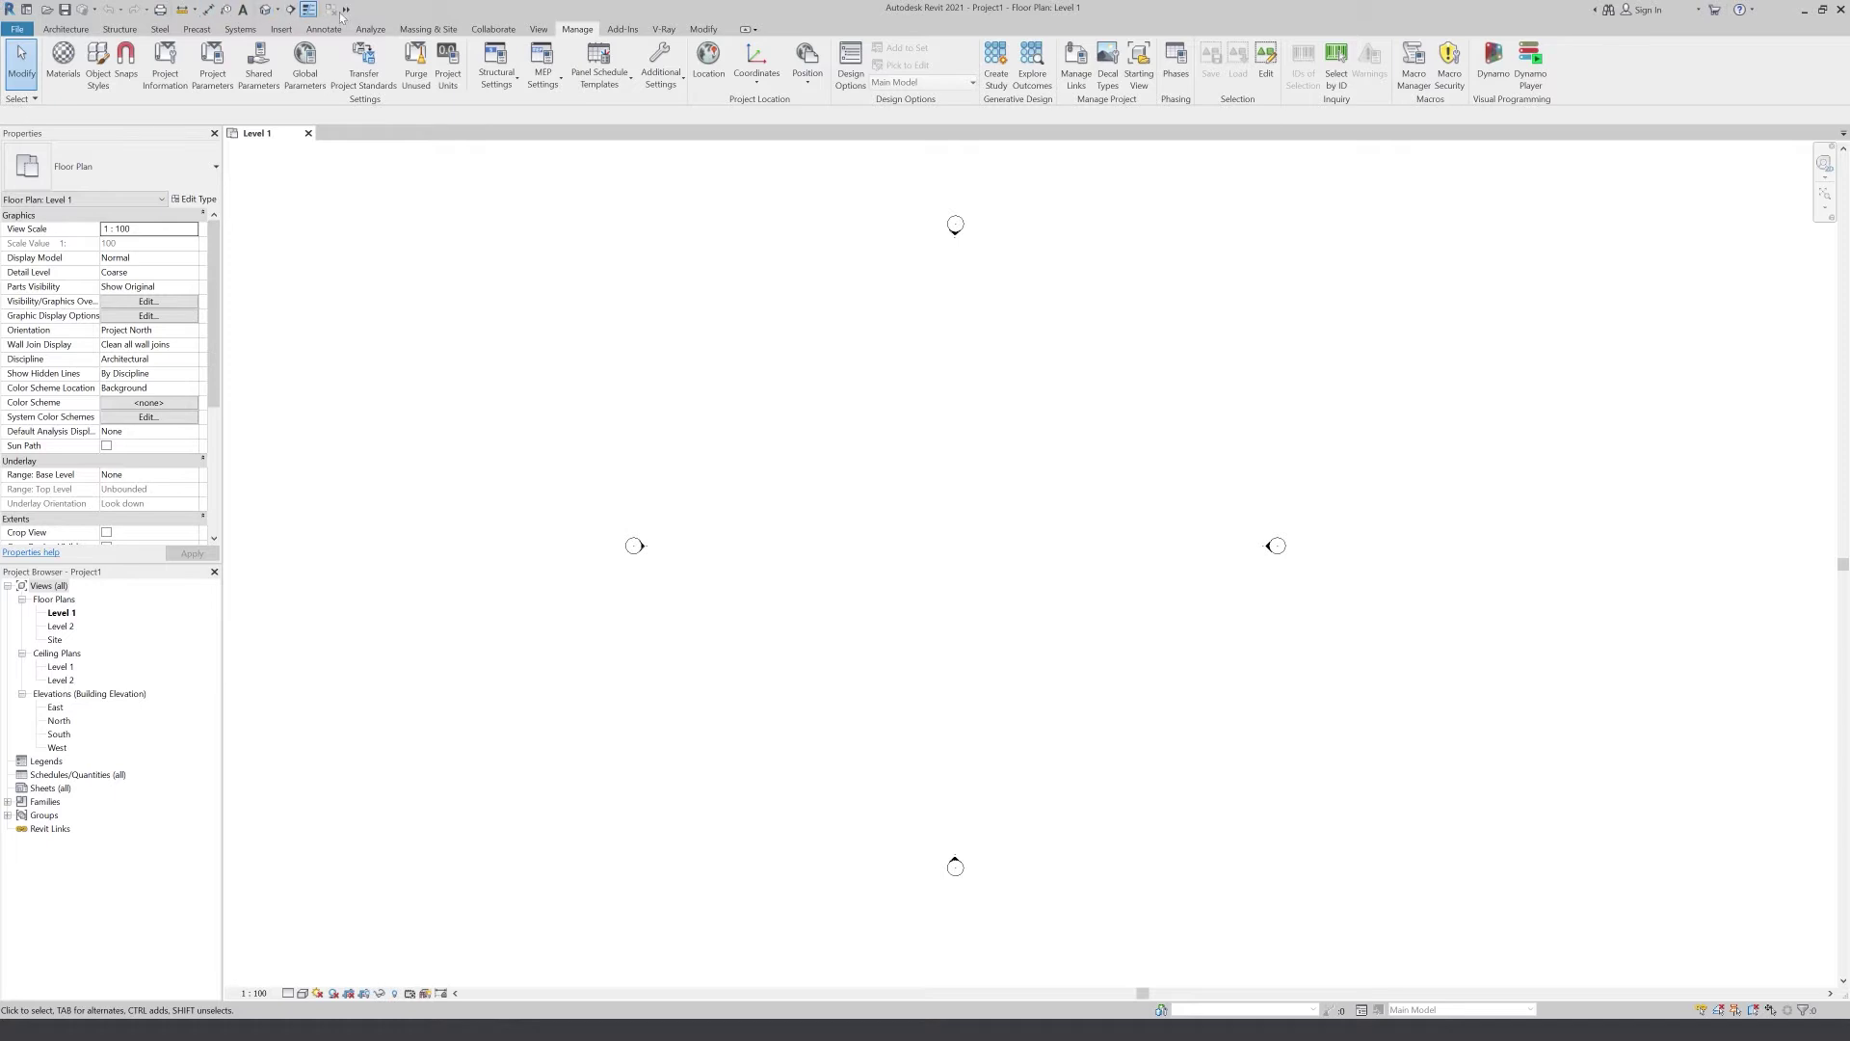
# Open the Material Browser listing project materials, with Air on the Graphics tab
pyautogui.rightClick(64, 54)
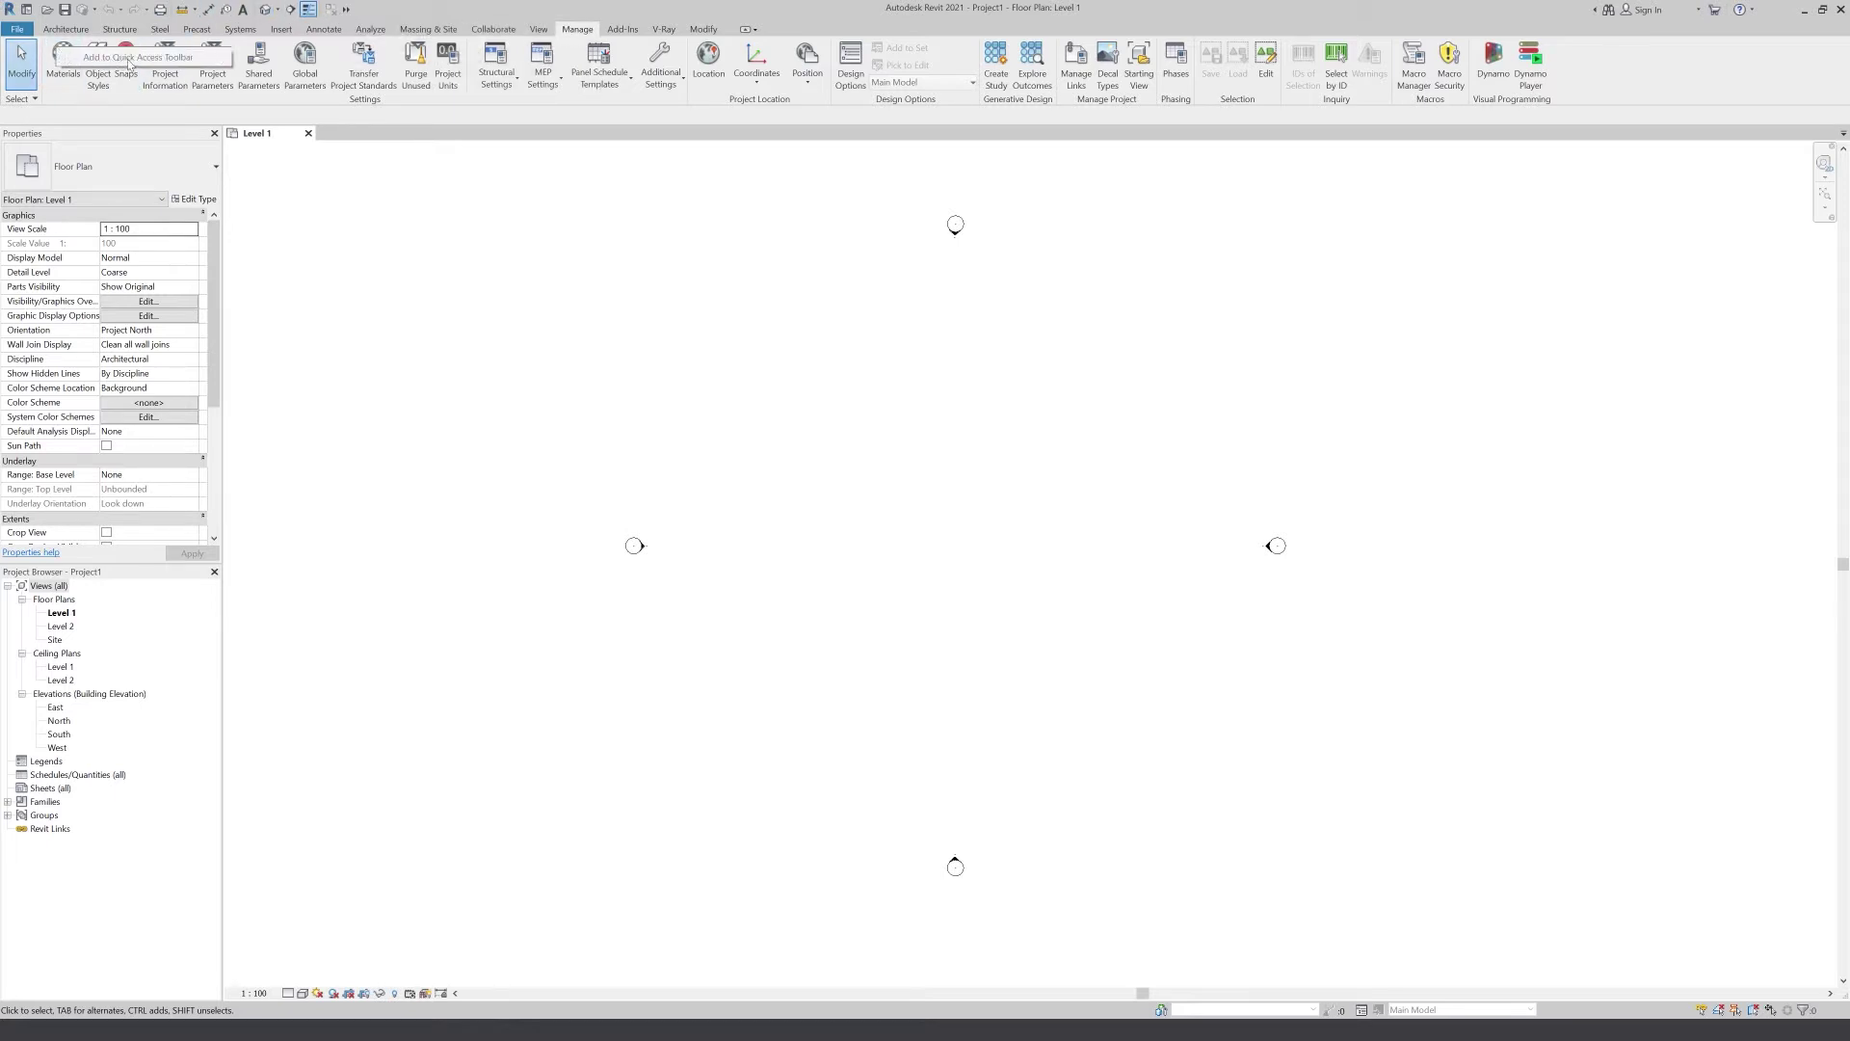
pyautogui.click(347, 10)
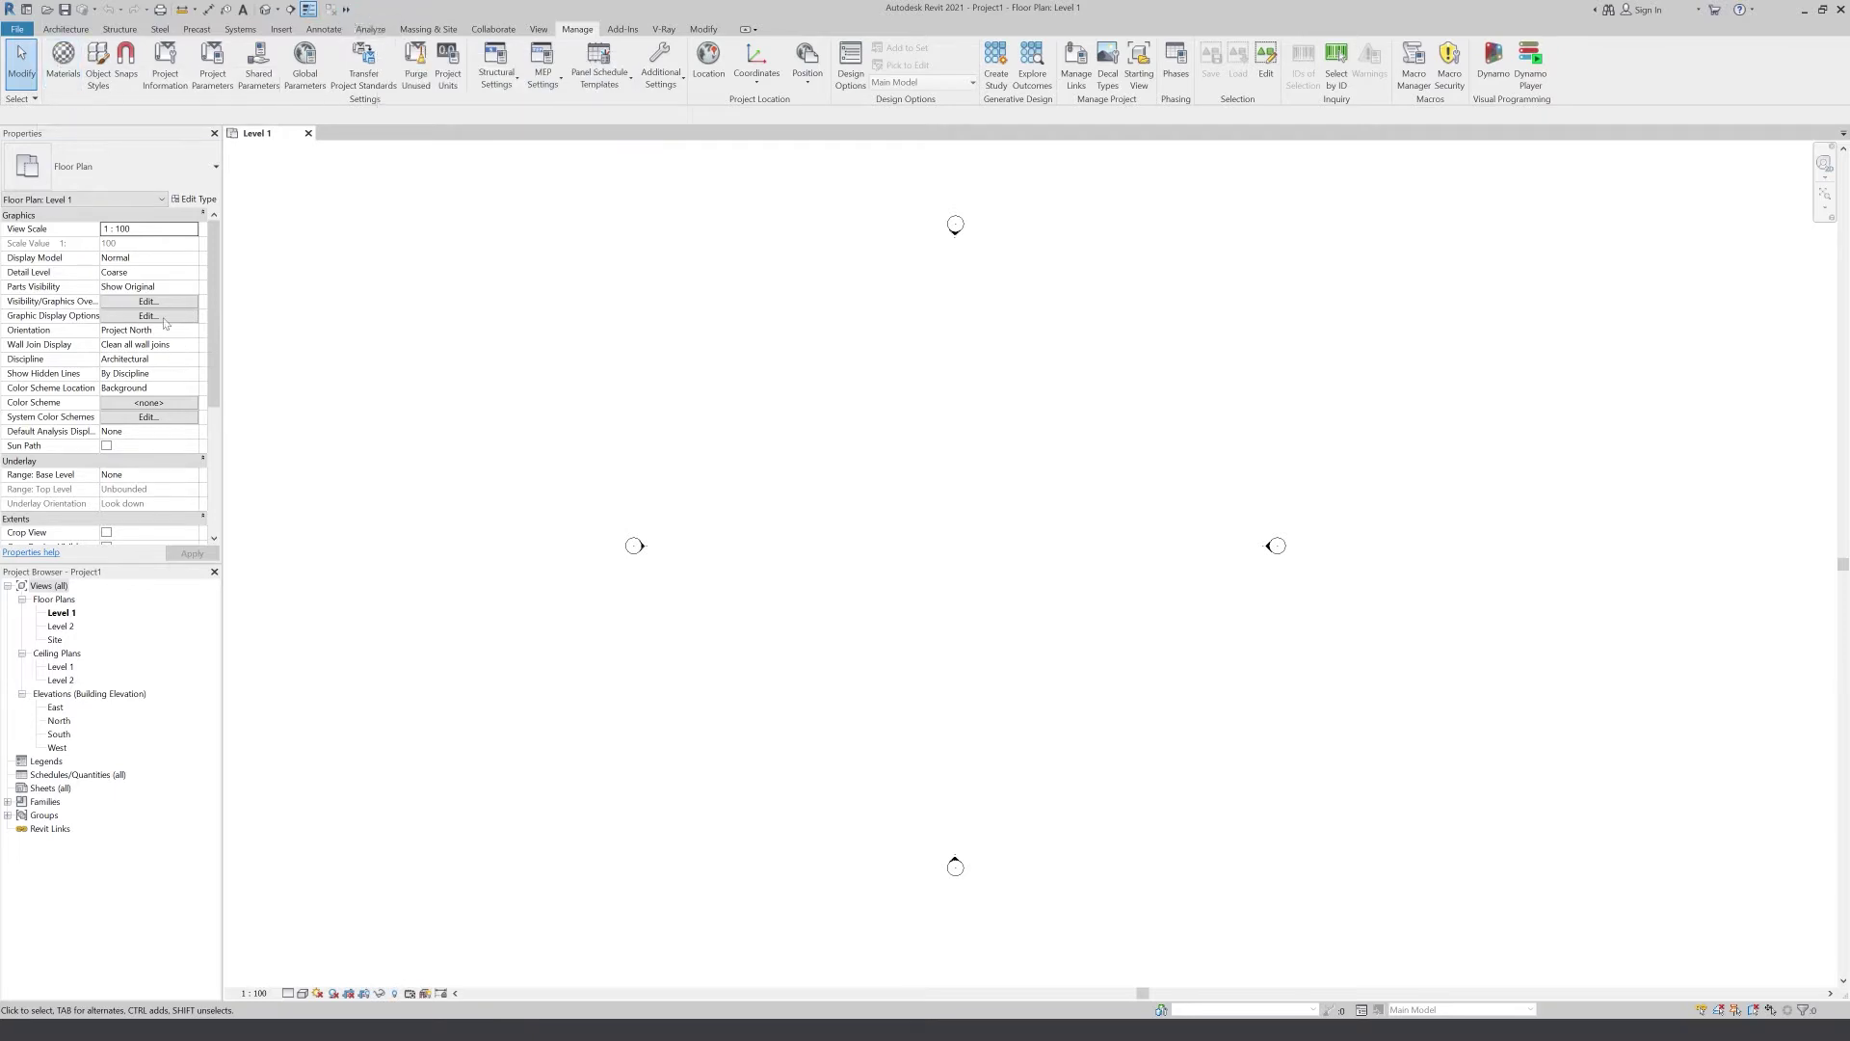
pyautogui.click(50, 61)
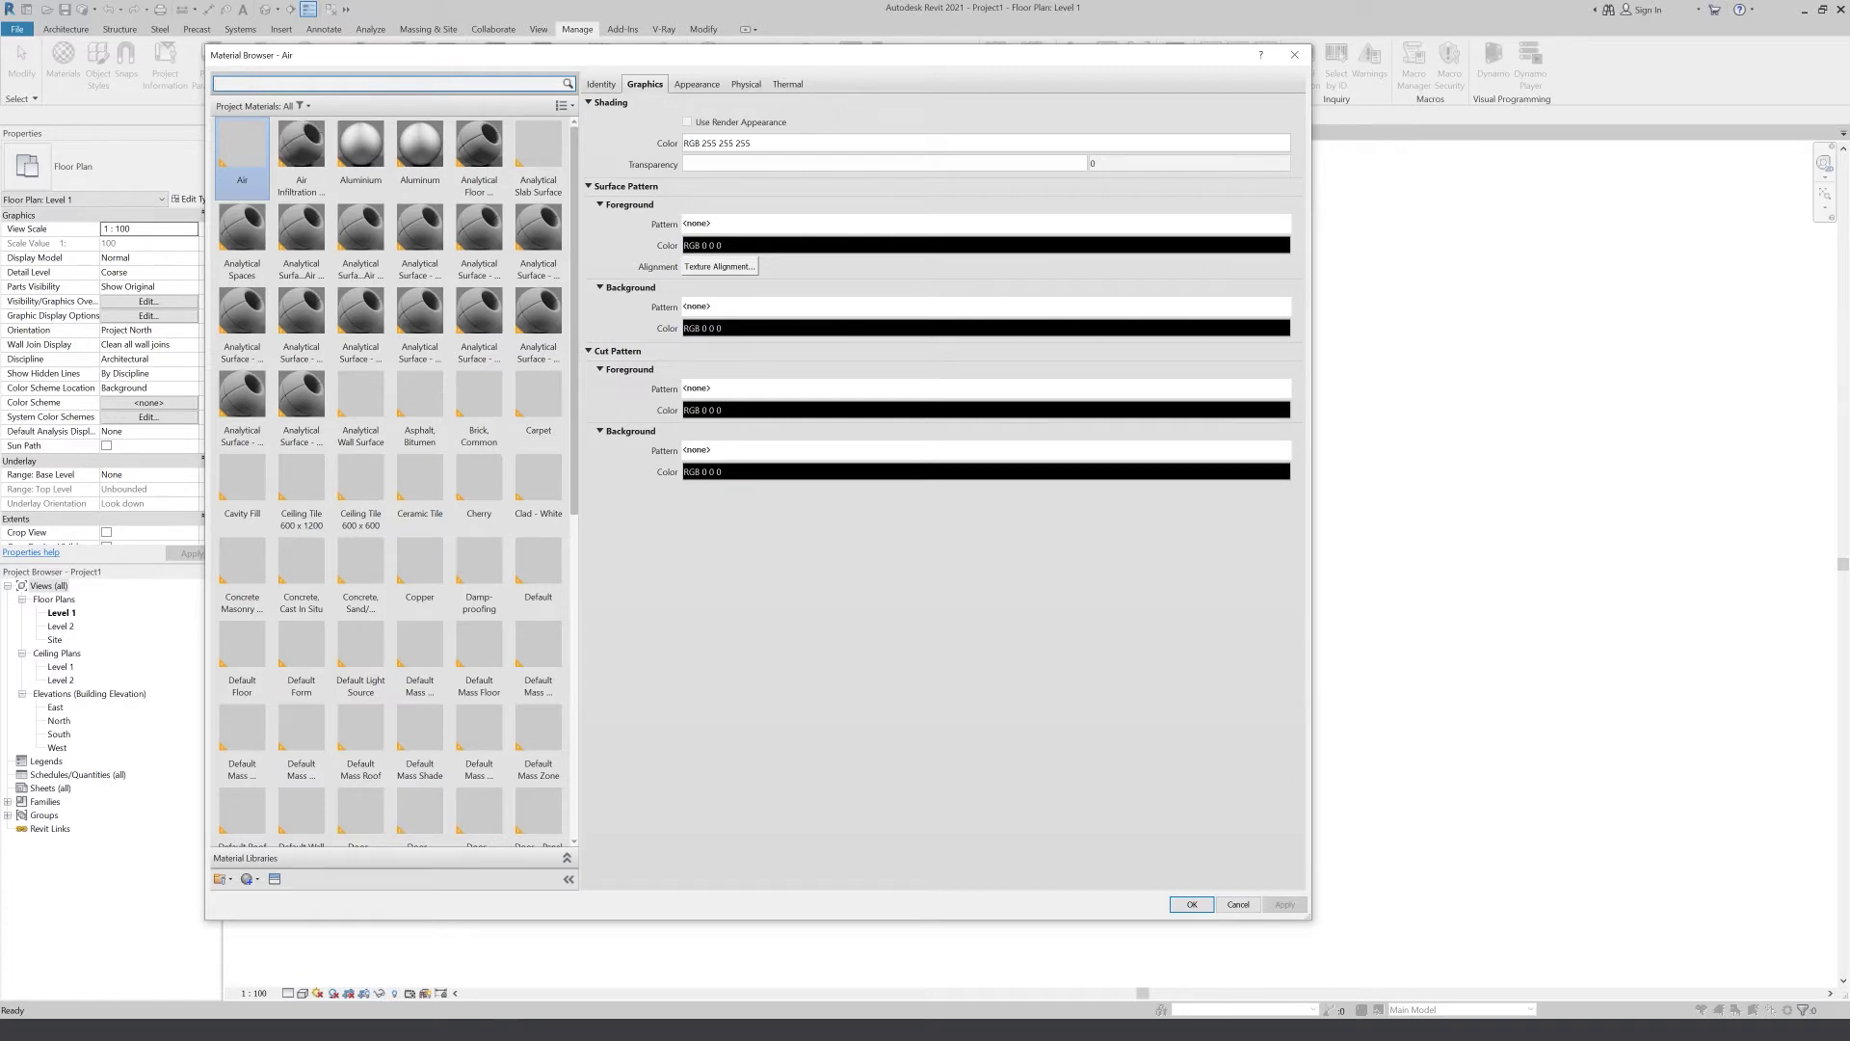
pyautogui.write('ood')
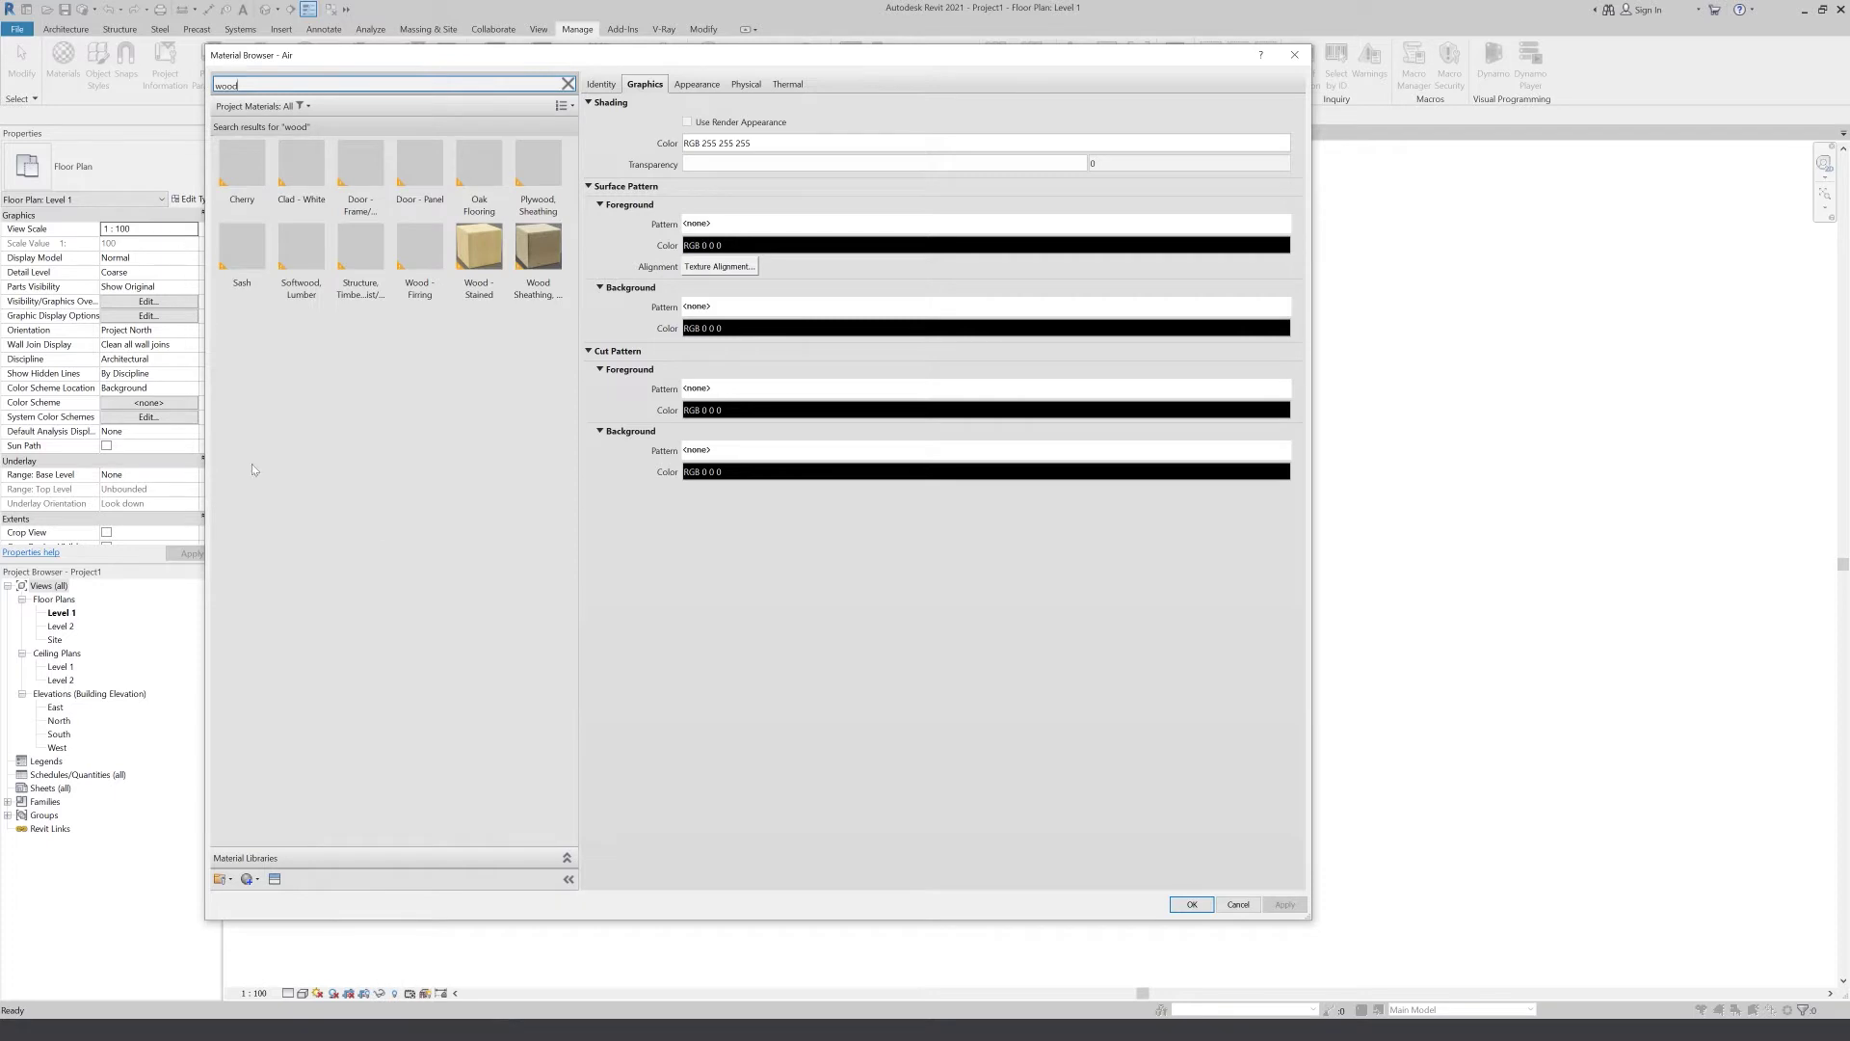
pyautogui.click(565, 85)
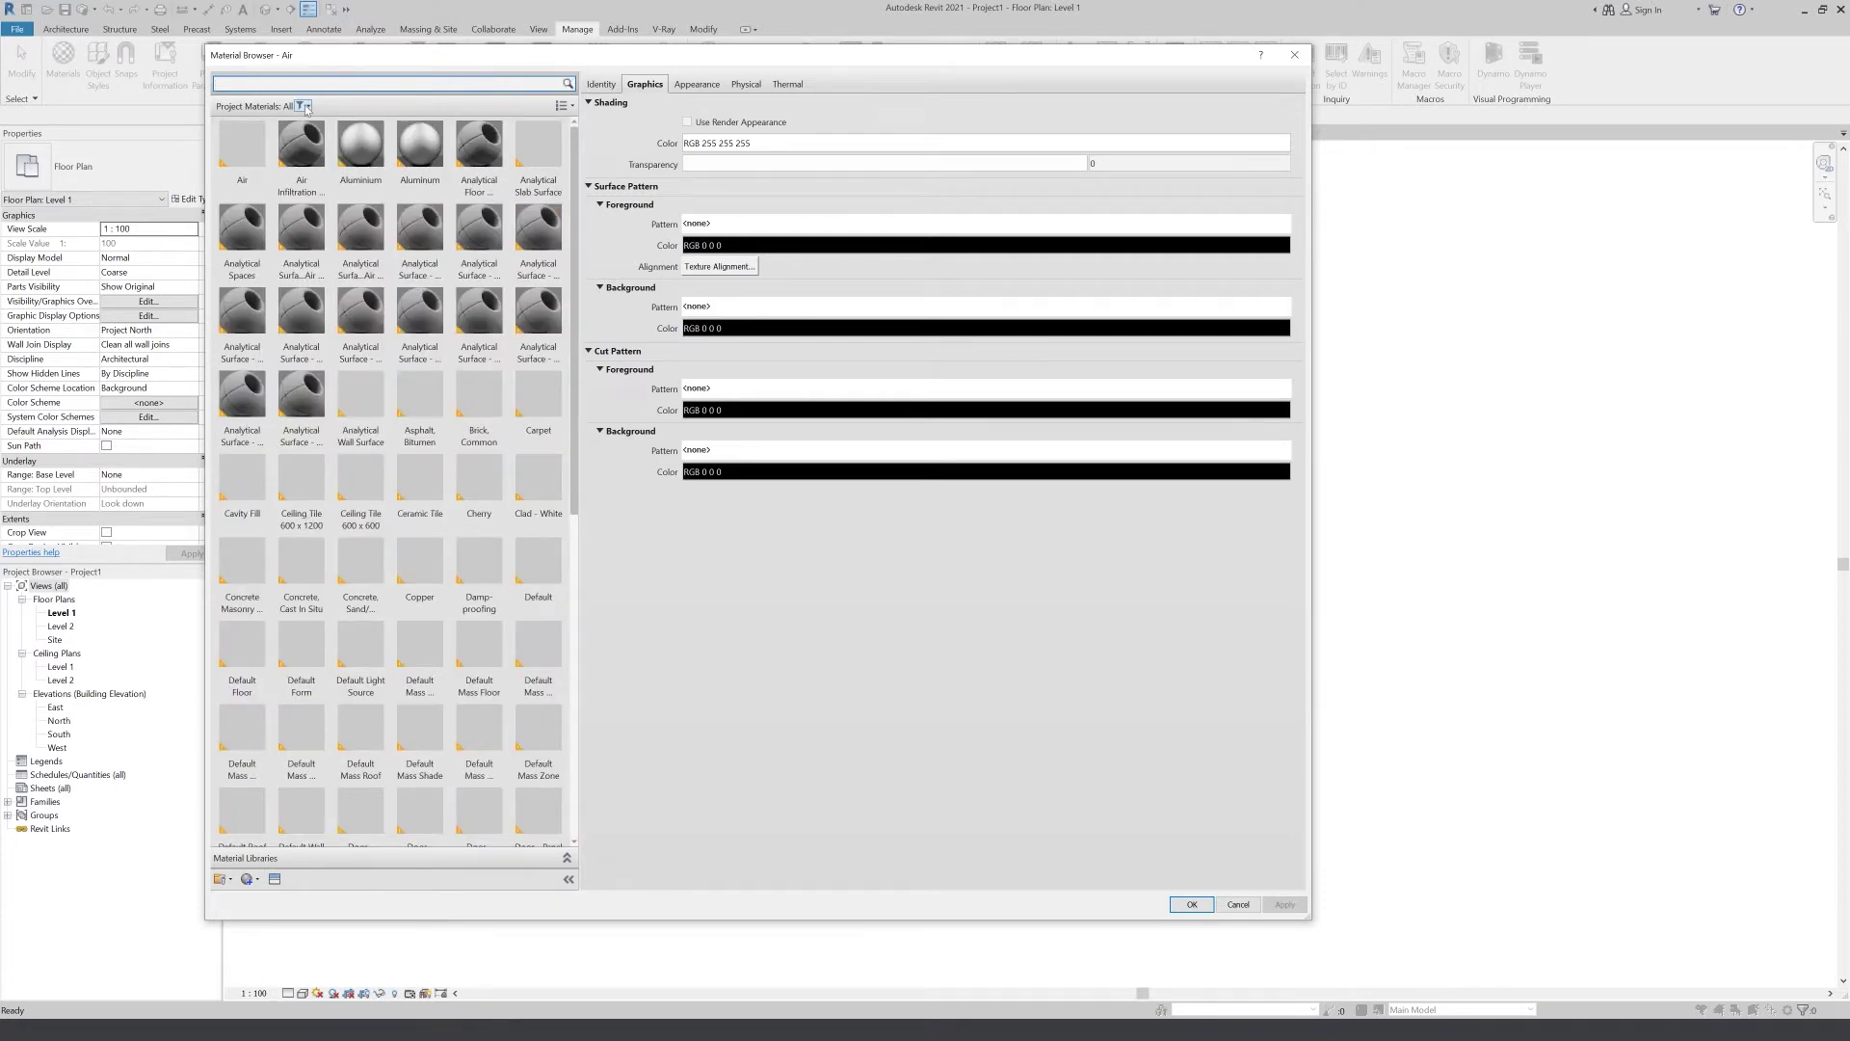
pyautogui.click(310, 108)
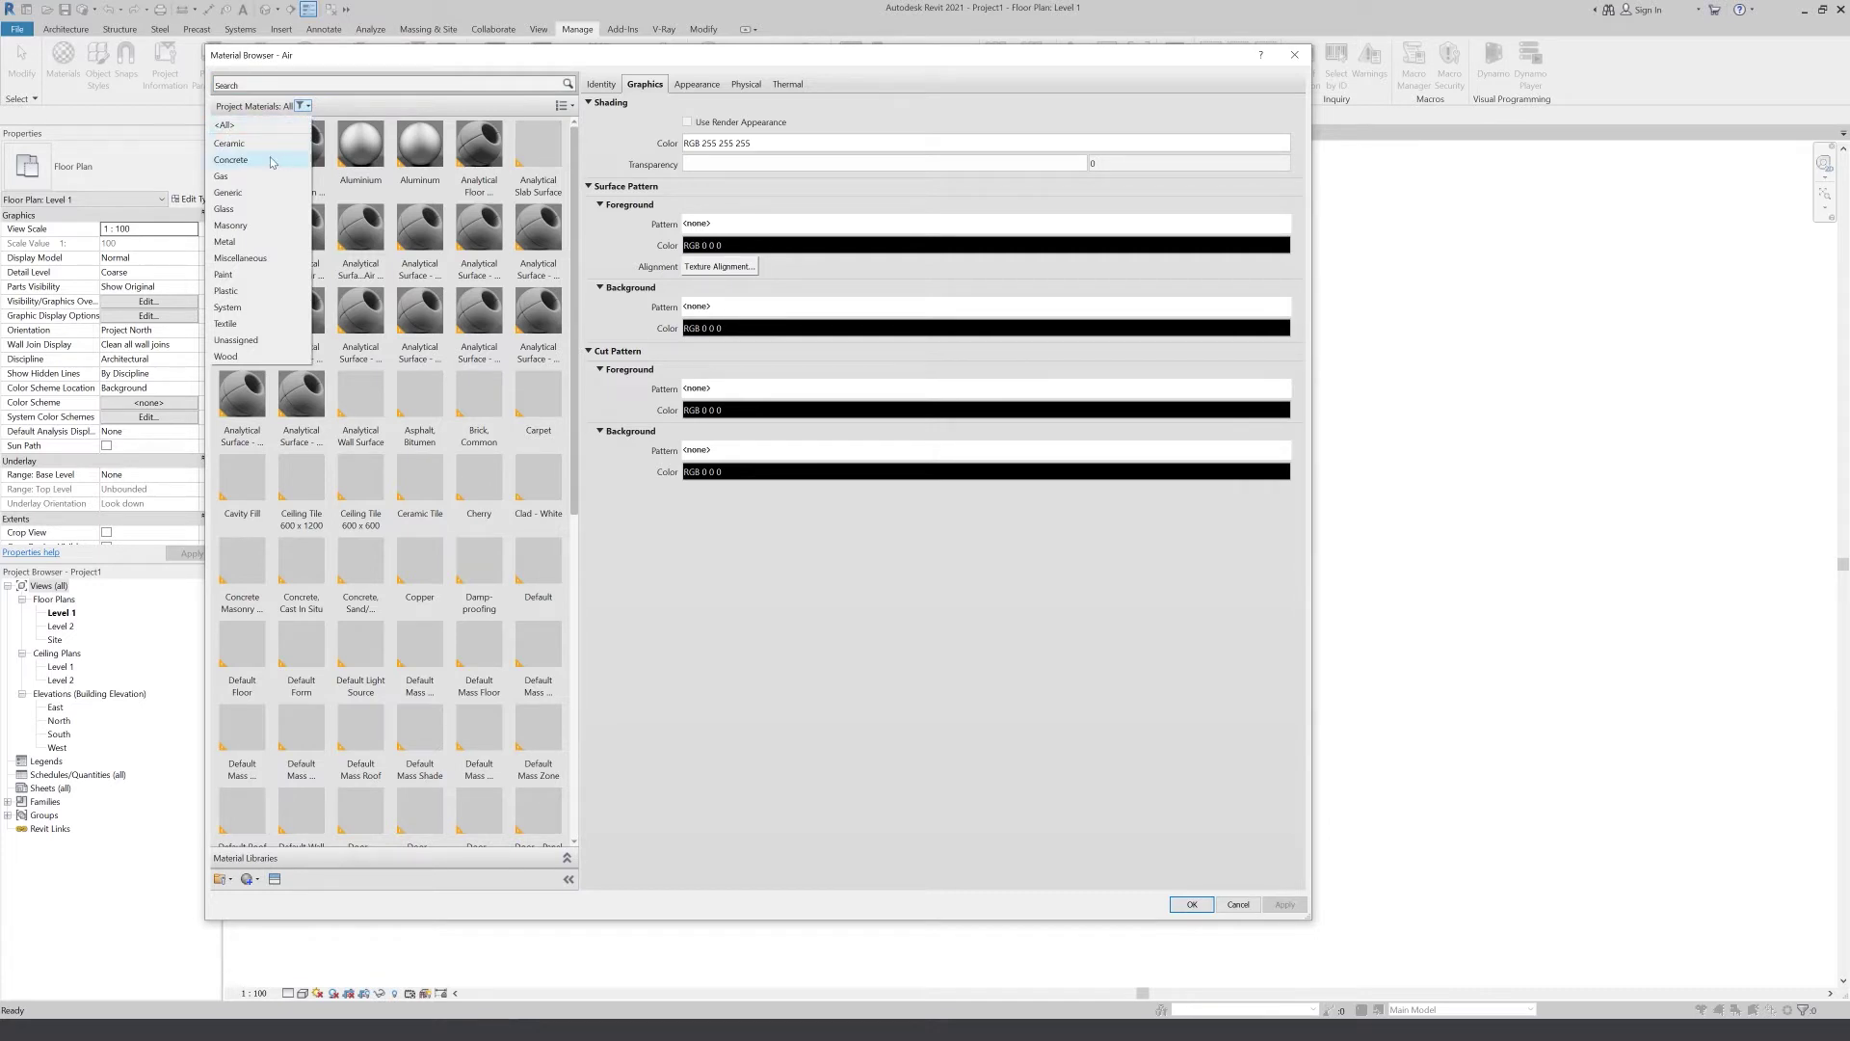
pyautogui.click(255, 276)
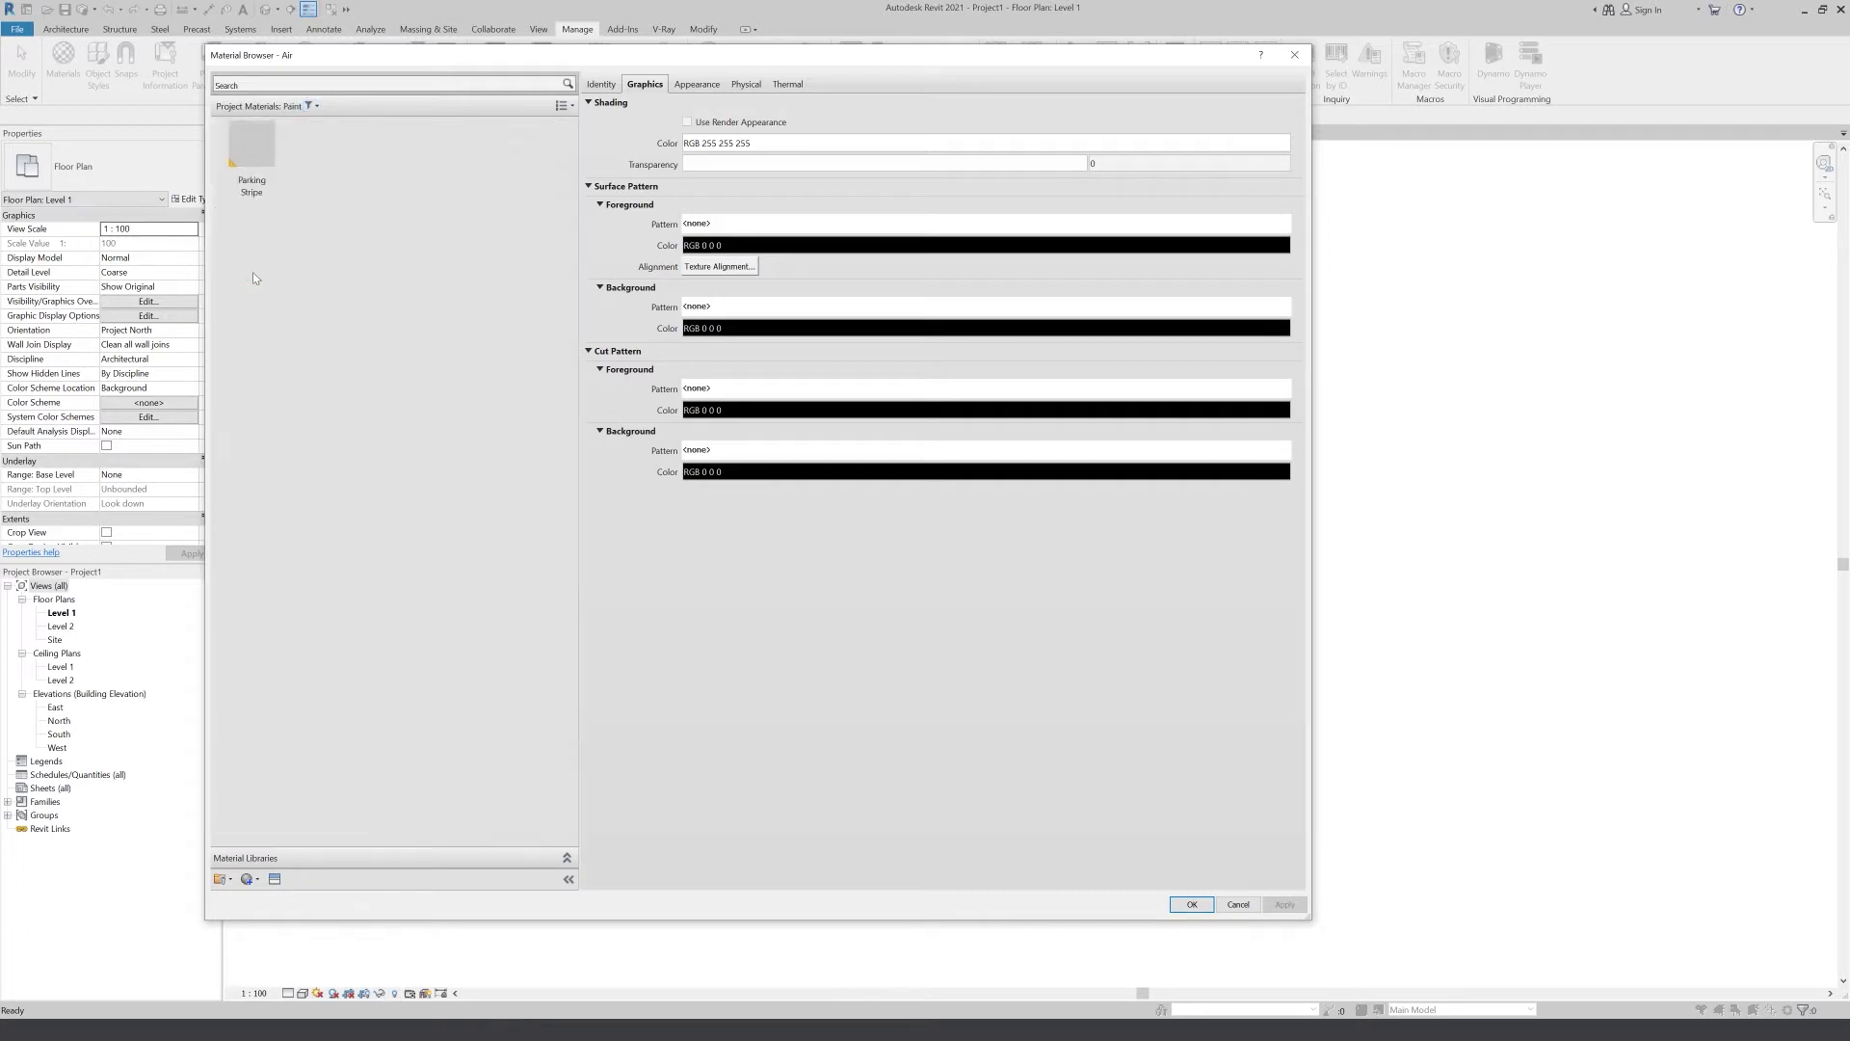
pyautogui.click(314, 106)
pyautogui.click(263, 349)
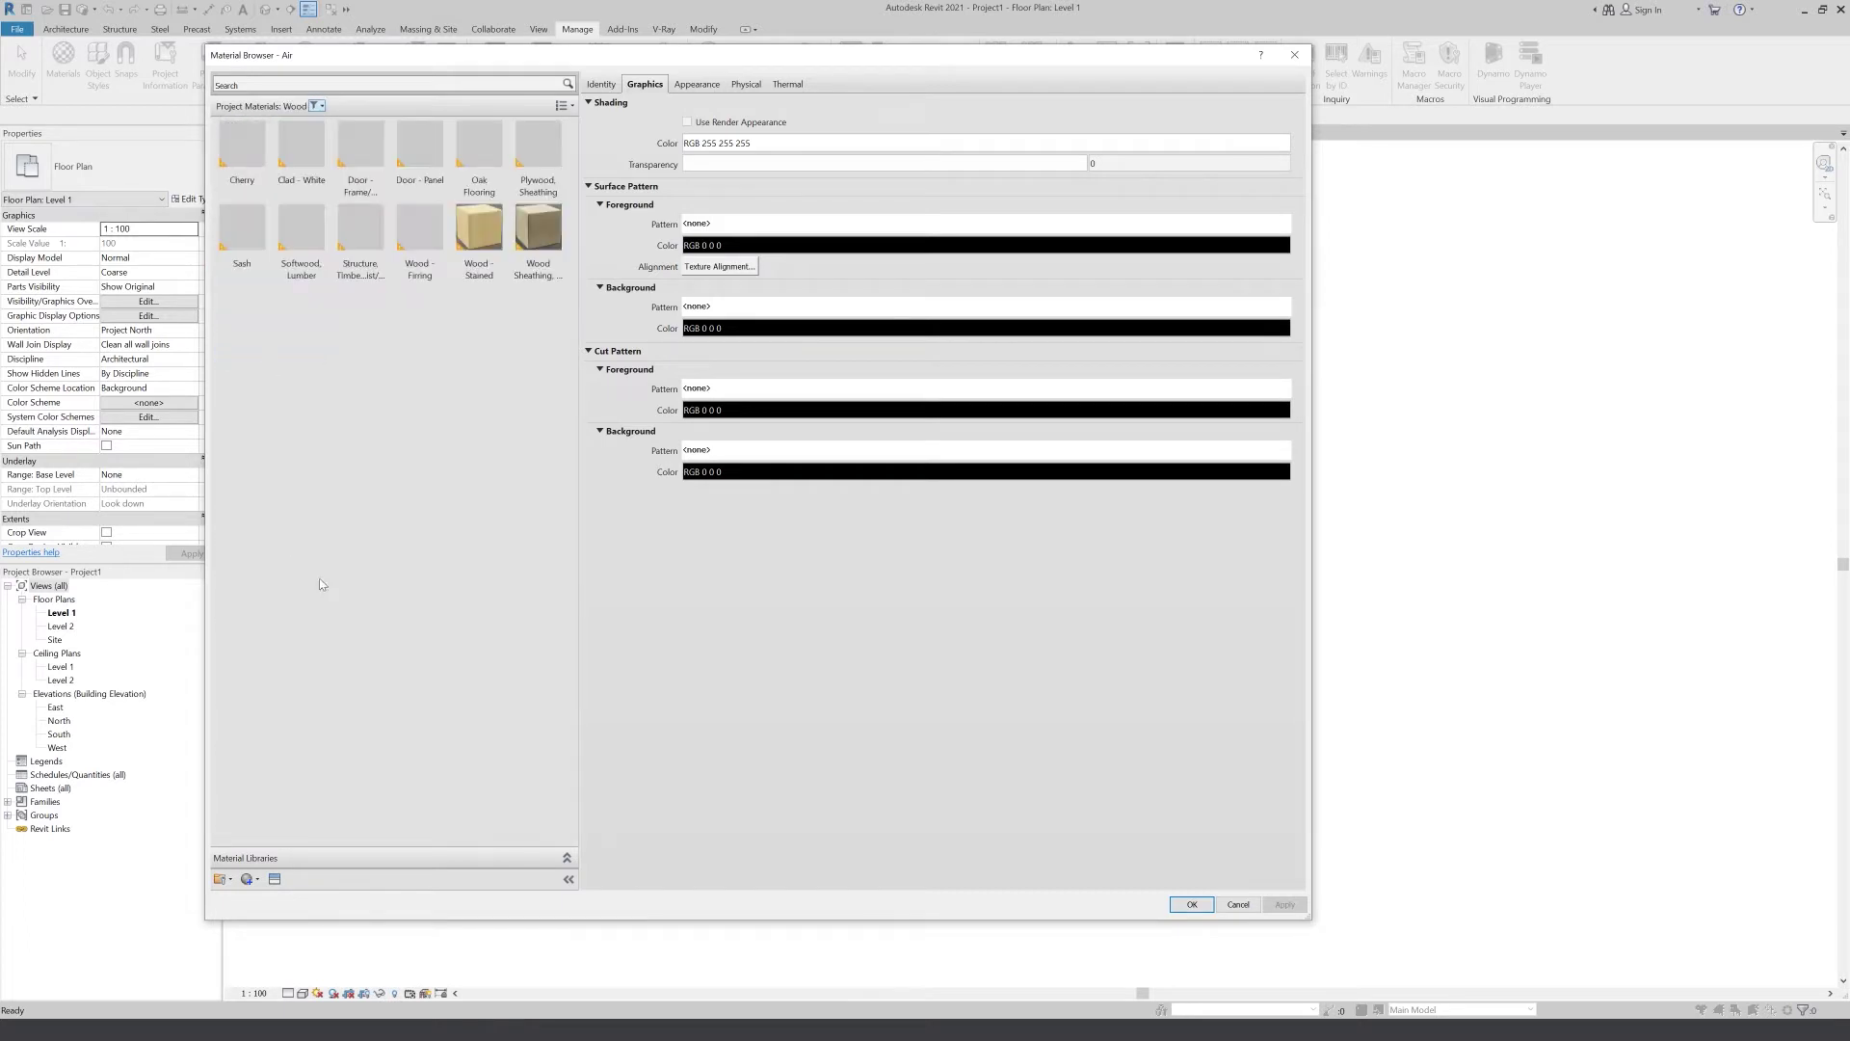
pyautogui.click(315, 106)
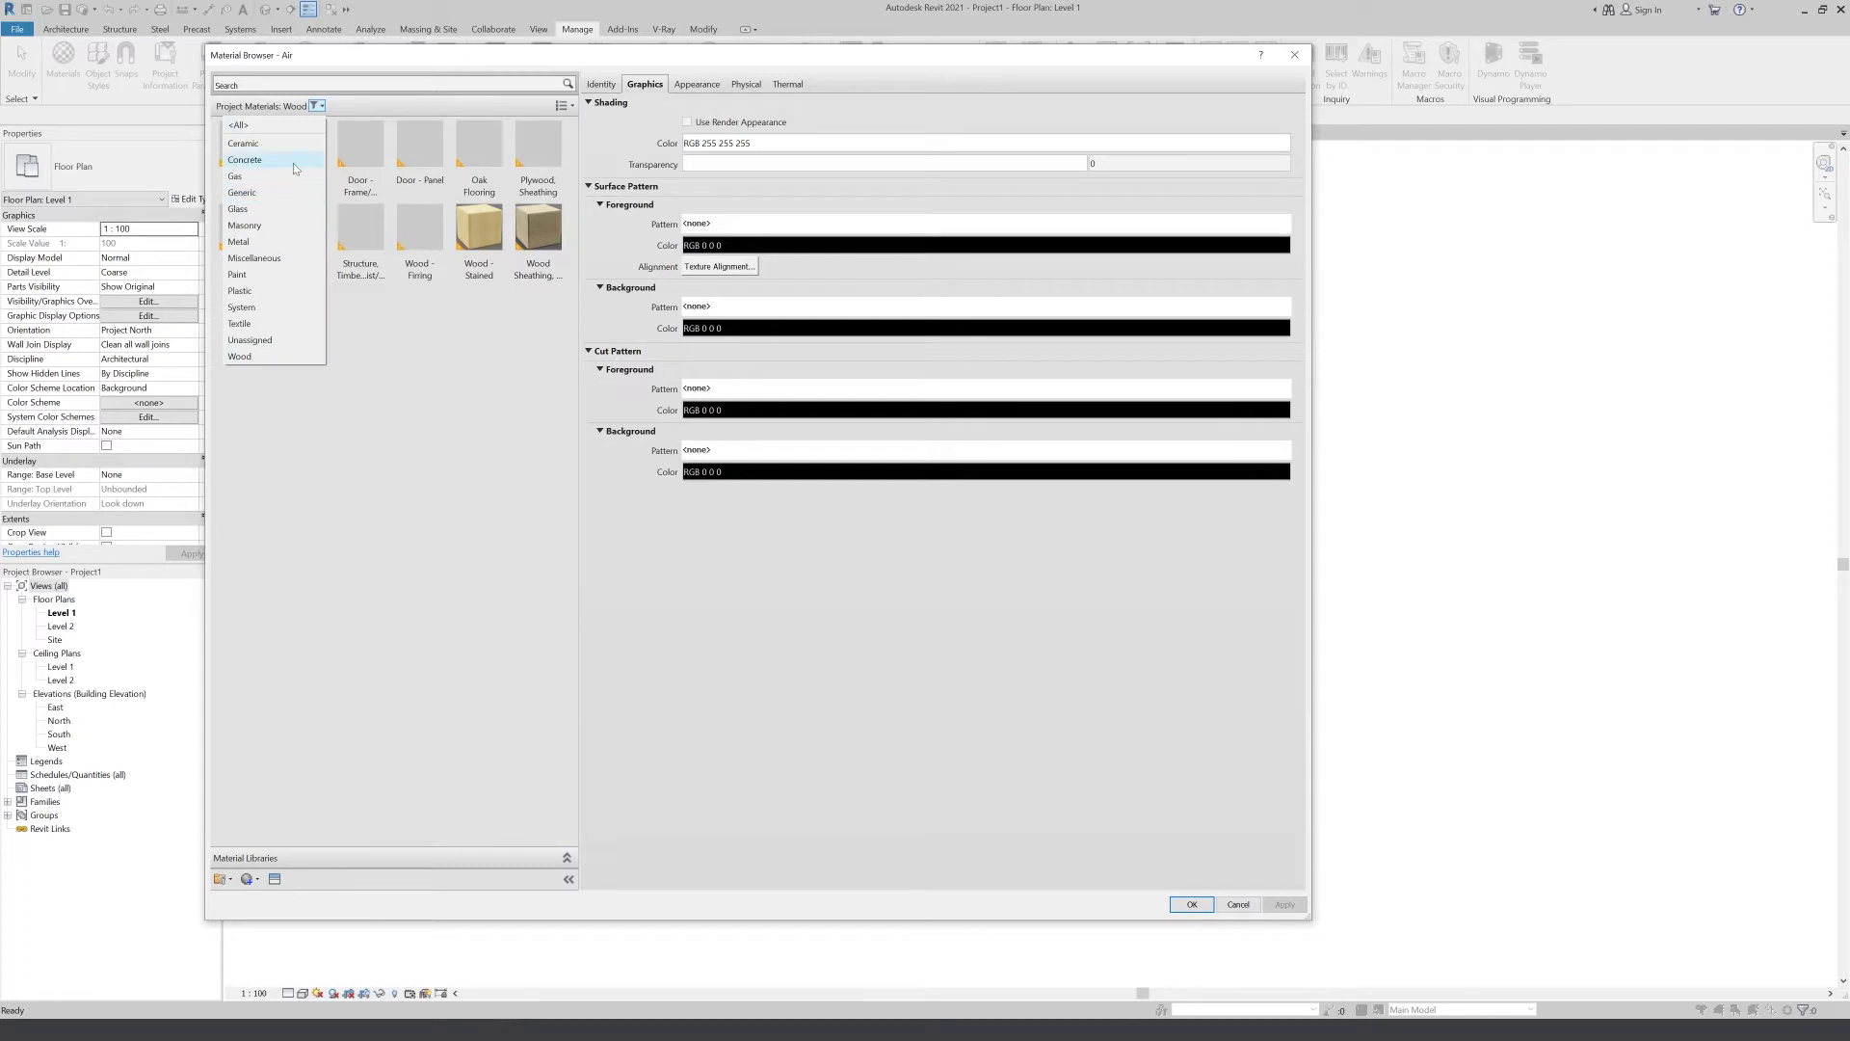
pyautogui.click(293, 160)
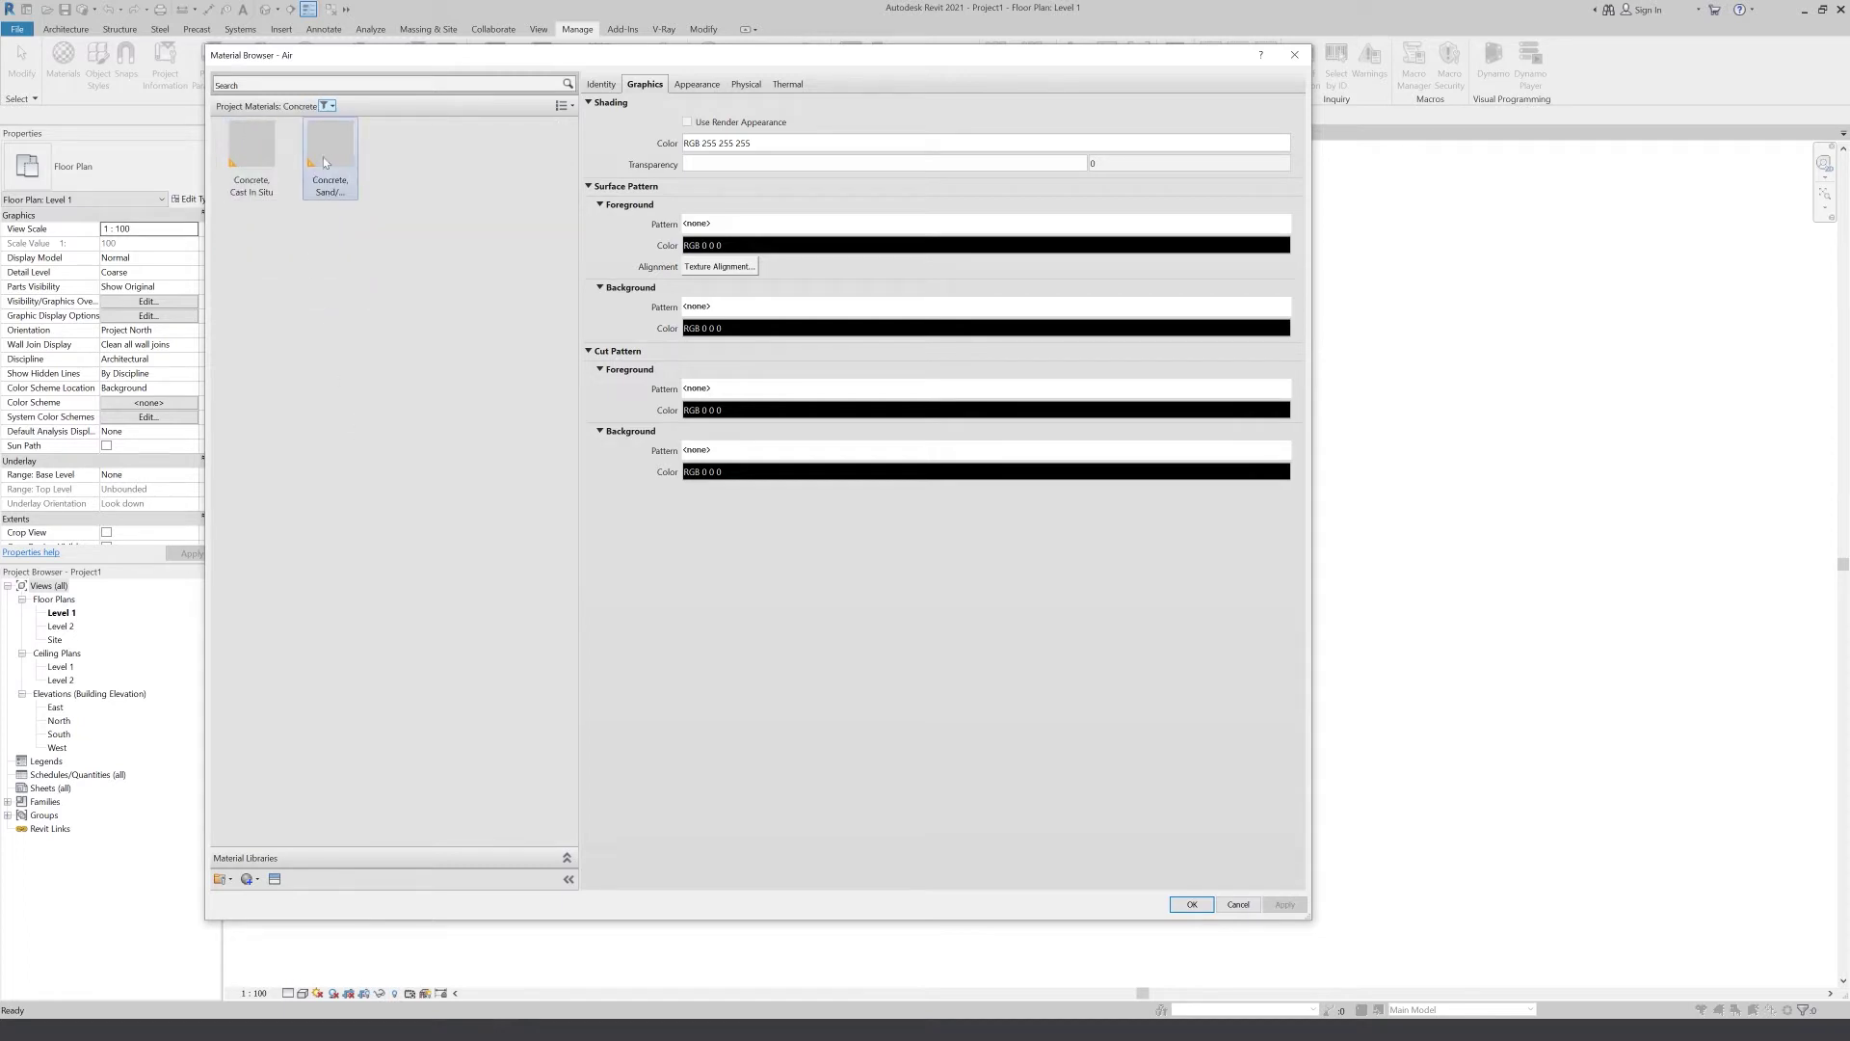
pyautogui.click(326, 106)
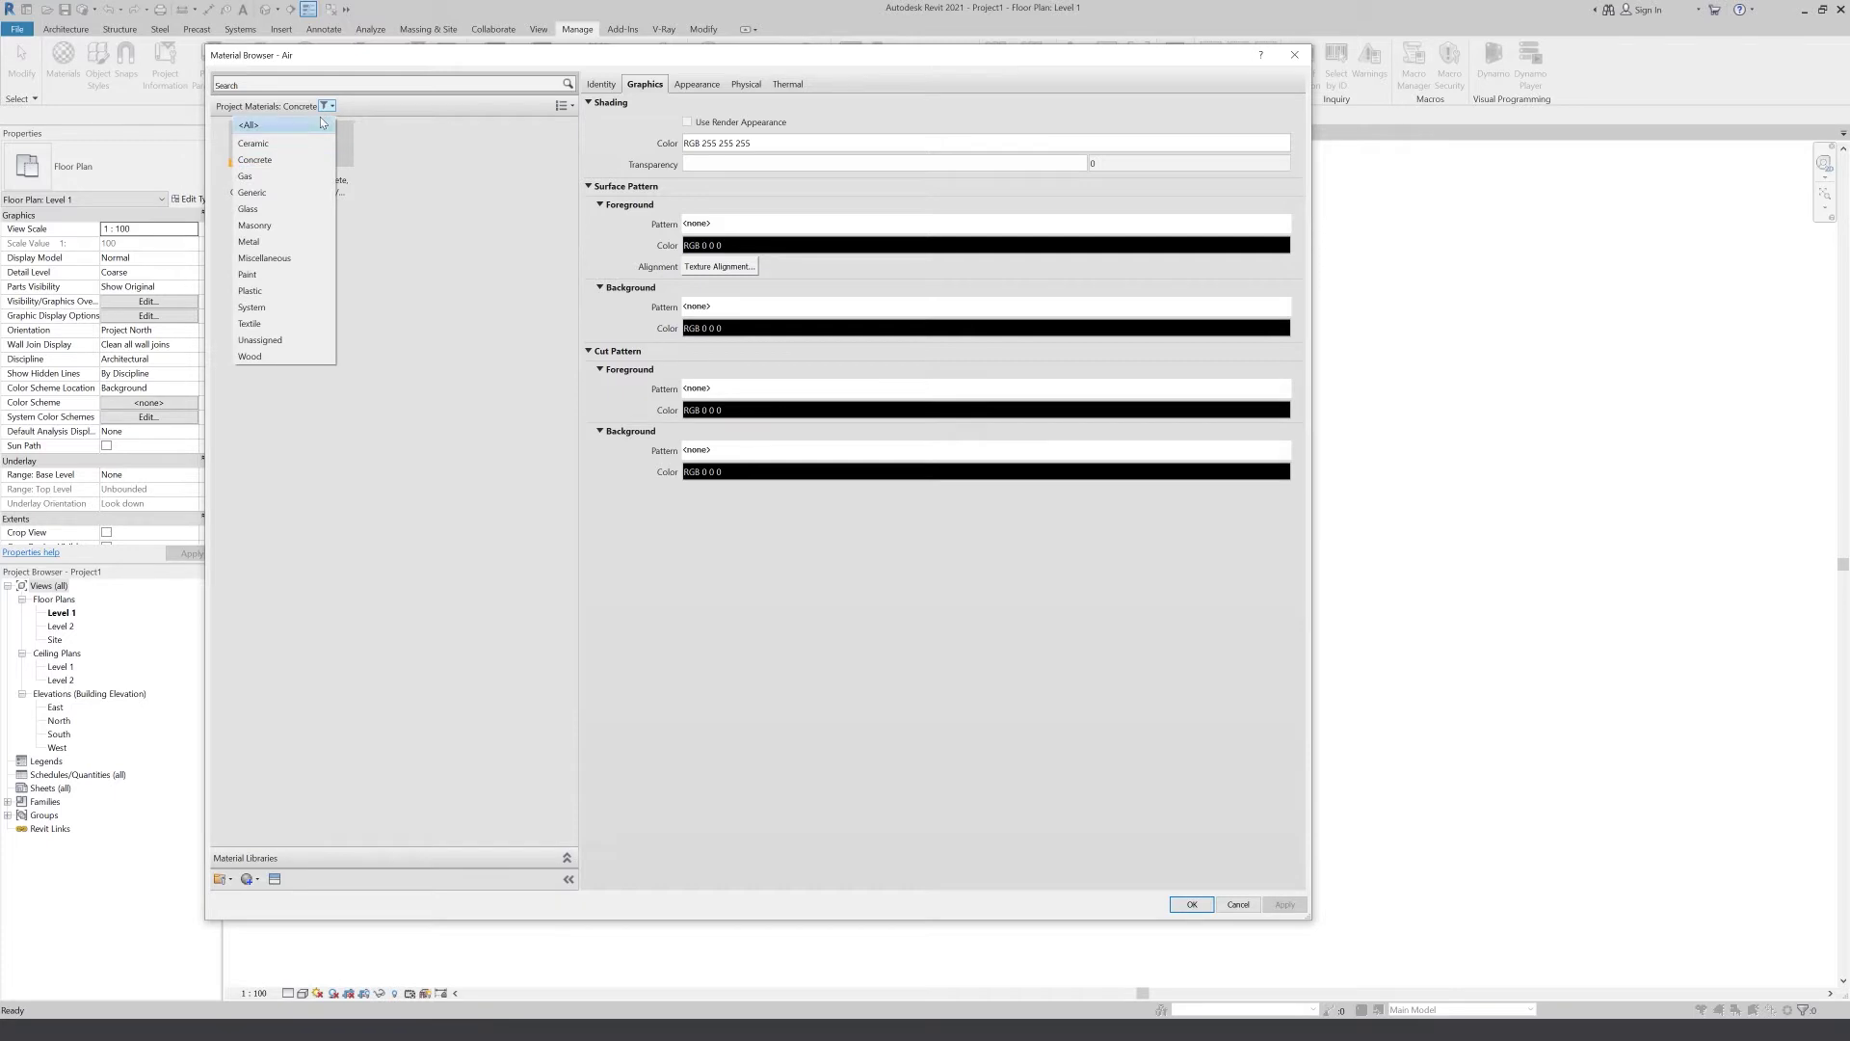
pyautogui.click(322, 124)
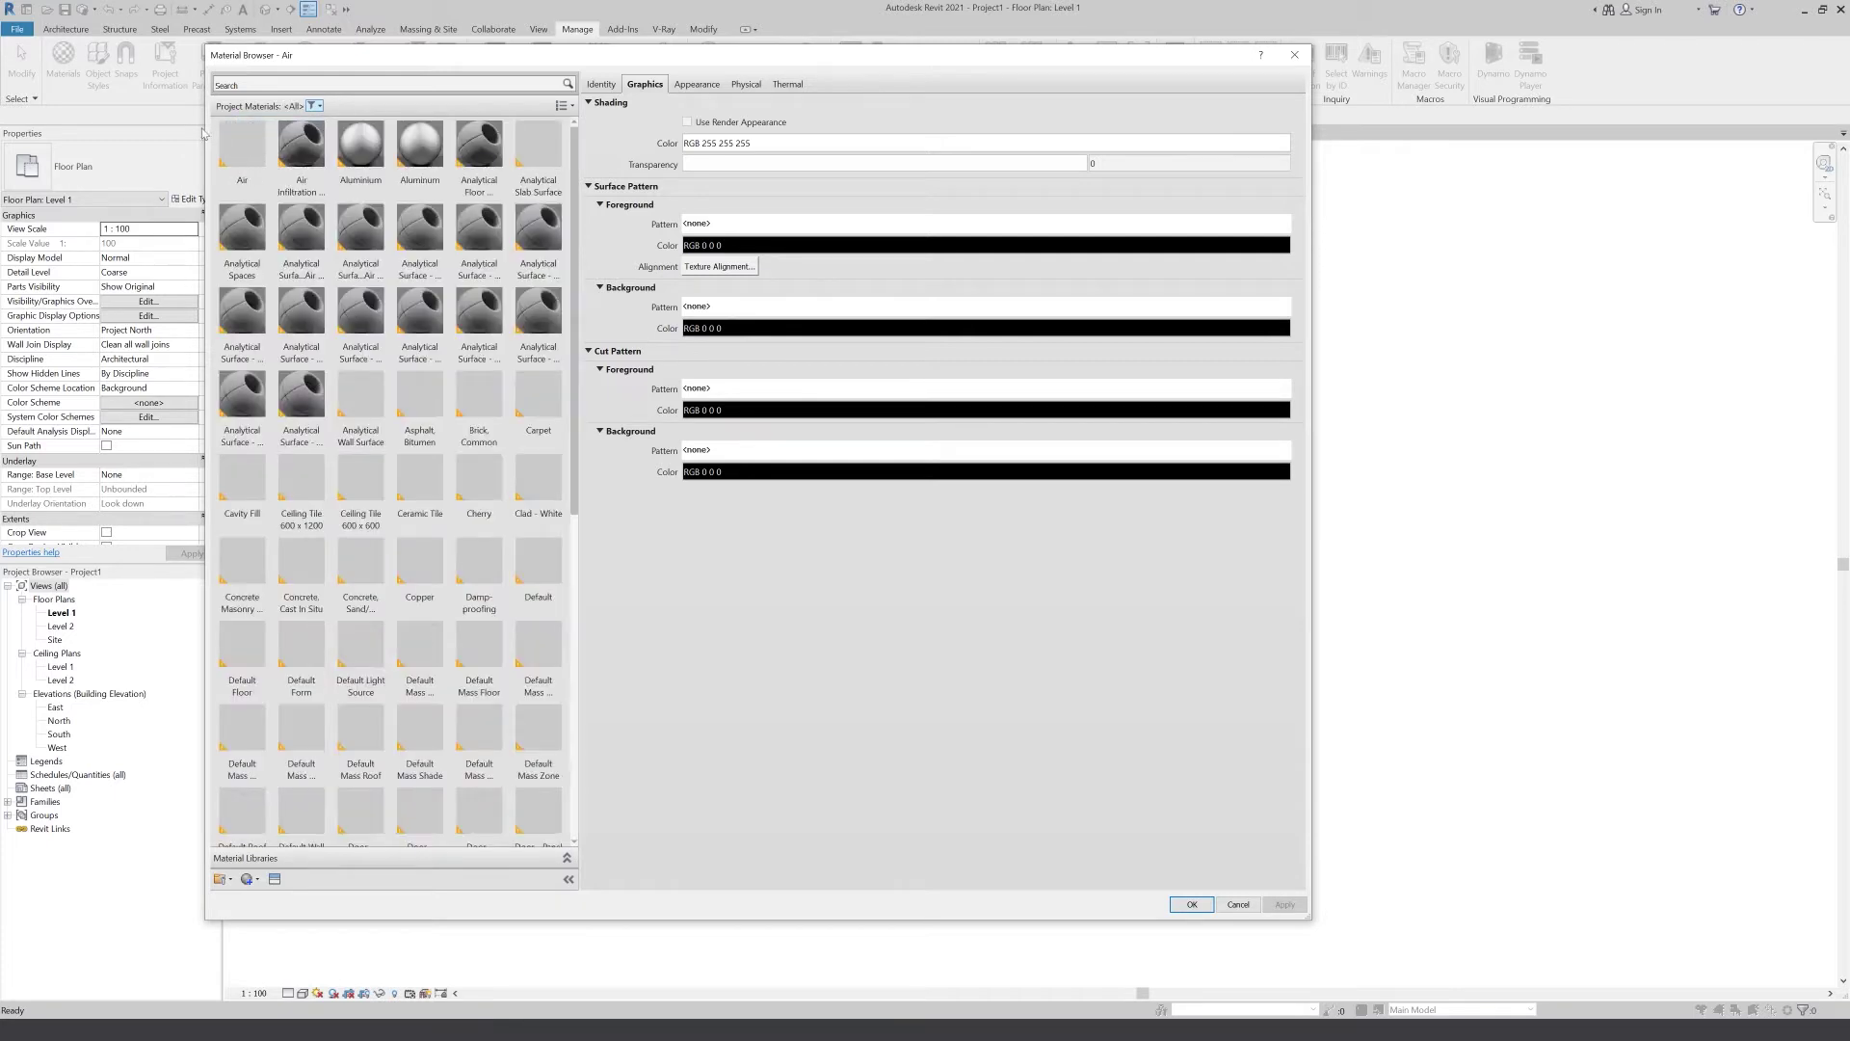
pyautogui.click(569, 109)
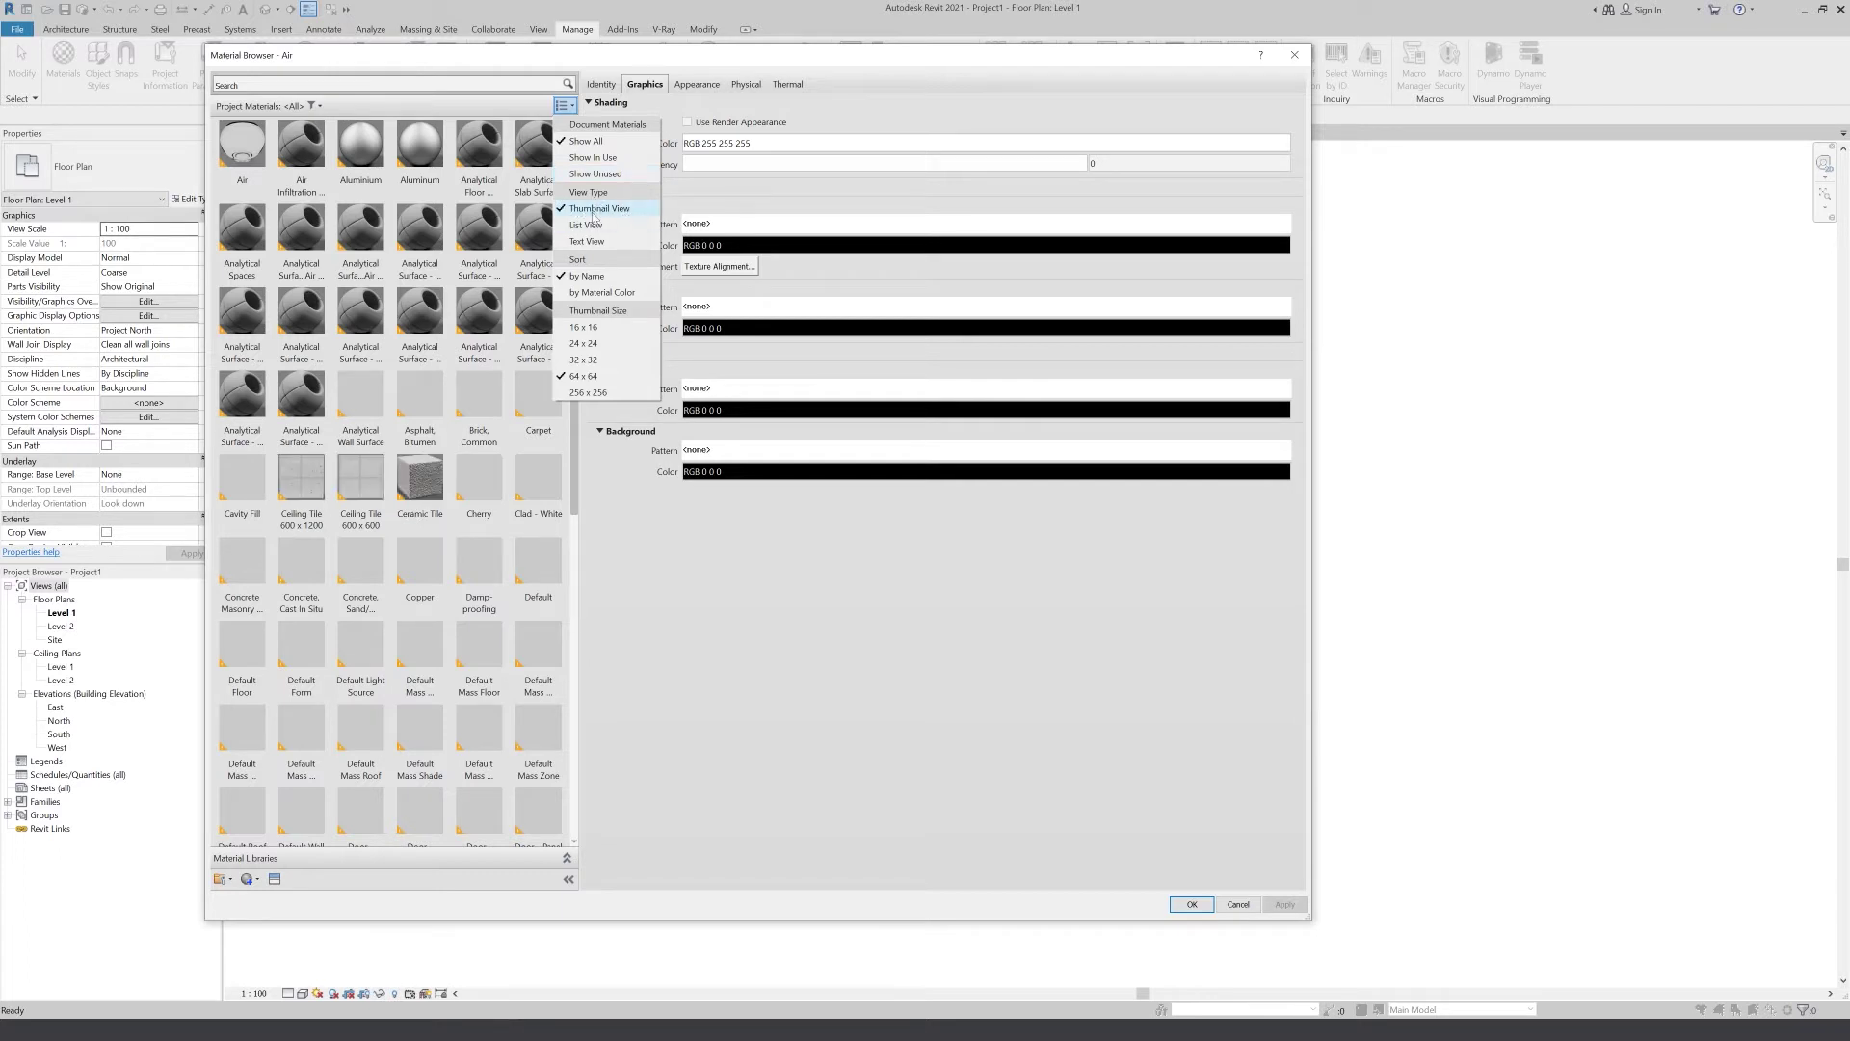
pyautogui.click(621, 234)
pyautogui.click(565, 106)
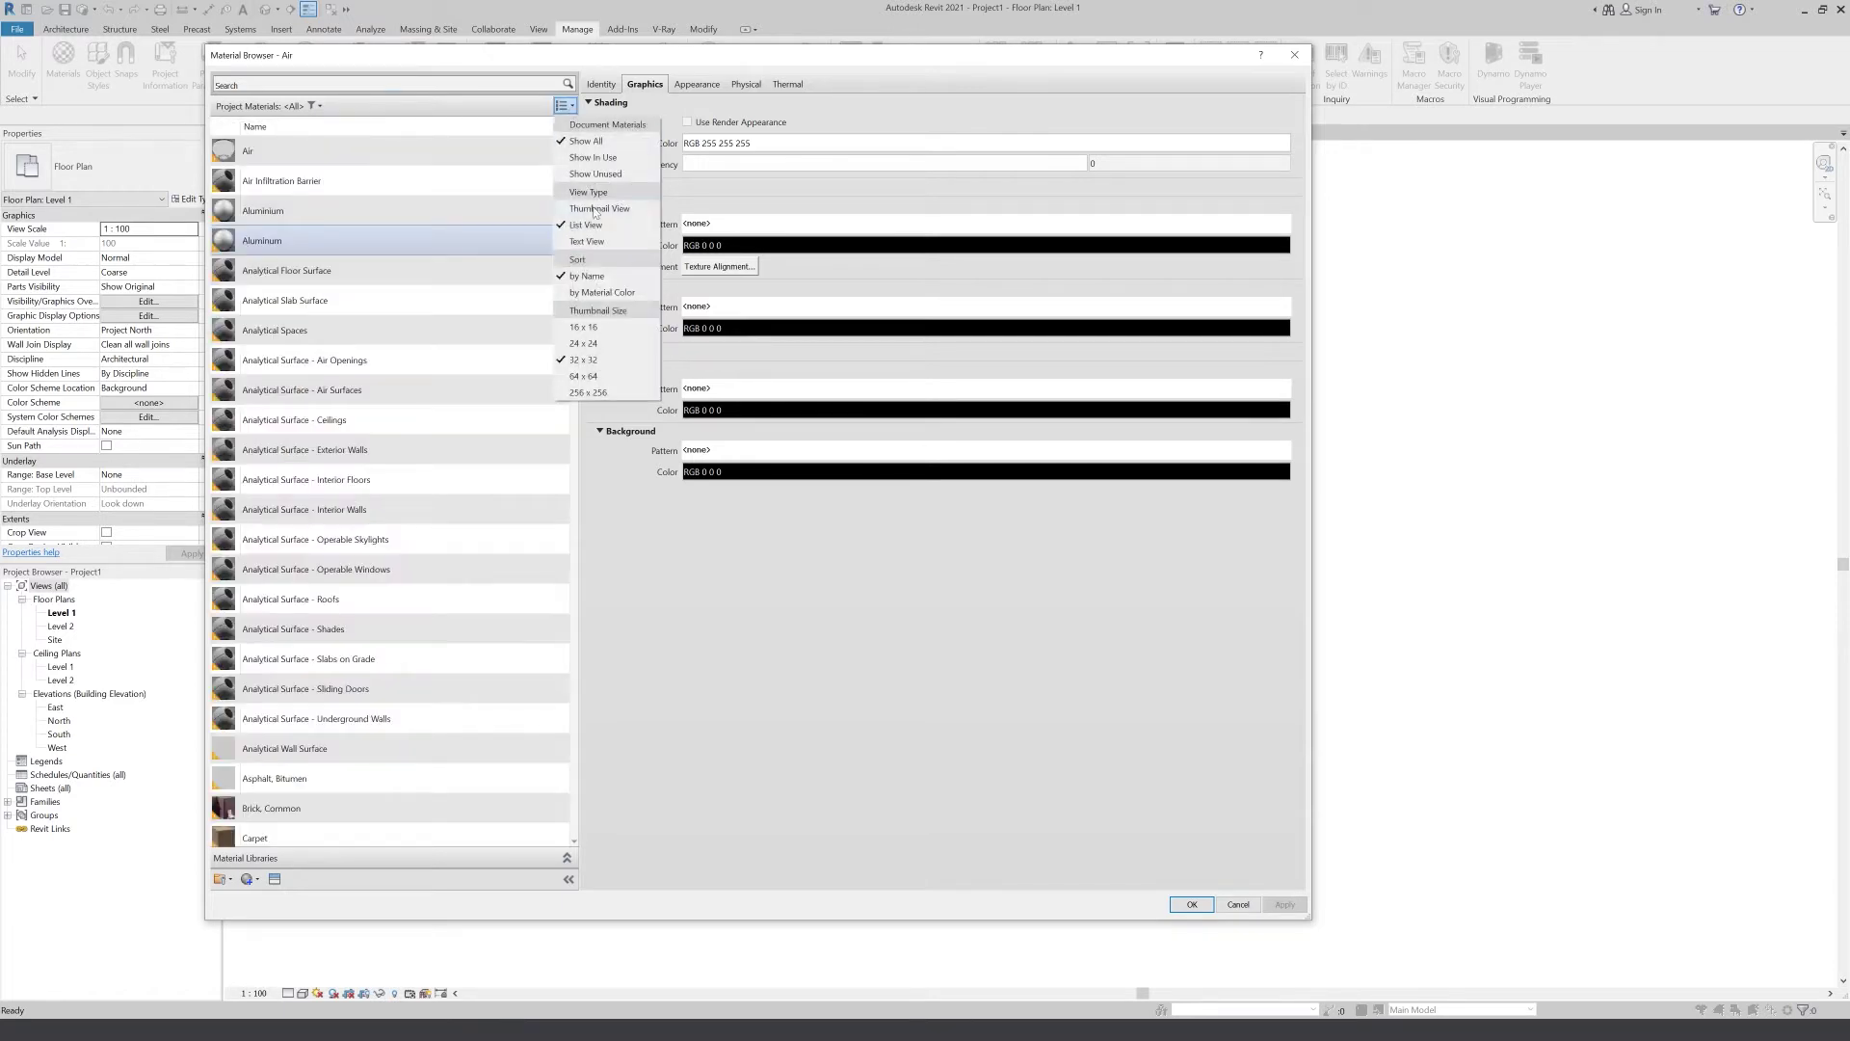
pyautogui.click(588, 240)
pyautogui.click(573, 106)
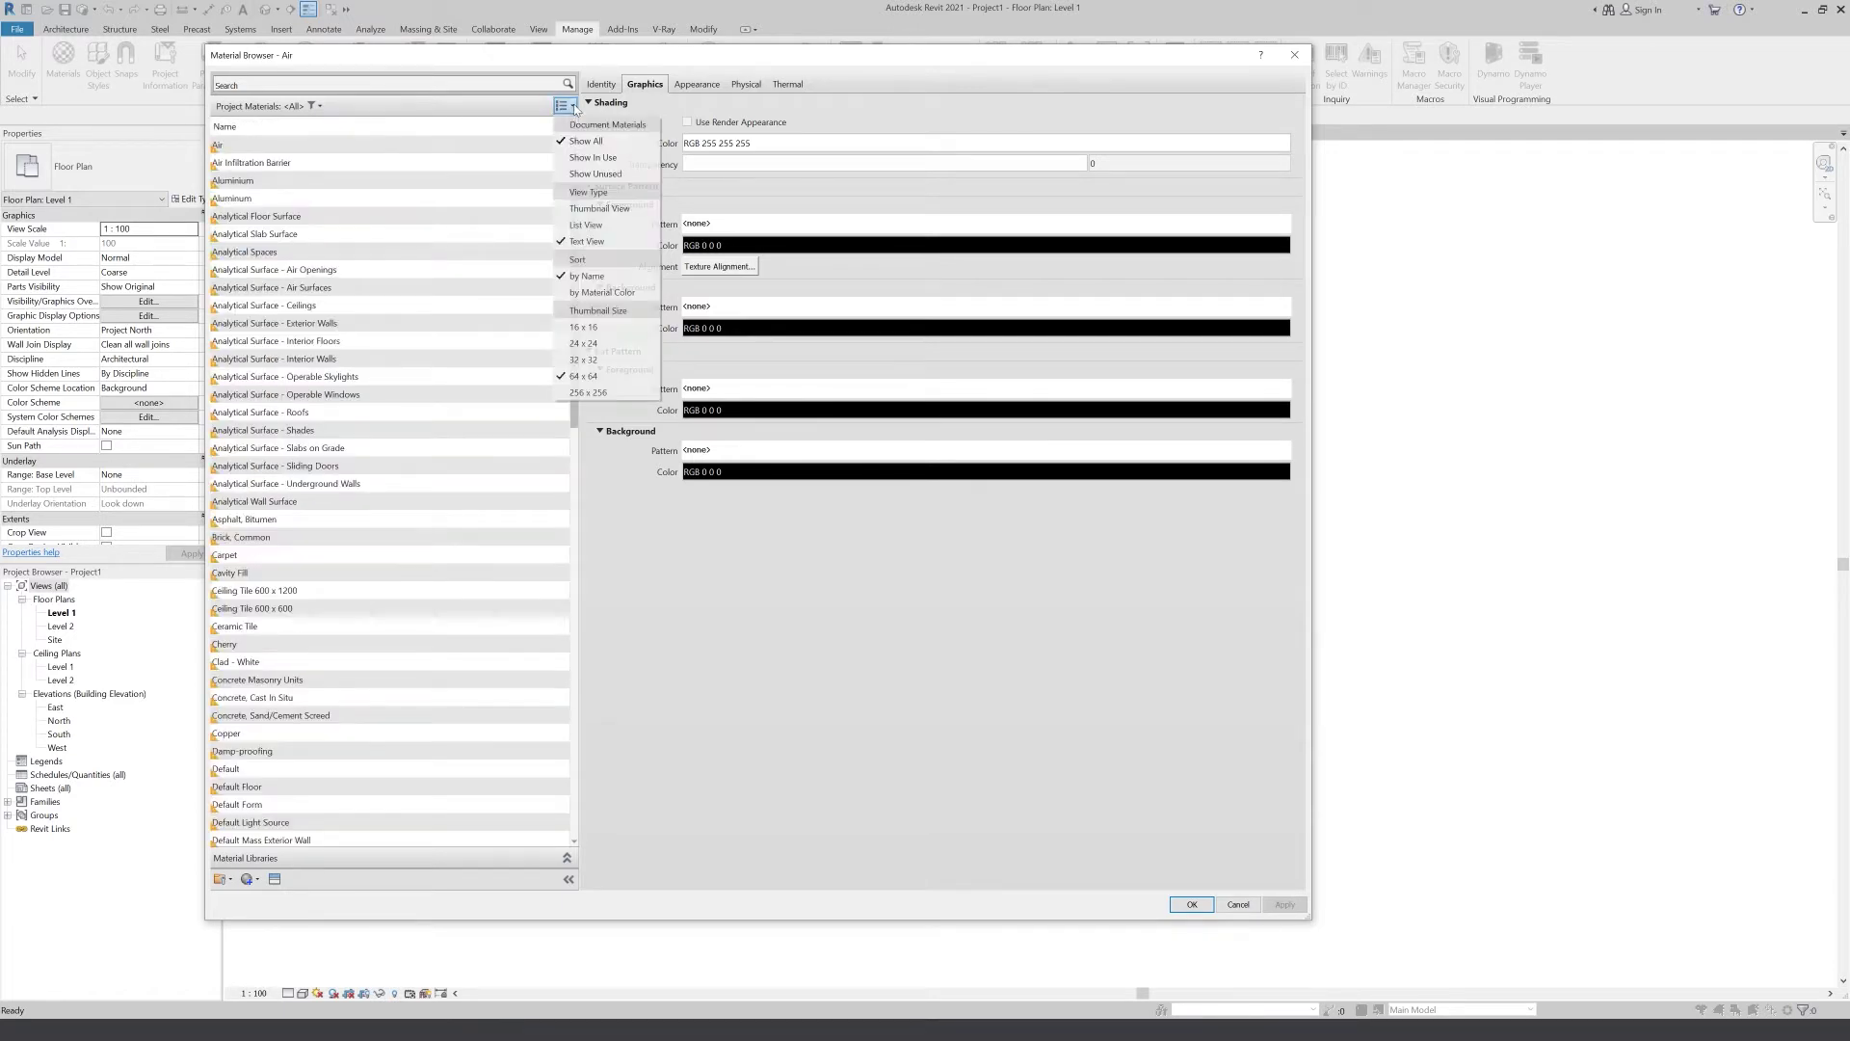
pyautogui.click(624, 210)
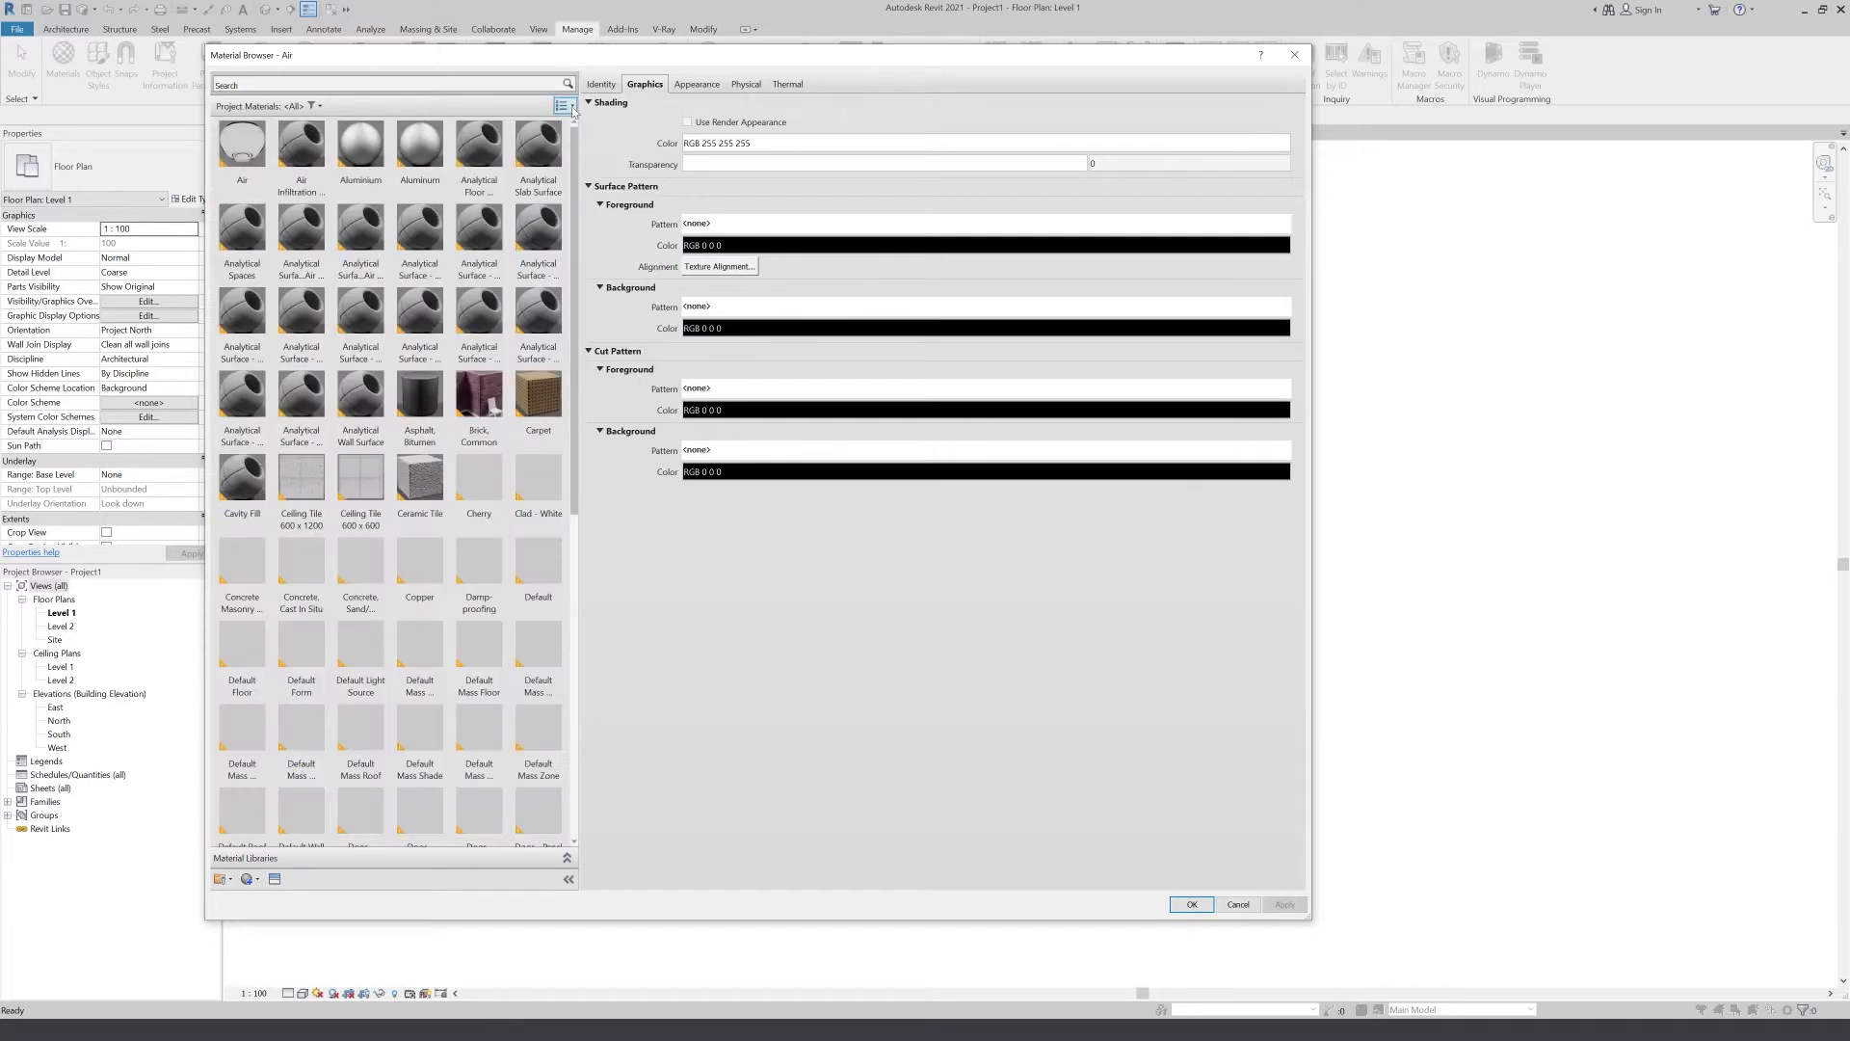
pyautogui.click(564, 106)
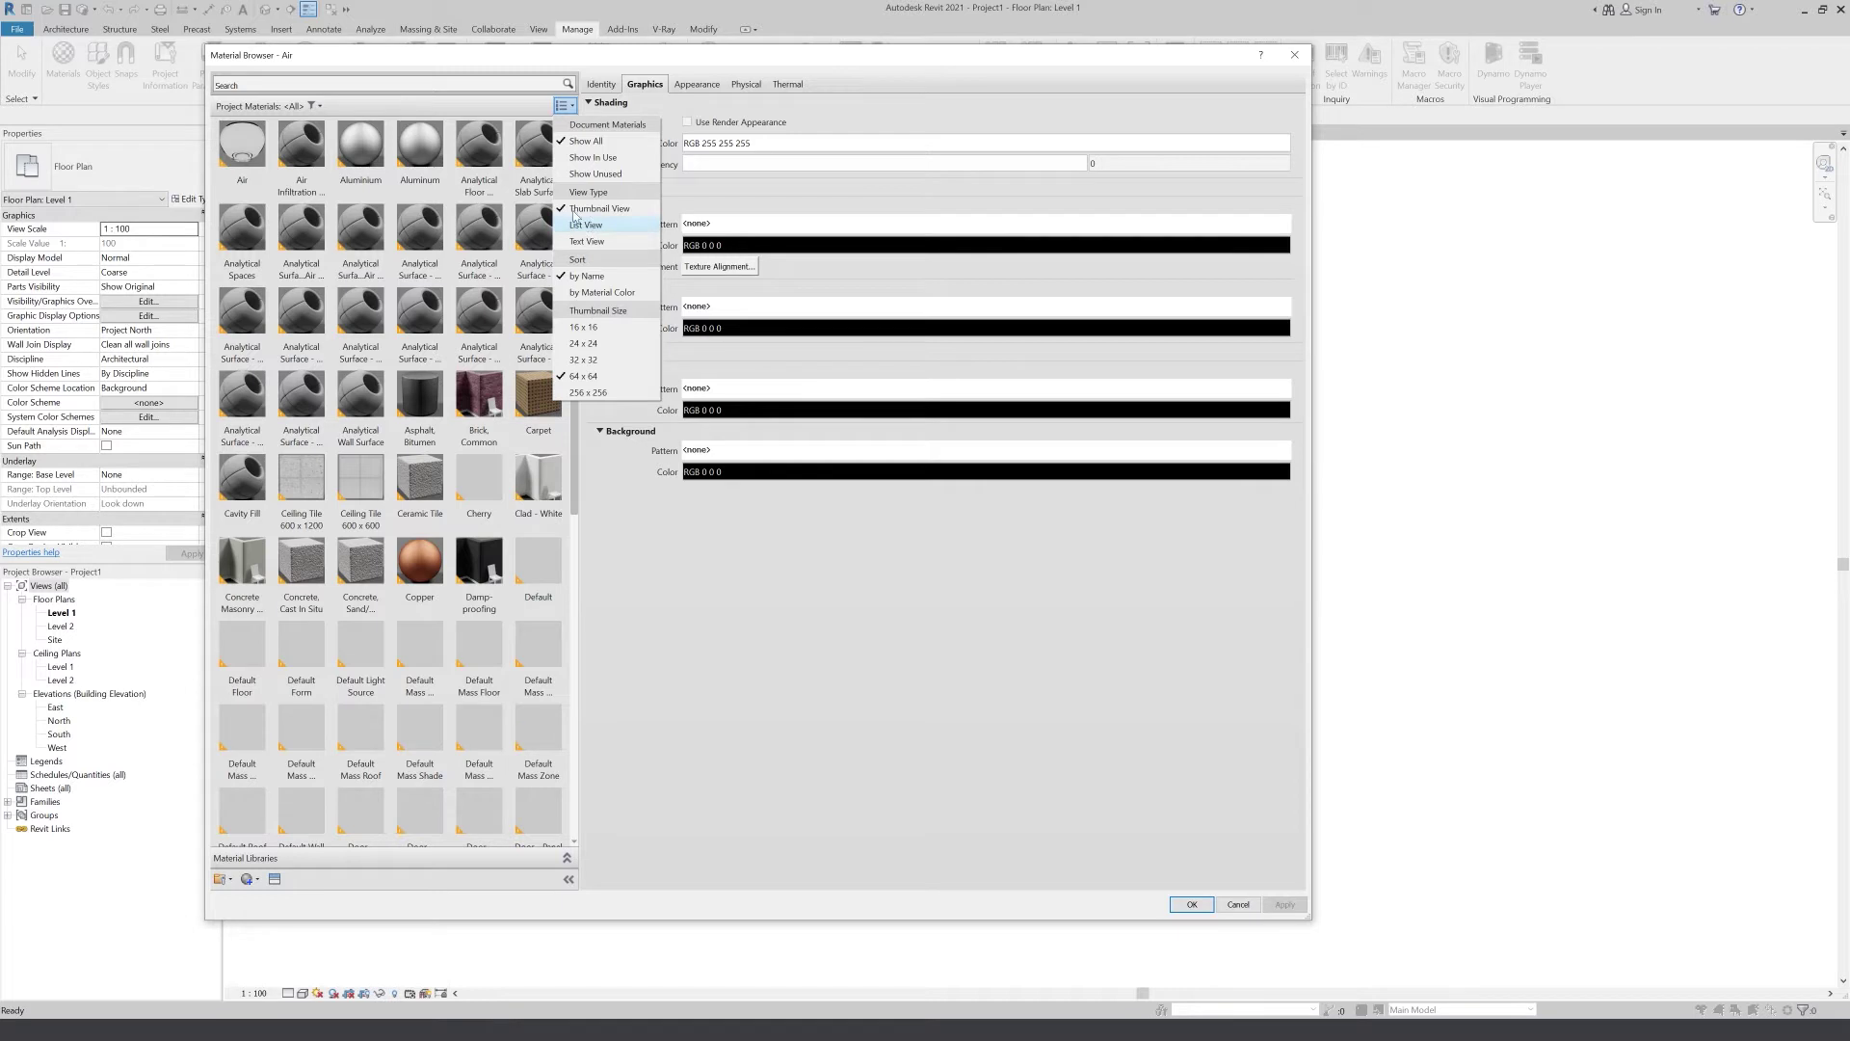
pyautogui.click(610, 386)
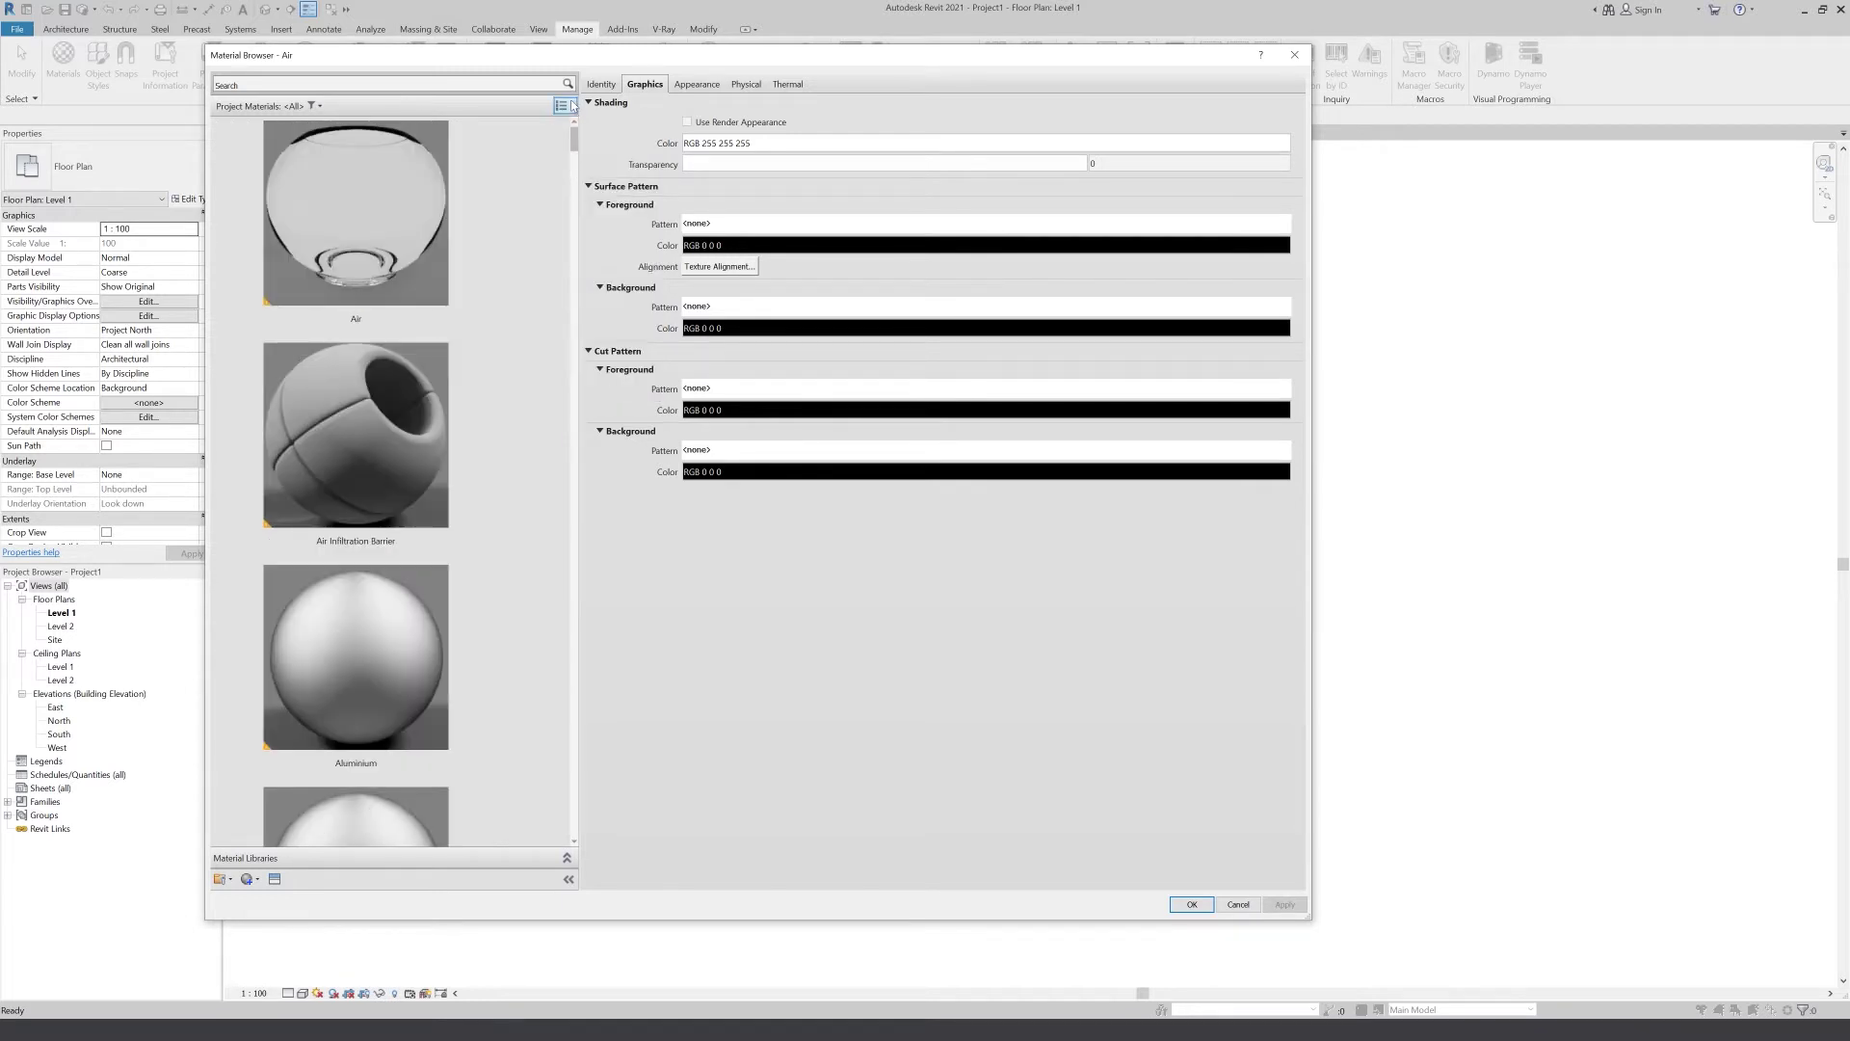
pyautogui.click(565, 105)
pyautogui.click(584, 359)
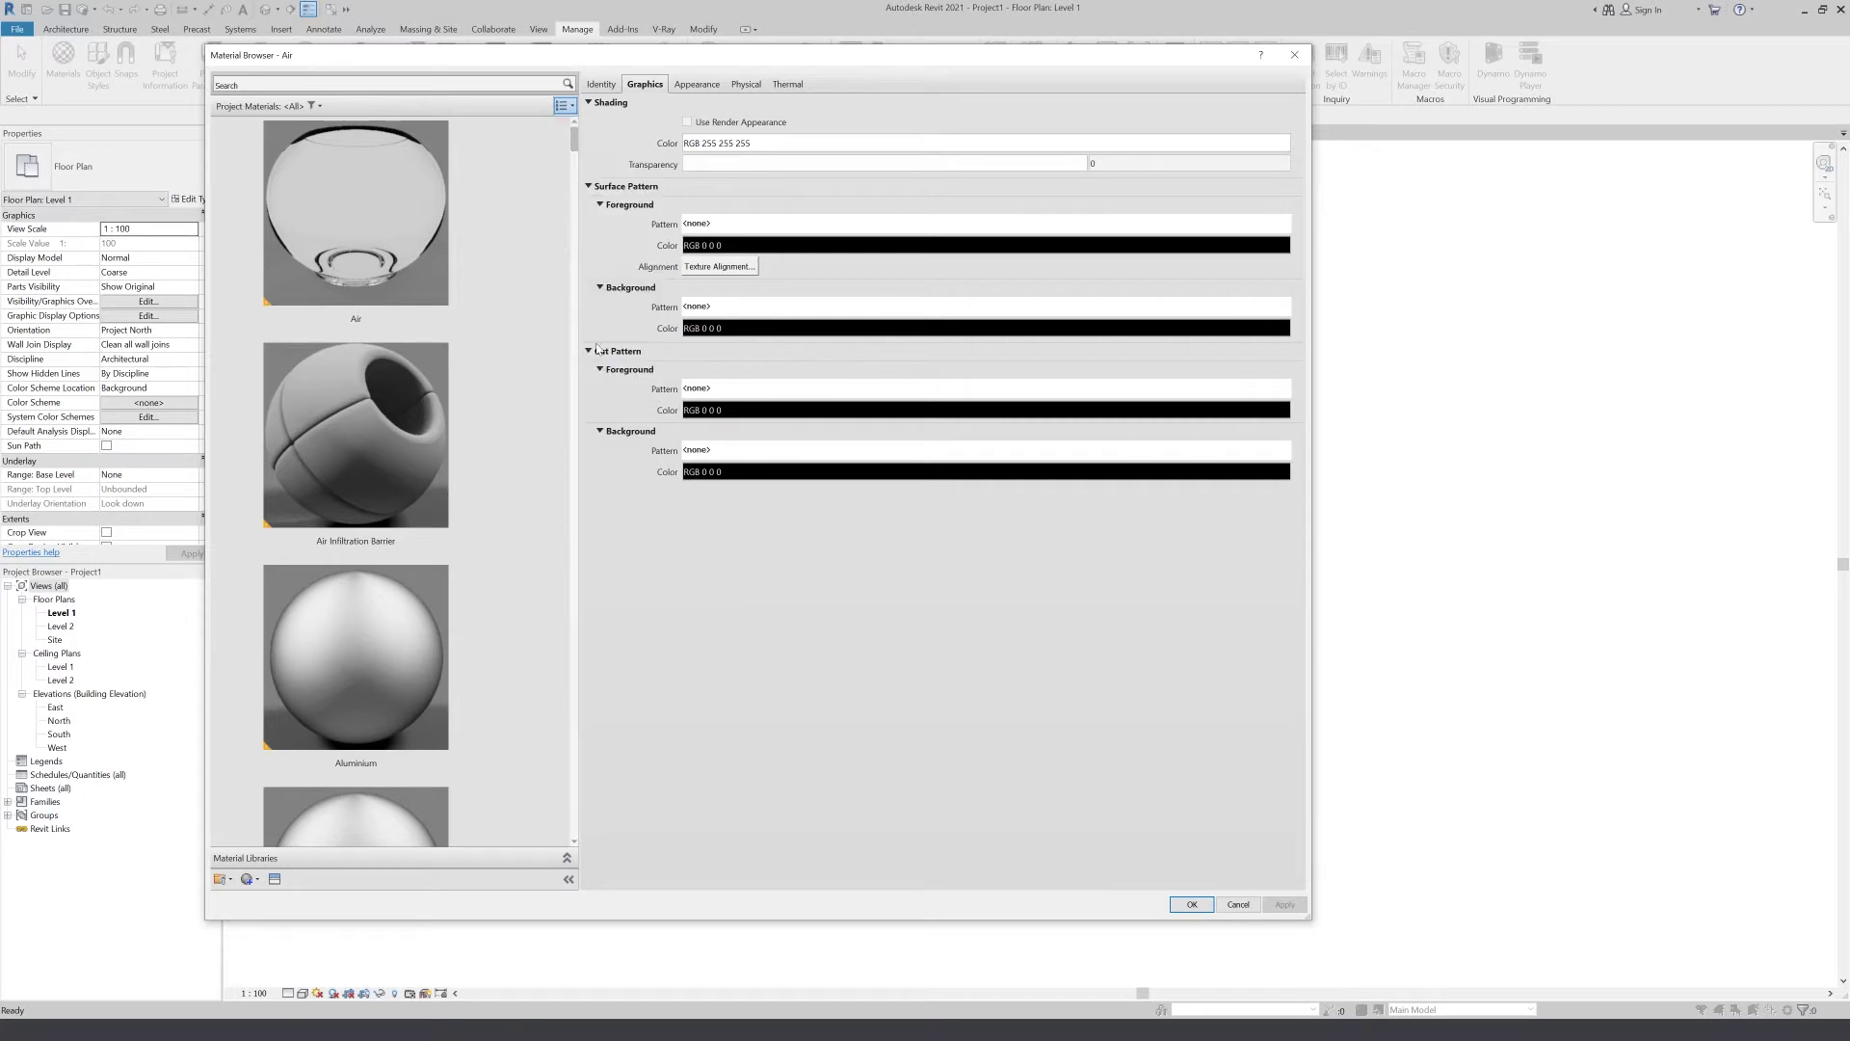
pyautogui.click(558, 110)
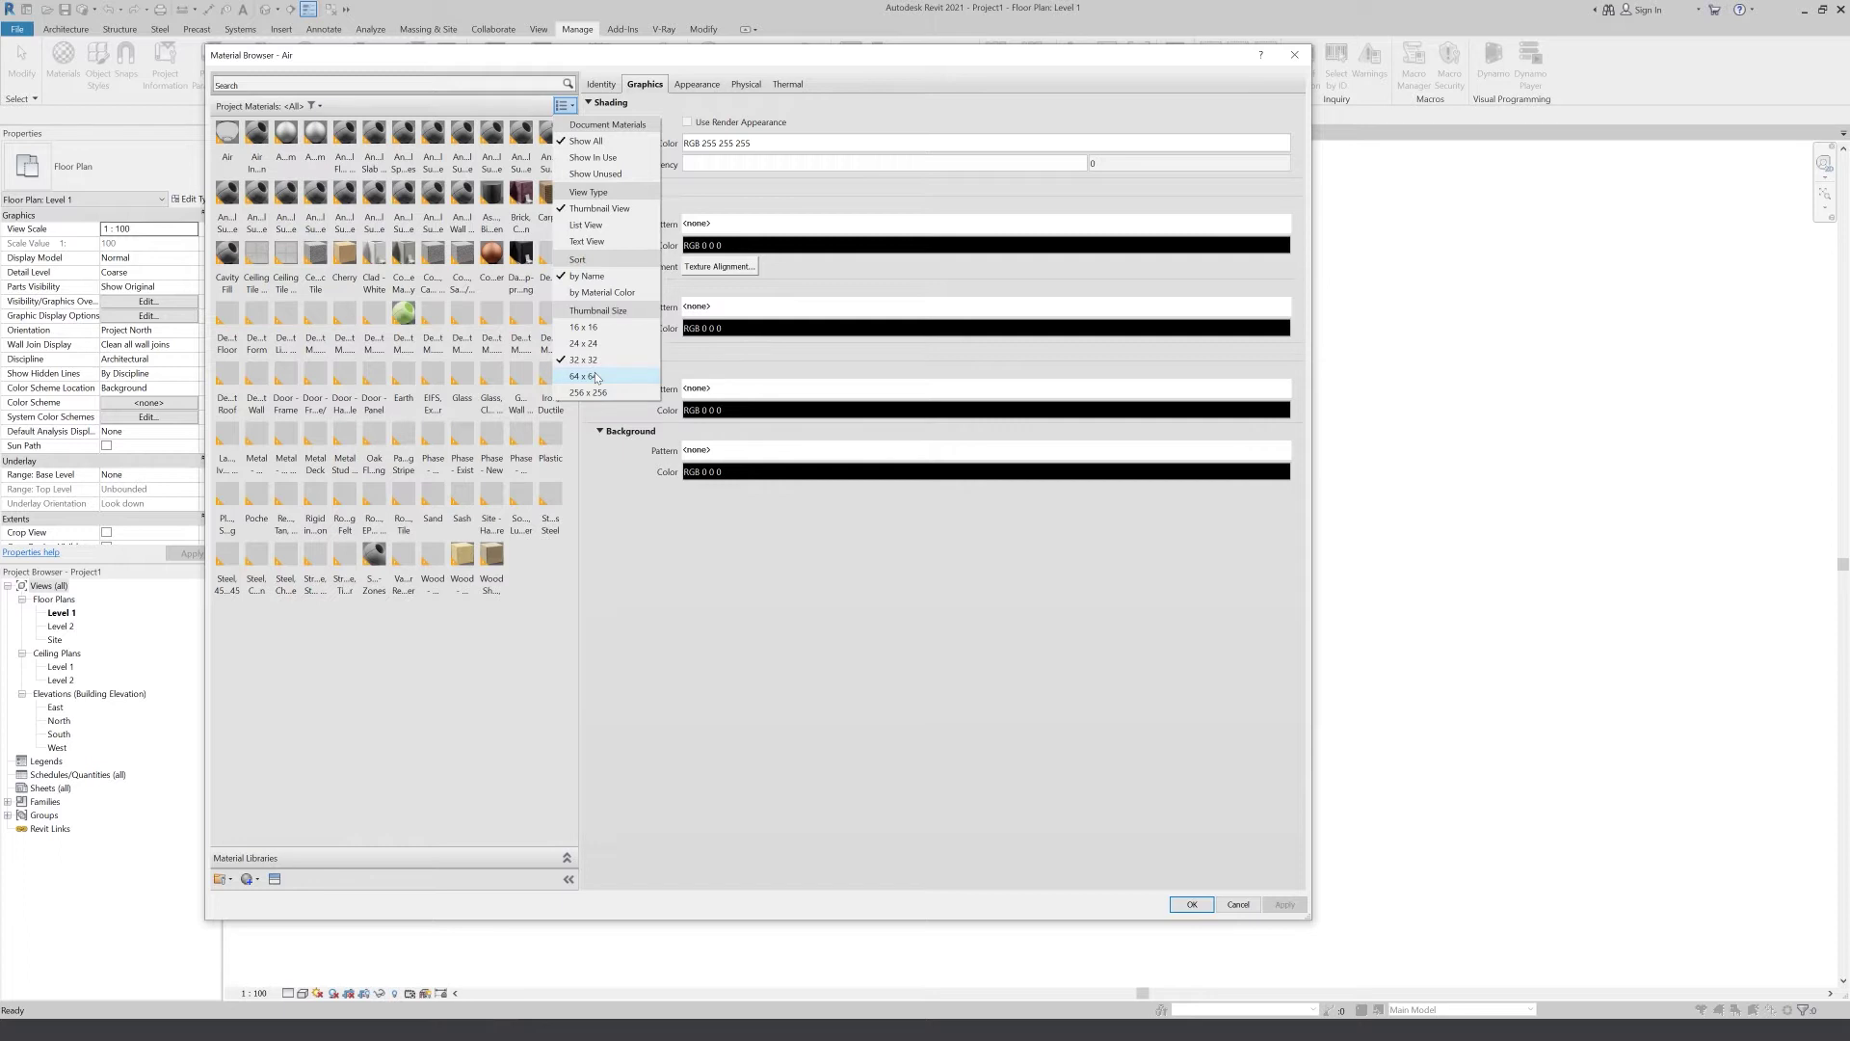
pyautogui.click(595, 377)
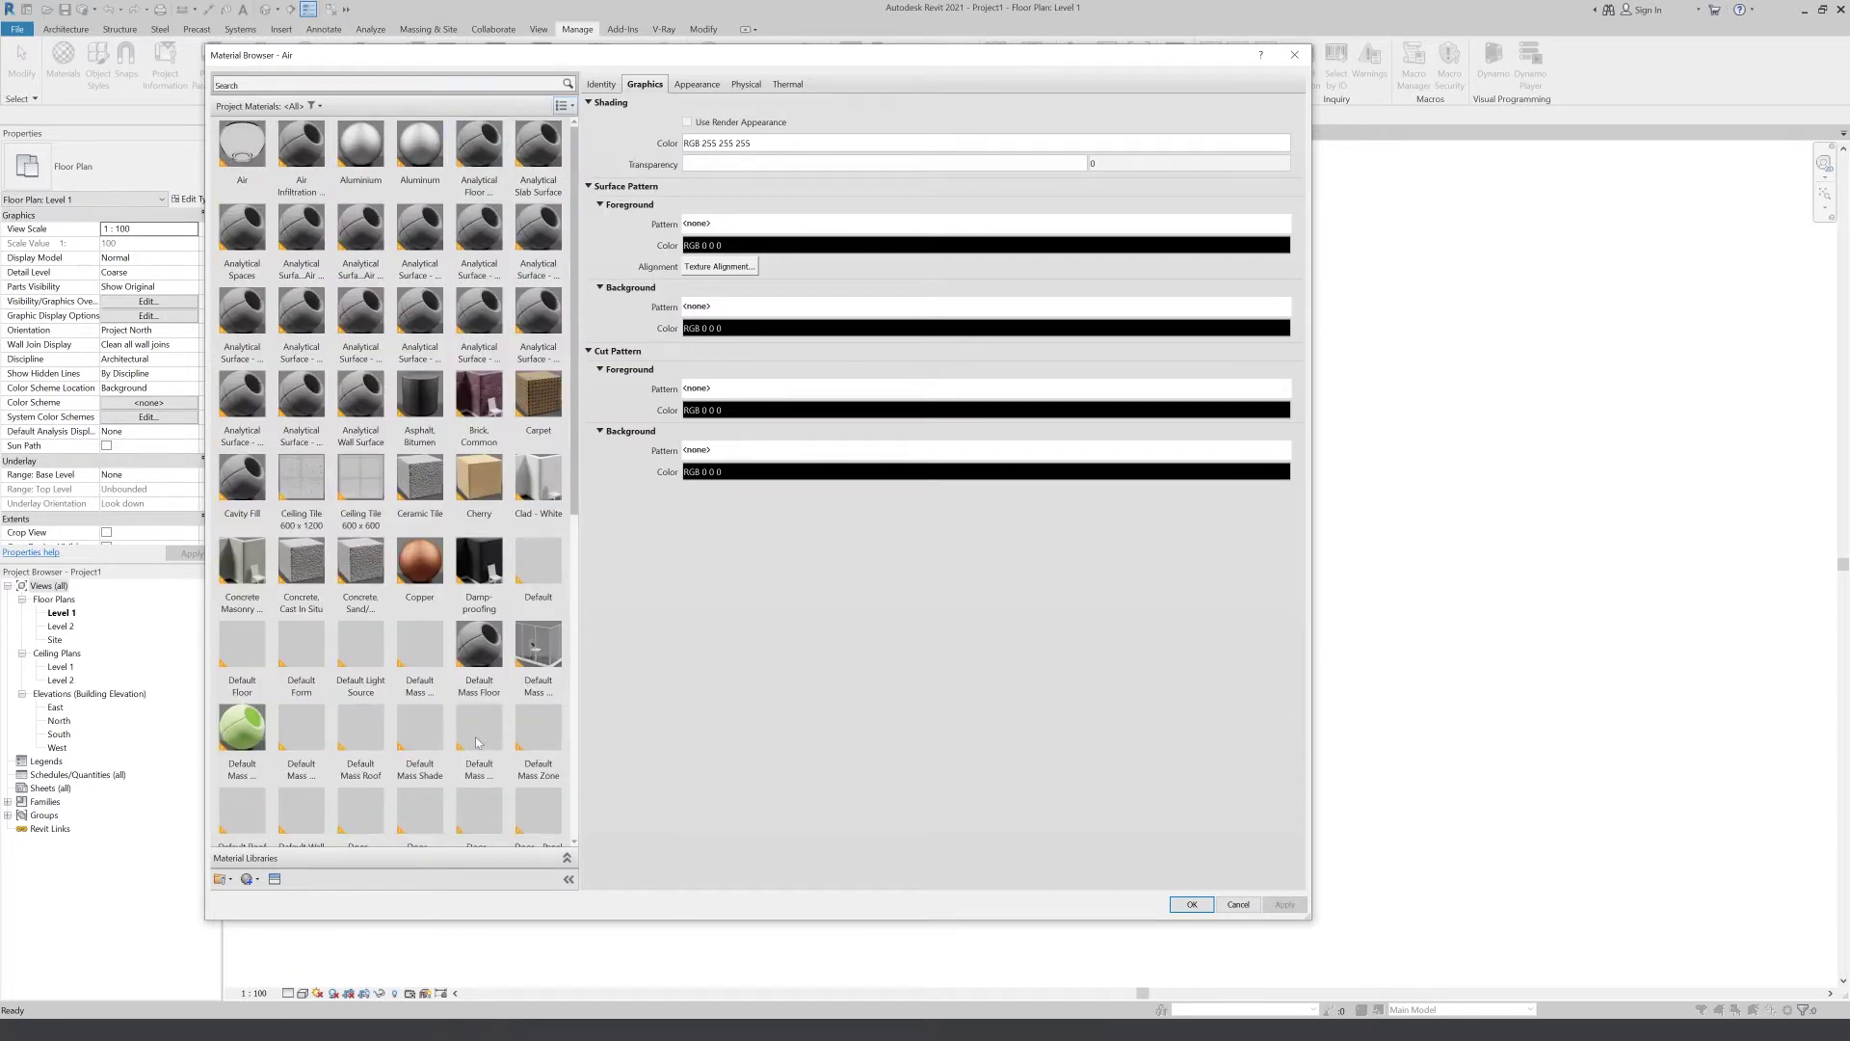
pyautogui.scroll(-1, 217, 838)
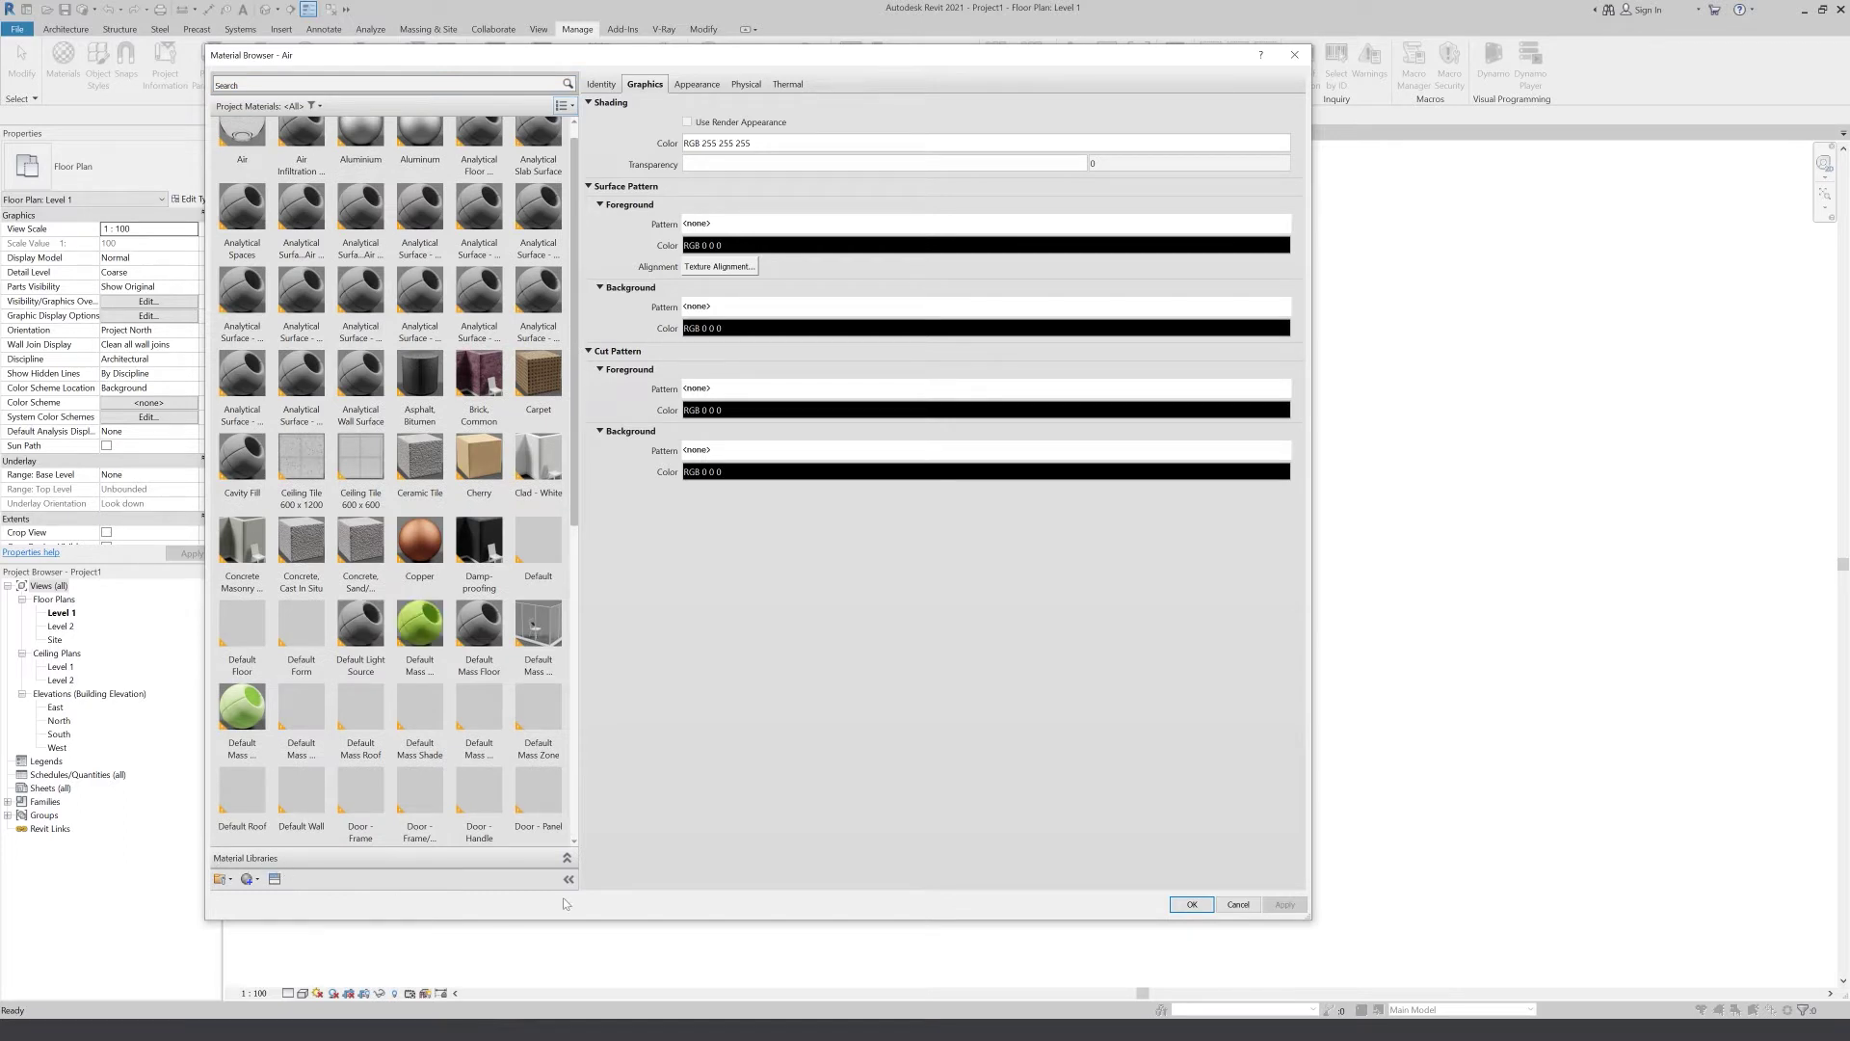
# Expand Material Libraries, widen the browser panes, and open the AEC Materials library
pyautogui.click(568, 857)
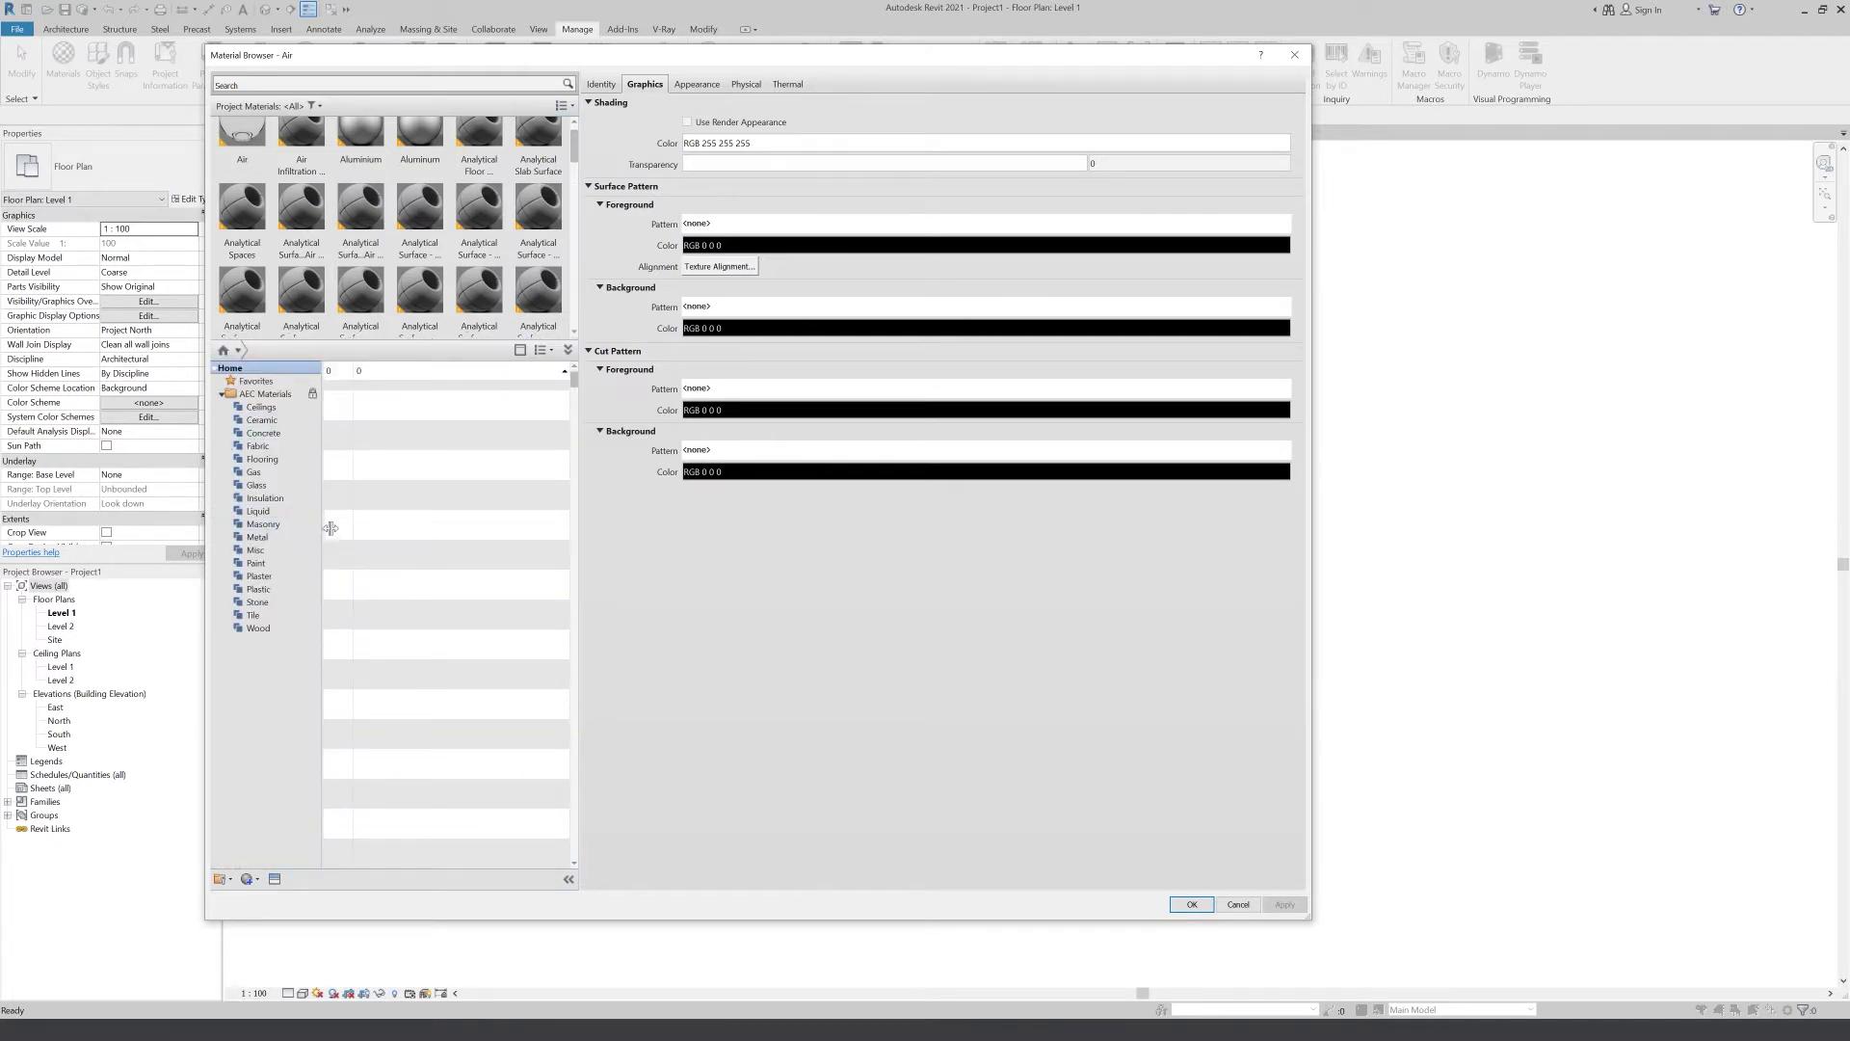
pyautogui.moveTo(322, 525); pyautogui.dragTo(348, 525)
pyautogui.moveTo(578, 536); pyautogui.dragTo(693, 547)
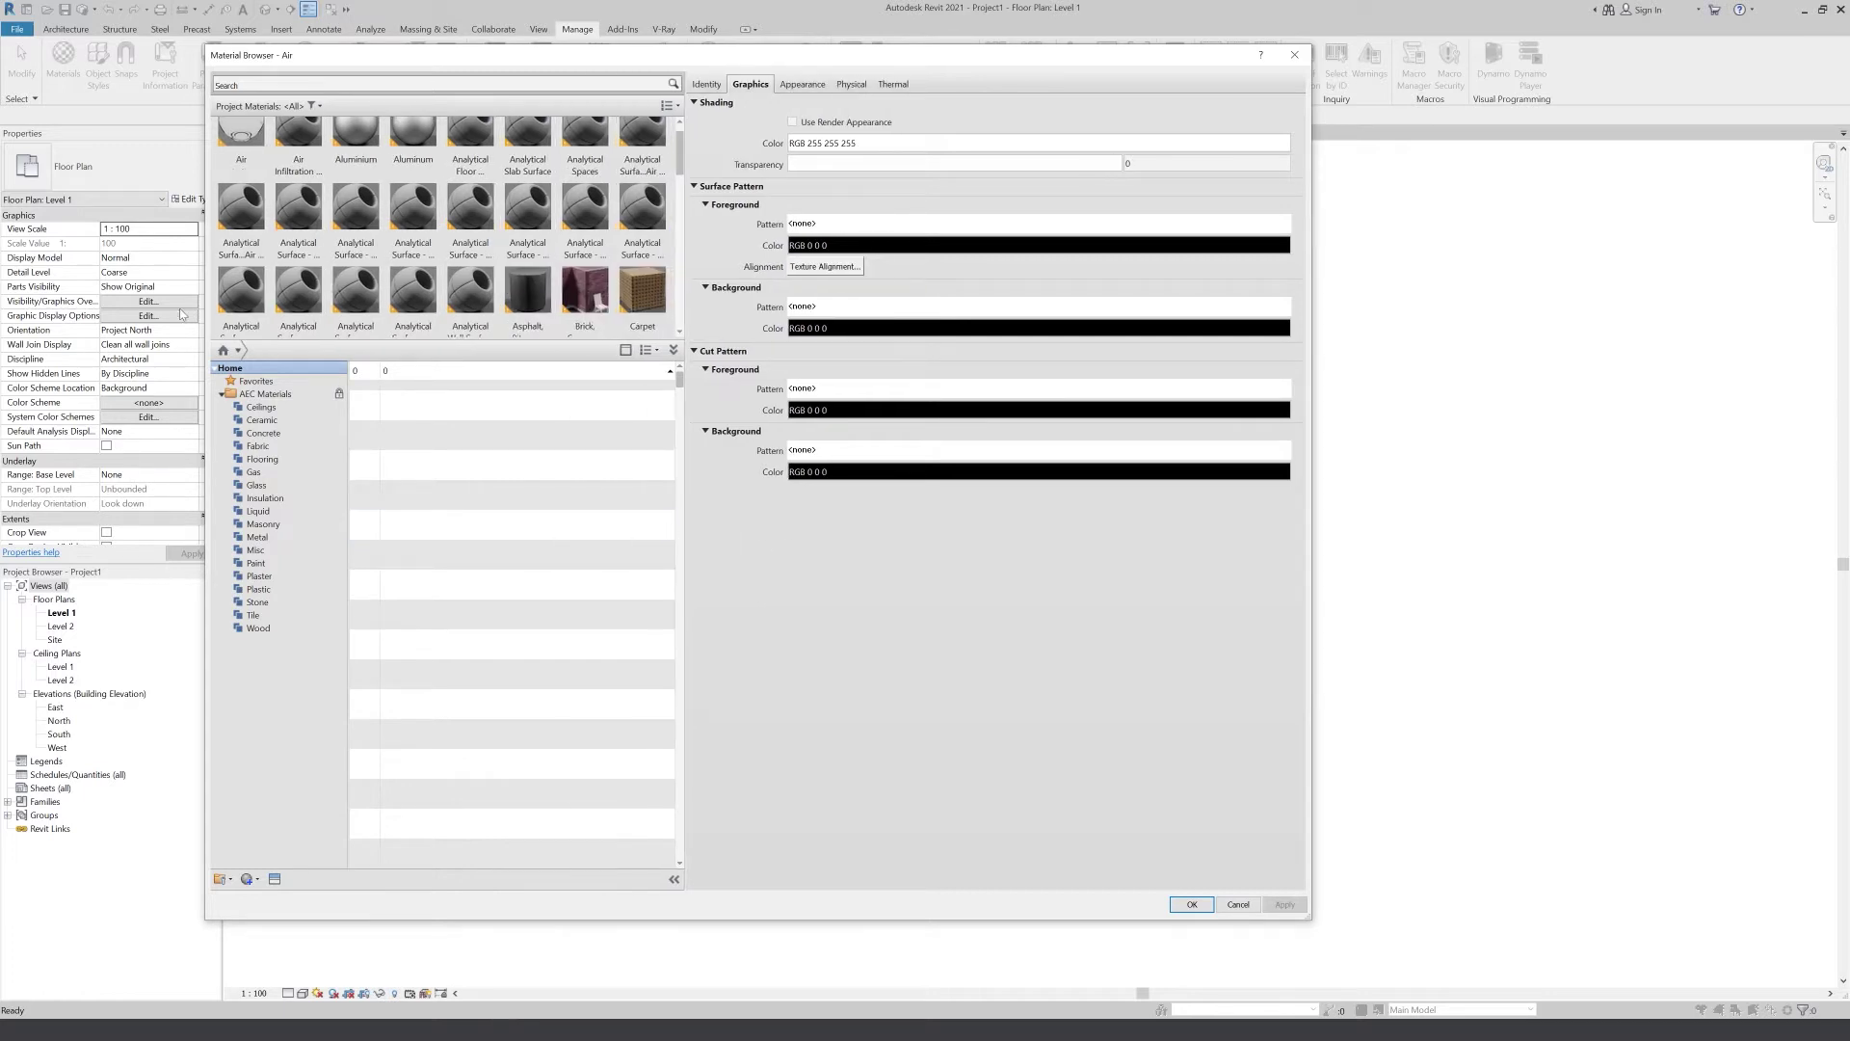
pyautogui.click(257, 382)
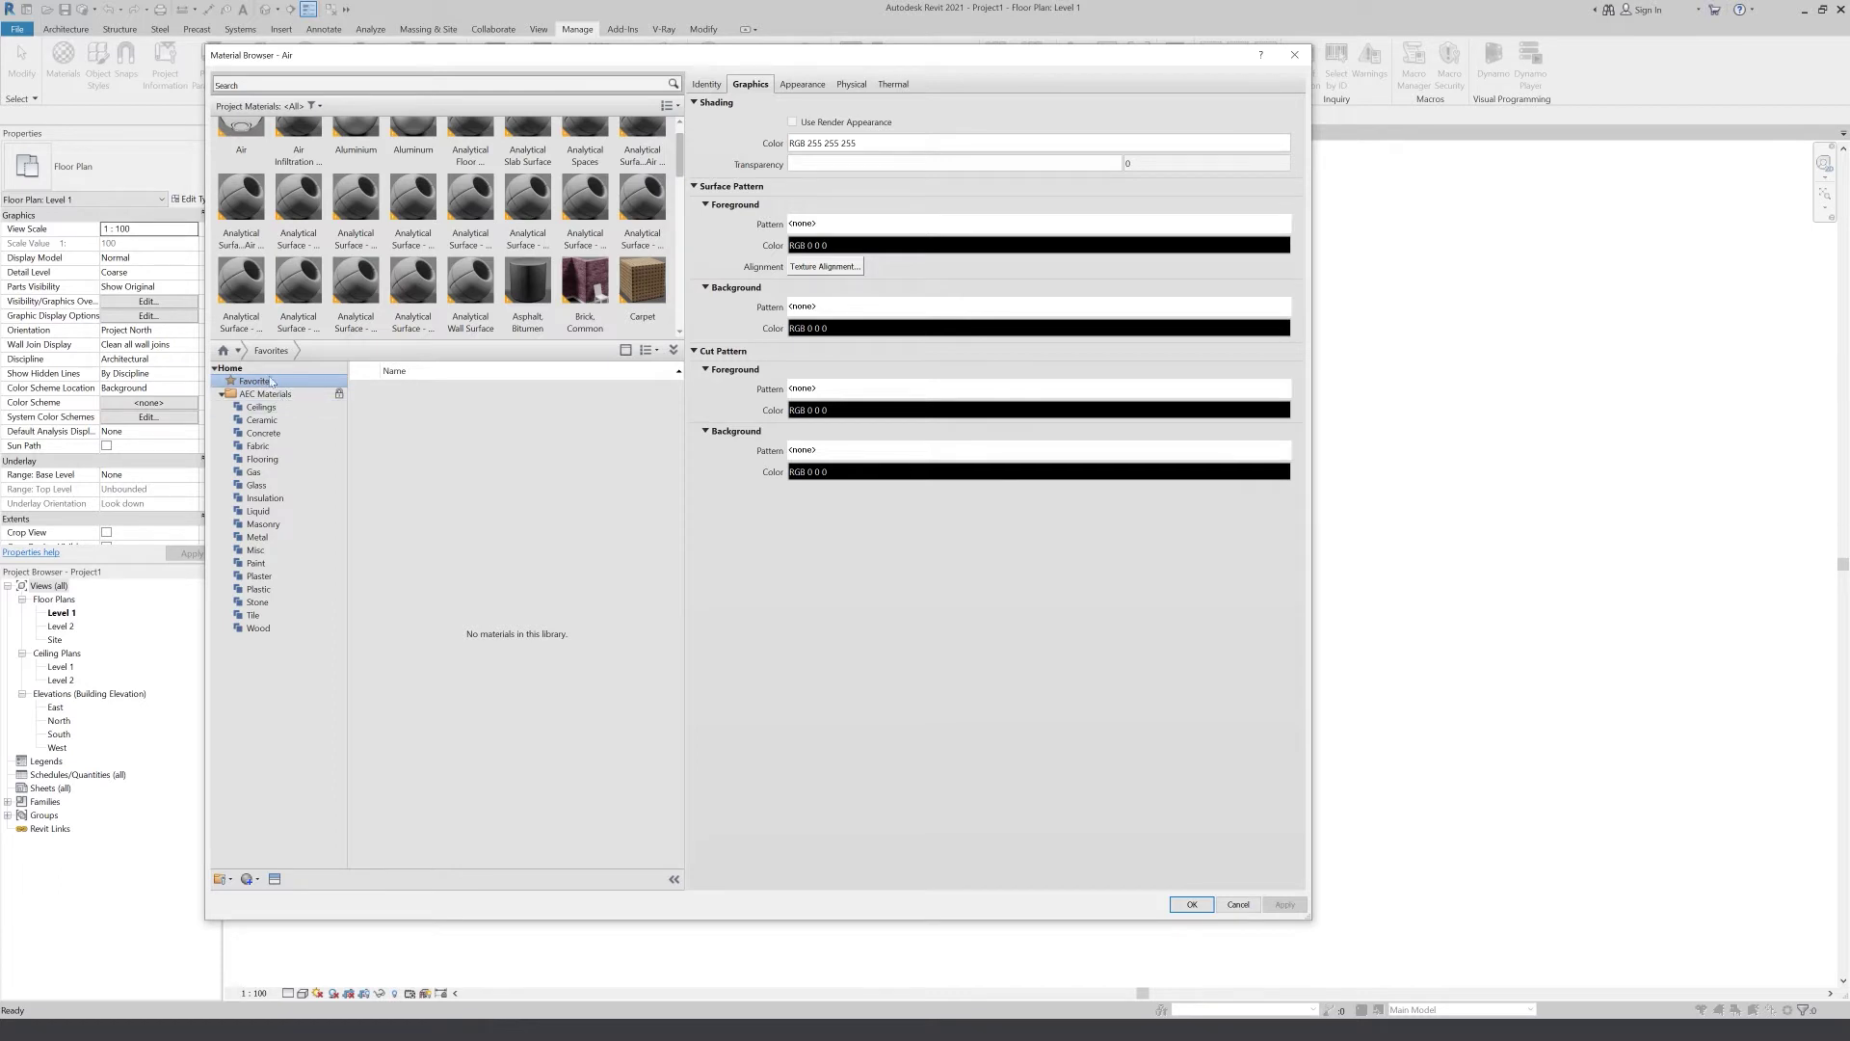
pyautogui.click(262, 394)
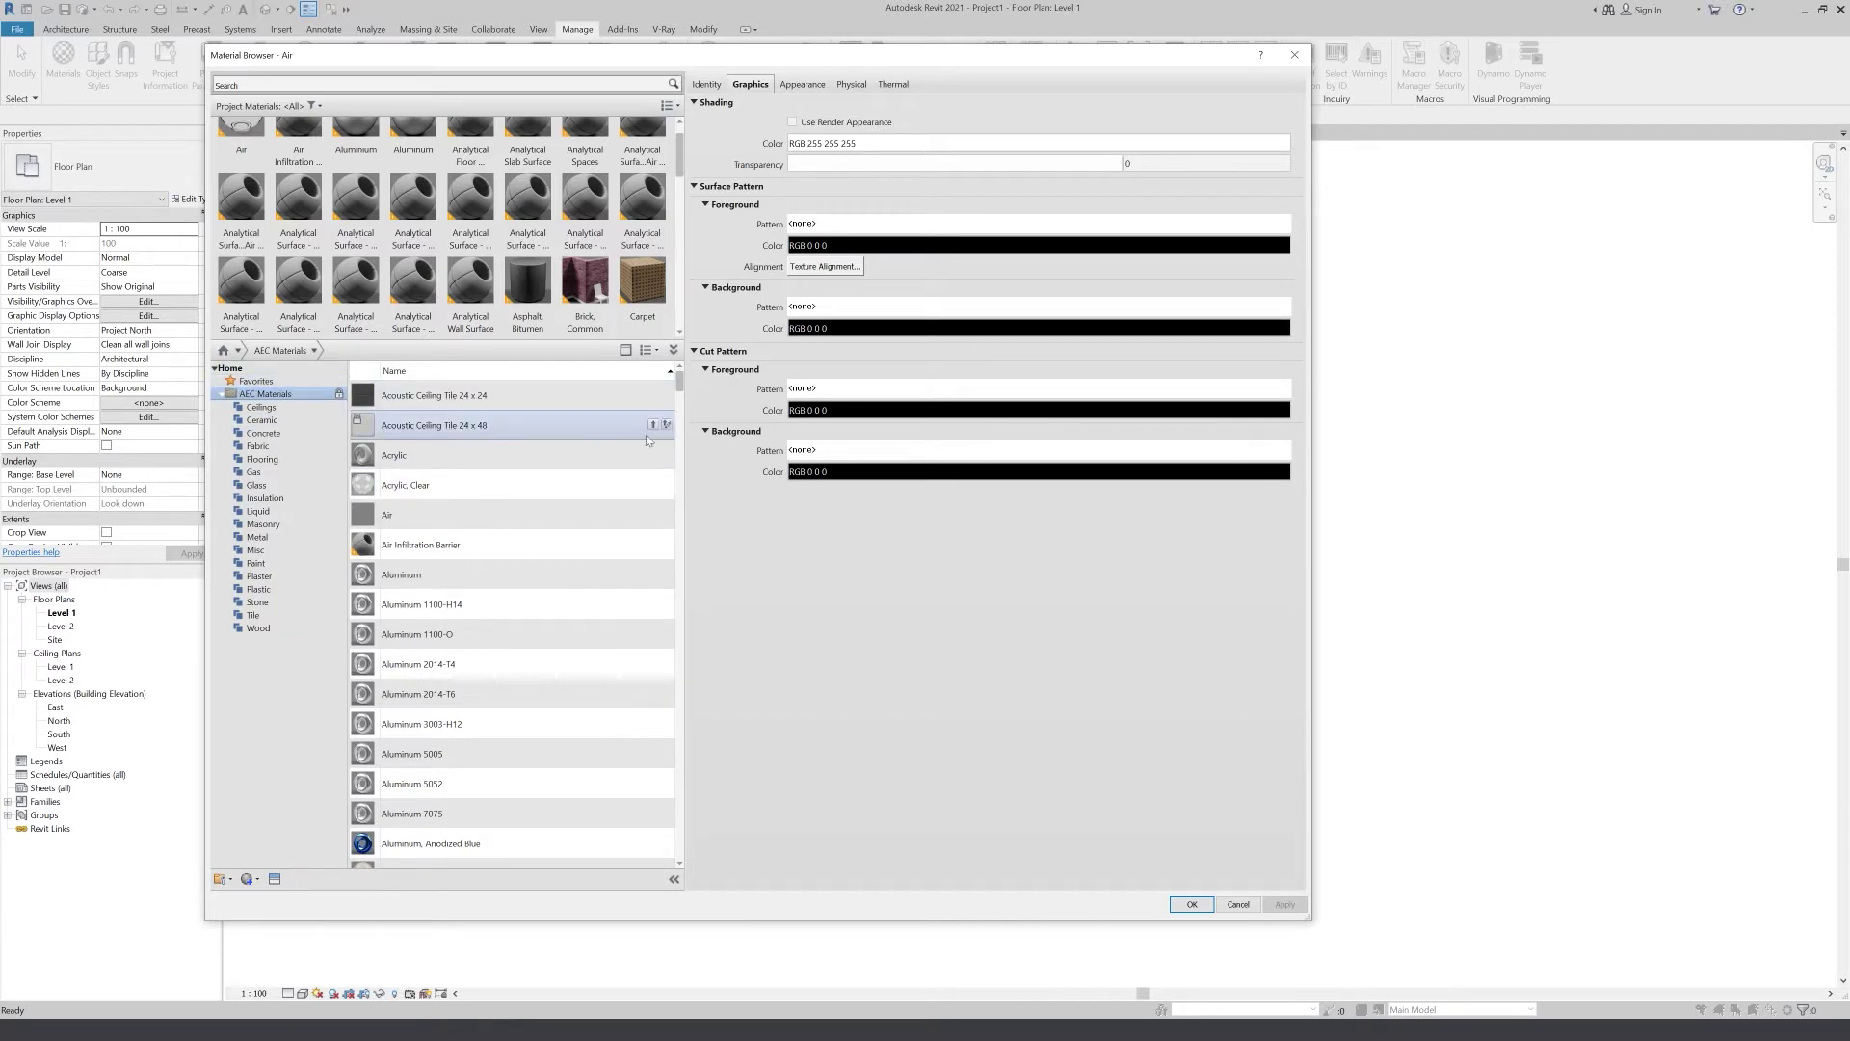
# Browse AEC categories to Liquid and add Water to the project materials
pyautogui.click(280, 408)
pyautogui.click(287, 421)
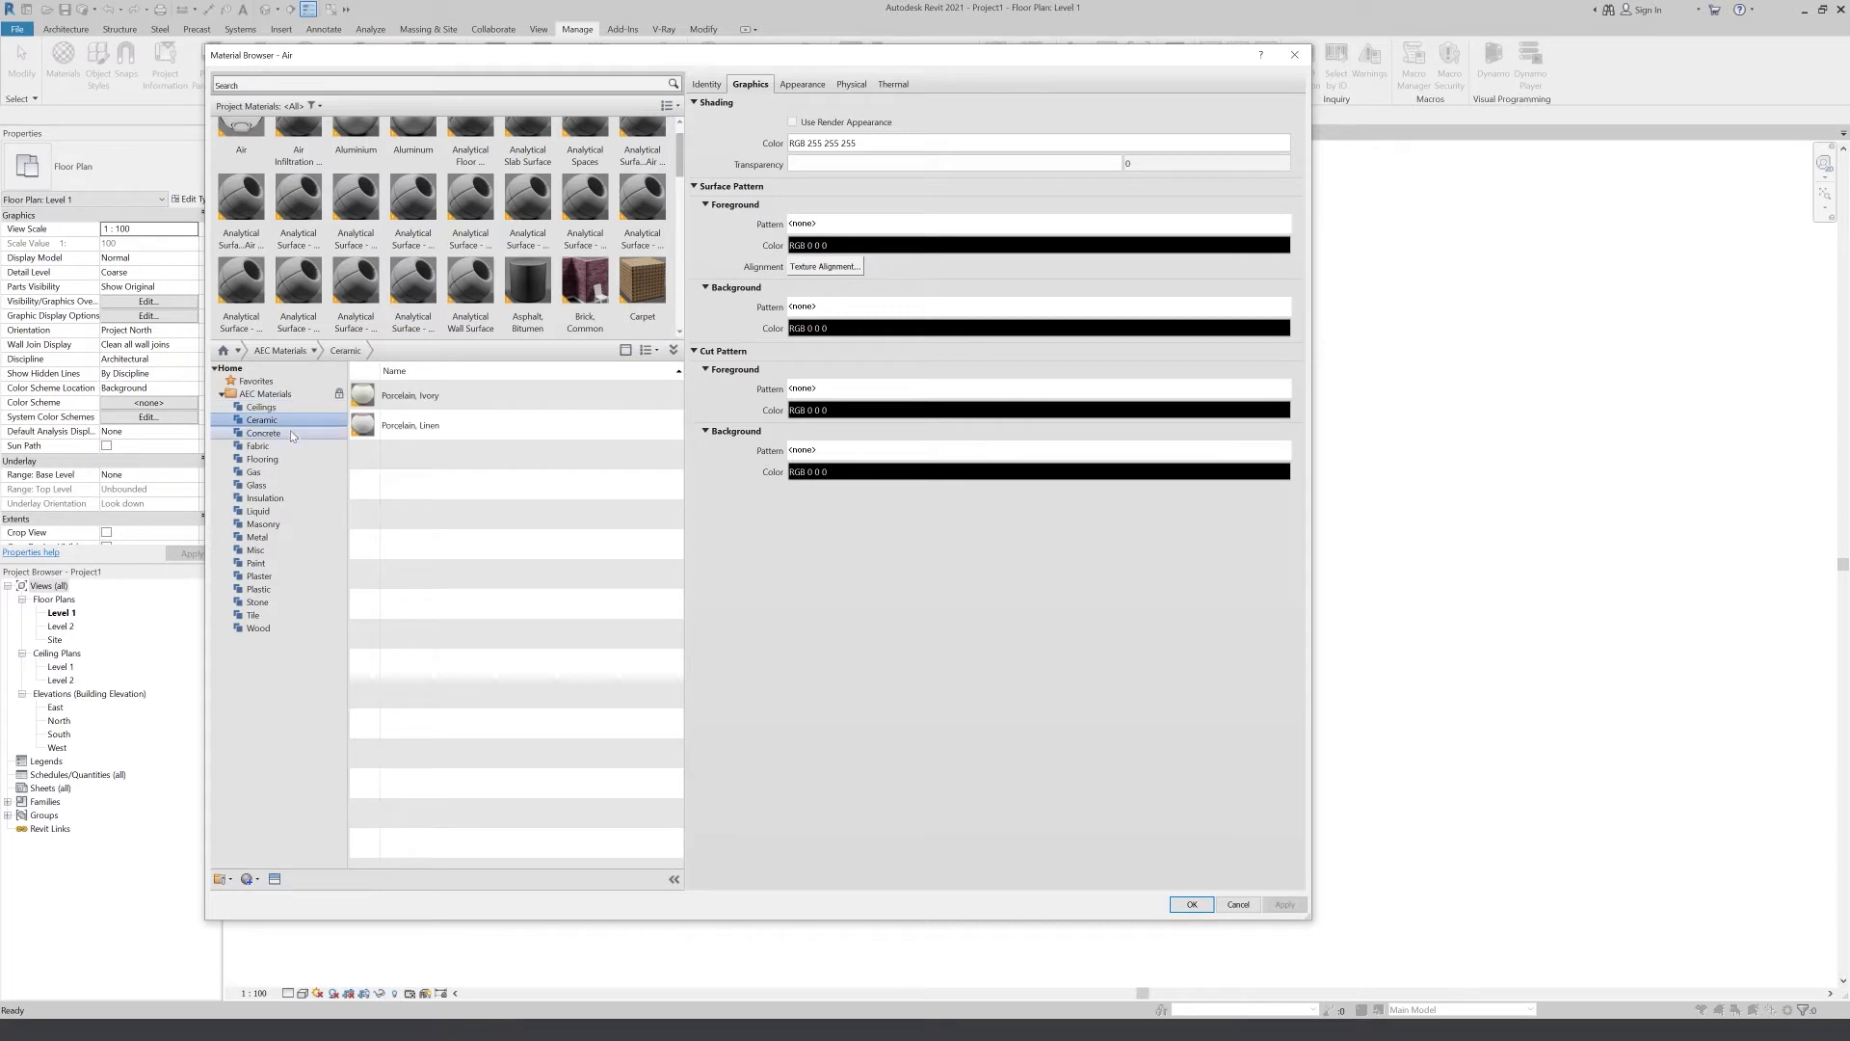
pyautogui.click(286, 433)
pyautogui.click(285, 458)
pyautogui.click(265, 498)
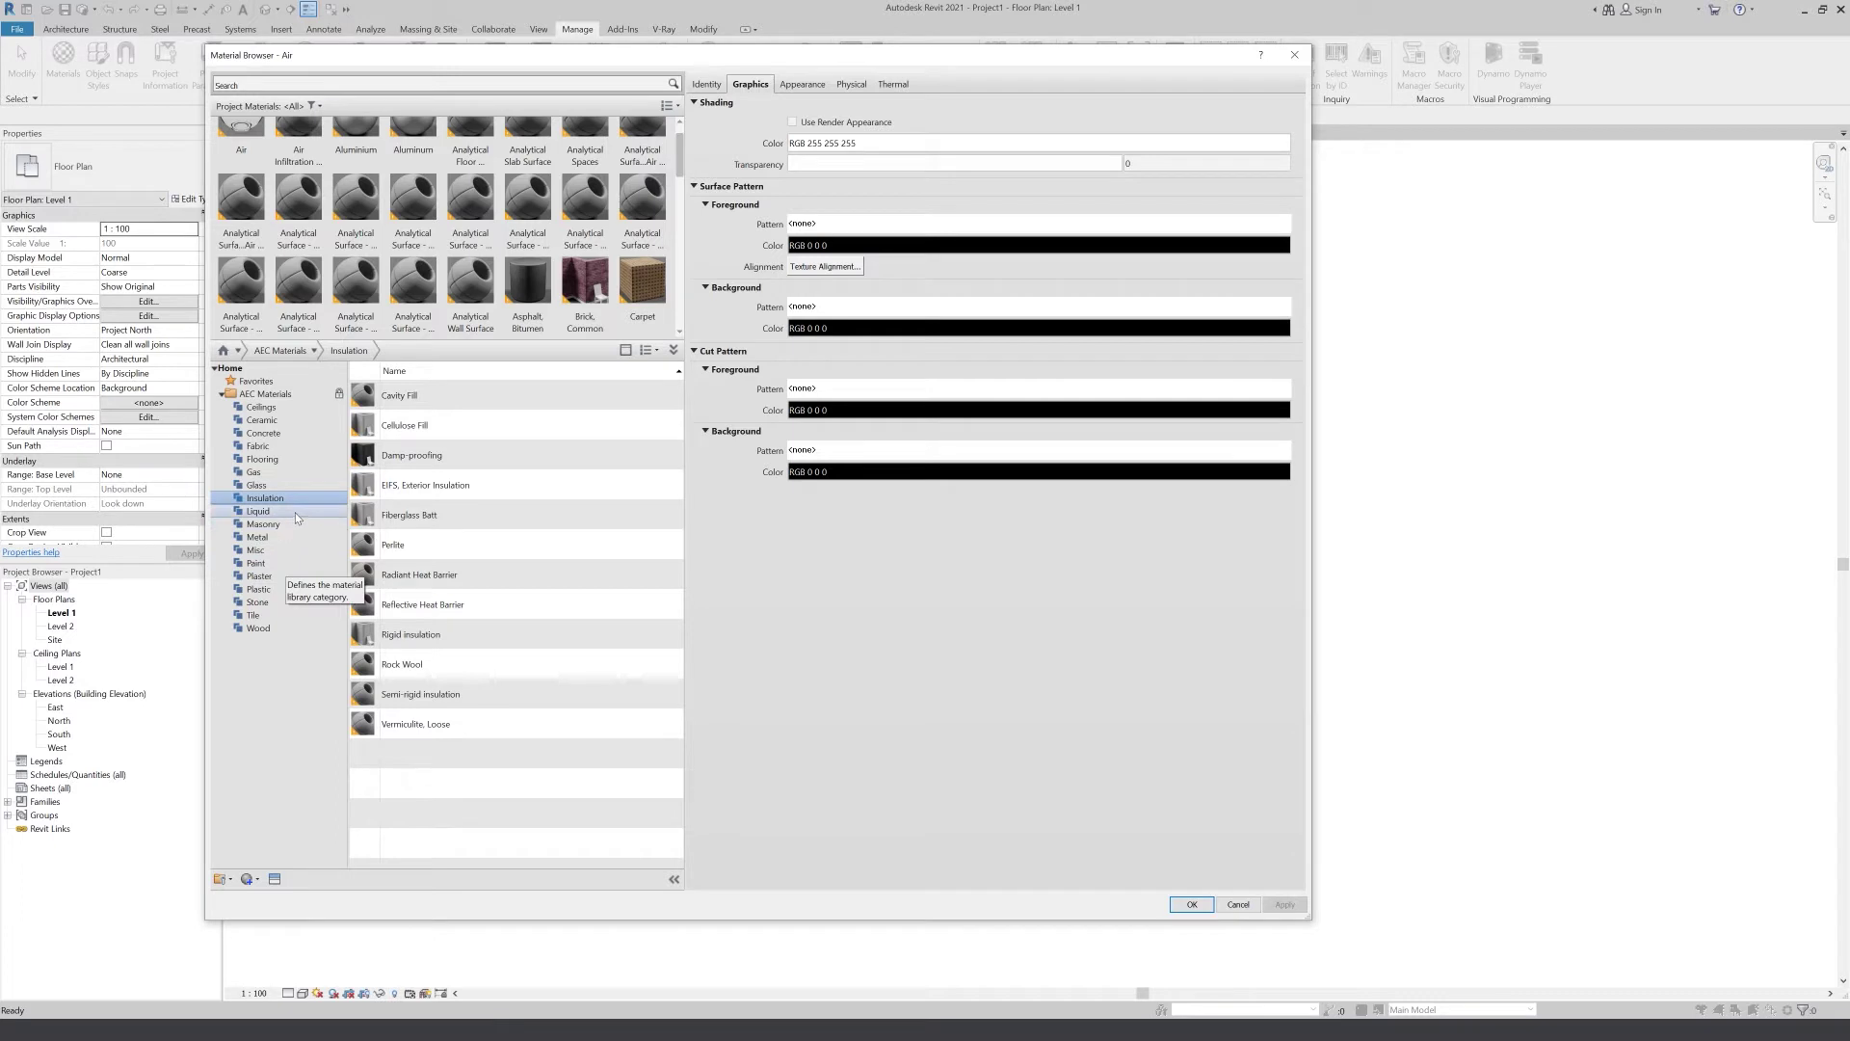
pyautogui.click(297, 512)
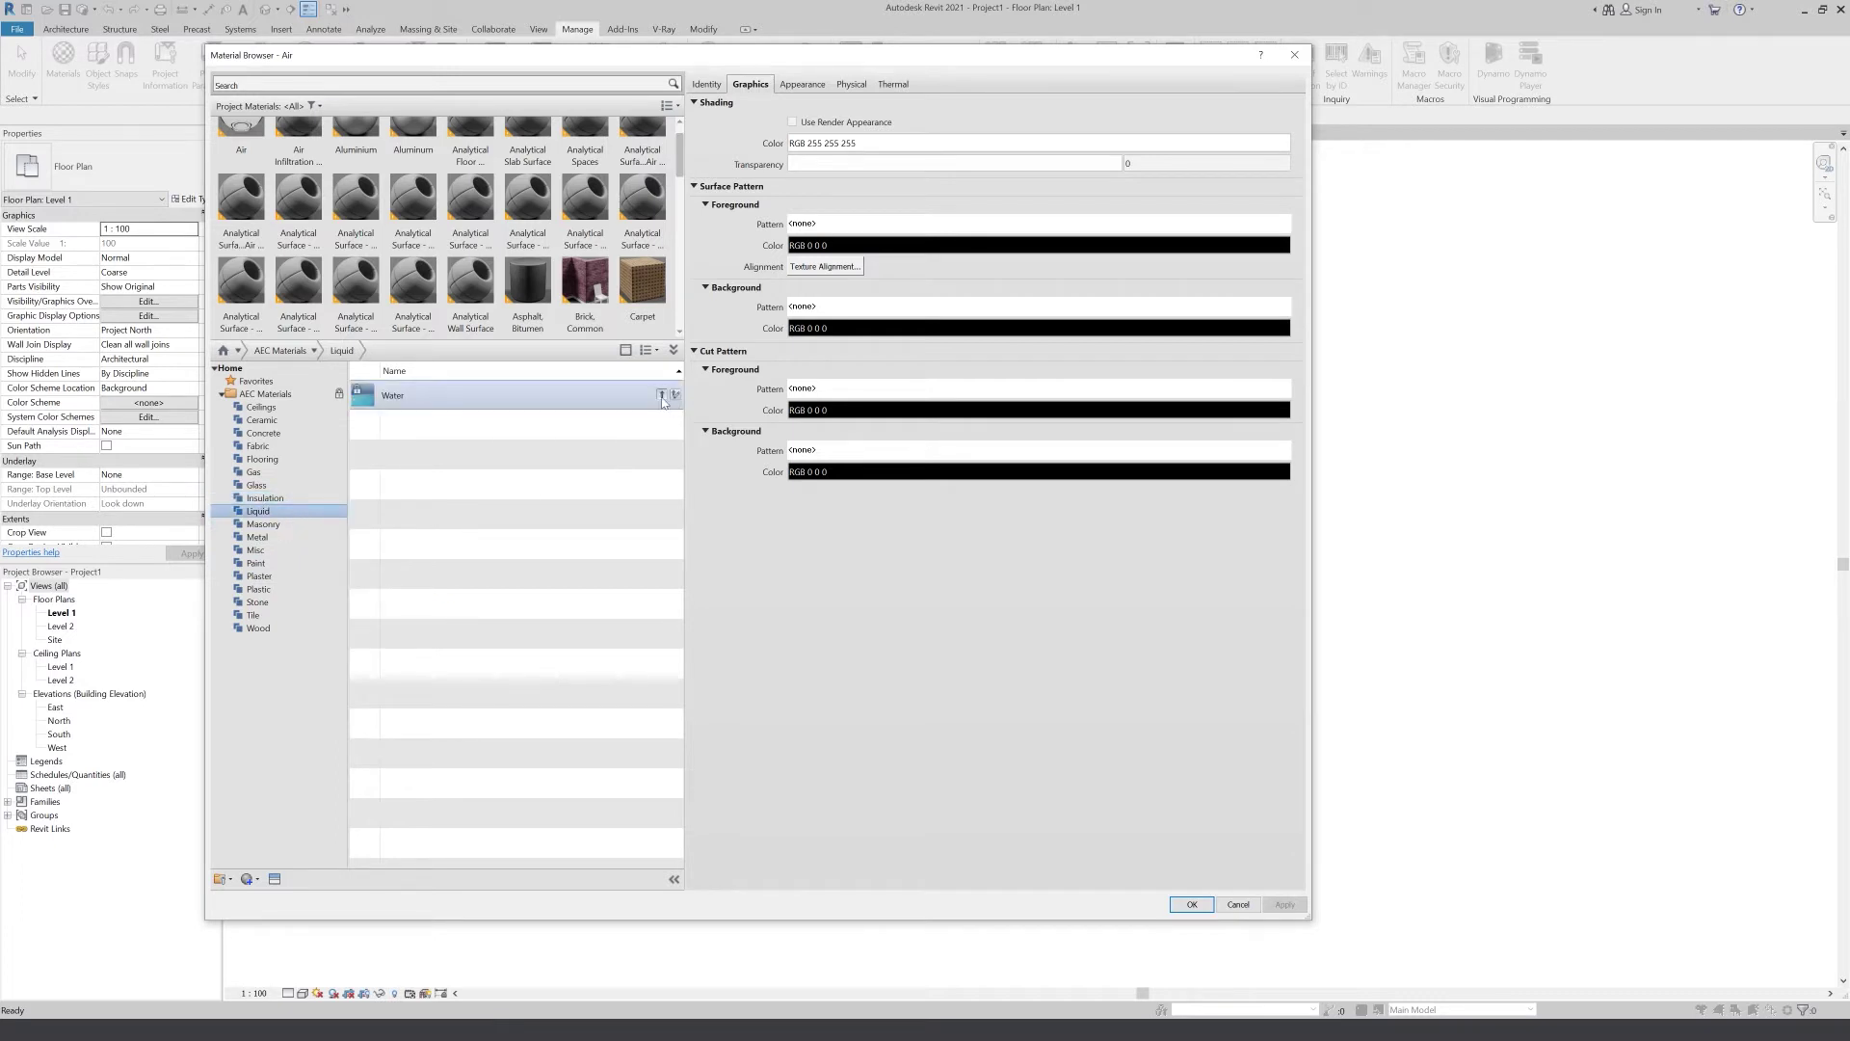
pyautogui.click(662, 396)
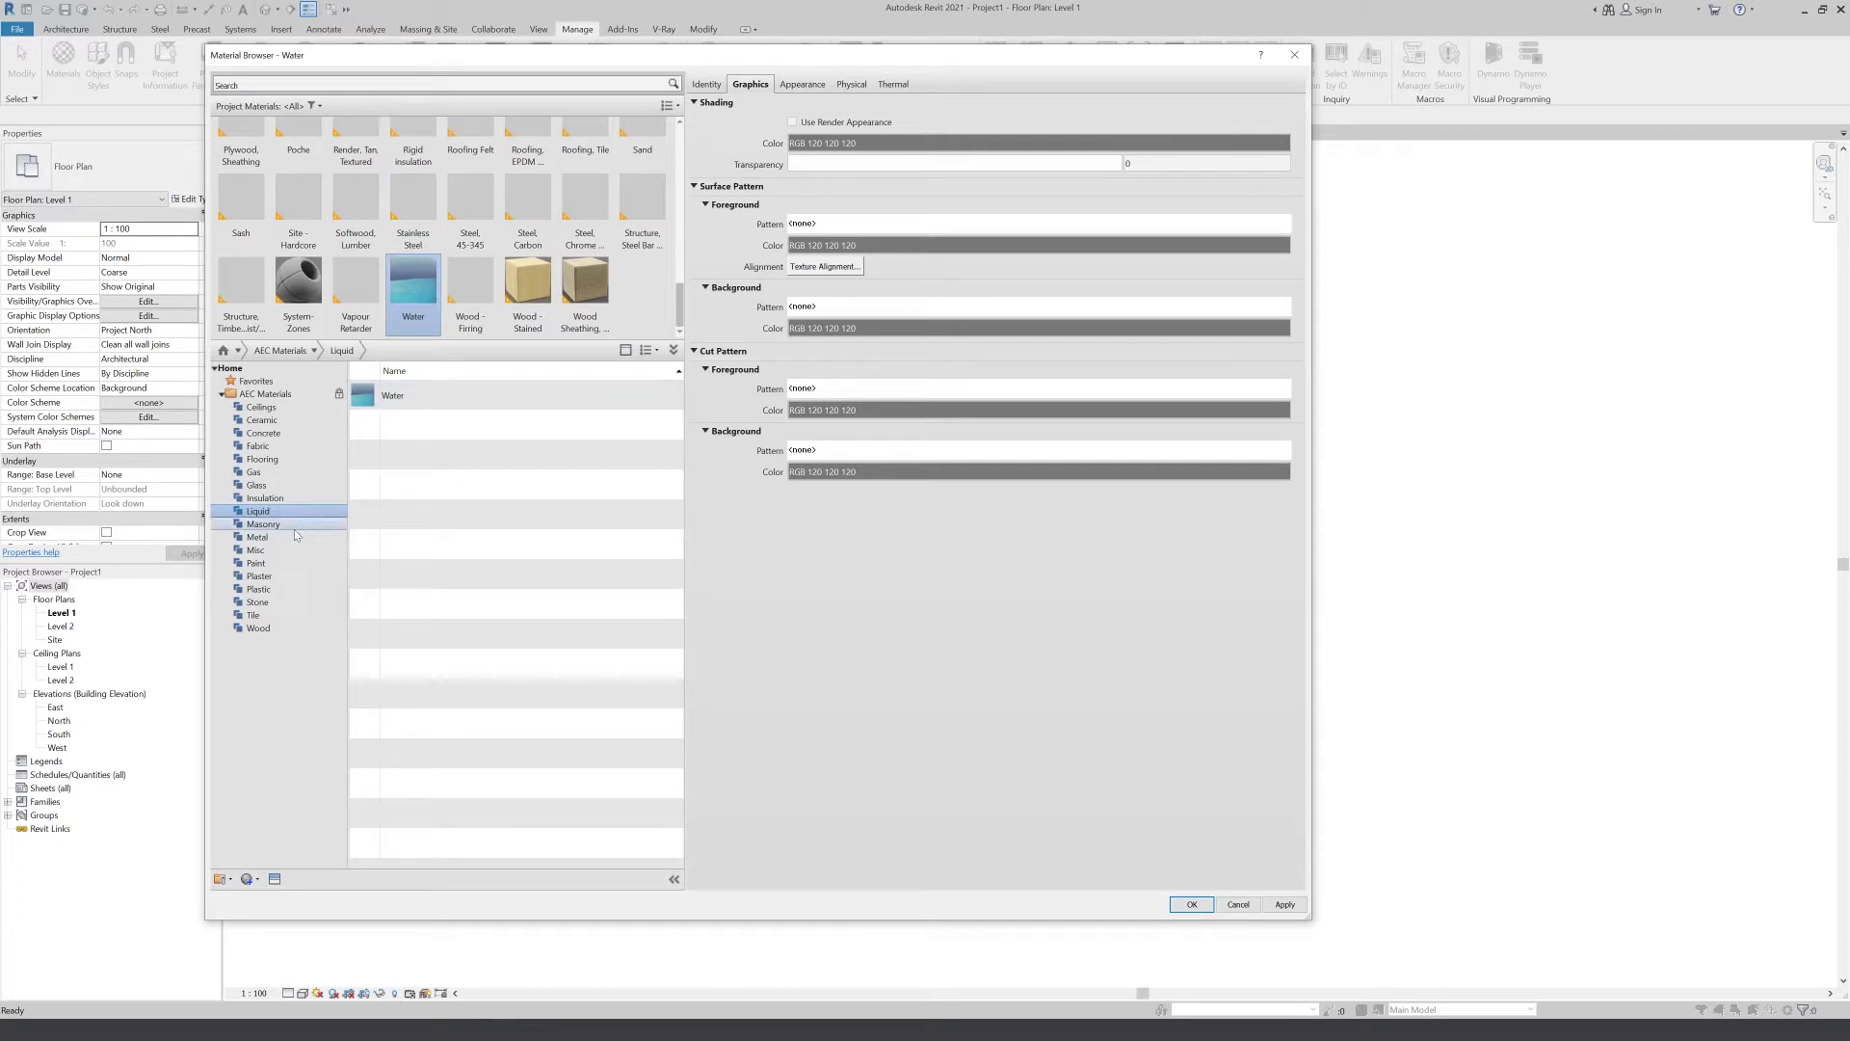
# Add Tile, Porcelain, 6in to Favorites and view the Favorites library
pyautogui.click(309, 614)
pyautogui.click(523, 486)
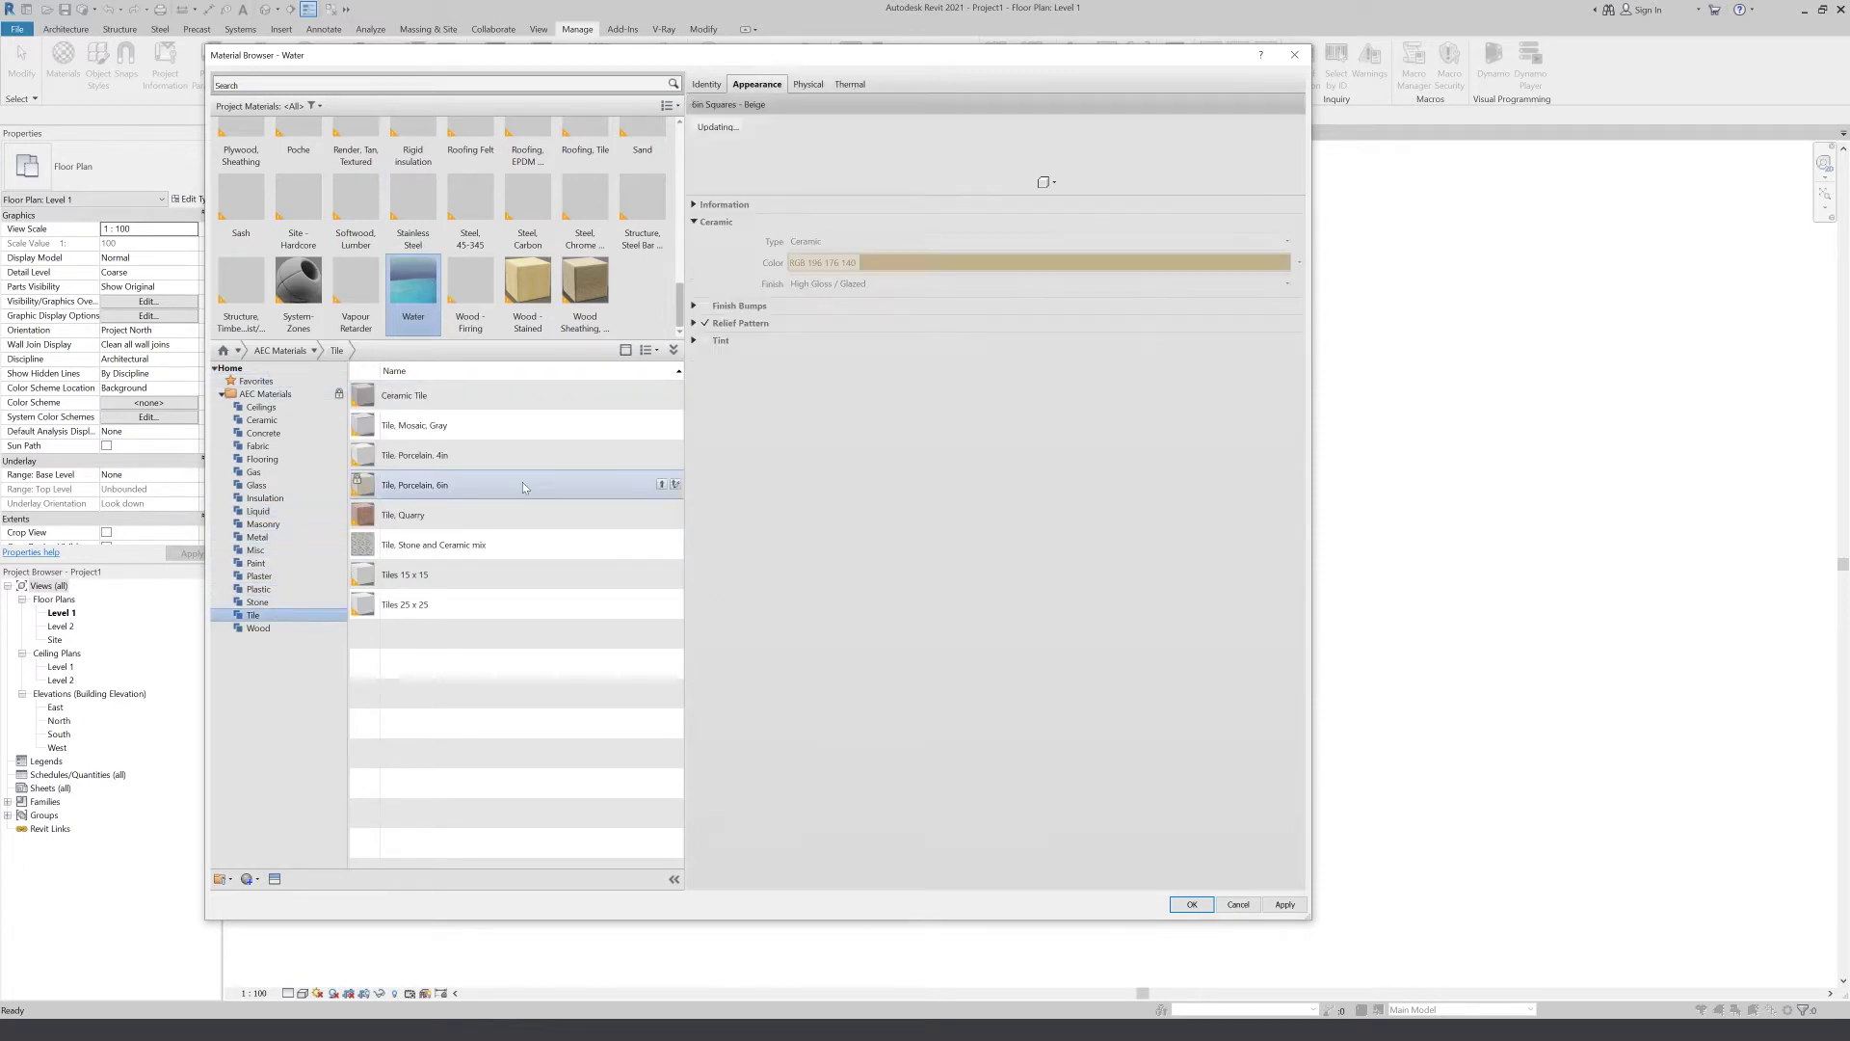
pyautogui.rightClick(523, 485)
pyautogui.moveTo(546, 520)
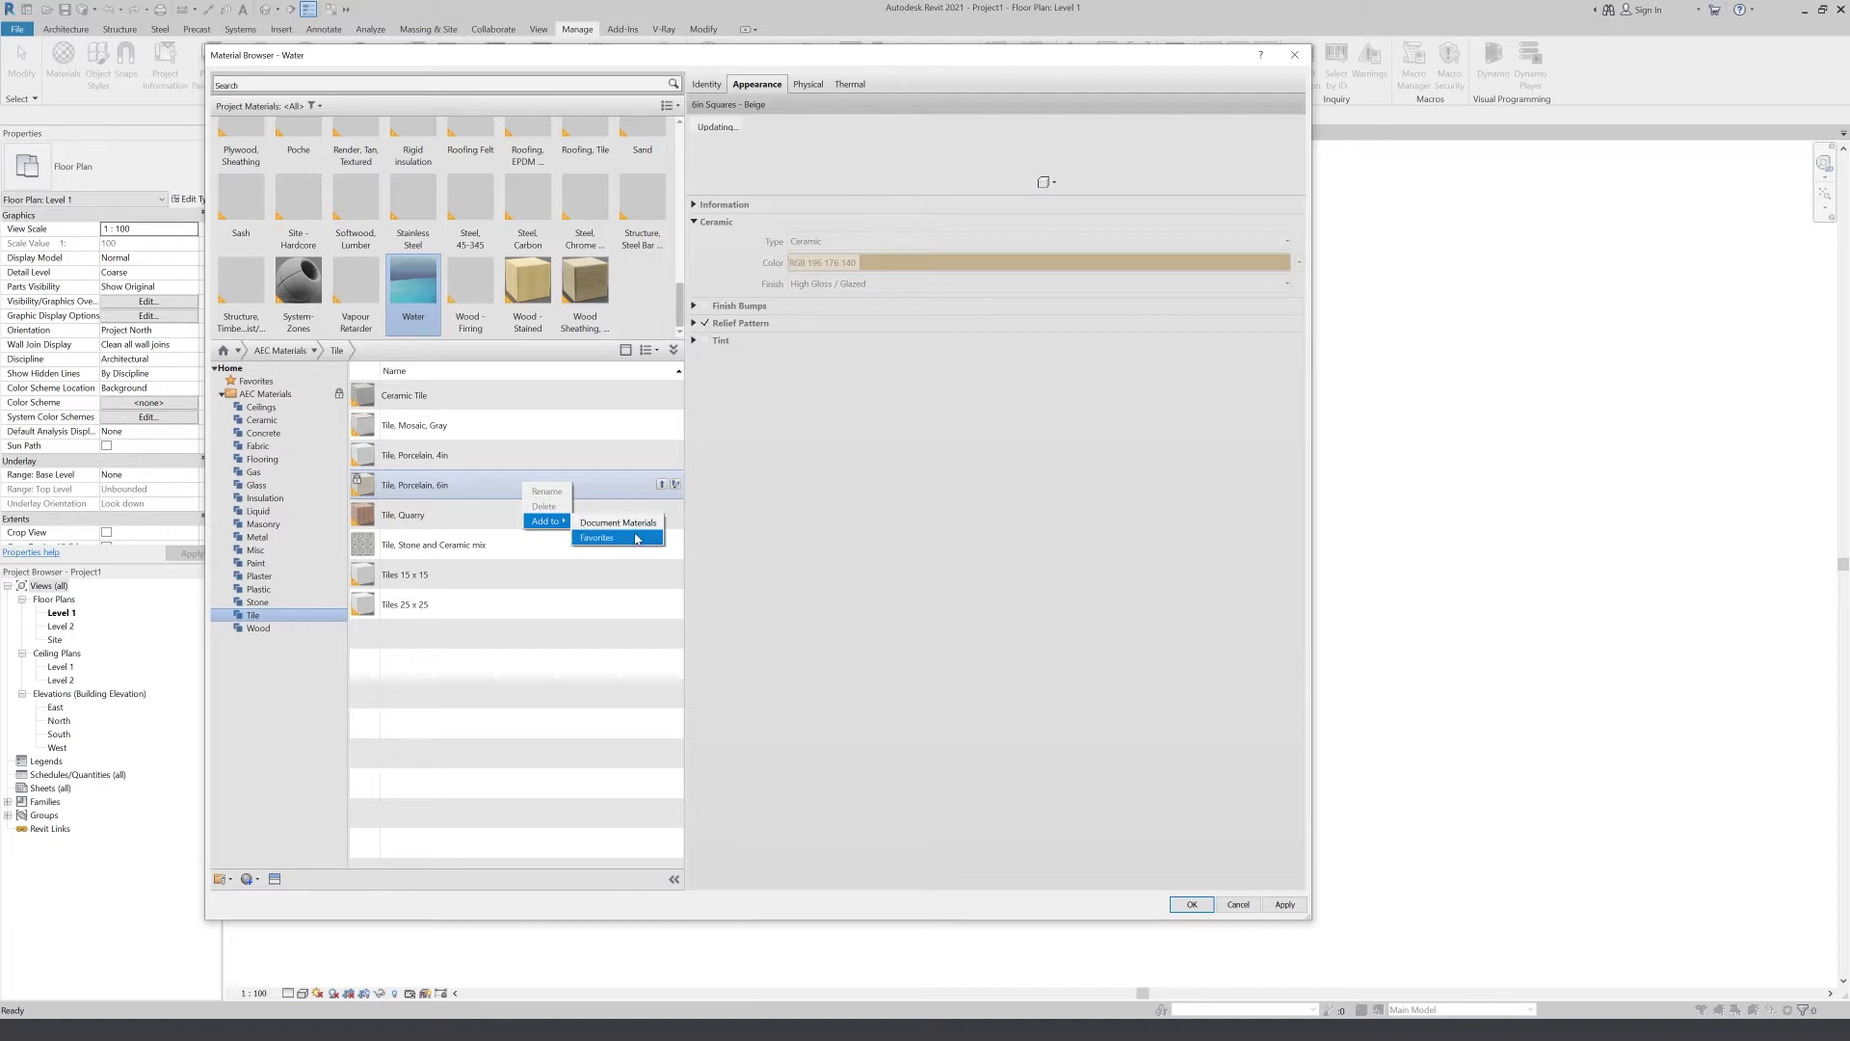
pyautogui.click(633, 539)
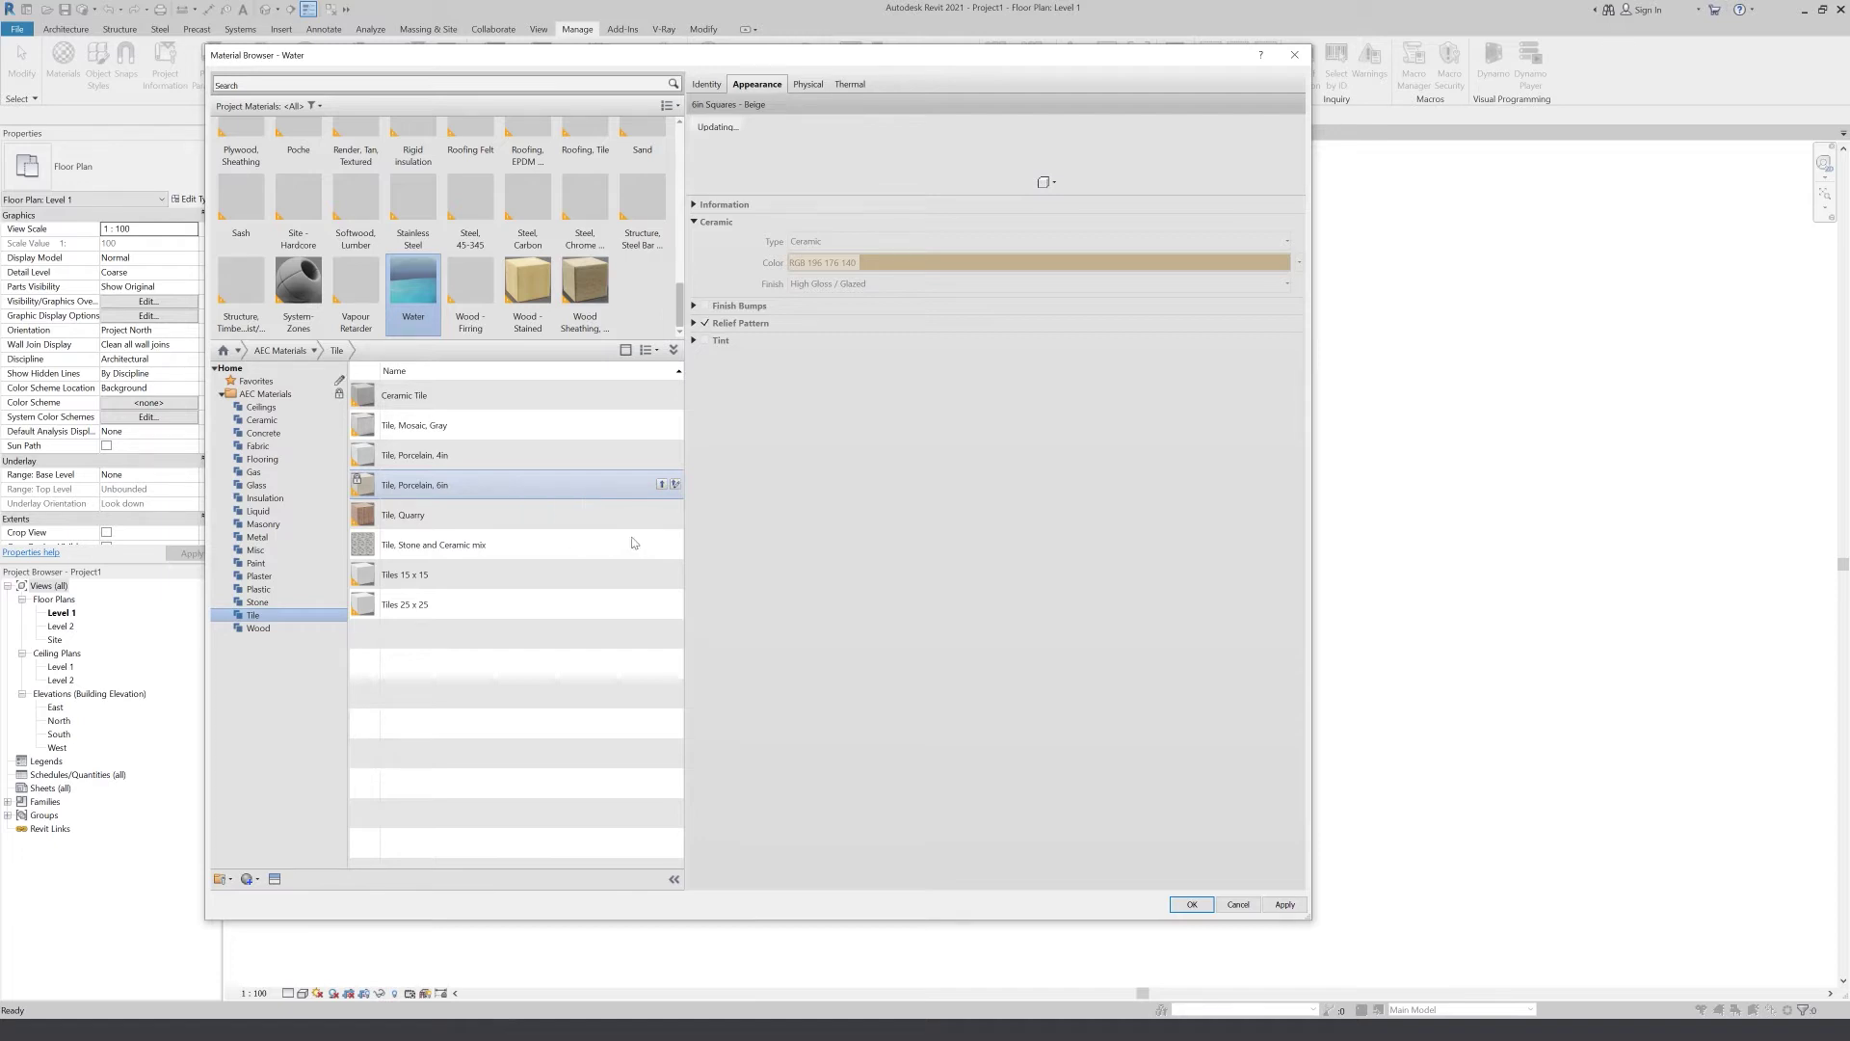
pyautogui.click(276, 381)
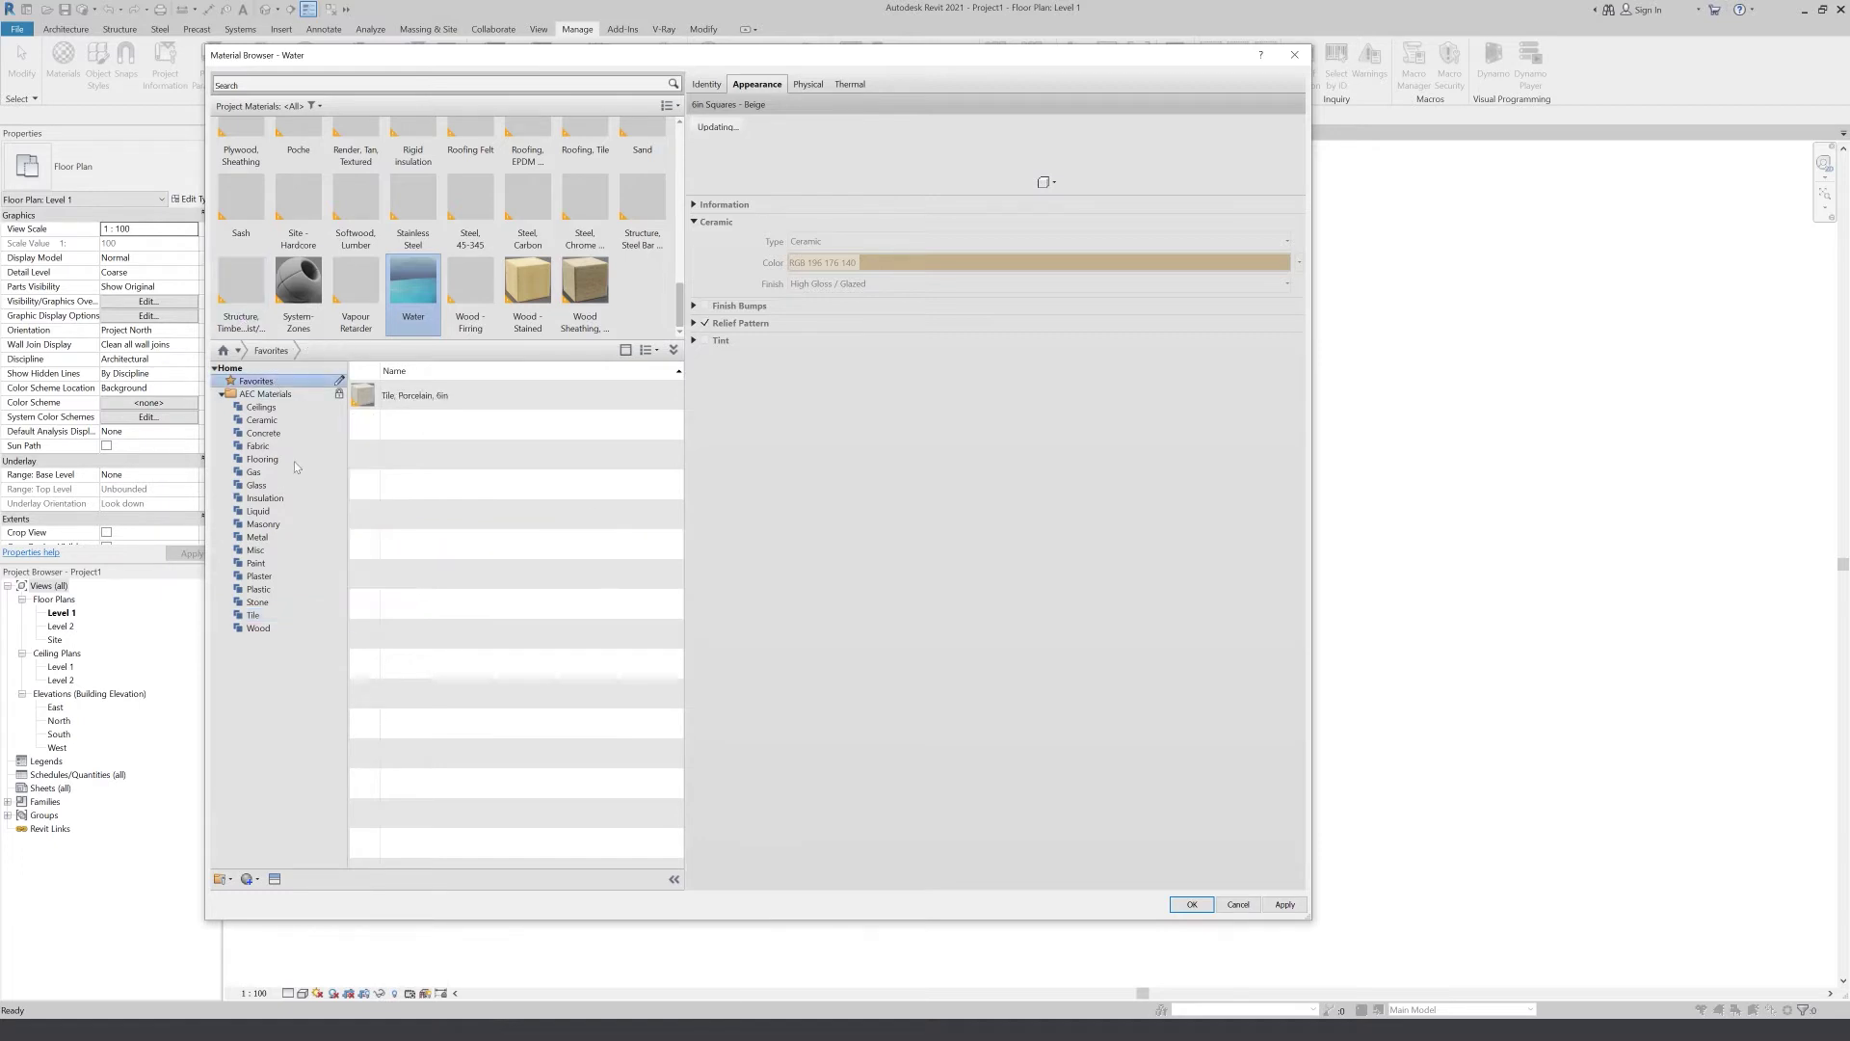
pyautogui.rightClick(557, 400)
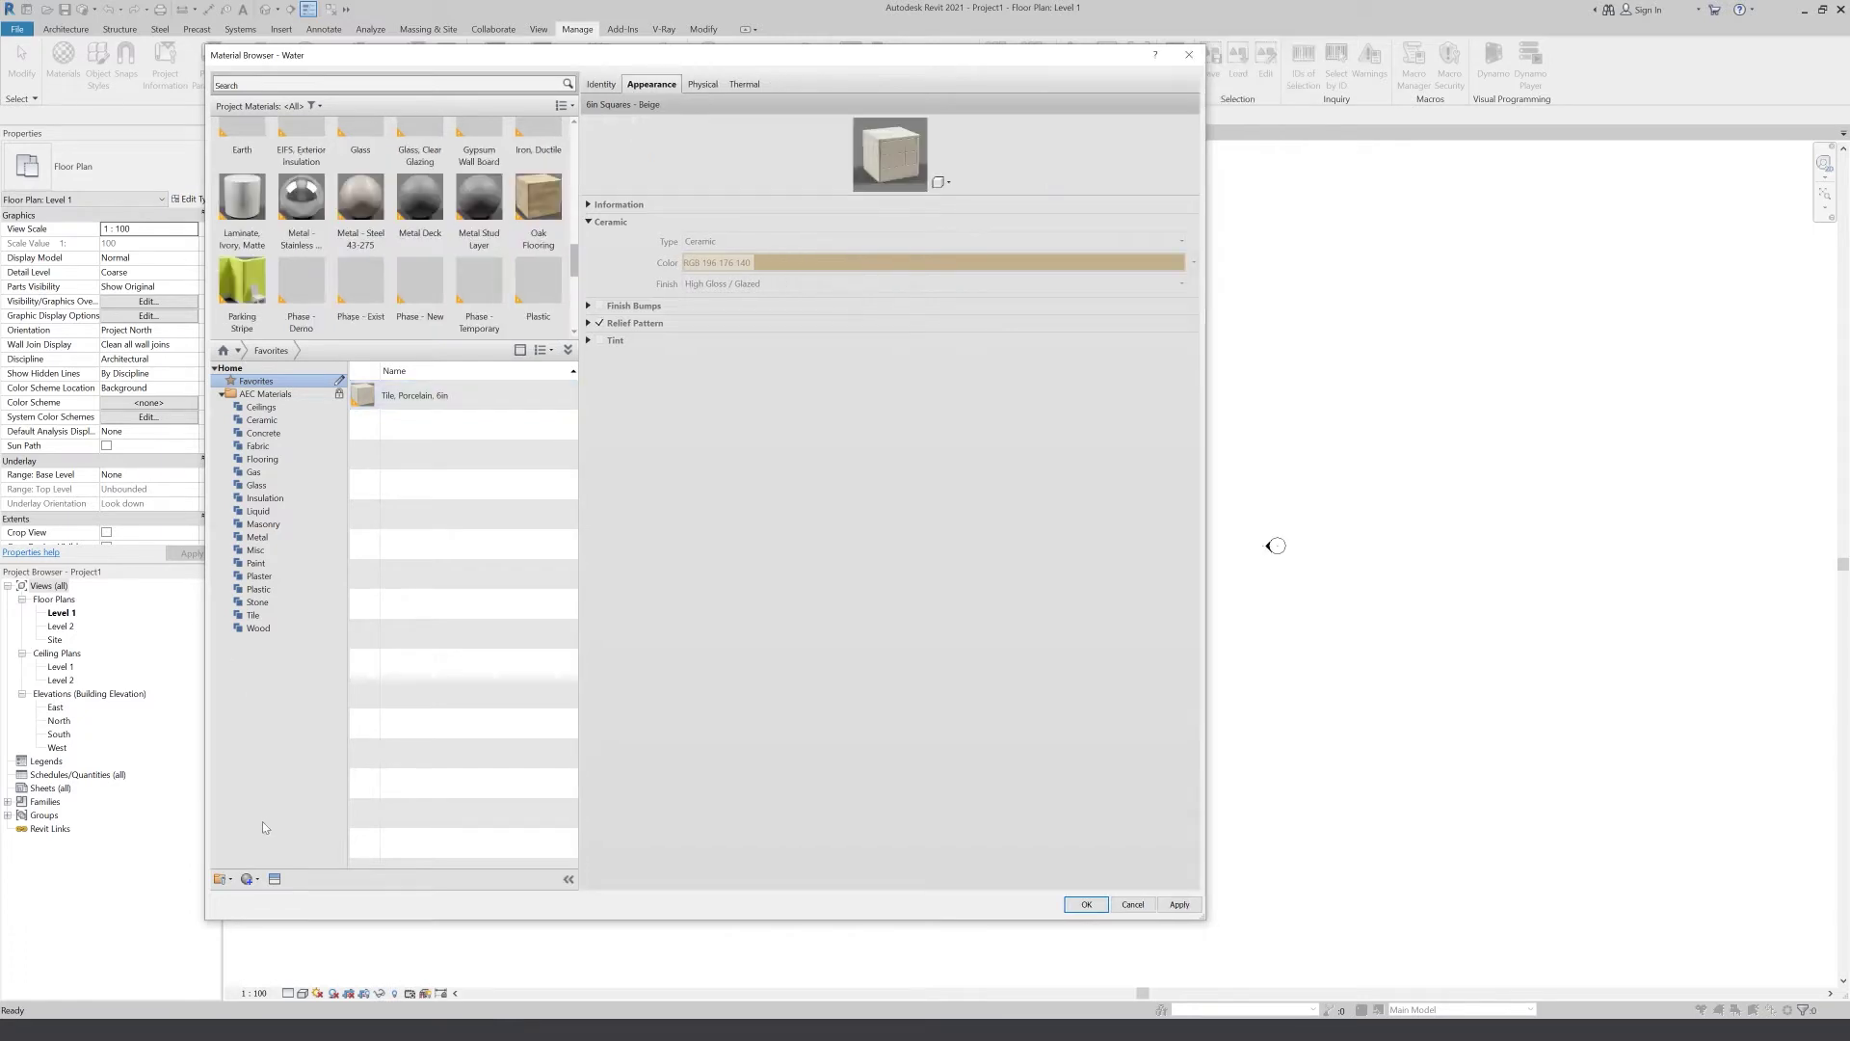
pyautogui.click(236, 881)
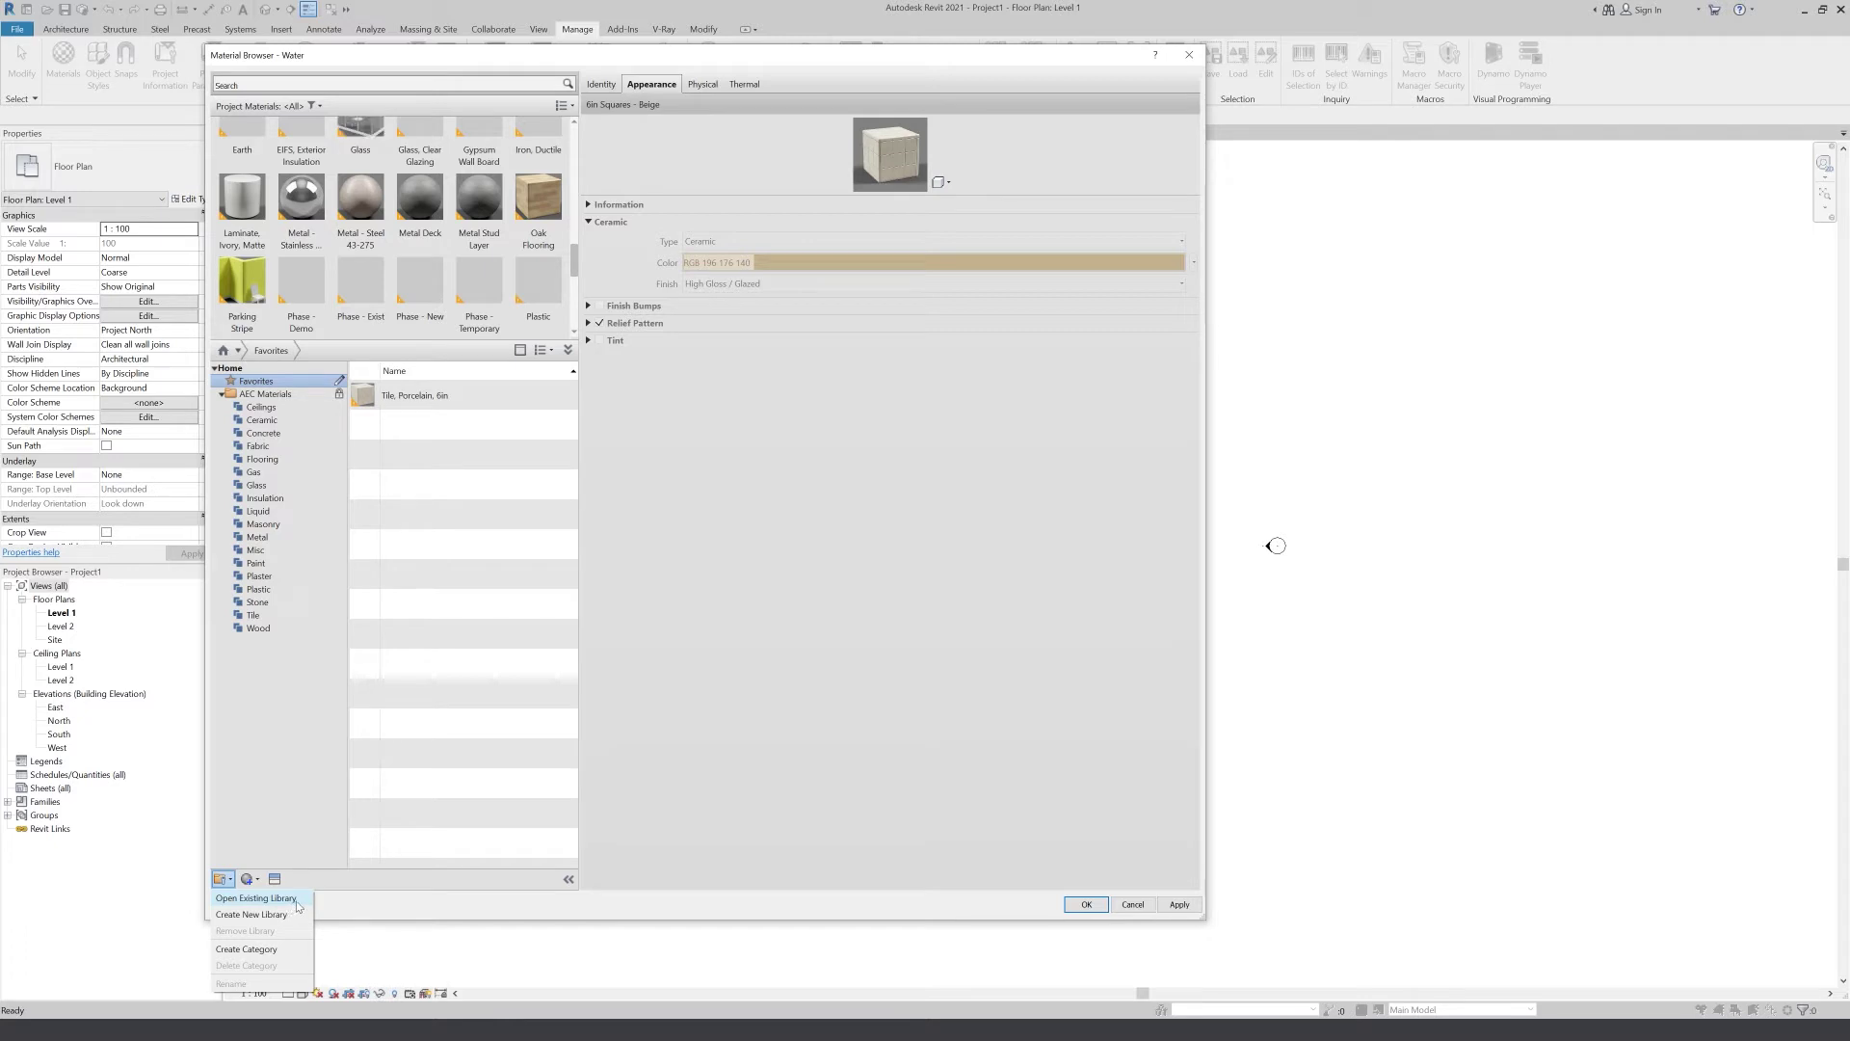
# Cancel opening an existing library, then create a Default New Material
pyautogui.click(289, 898)
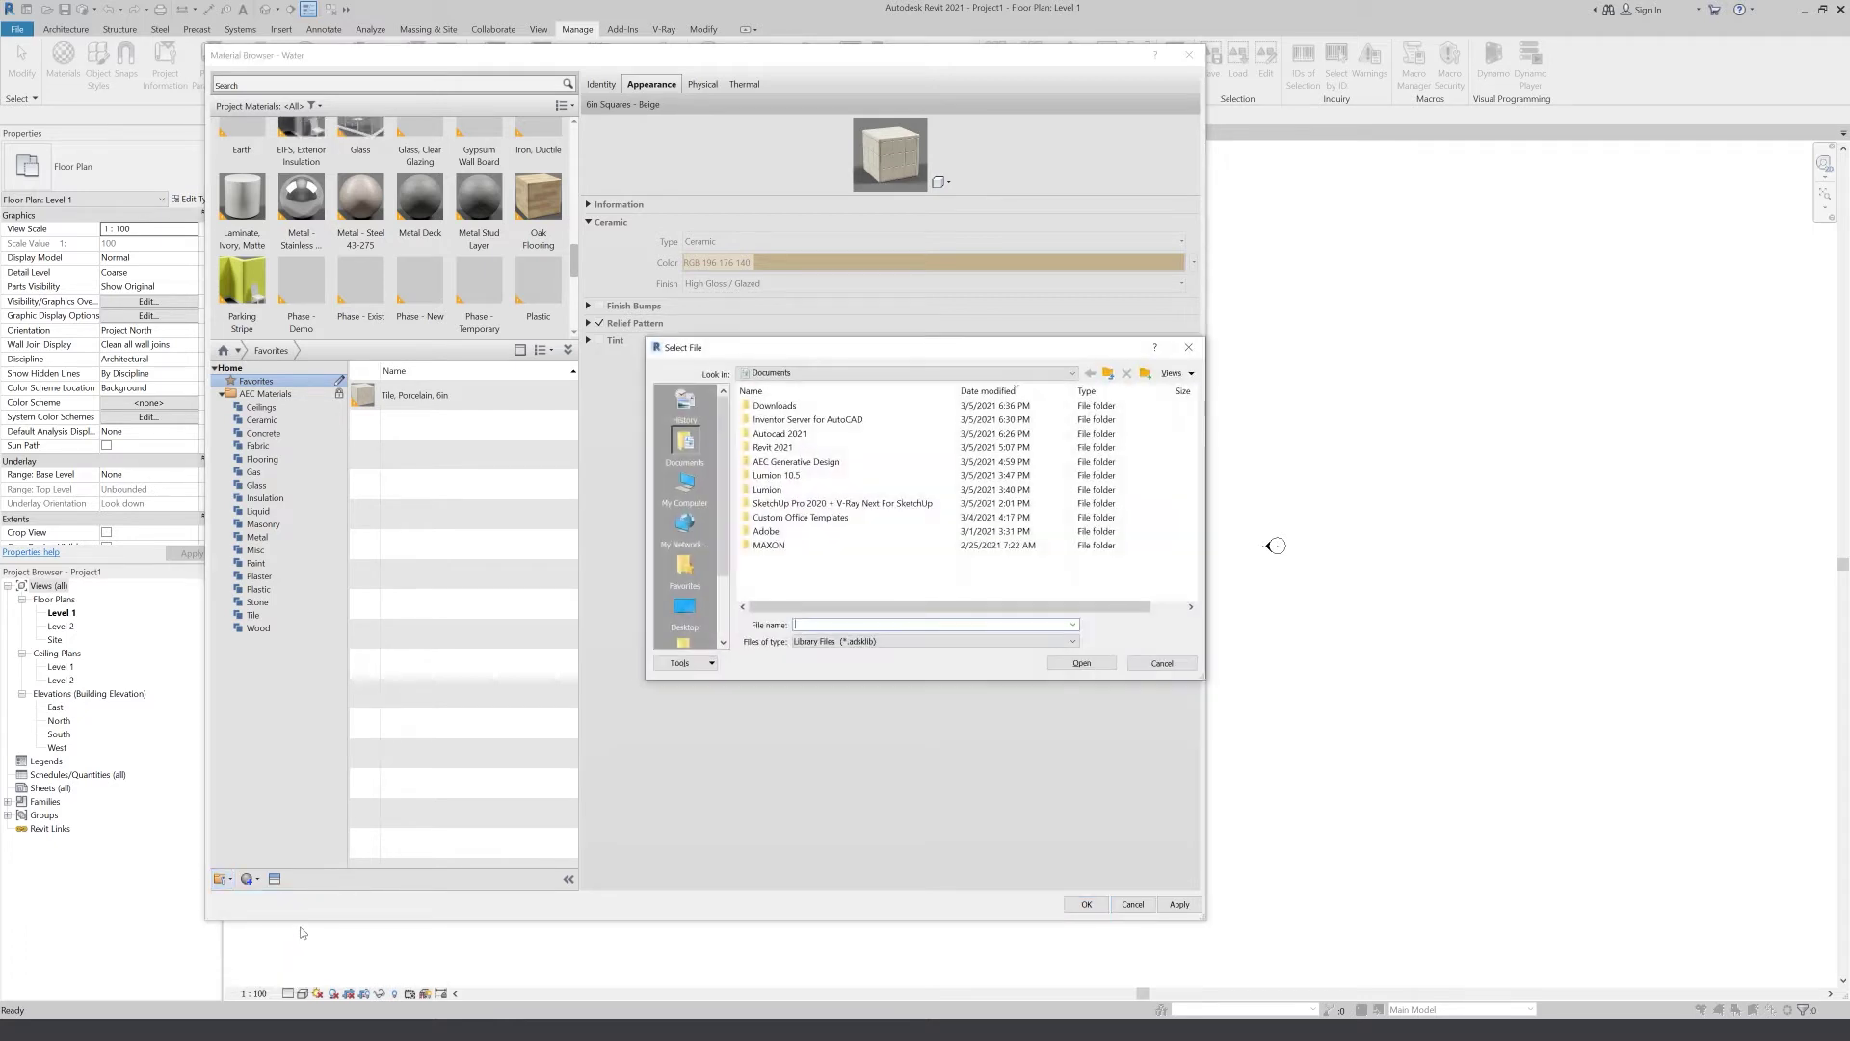
pyautogui.click(1202, 351)
pyautogui.click(221, 879)
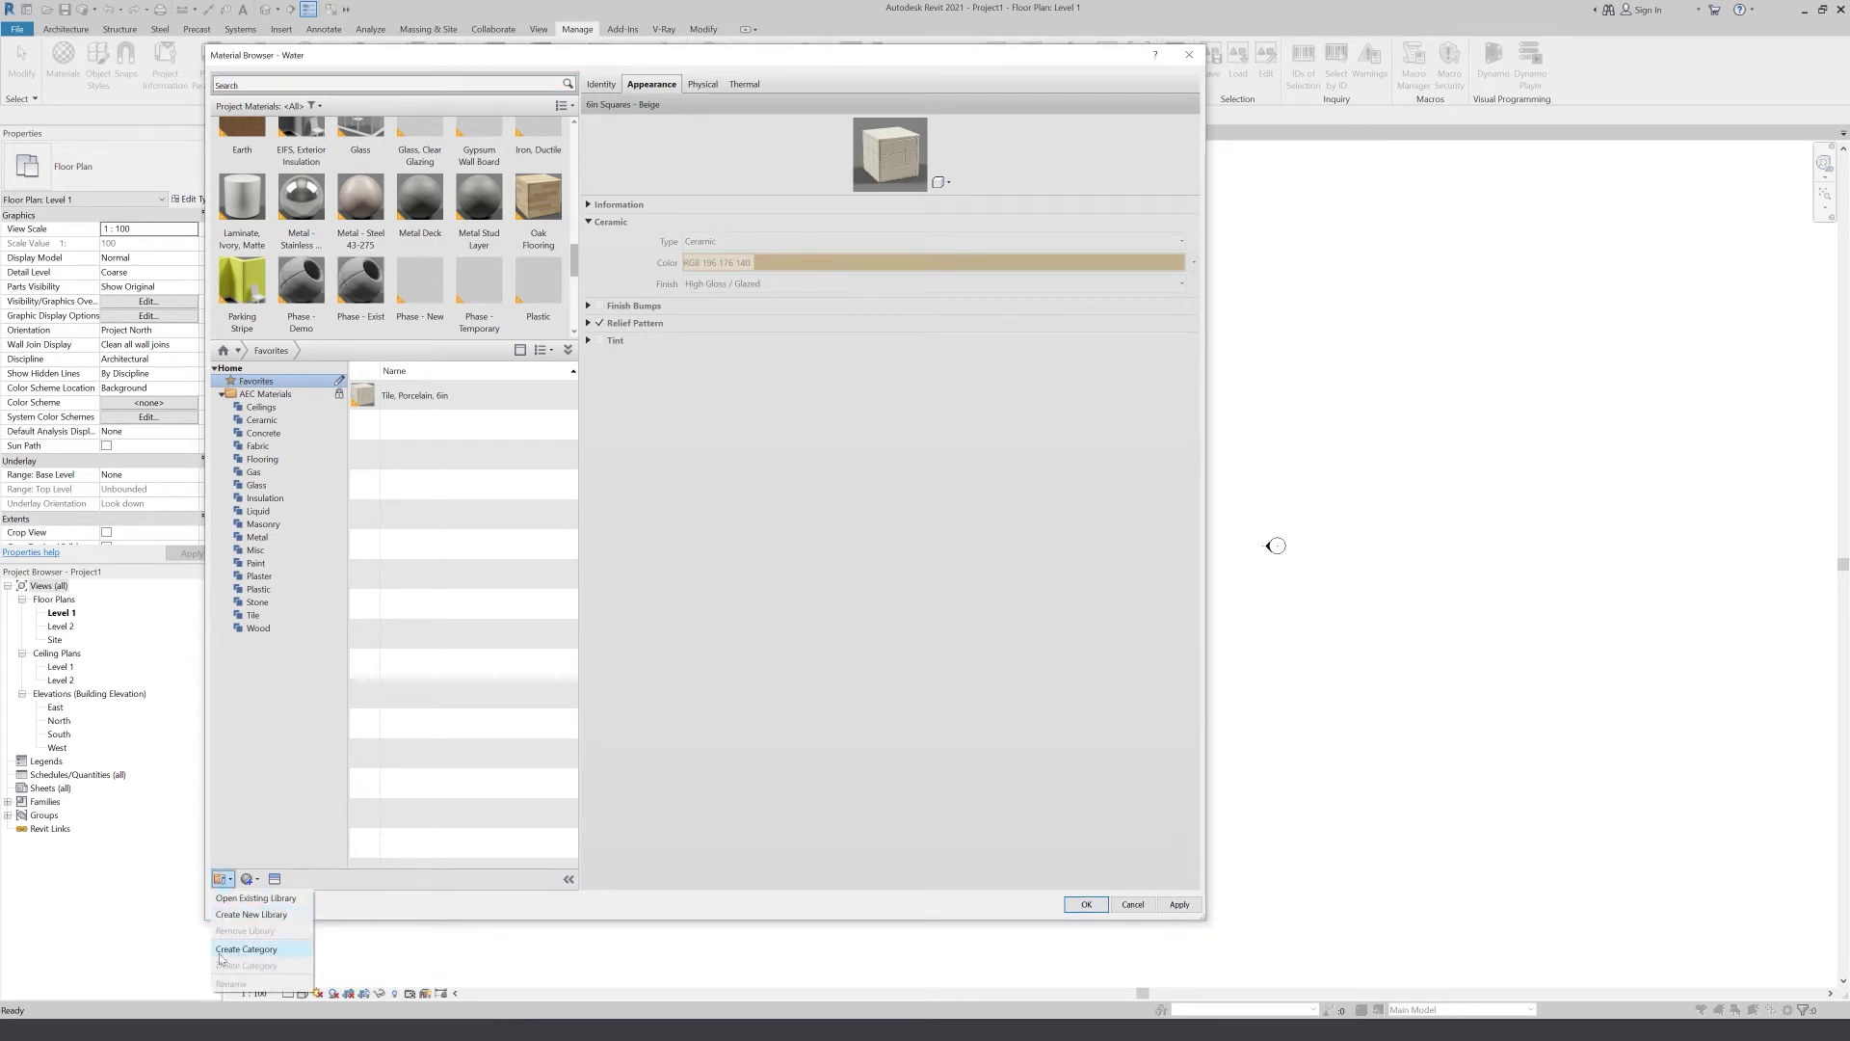
pyautogui.click(252, 874)
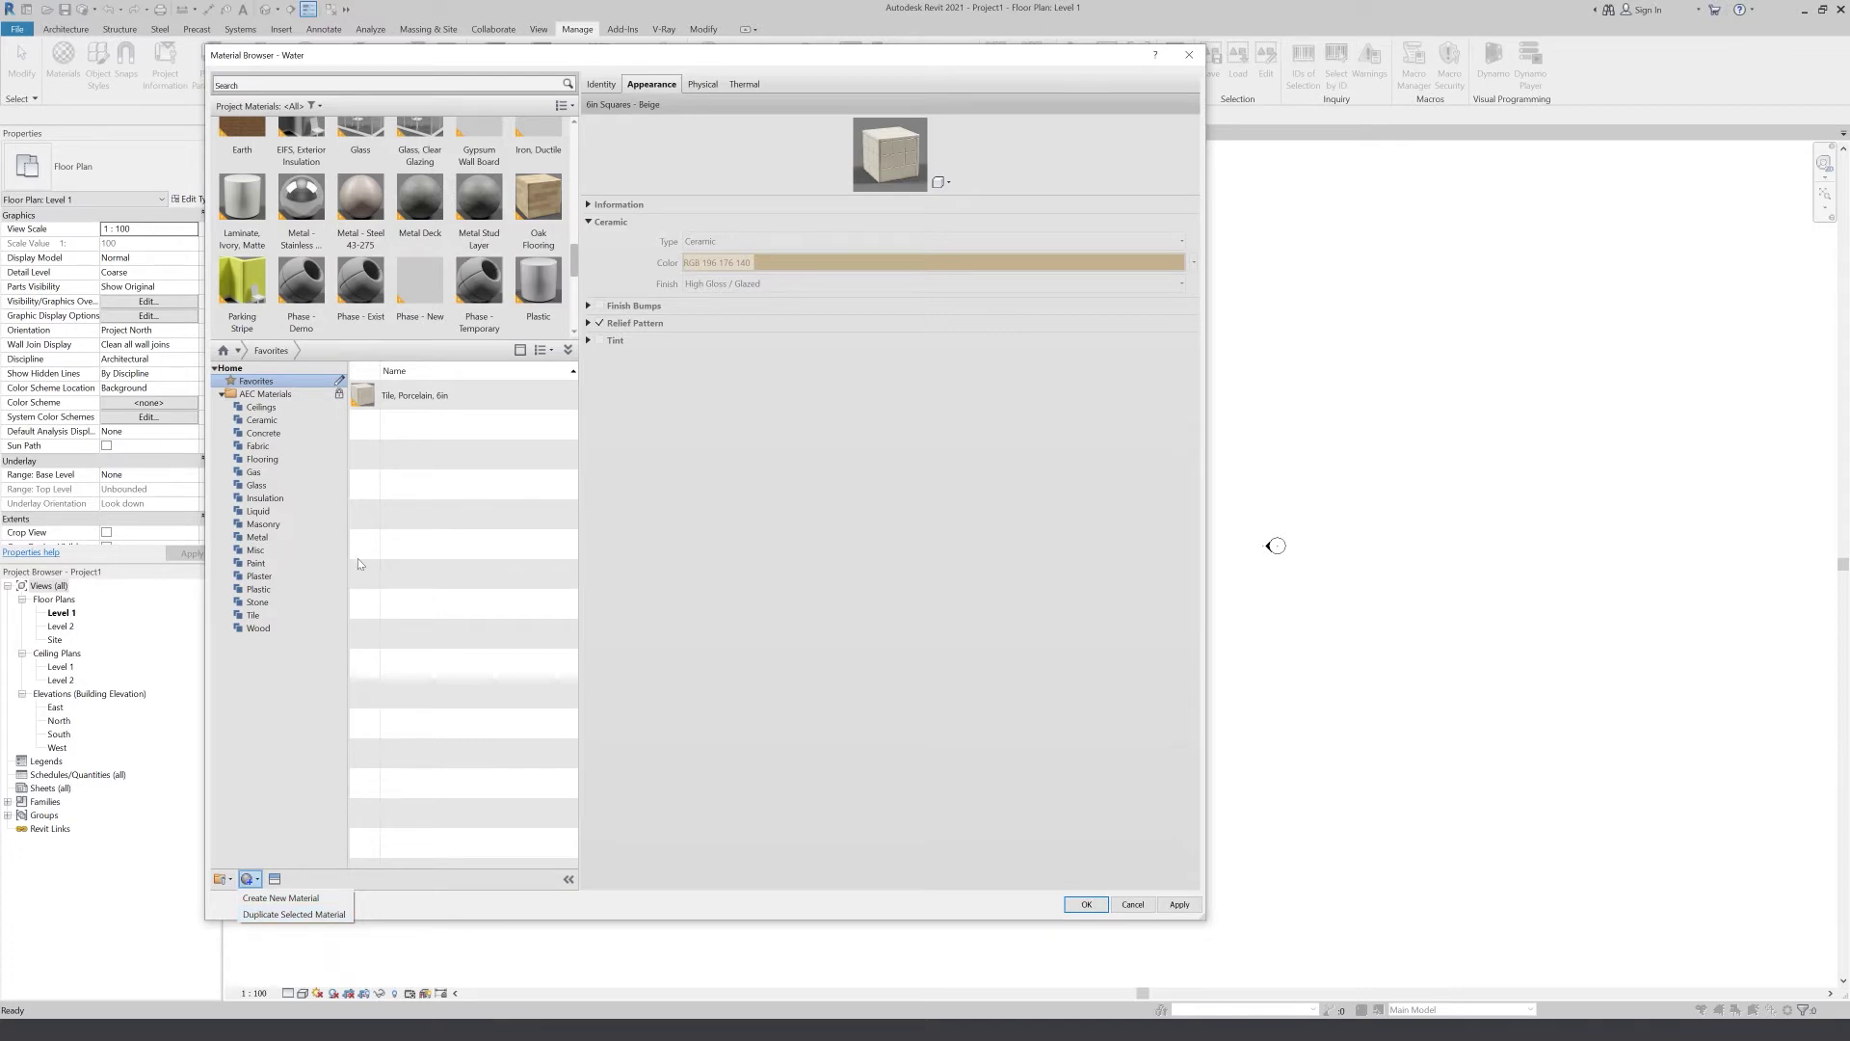
pyautogui.click(293, 898)
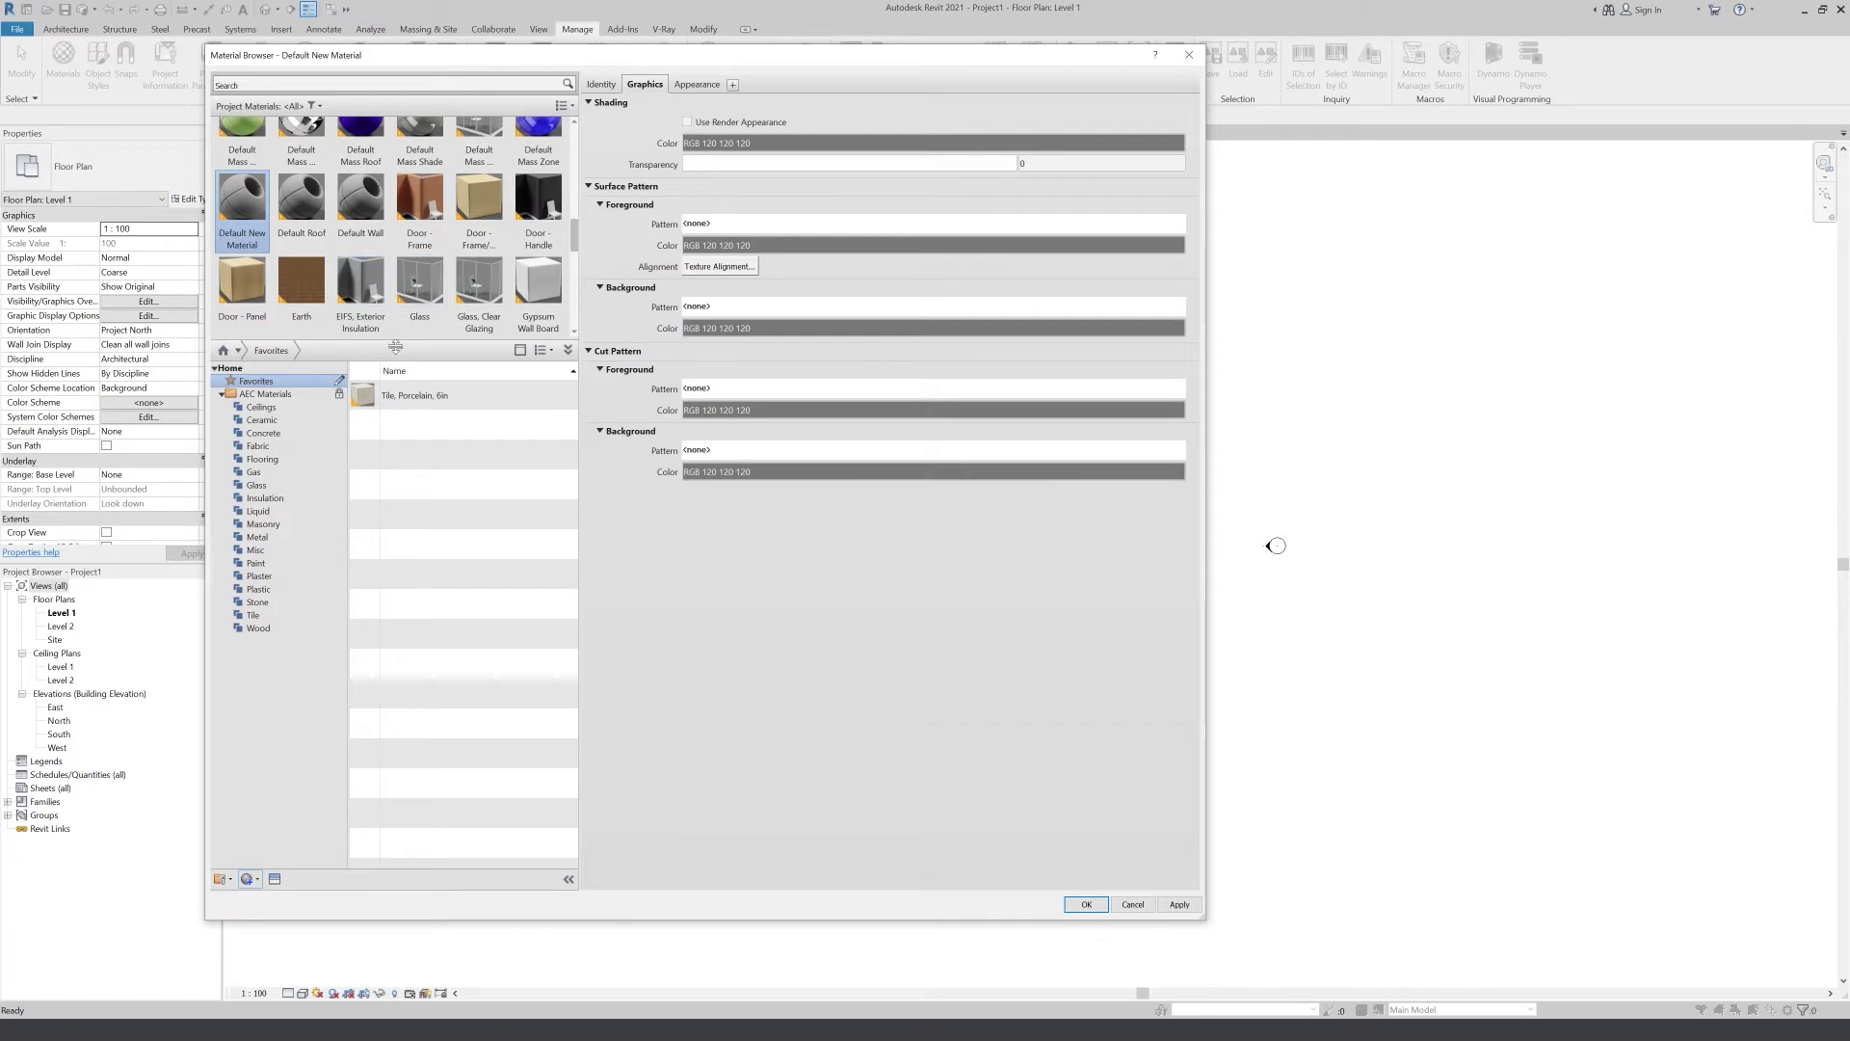
# Rename the new project material to 'my wood' and select it
pyautogui.moveTo(395, 346); pyautogui.dragTo(395, 412)
pyautogui.scroll(-1, 228, 198)
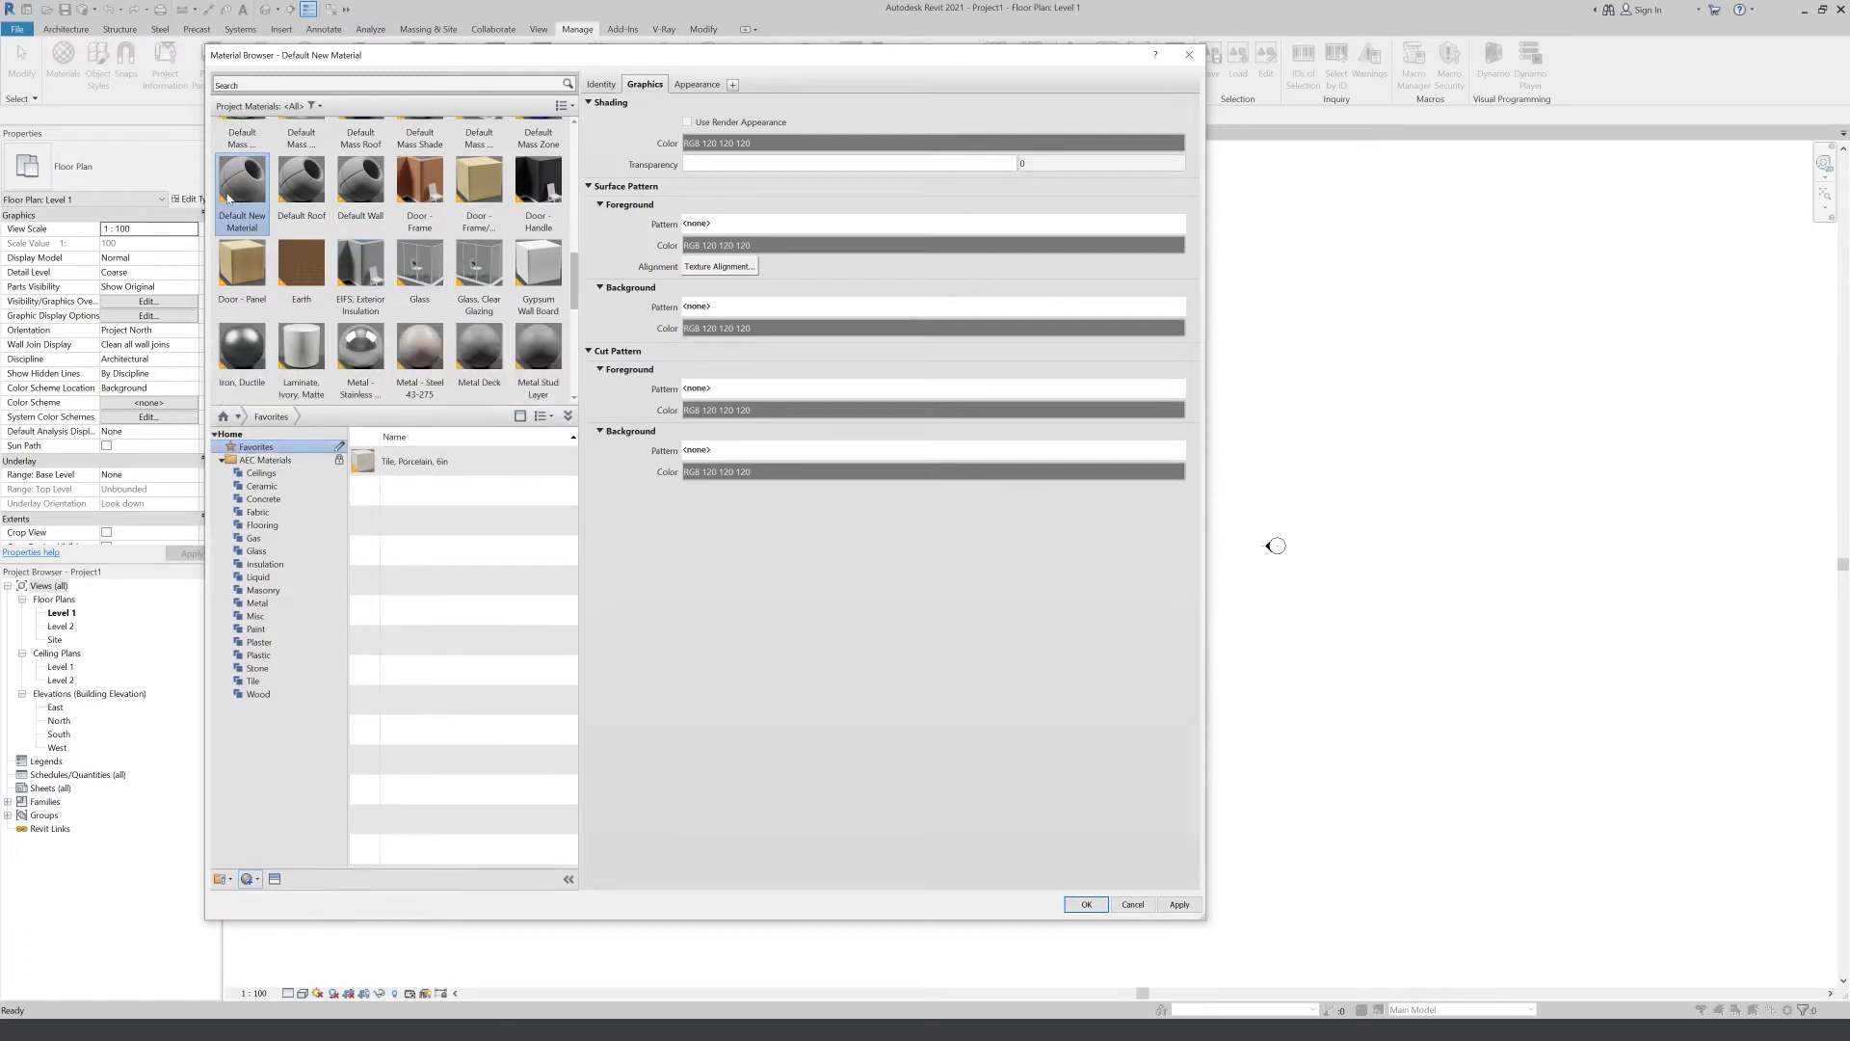
pyautogui.scroll(1, 231, 192)
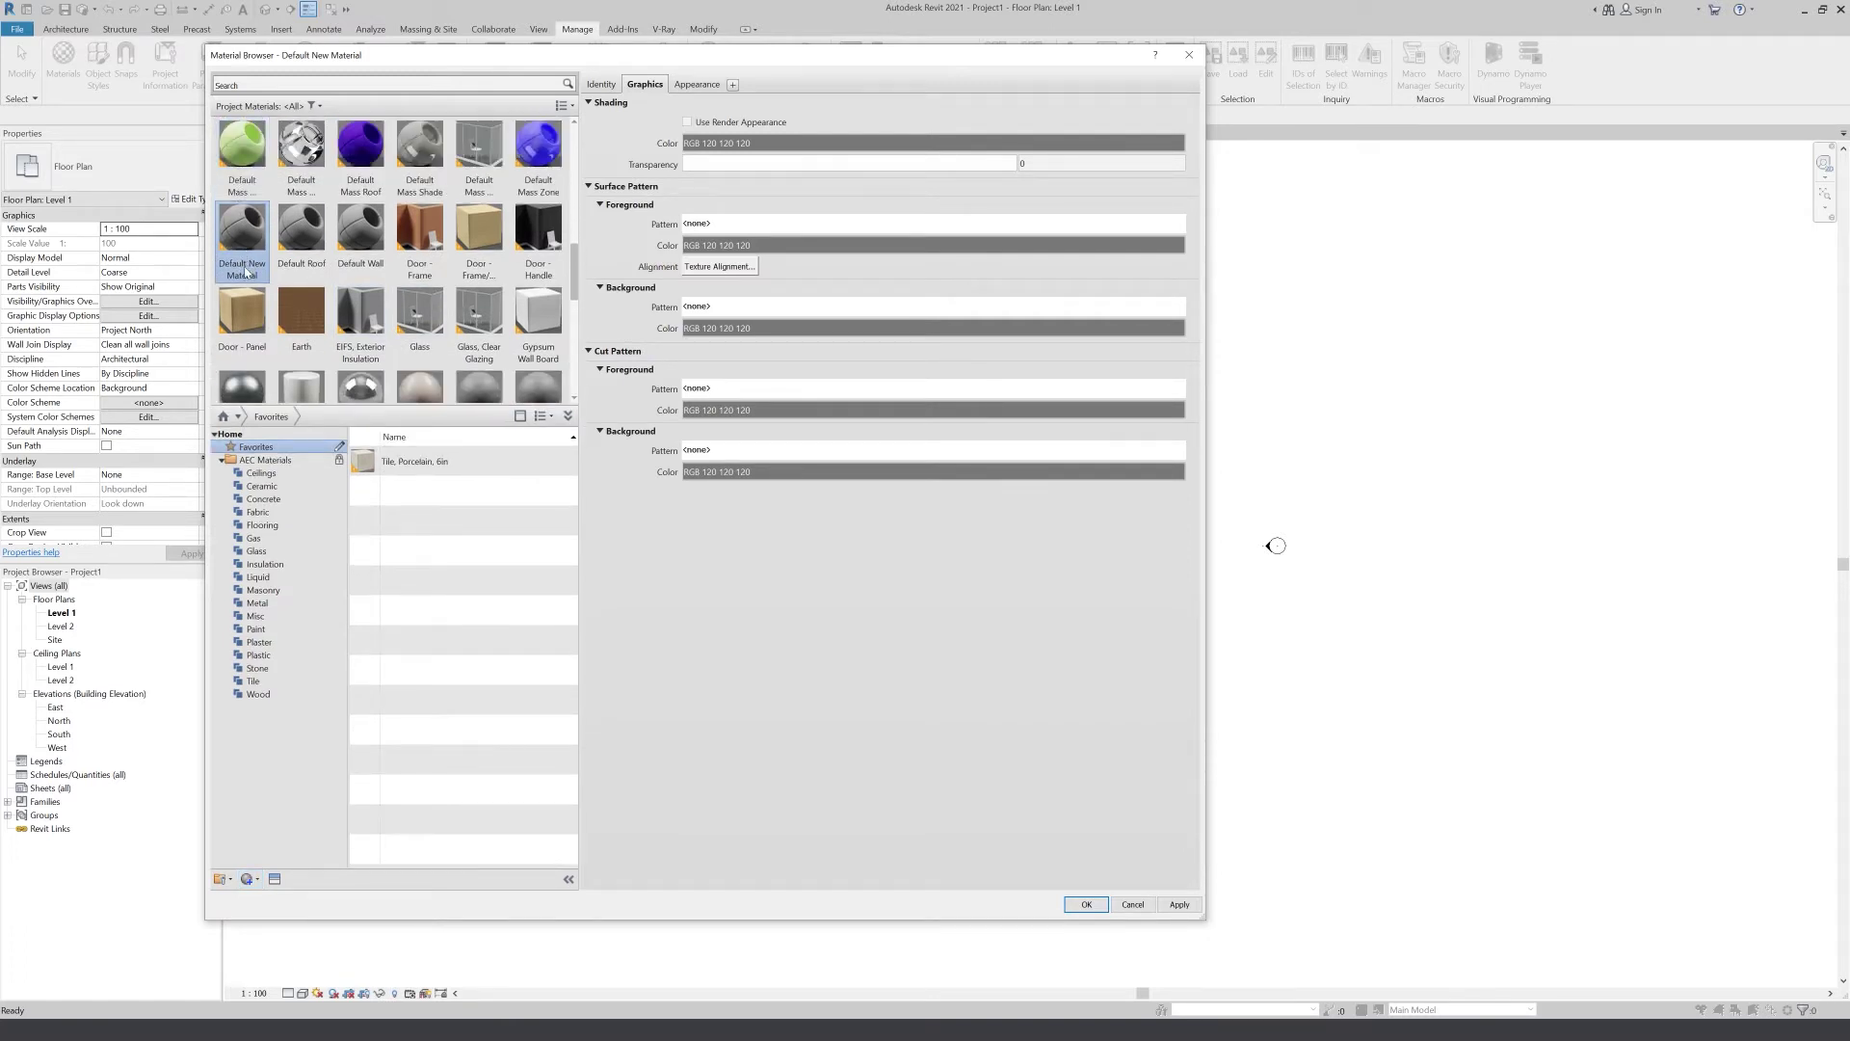
pyautogui.rightClick(247, 269)
pyautogui.click(275, 305)
pyautogui.write('my wood')
pyautogui.click(259, 233)
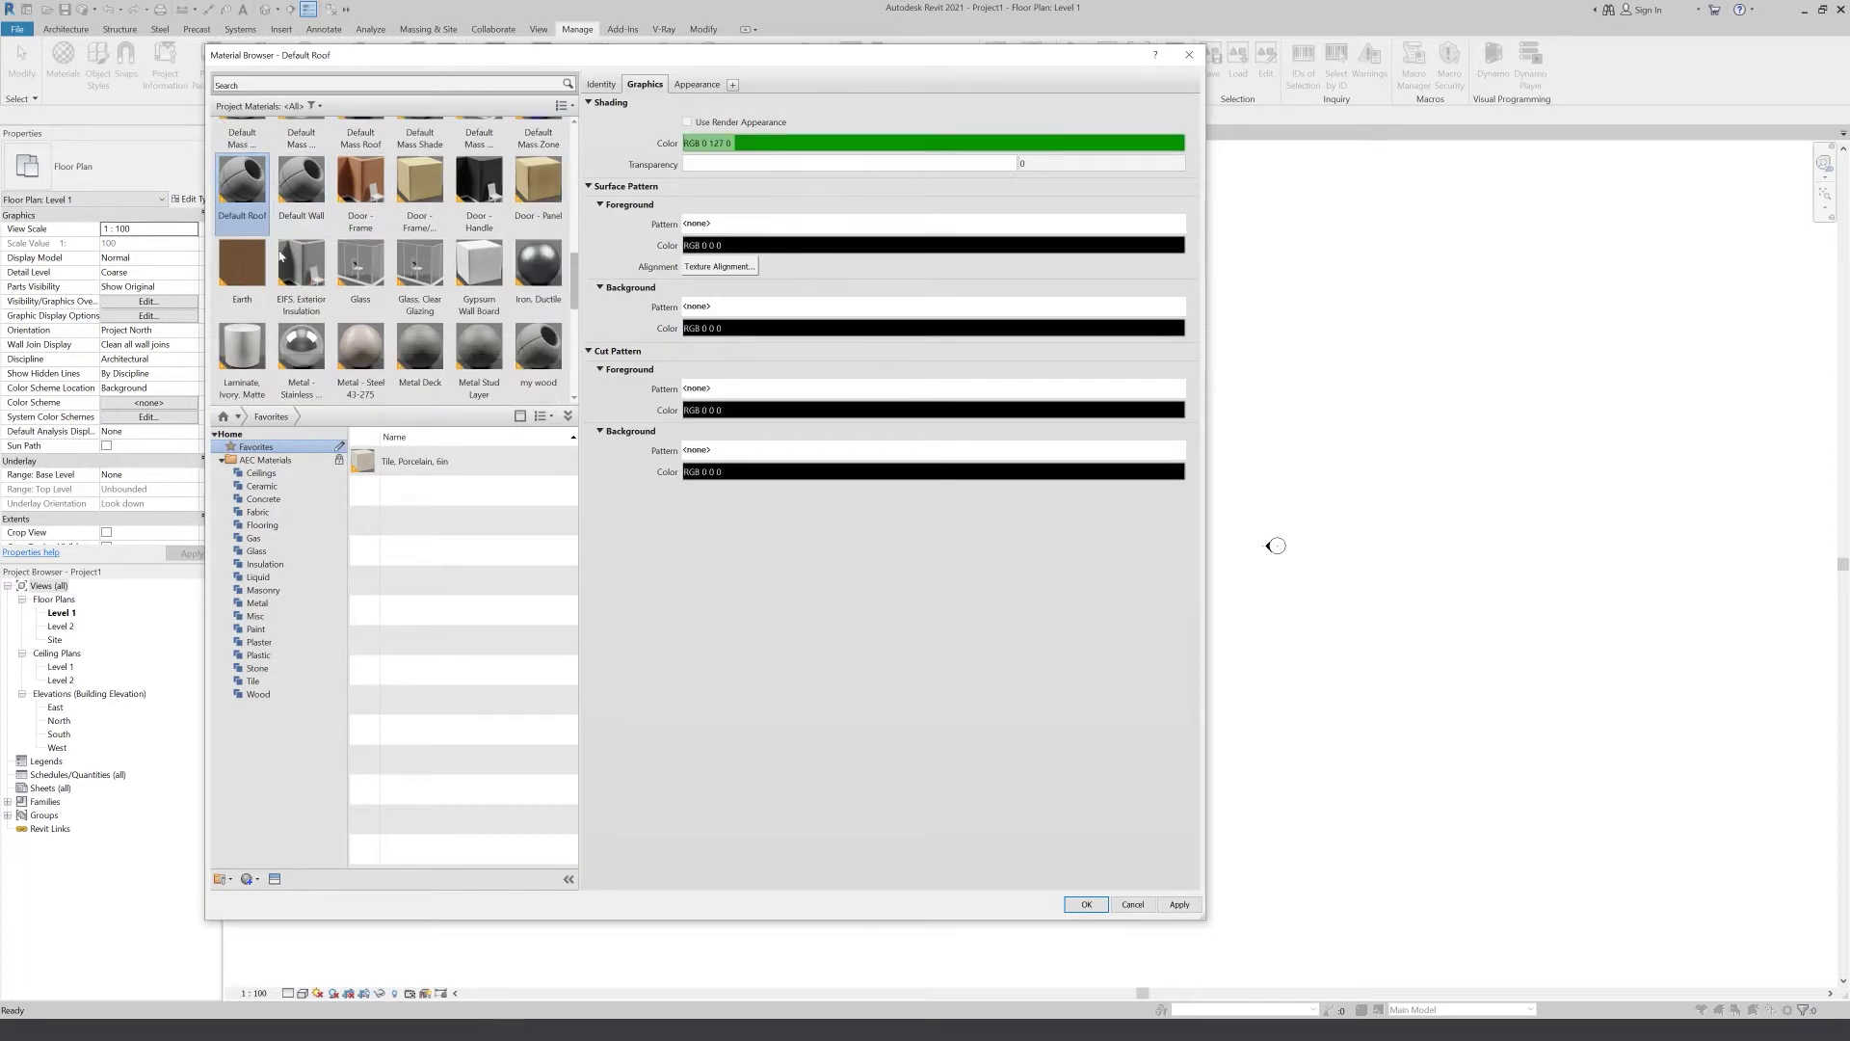
pyautogui.click(538, 349)
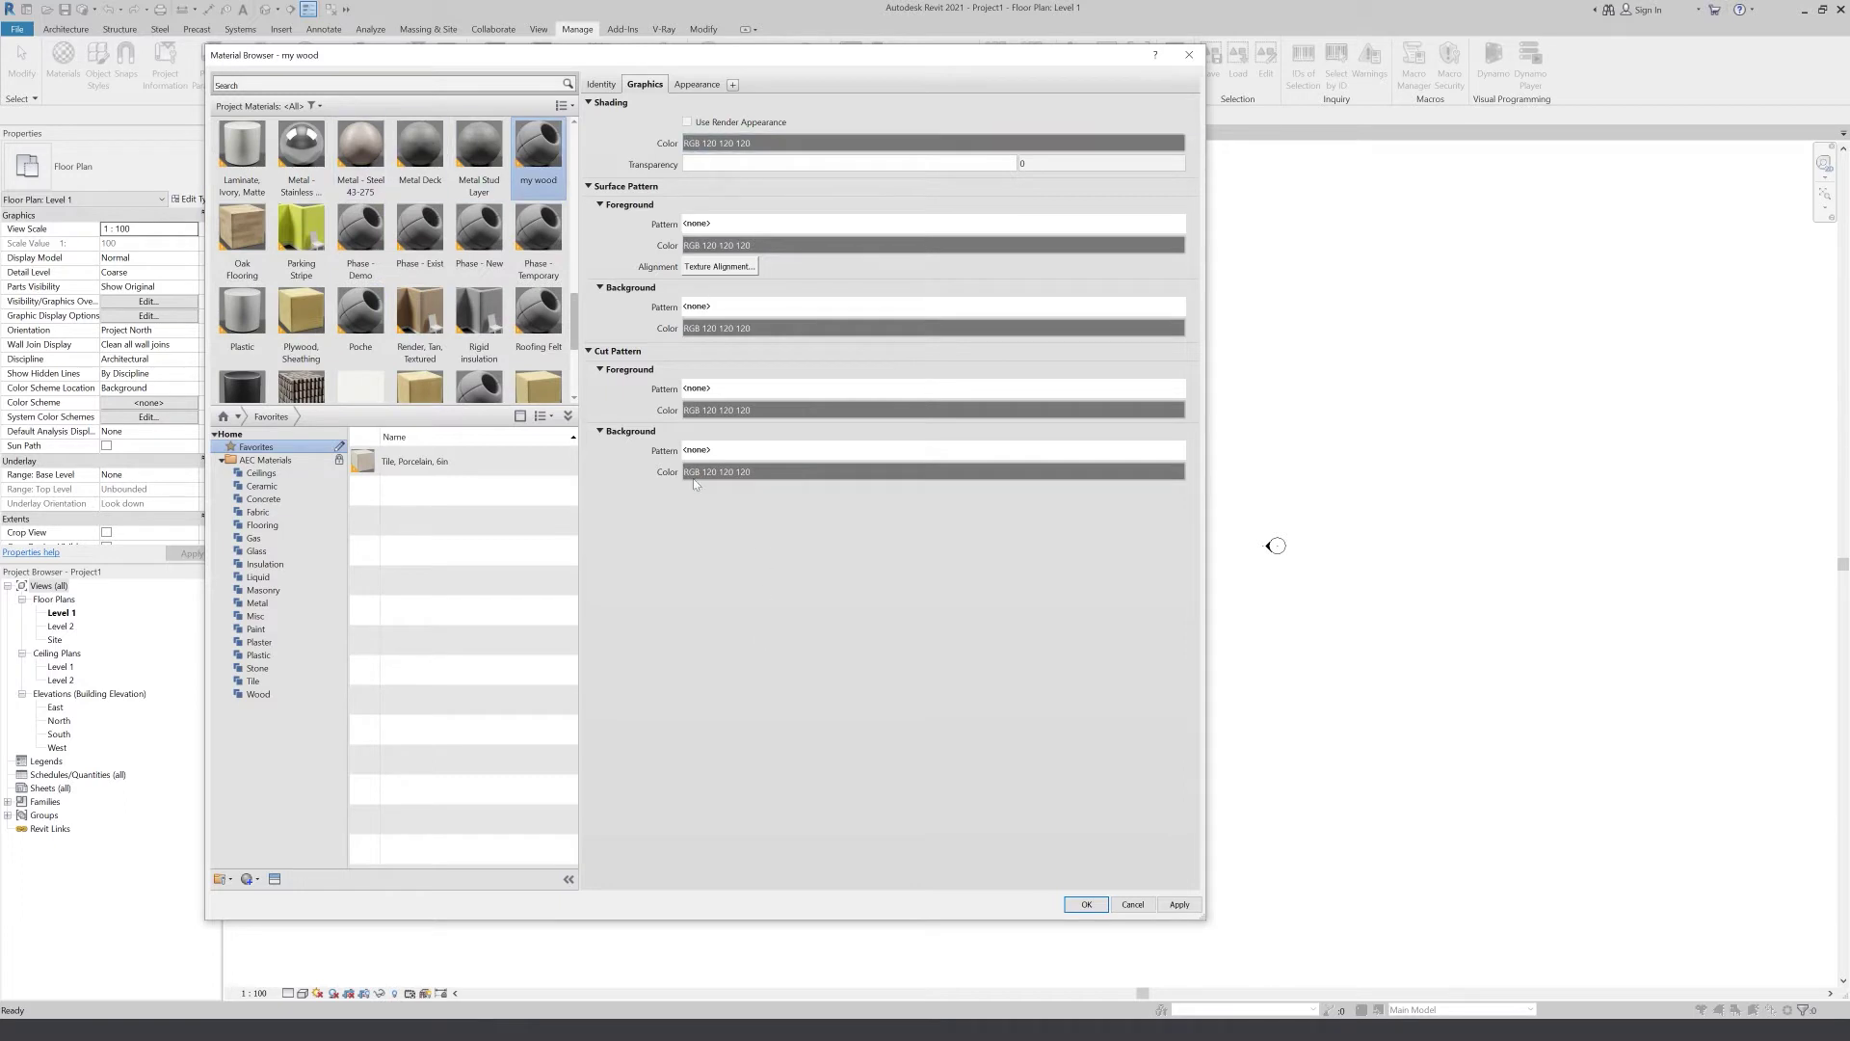
# Select the Oak Flooring material and inspect its context options
pyautogui.scroll(-1, 474, 194)
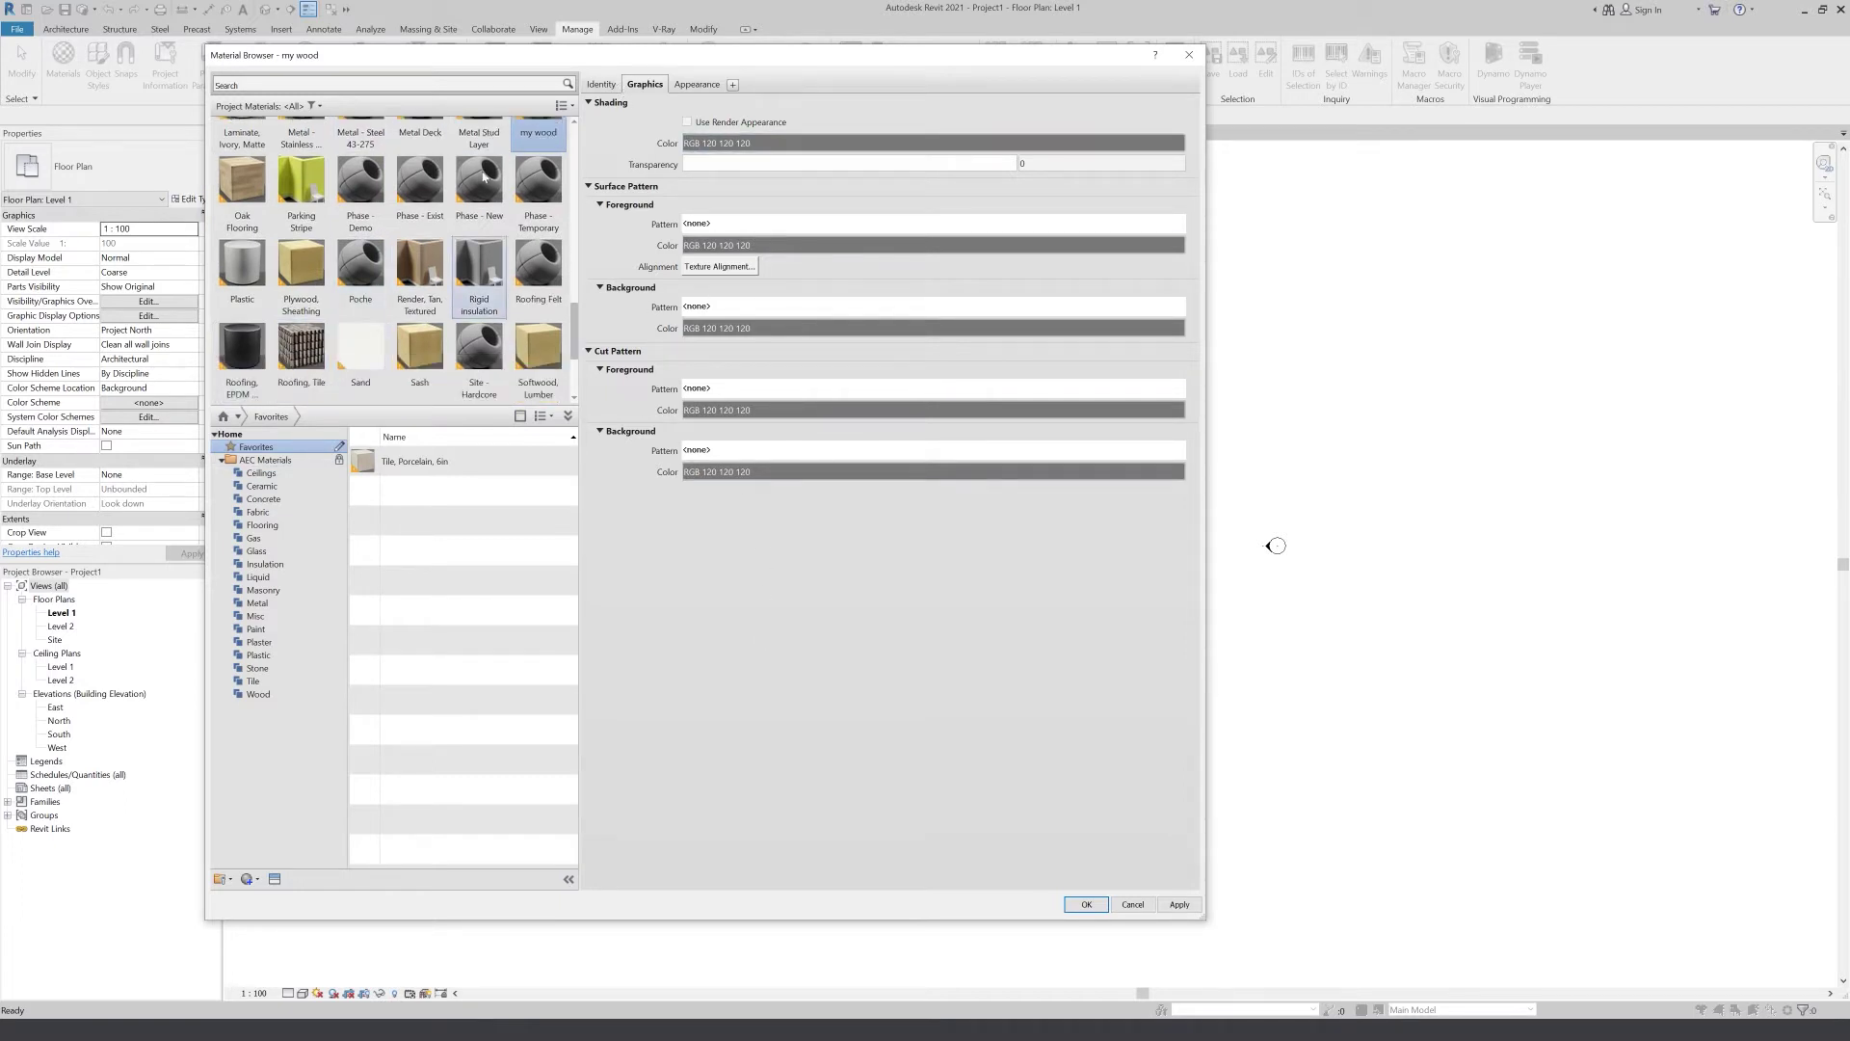
pyautogui.scroll(1, 482, 183)
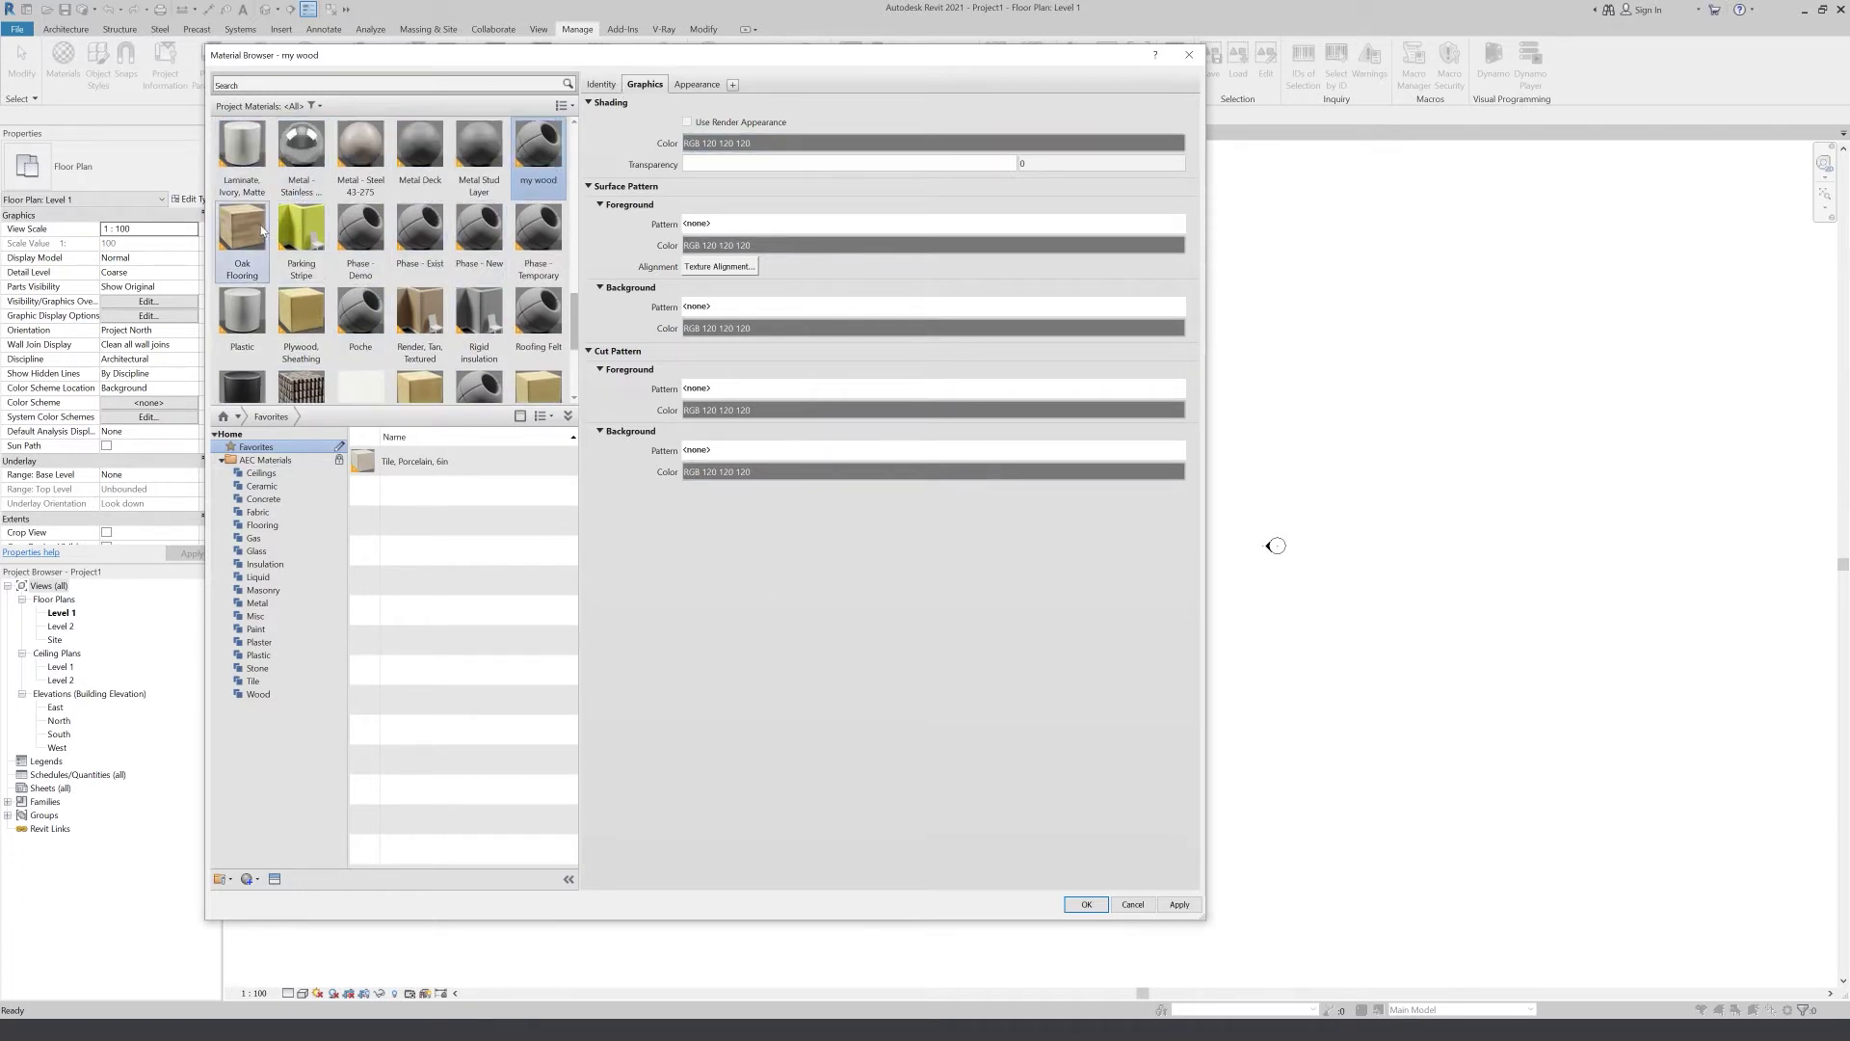
pyautogui.click(260, 229)
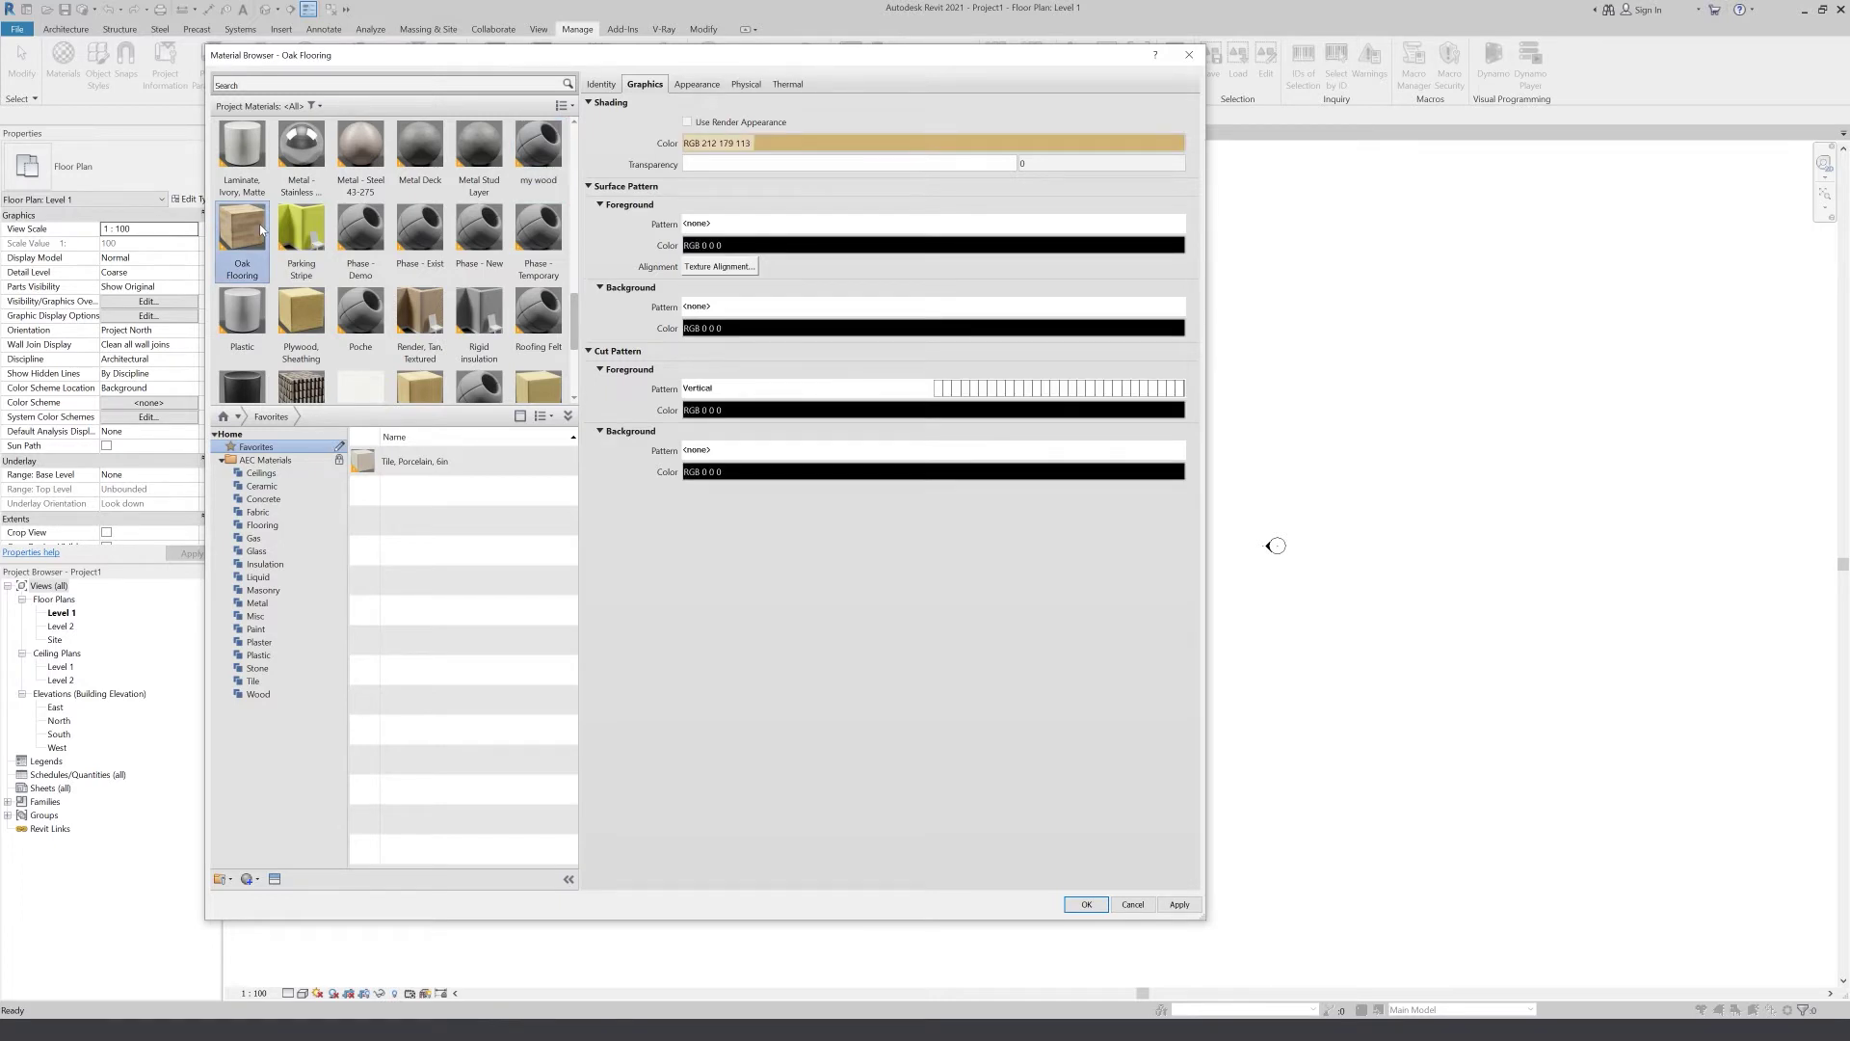
pyautogui.rightClick(257, 228)
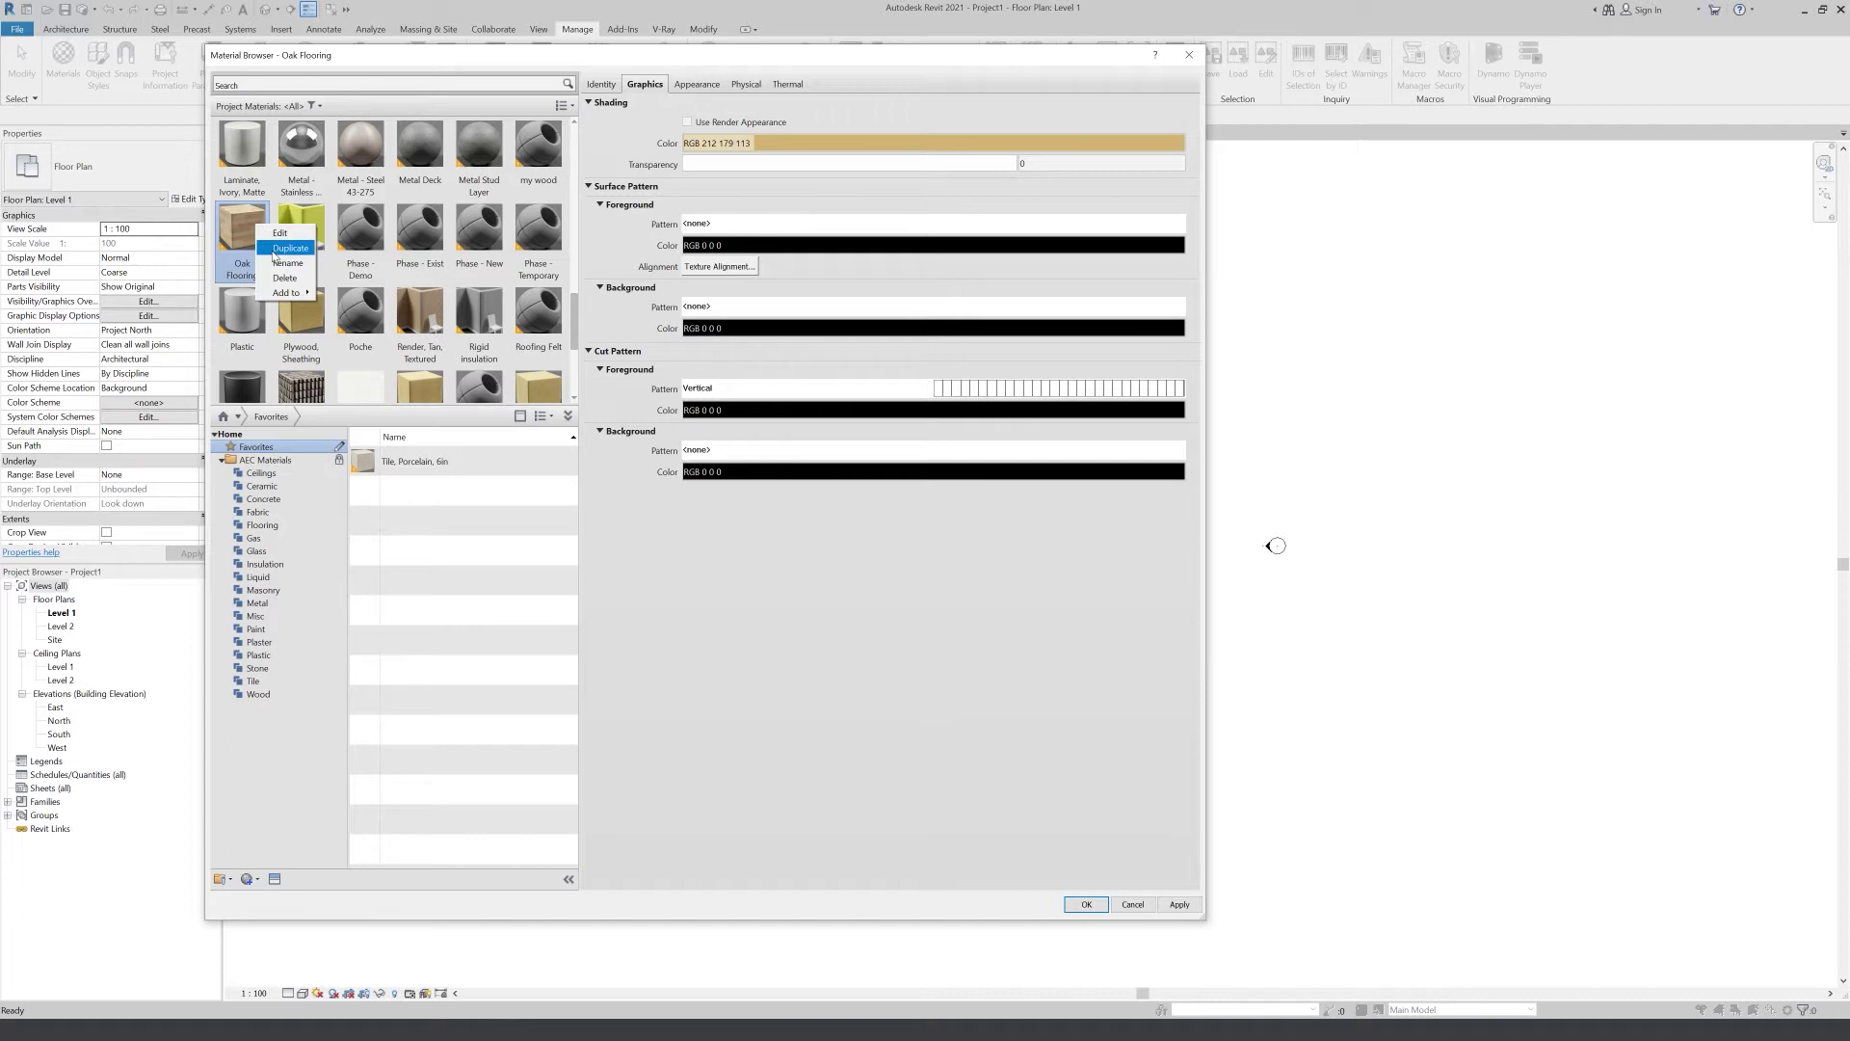
pyautogui.click(254, 885)
pyautogui.click(258, 880)
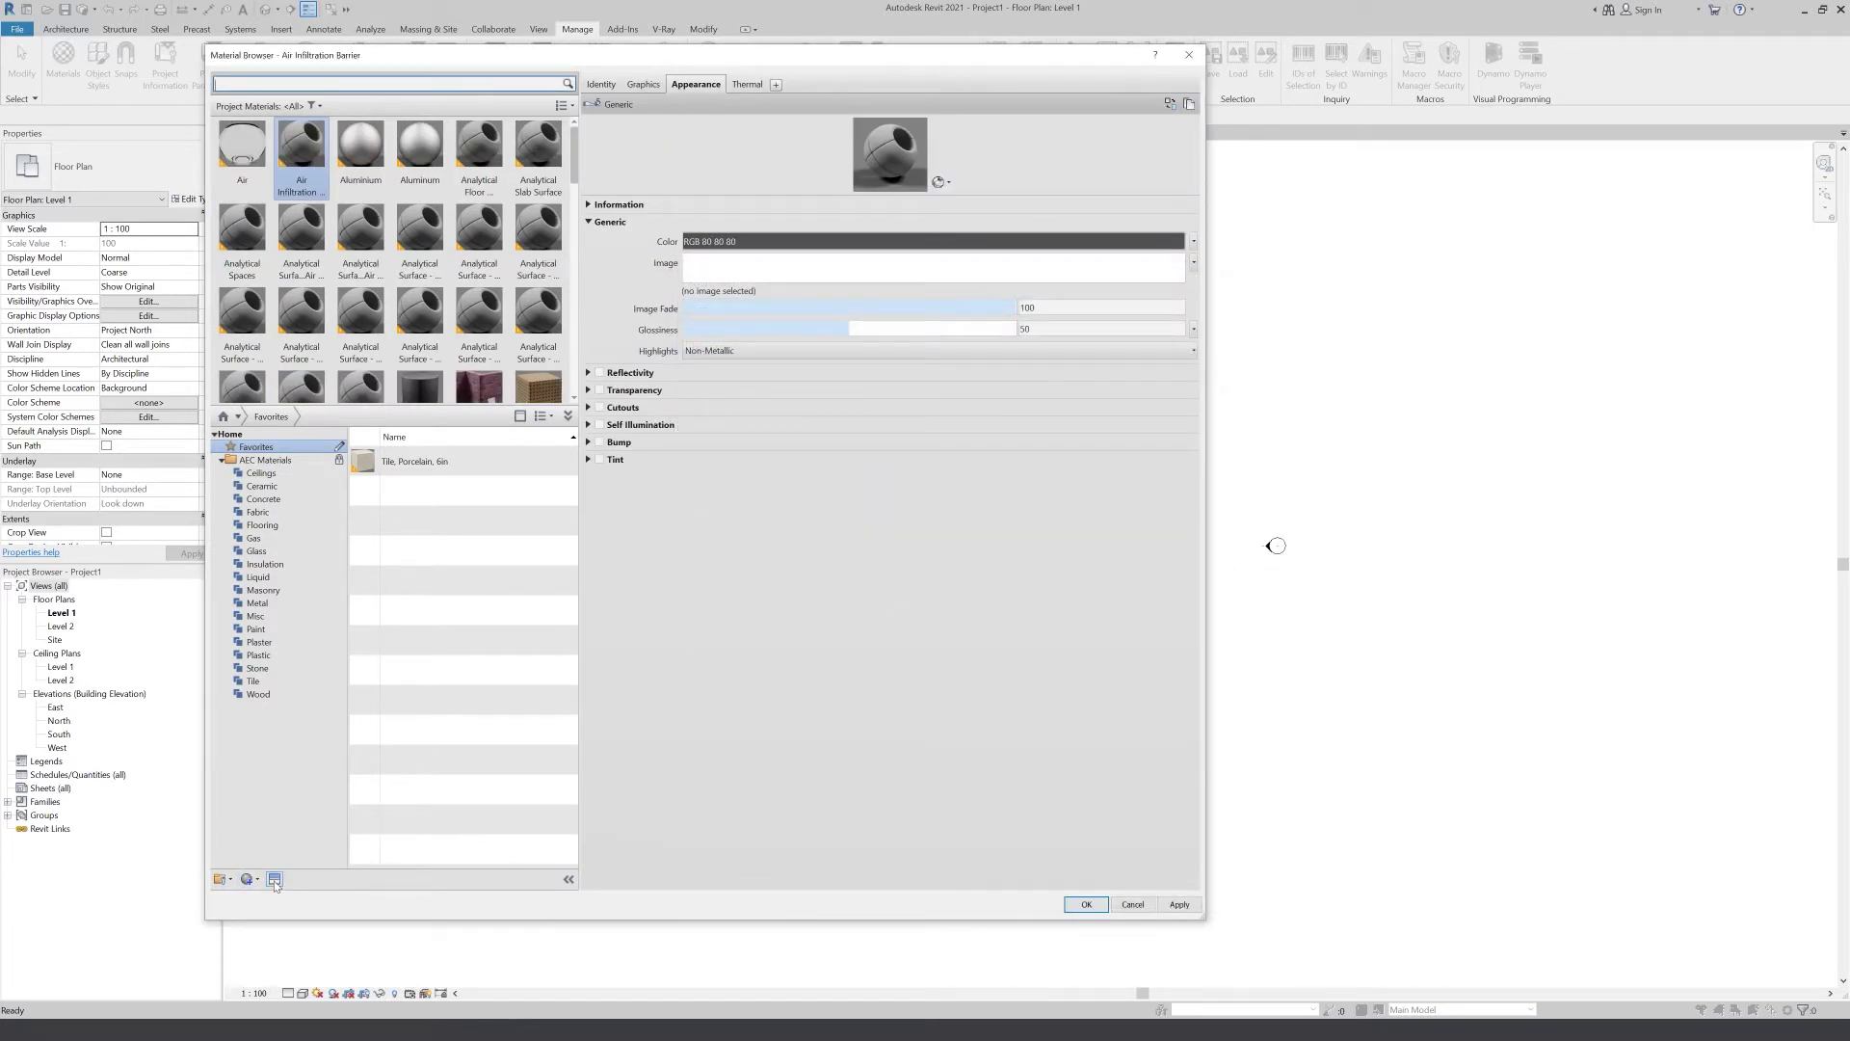
# Open the Asset Browser and check its view options without changes
pyautogui.click(274, 878)
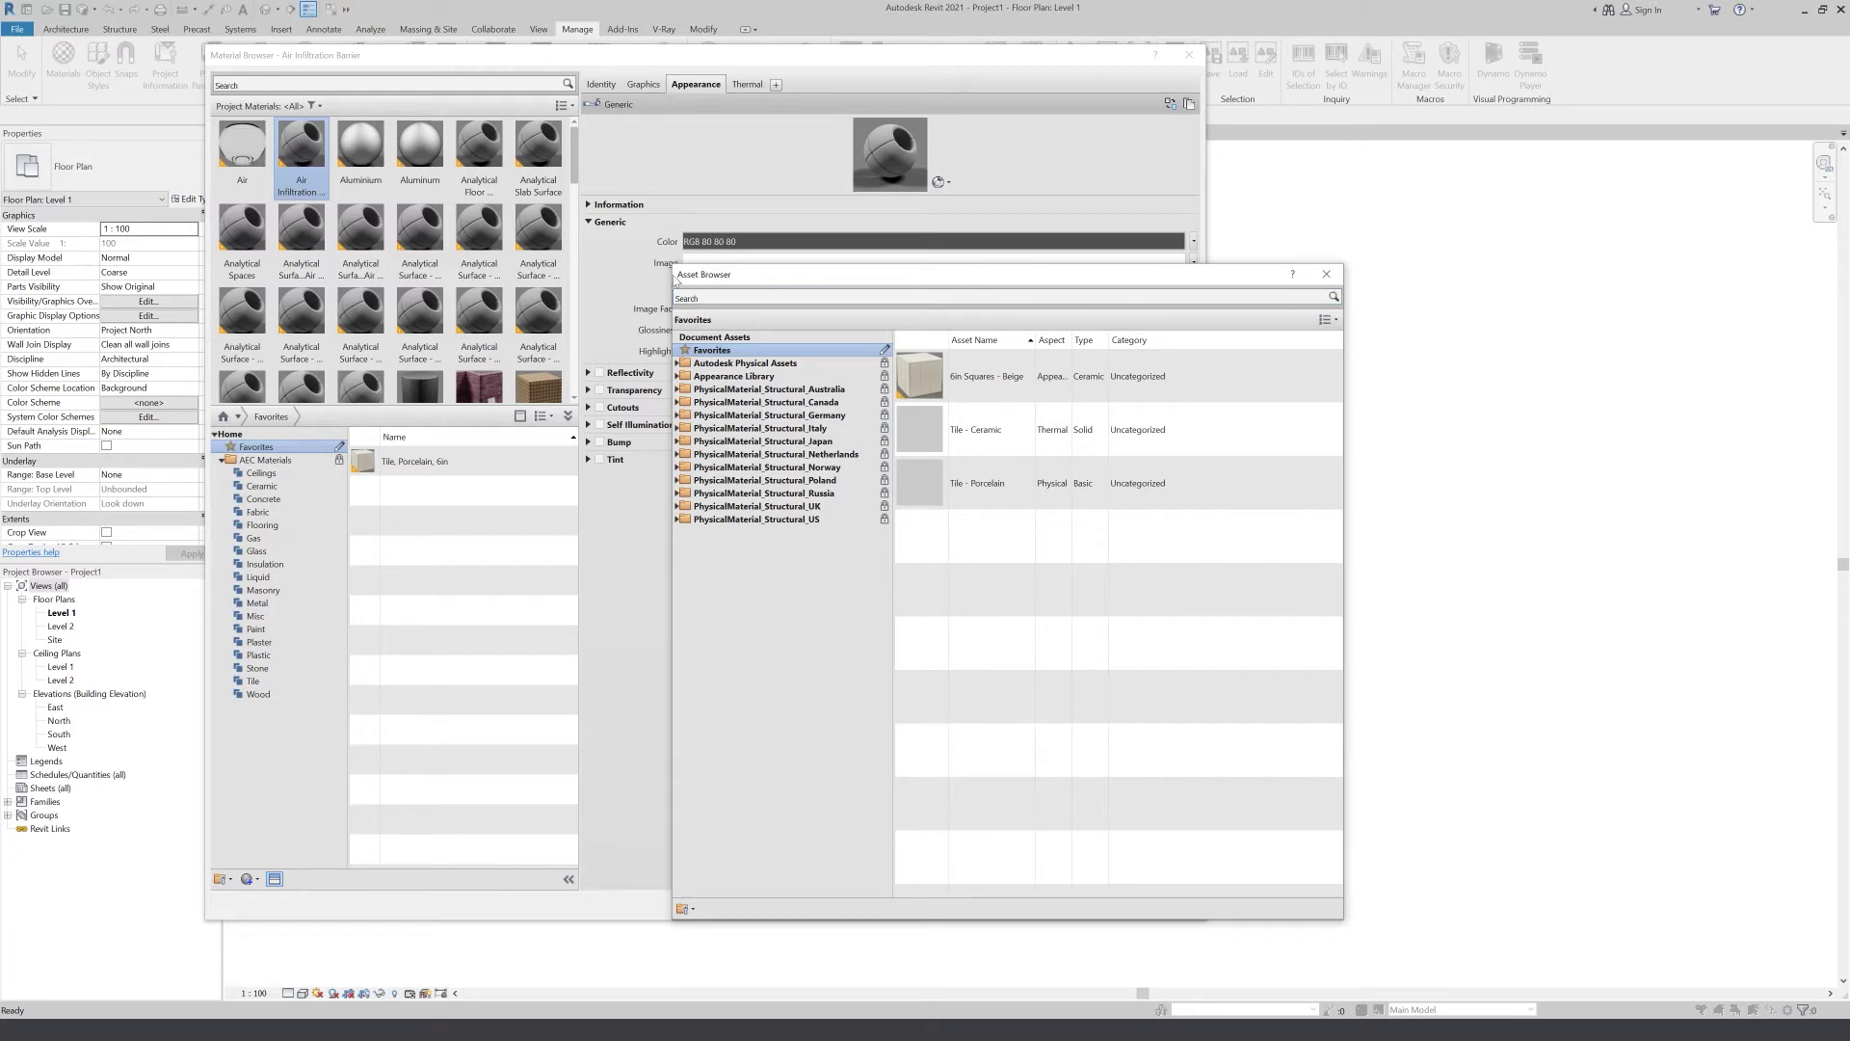
pyautogui.click(1327, 320)
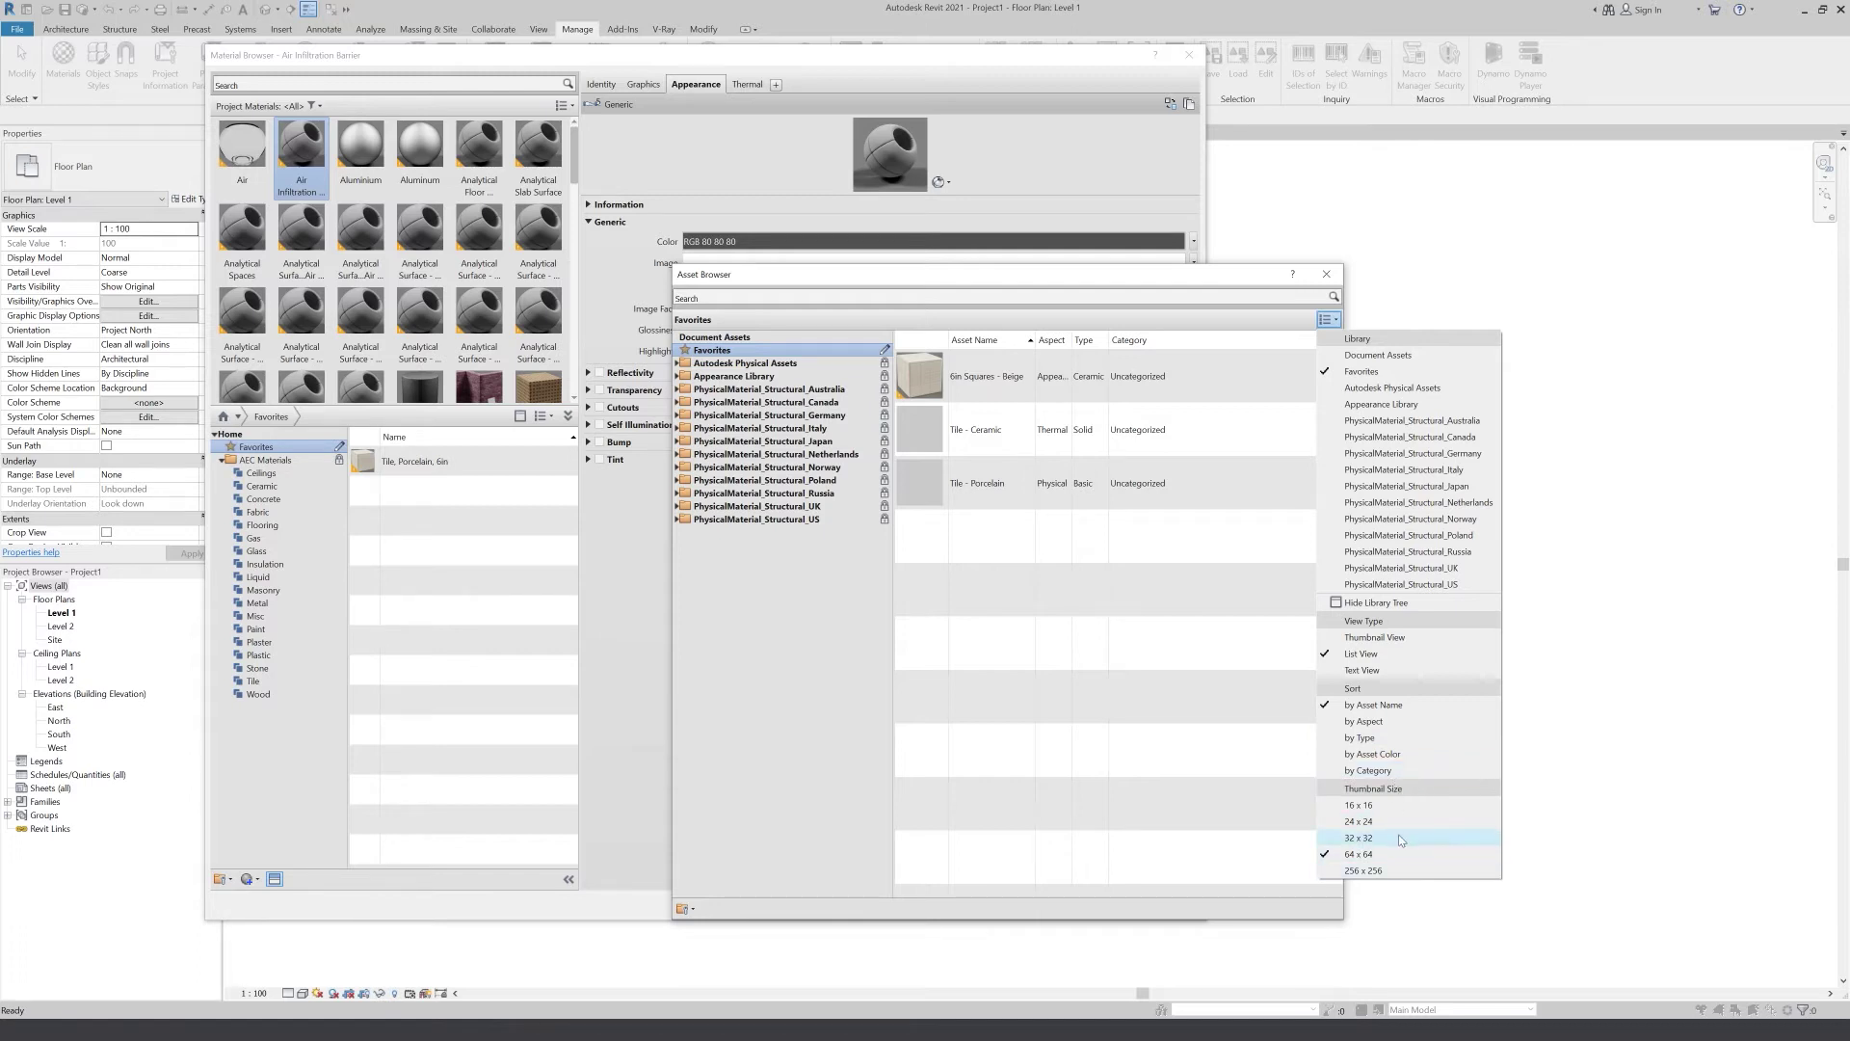
pyautogui.click(833, 624)
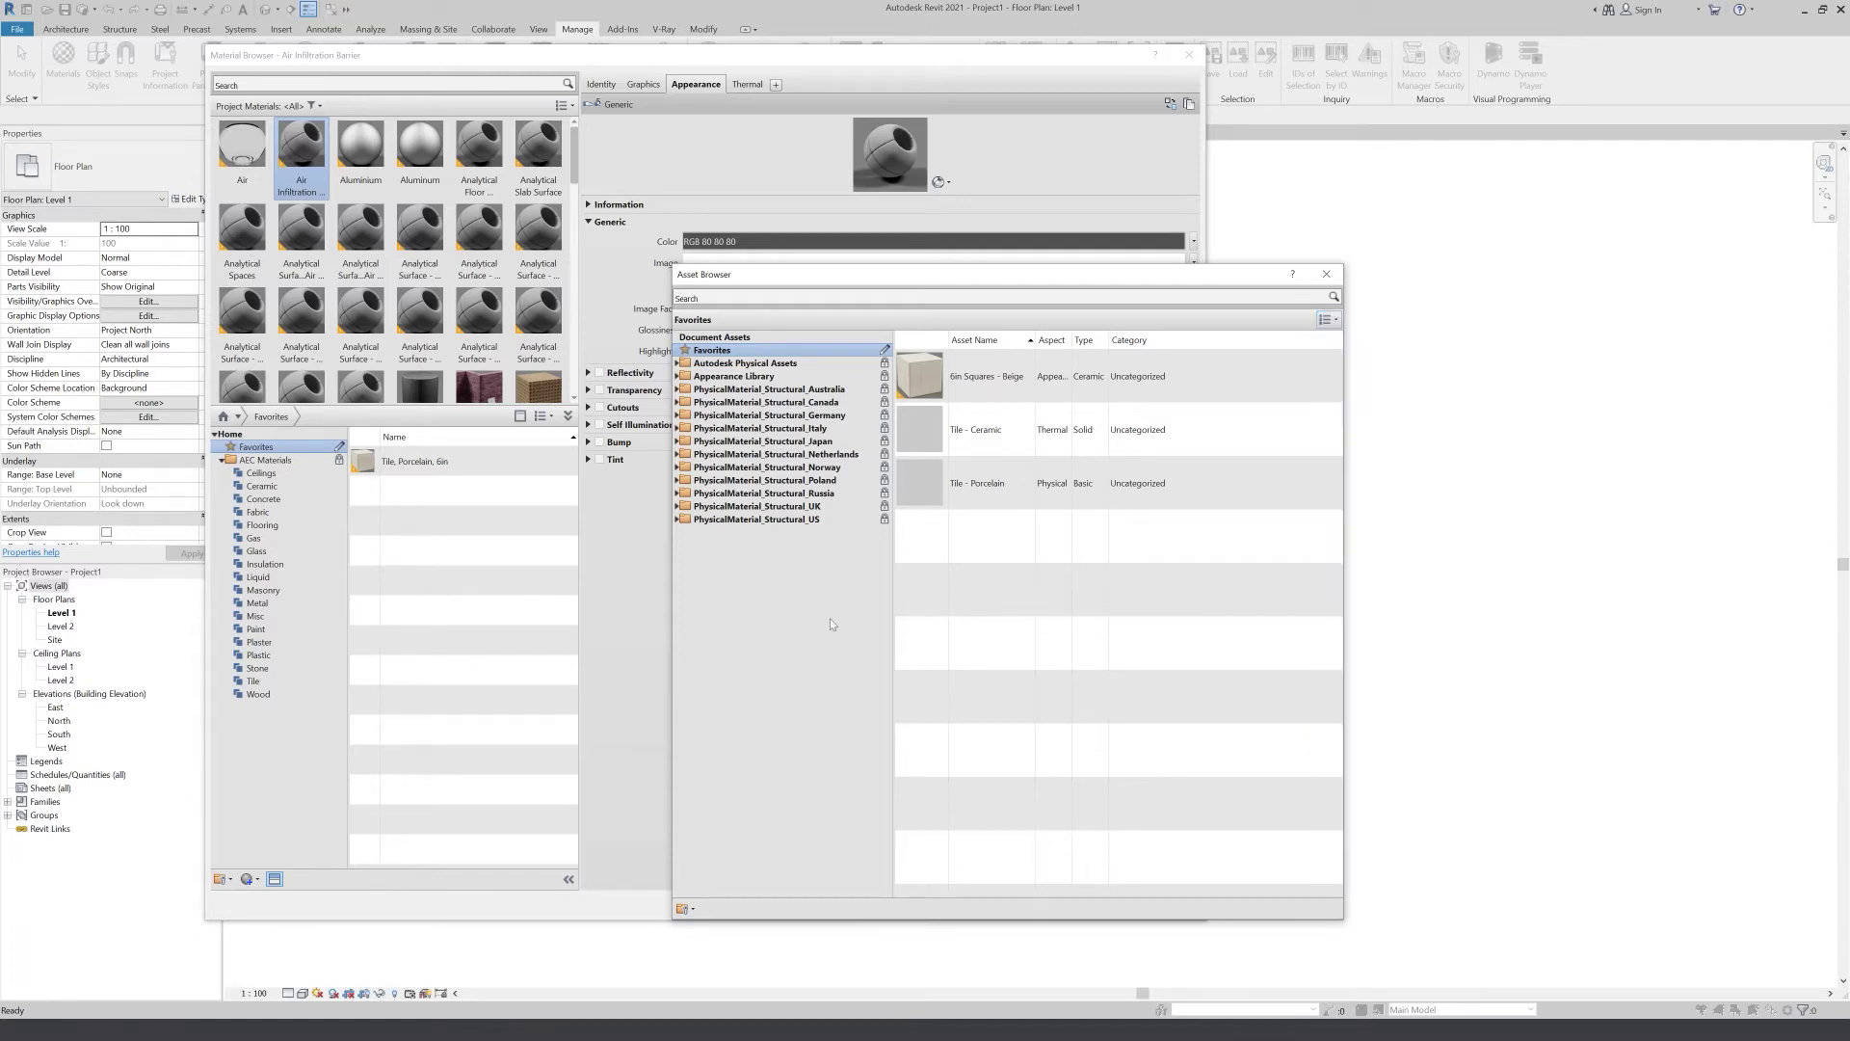
# Browse Autodesk Physical Assets' Flooring, Generic and Plastic groups, then list Ceiling assets
pyautogui.click(676, 364)
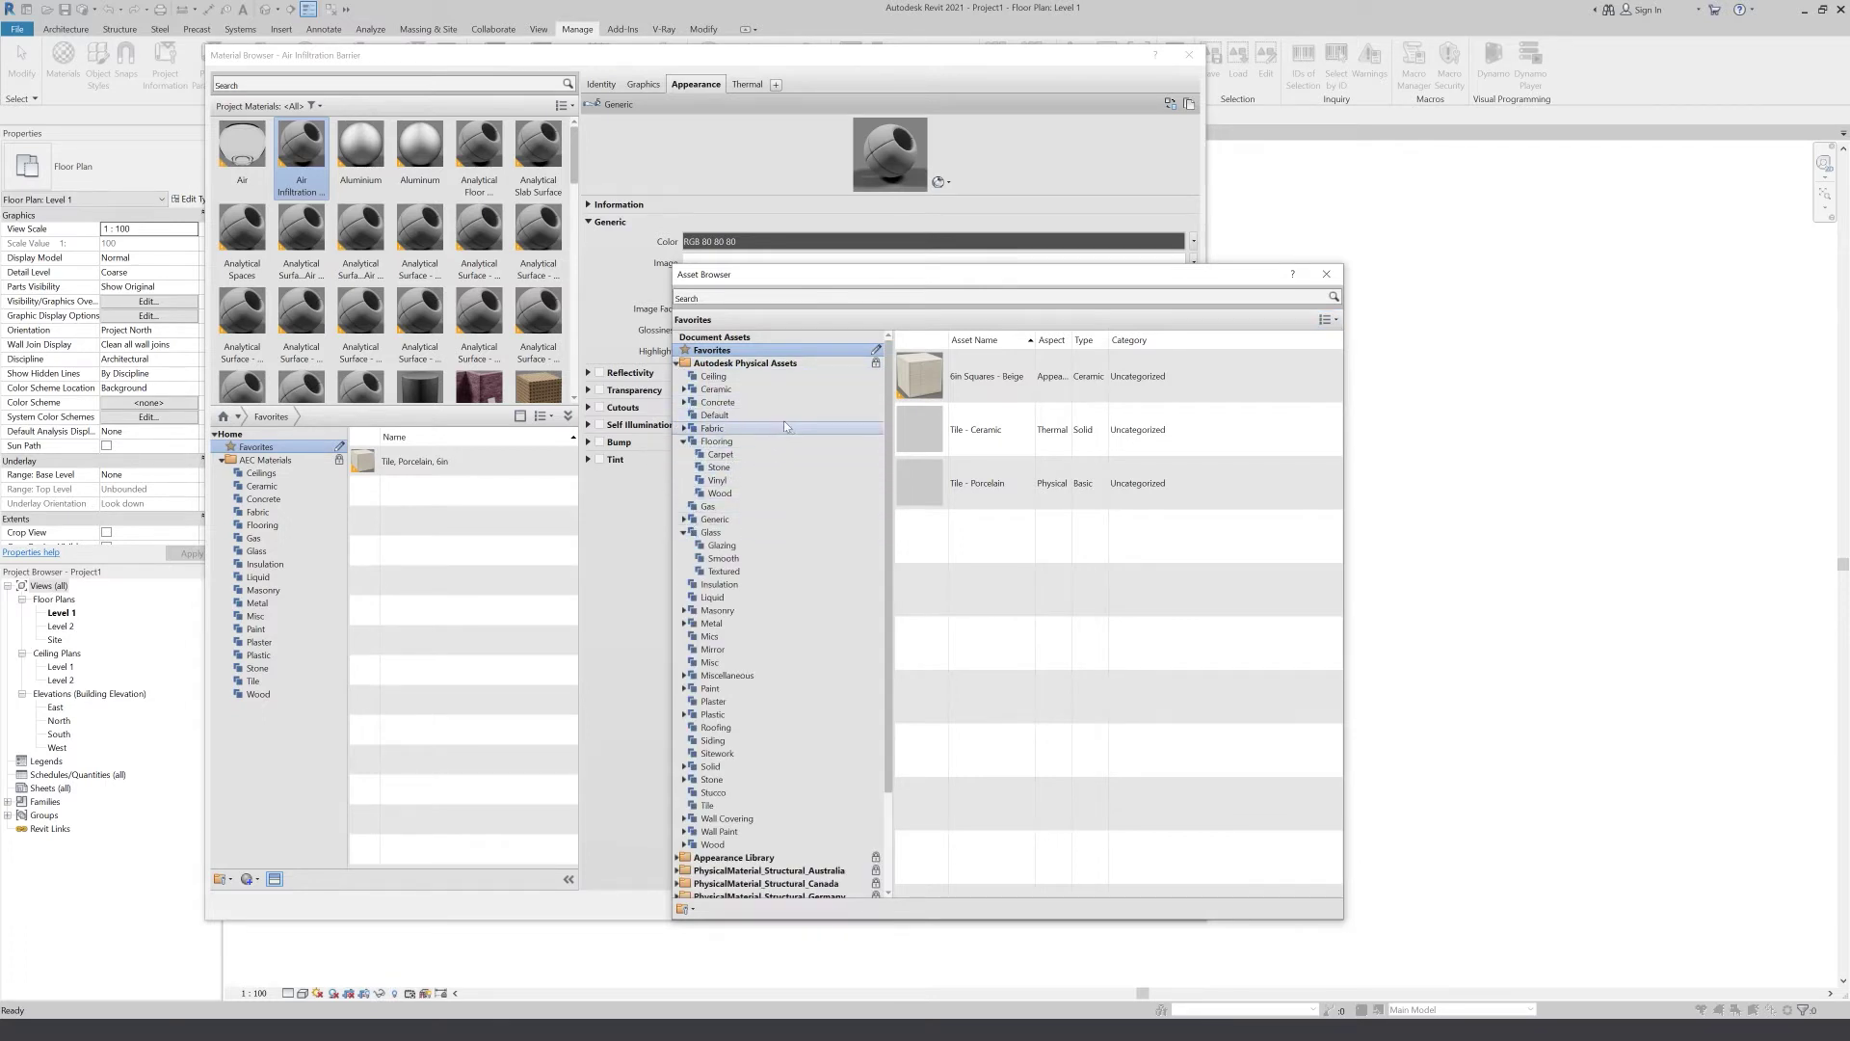
pyautogui.click(683, 441)
pyautogui.click(683, 441)
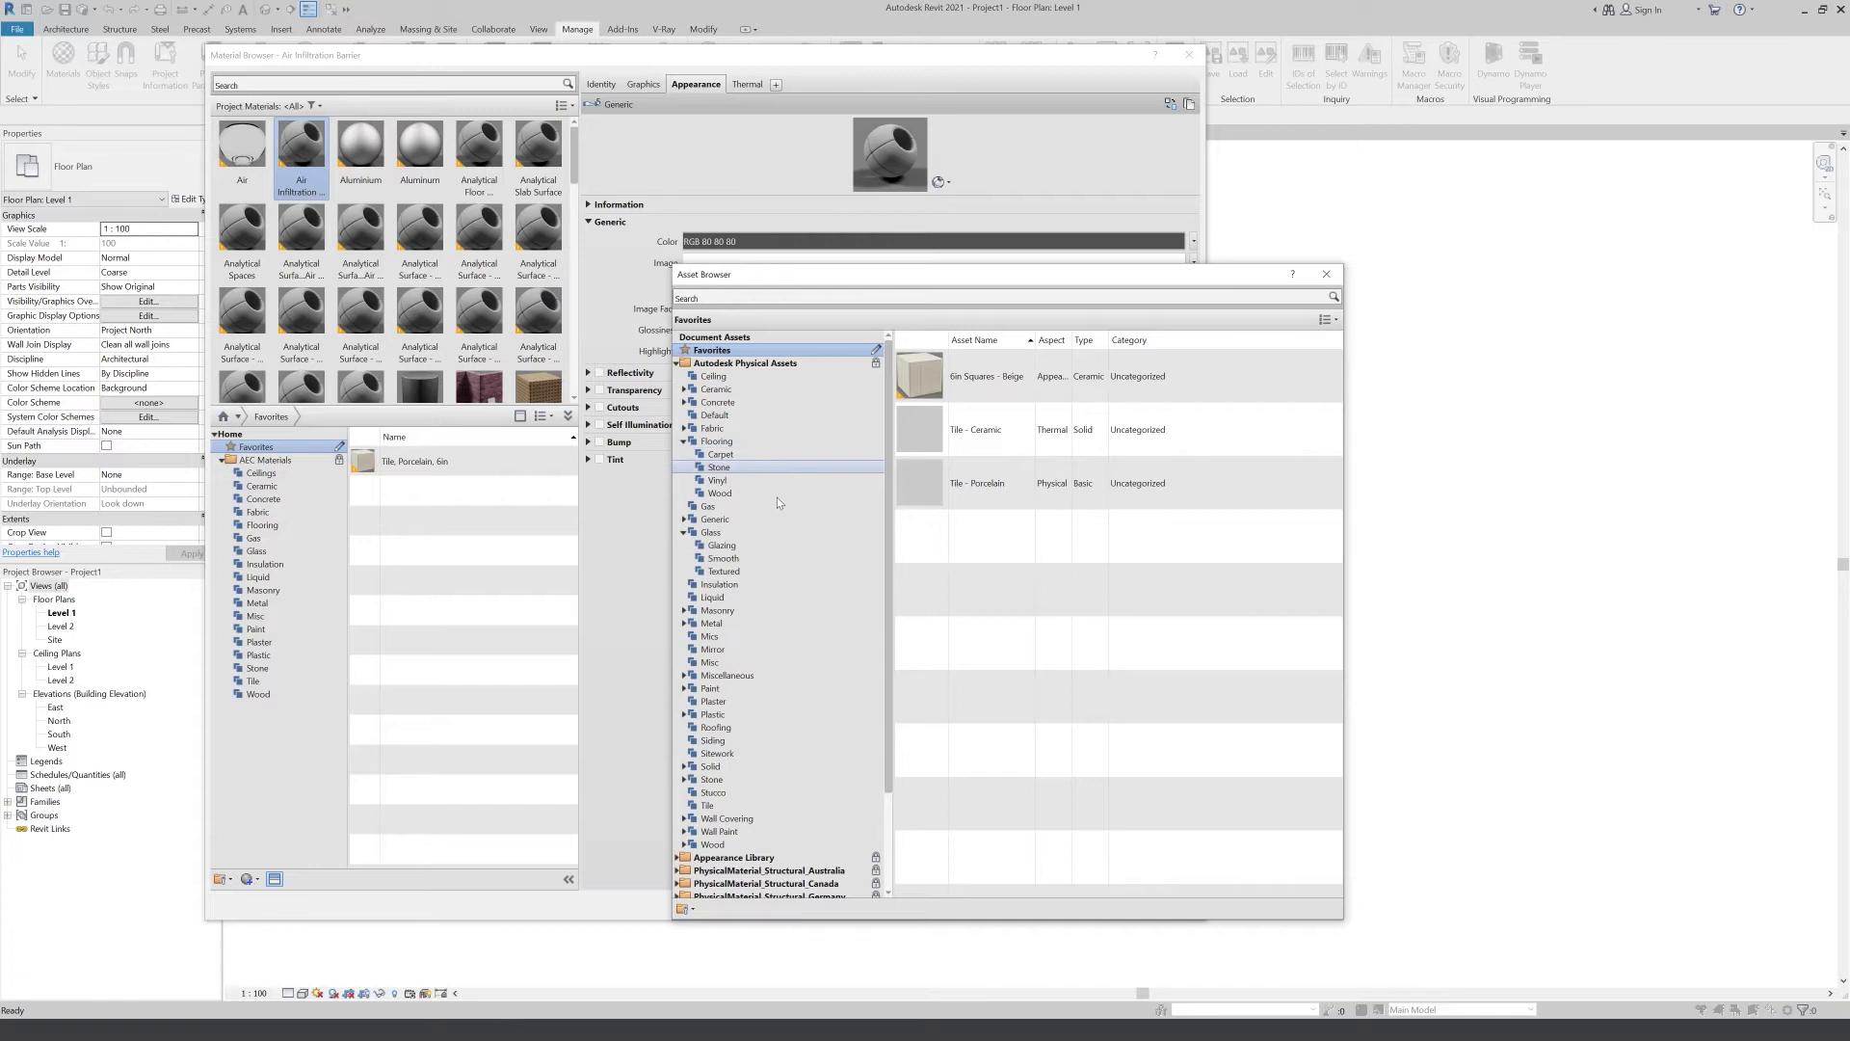
pyautogui.click(684, 519)
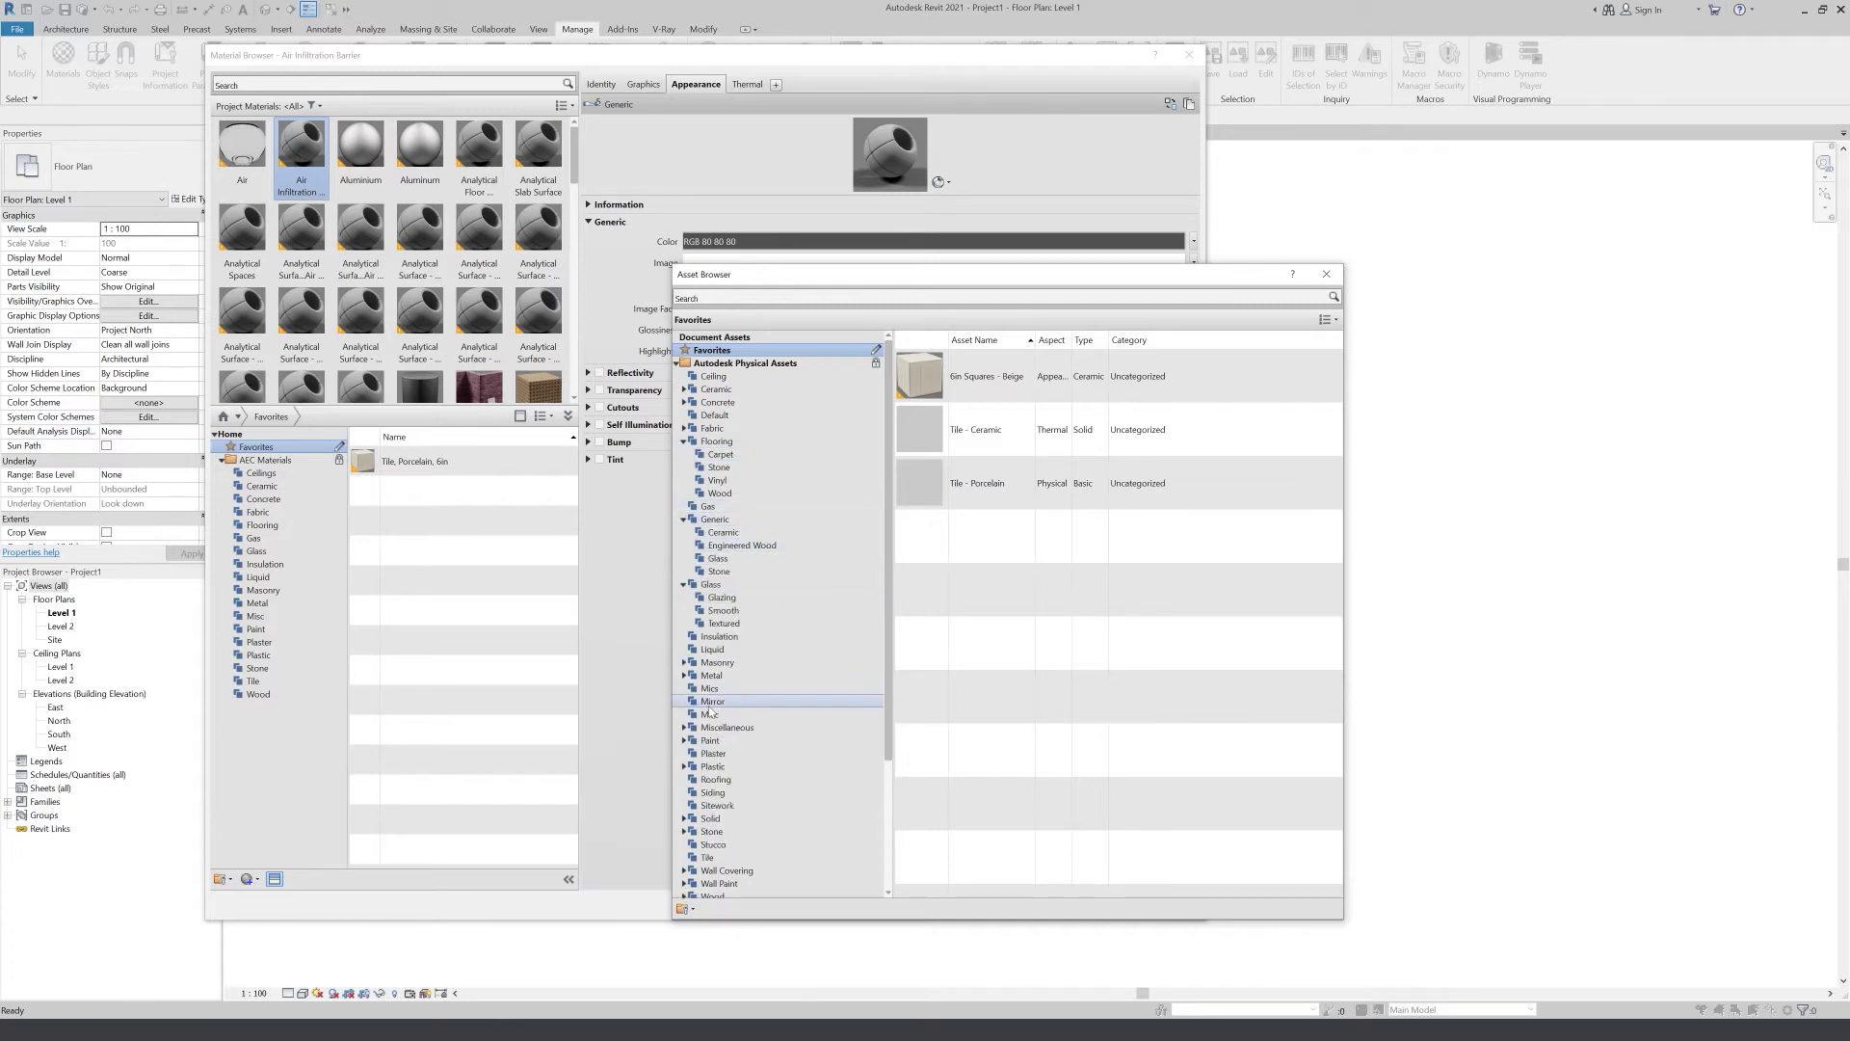
pyautogui.click(683, 767)
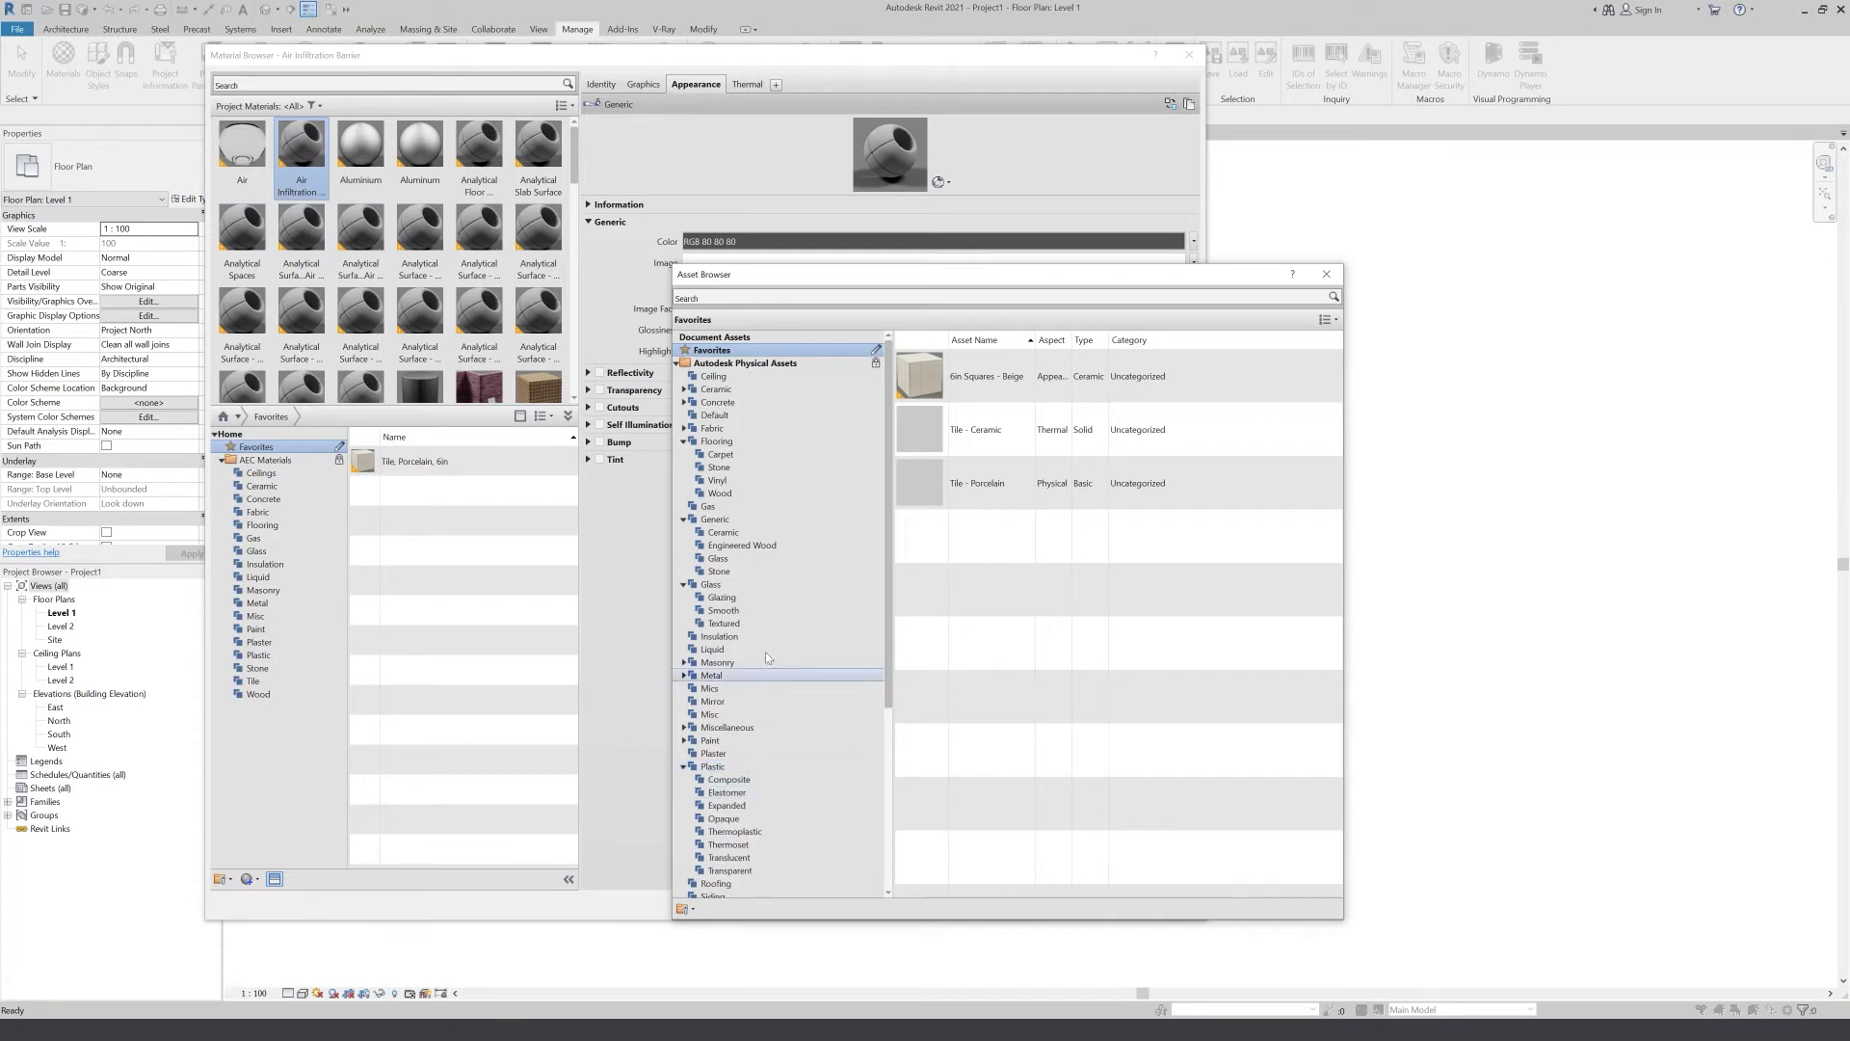
pyautogui.scroll(-2, 703, 717)
pyautogui.scroll(2, 768, 611)
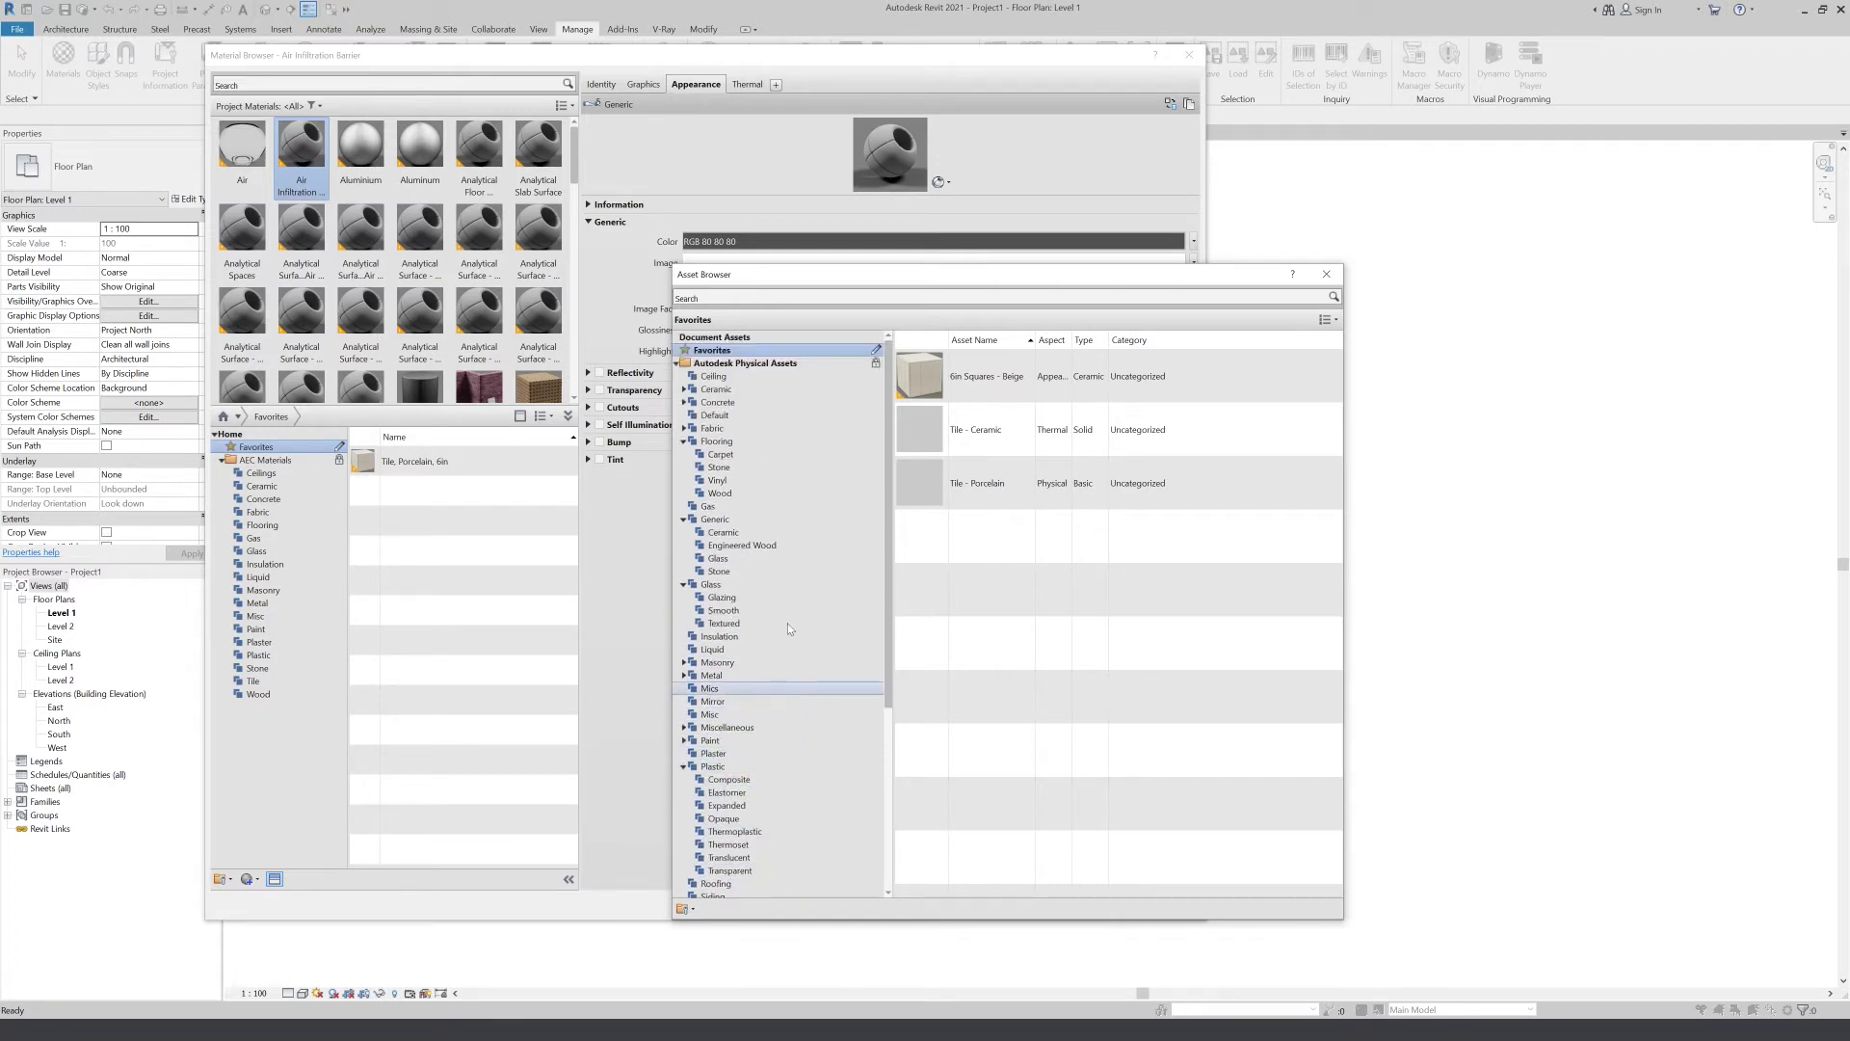
pyautogui.click(713, 376)
pyautogui.moveTo(1040, 376)
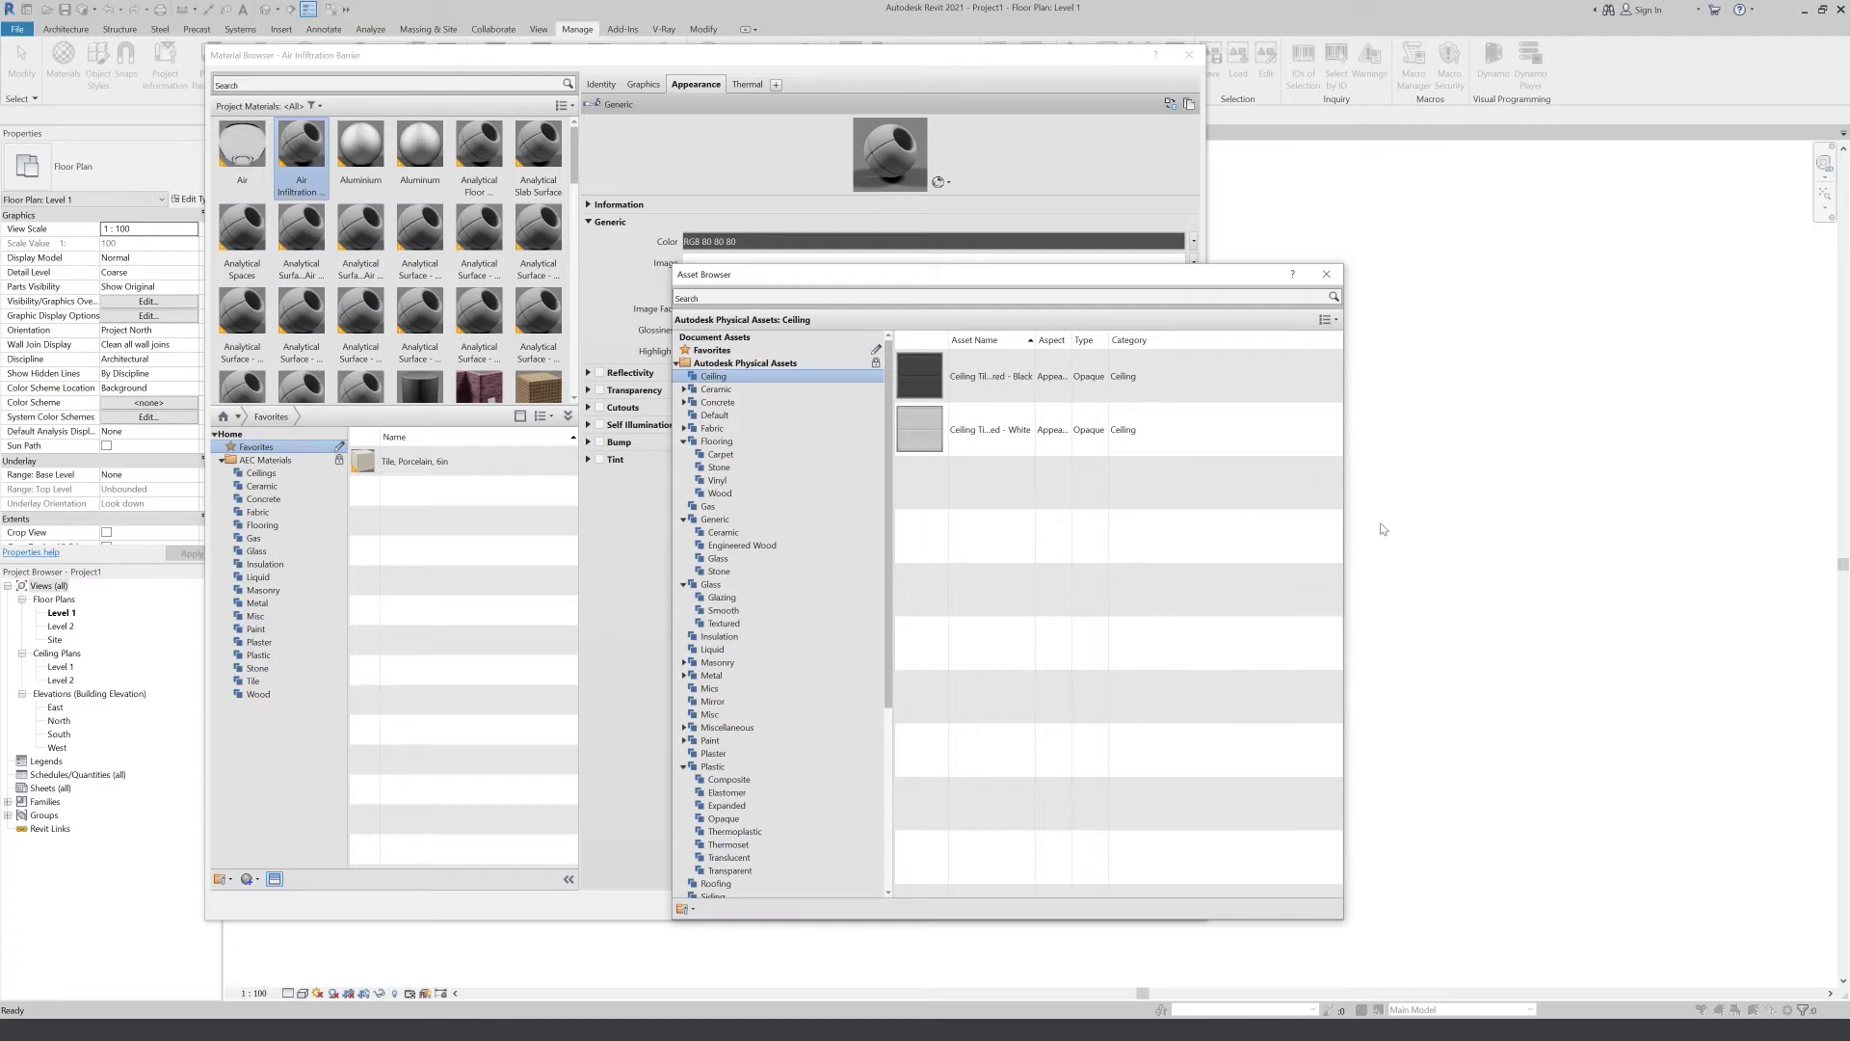
pyautogui.moveTo(1332, 378)
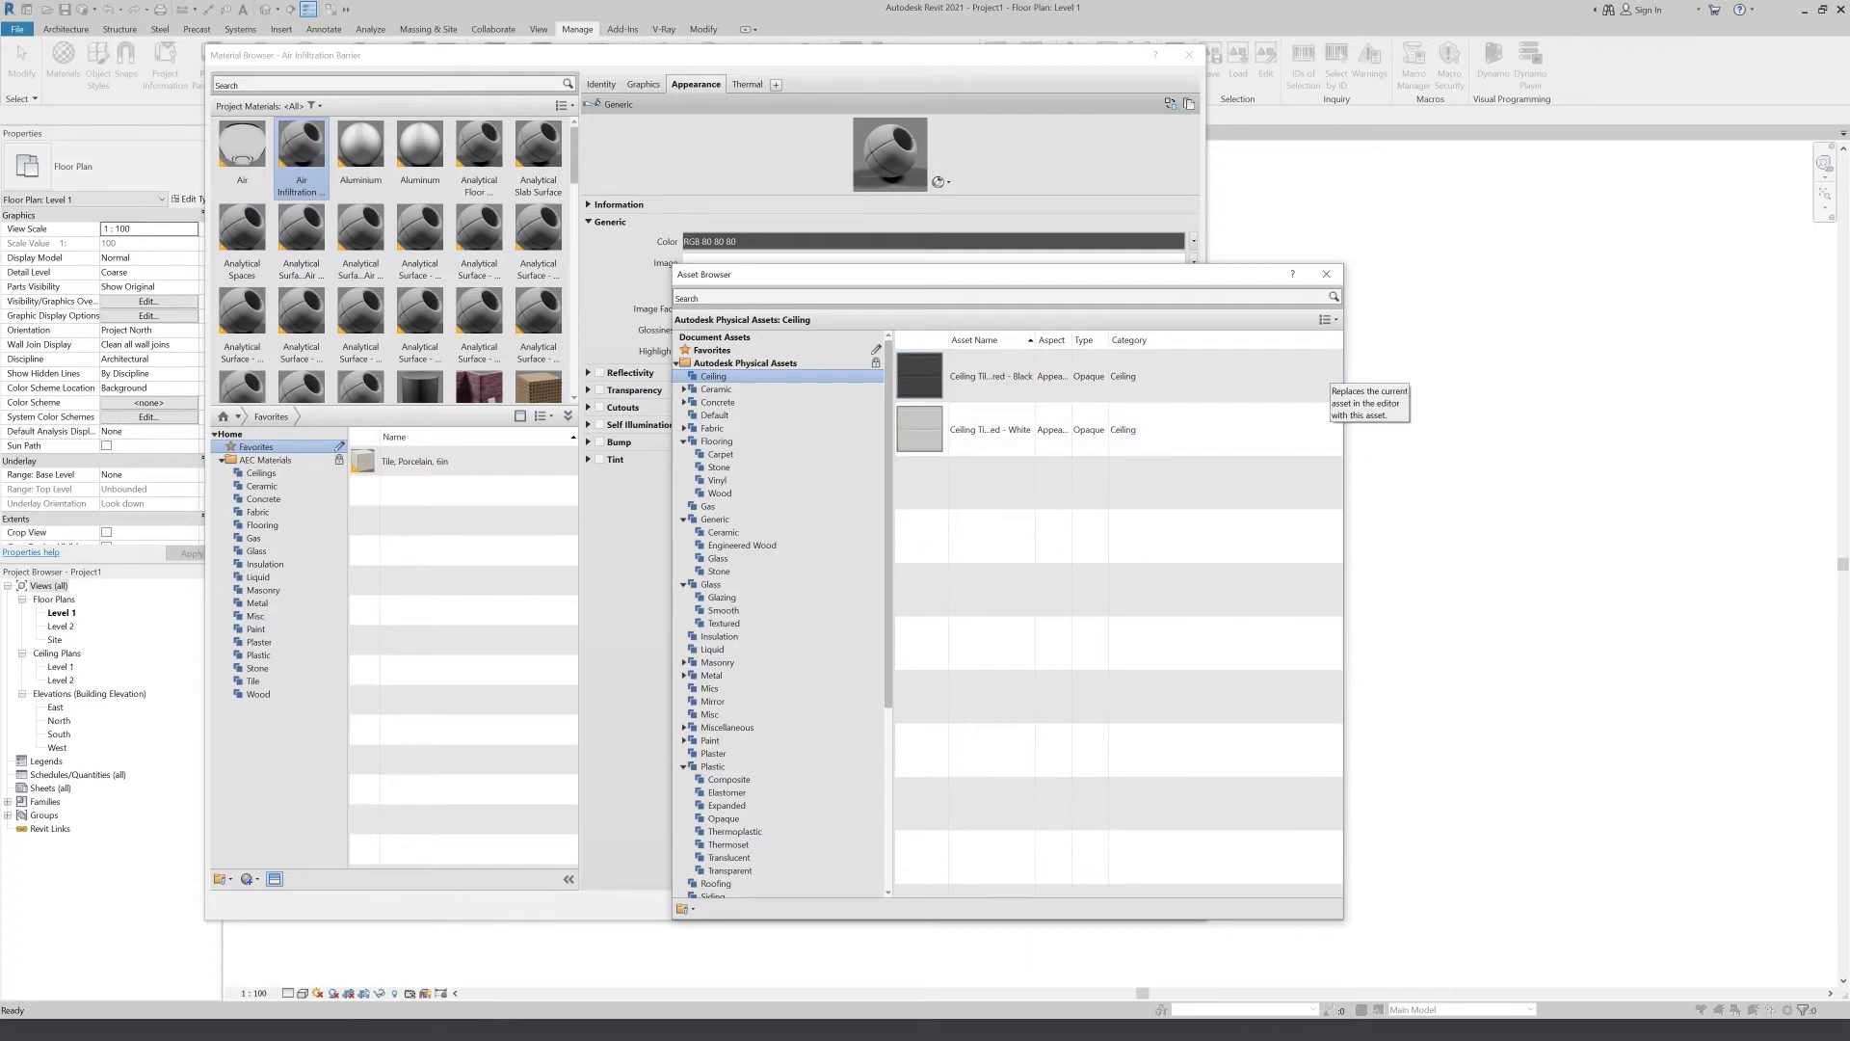
pyautogui.click(249, 879)
# Create another default material and rename it to 1
pyautogui.click(273, 899)
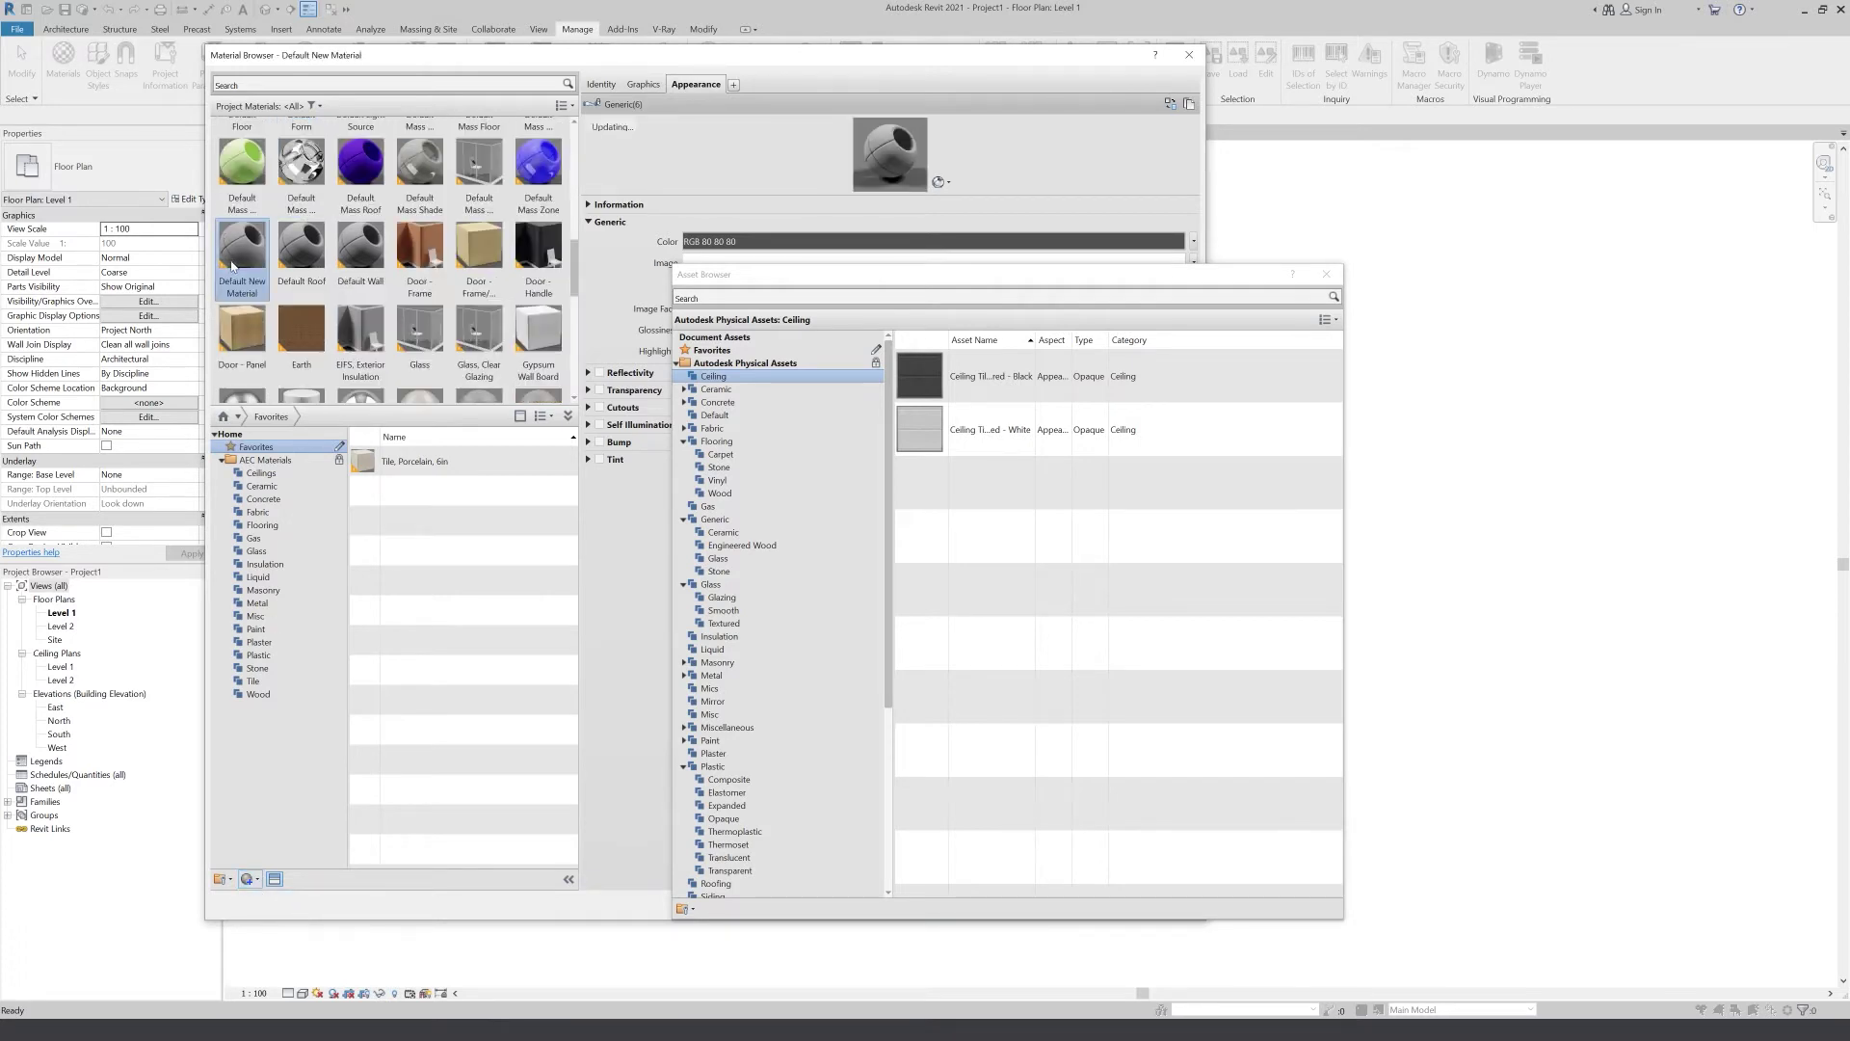
pyautogui.rightClick(235, 277)
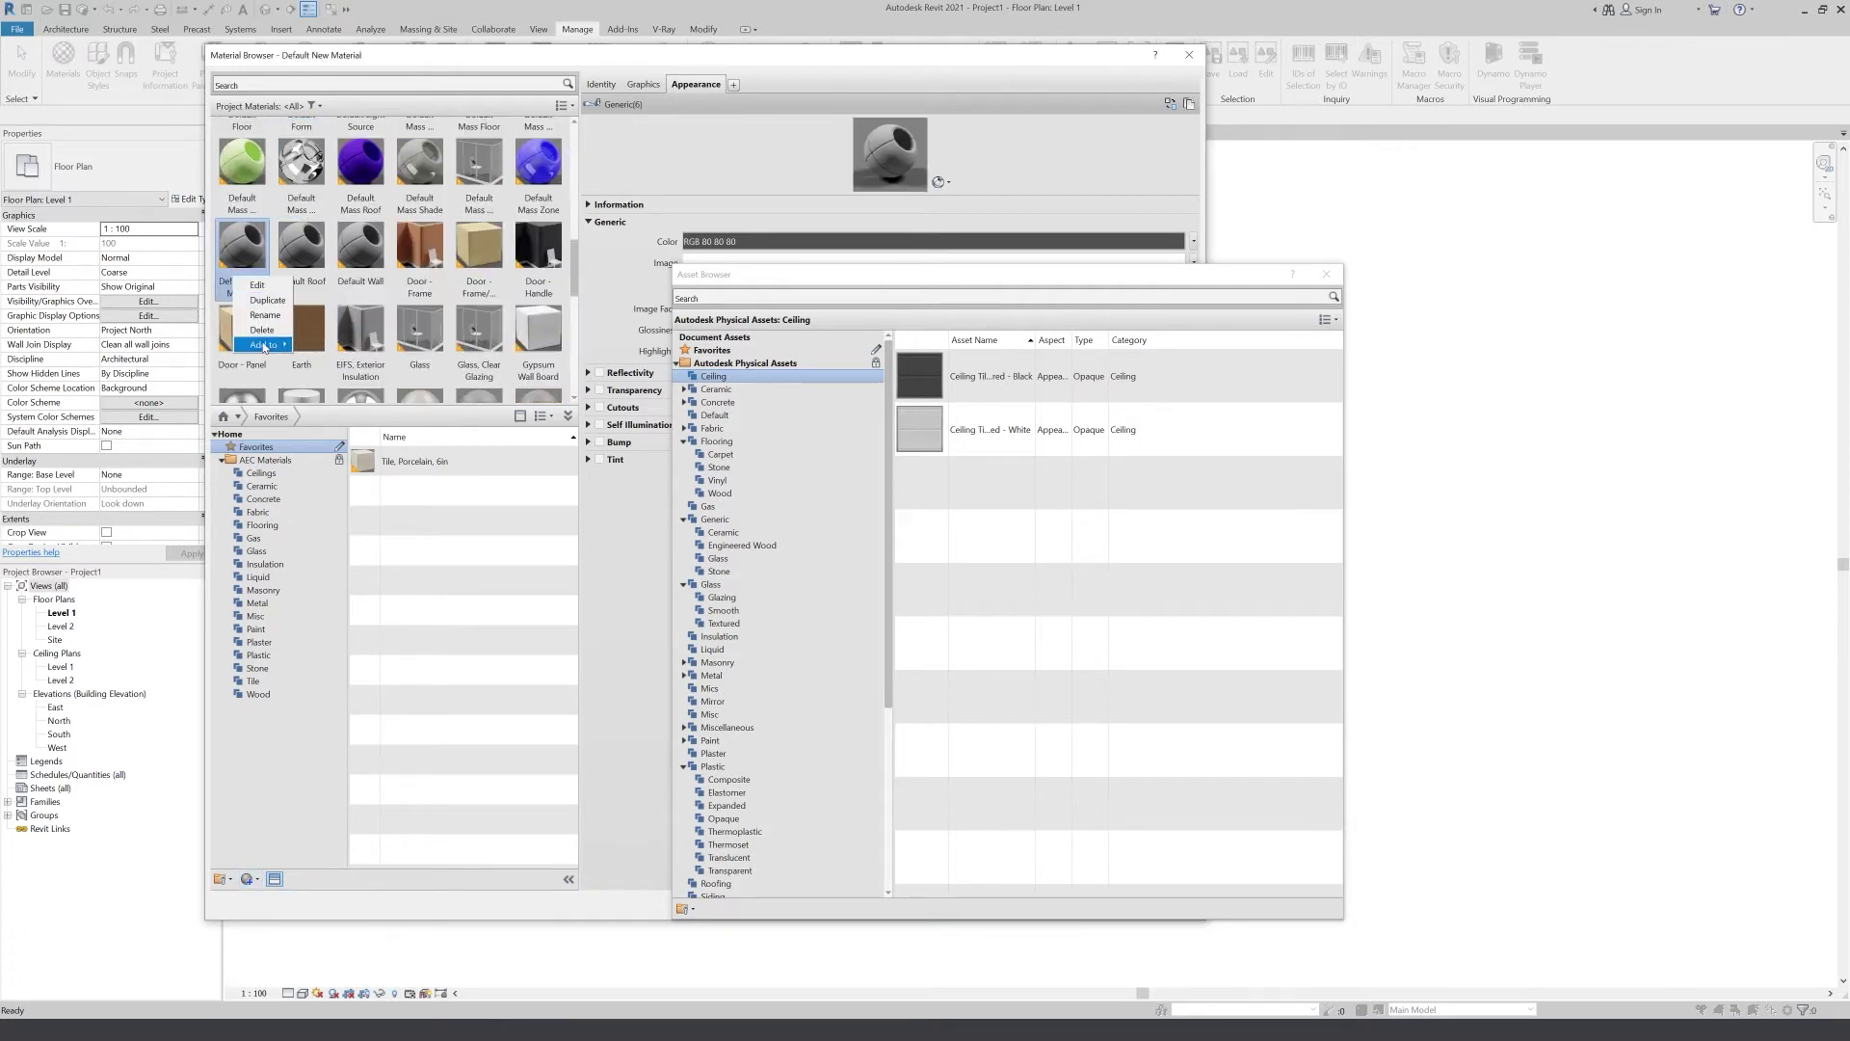
pyautogui.click(263, 313)
pyautogui.write('1')
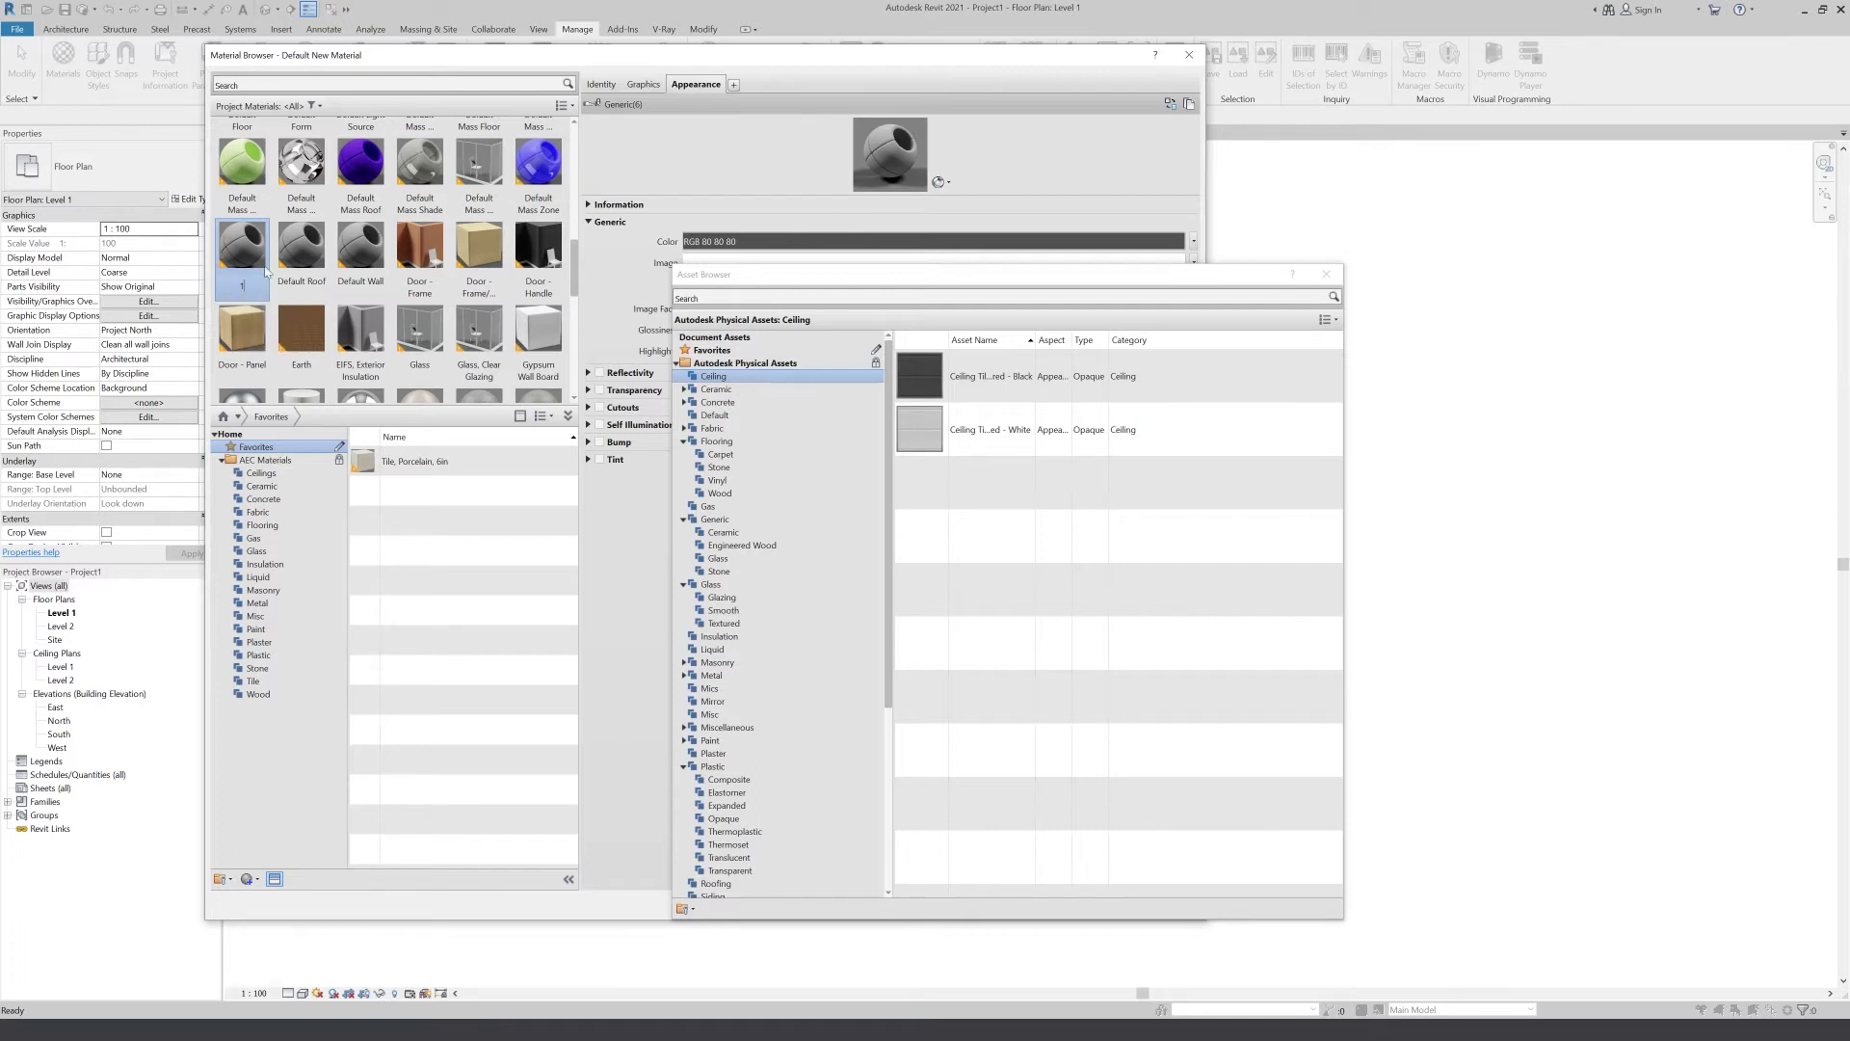
pyautogui.click(248, 234)
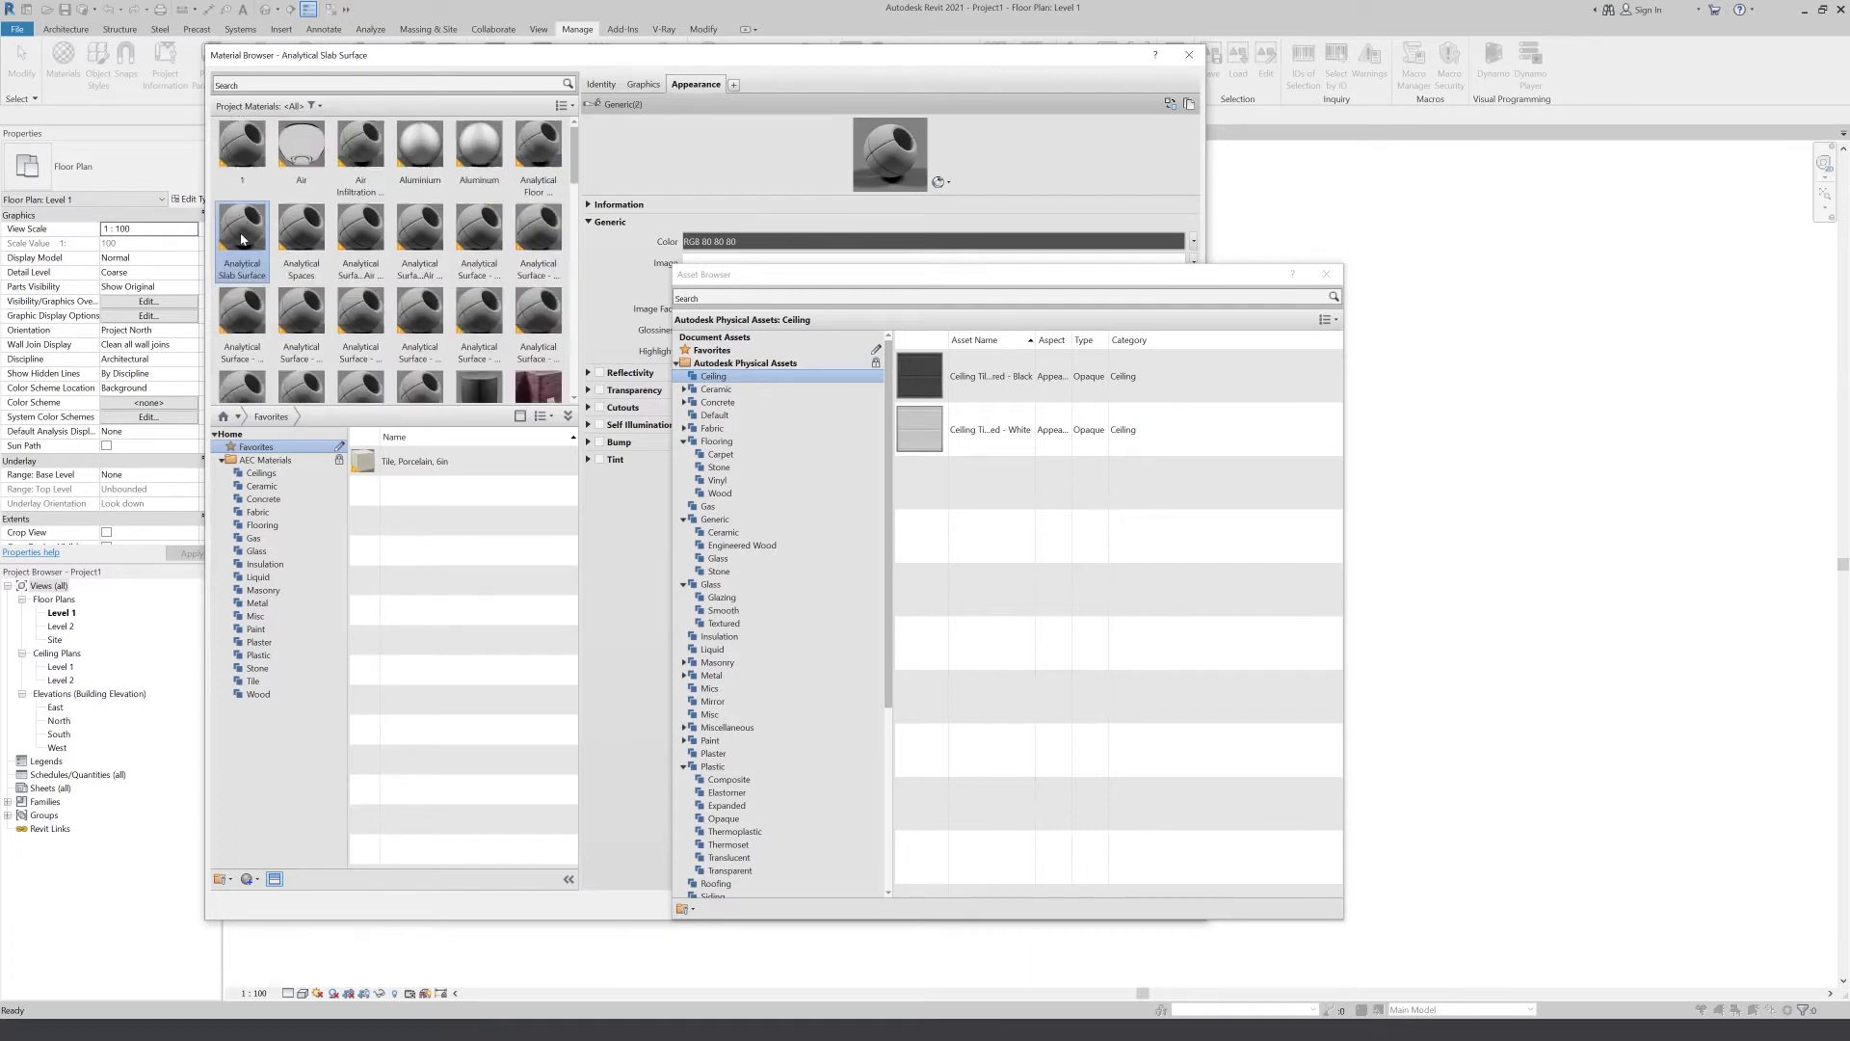
# Assign material 1 the Fabric (Light Brown) appearance asset and close the Asset Browser
pyautogui.click(750, 430)
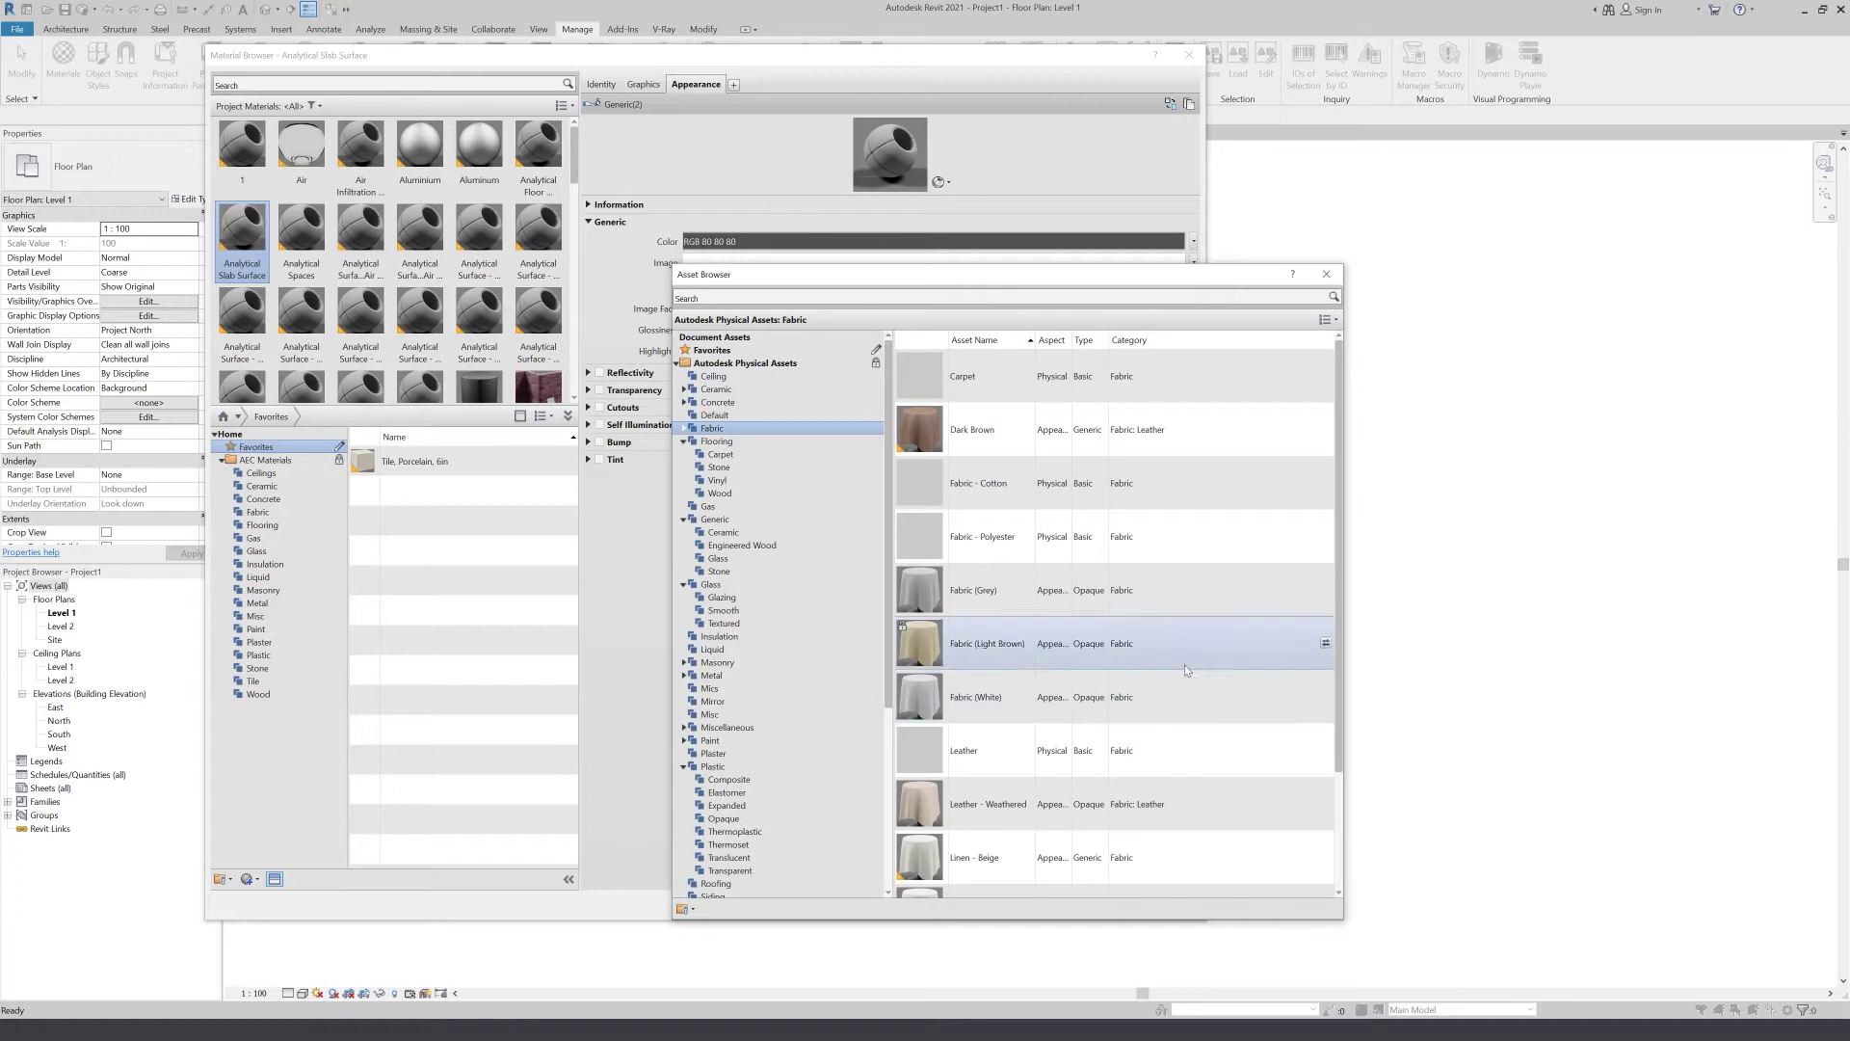
pyautogui.scroll(-1, 1166, 722)
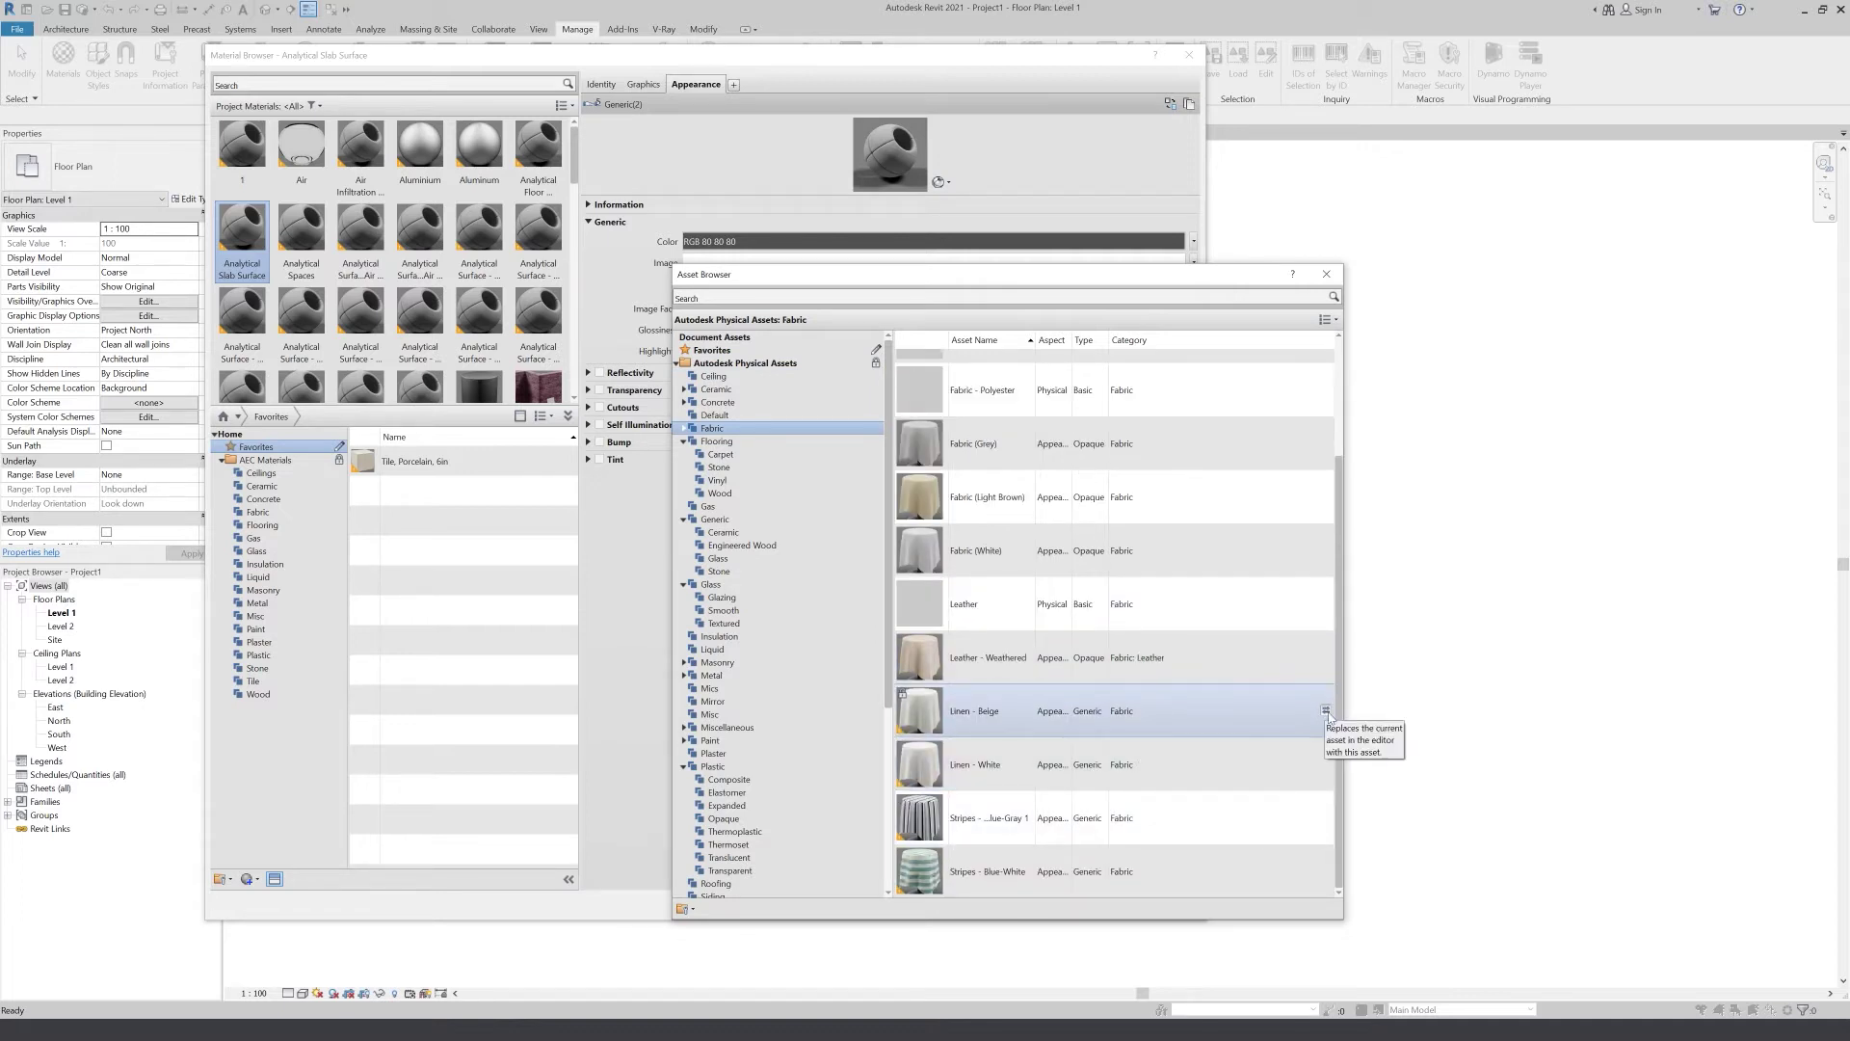
pyautogui.click(1326, 710)
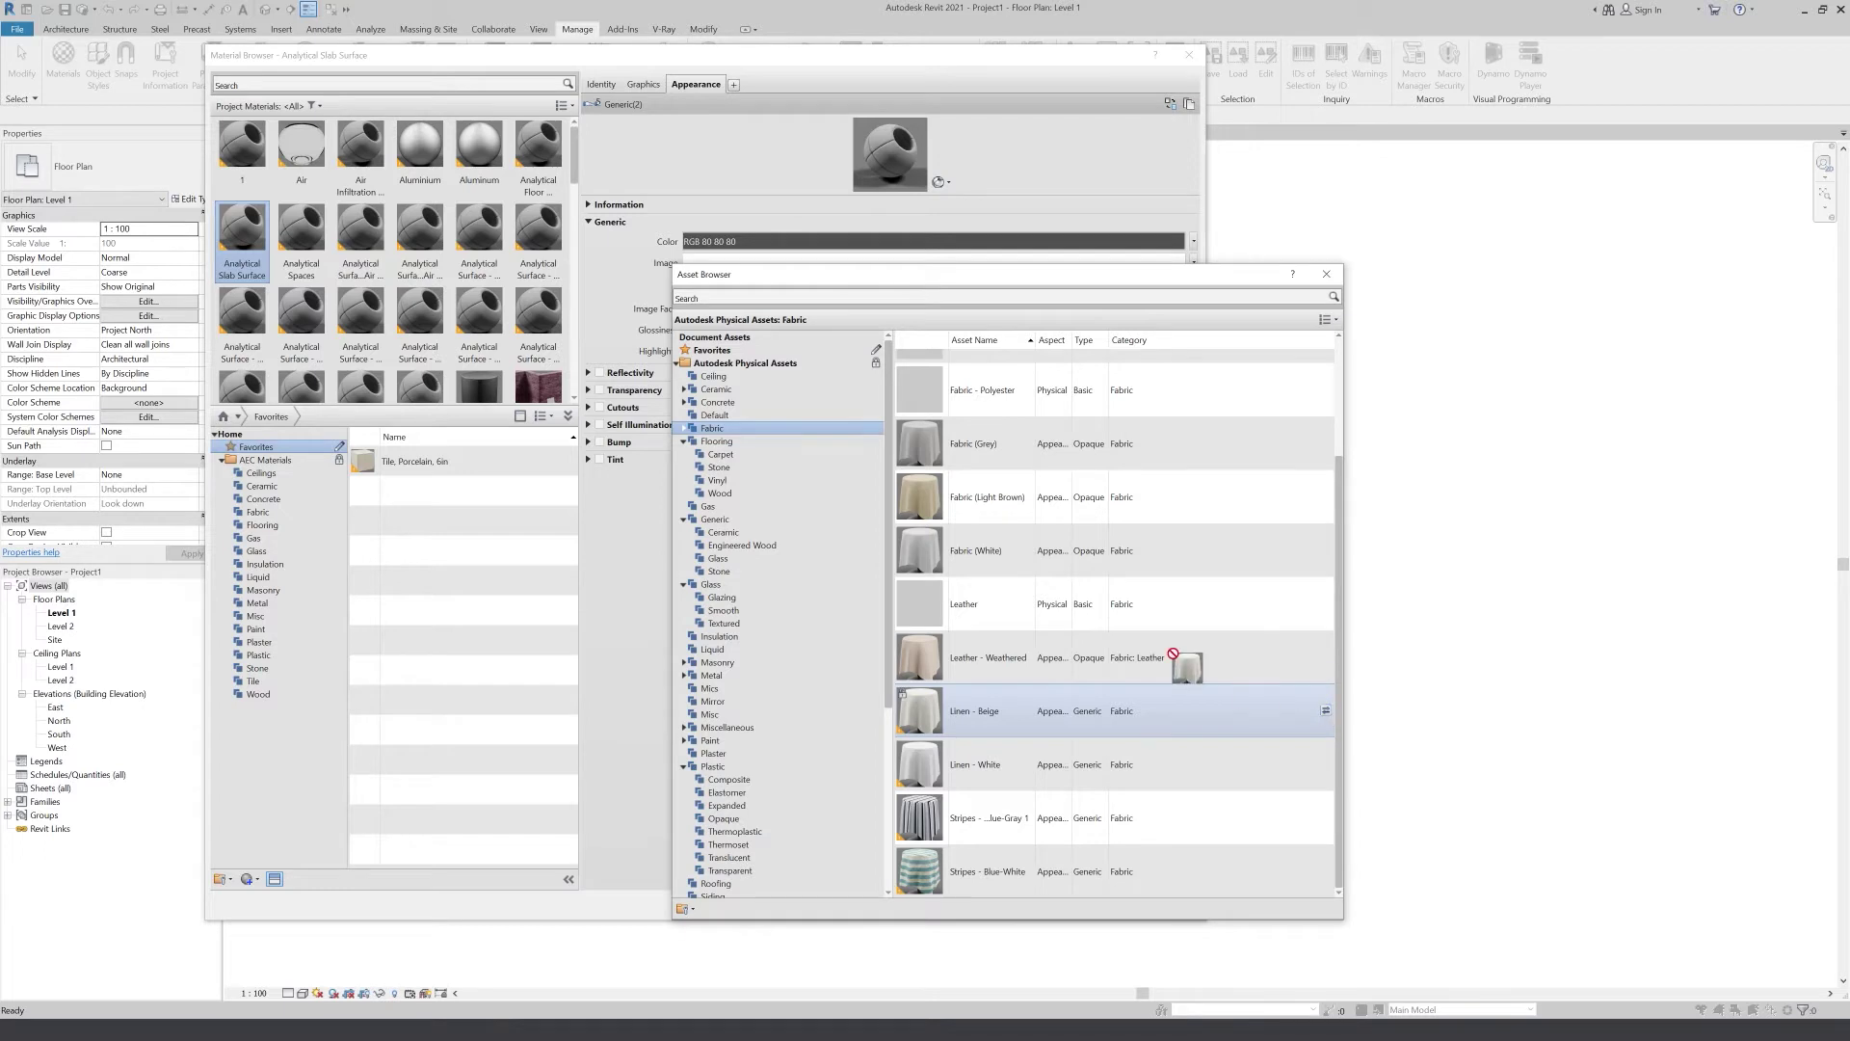
pyautogui.click(241, 147)
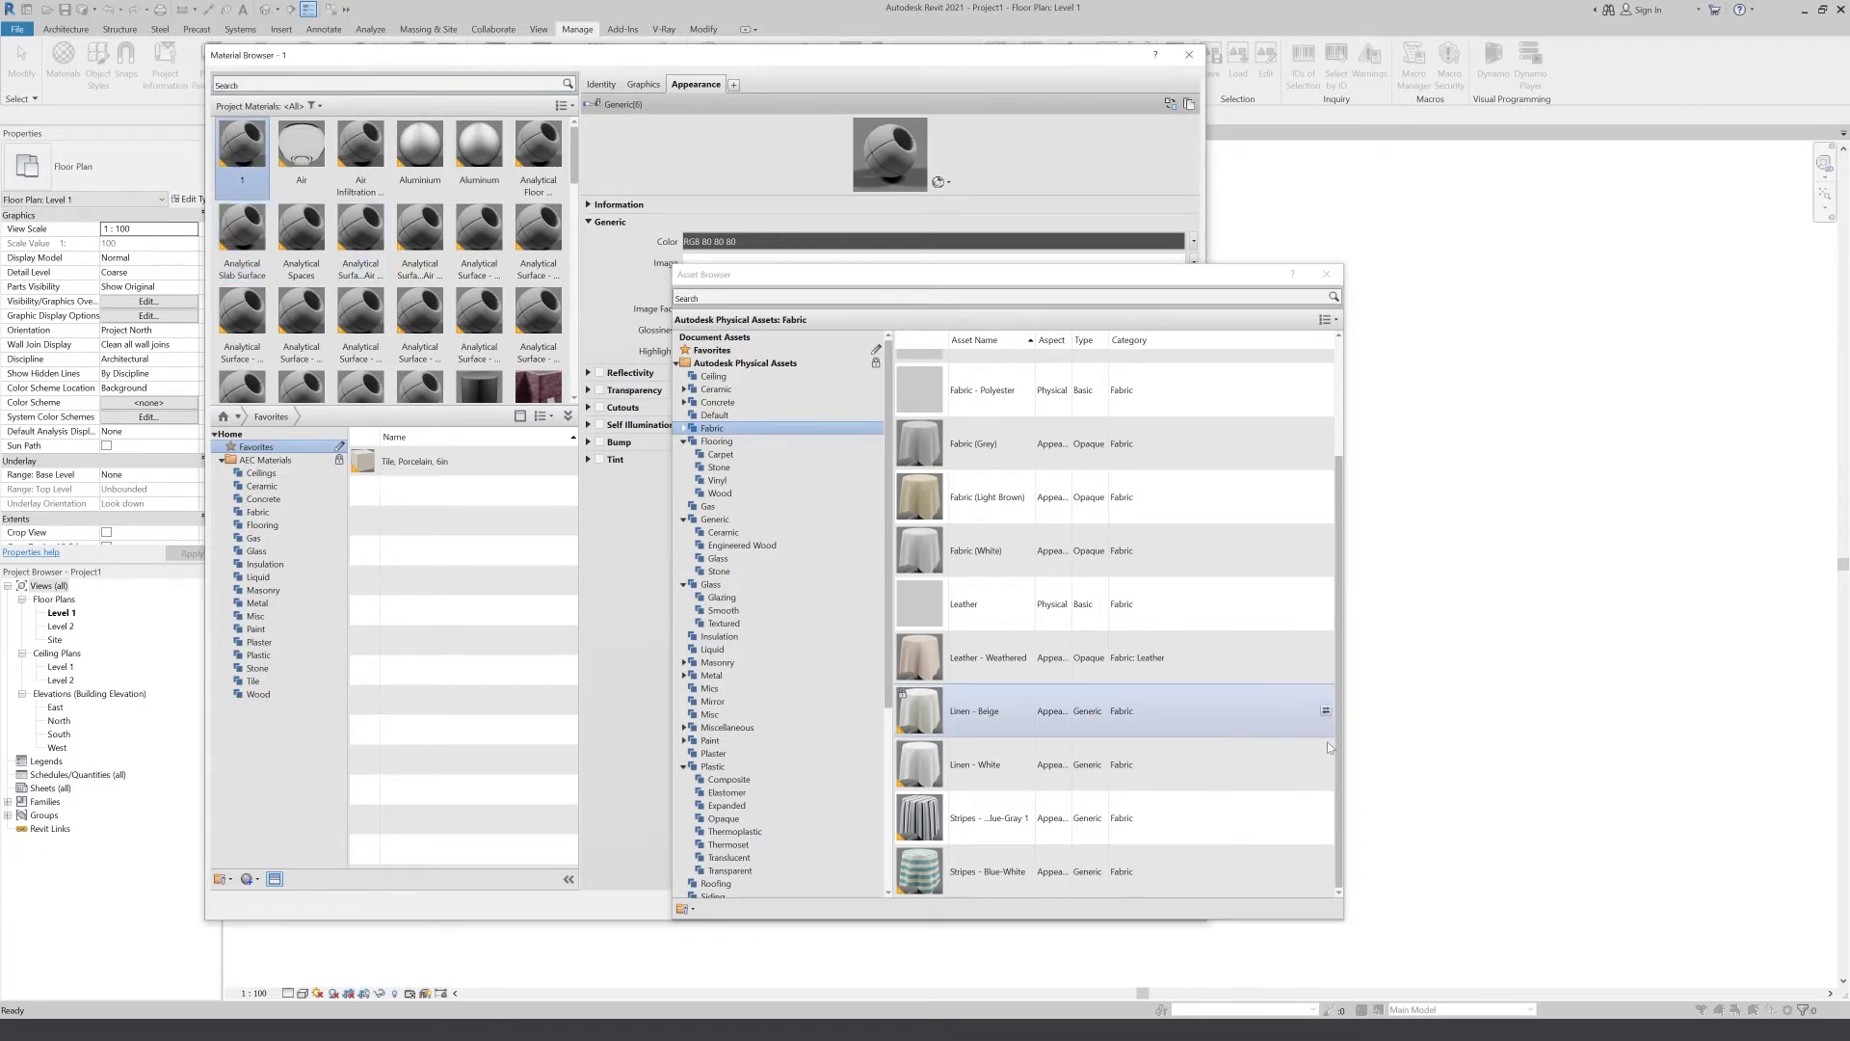
pyautogui.scroll(-1, 405, 279)
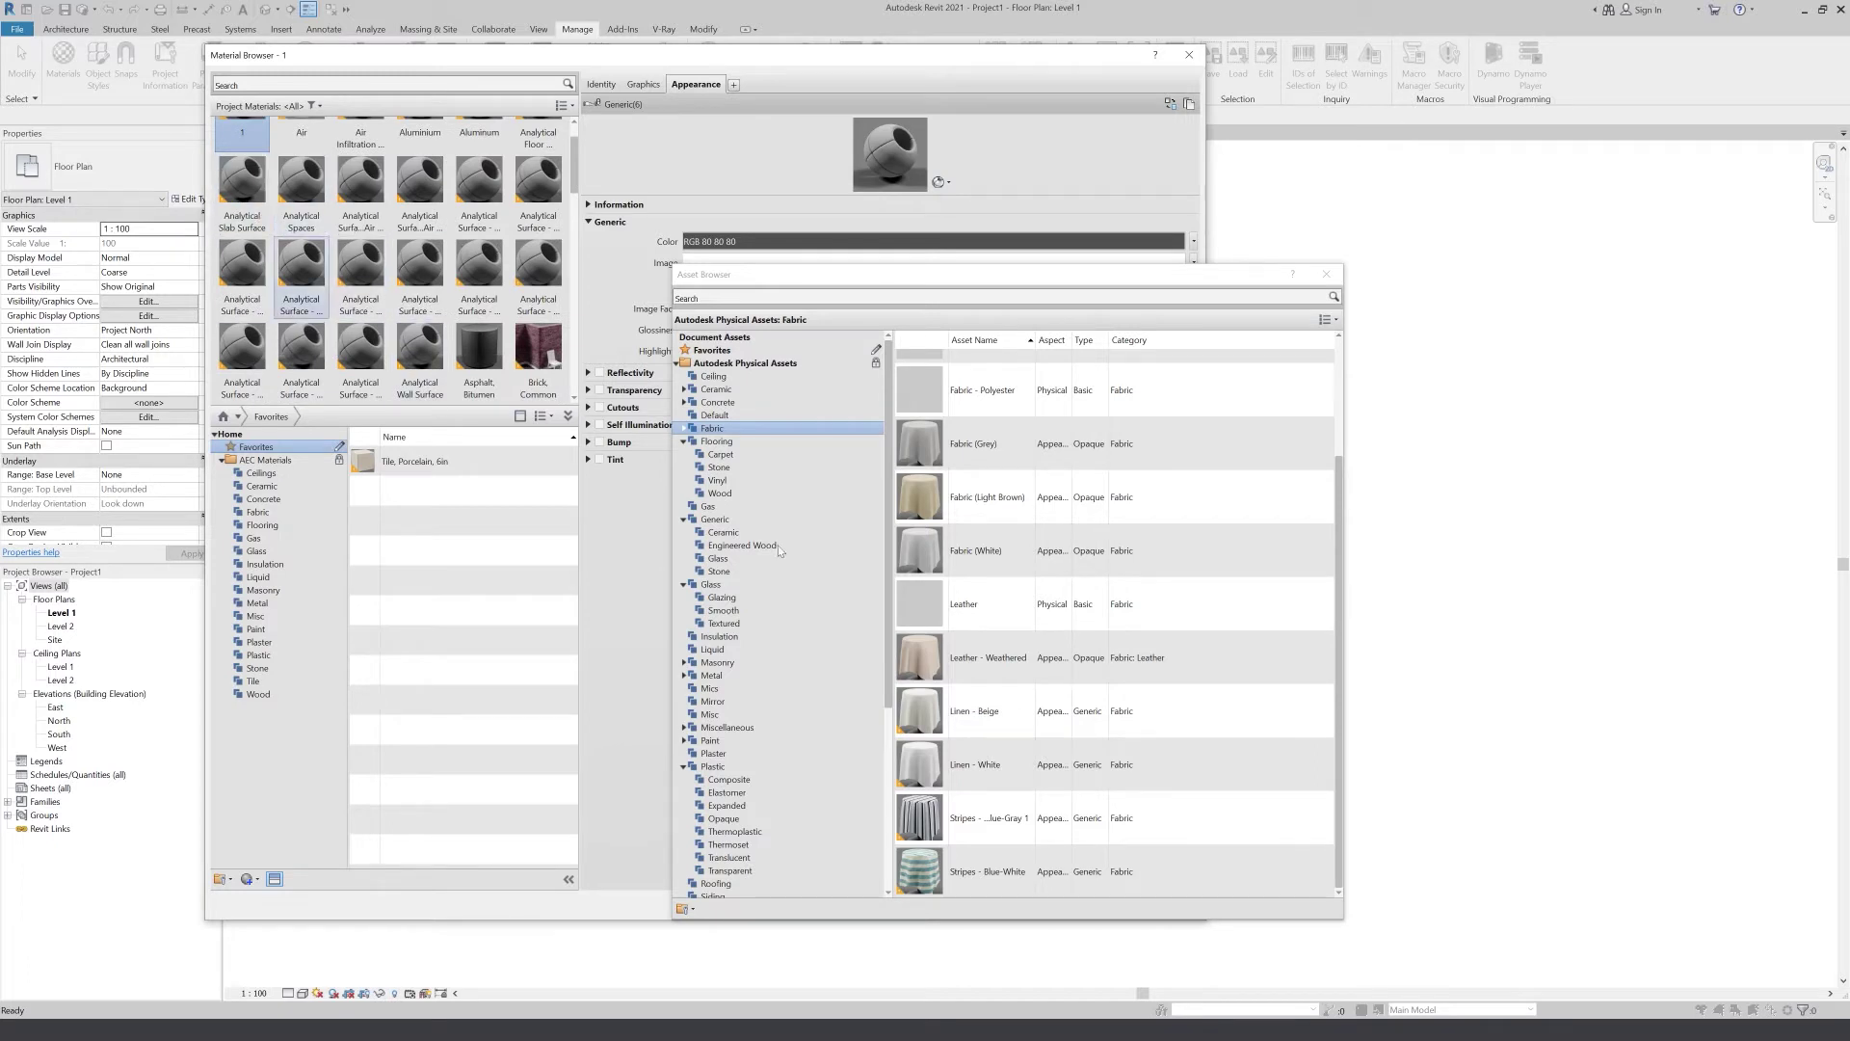
pyautogui.moveTo(1112, 497)
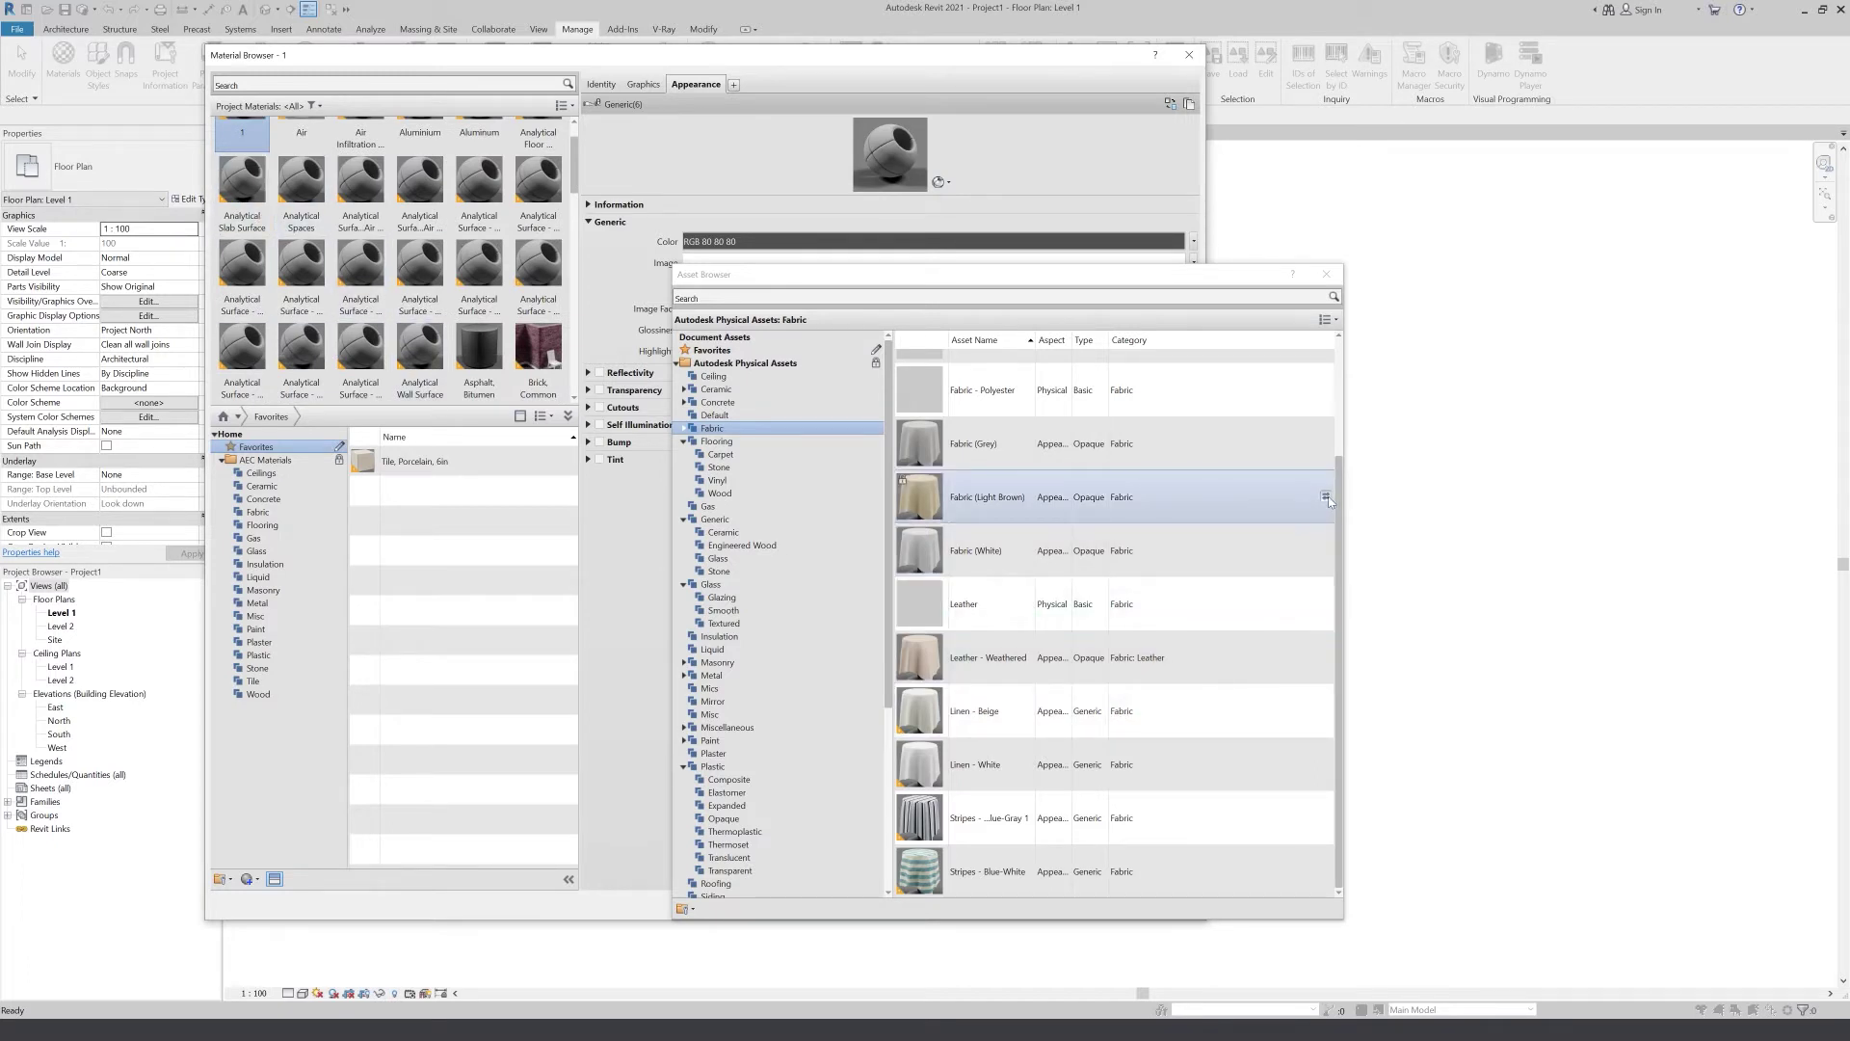
pyautogui.click(1327, 499)
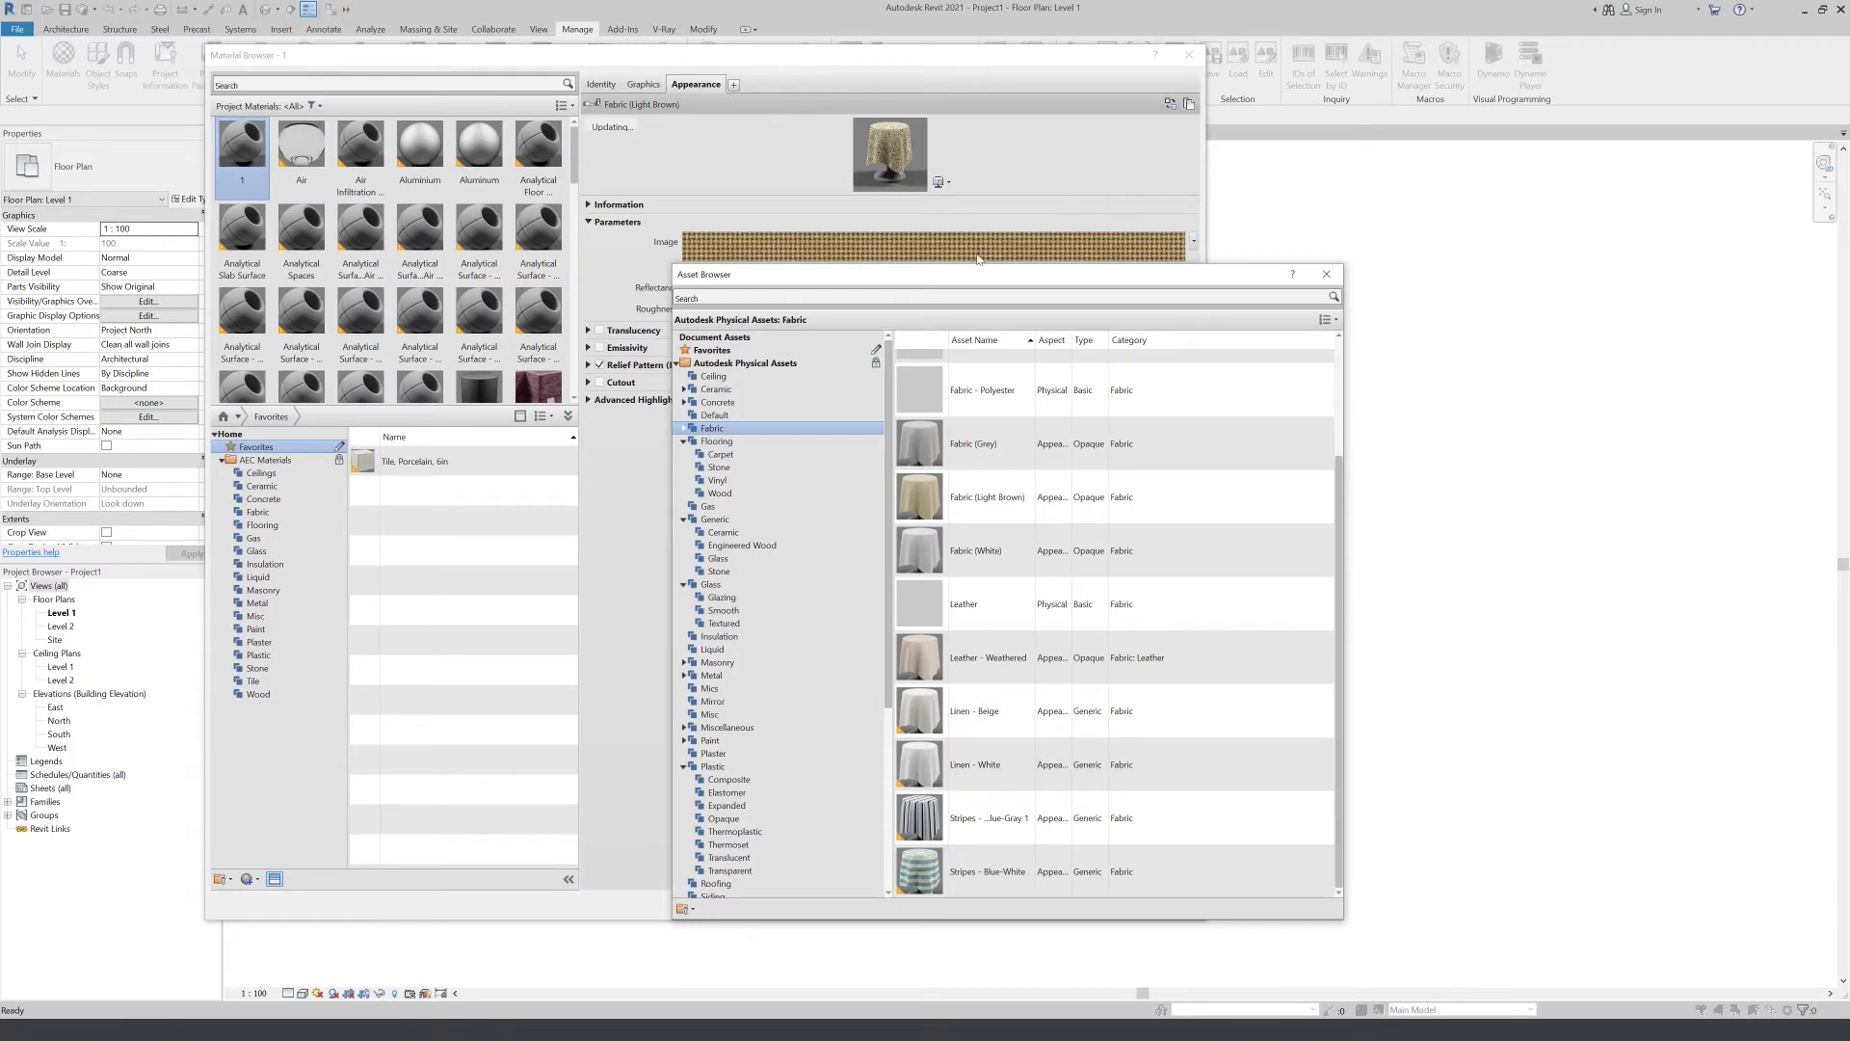
pyautogui.click(1325, 273)
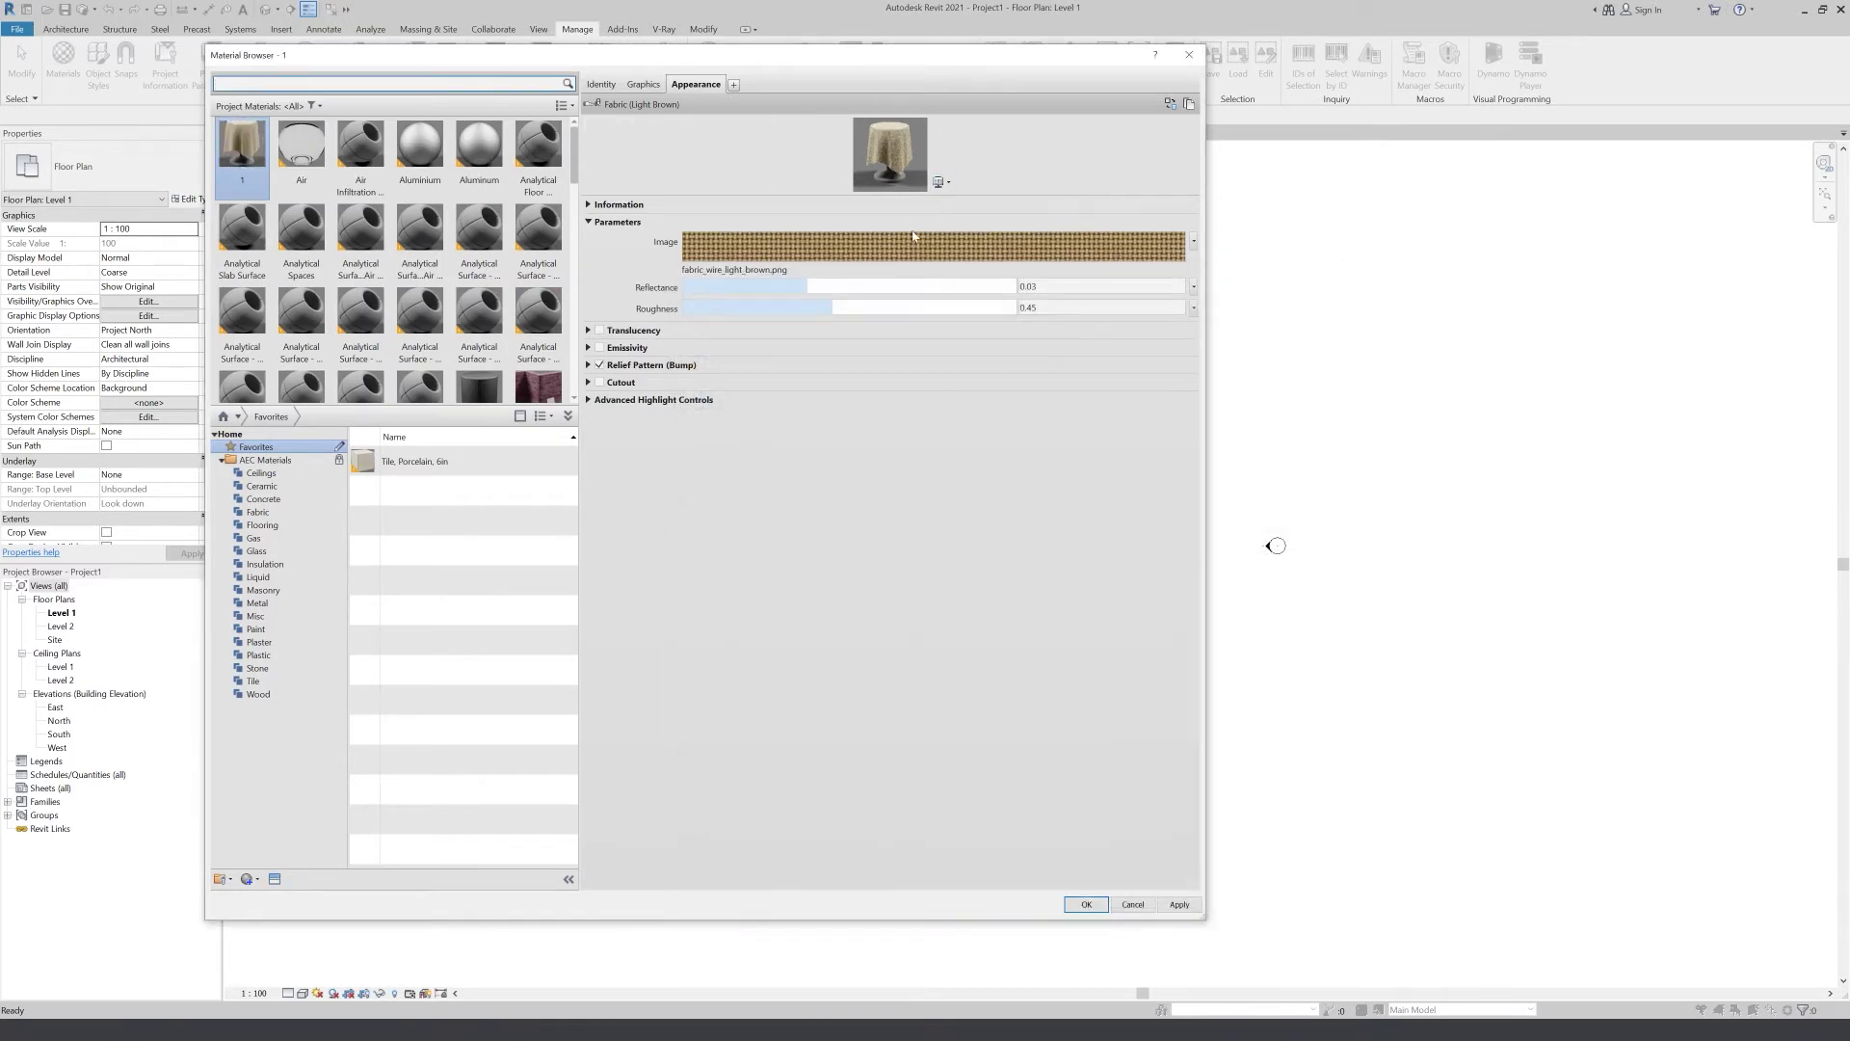
# Delete material 1 so the project materials list begins with Air
pyautogui.click(242, 143)
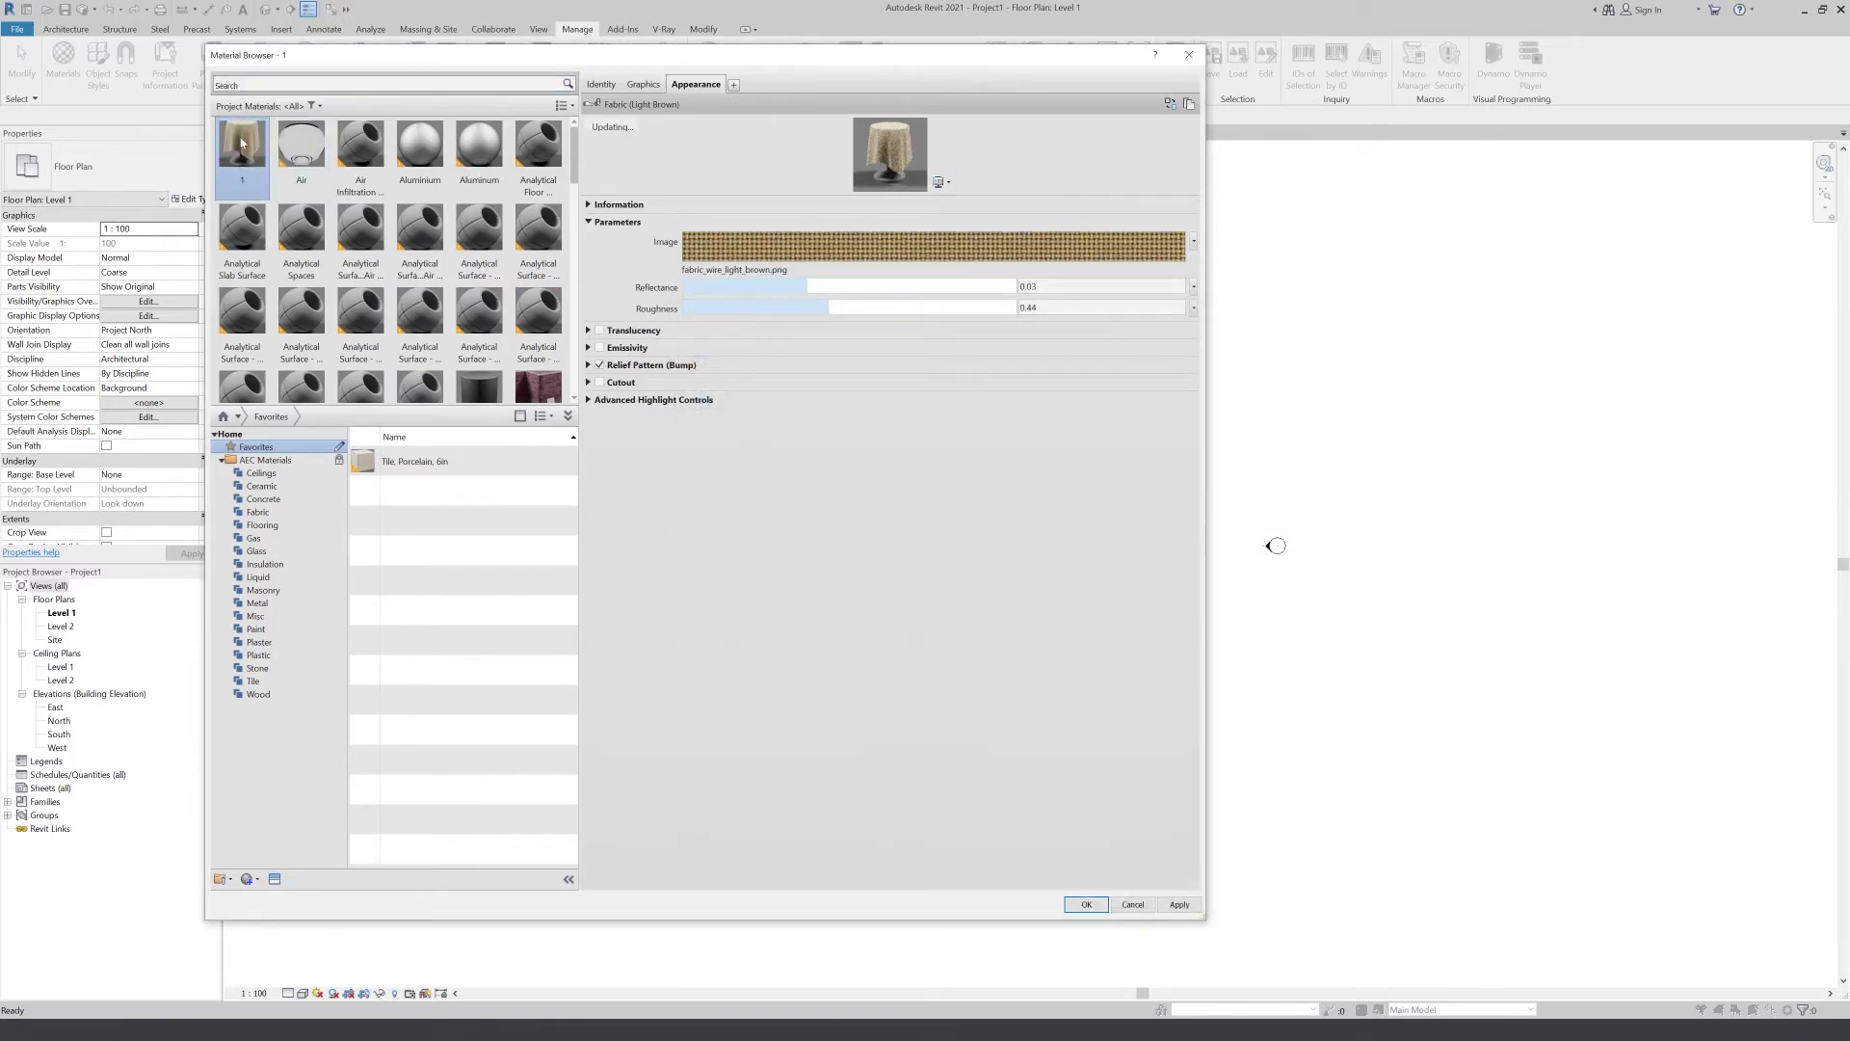
pyautogui.rightClick(242, 142)
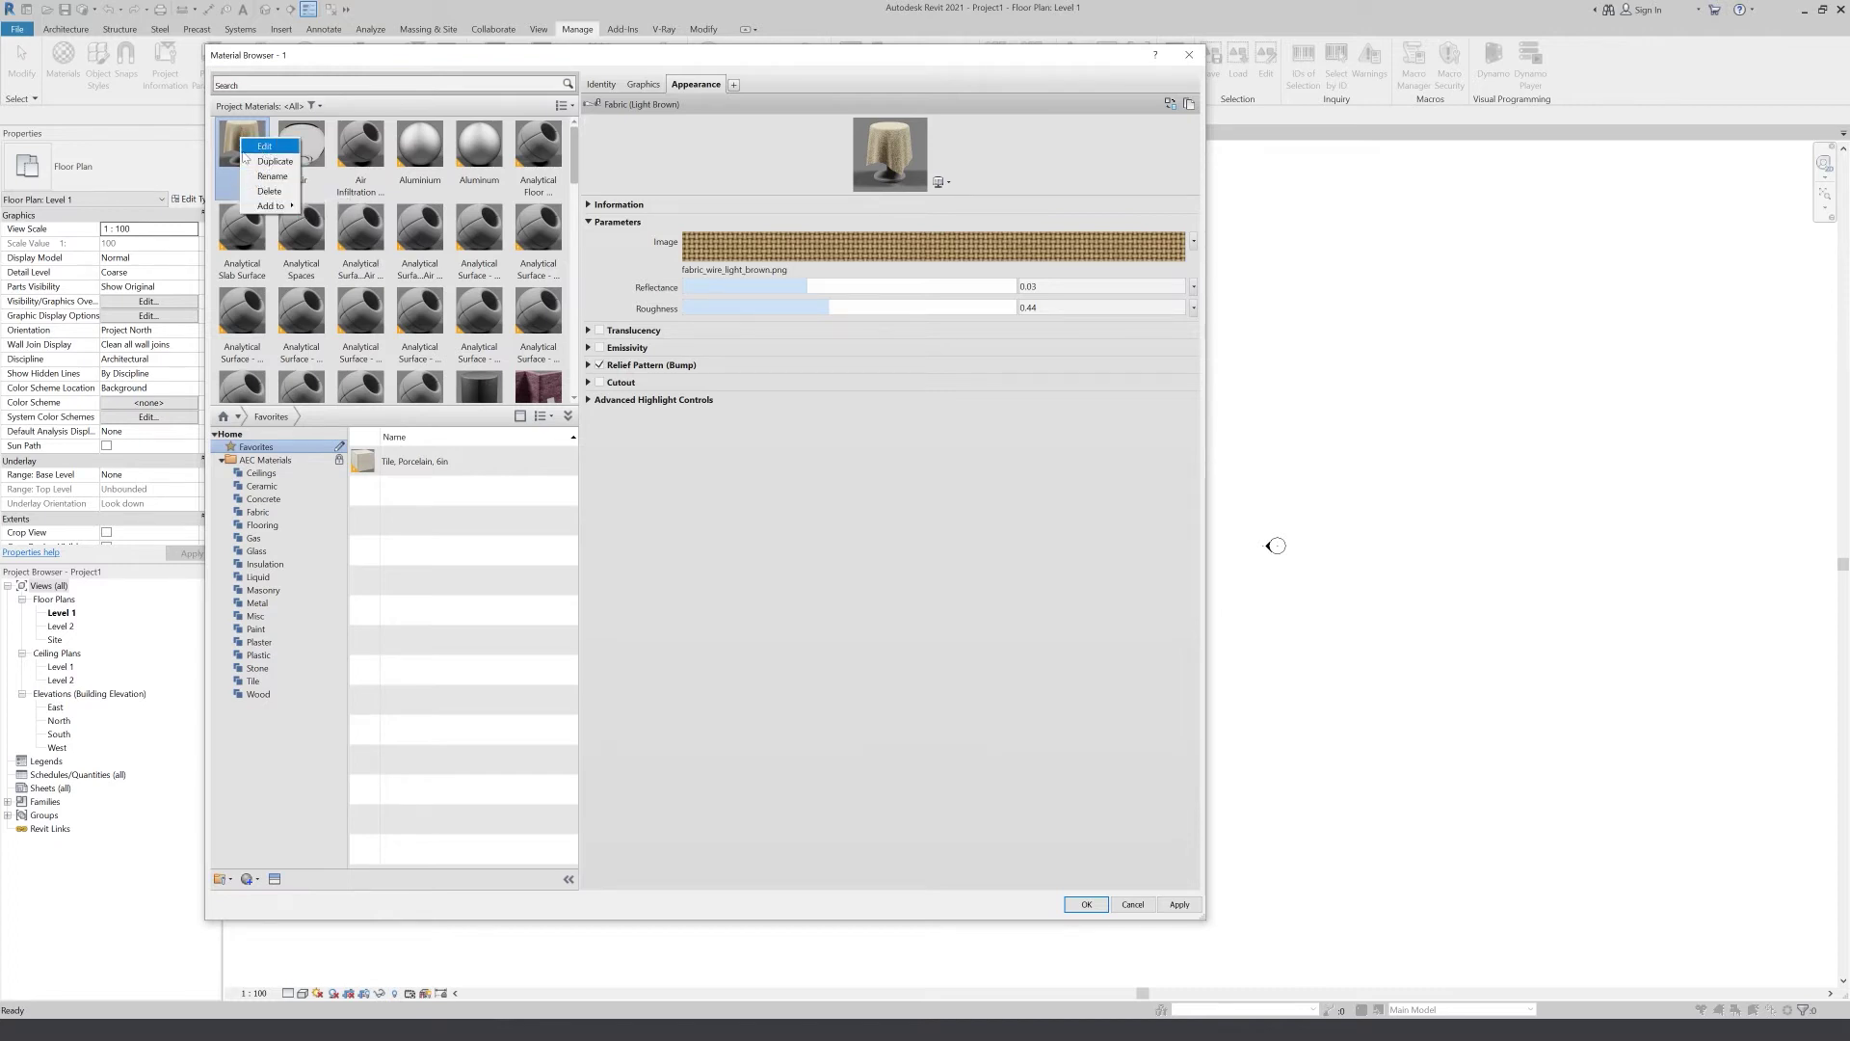
pyautogui.click(238, 132)
pyautogui.rightClick(240, 129)
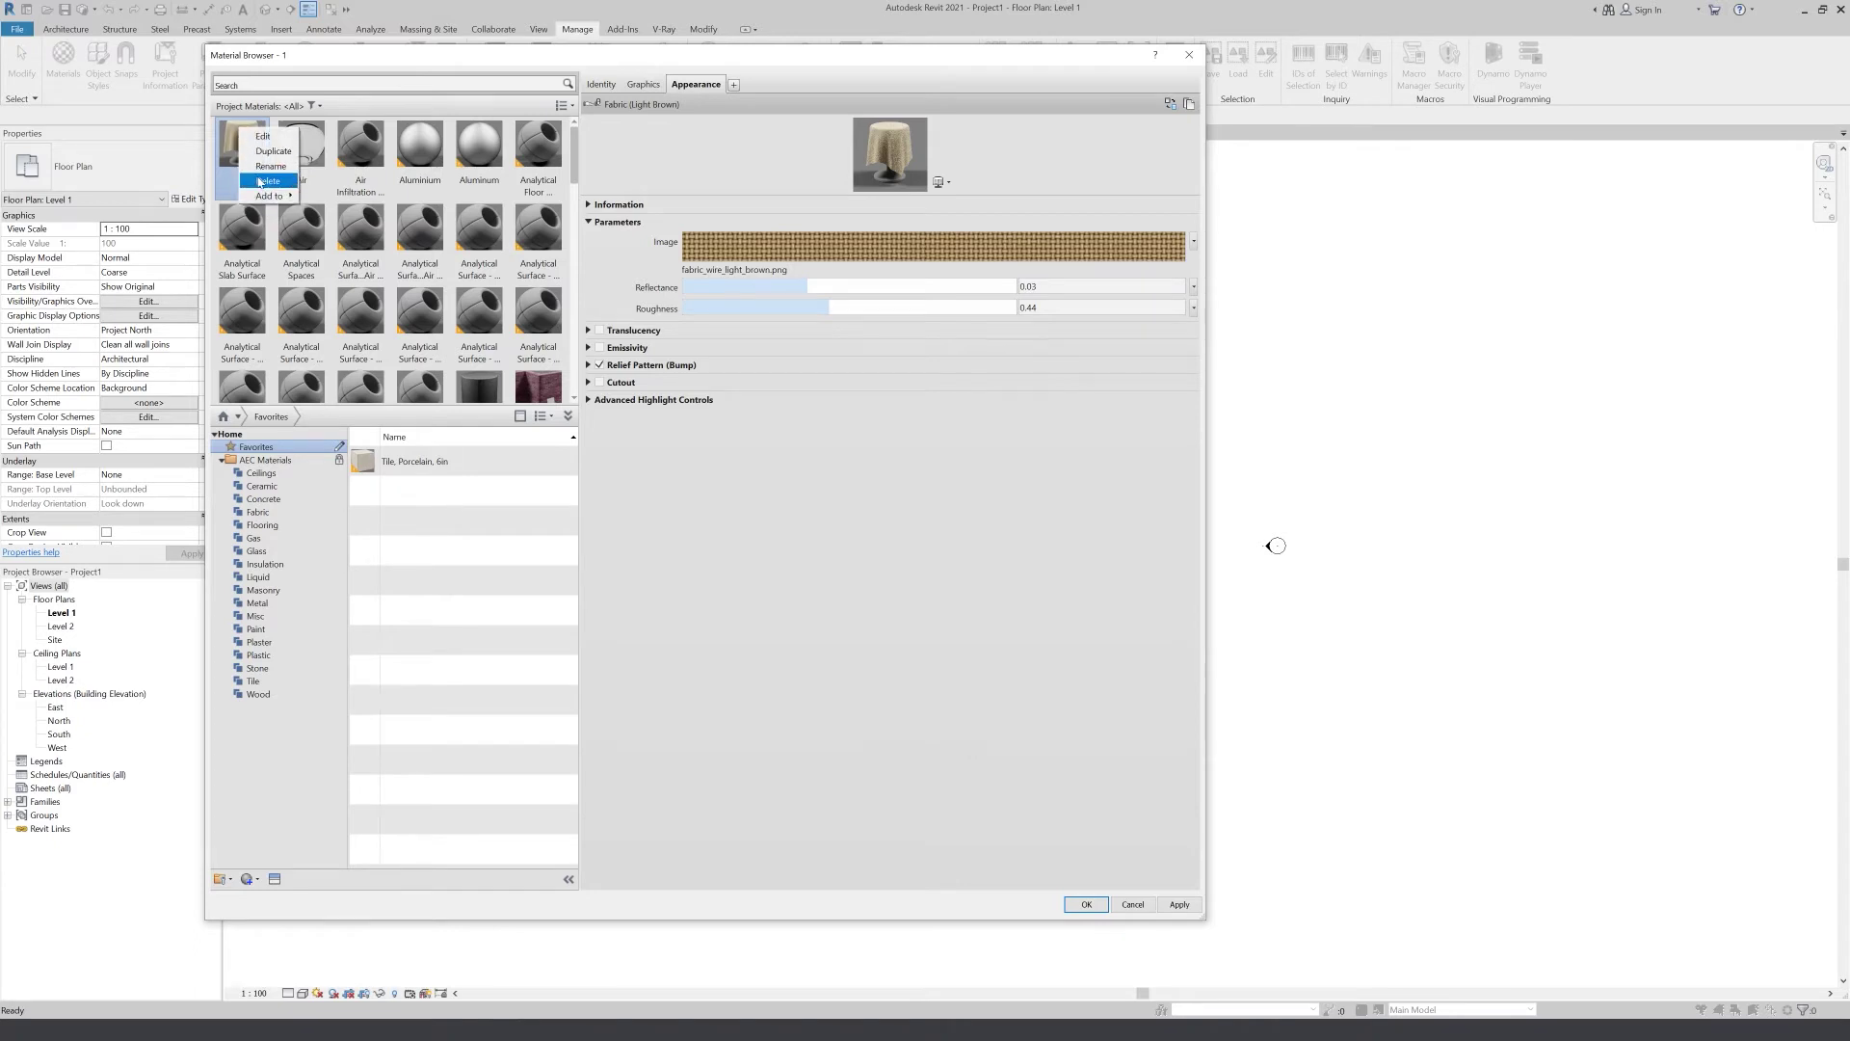
pyautogui.click(260, 181)
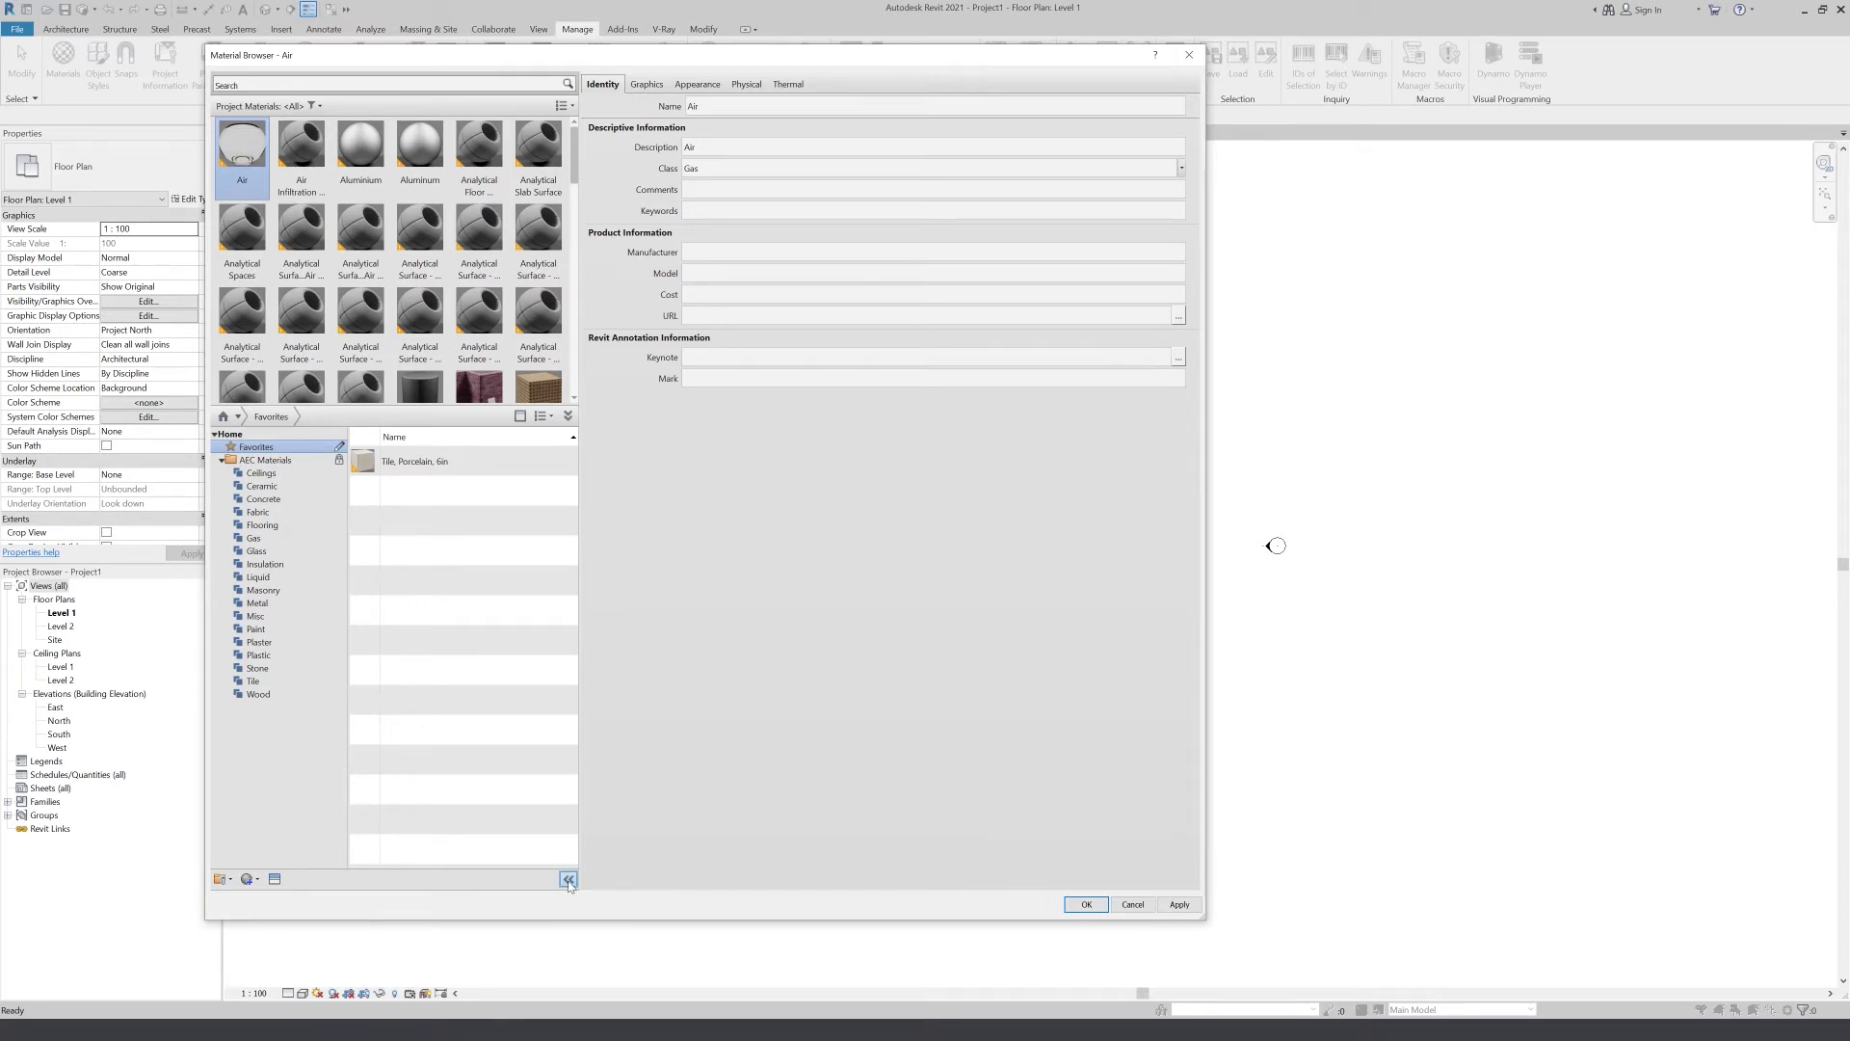
pyautogui.click(568, 879)
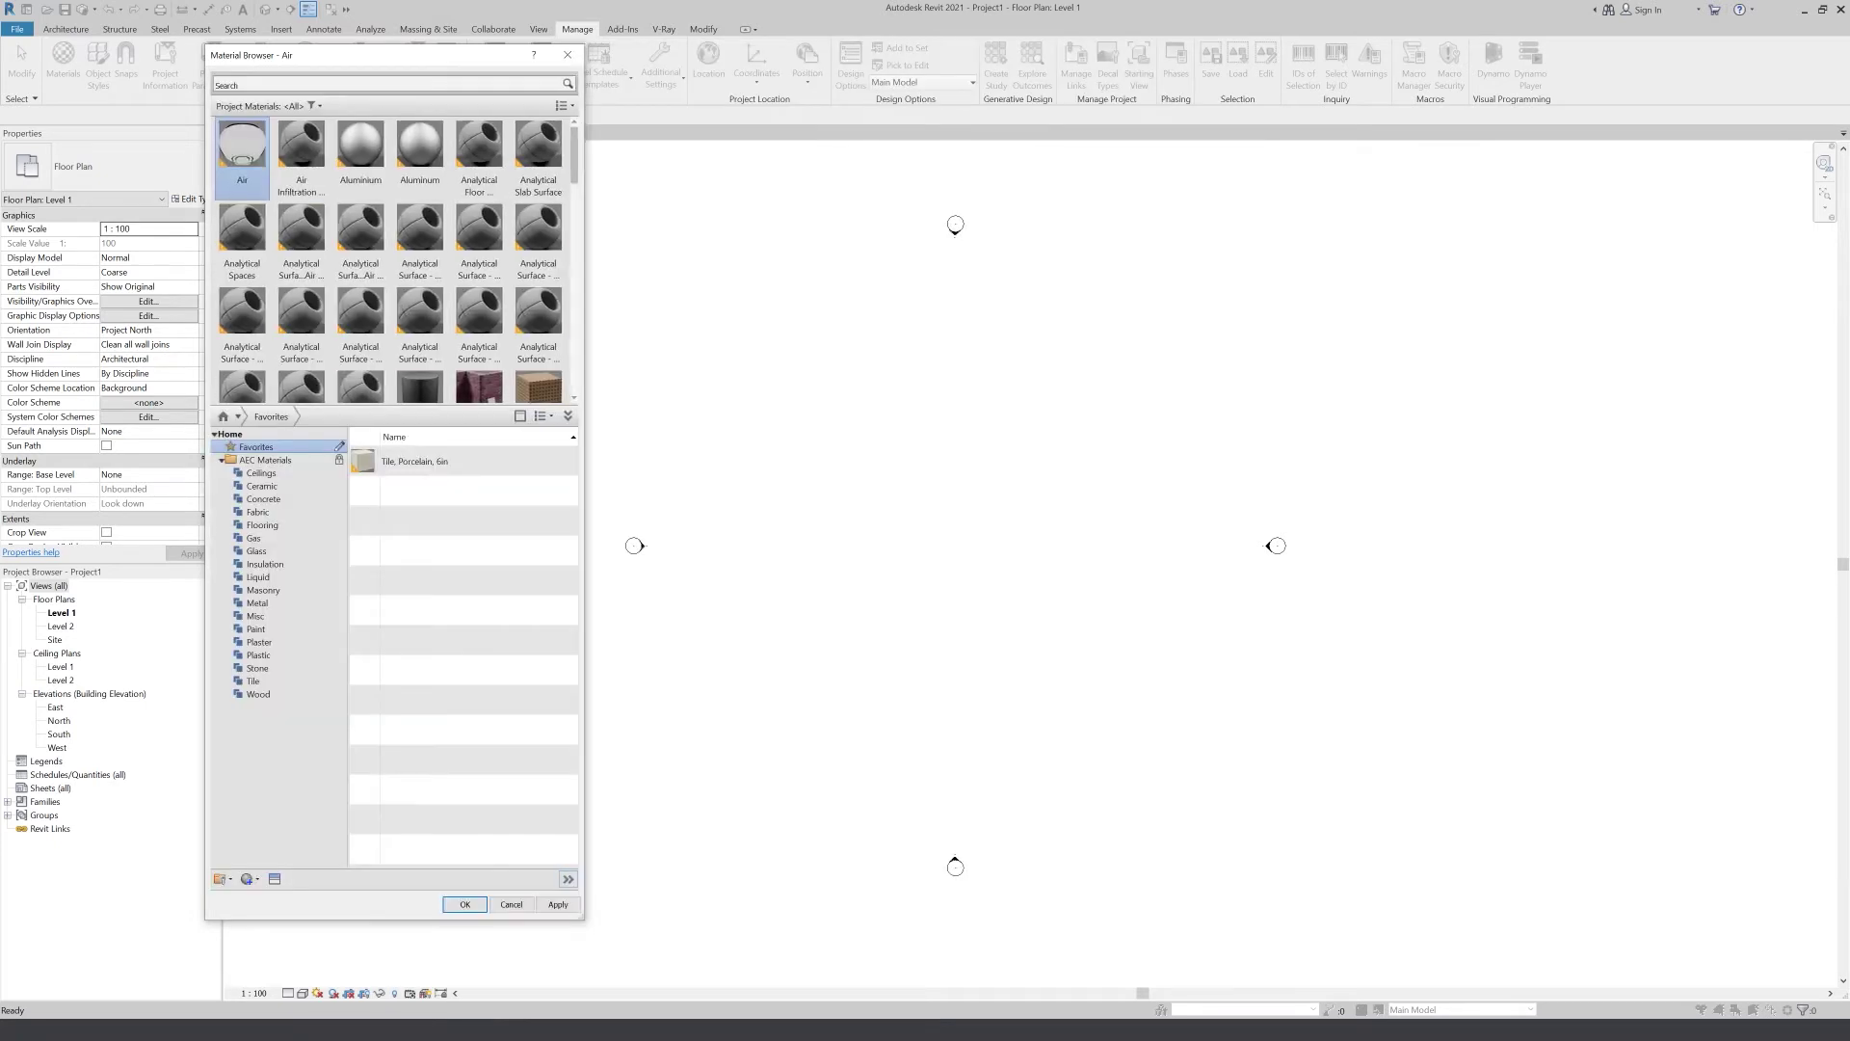
# Expand the editor panel and browse Cherry, Ceramic Tile, Carpet and Door - Frame/Mullion
pyautogui.click(568, 880)
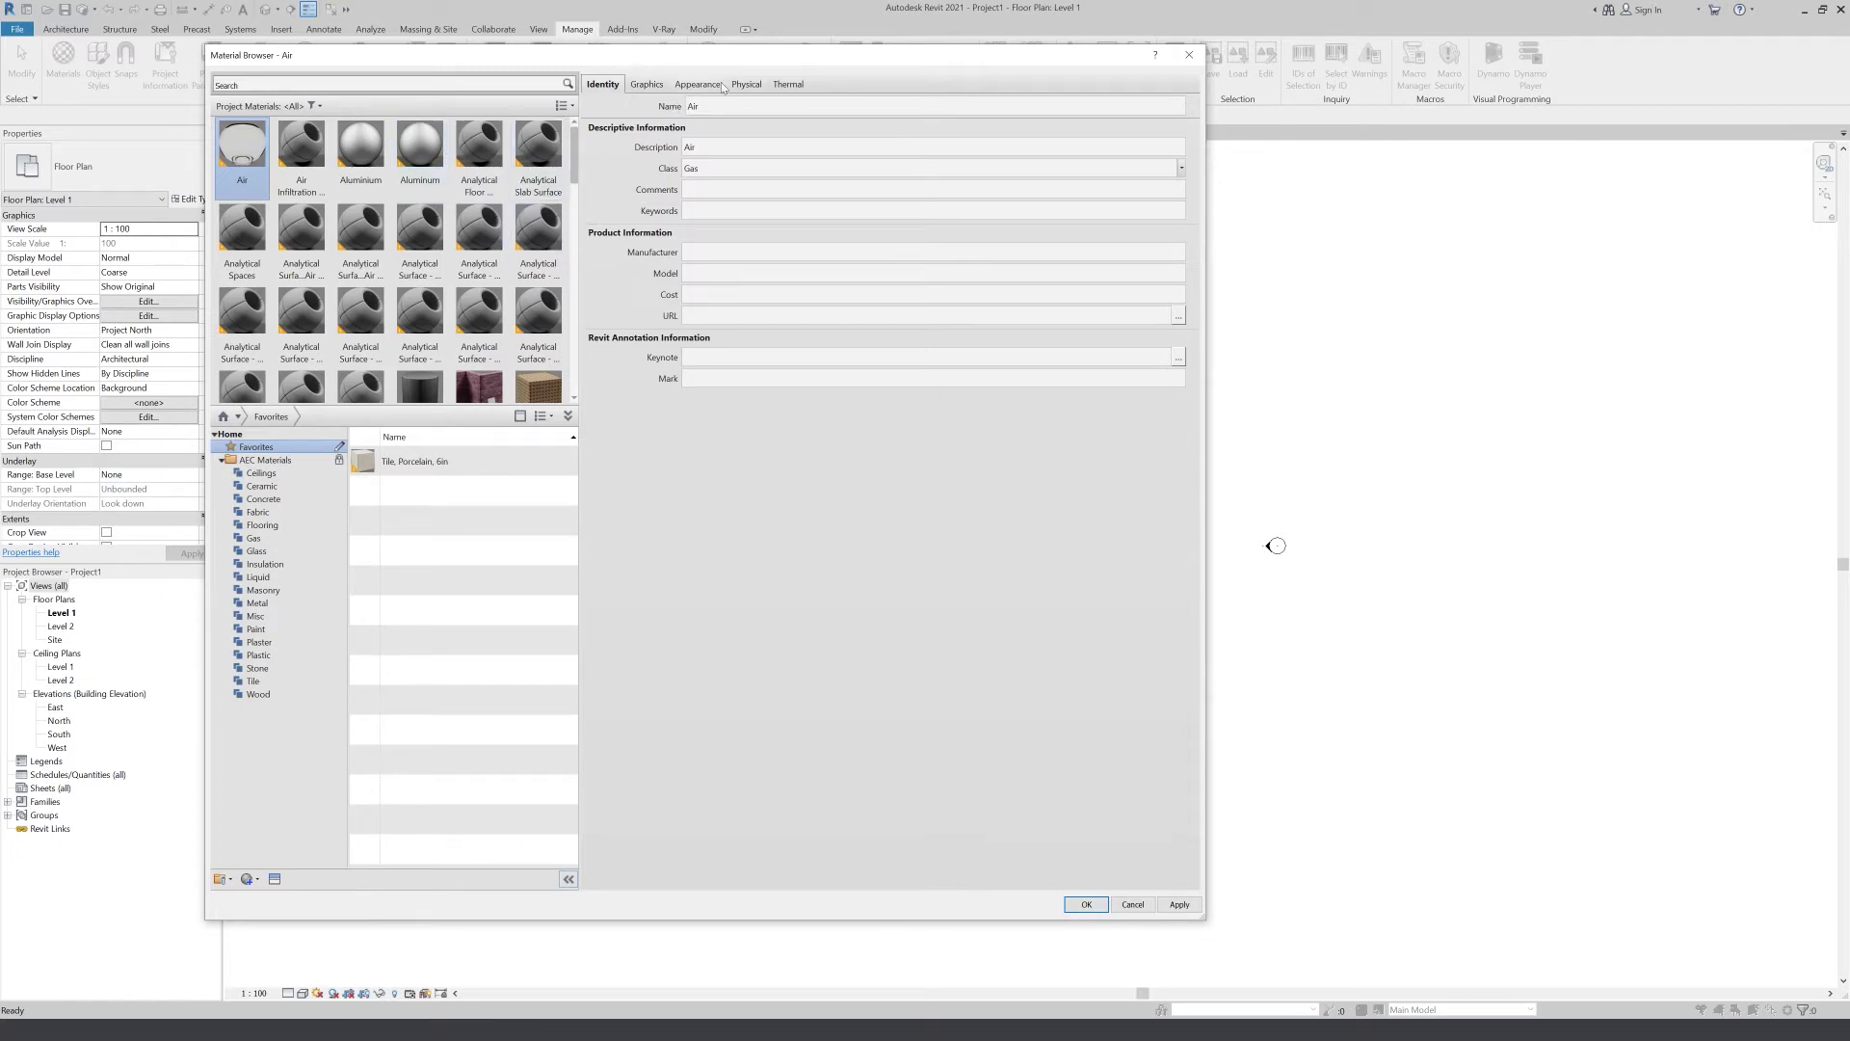
pyautogui.scroll(-2, 576, 183)
pyautogui.scroll(-1, 576, 186)
pyautogui.click(457, 337)
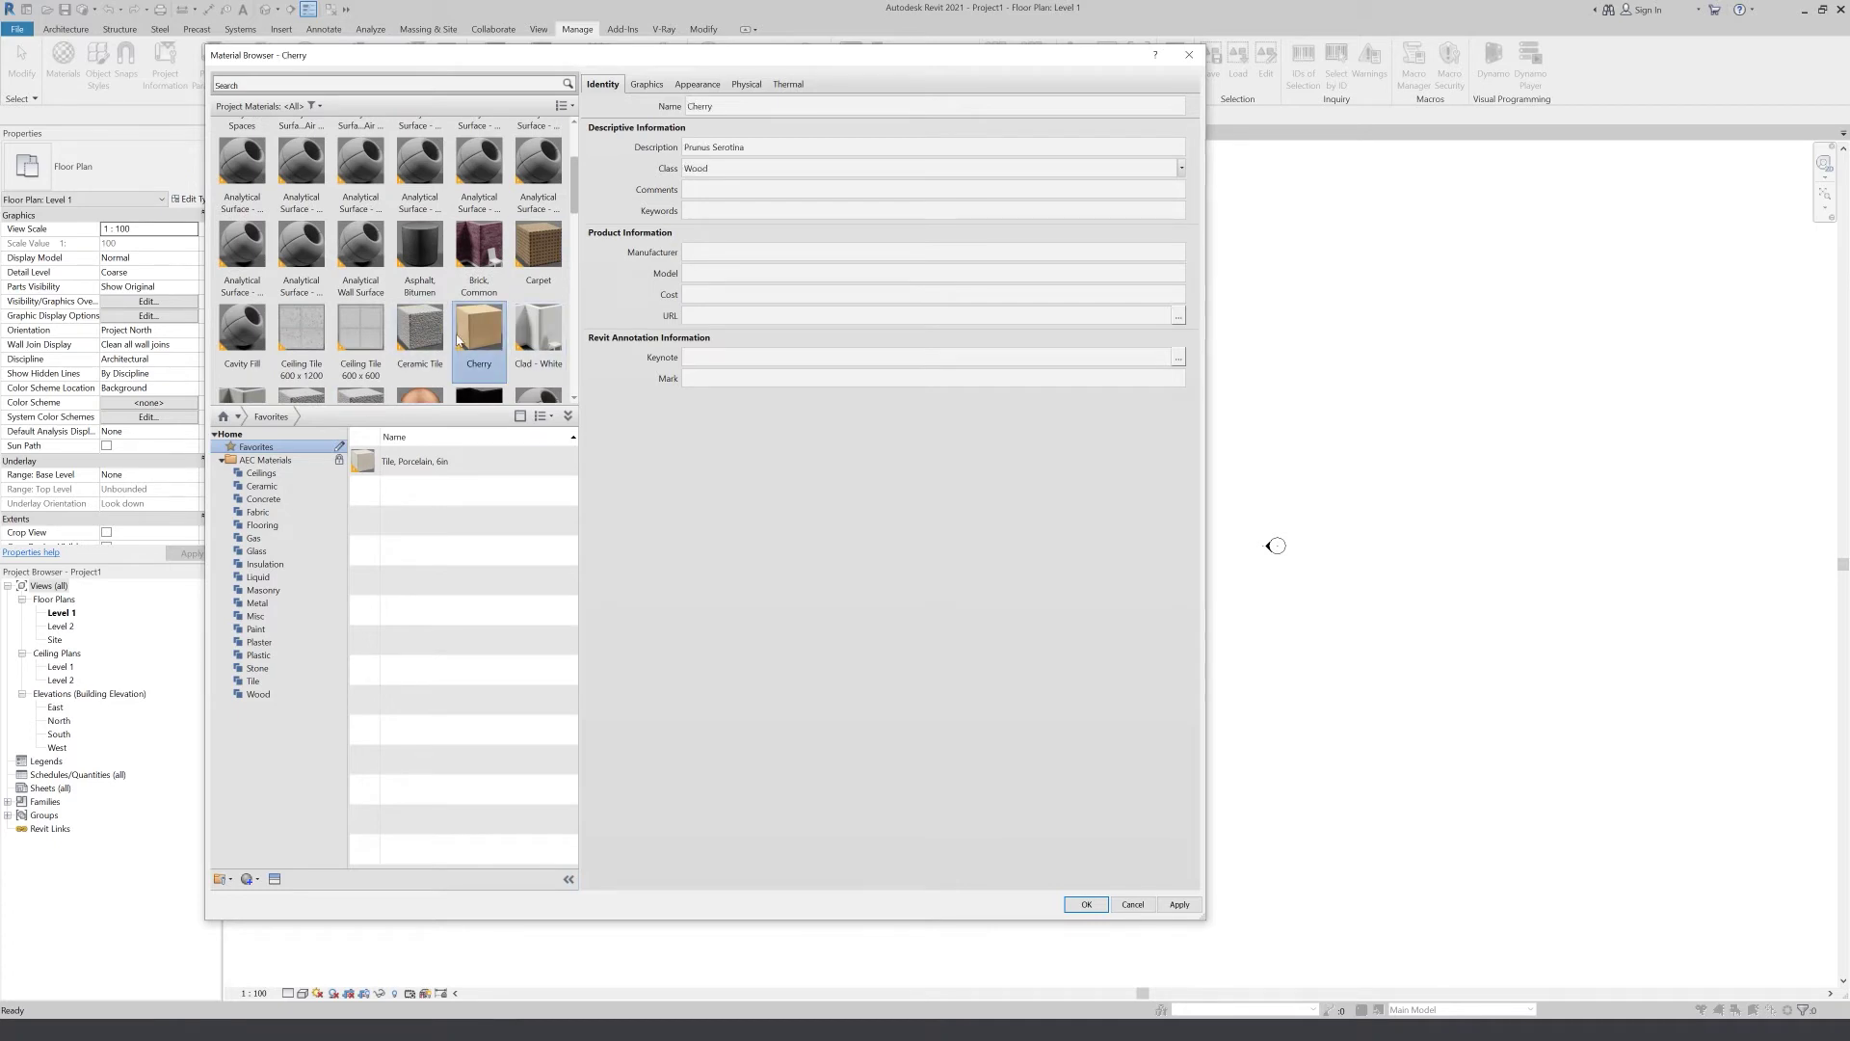
pyautogui.click(420, 332)
pyautogui.click(538, 248)
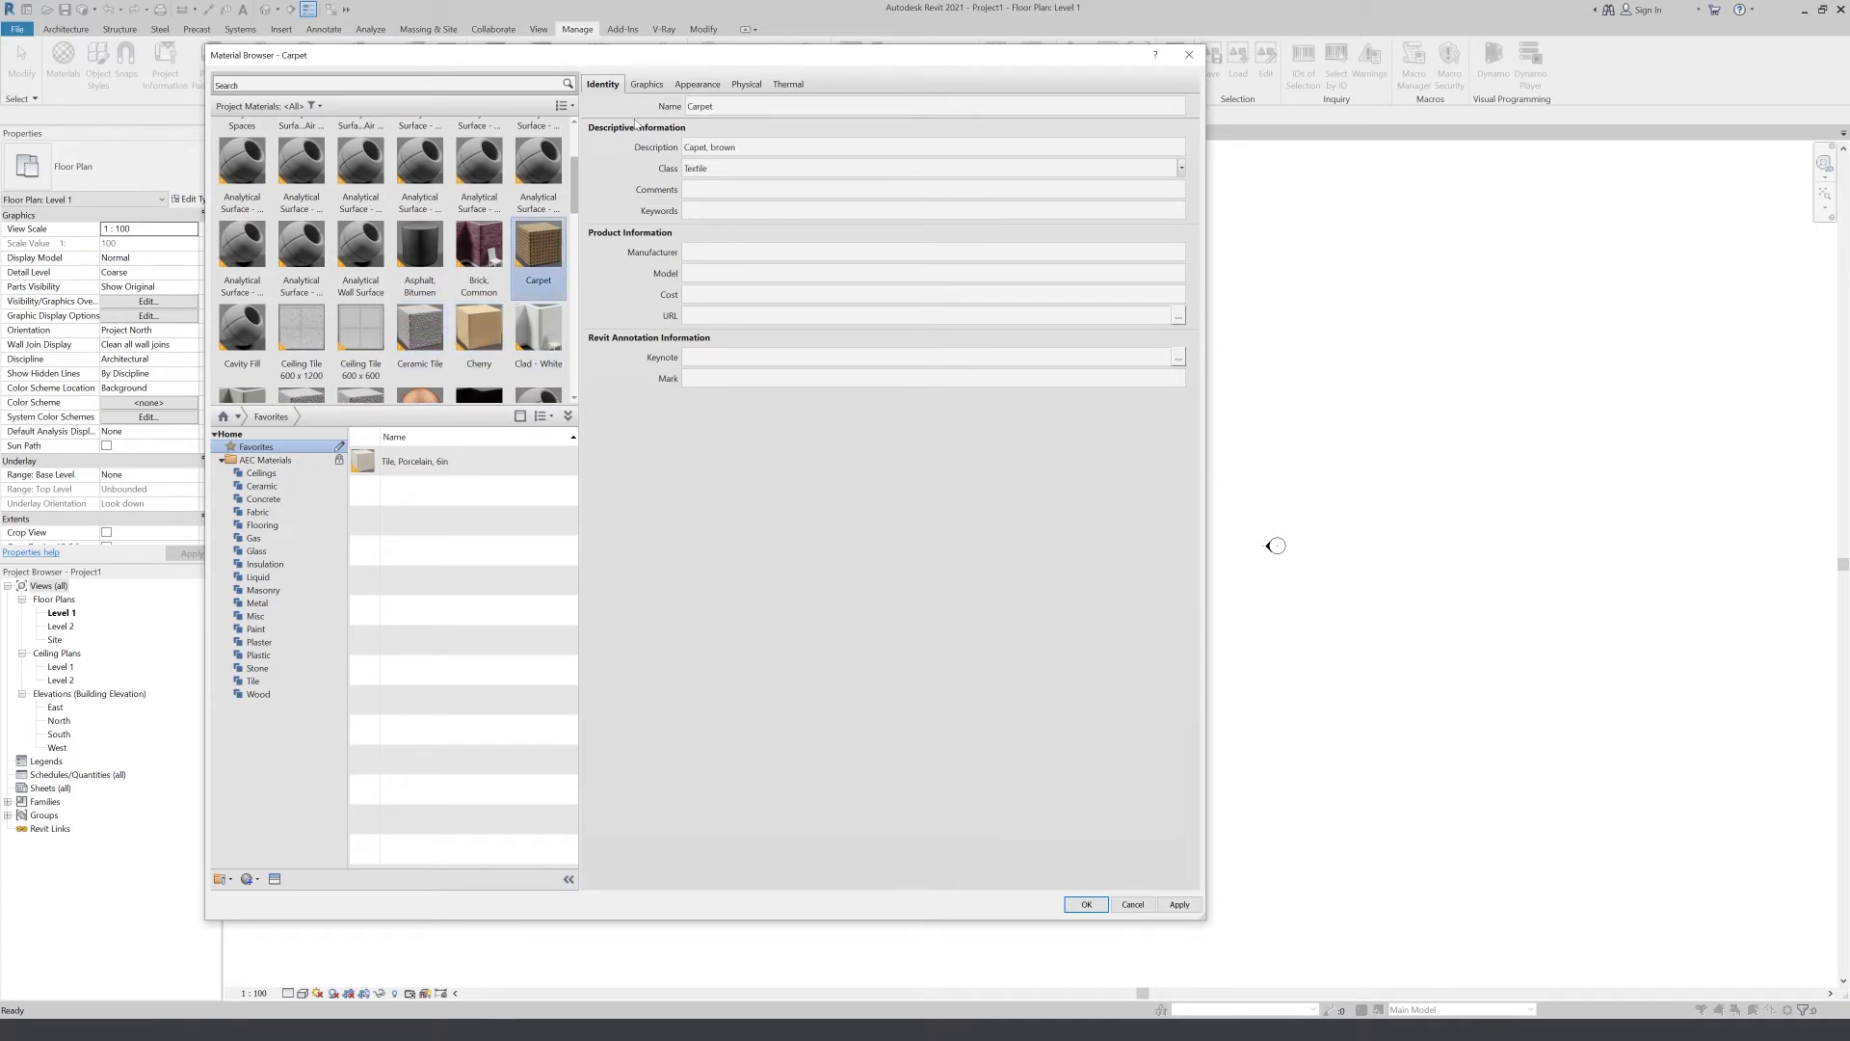
pyautogui.scroll(-2, 424, 290)
pyautogui.scroll(-2, 424, 289)
pyautogui.click(420, 352)
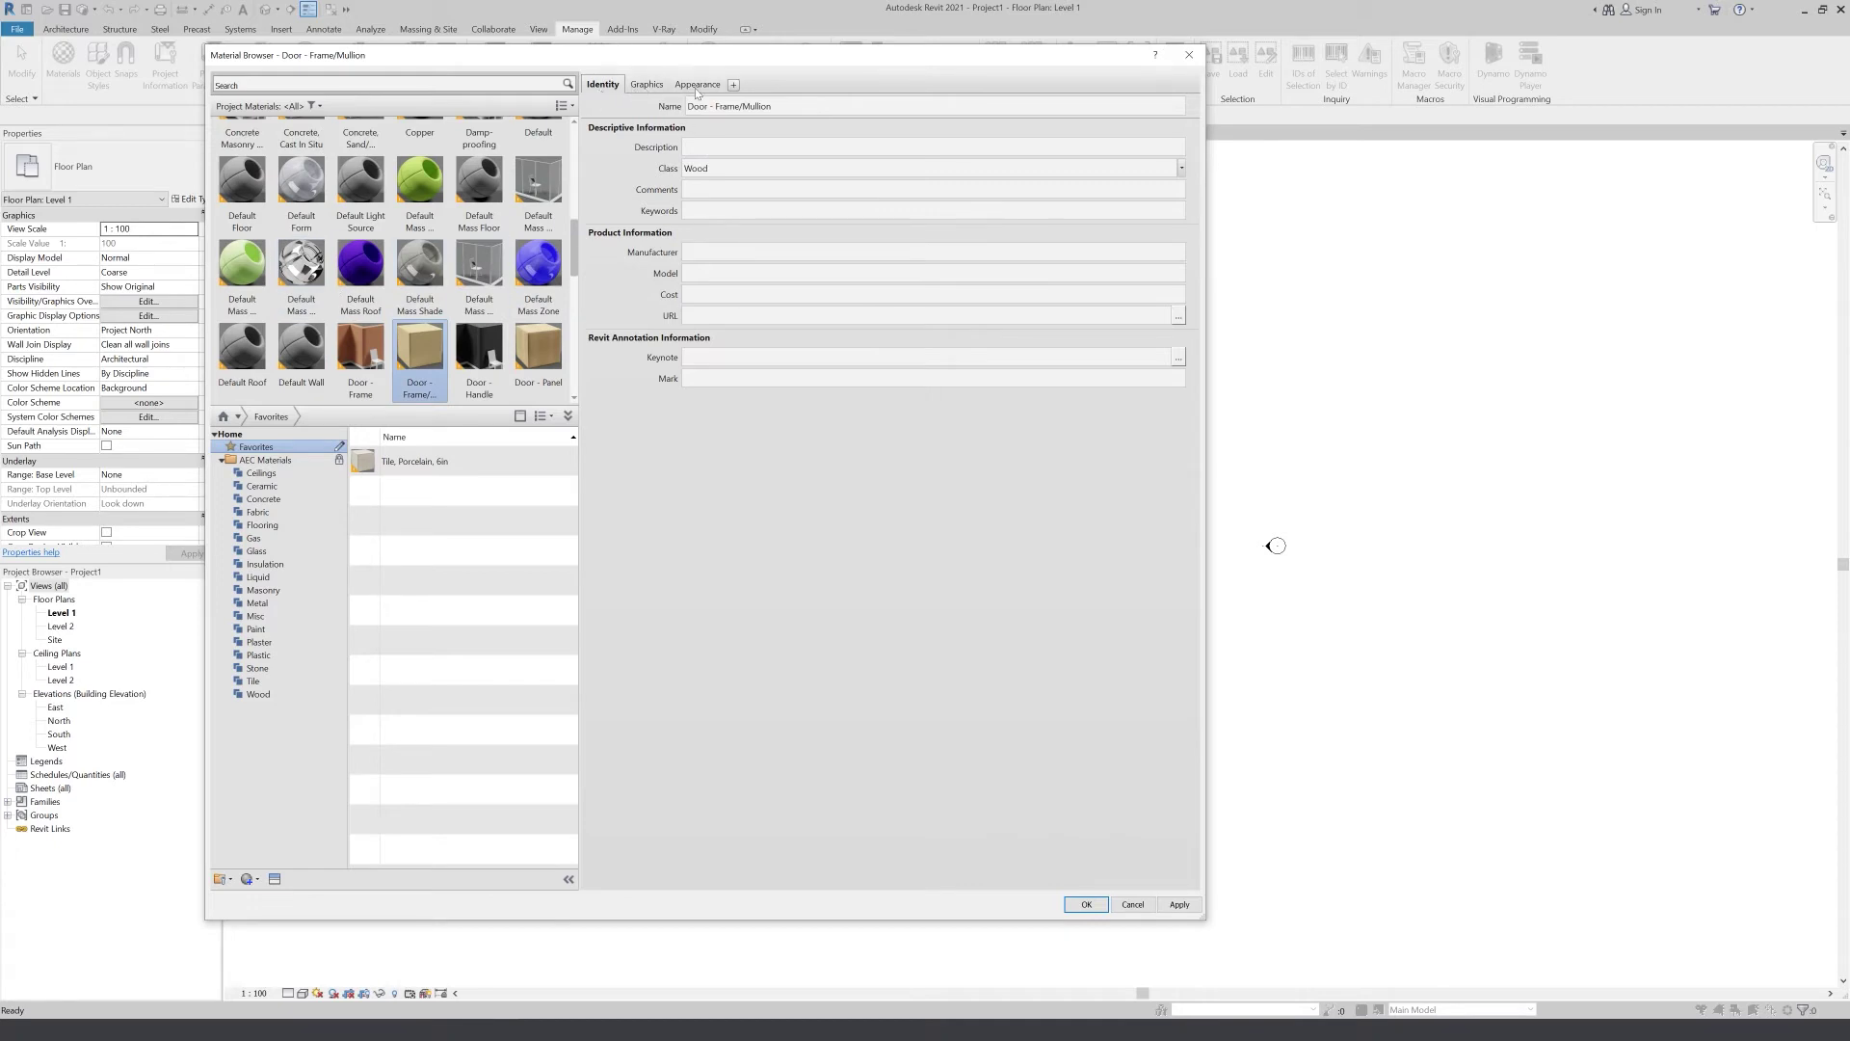
# Check the addable property sets, then select Cherry to show Prunus Serotina, class Wood
pyautogui.click(733, 85)
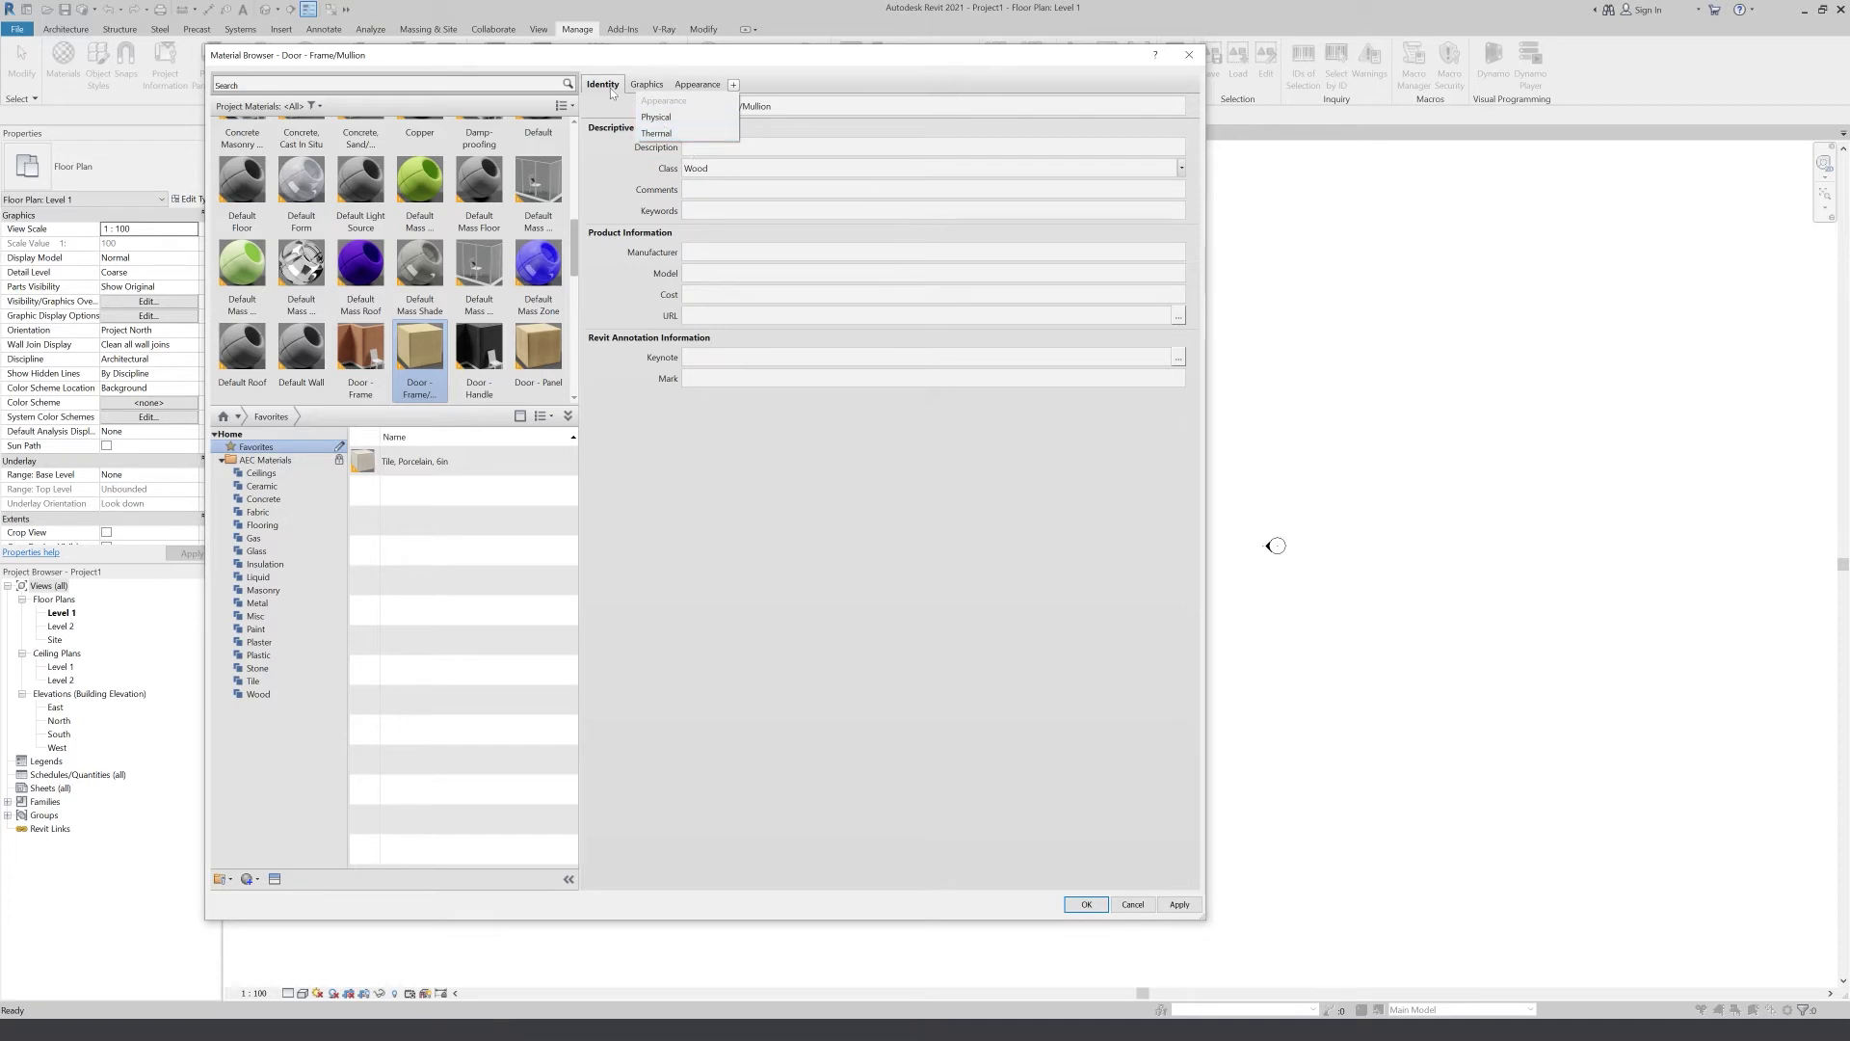
pyautogui.moveTo(573, 251); pyautogui.dragTo(575, 145)
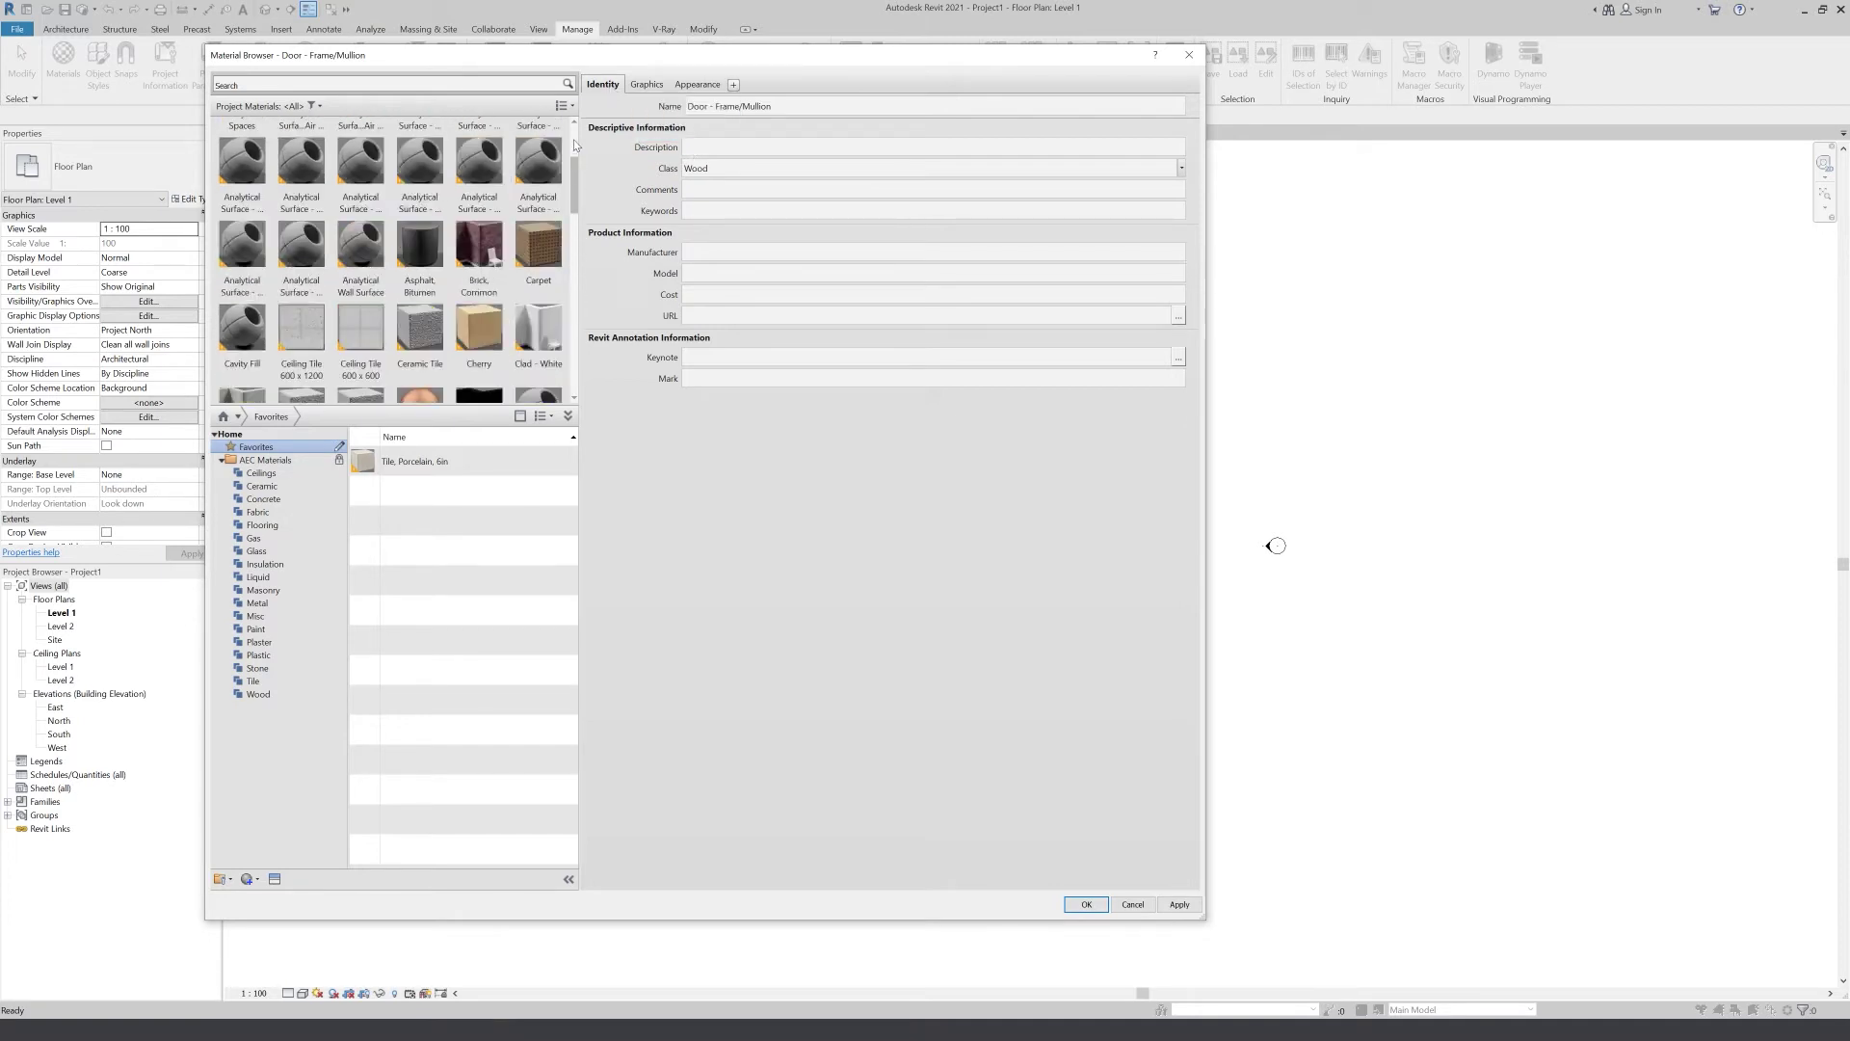
pyautogui.scroll(-2, 578, 157)
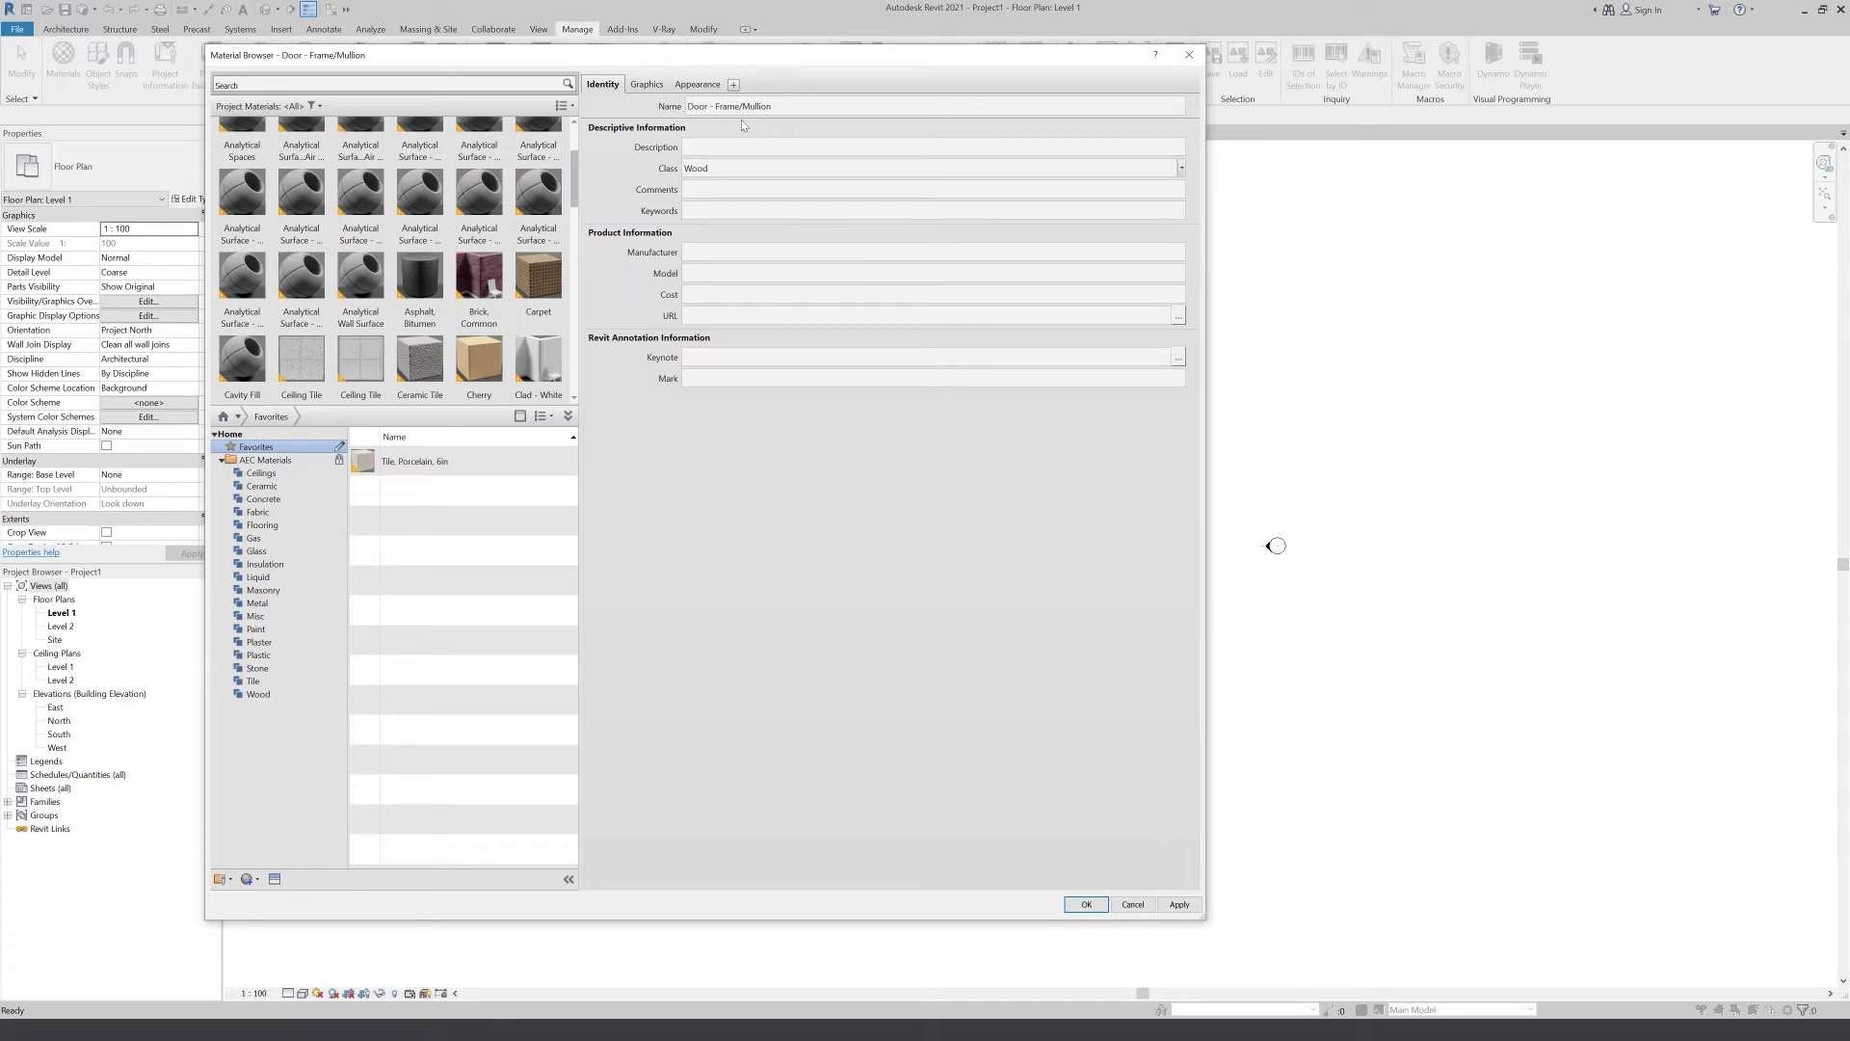
pyautogui.click(479, 361)
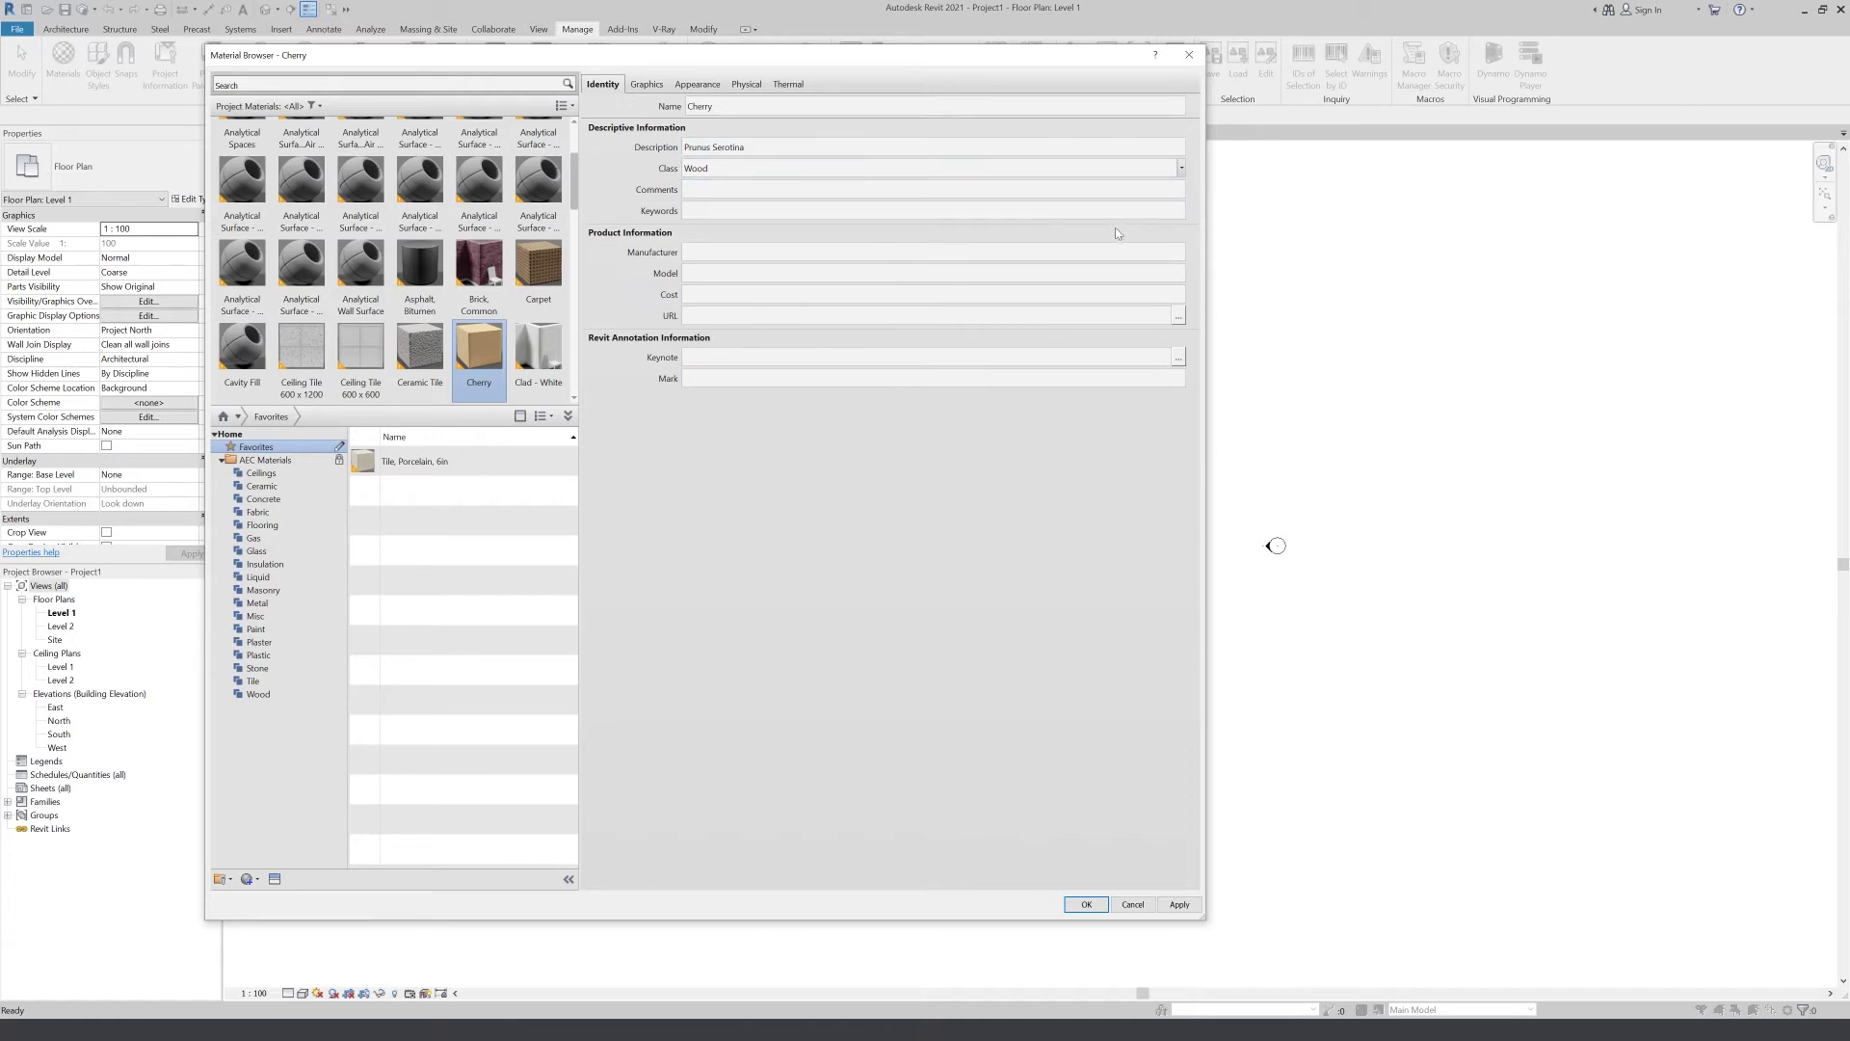
# Keep Cherry's class as Wood and its keynote empty, then view its Graphics settings
pyautogui.click(1181, 169)
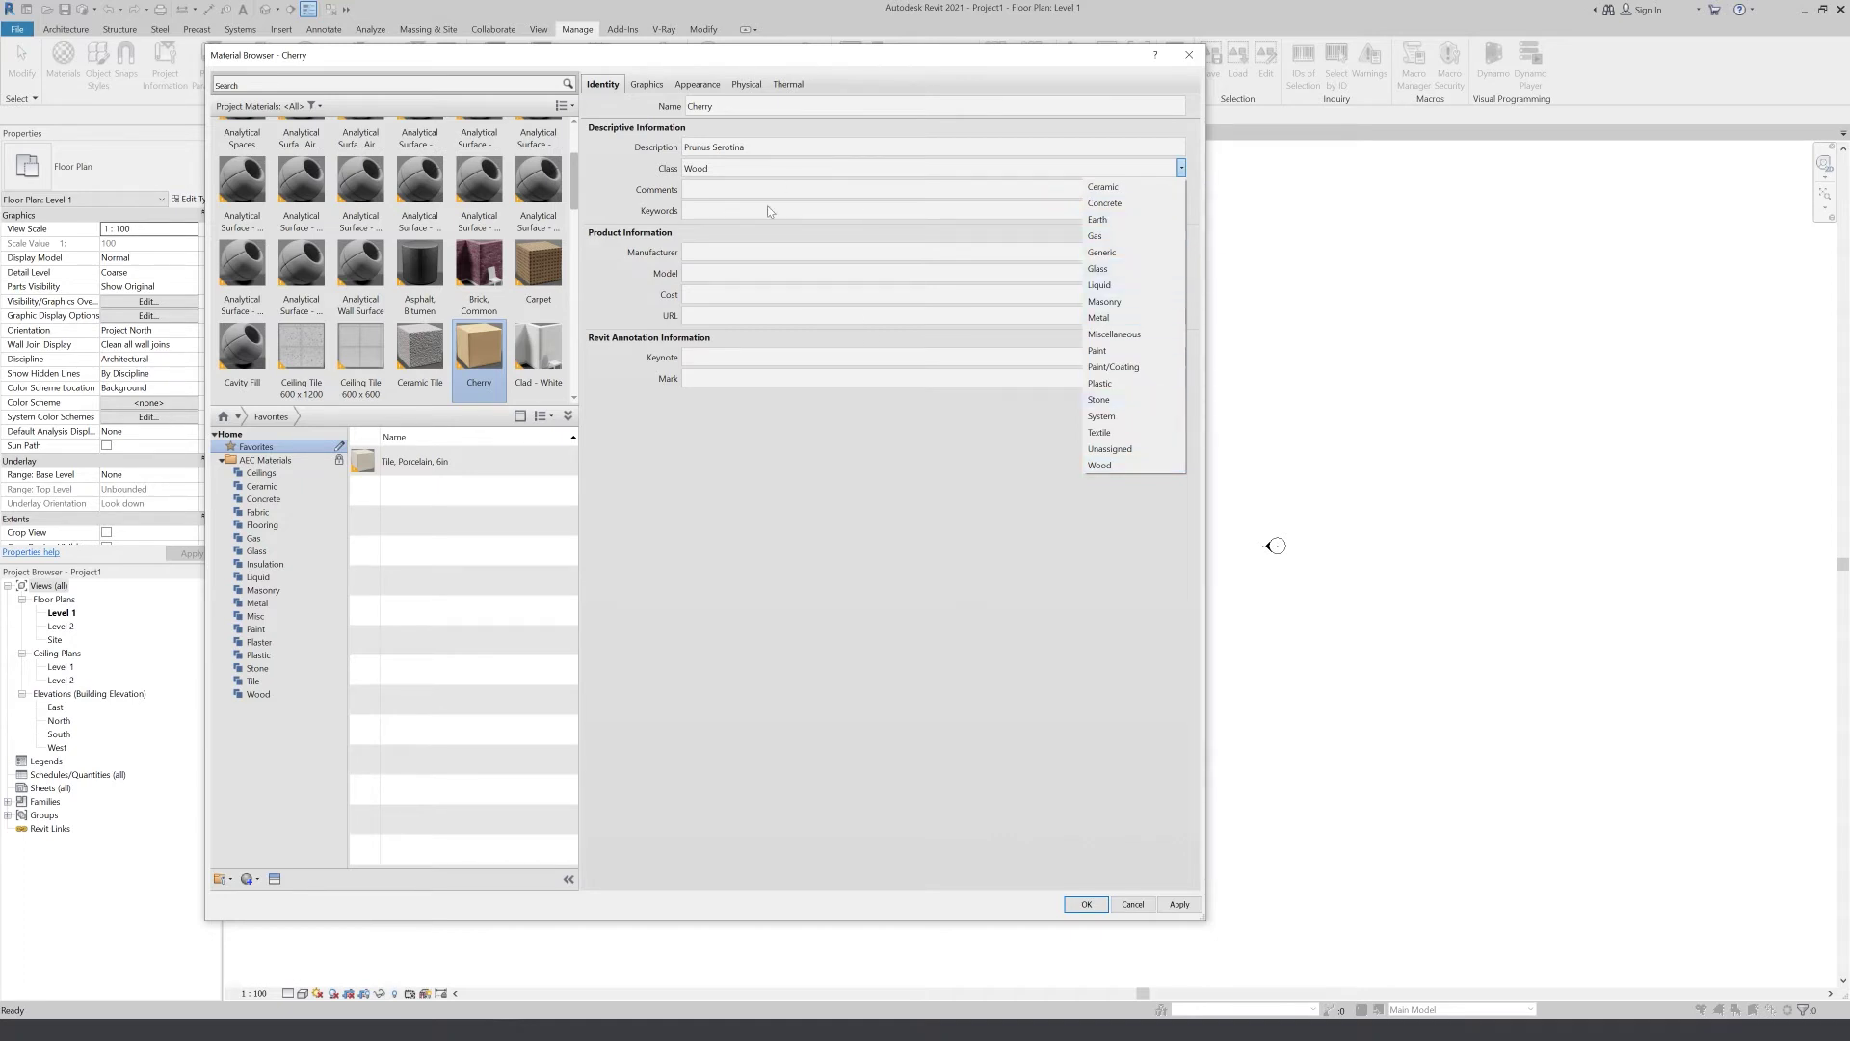
pyautogui.click(628, 189)
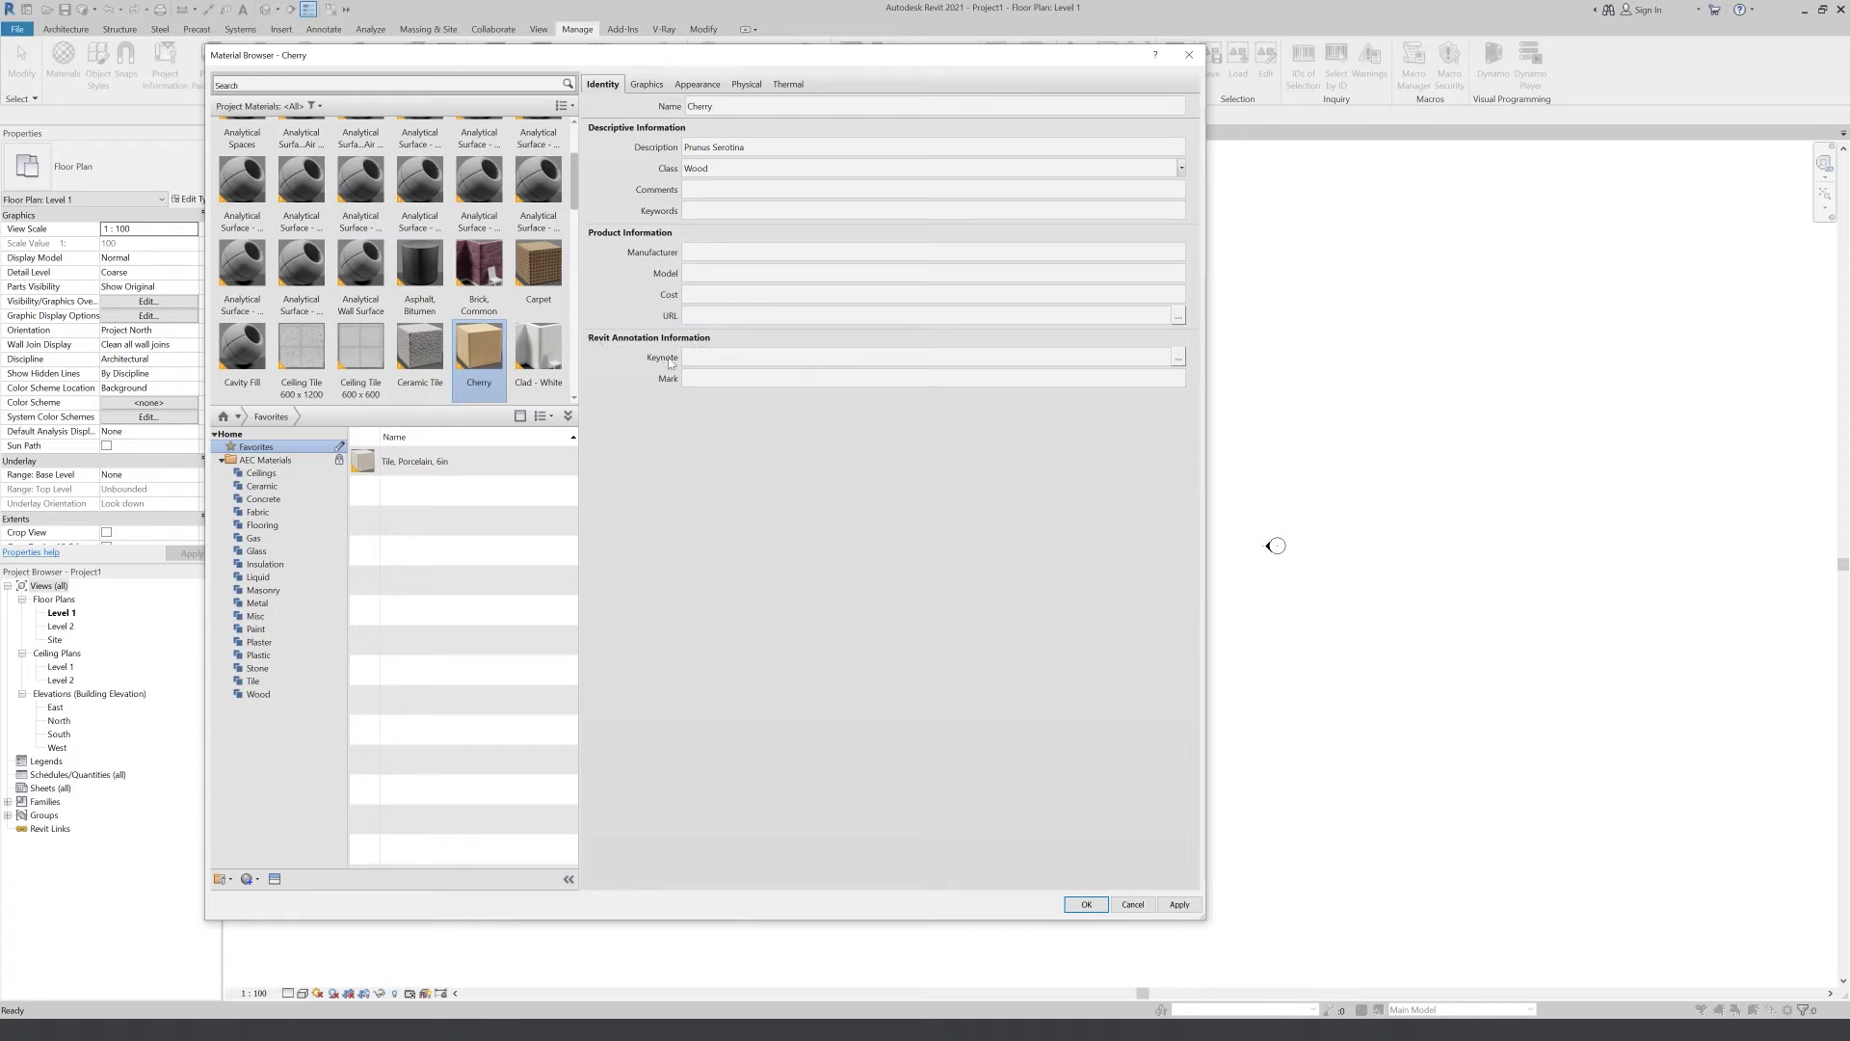
pyautogui.click(1178, 357)
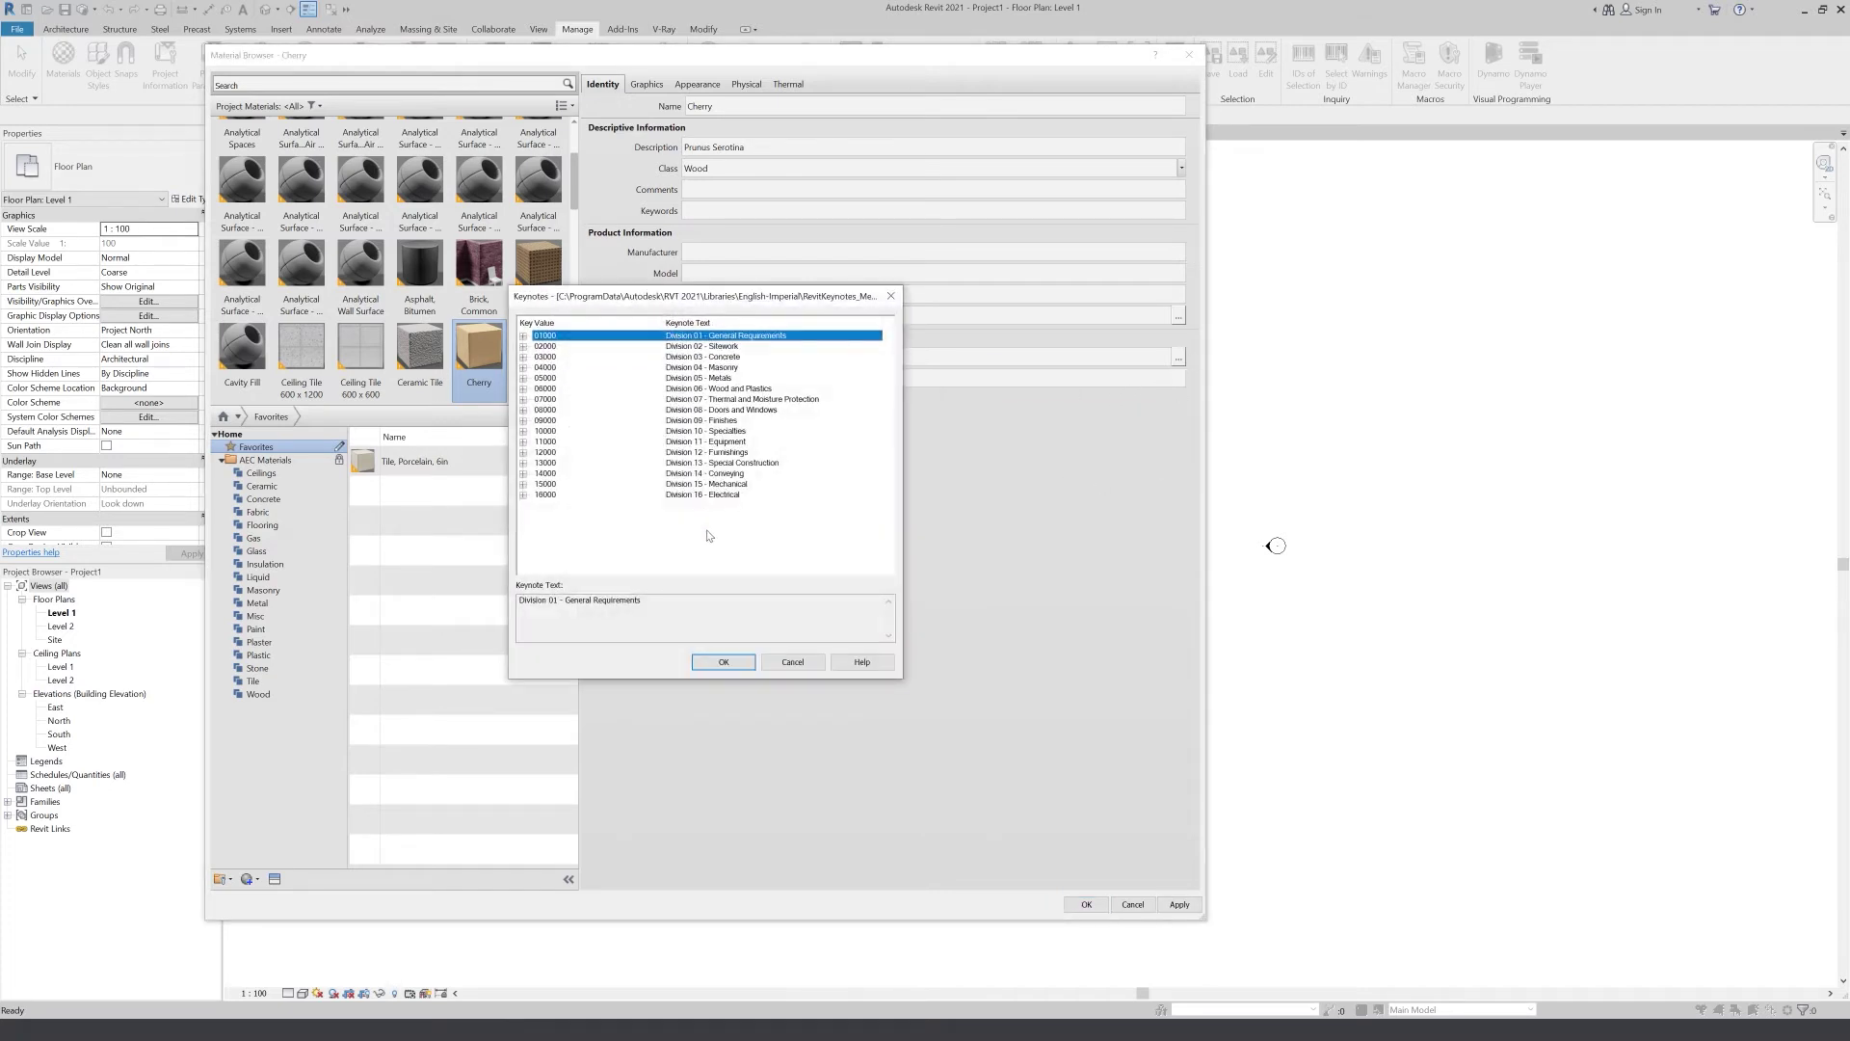
pyautogui.click(800, 665)
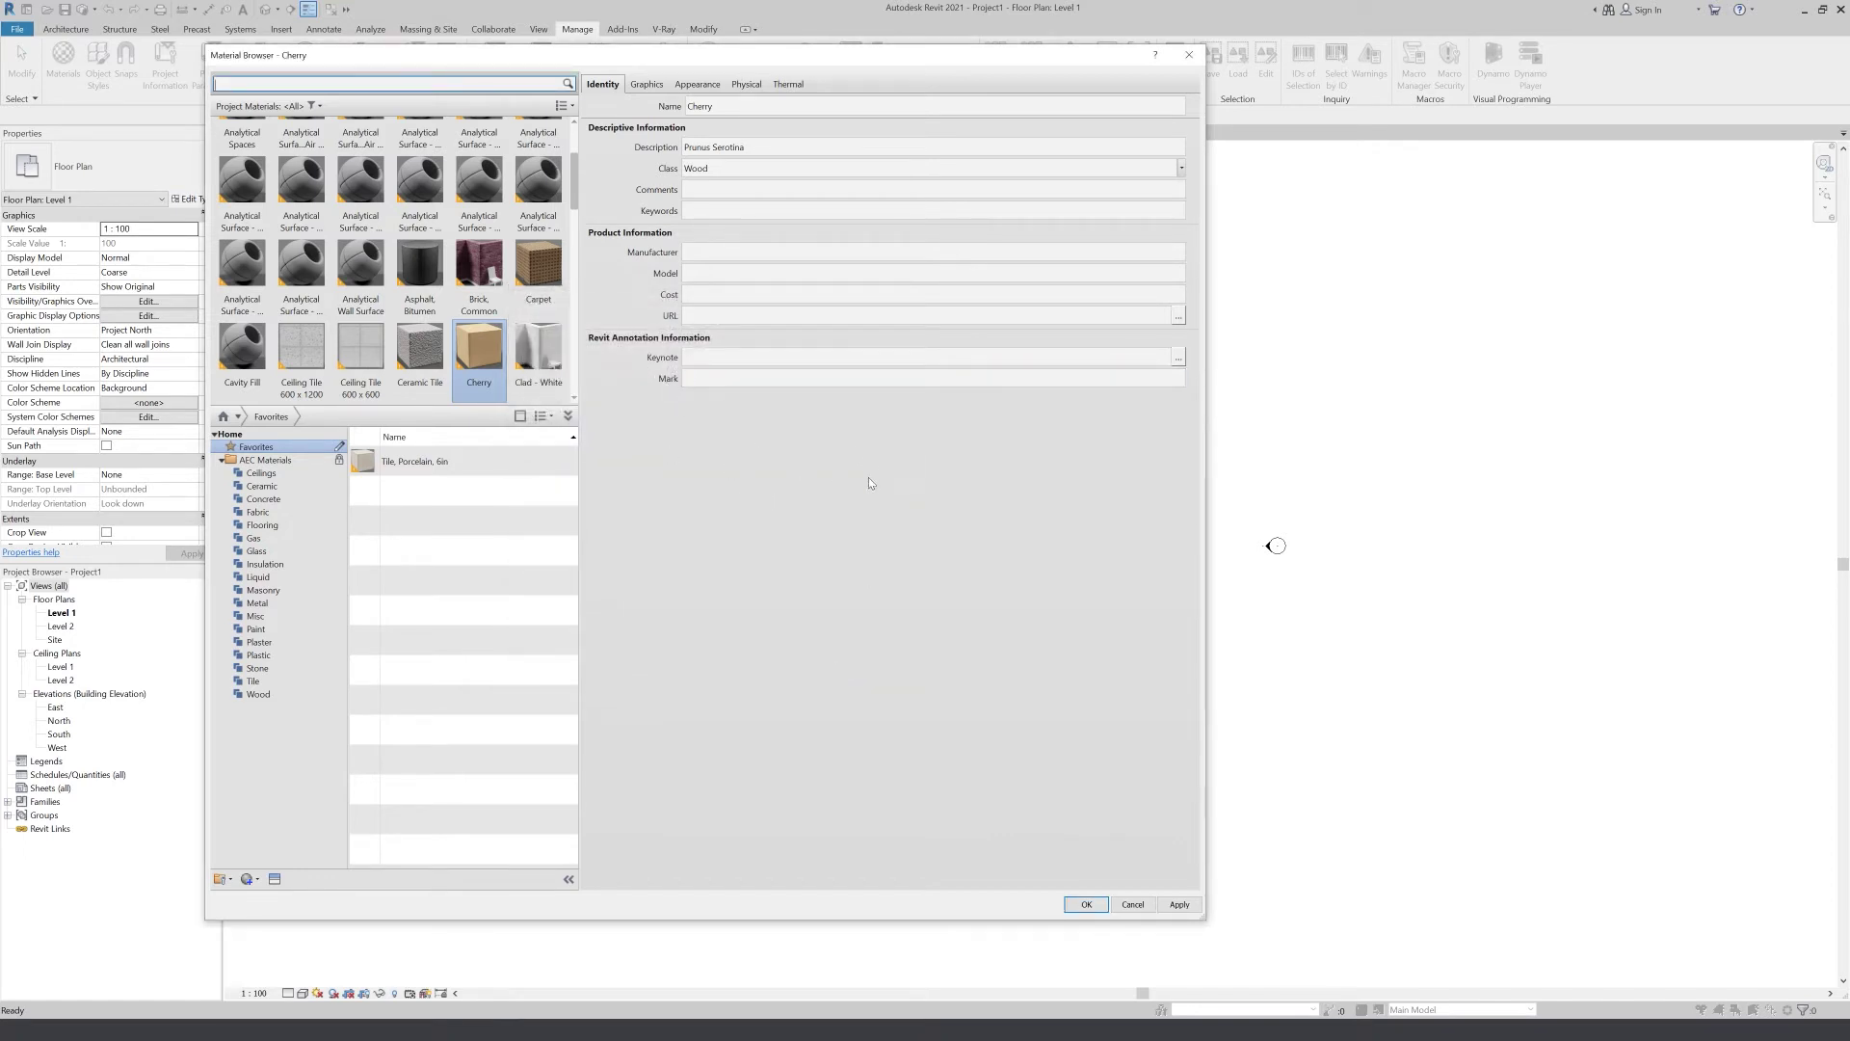
pyautogui.click(659, 86)
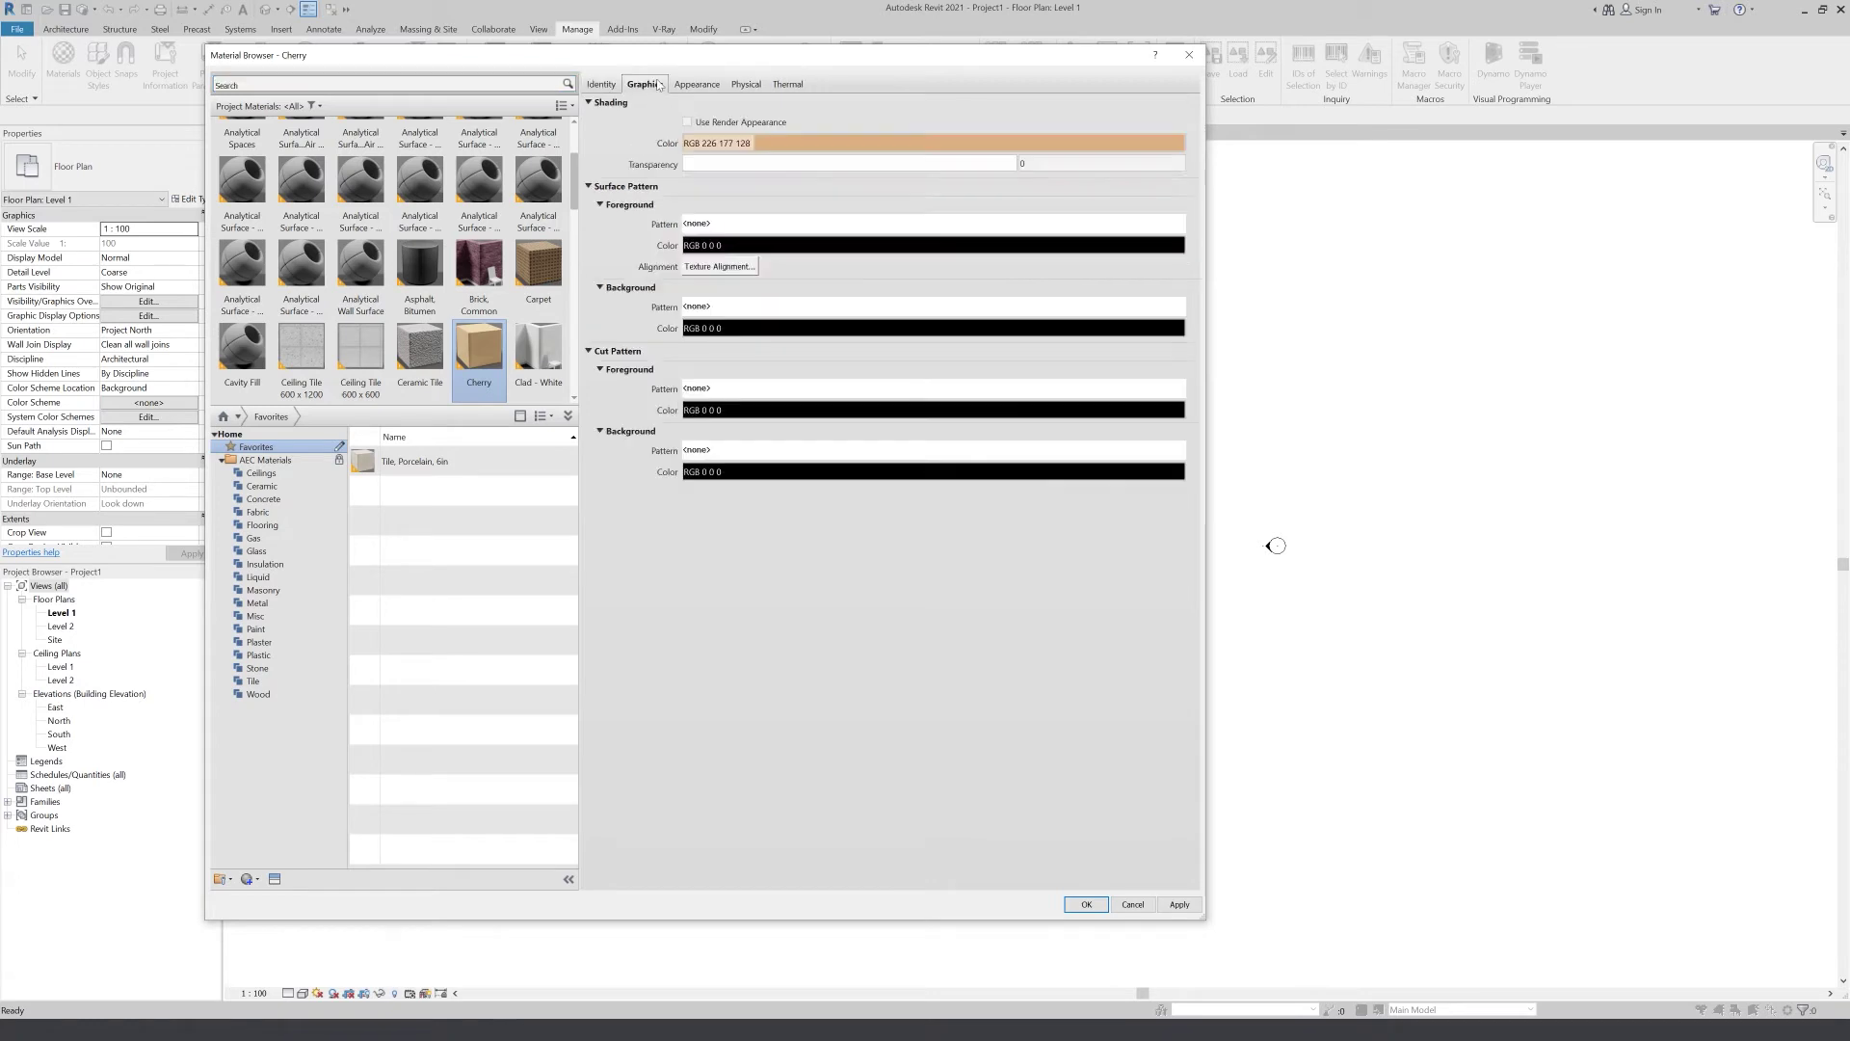
pyautogui.scroll(1, 453, 231)
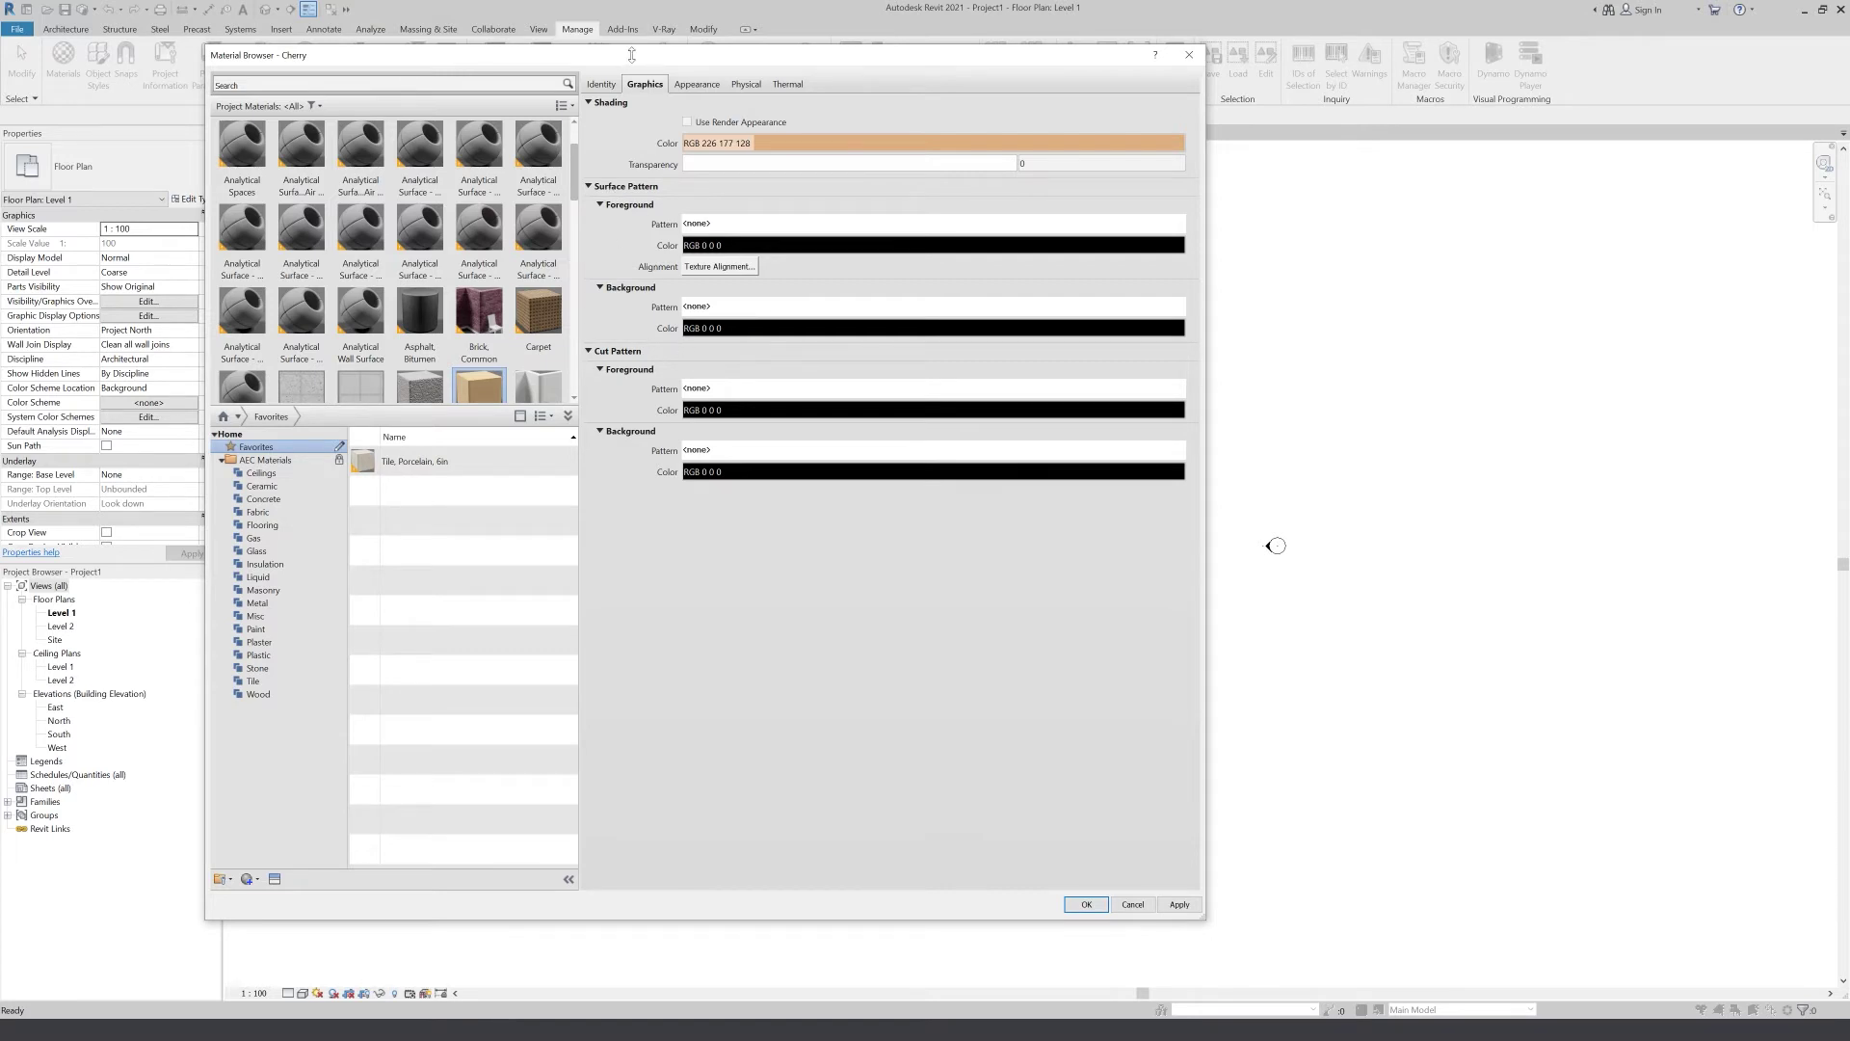
pyautogui.click(795, 143)
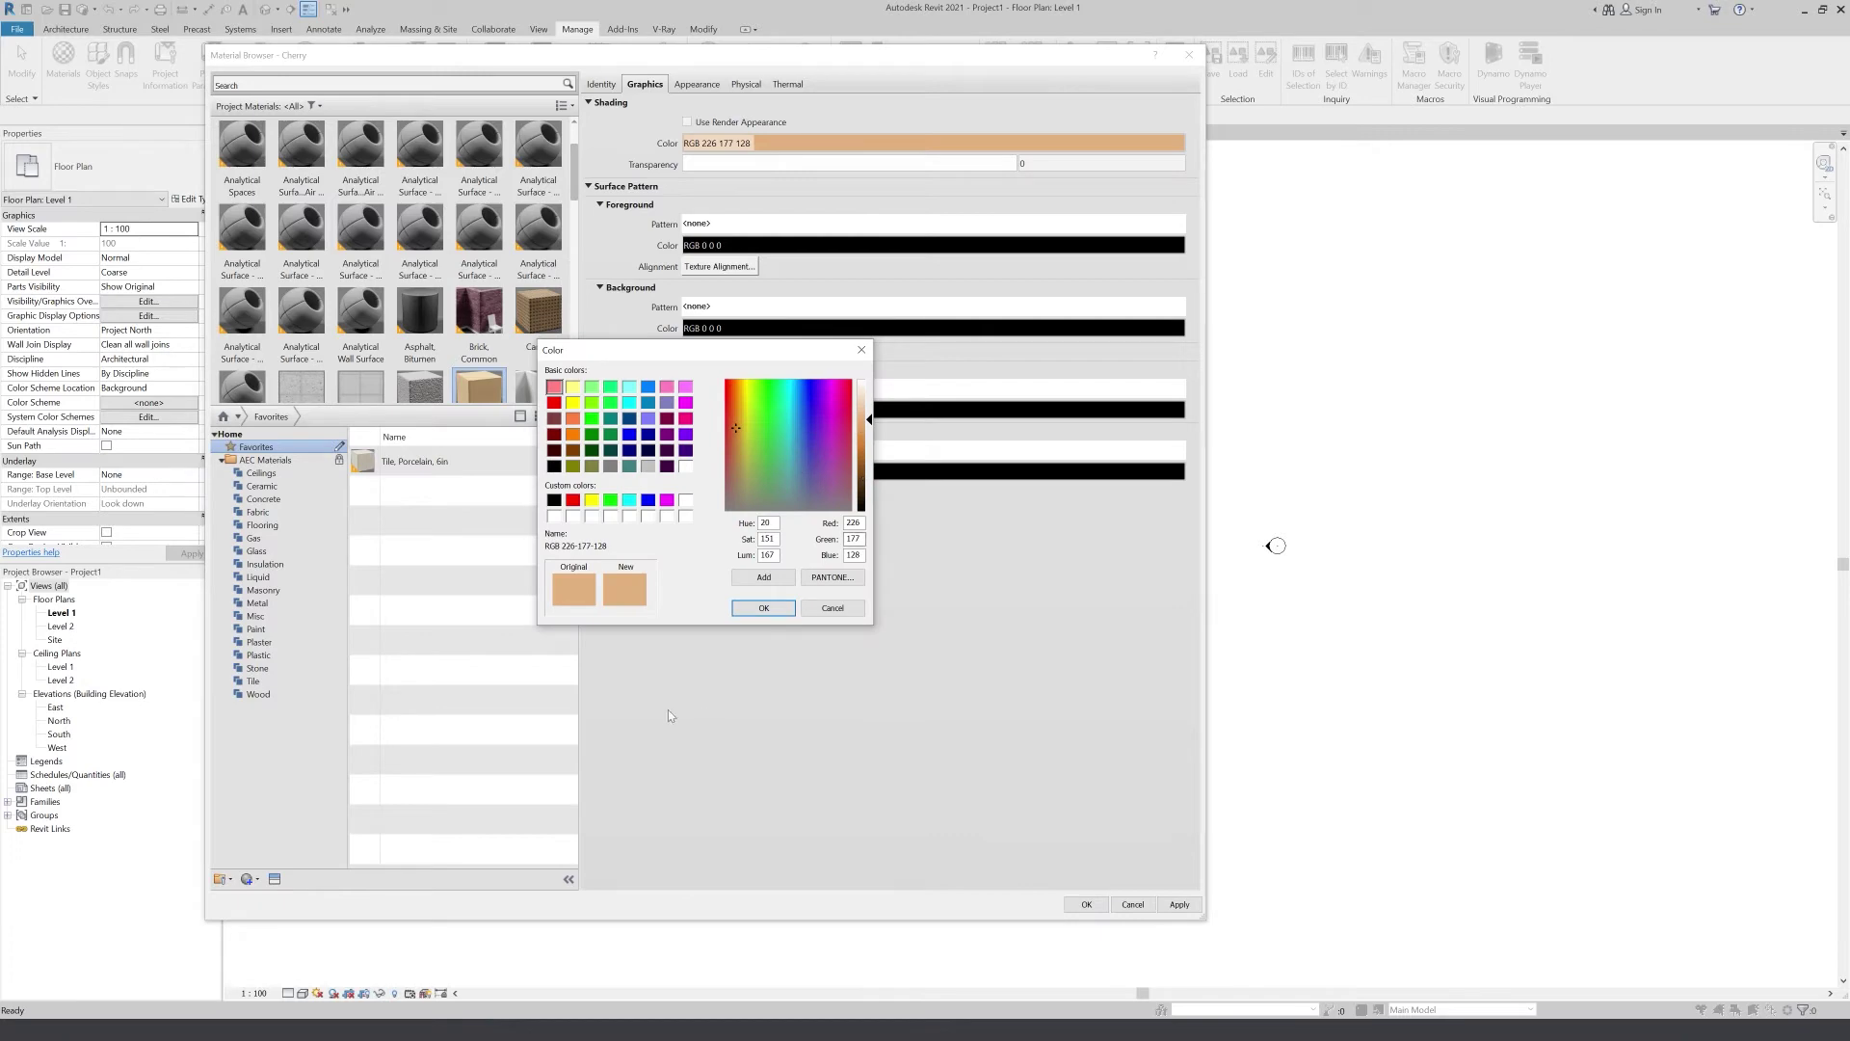
pyautogui.click(832, 576)
pyautogui.moveTo(979, 649); pyautogui.dragTo(1270, 653)
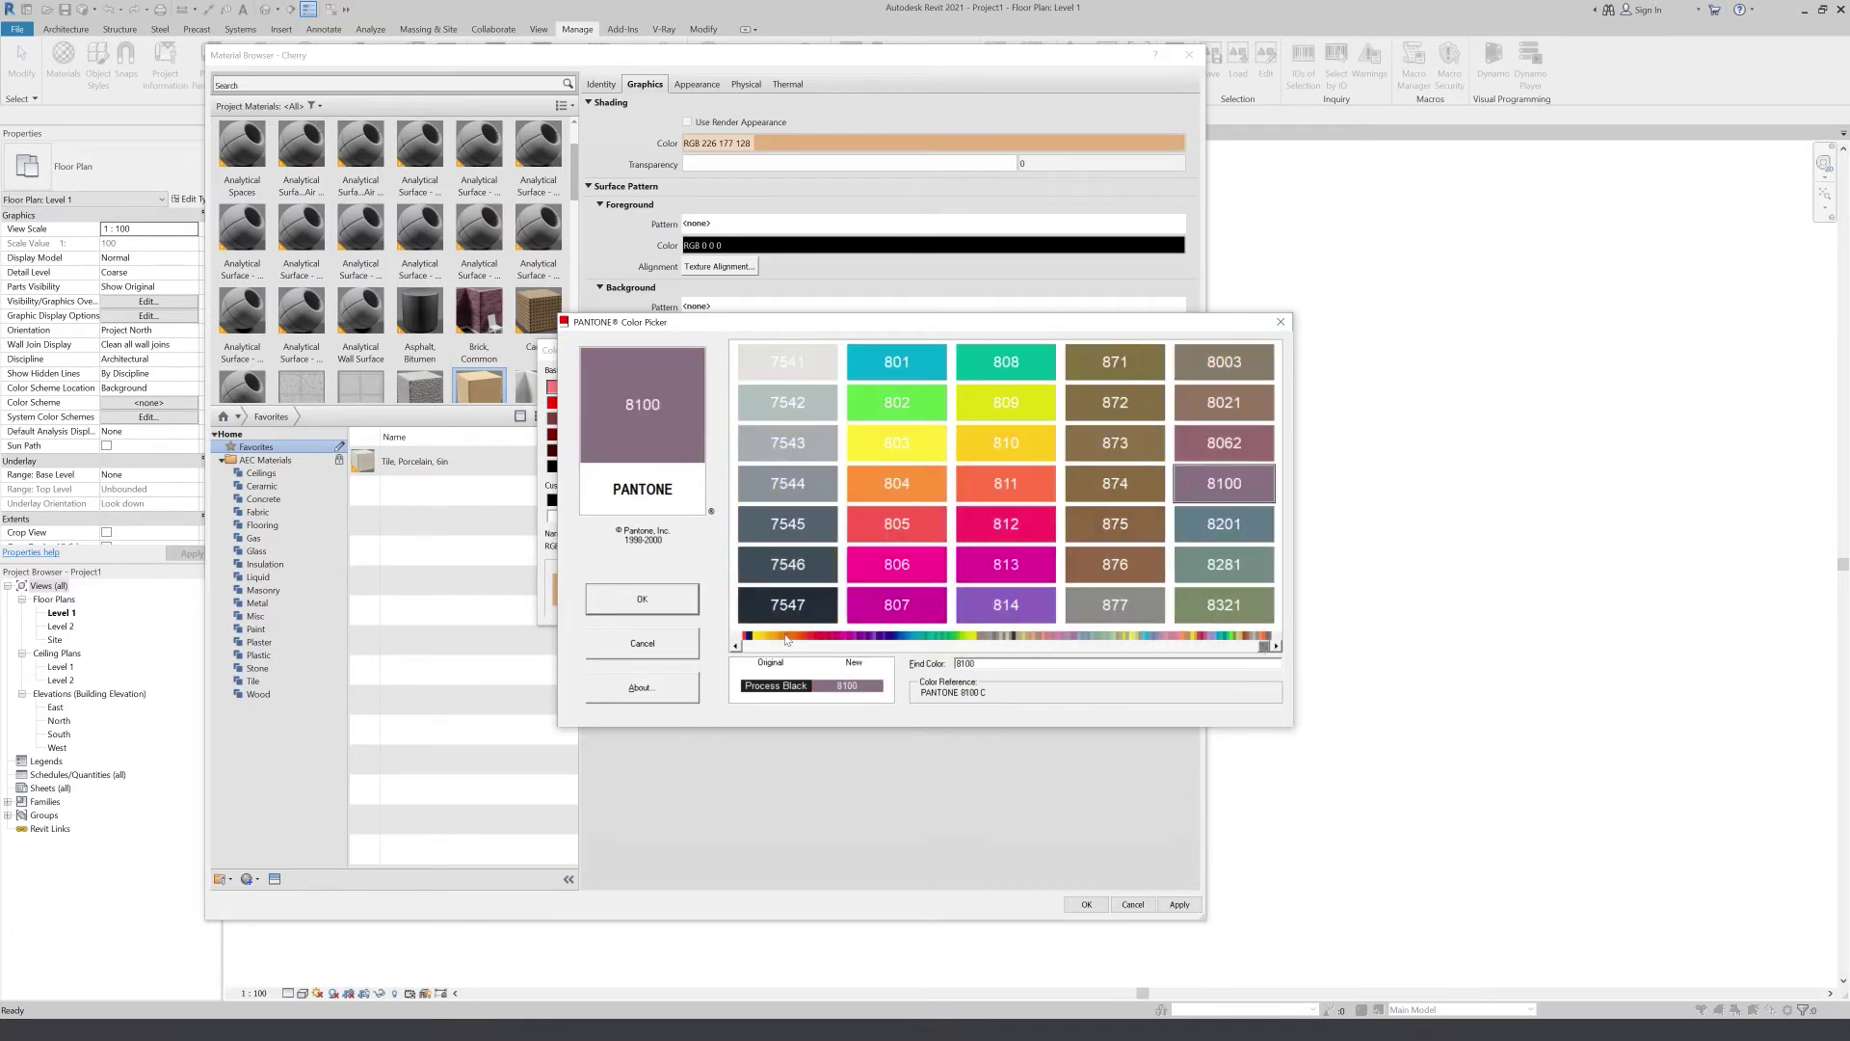
pyautogui.click(676, 639)
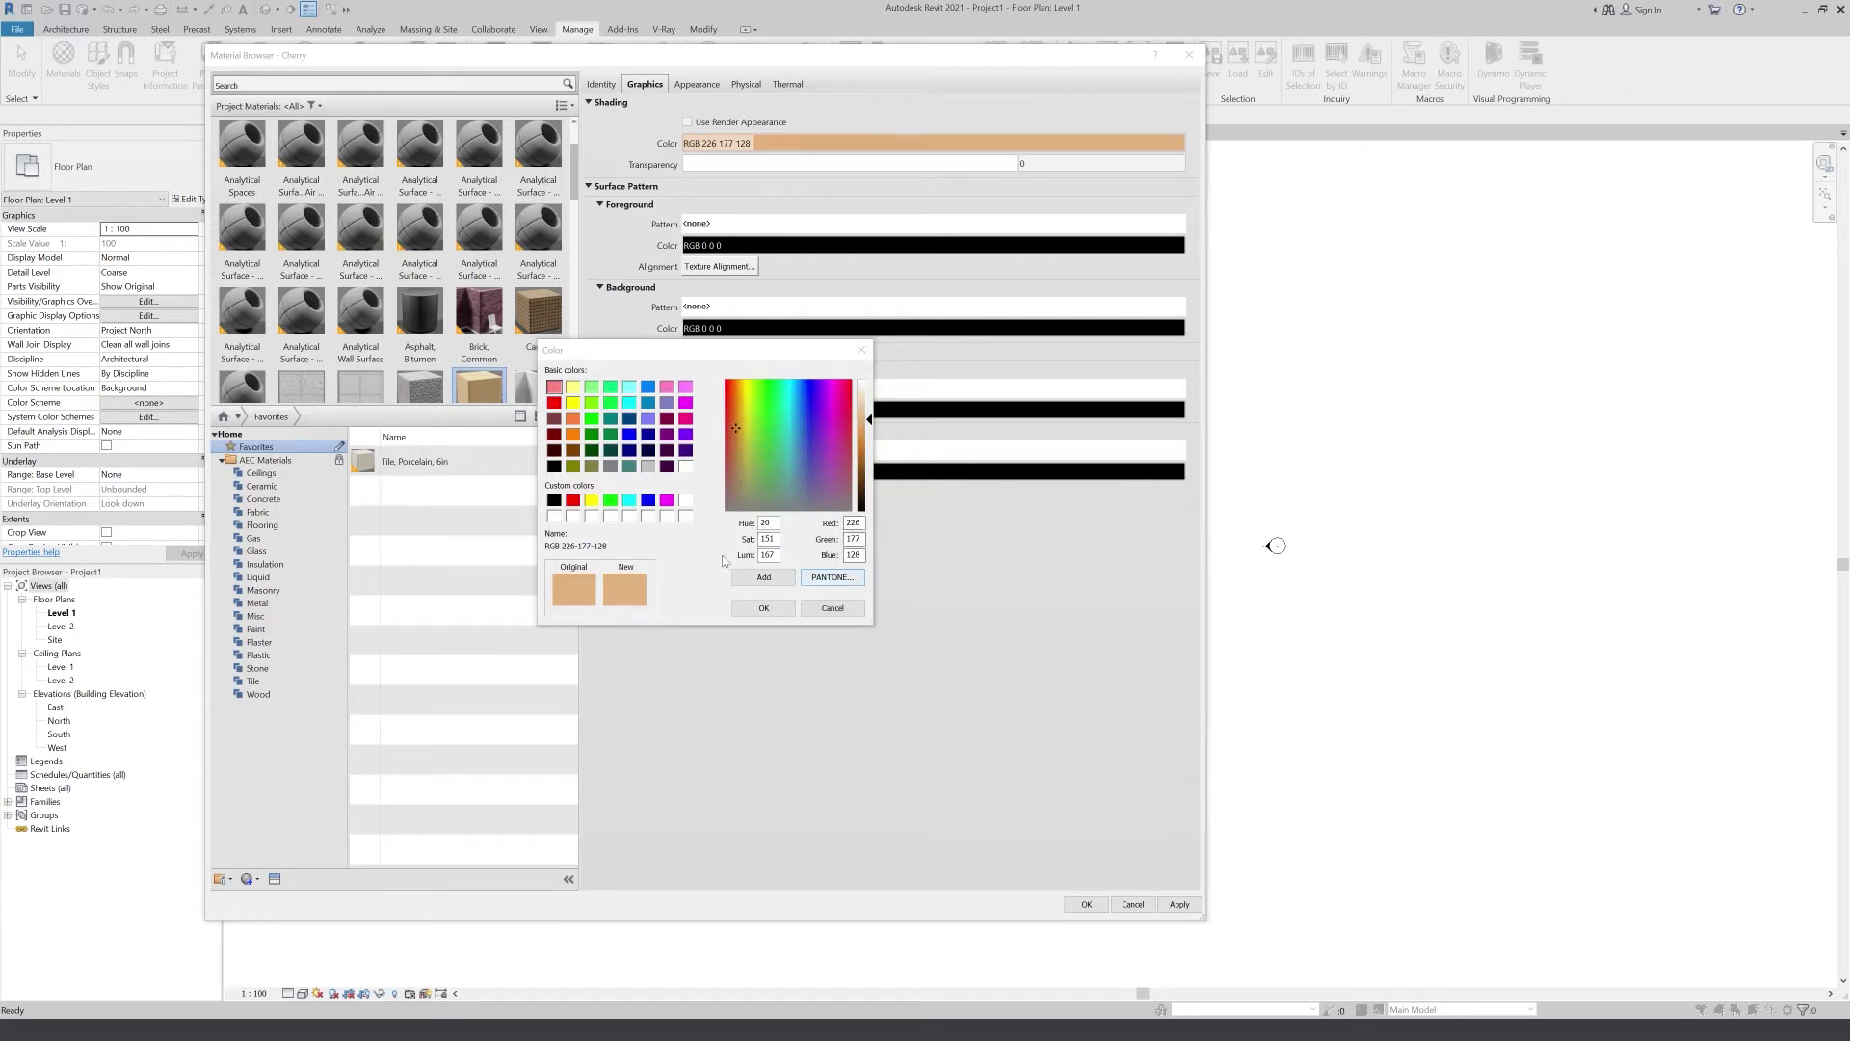
pyautogui.click(832, 607)
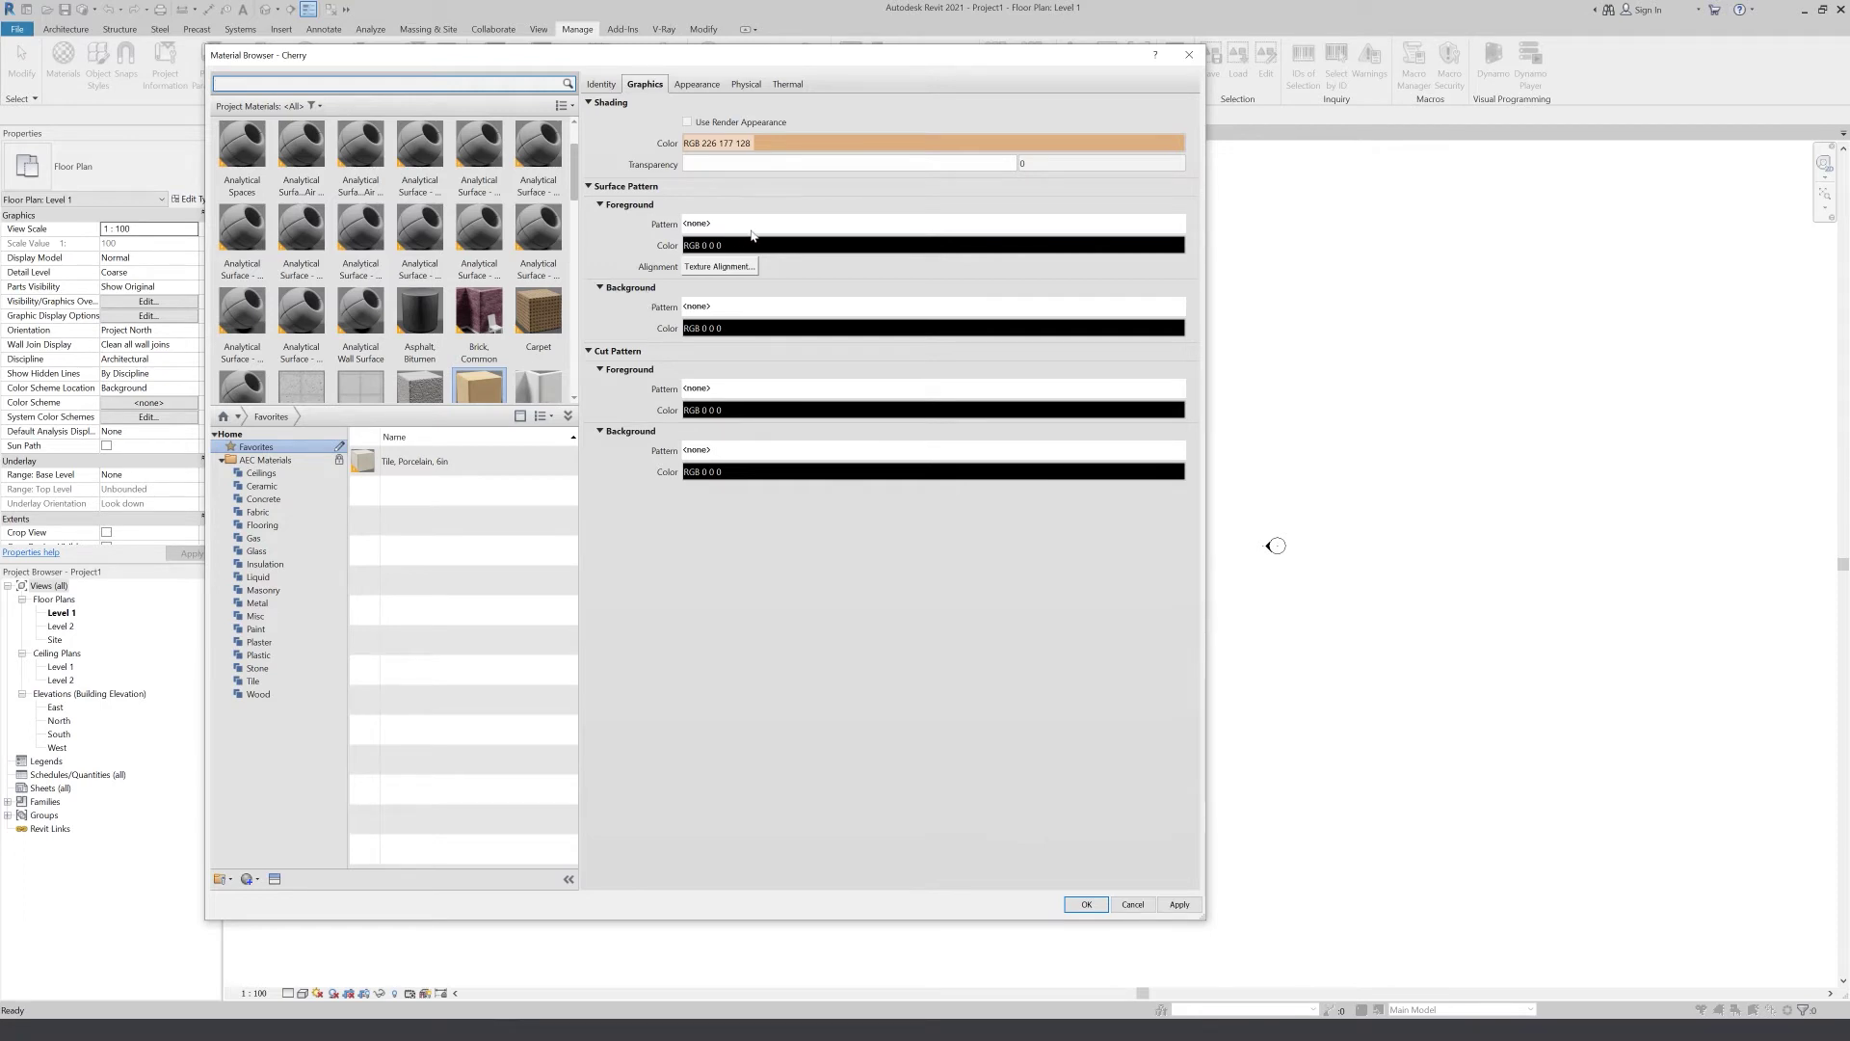
pyautogui.click(769, 224)
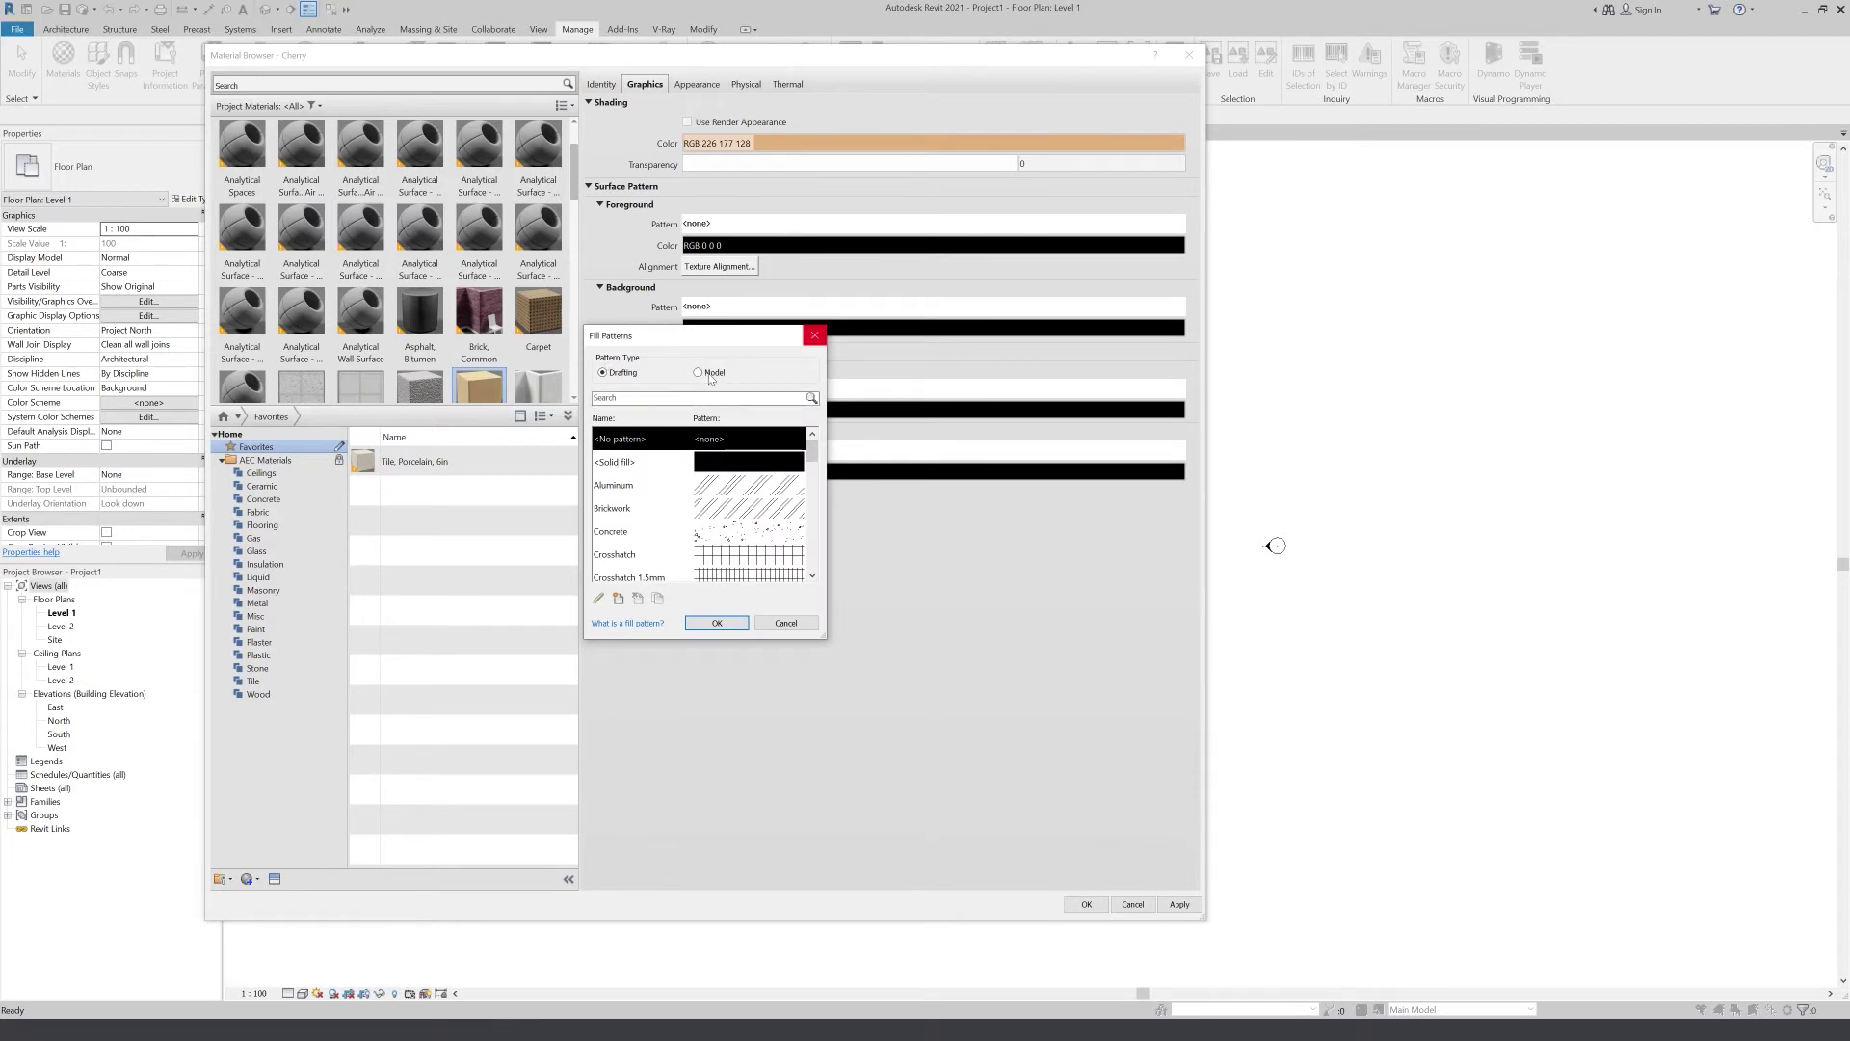
pyautogui.moveTo(810, 457); pyautogui.dragTo(811, 549)
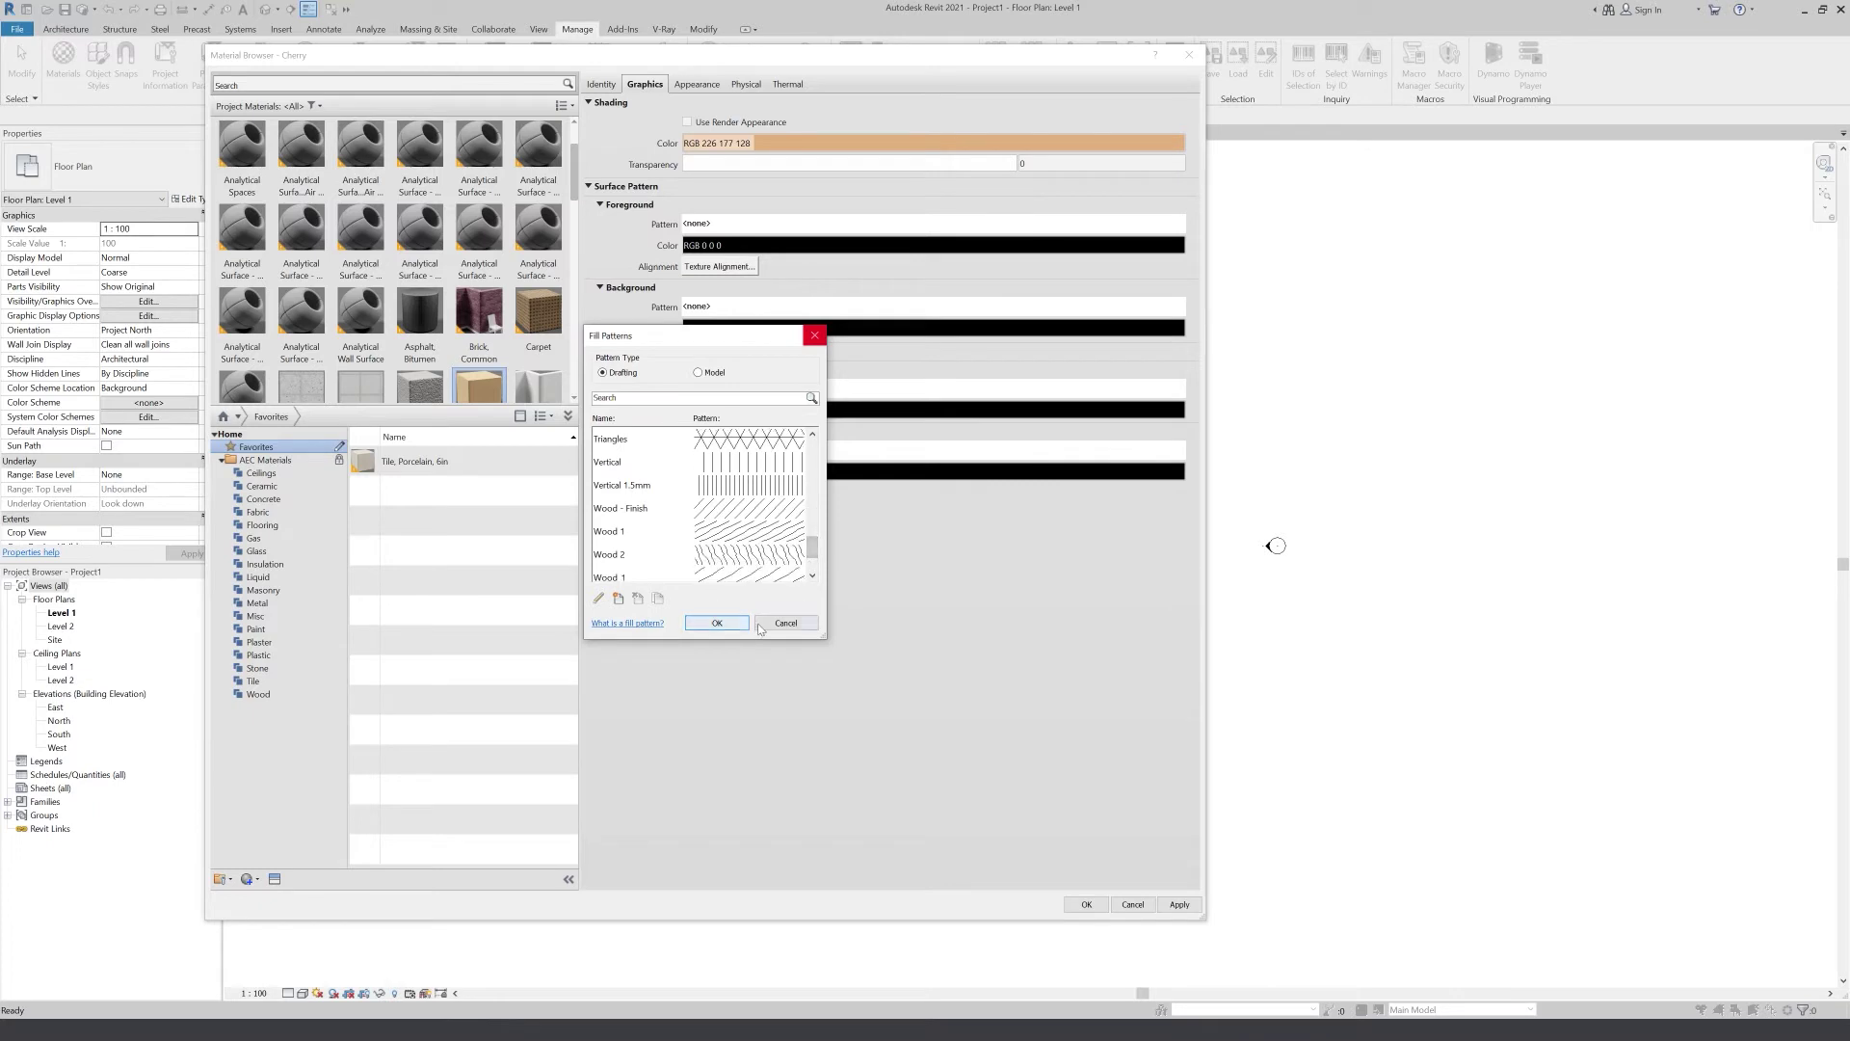
pyautogui.click(786, 622)
pyautogui.click(800, 246)
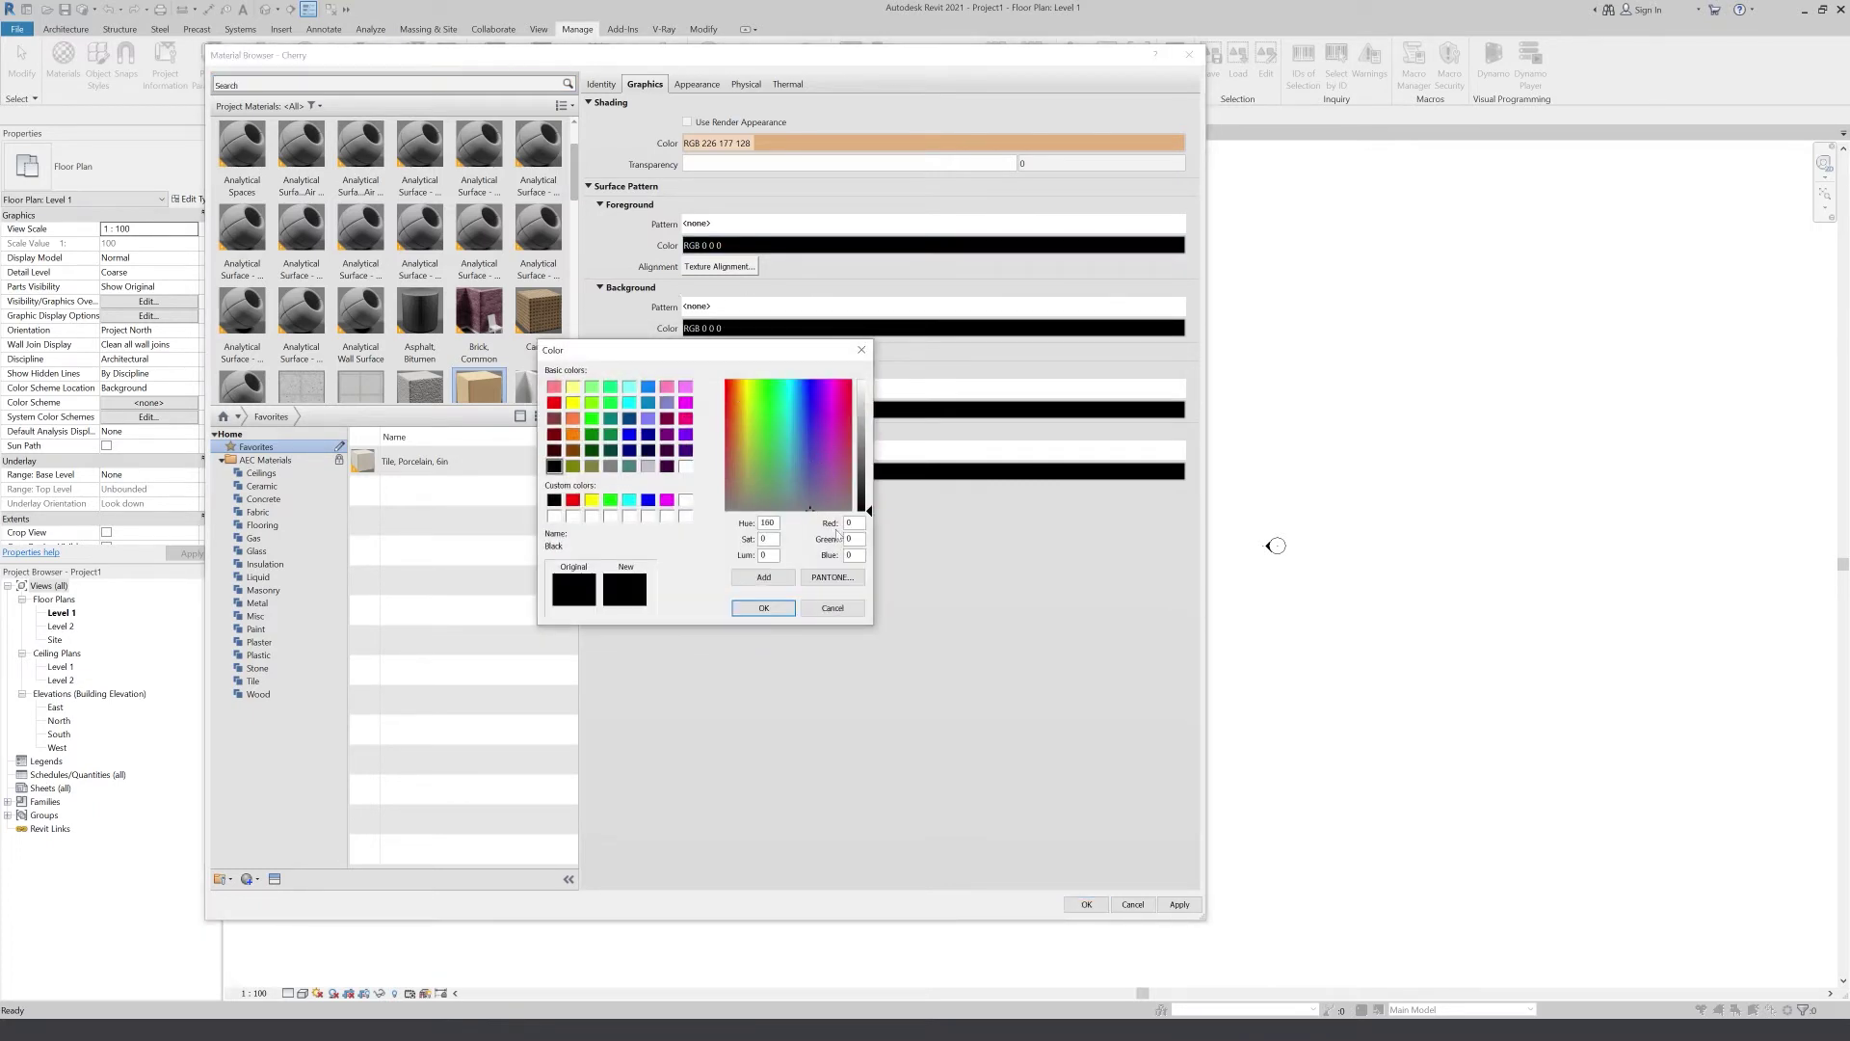
pyautogui.click(861, 350)
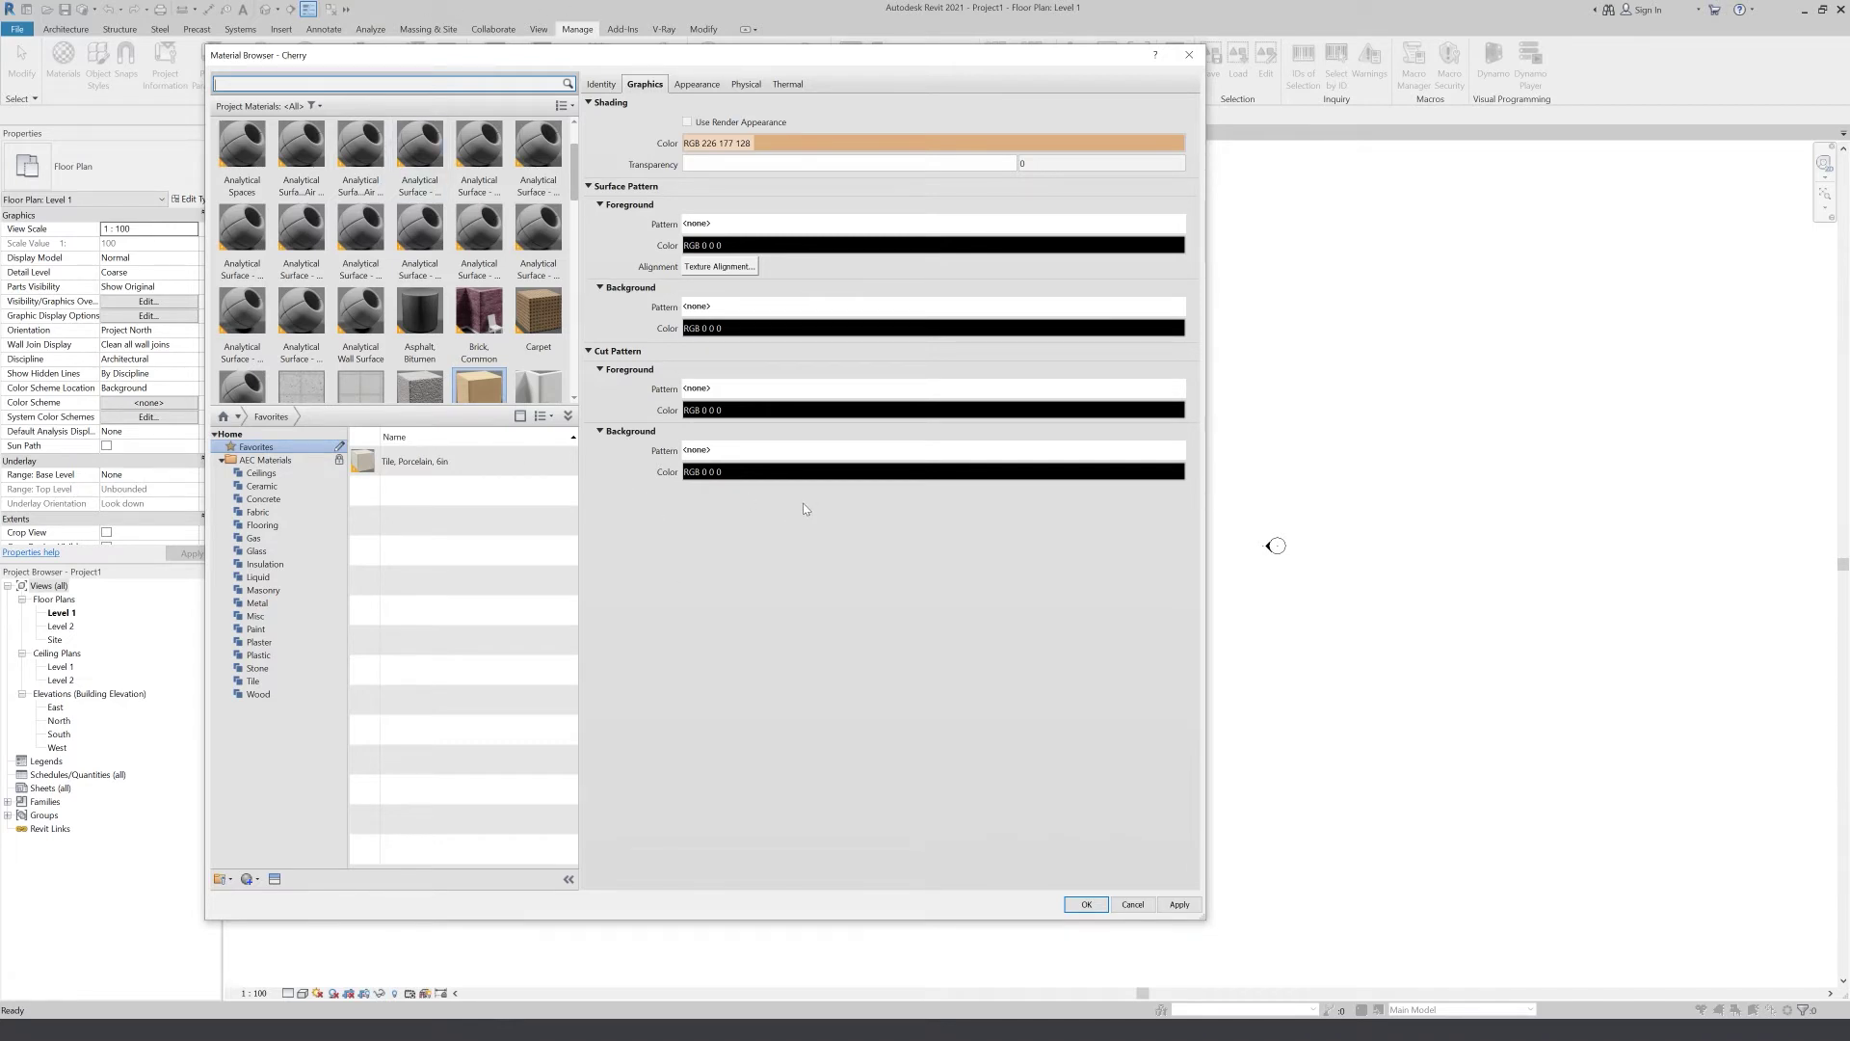
pyautogui.scroll(-1, 549, 395)
pyautogui.click(702, 87)
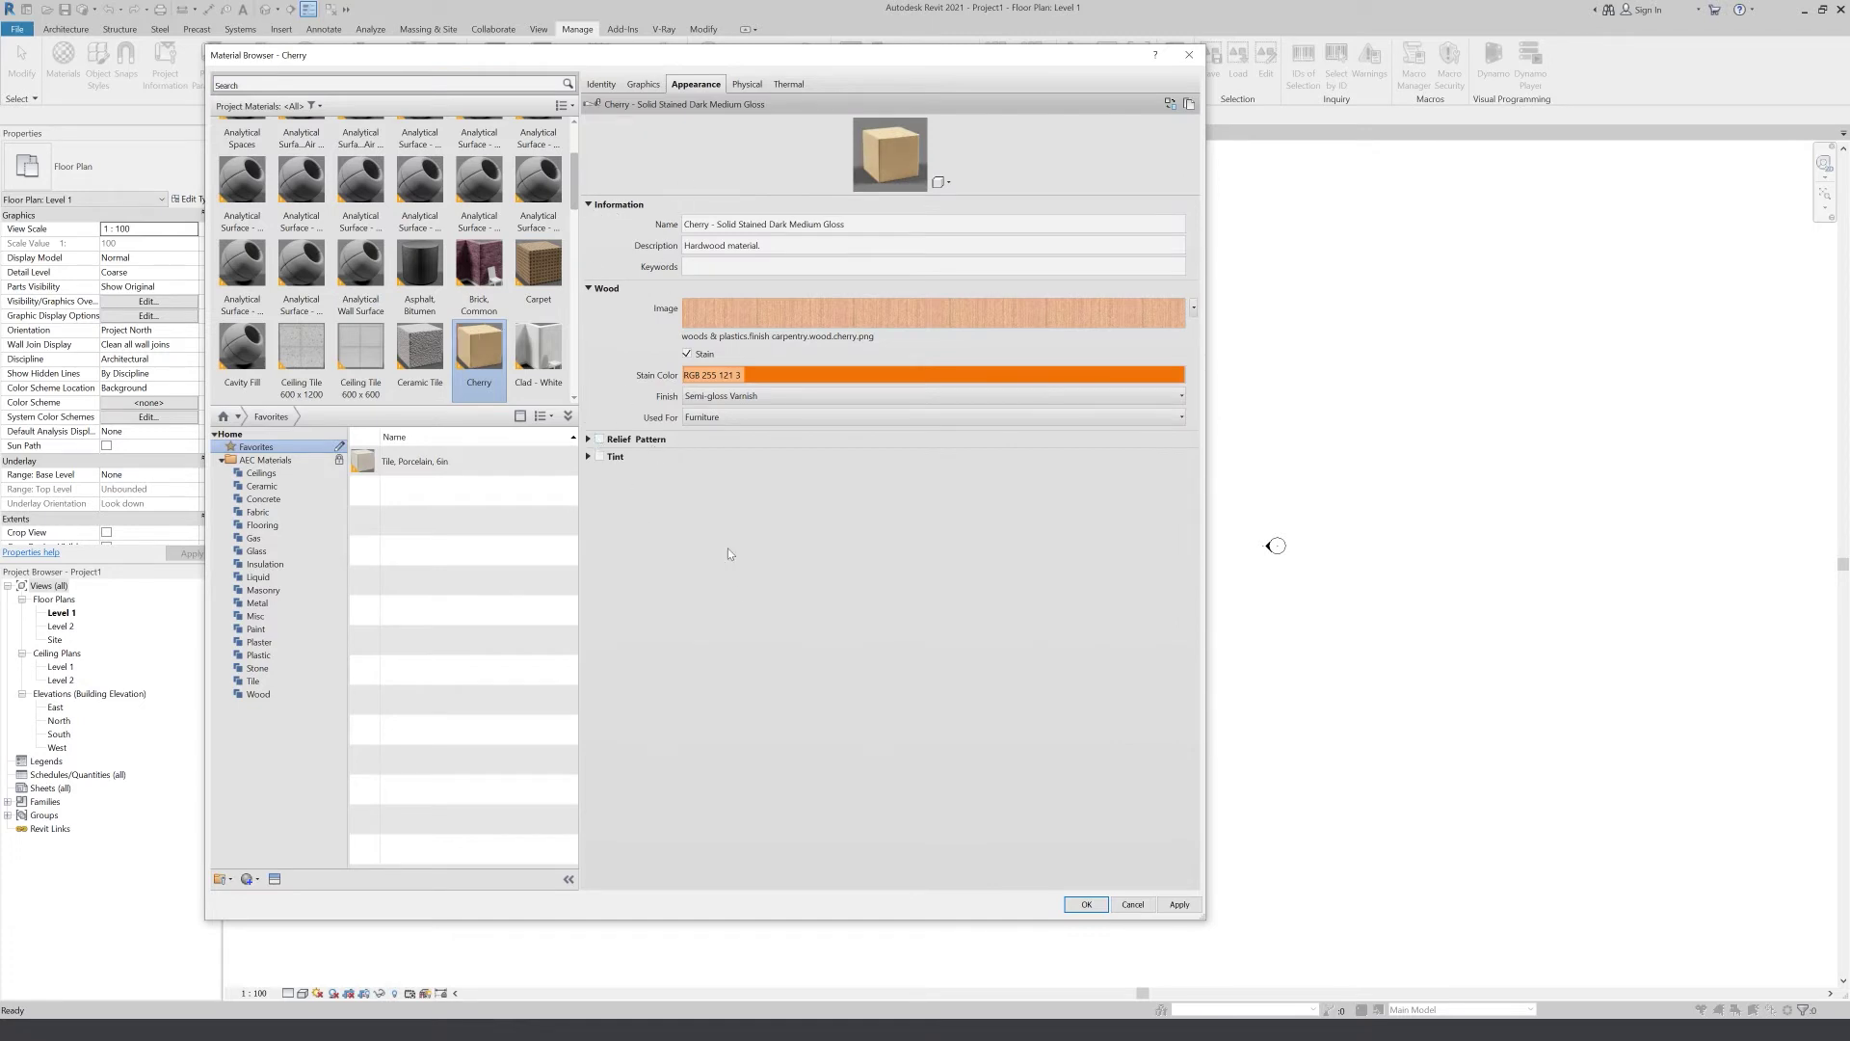
# Keep Cherry's wood finish as Semi-gloss Varnish and its use as Furniture
pyautogui.click(588, 441)
pyautogui.click(589, 502)
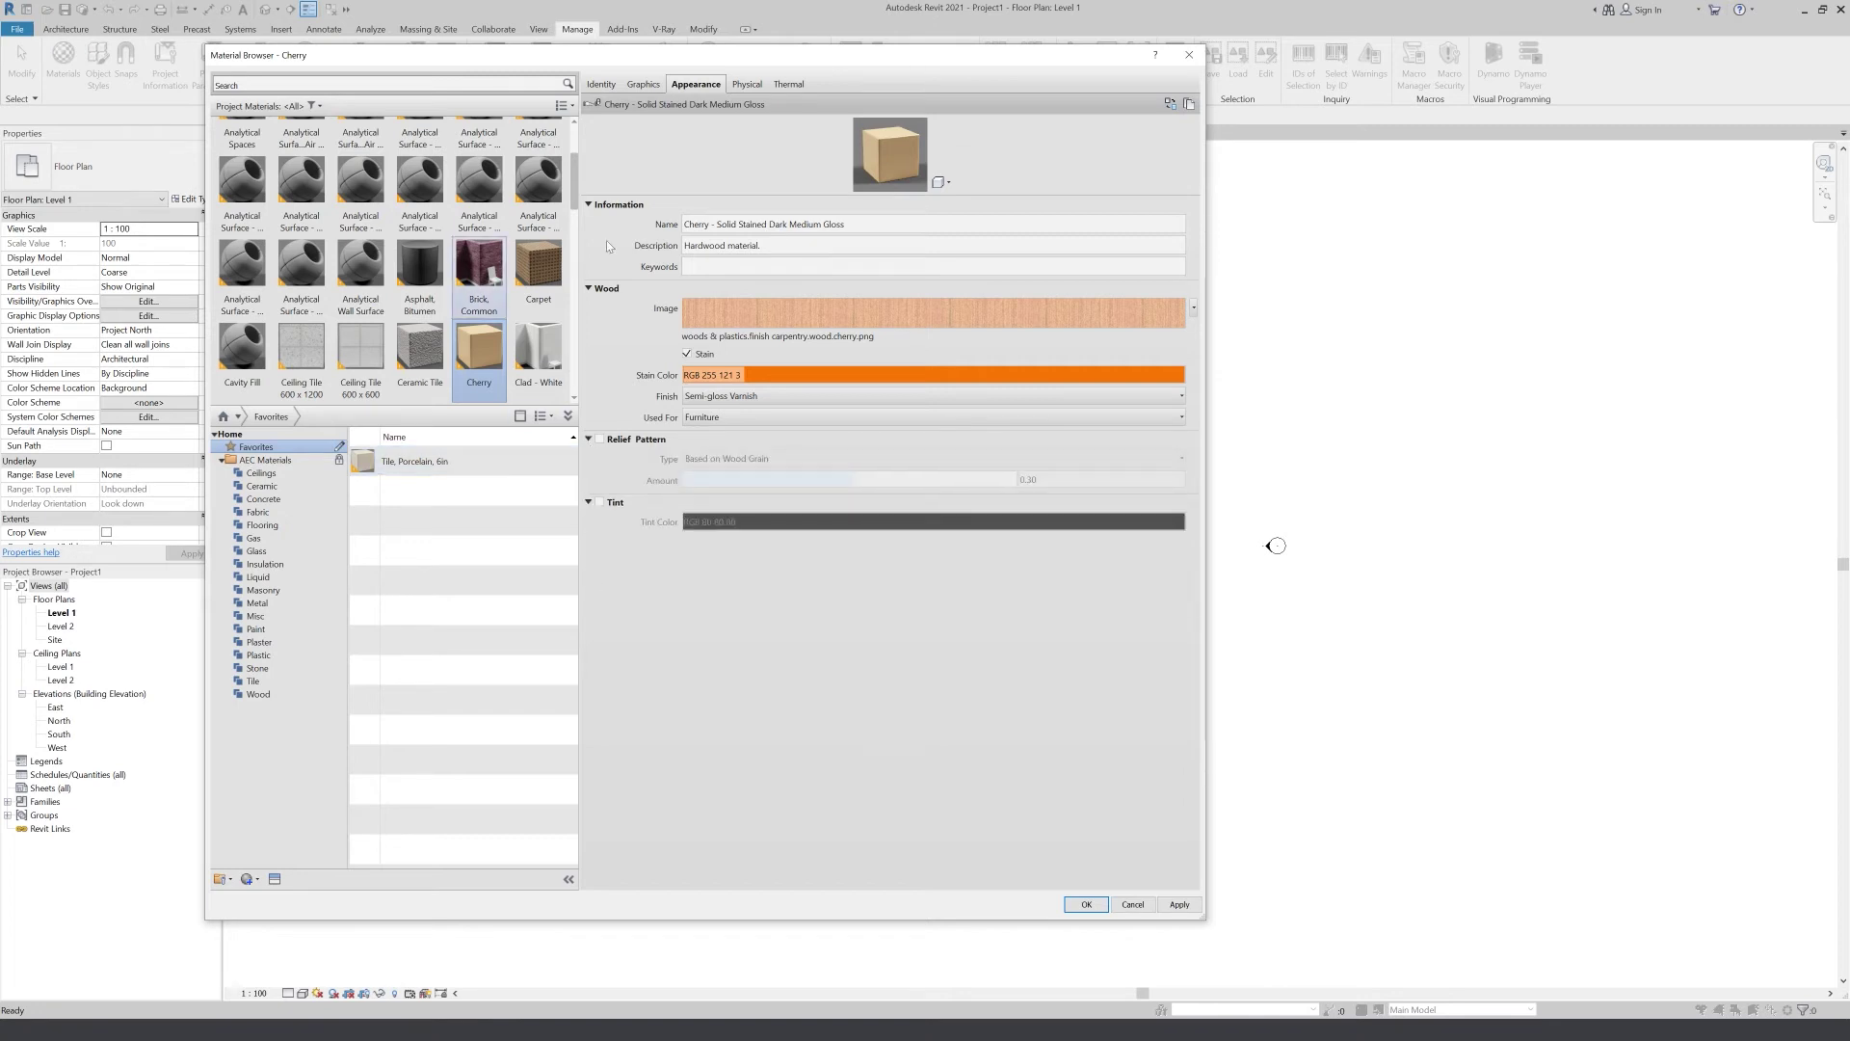
pyautogui.scroll(1, 679, 234)
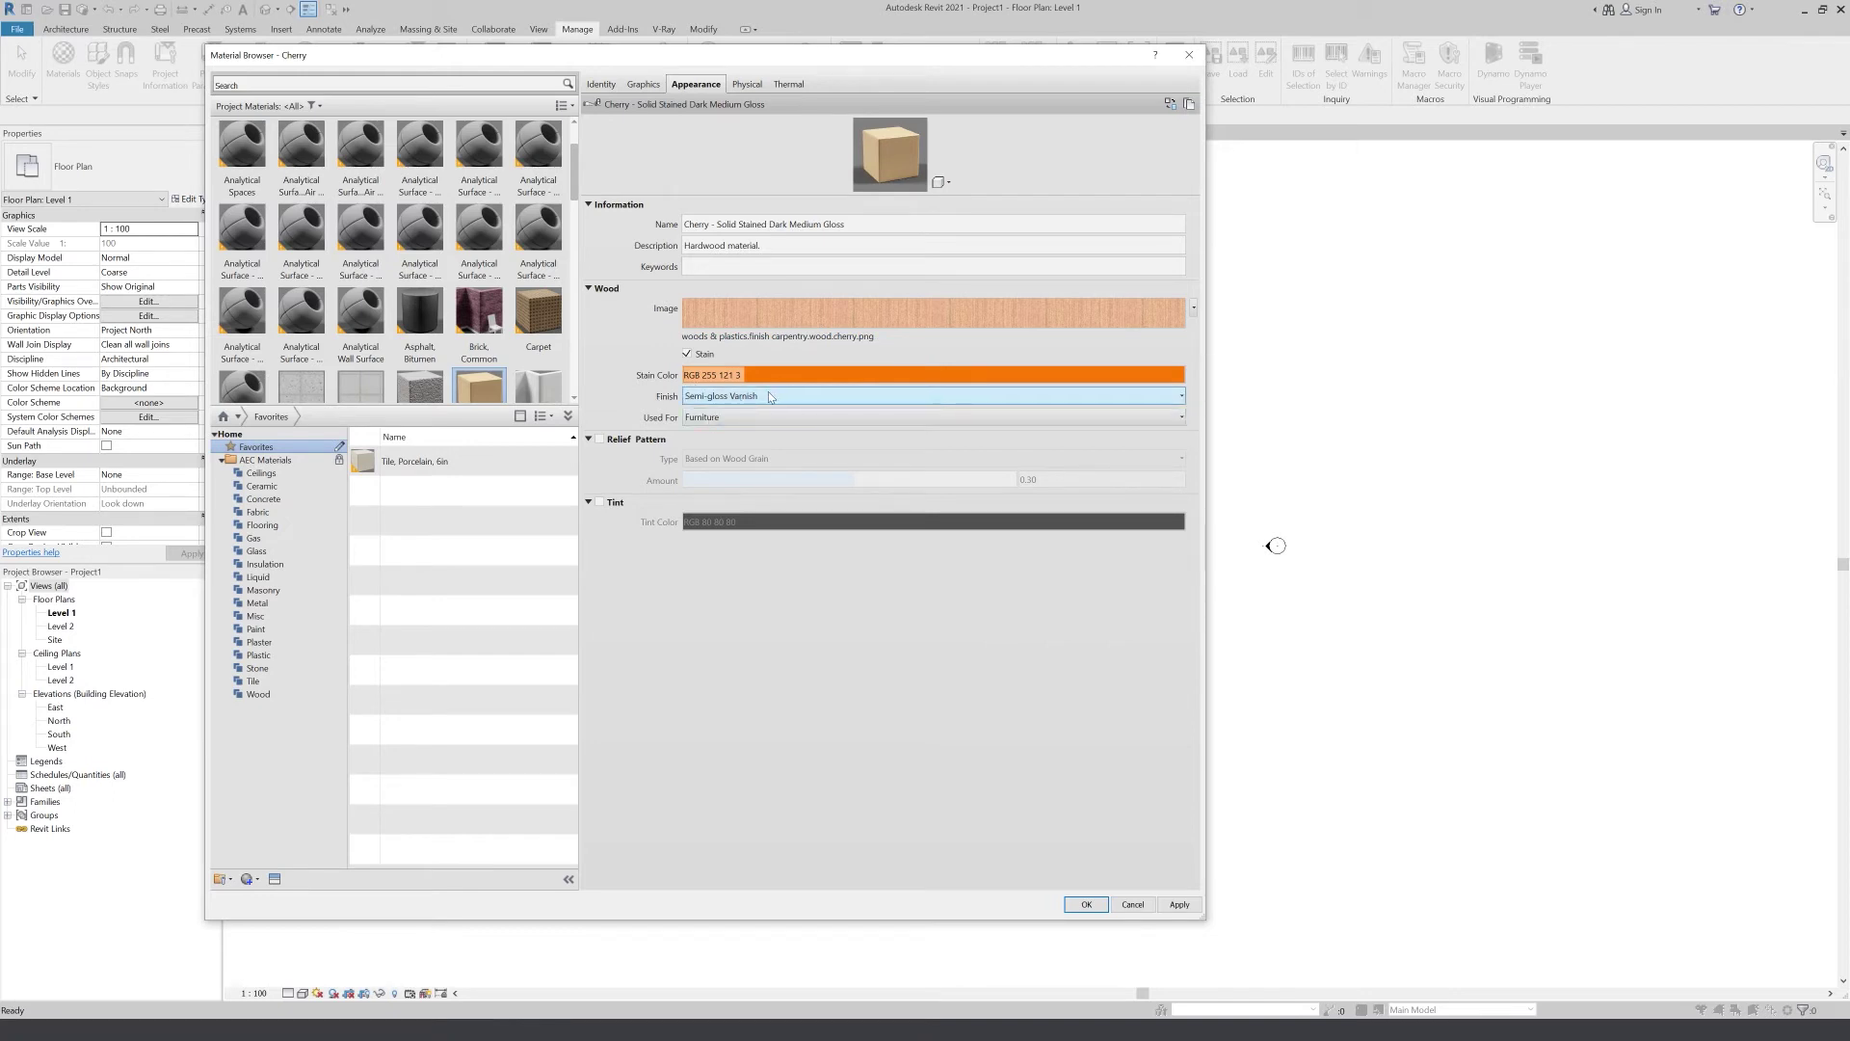
pyautogui.click(1175, 396)
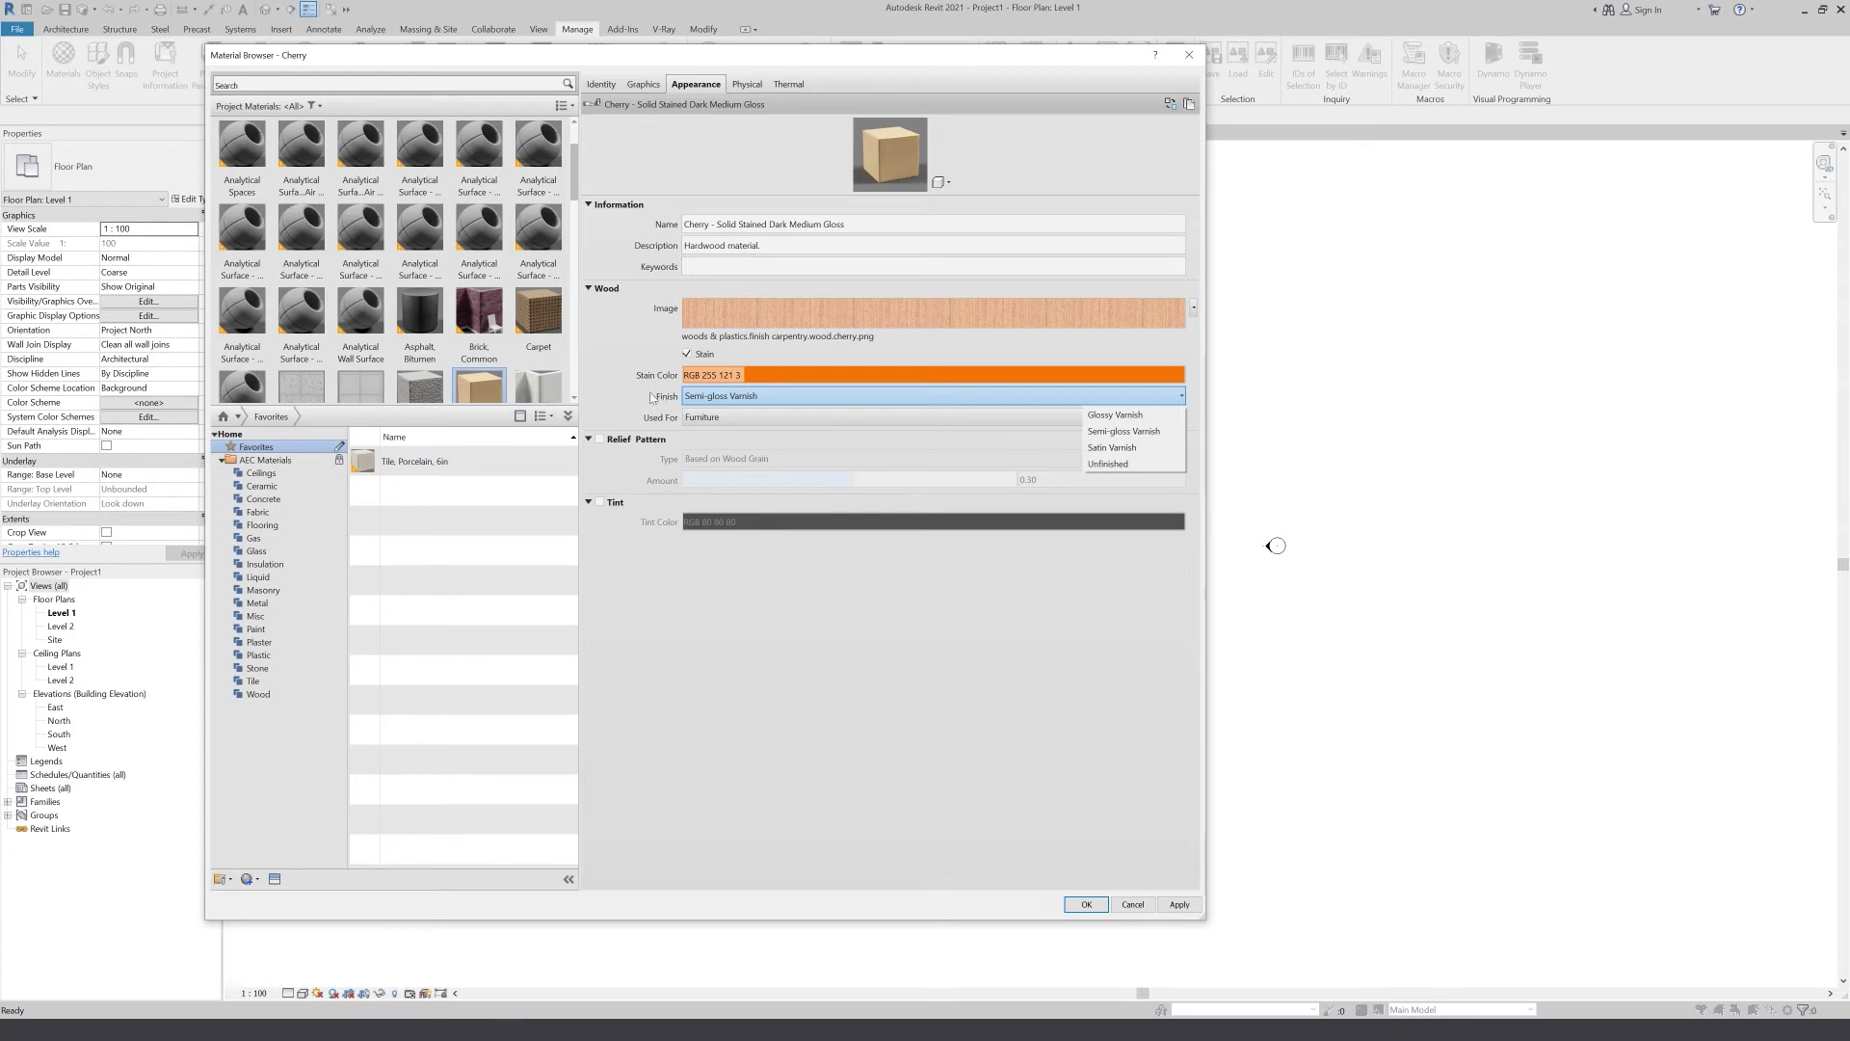
pyautogui.click(654, 397)
pyautogui.click(723, 420)
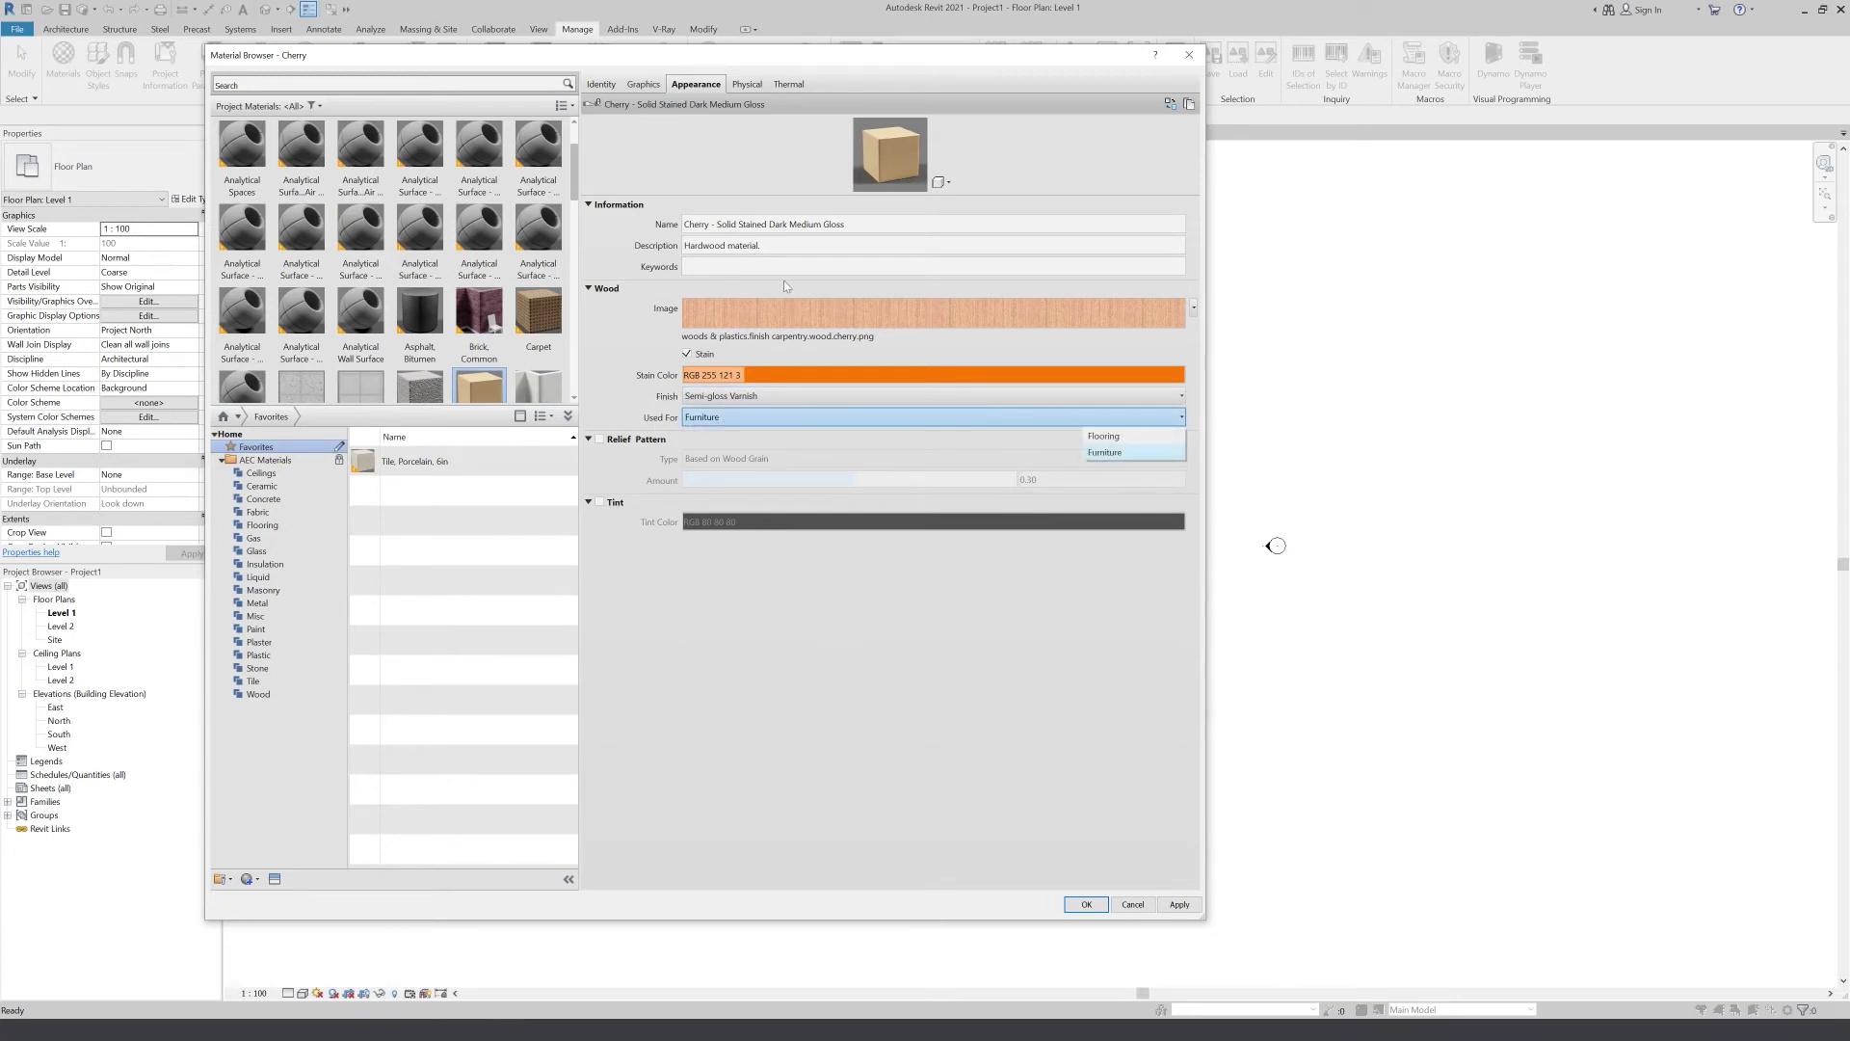
pyautogui.click(891, 622)
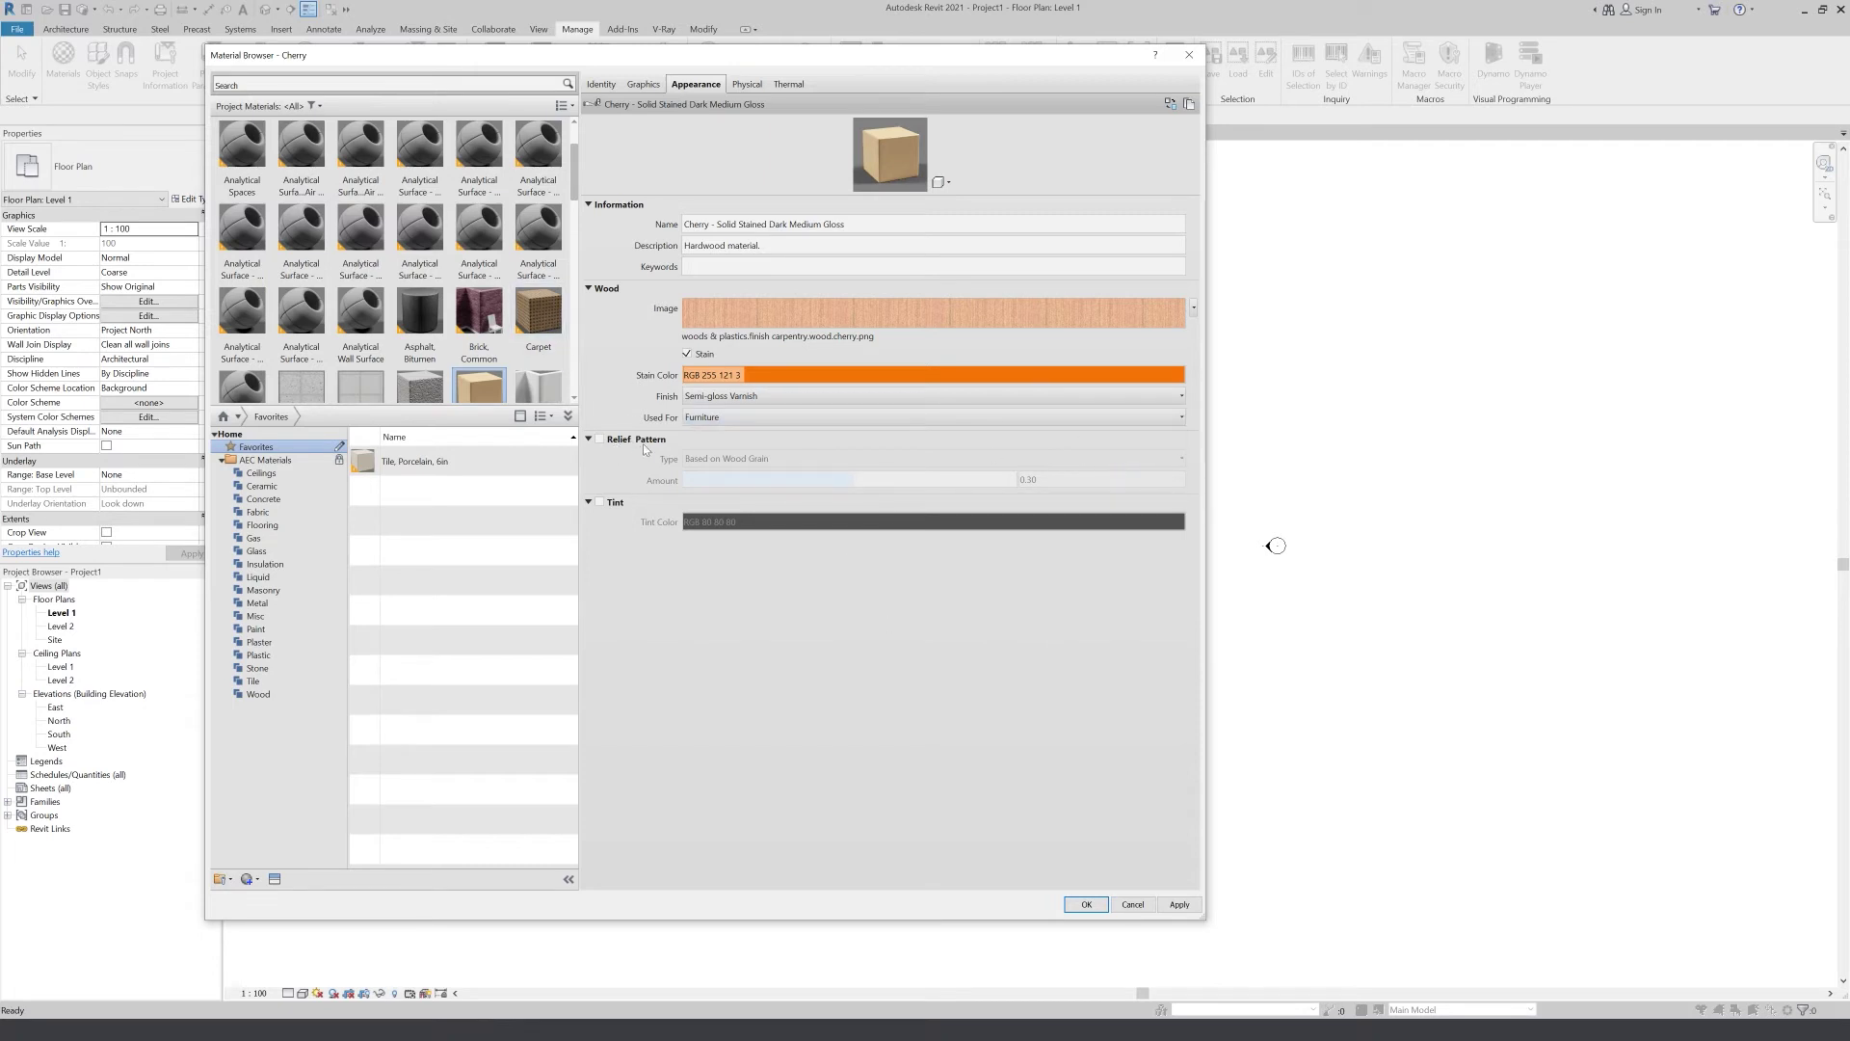
# Turn on a wood-grain relief pattern with amount 0.50
pyautogui.click(599, 439)
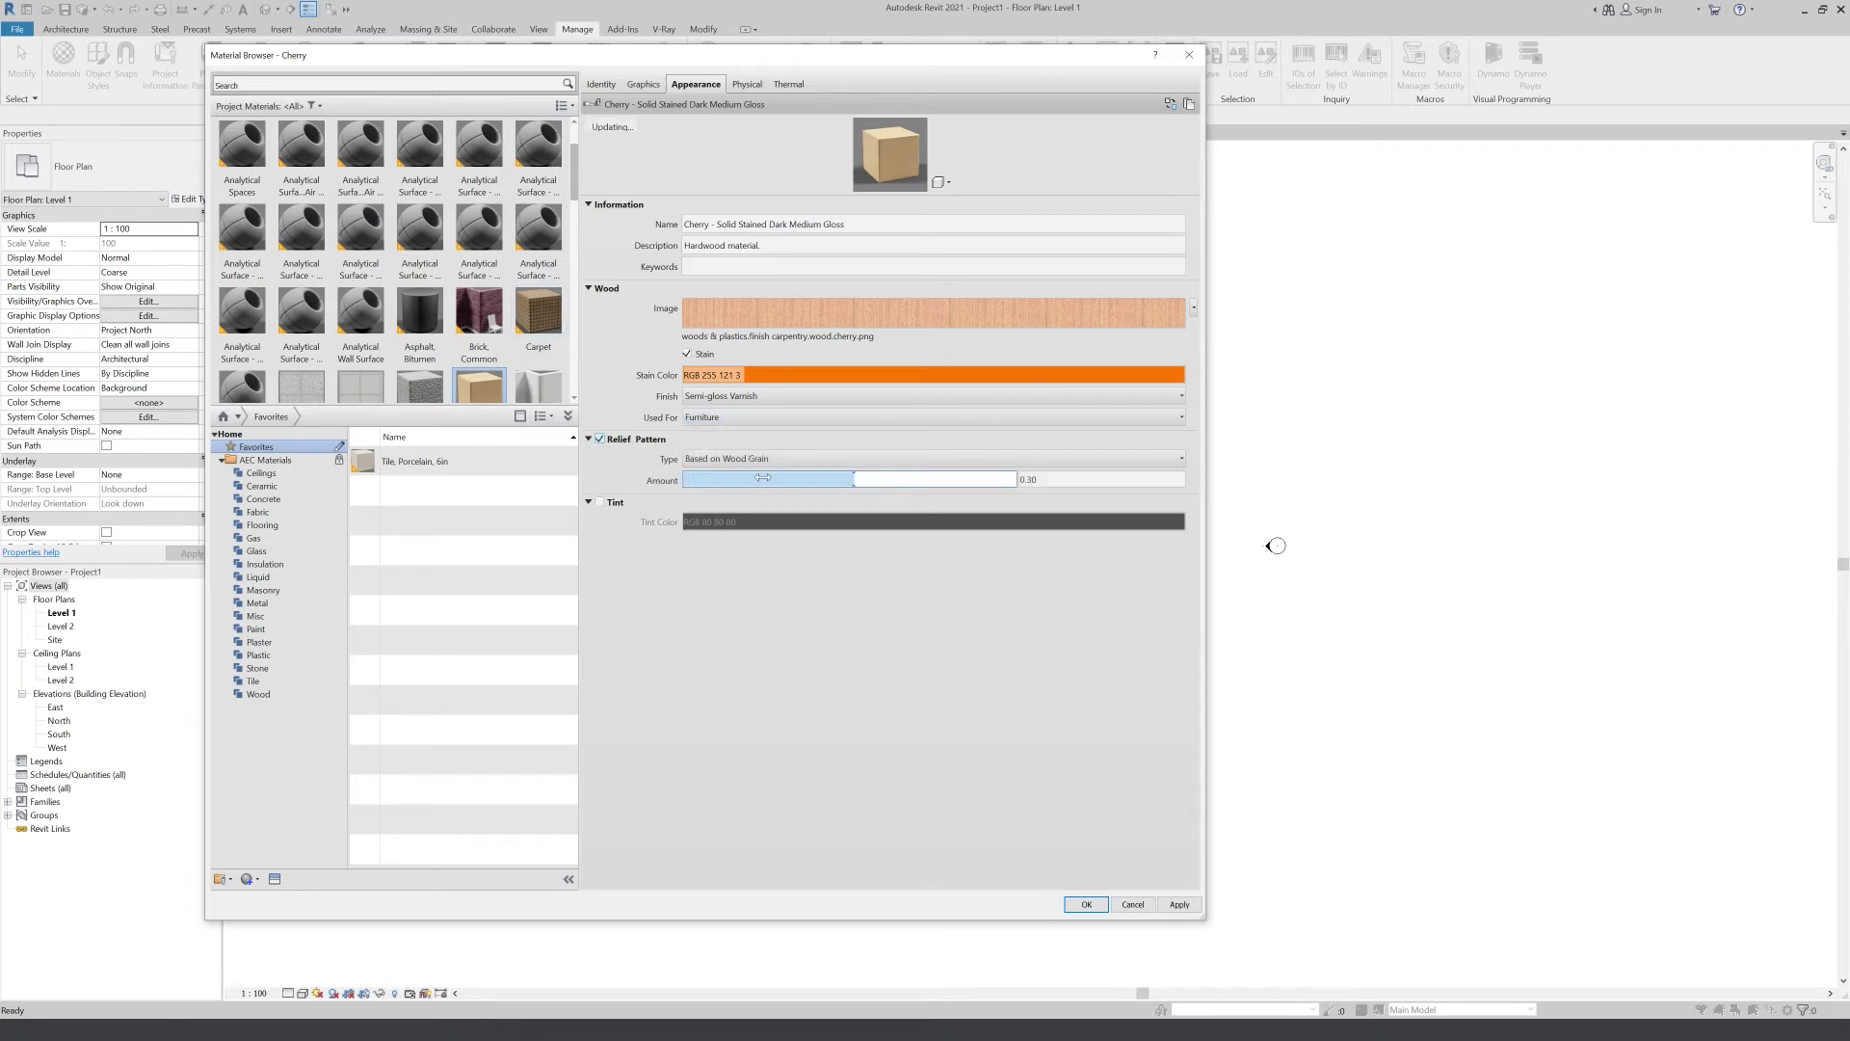
pyautogui.click(829, 458)
pyautogui.click(889, 418)
pyautogui.click(896, 485)
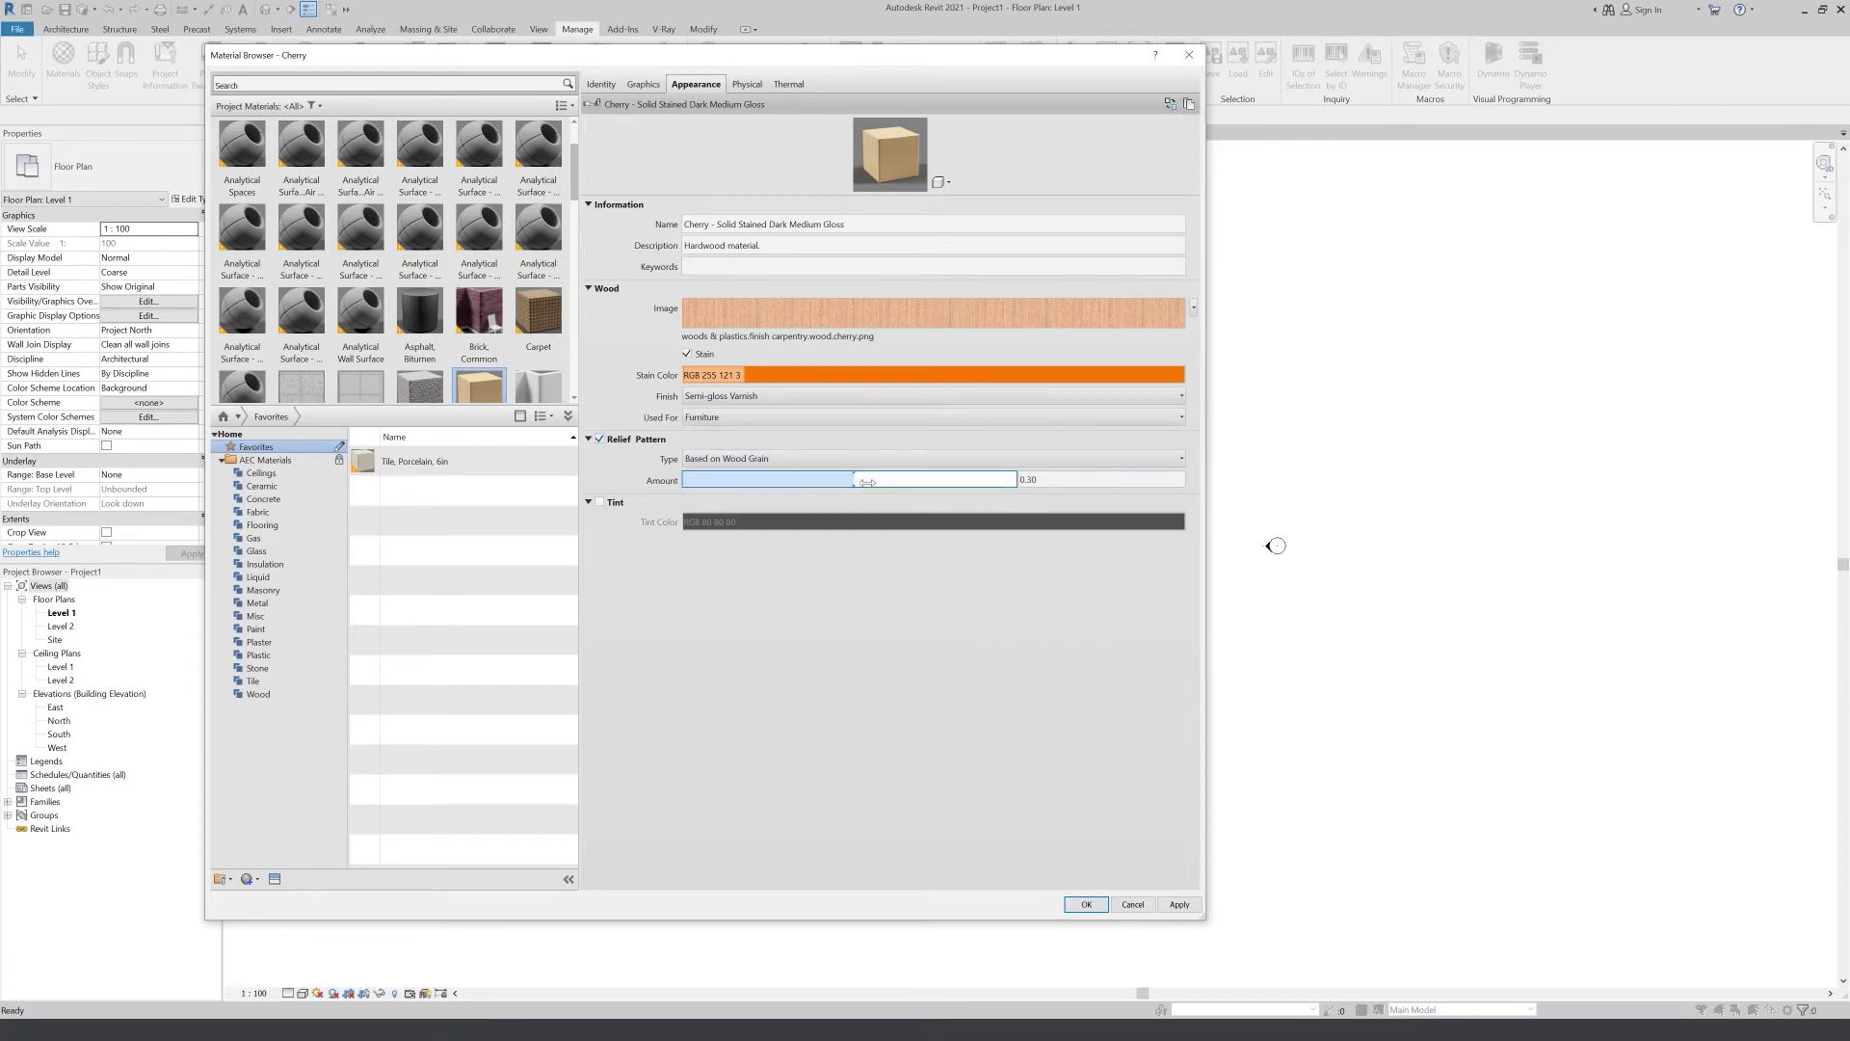
pyautogui.moveTo(864, 482); pyautogui.dragTo(859, 483)
# Try the tint colour, then switch tint and relief pattern back off
pyautogui.click(615, 504)
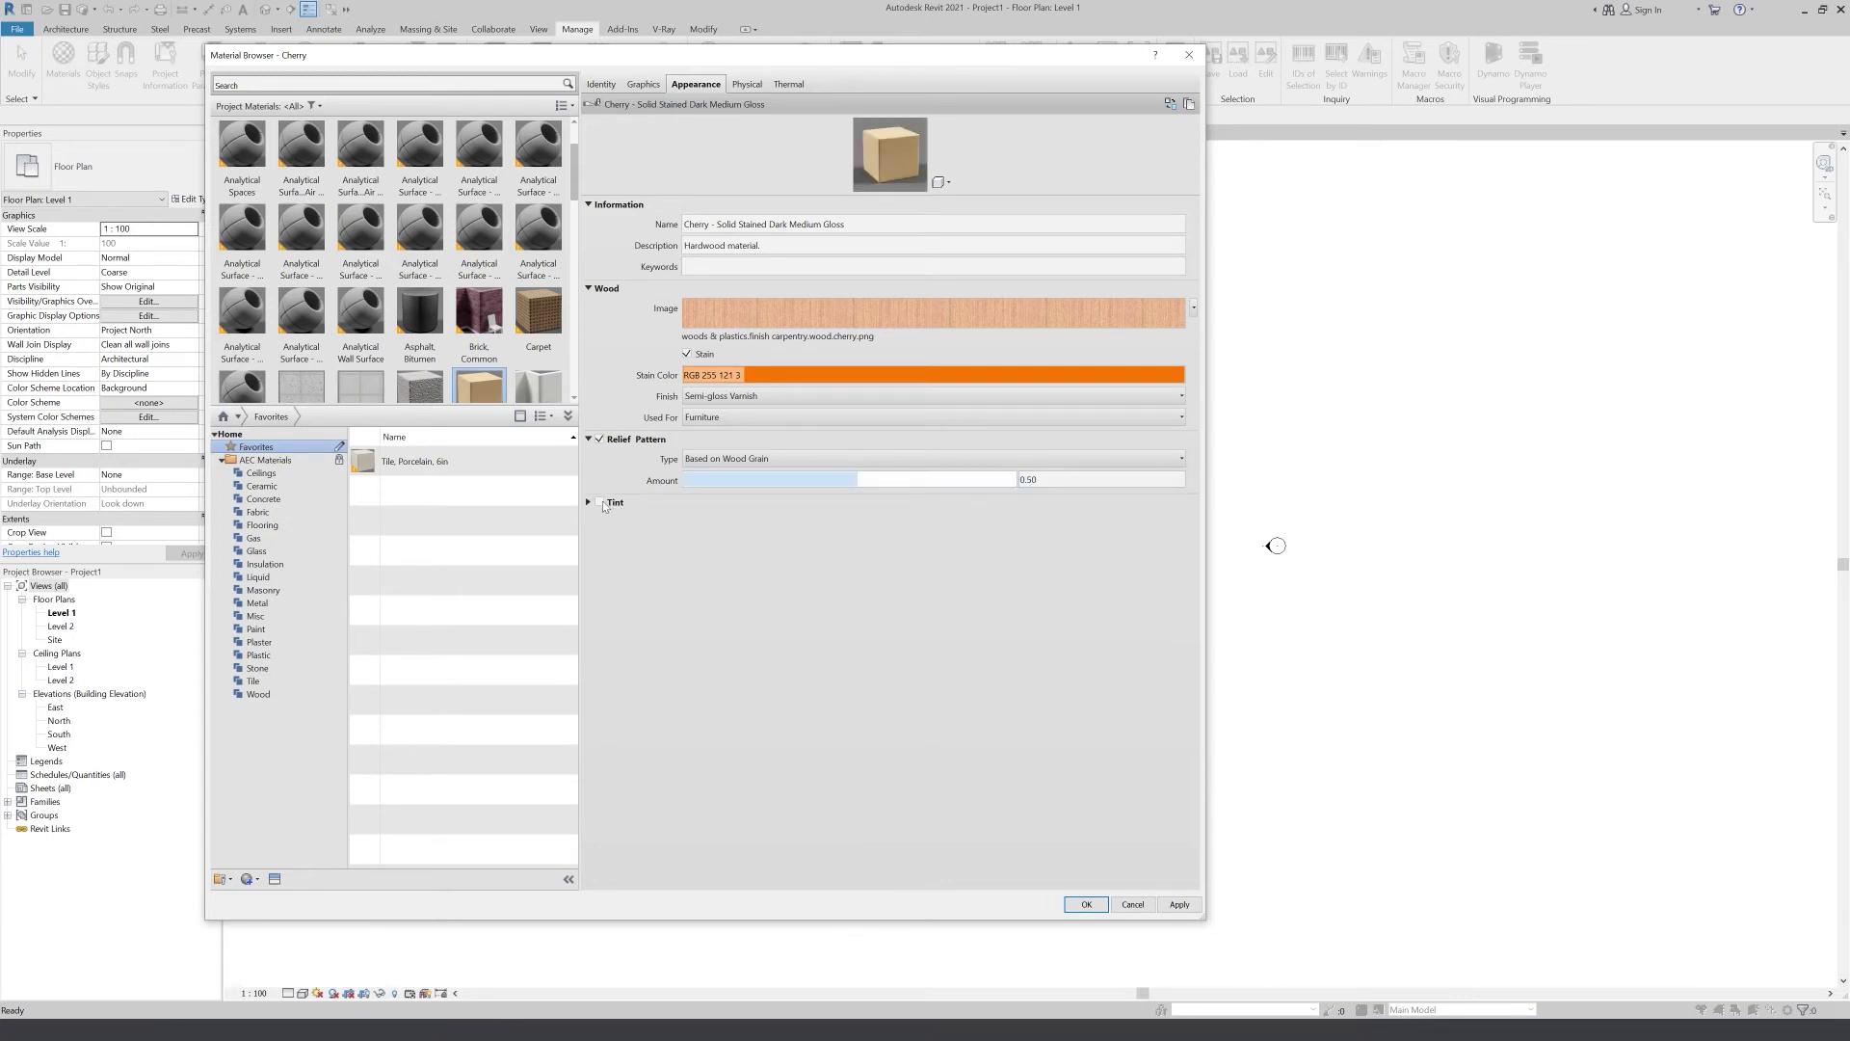
pyautogui.click(601, 503)
pyautogui.click(755, 527)
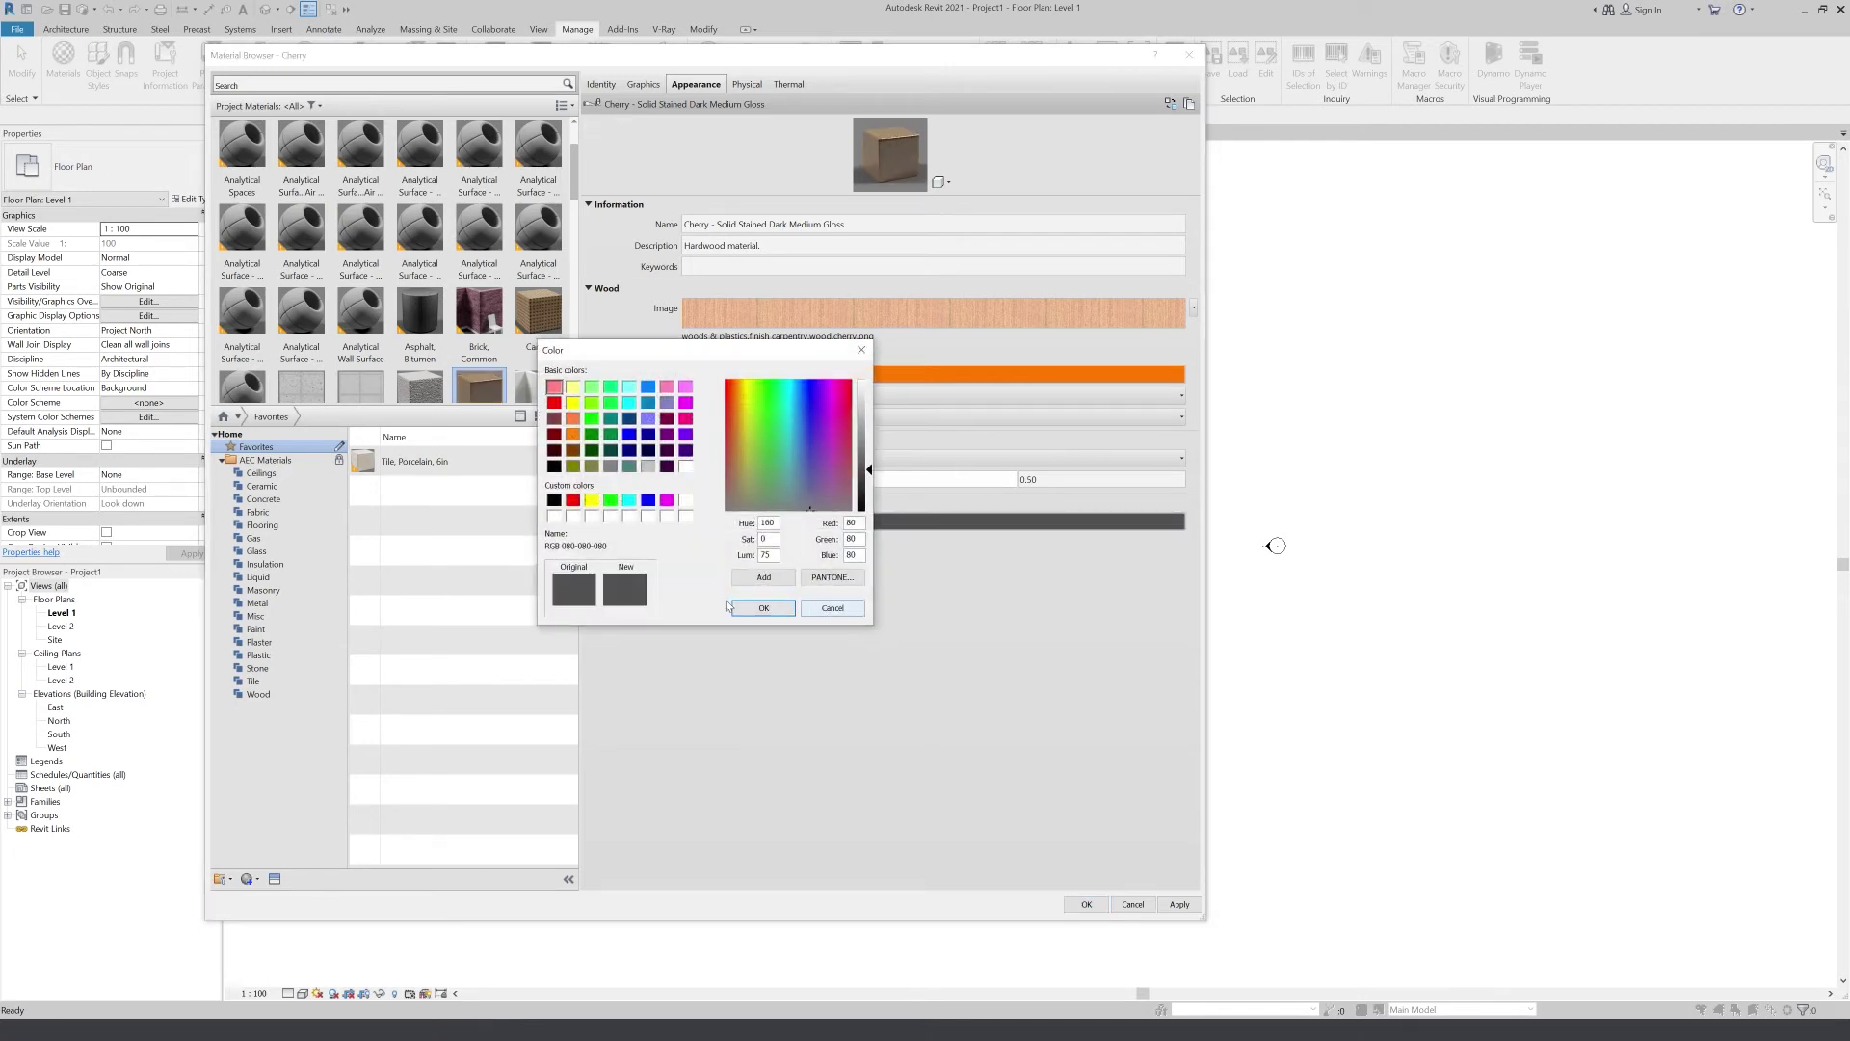
pyautogui.click(763, 607)
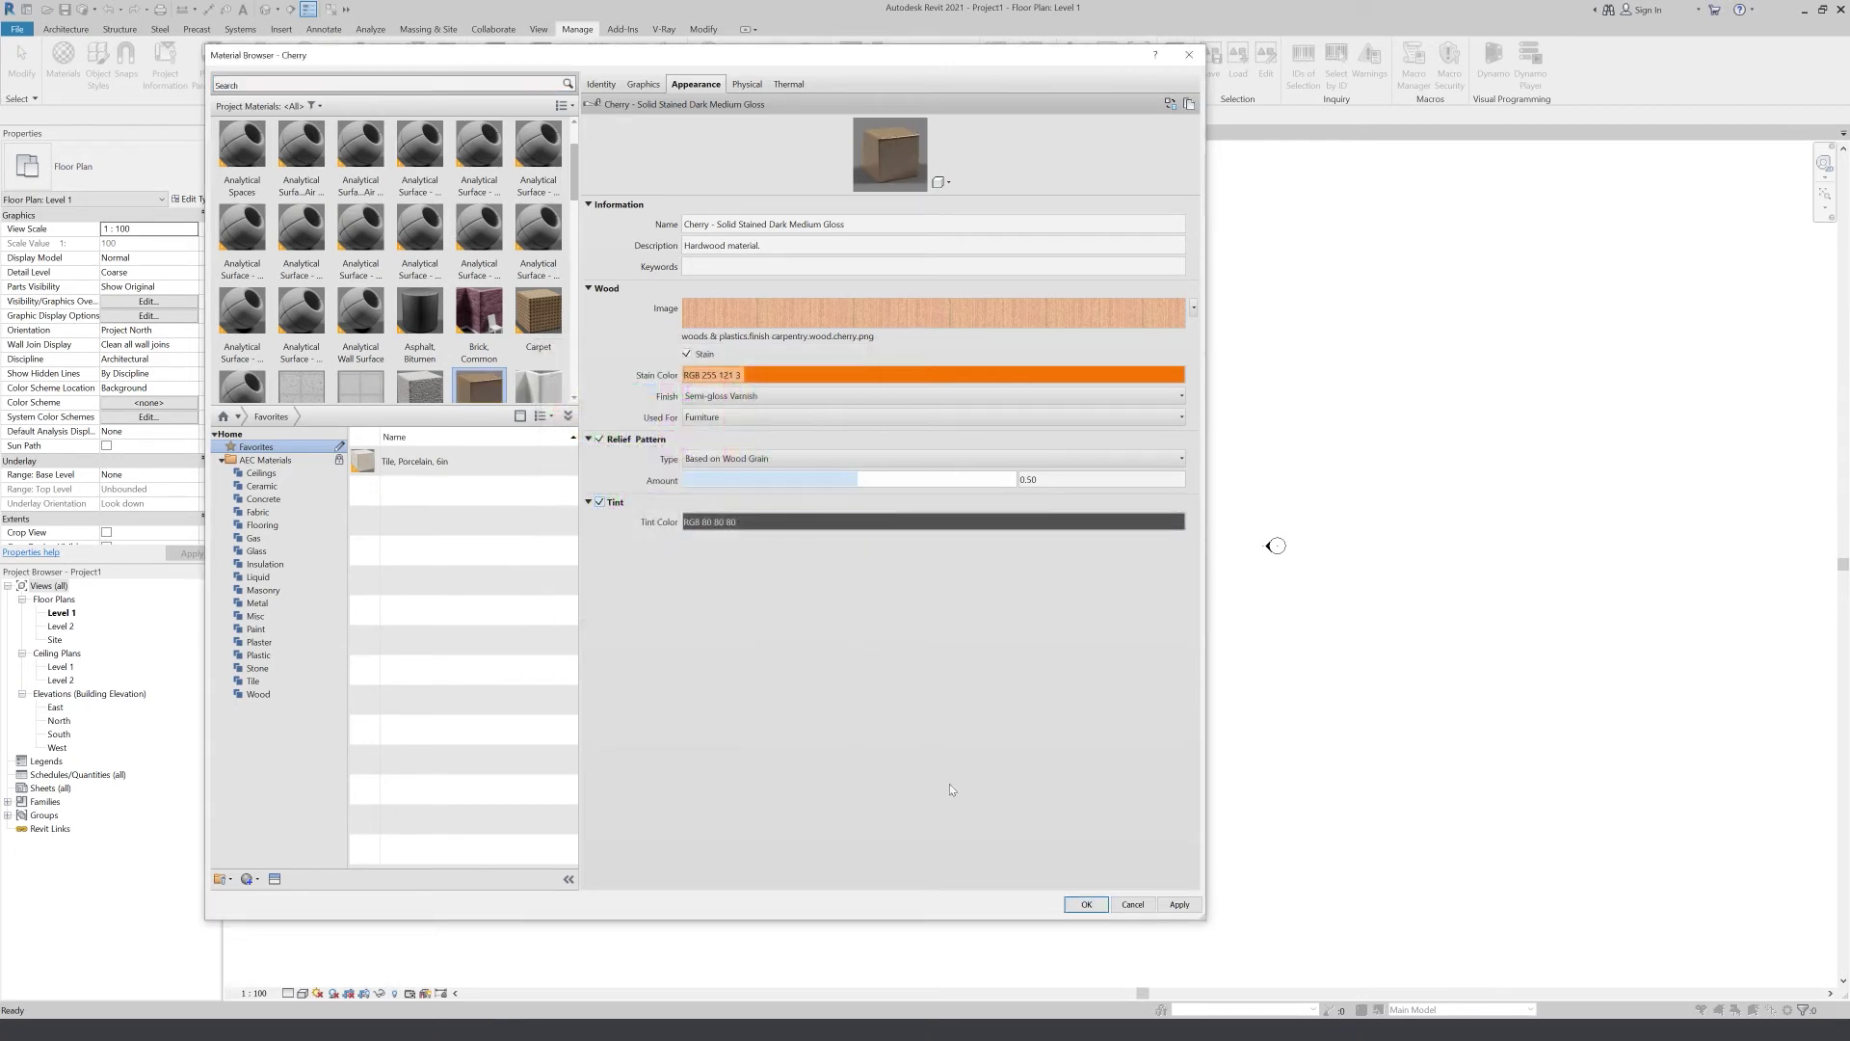
pyautogui.click(598, 502)
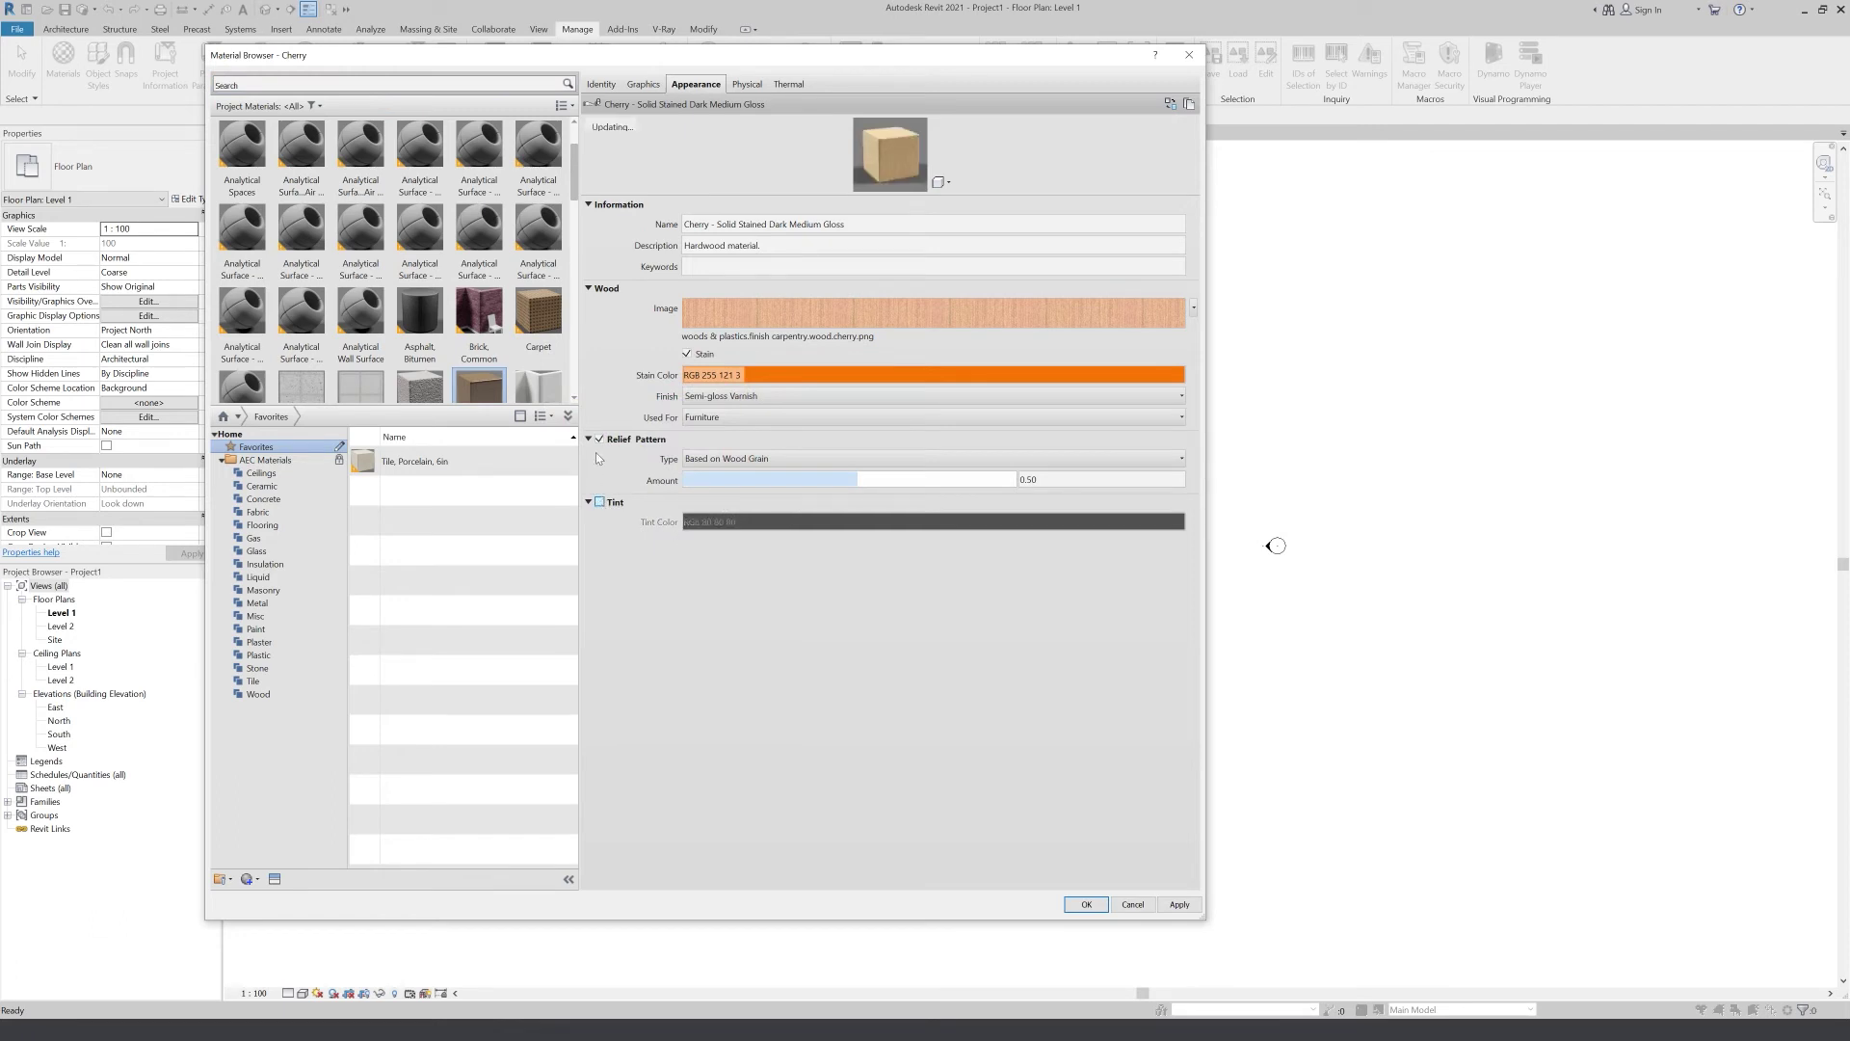
pyautogui.click(599, 439)
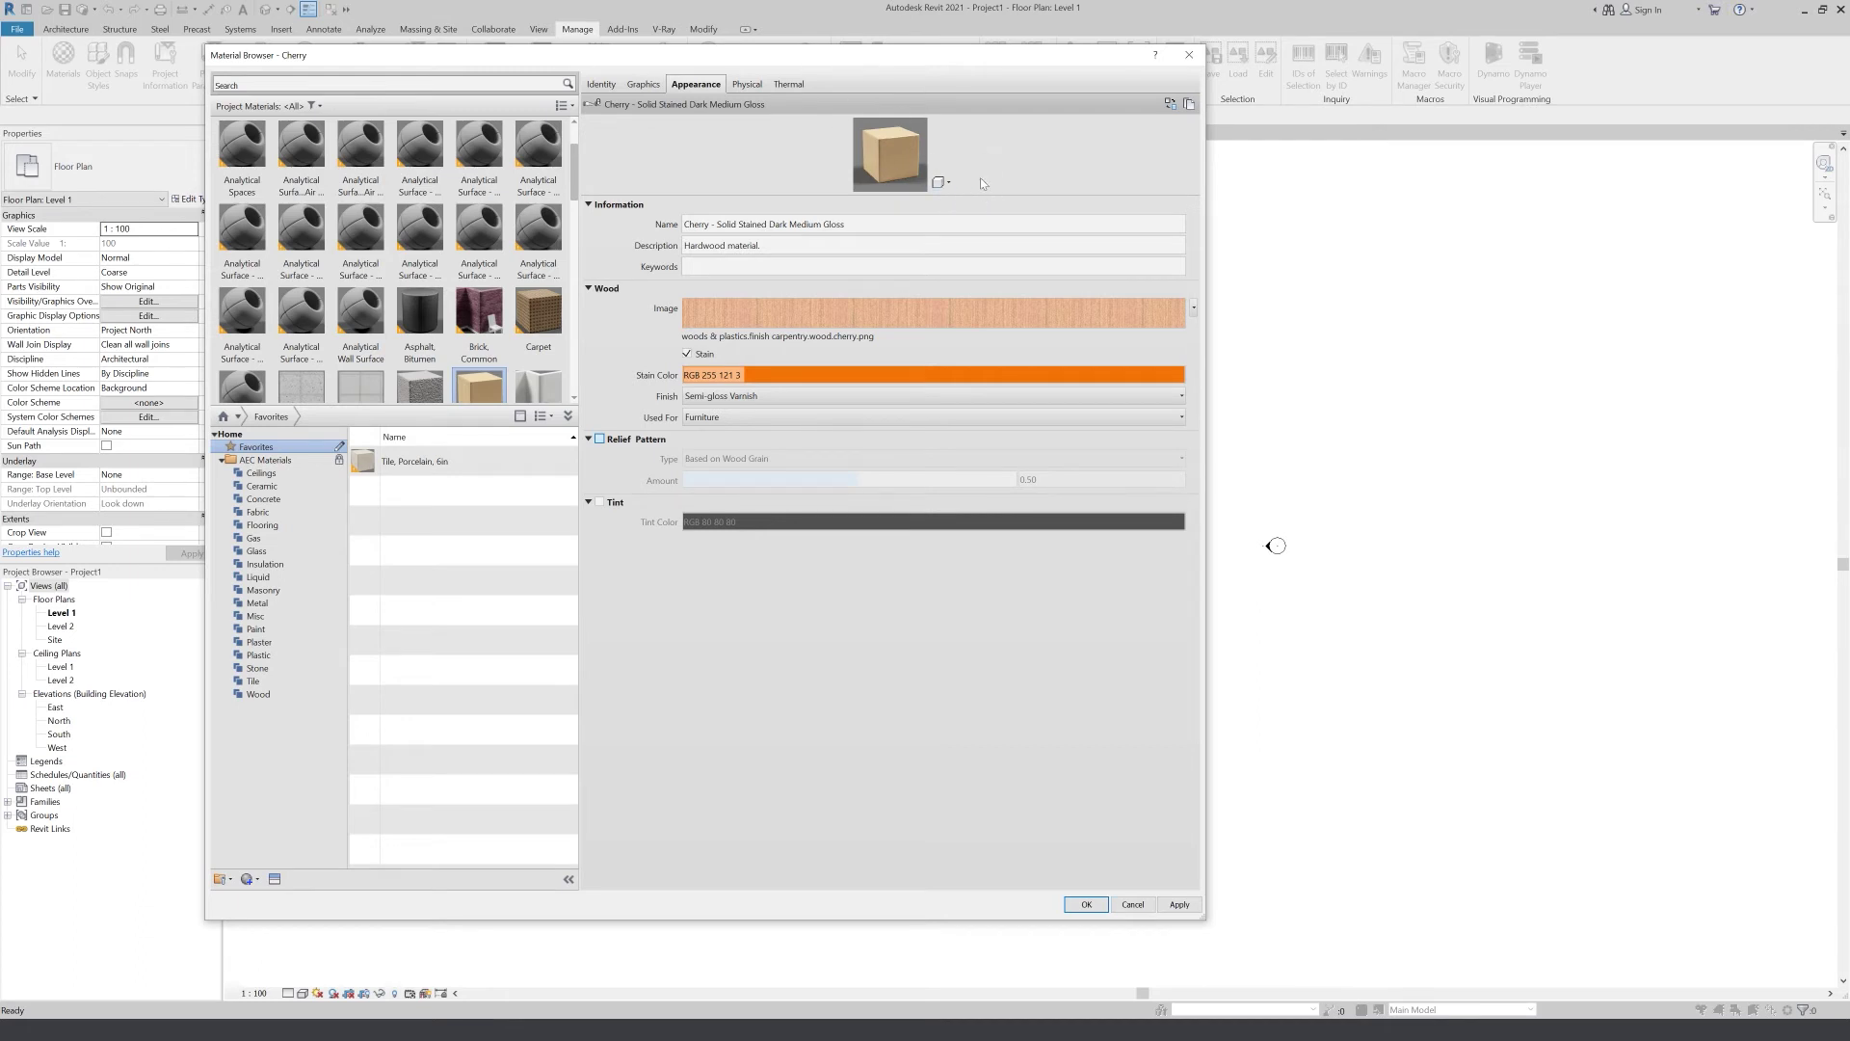
pyautogui.moveTo(986, 198)
pyautogui.mouseDown()
pyautogui.moveTo(988, 342)
pyautogui.moveTo(1029, 275)
pyautogui.mouseUp()
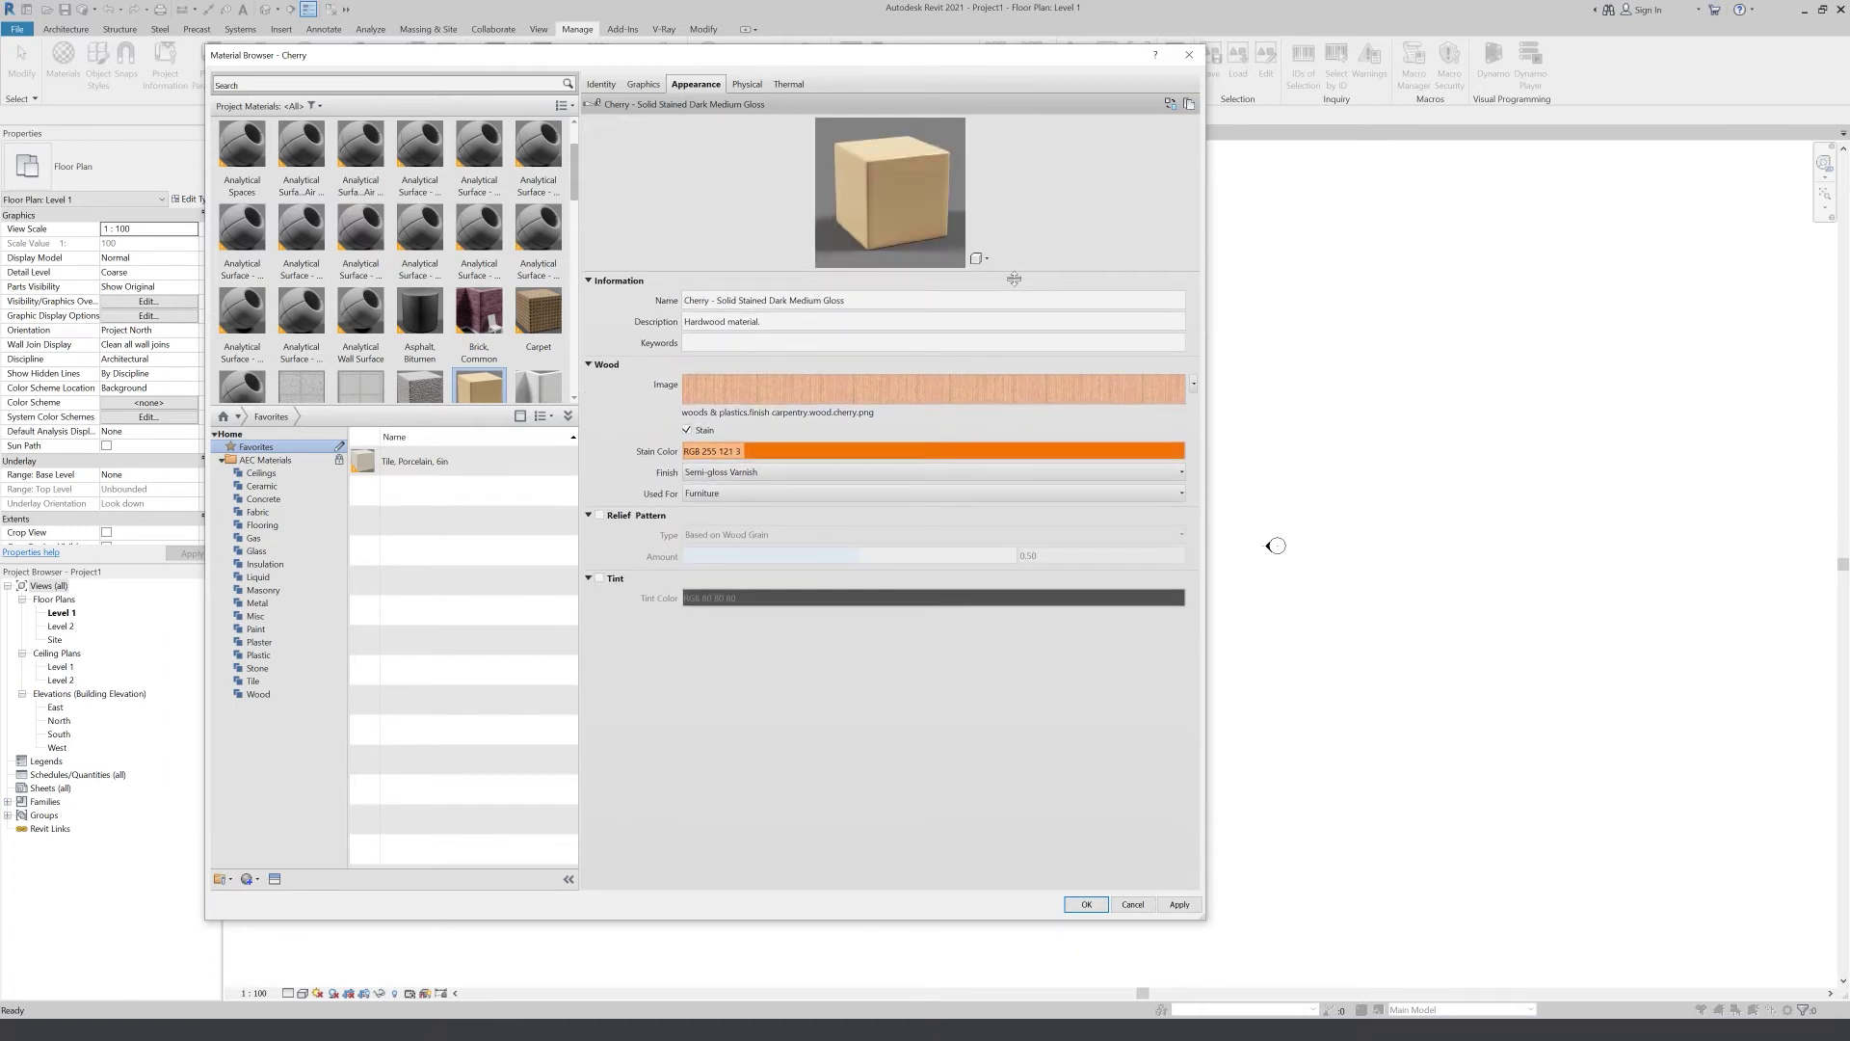
# Preview Cherry larger in Sphere, Walls and Cube scenes, then show its Physical properties
pyautogui.moveTo(1013, 279); pyautogui.dragTo(985, 381)
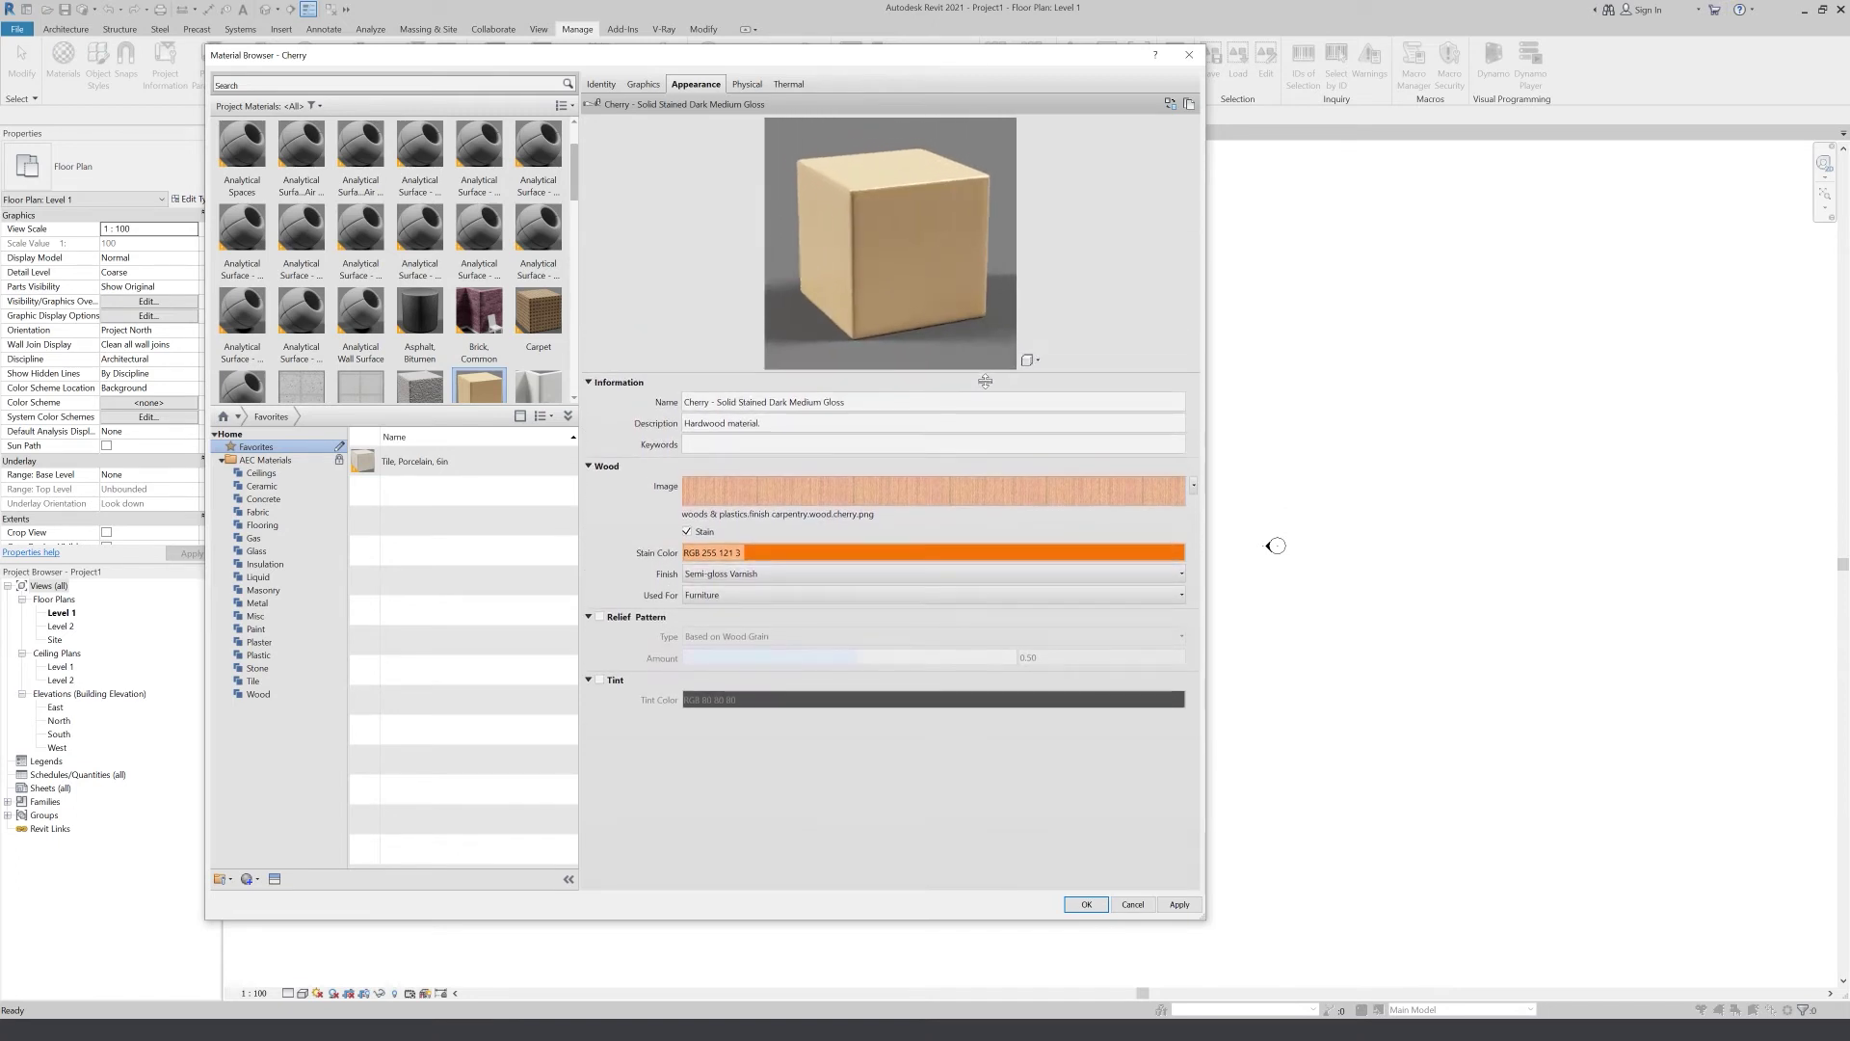
pyautogui.click(1031, 360)
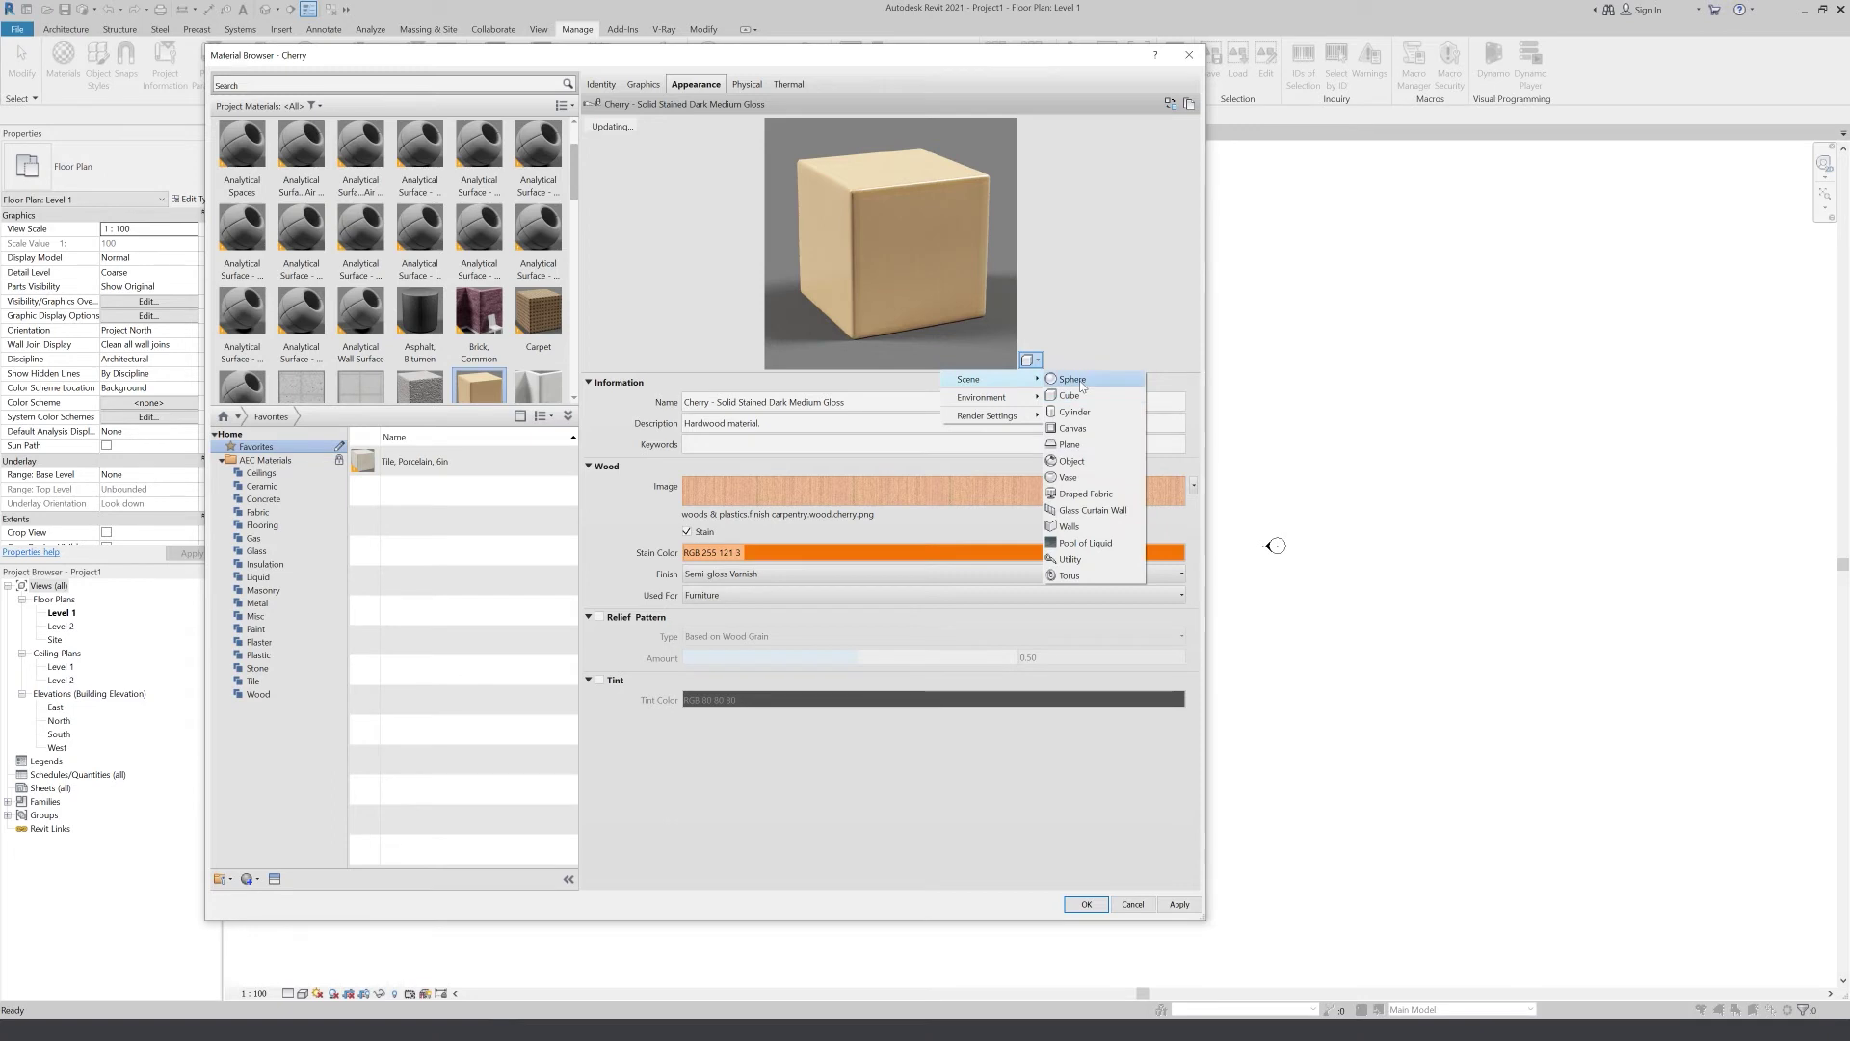
pyautogui.click(1064, 382)
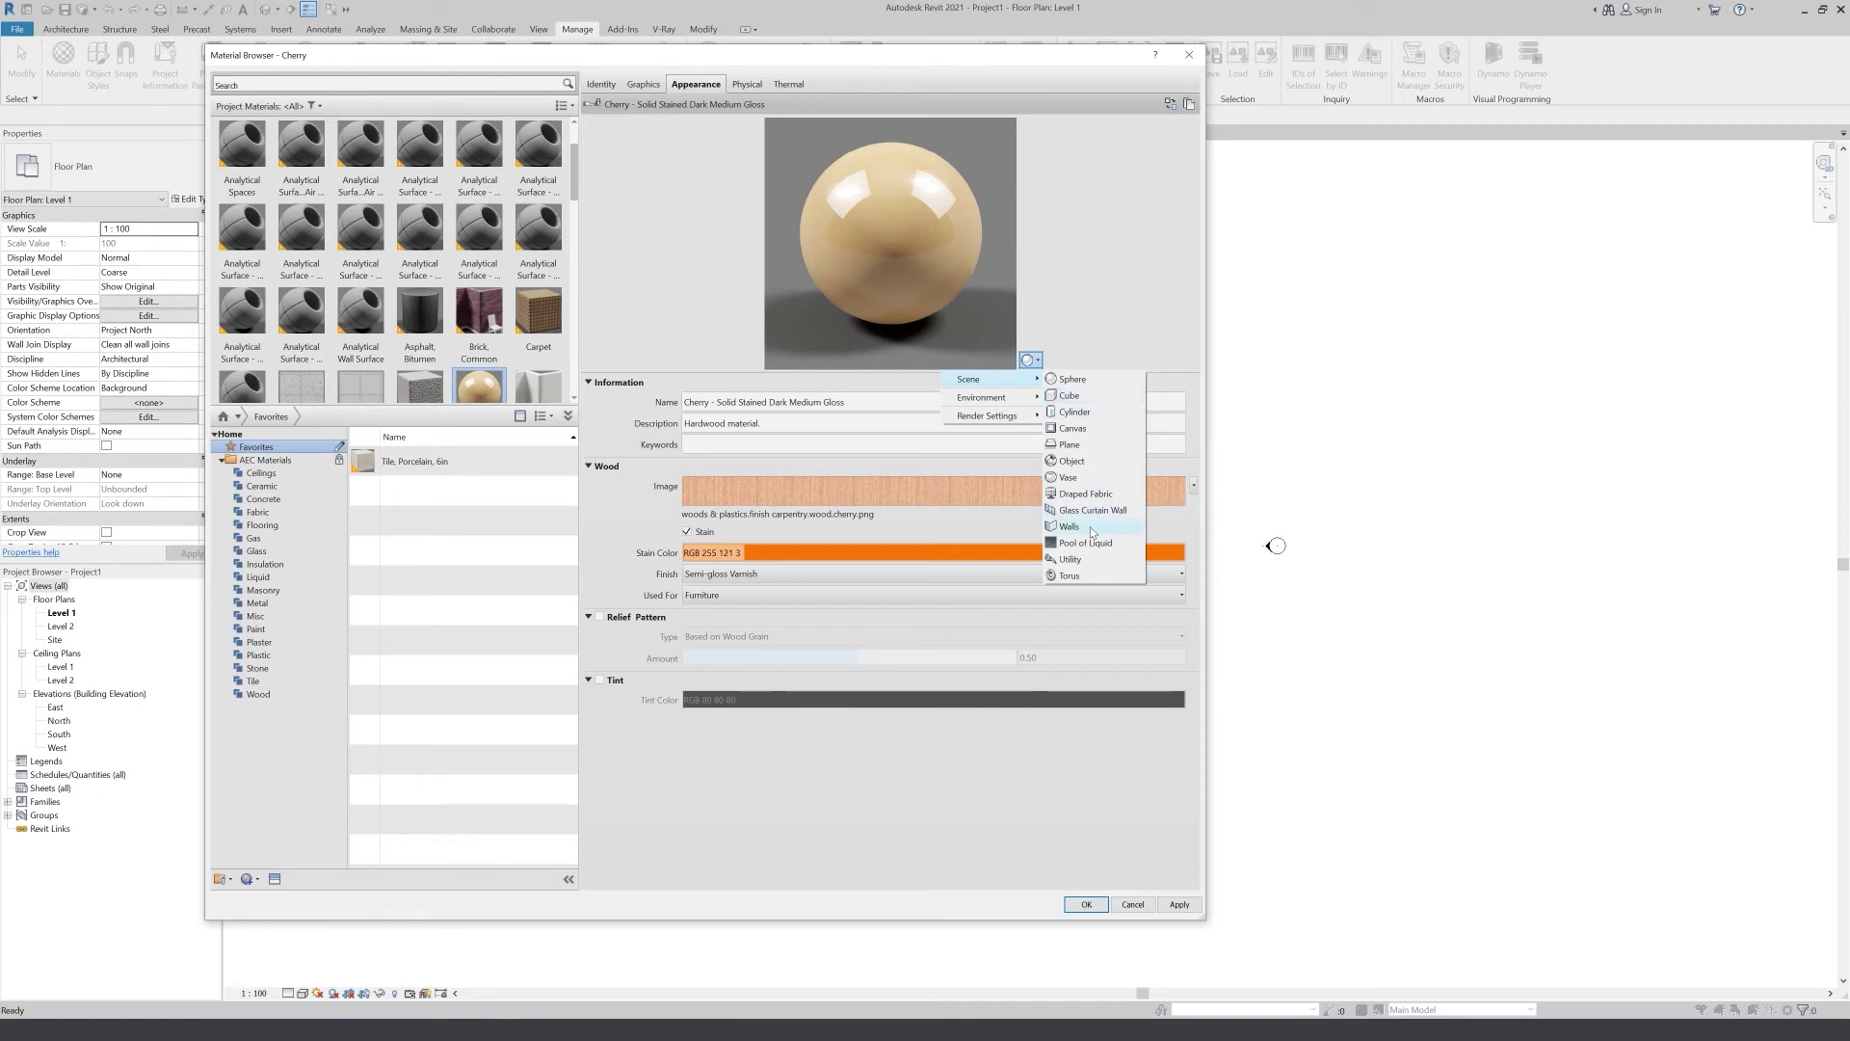
pyautogui.click(1079, 527)
pyautogui.click(1029, 360)
pyautogui.moveTo(992, 379)
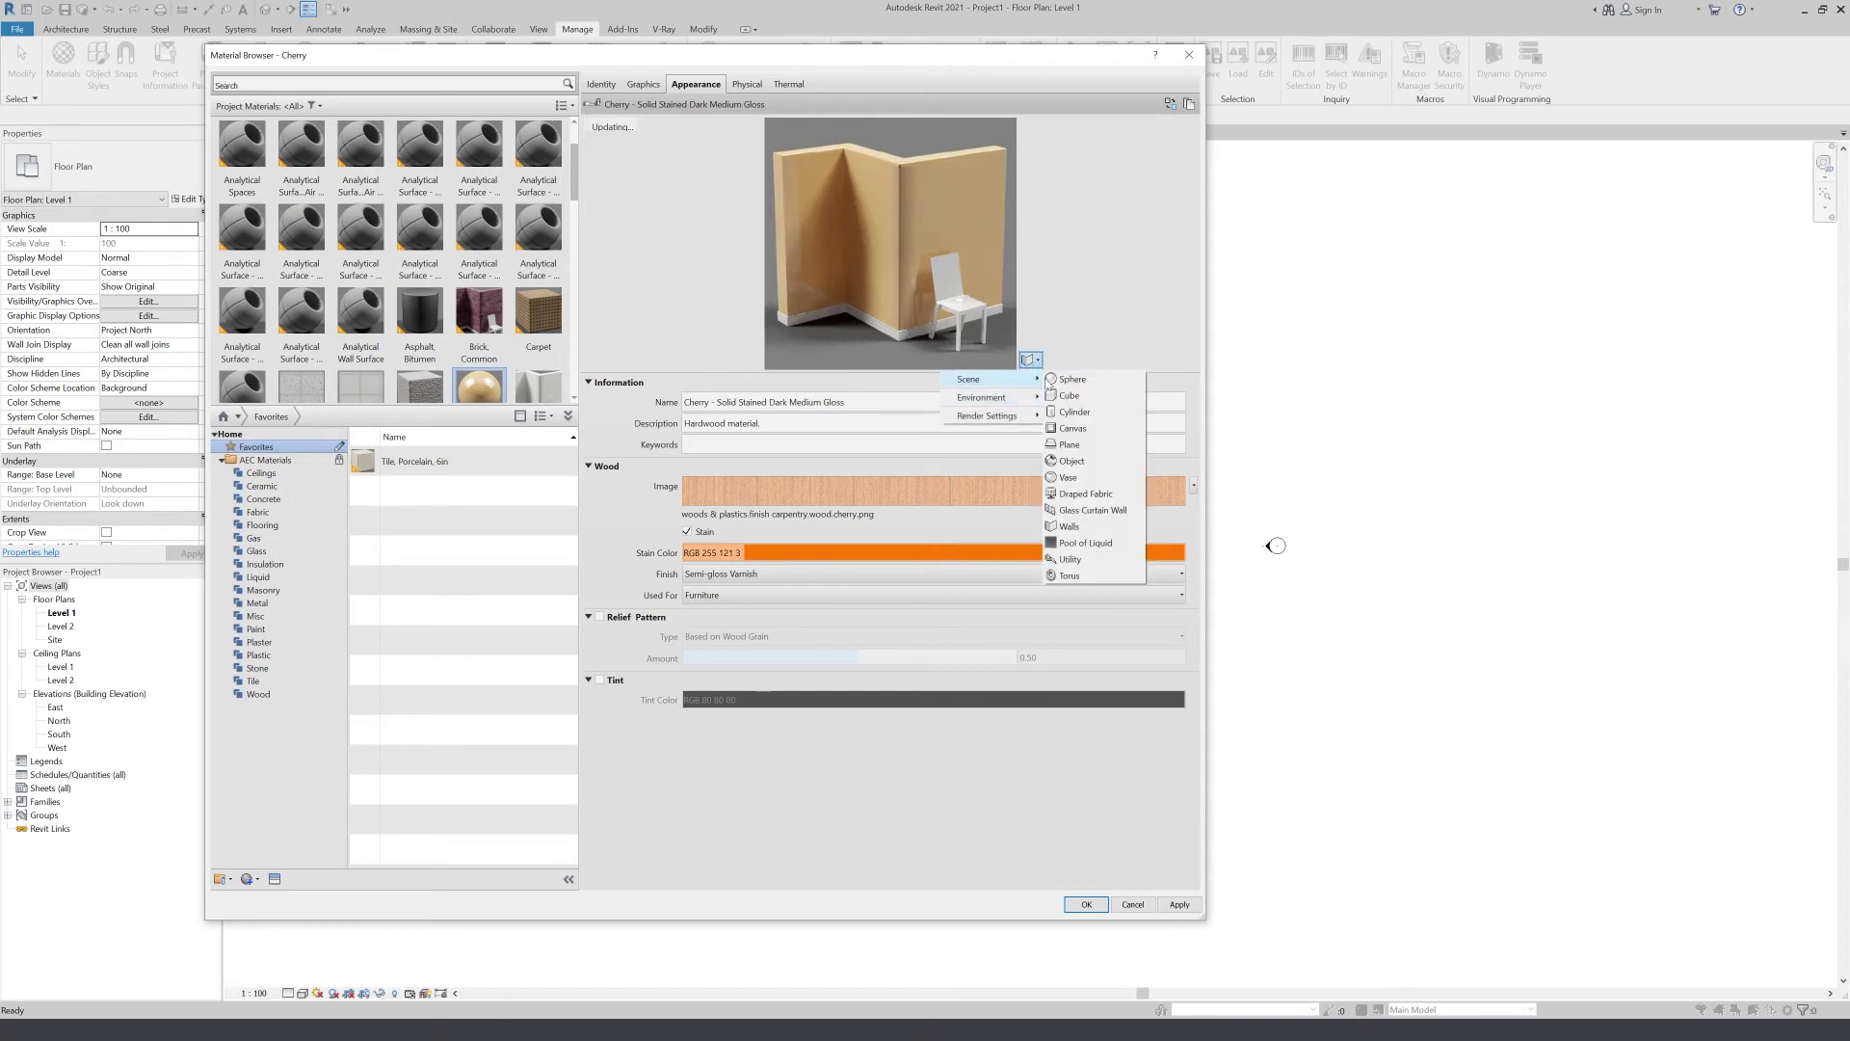
pyautogui.click(1088, 395)
pyautogui.click(1030, 359)
pyautogui.moveTo(989, 415)
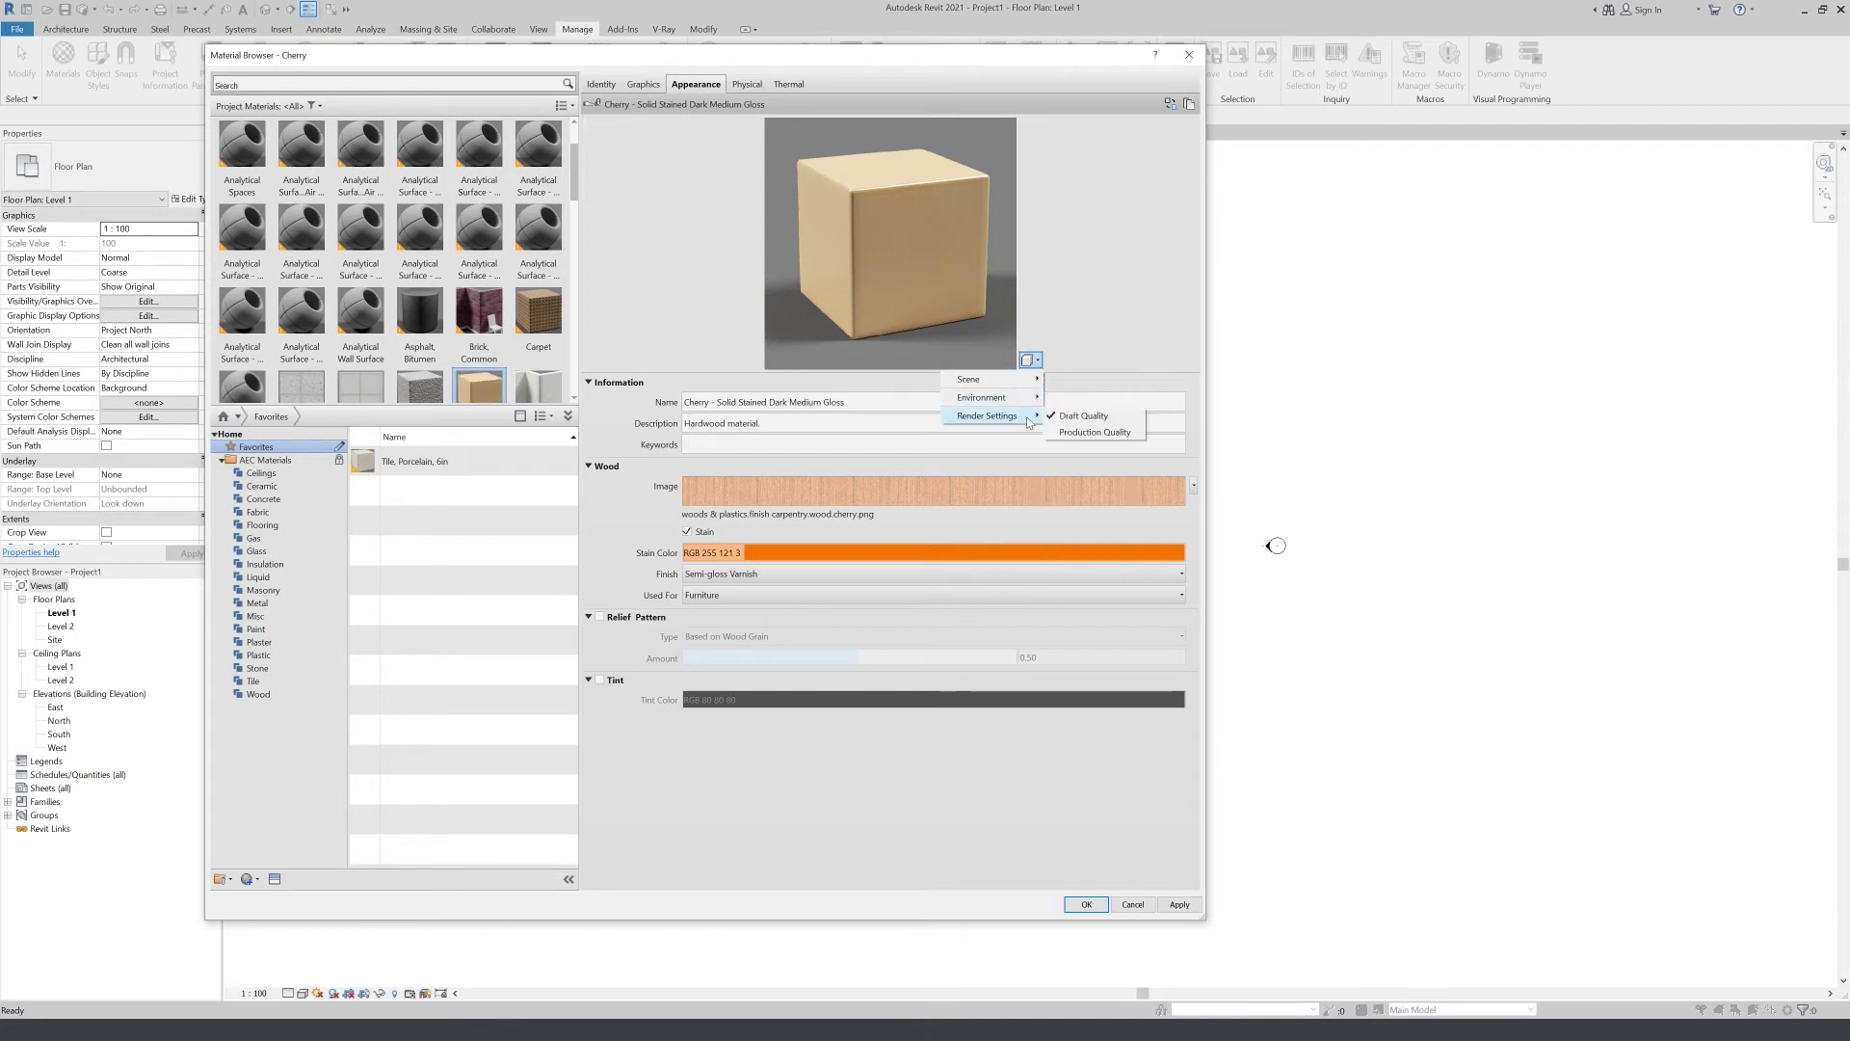
pyautogui.click(757, 89)
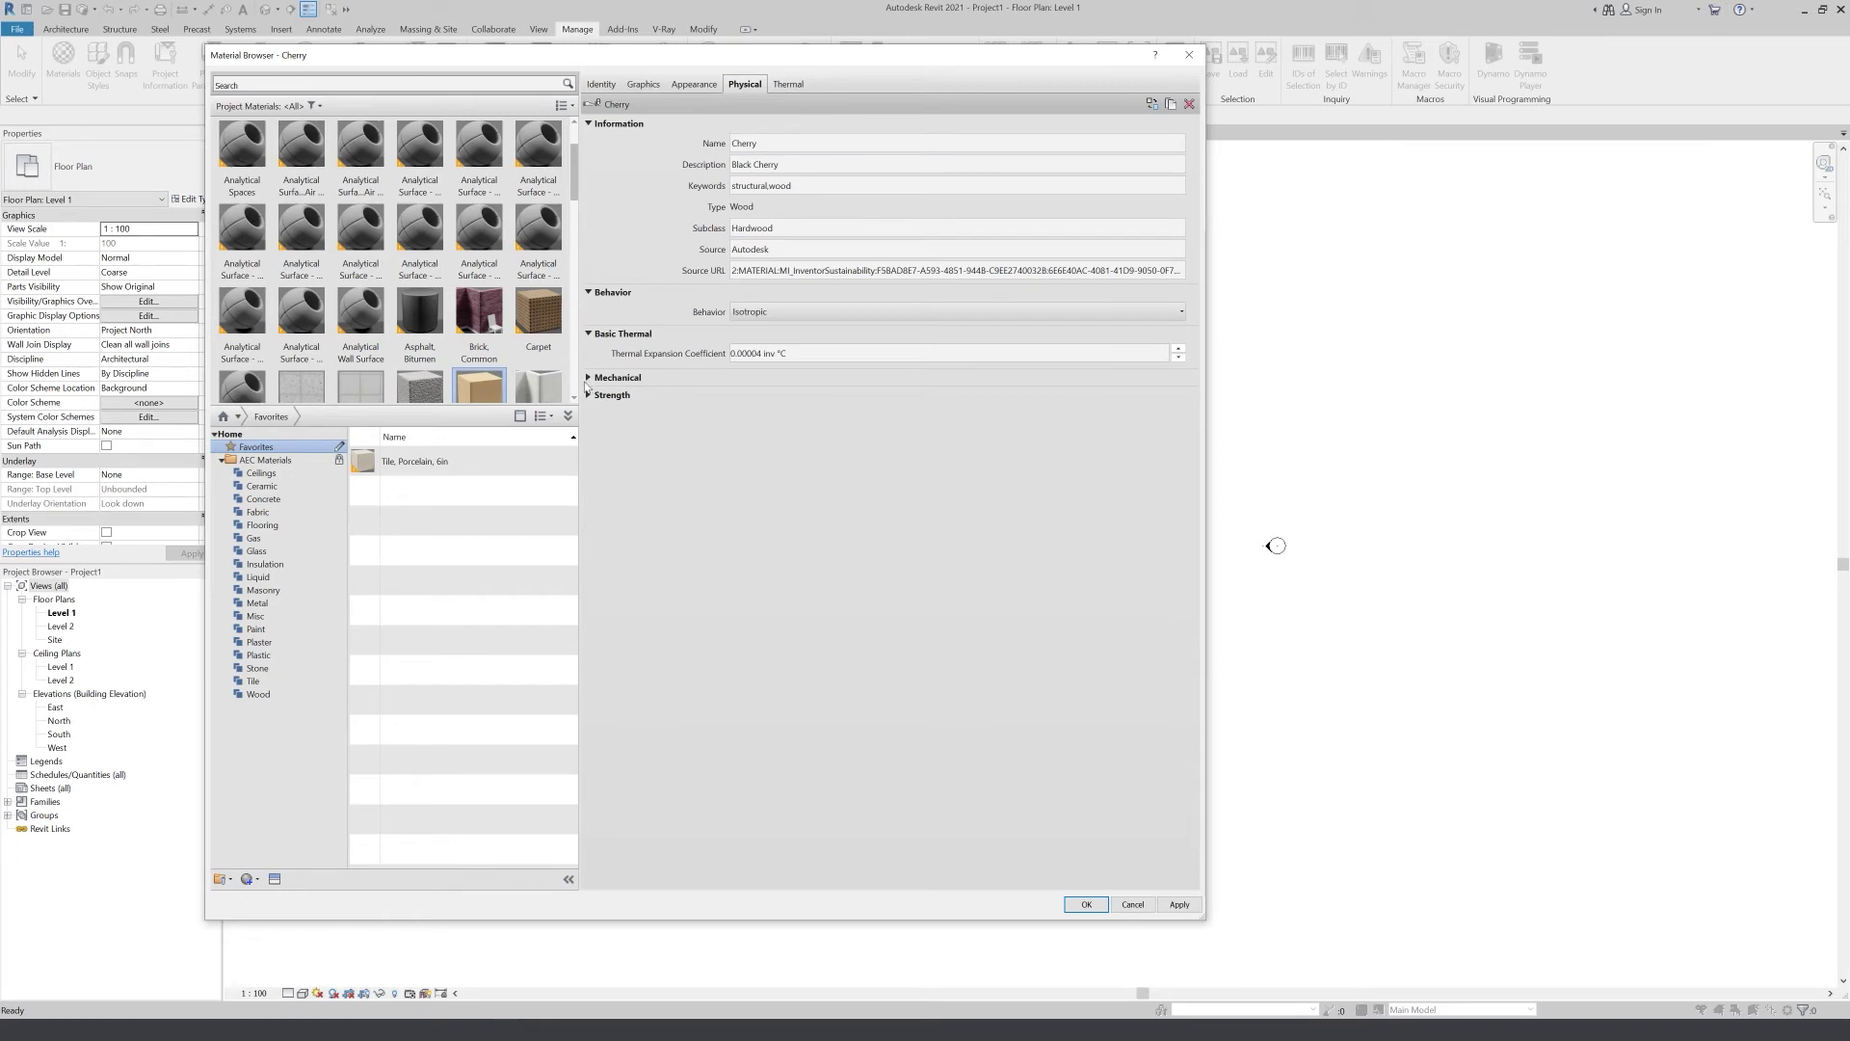
# Review Cherry's mechanical, strength and thermal properties, then start placing a furniture component
pyautogui.click(588, 381)
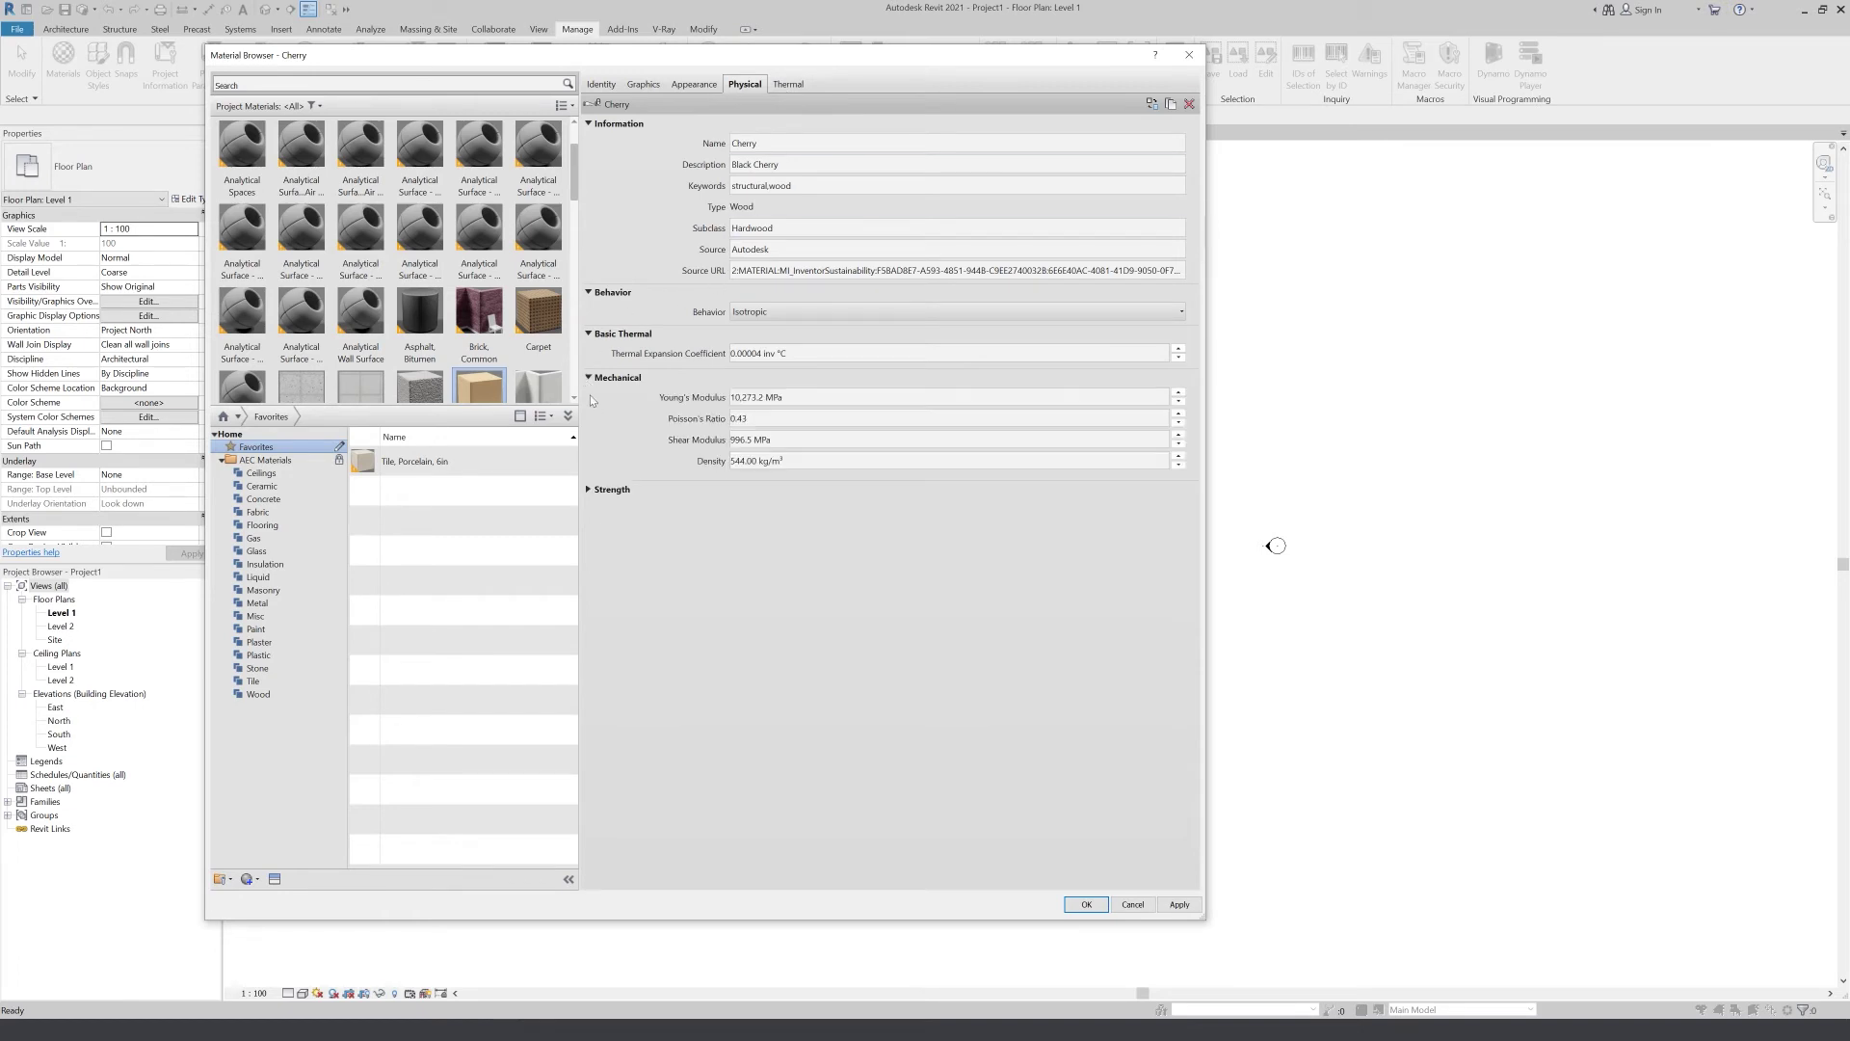
pyautogui.click(588, 489)
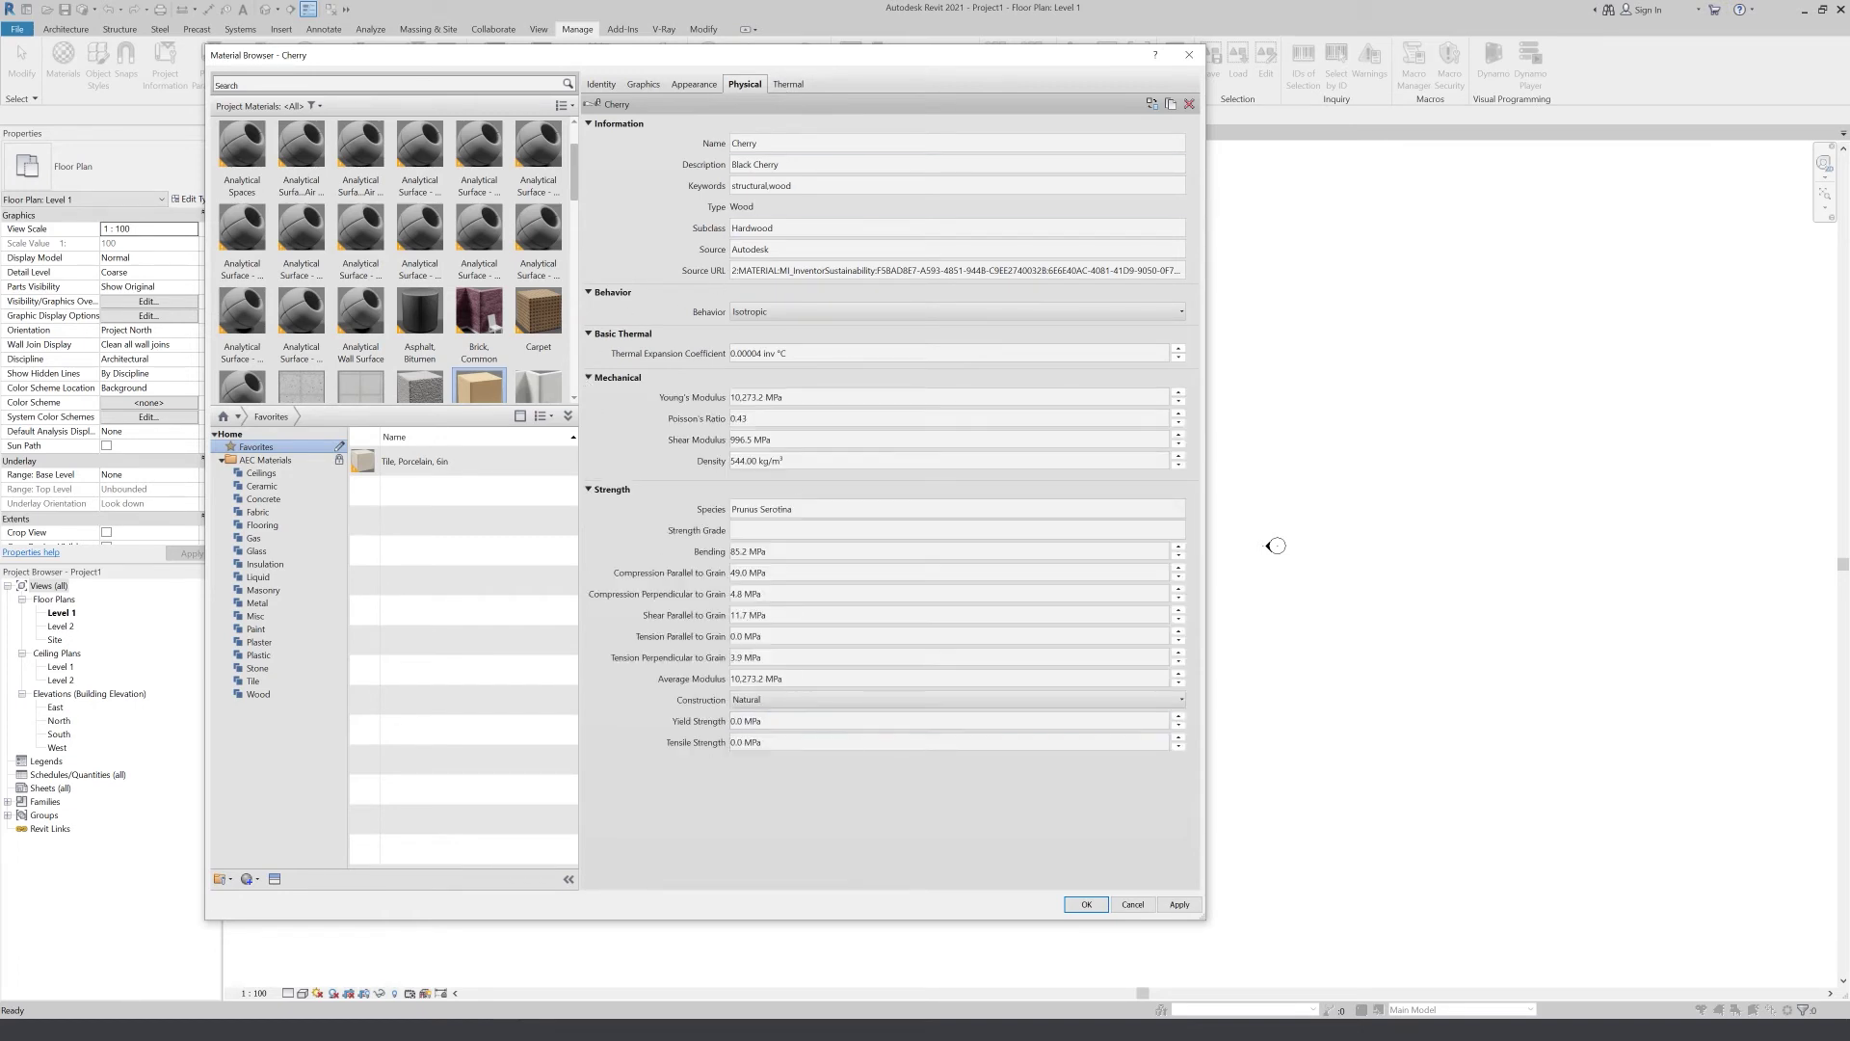
pyautogui.click(788, 85)
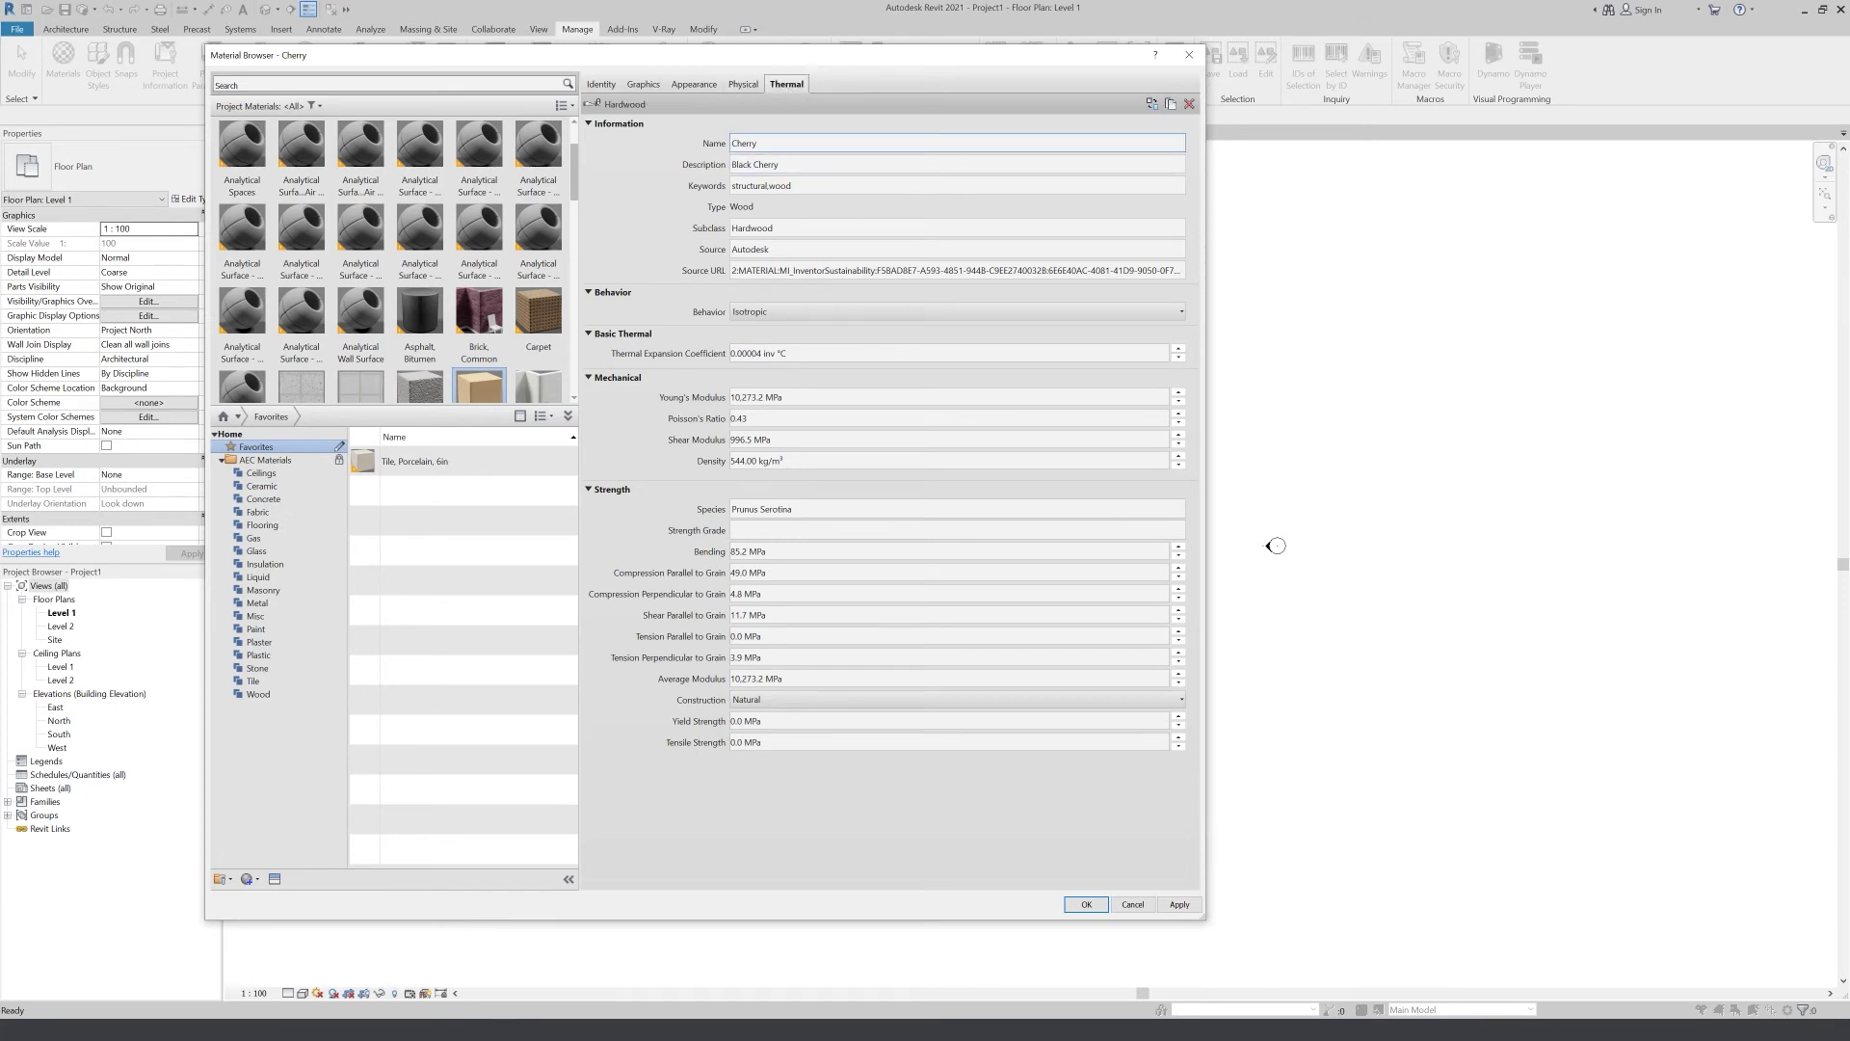
pyautogui.click(743, 87)
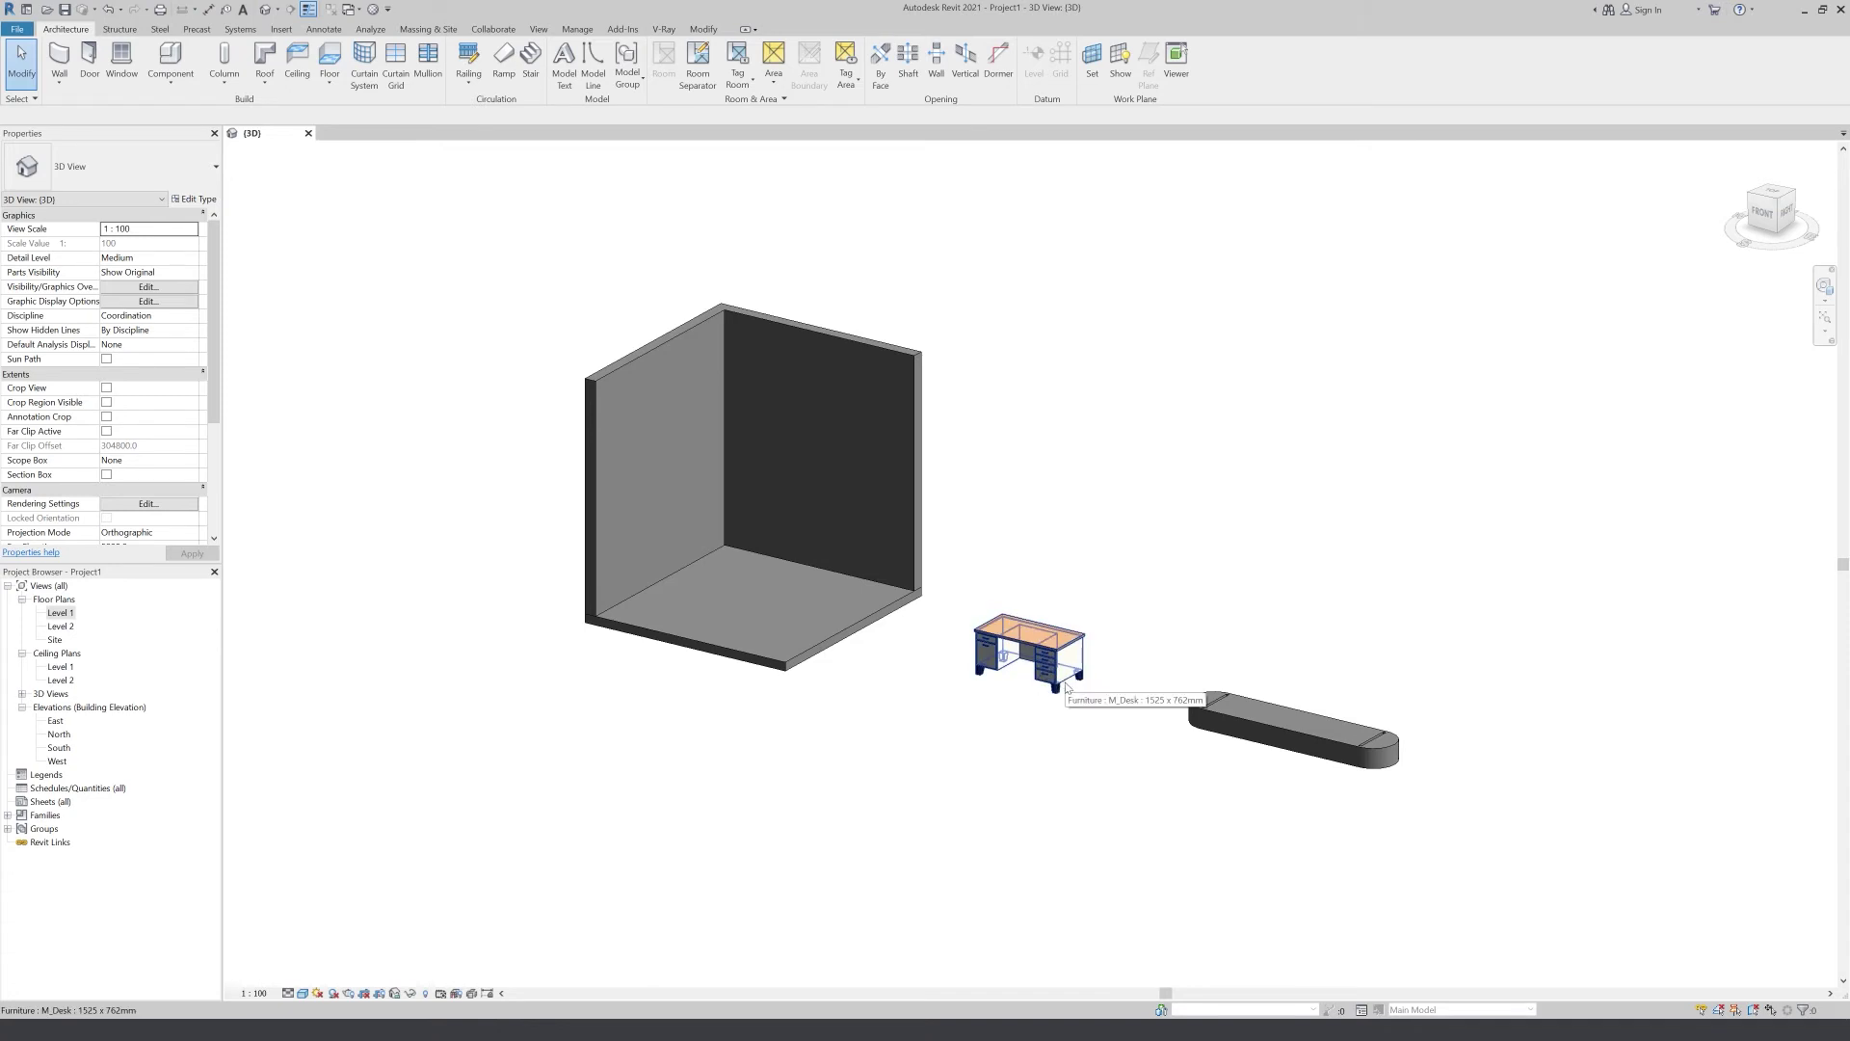
pyautogui.click(171, 79)
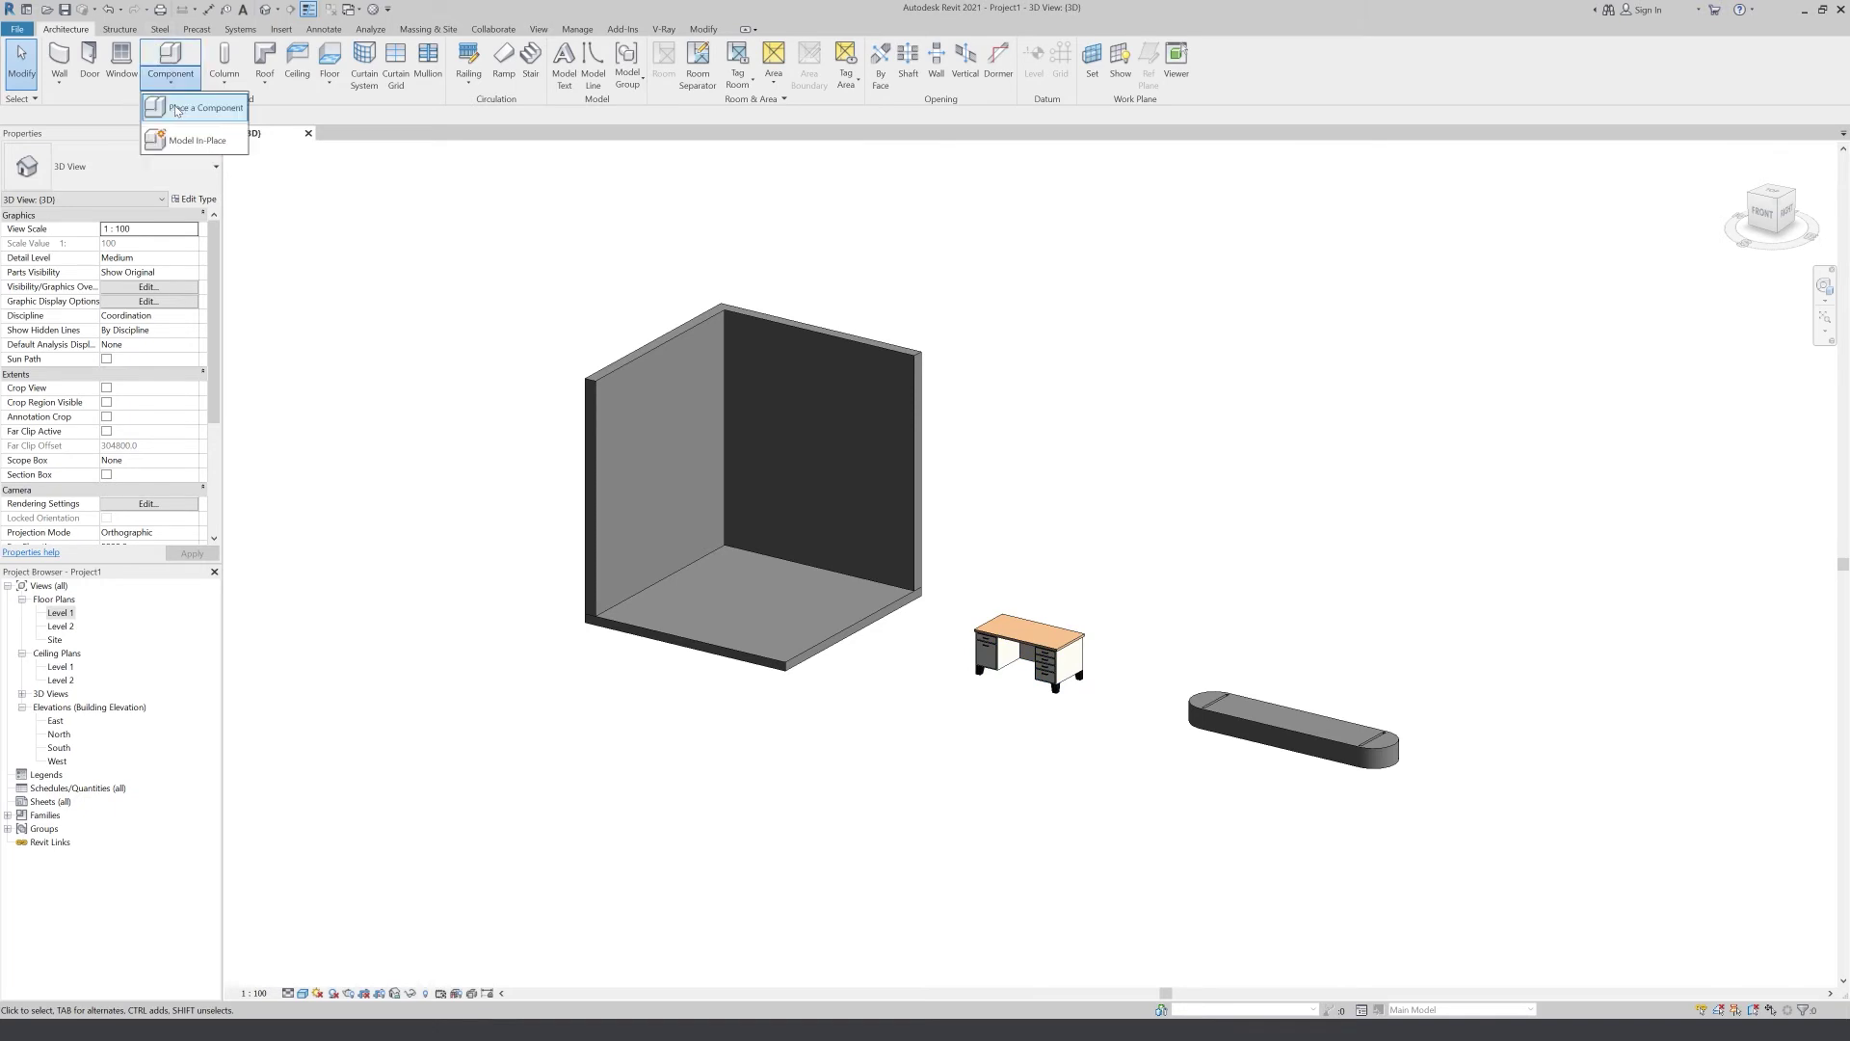
pyautogui.click(214, 108)
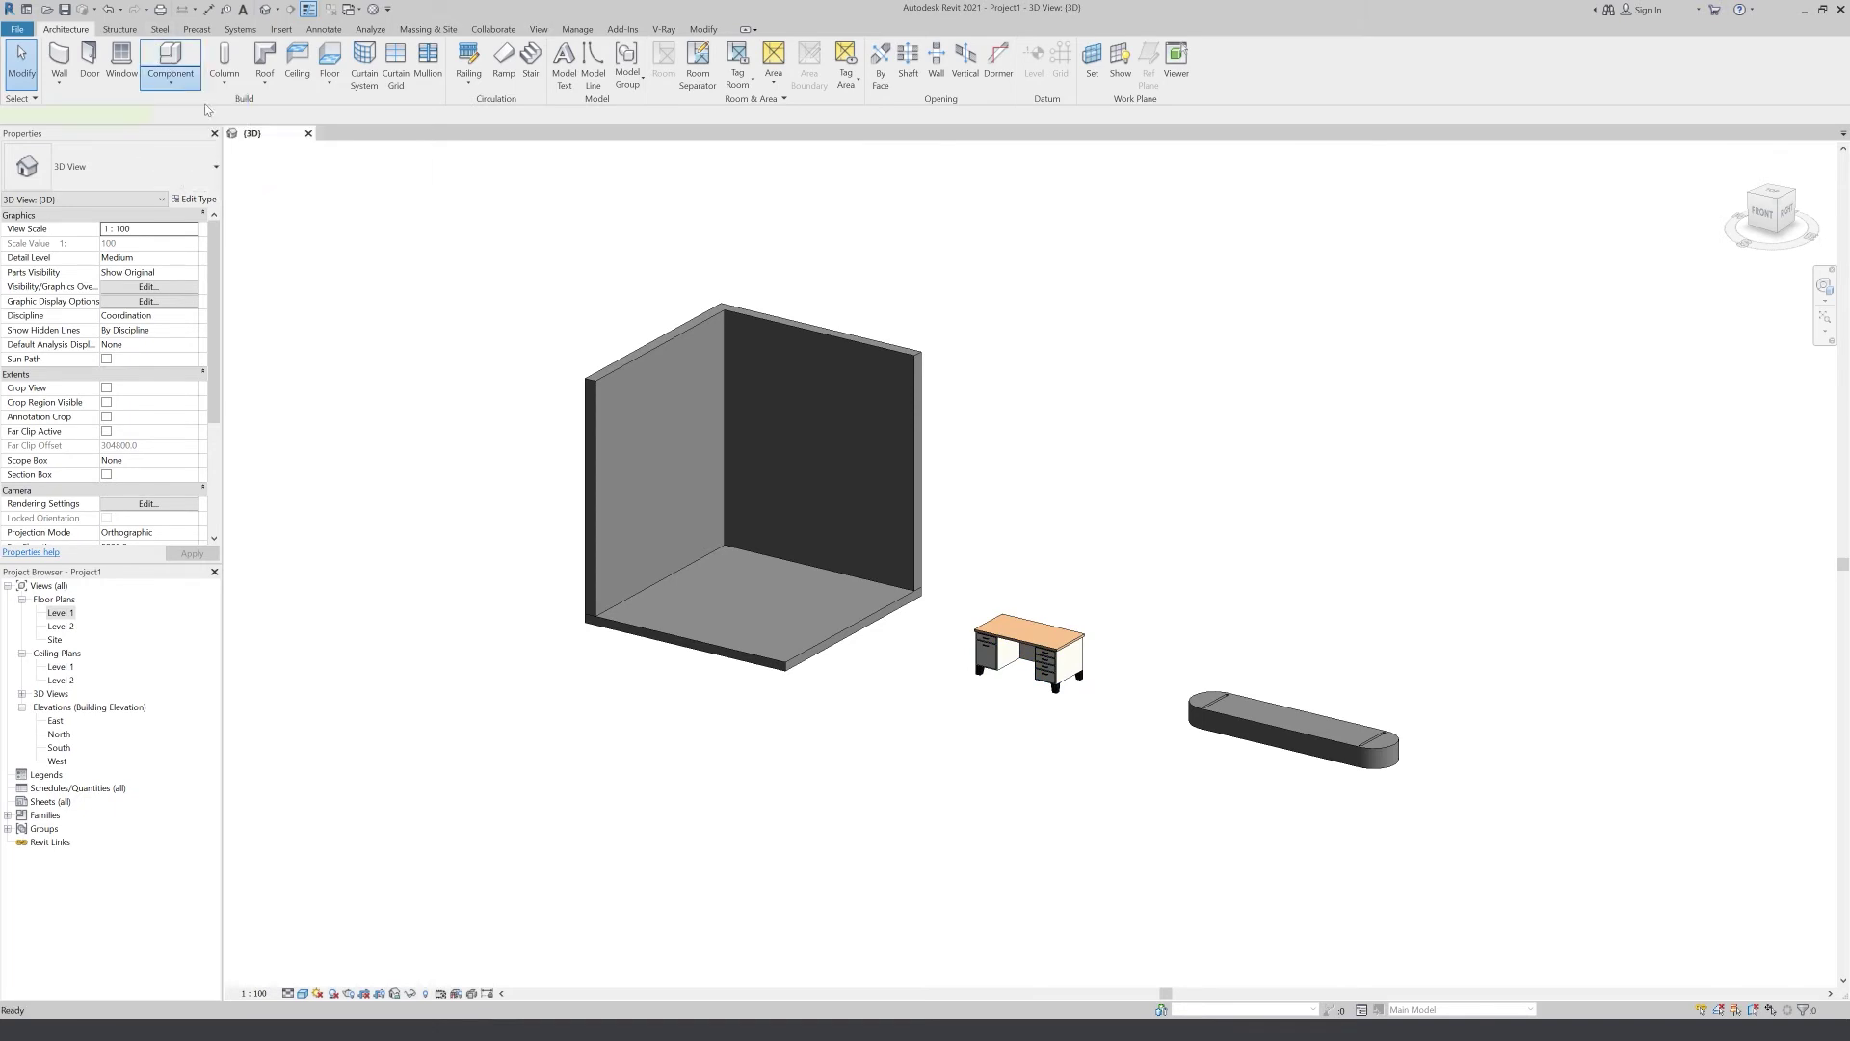
# Browse Load Family into the Columns folder, cancel without loading, and end desk placement
pyautogui.click(125, 166)
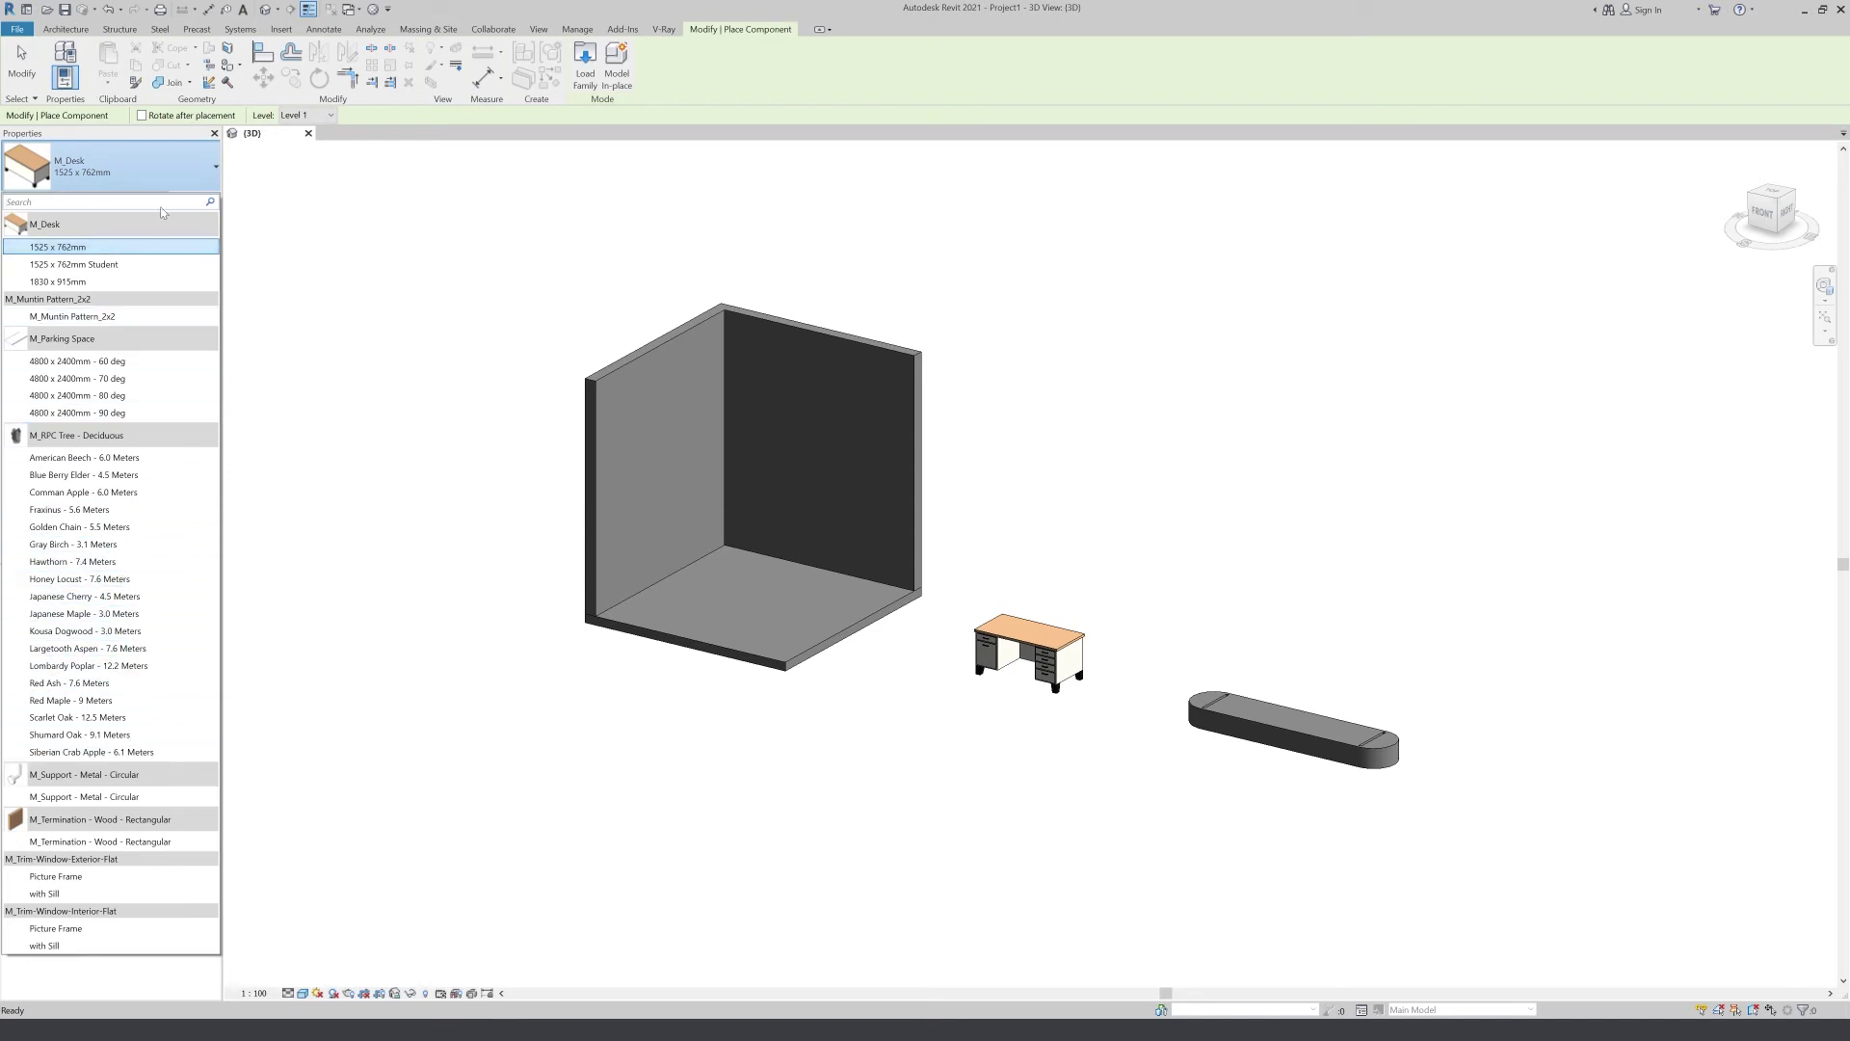
pyautogui.click(587, 68)
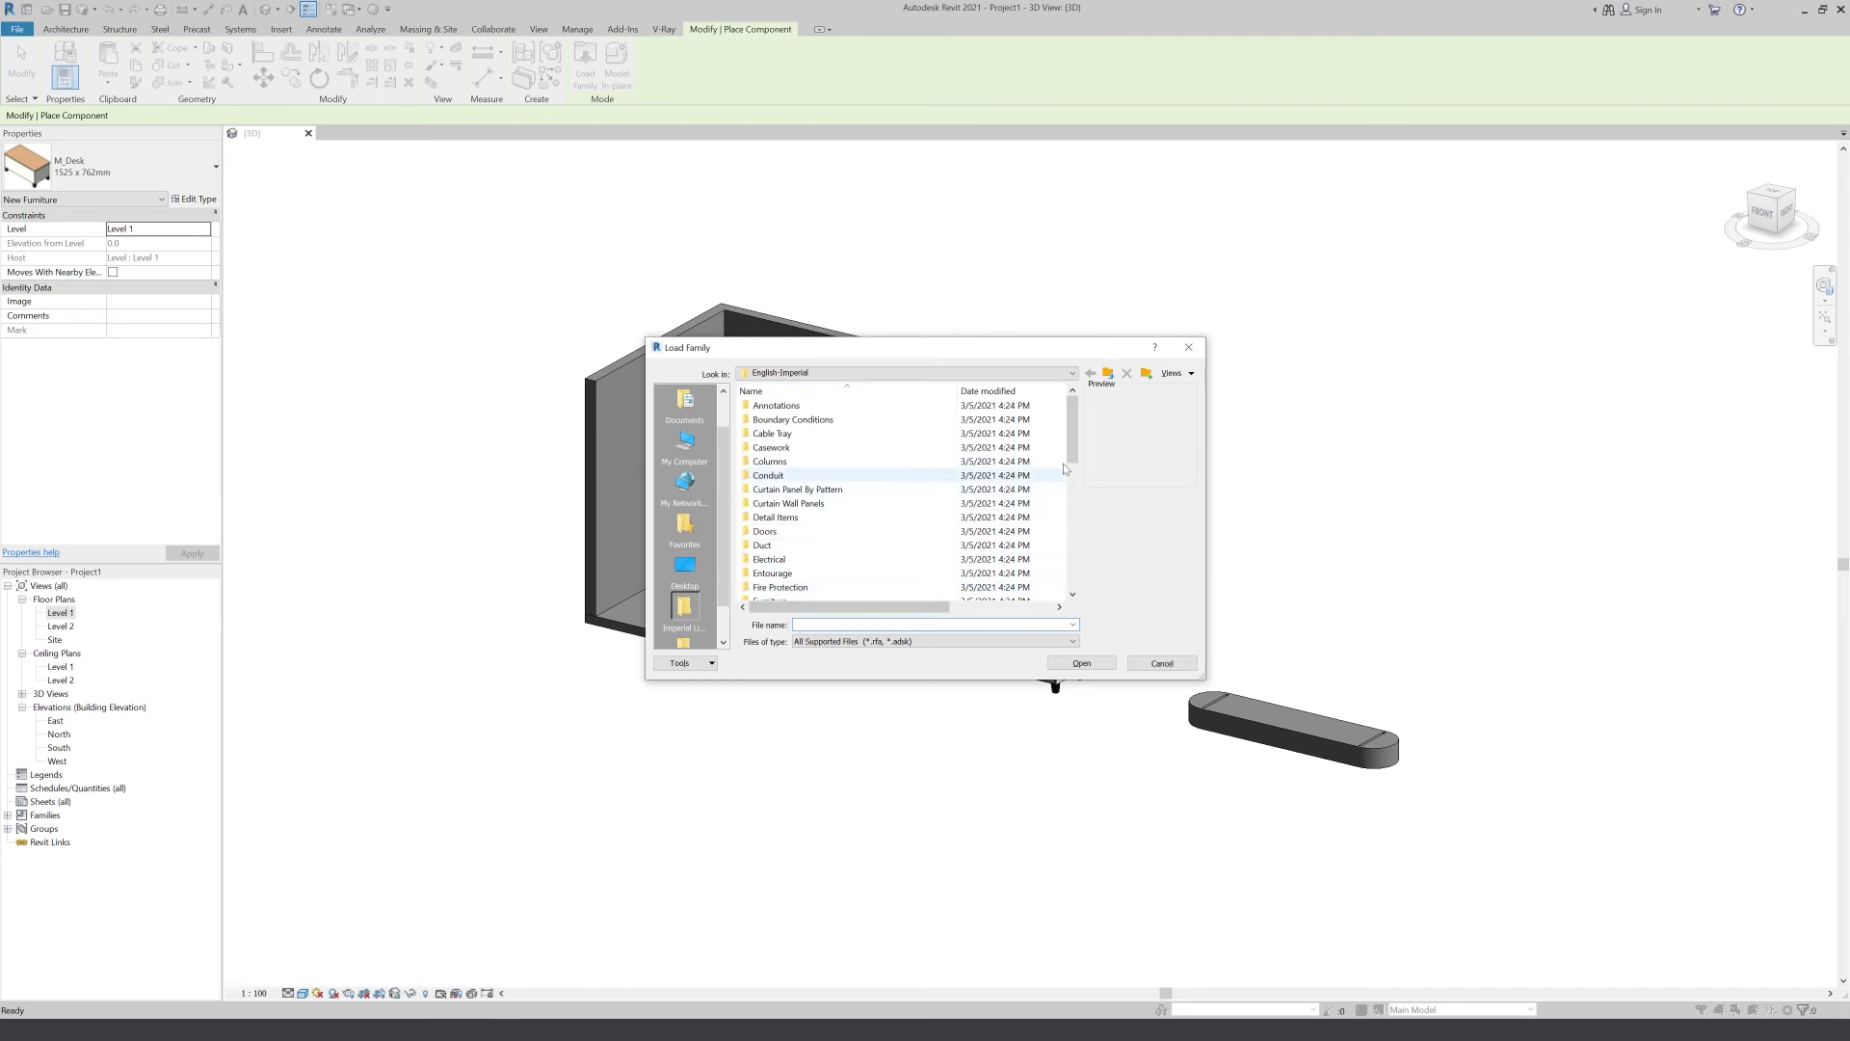
pyautogui.moveTo(1074, 446); pyautogui.dragTo(1083, 535)
pyautogui.scroll(4, 781, 449)
pyautogui.scroll(3, 780, 449)
pyautogui.doubleClick(810, 460)
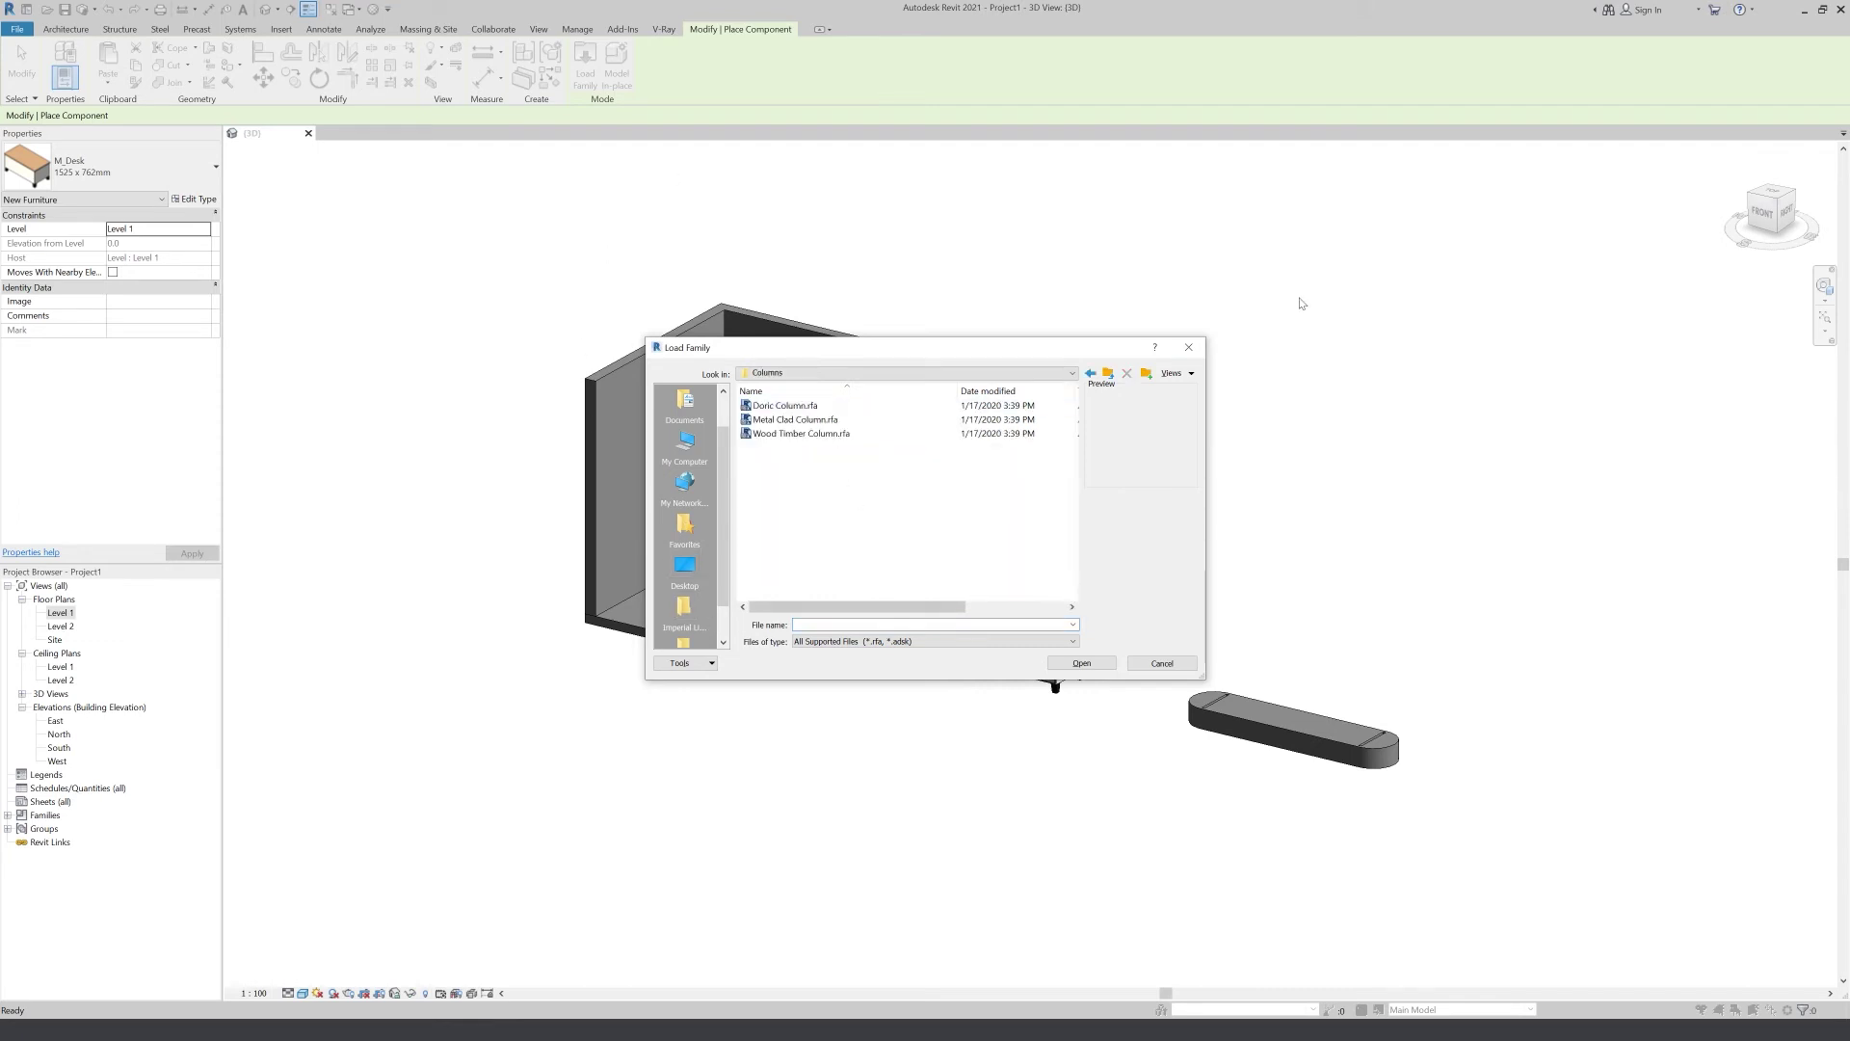
pyautogui.click(1162, 663)
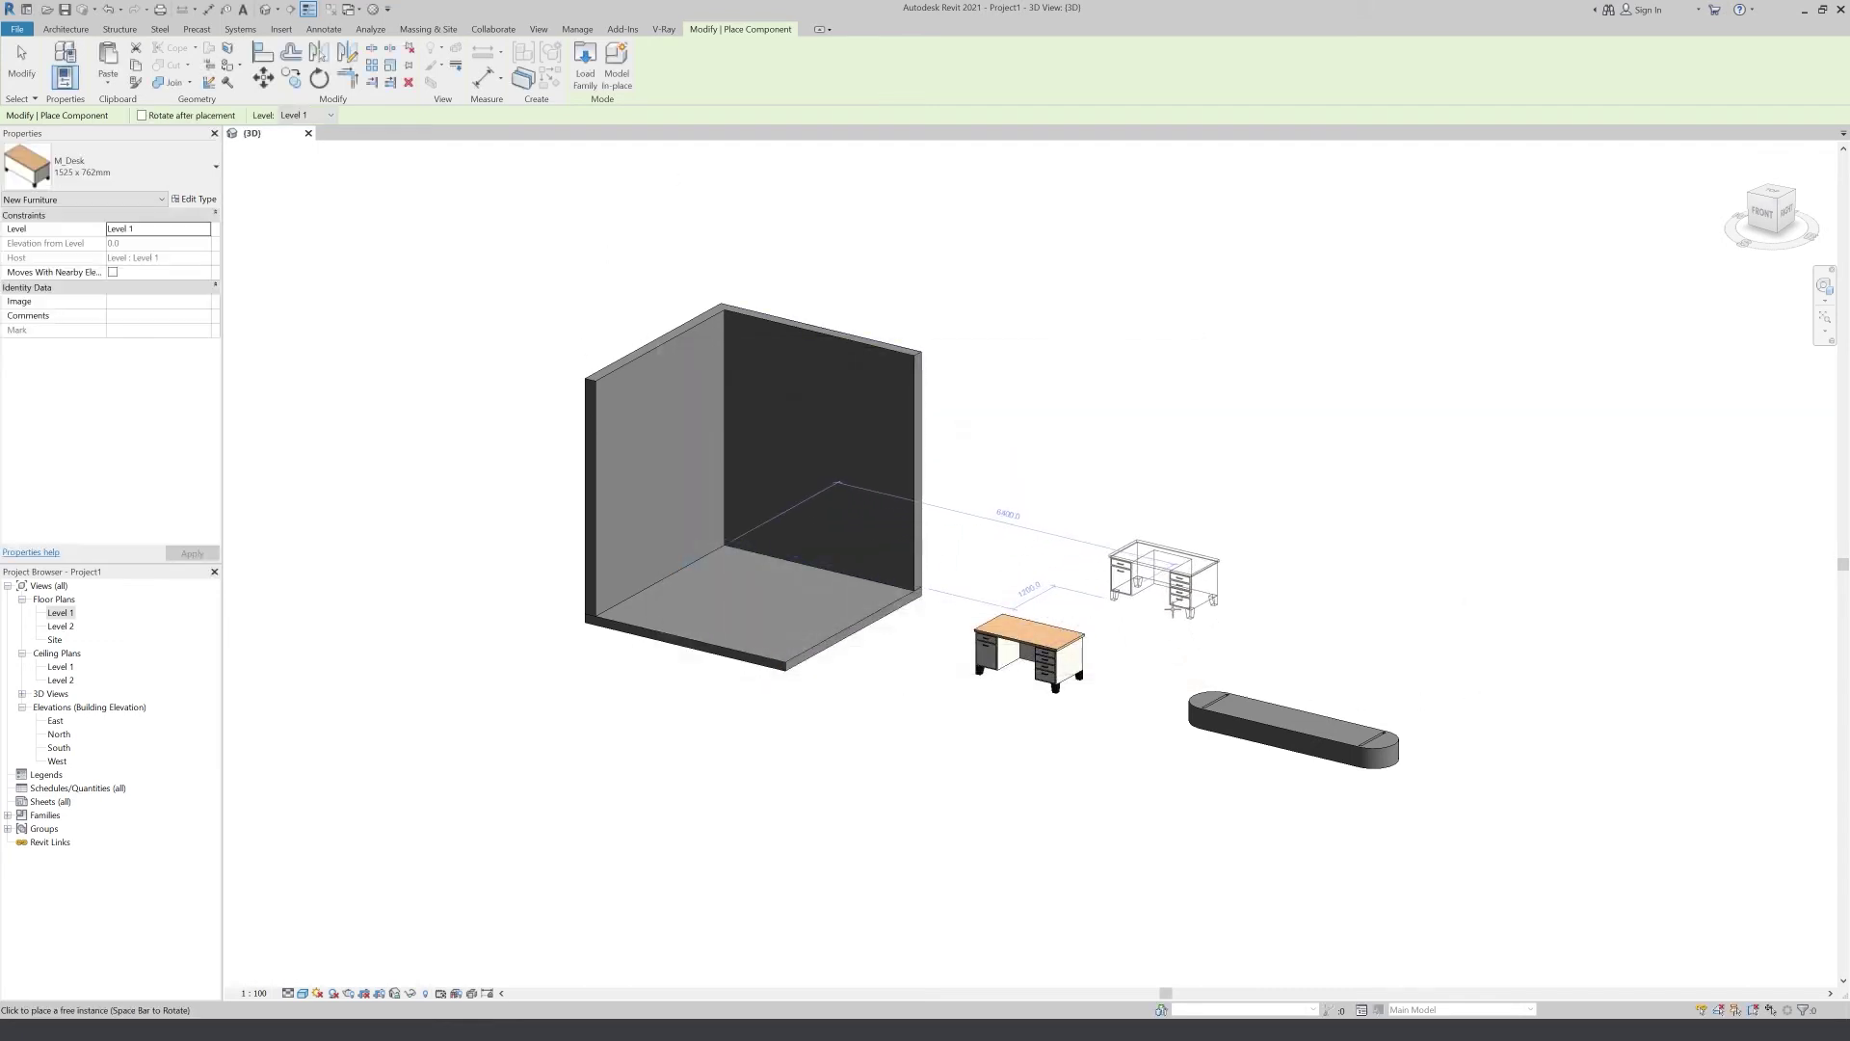
pyautogui.press('Escape')
pyautogui.press('Escape')
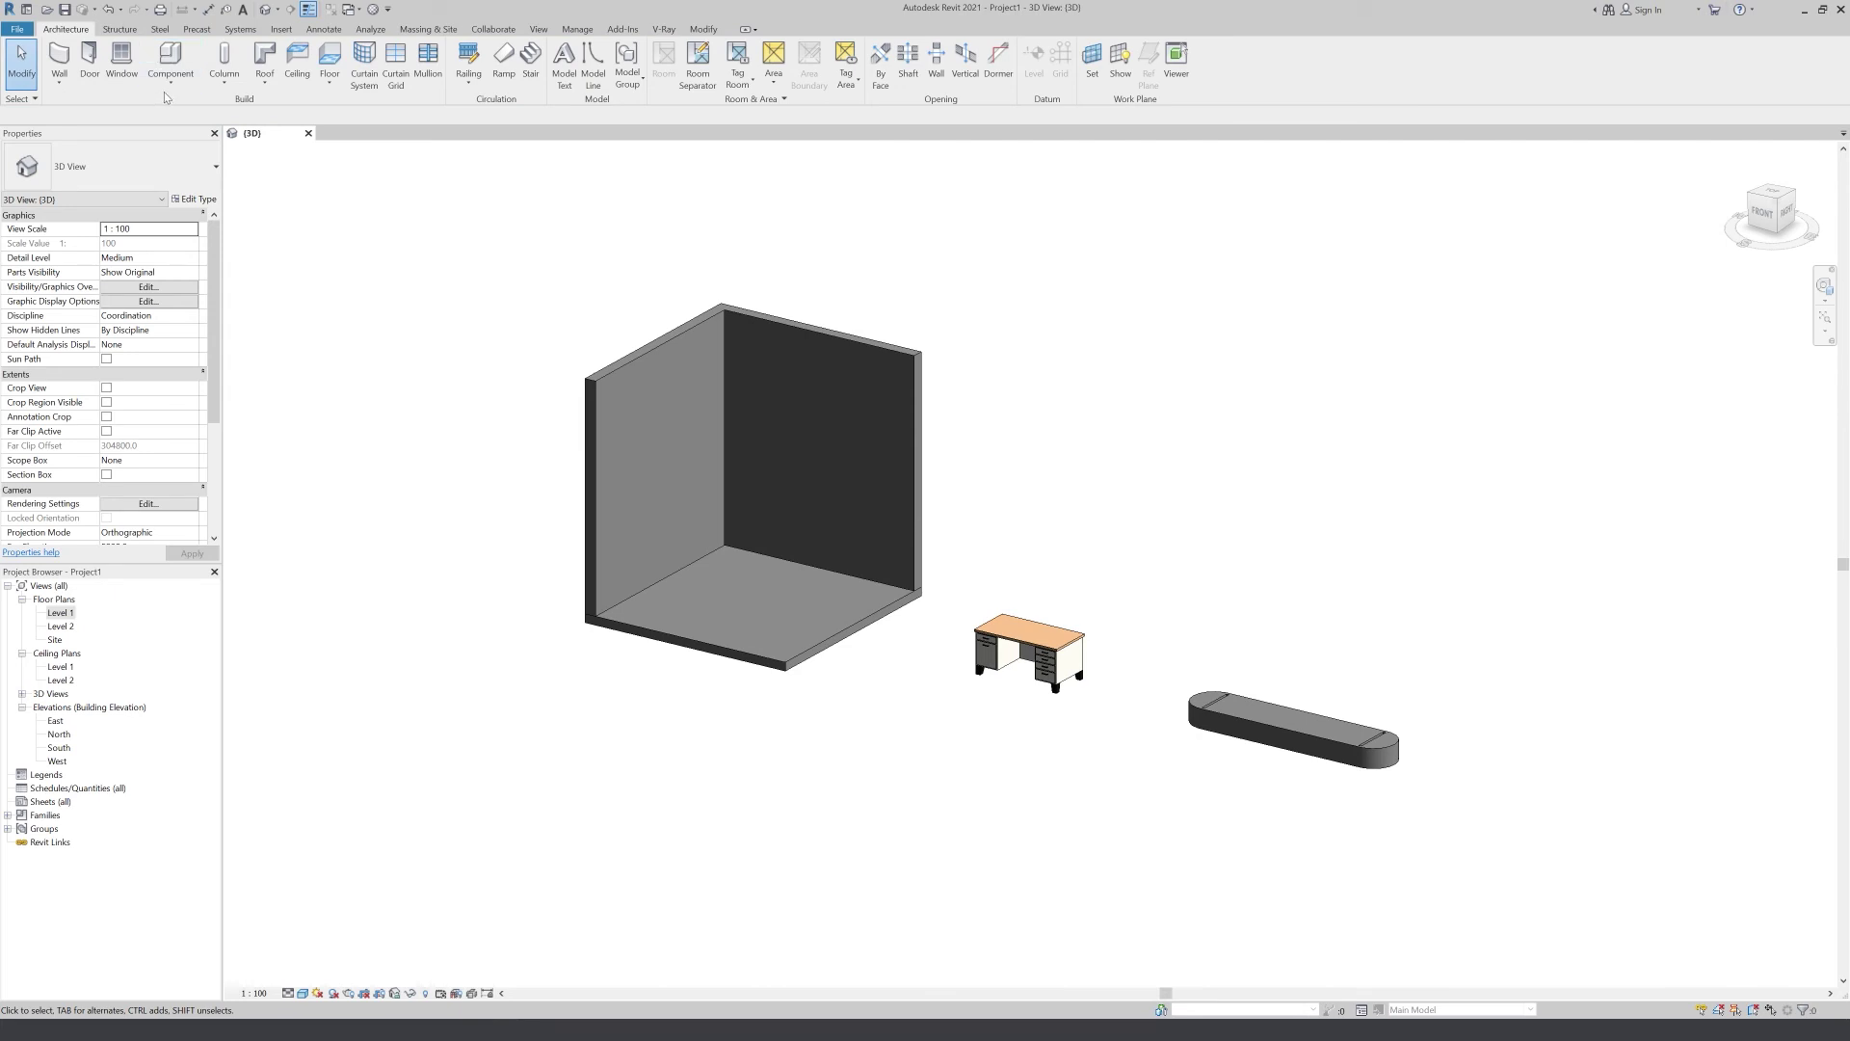
pyautogui.click(171, 81)
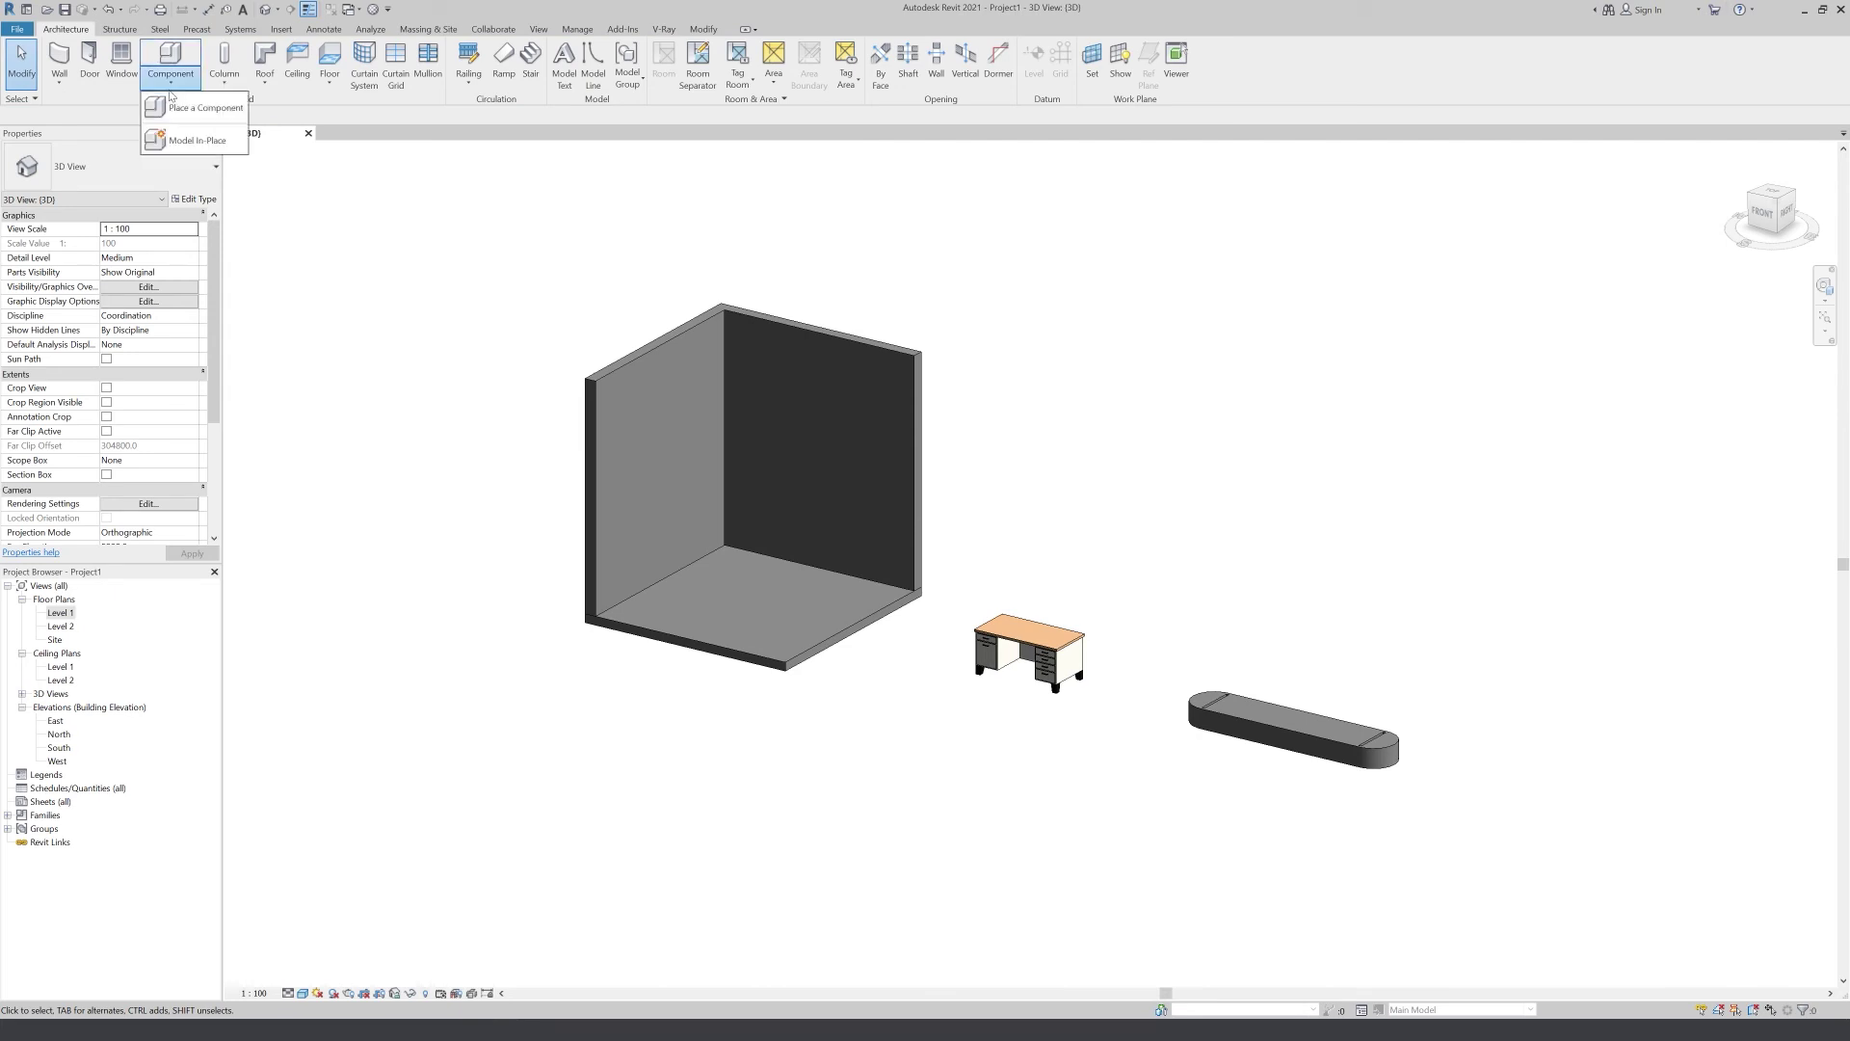
pyautogui.click(201, 145)
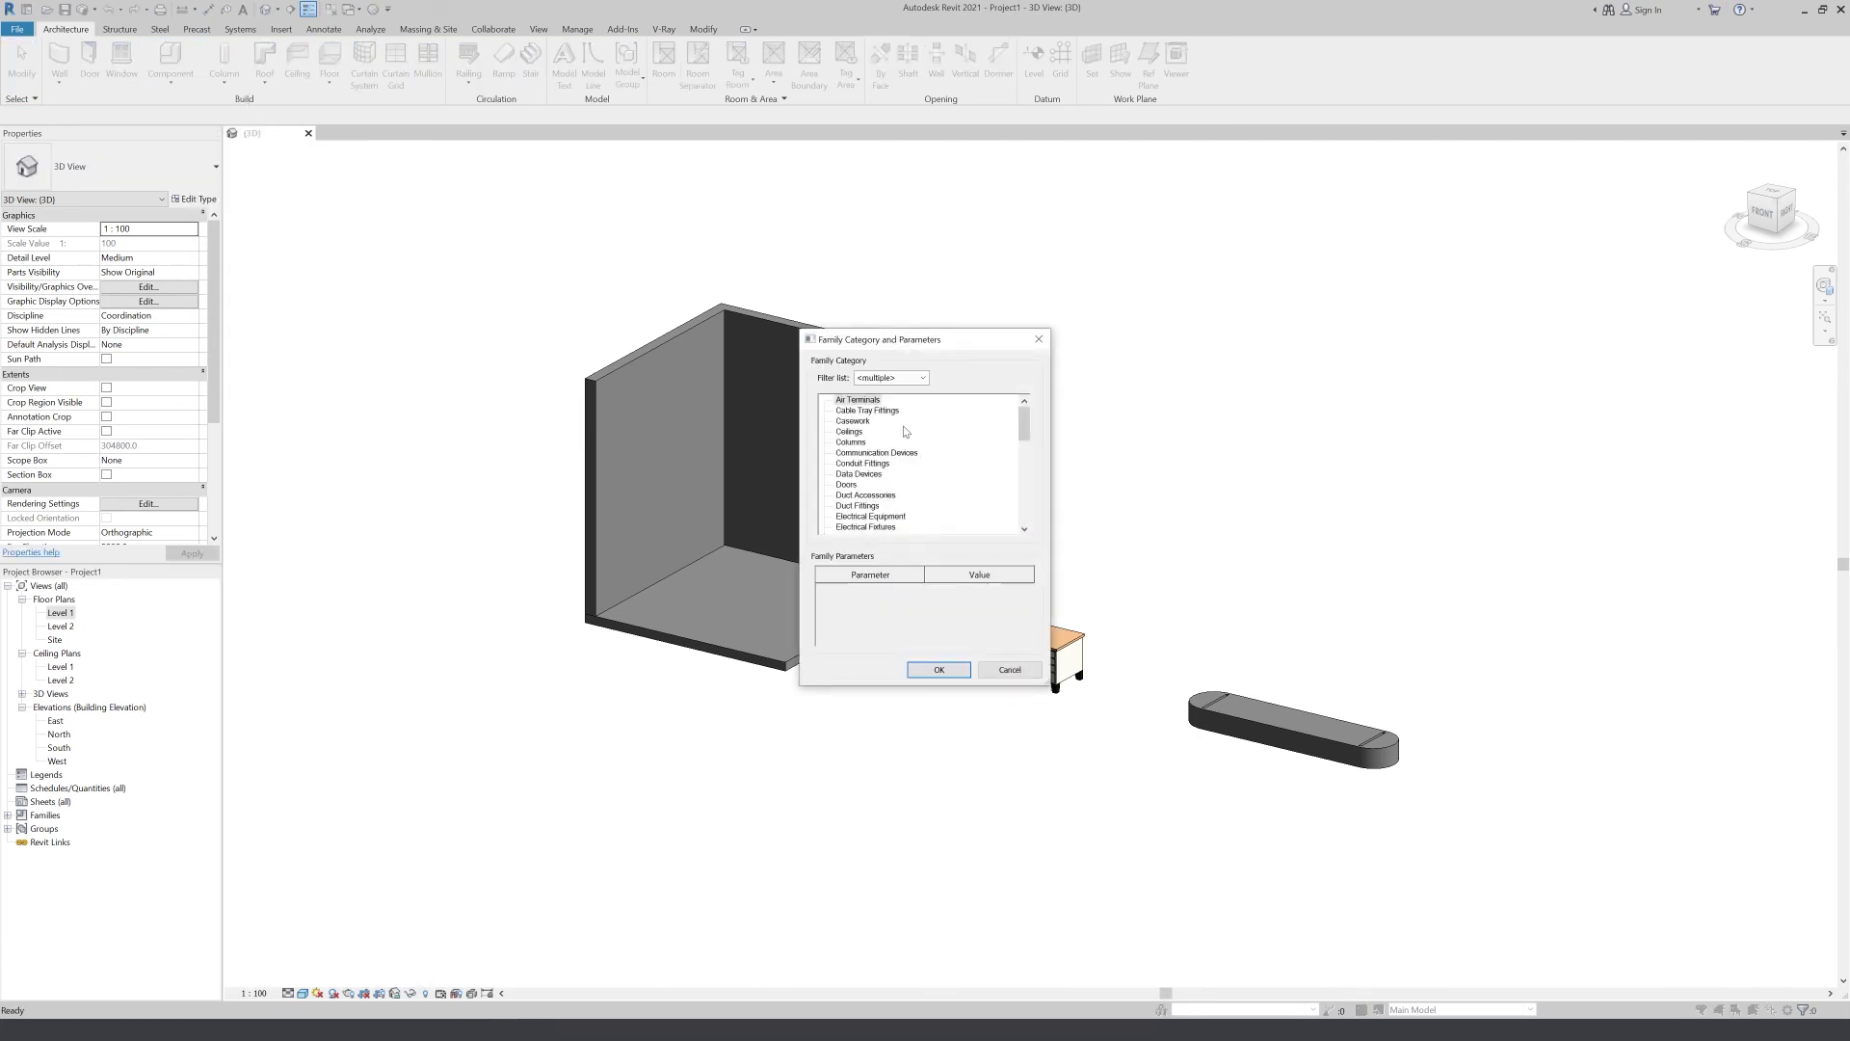
pyautogui.moveTo(1022, 428); pyautogui.dragTo(1027, 525)
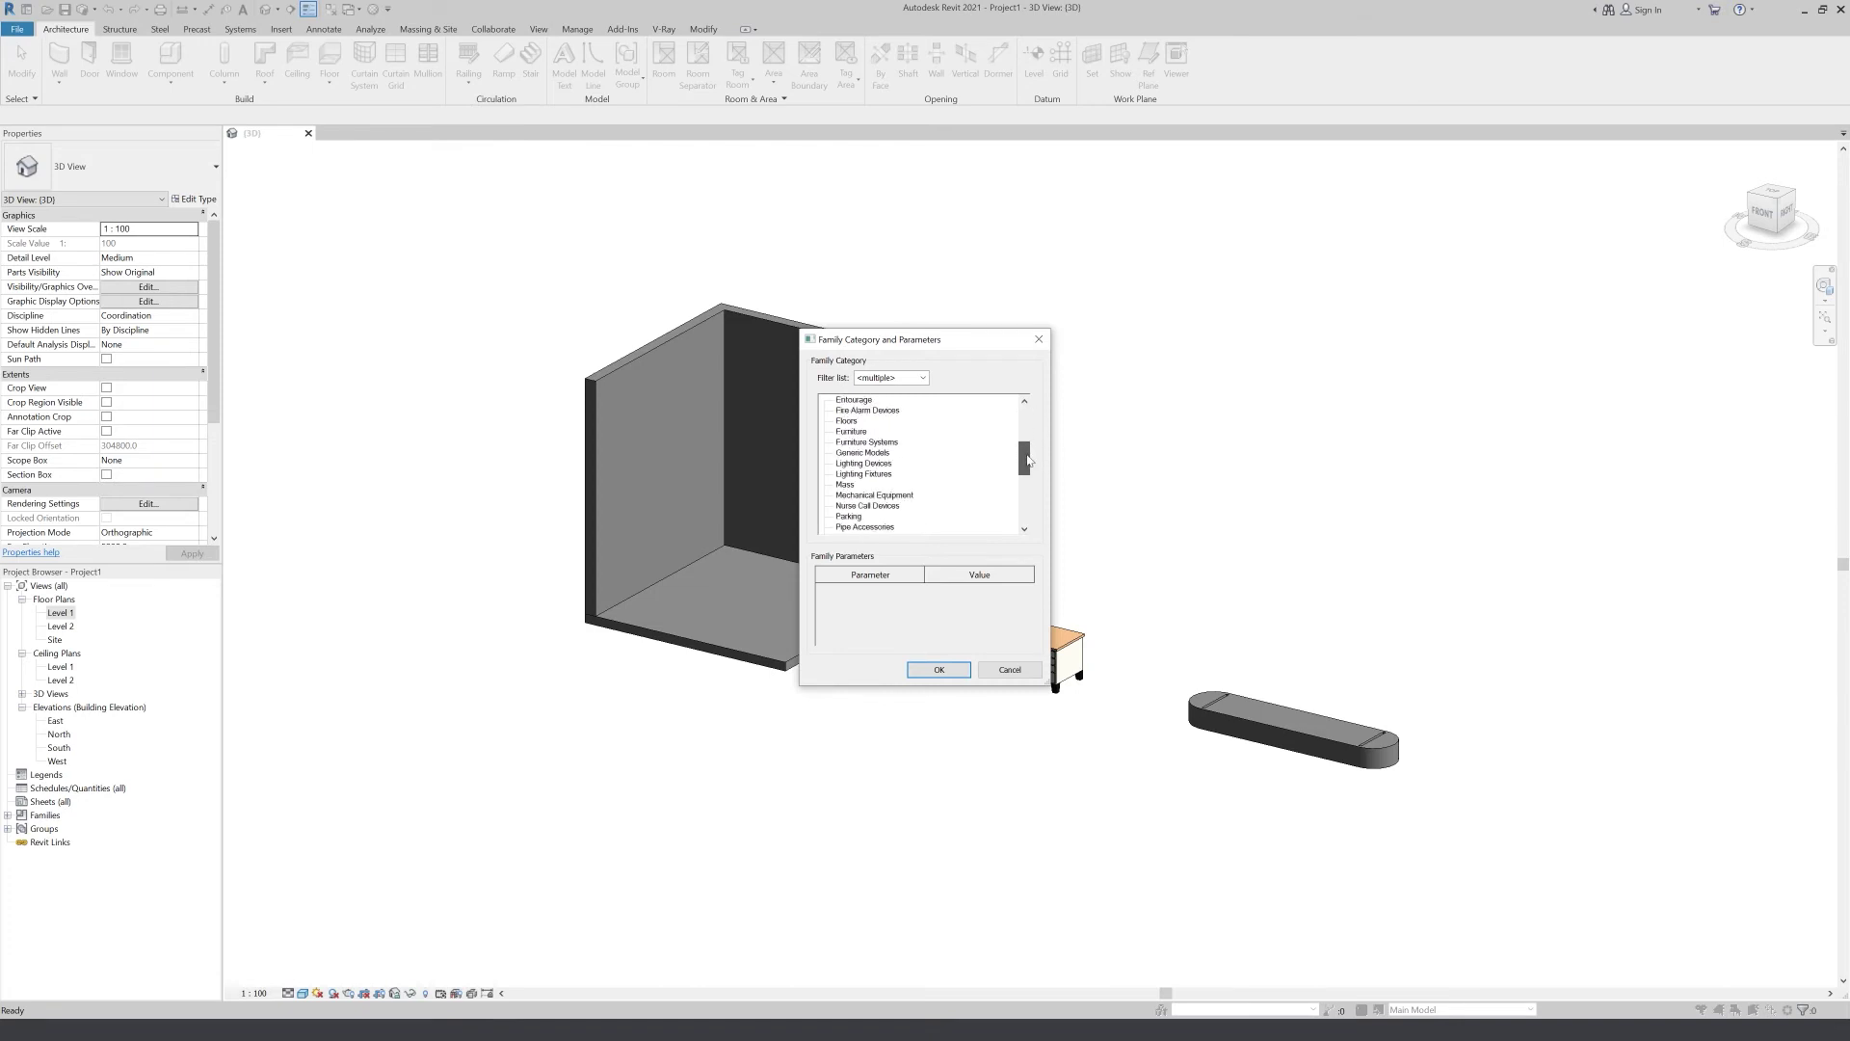
pyautogui.scroll(10, 1028, 540)
pyautogui.scroll(10, 1029, 538)
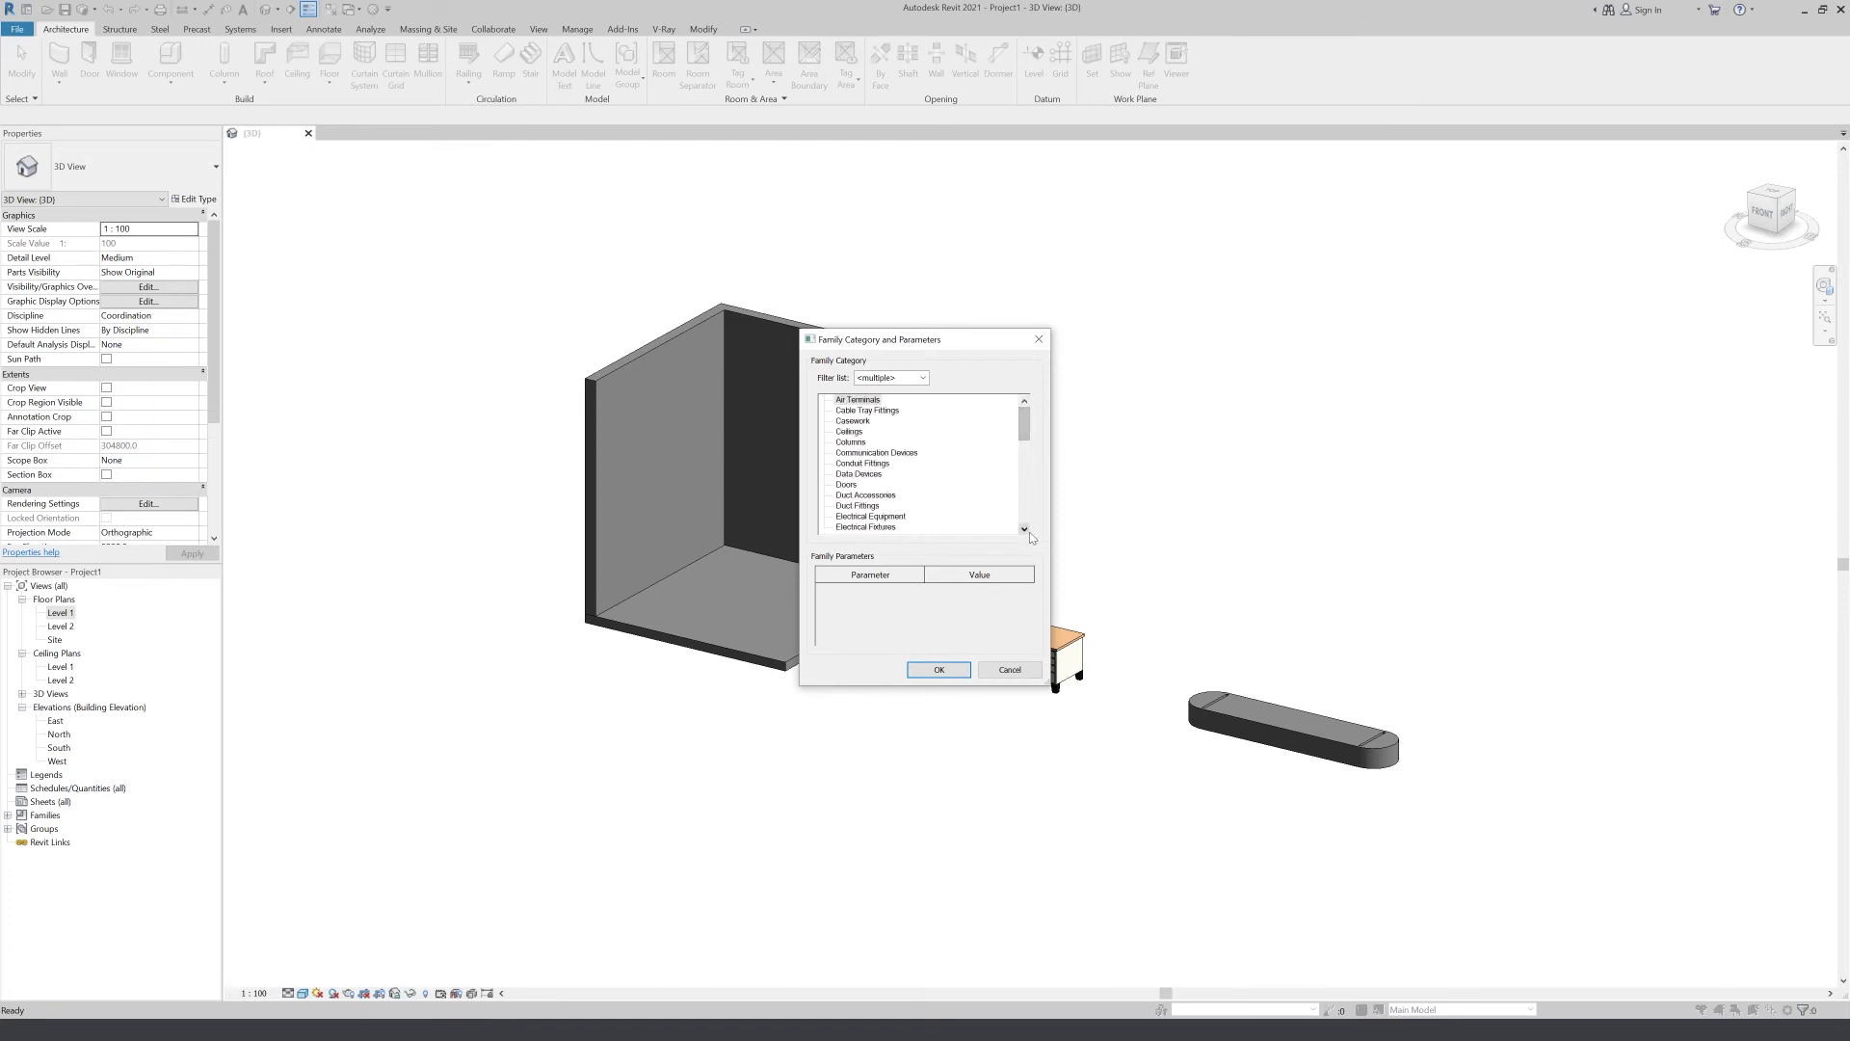
pyautogui.click(1011, 670)
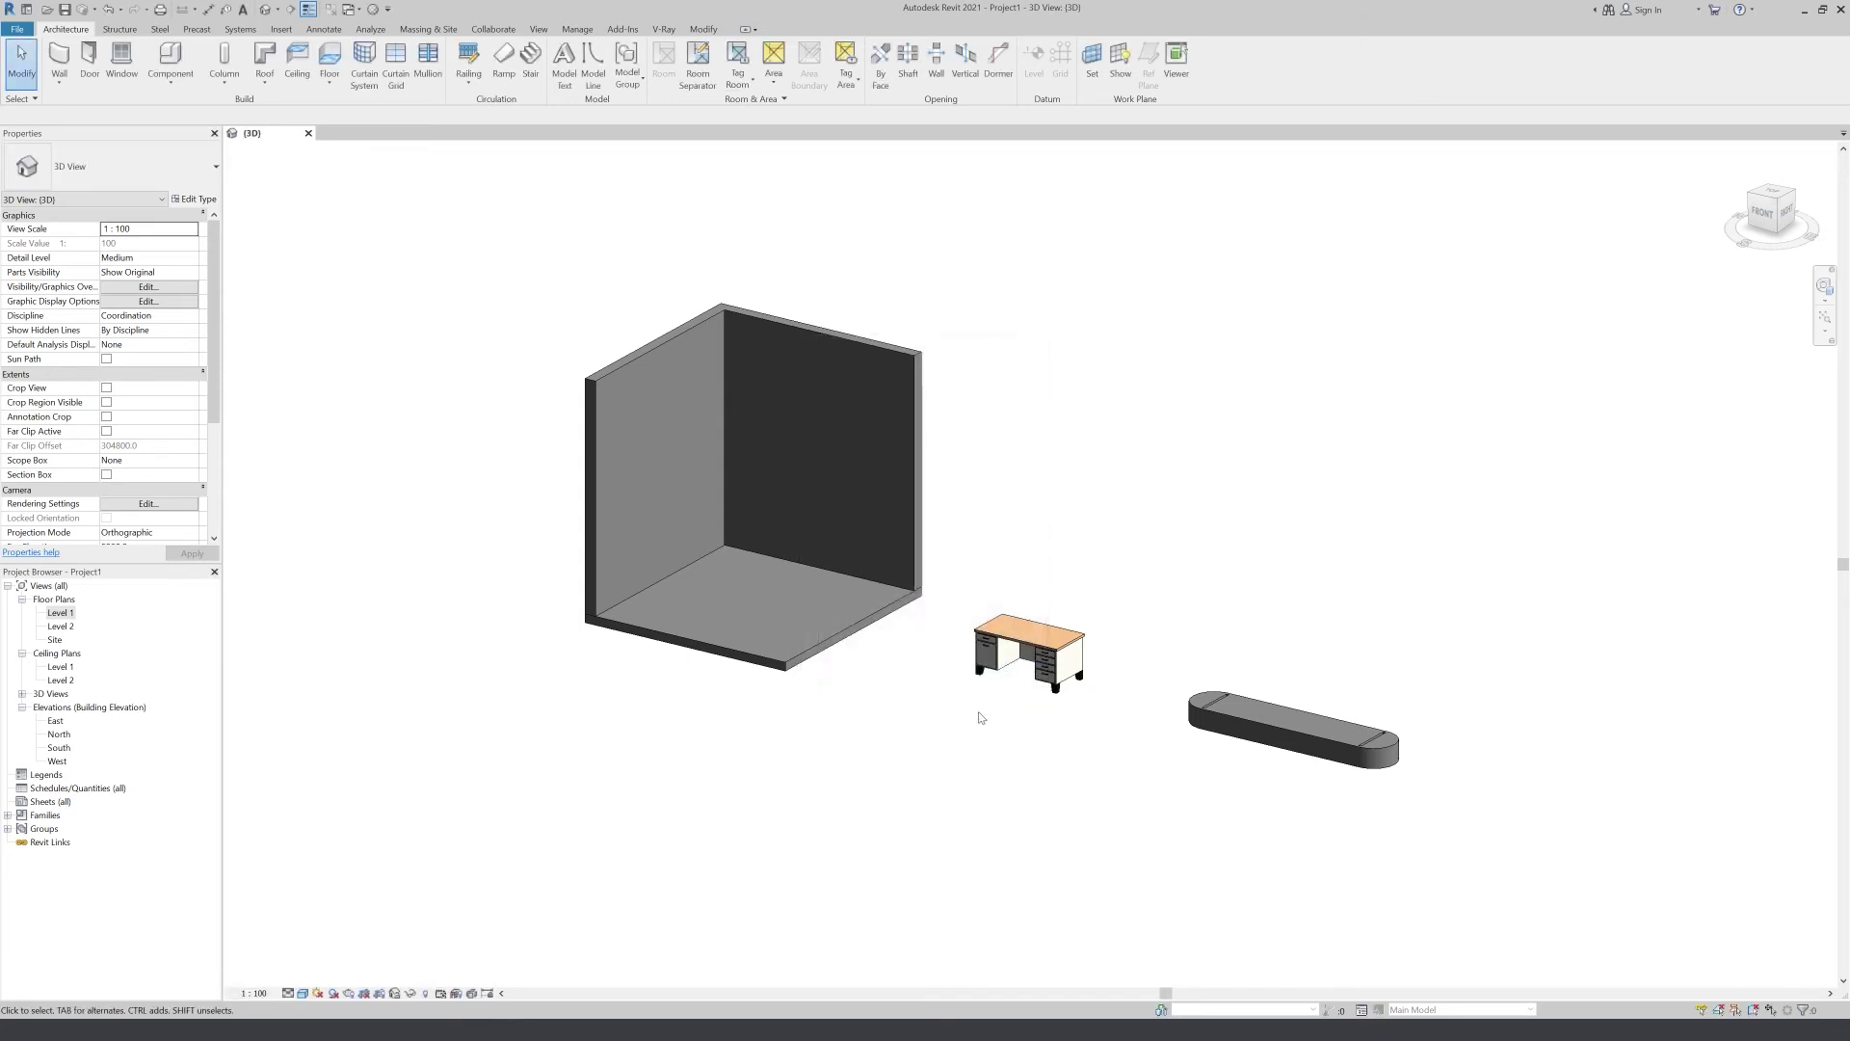
# Select the left wall and open its type's layer structure at the Structure row
pyautogui.click(613, 378)
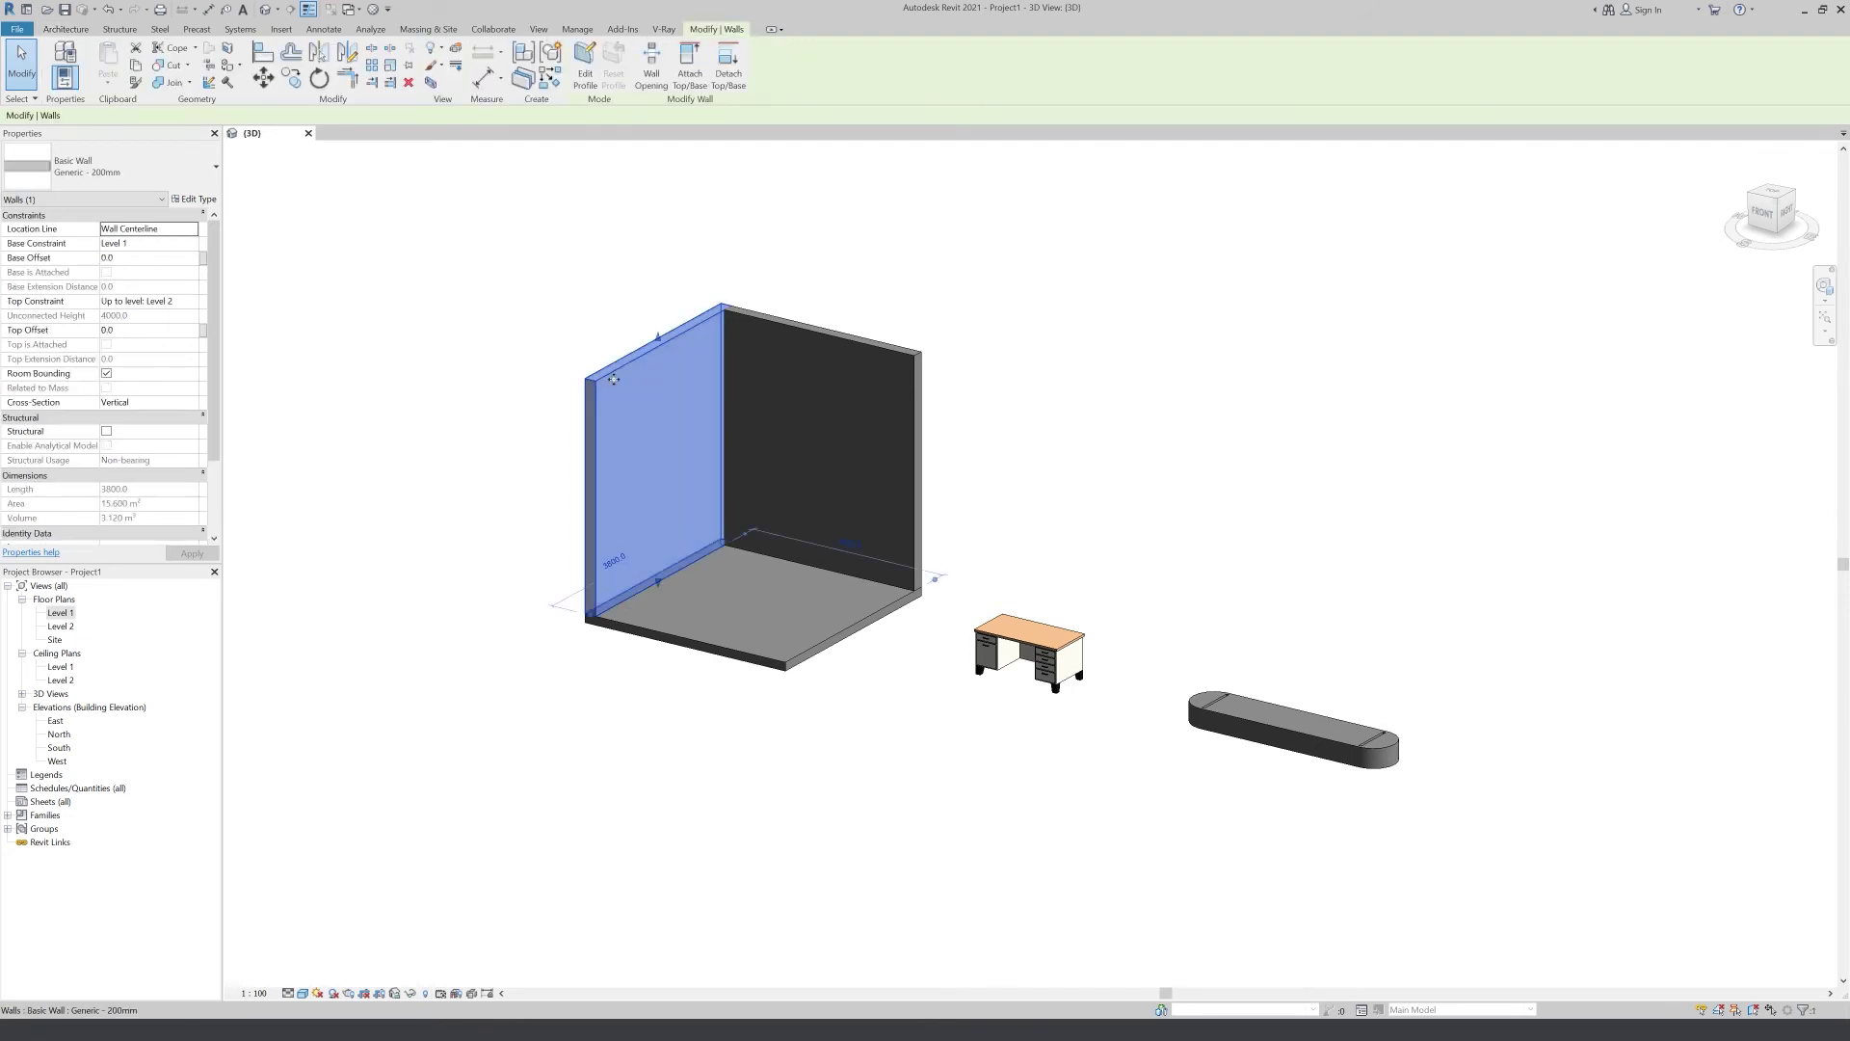
pyautogui.click(208, 199)
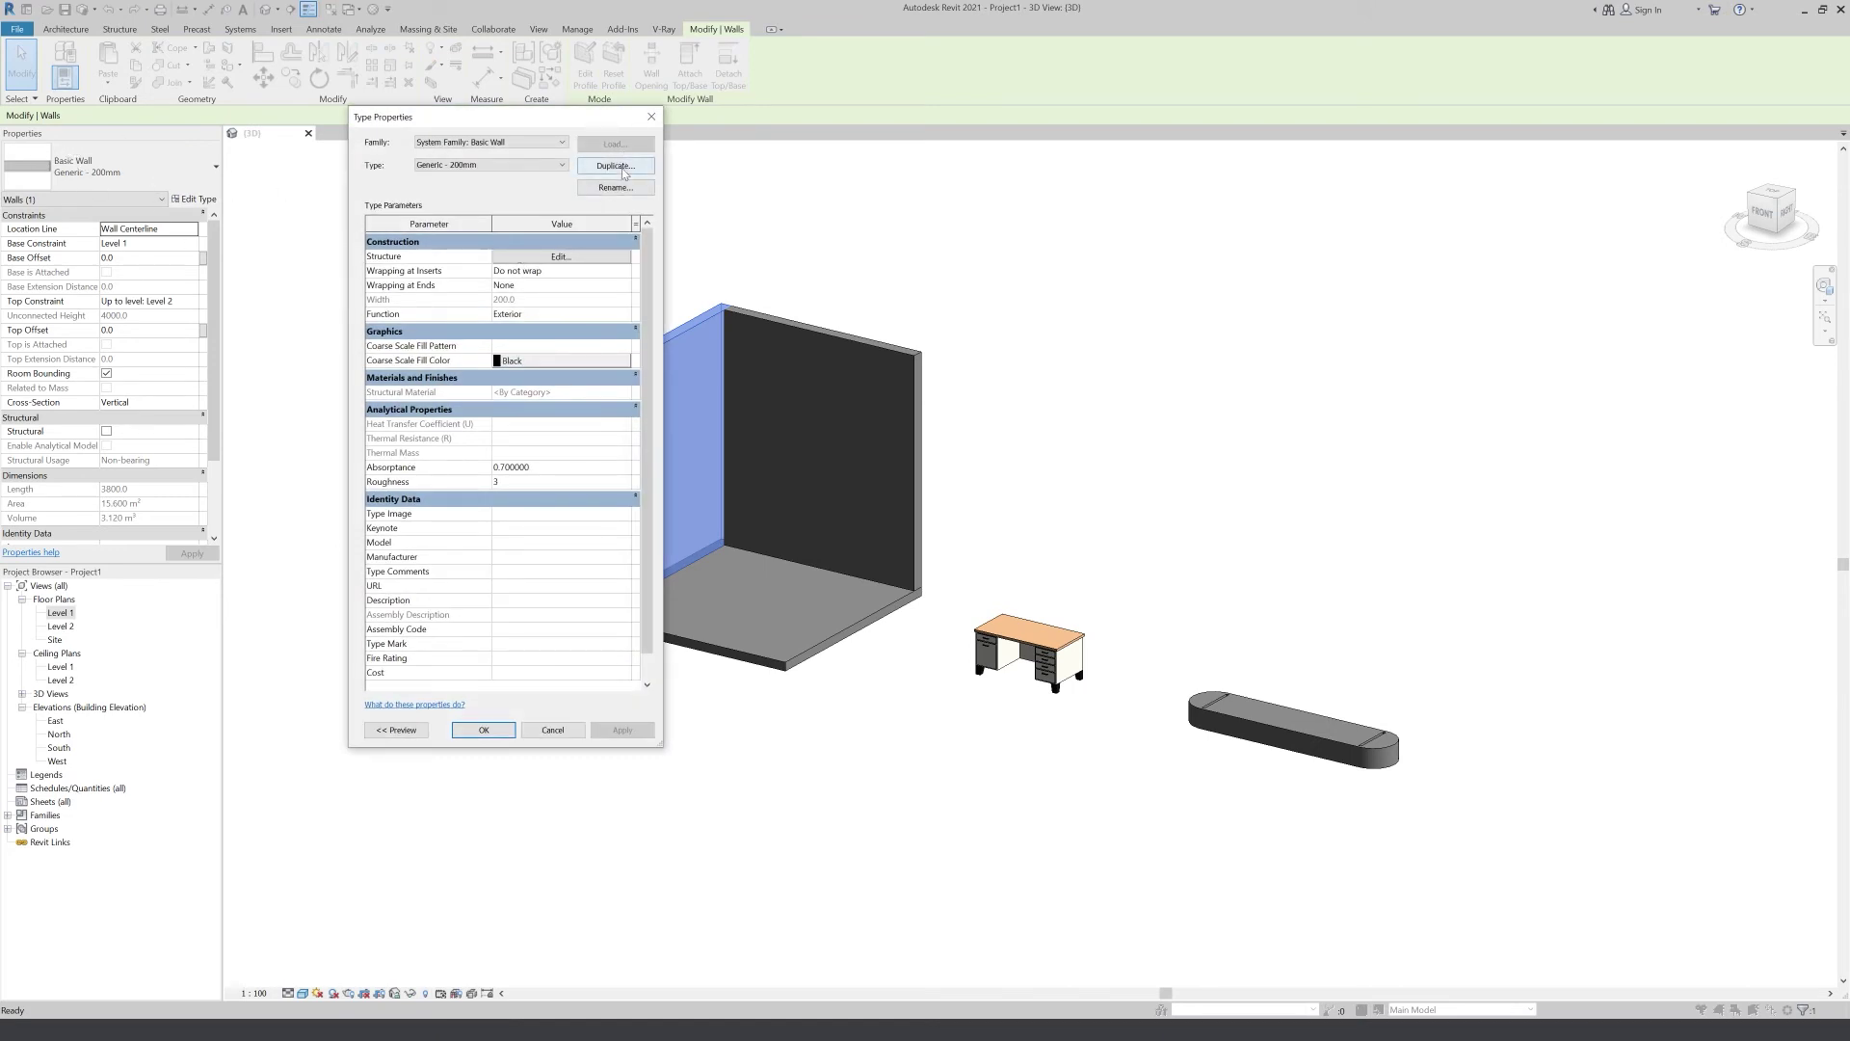
pyautogui.click(578, 256)
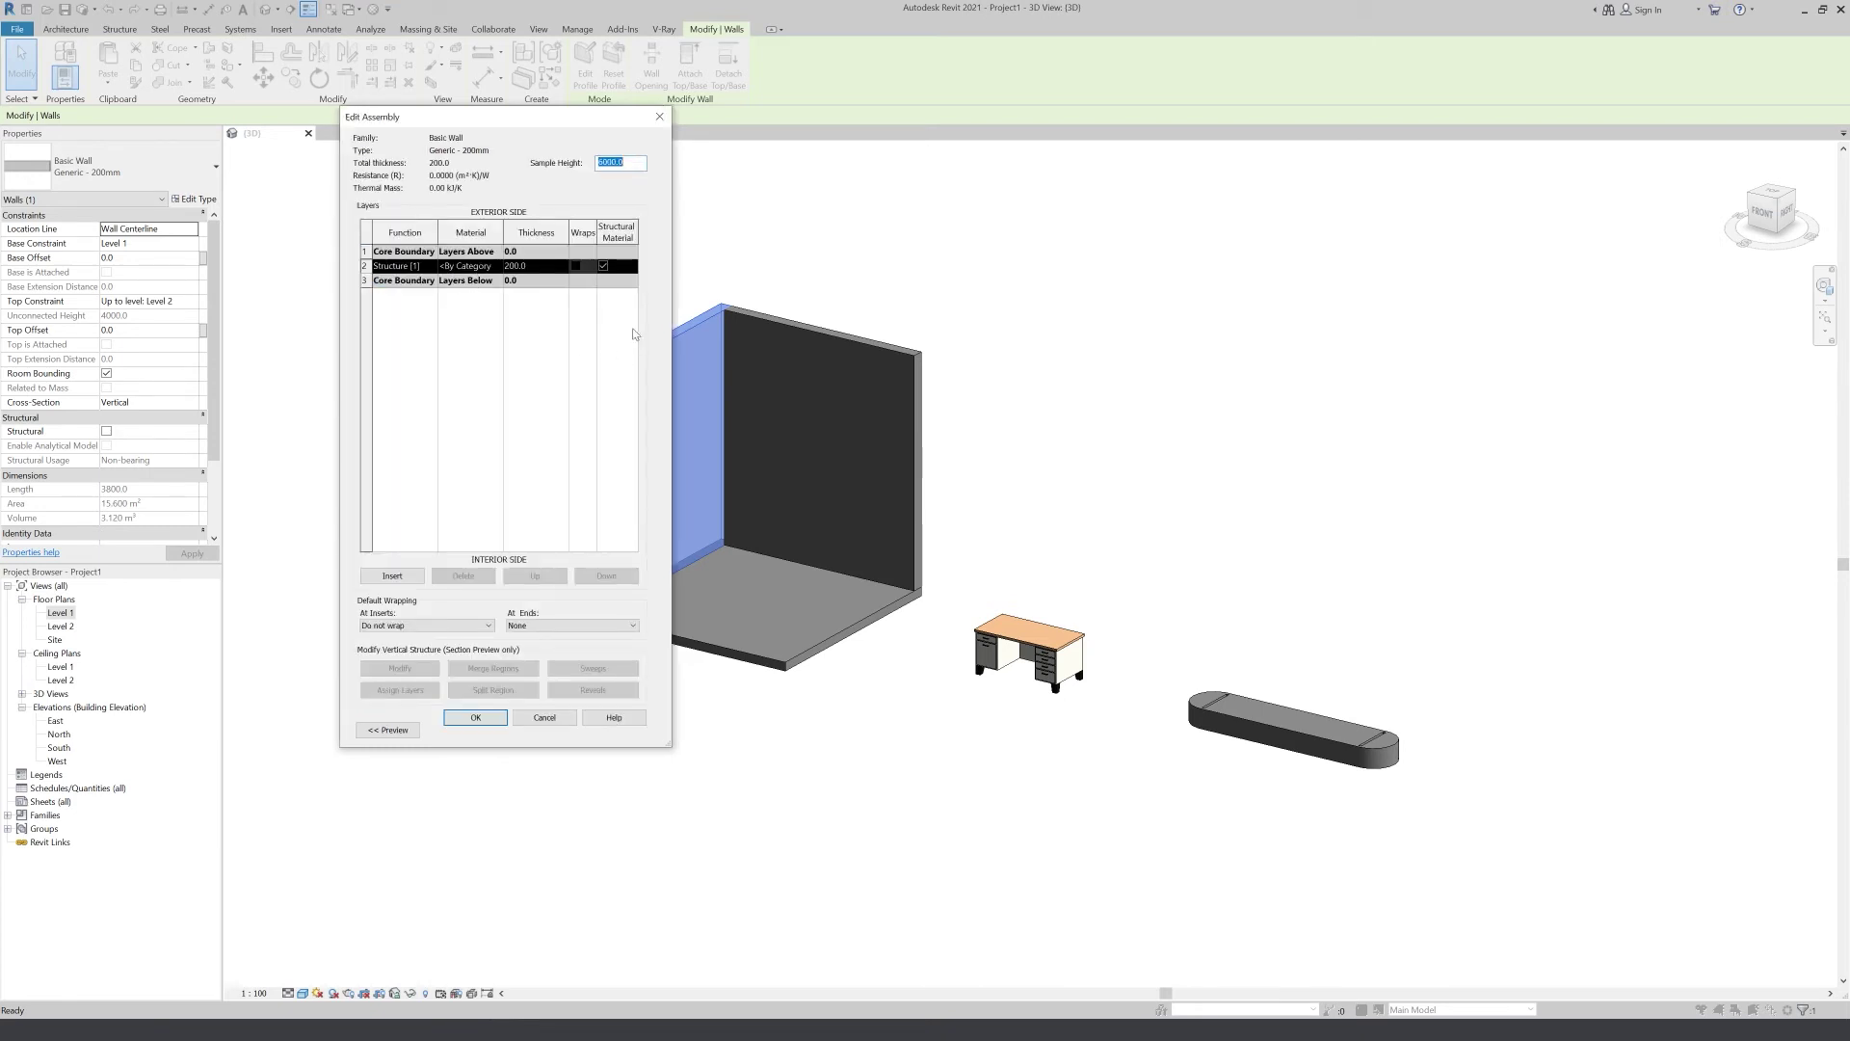
pyautogui.moveTo(679, 329); pyautogui.dragTo(1046, 328)
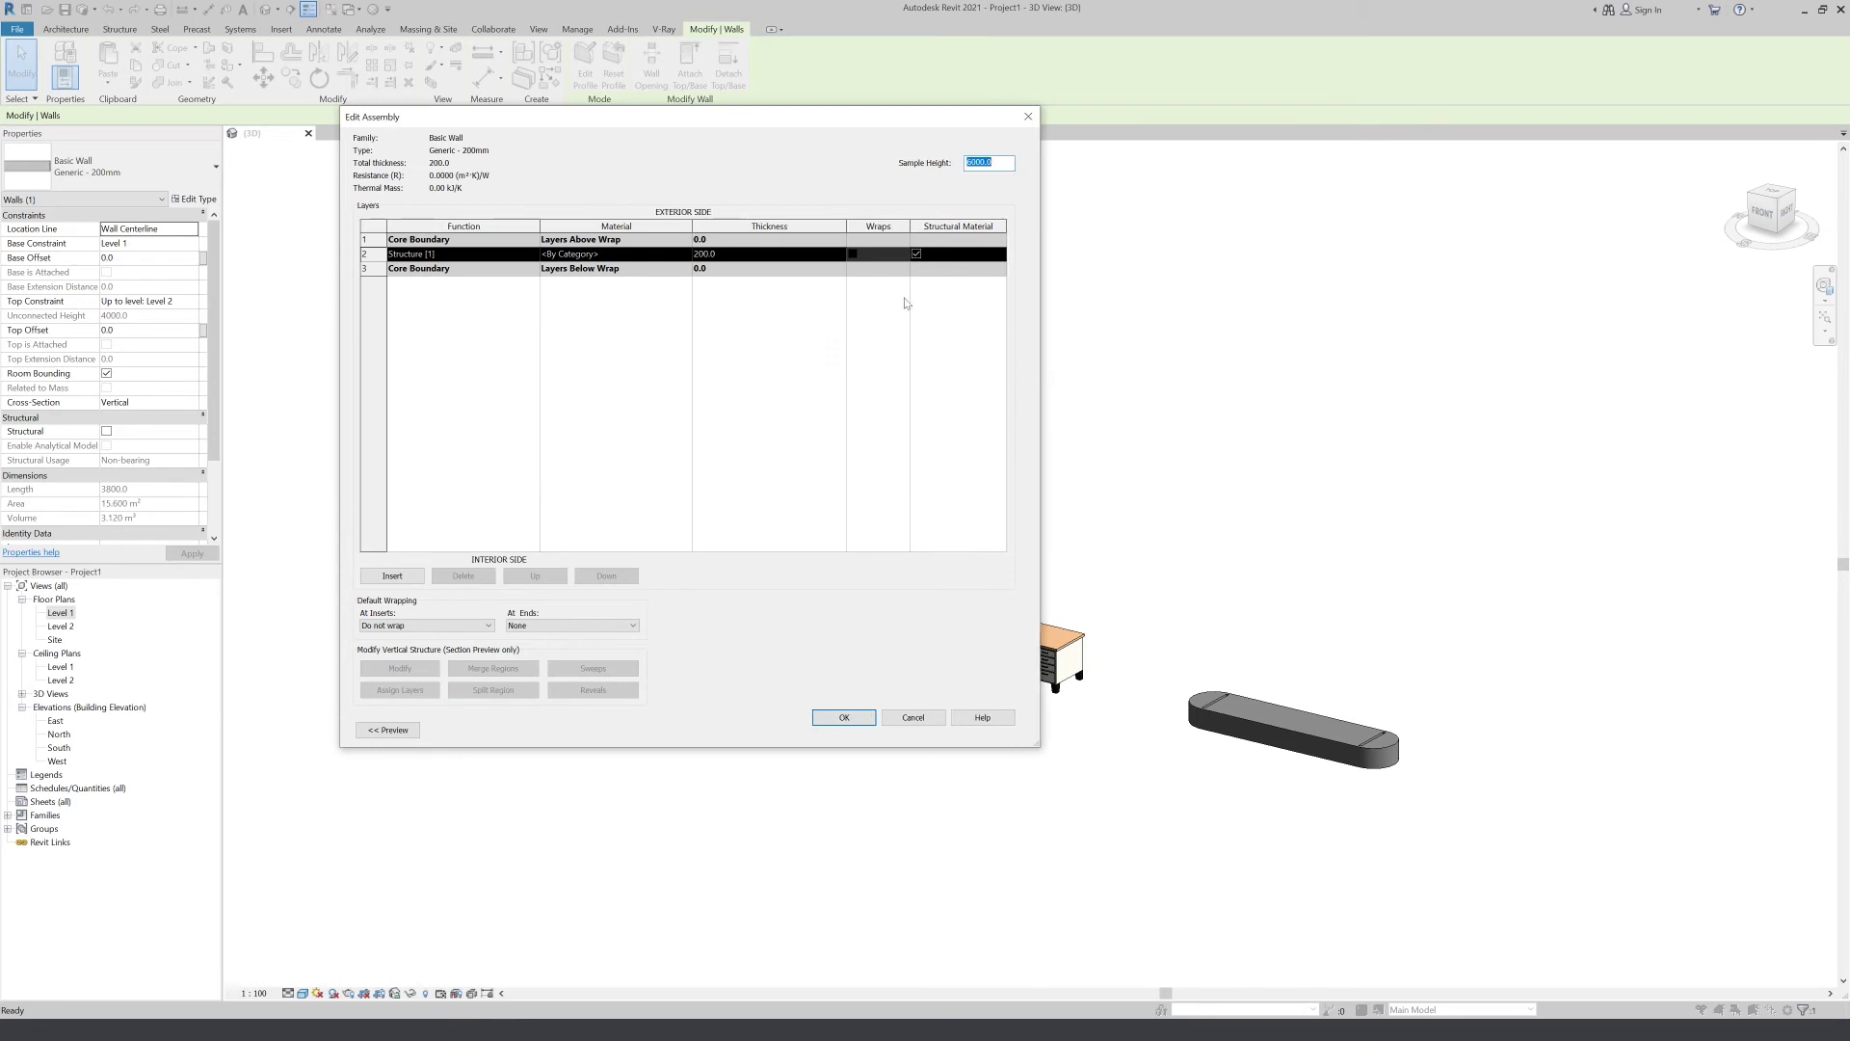
pyautogui.click(528, 256)
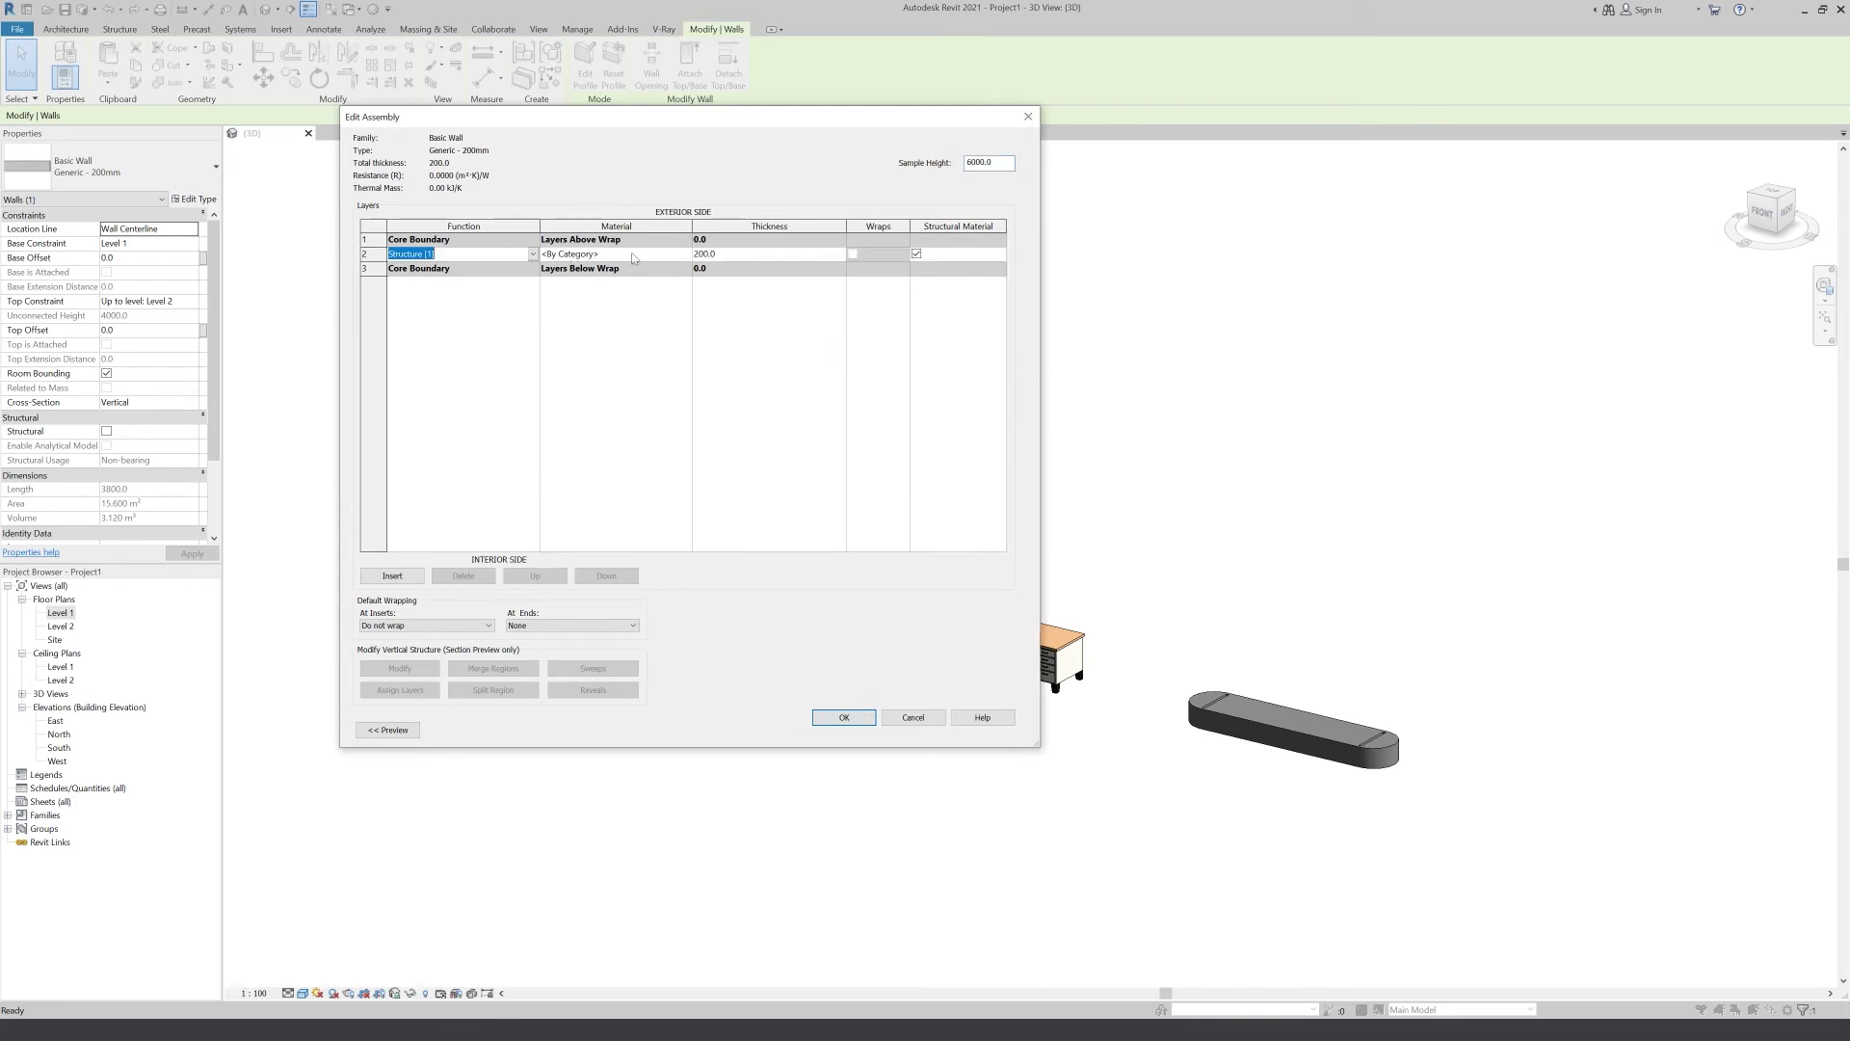
# Set the structure layer to Brick, Common with render appearance shading and confirm
pyautogui.click(688, 256)
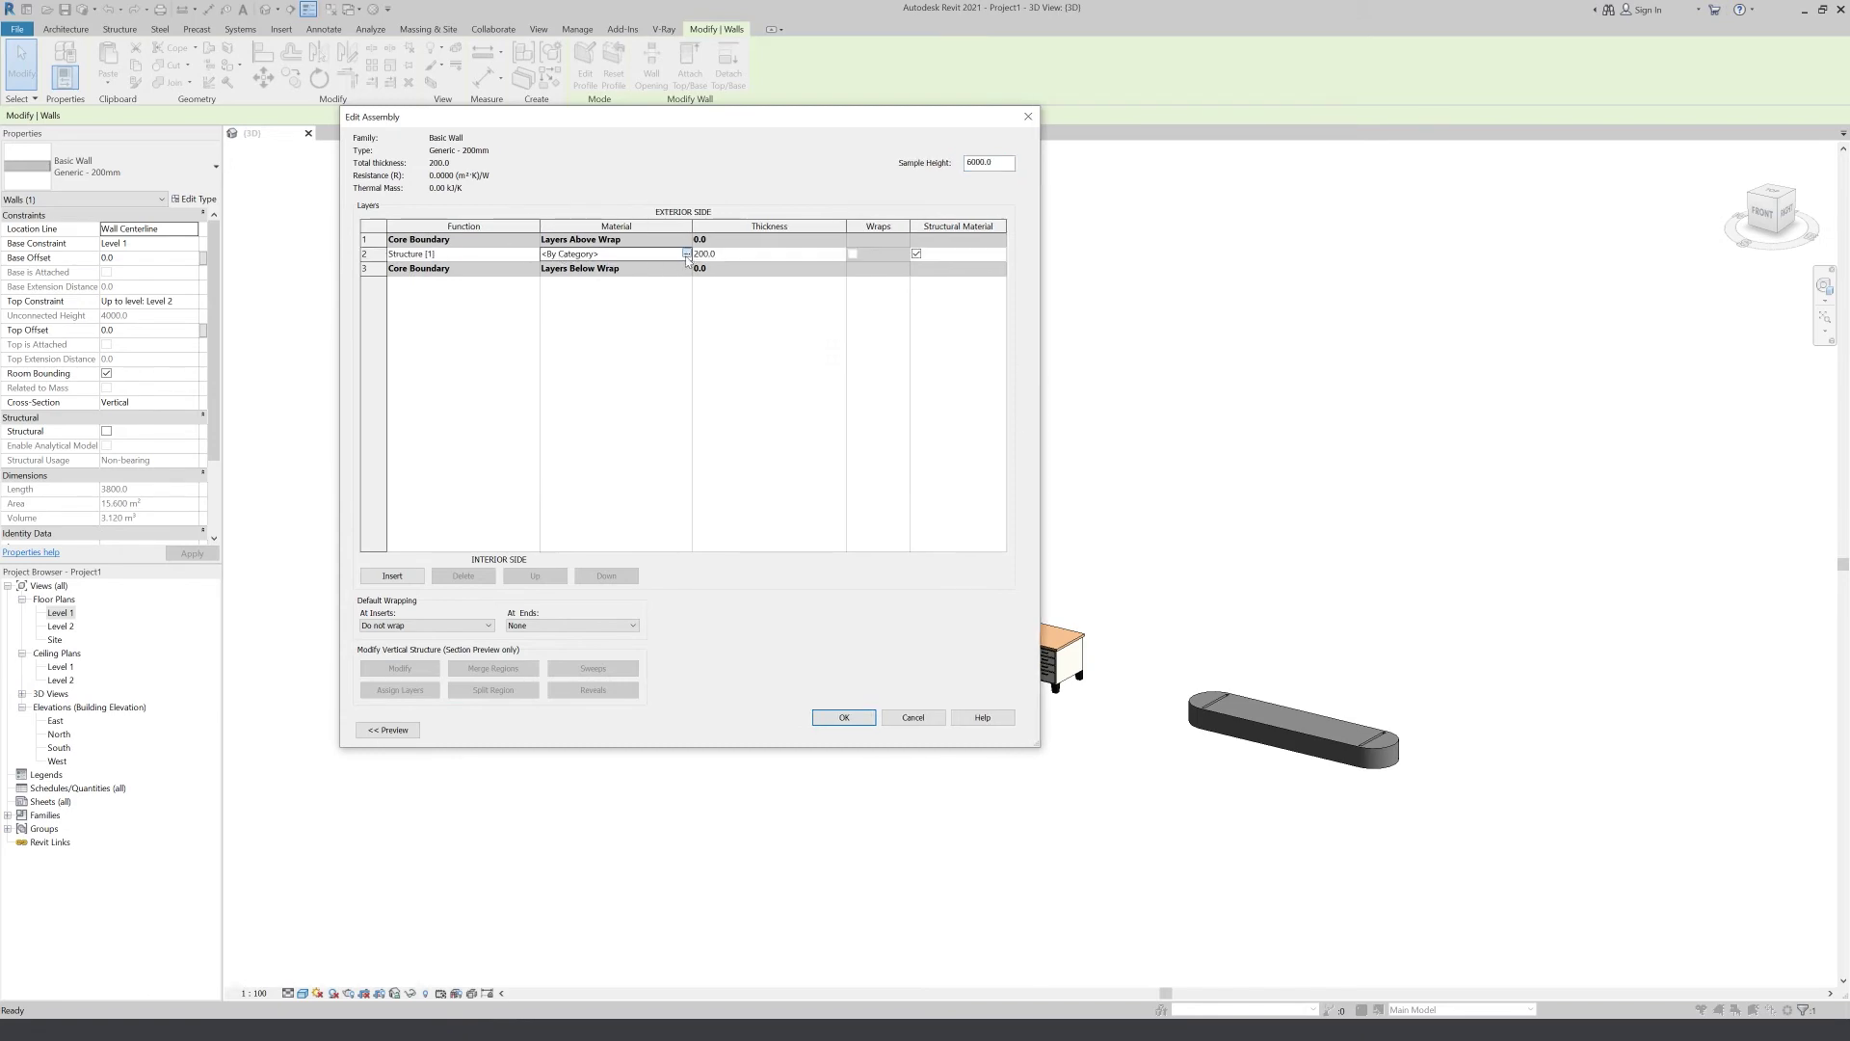
pyautogui.click(1299, 59)
pyautogui.click(686, 254)
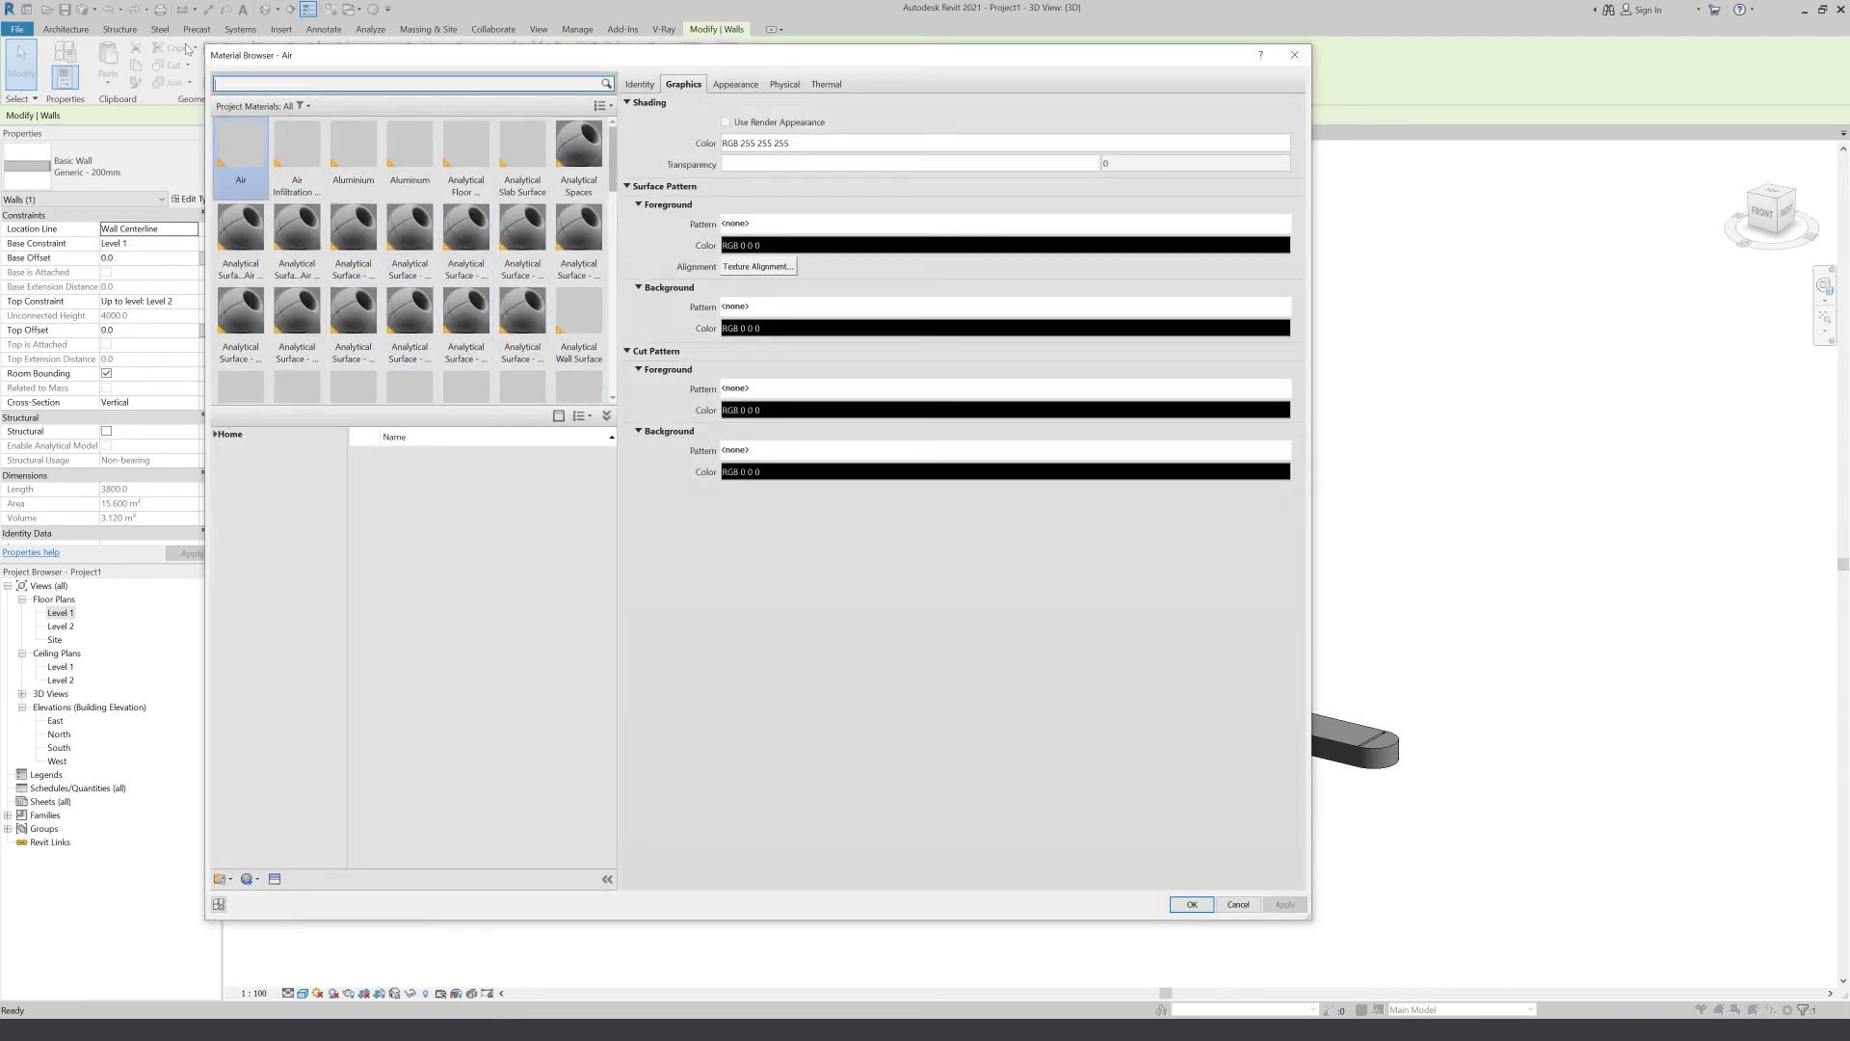
pyautogui.moveTo(611, 149); pyautogui.dragTo(611, 212)
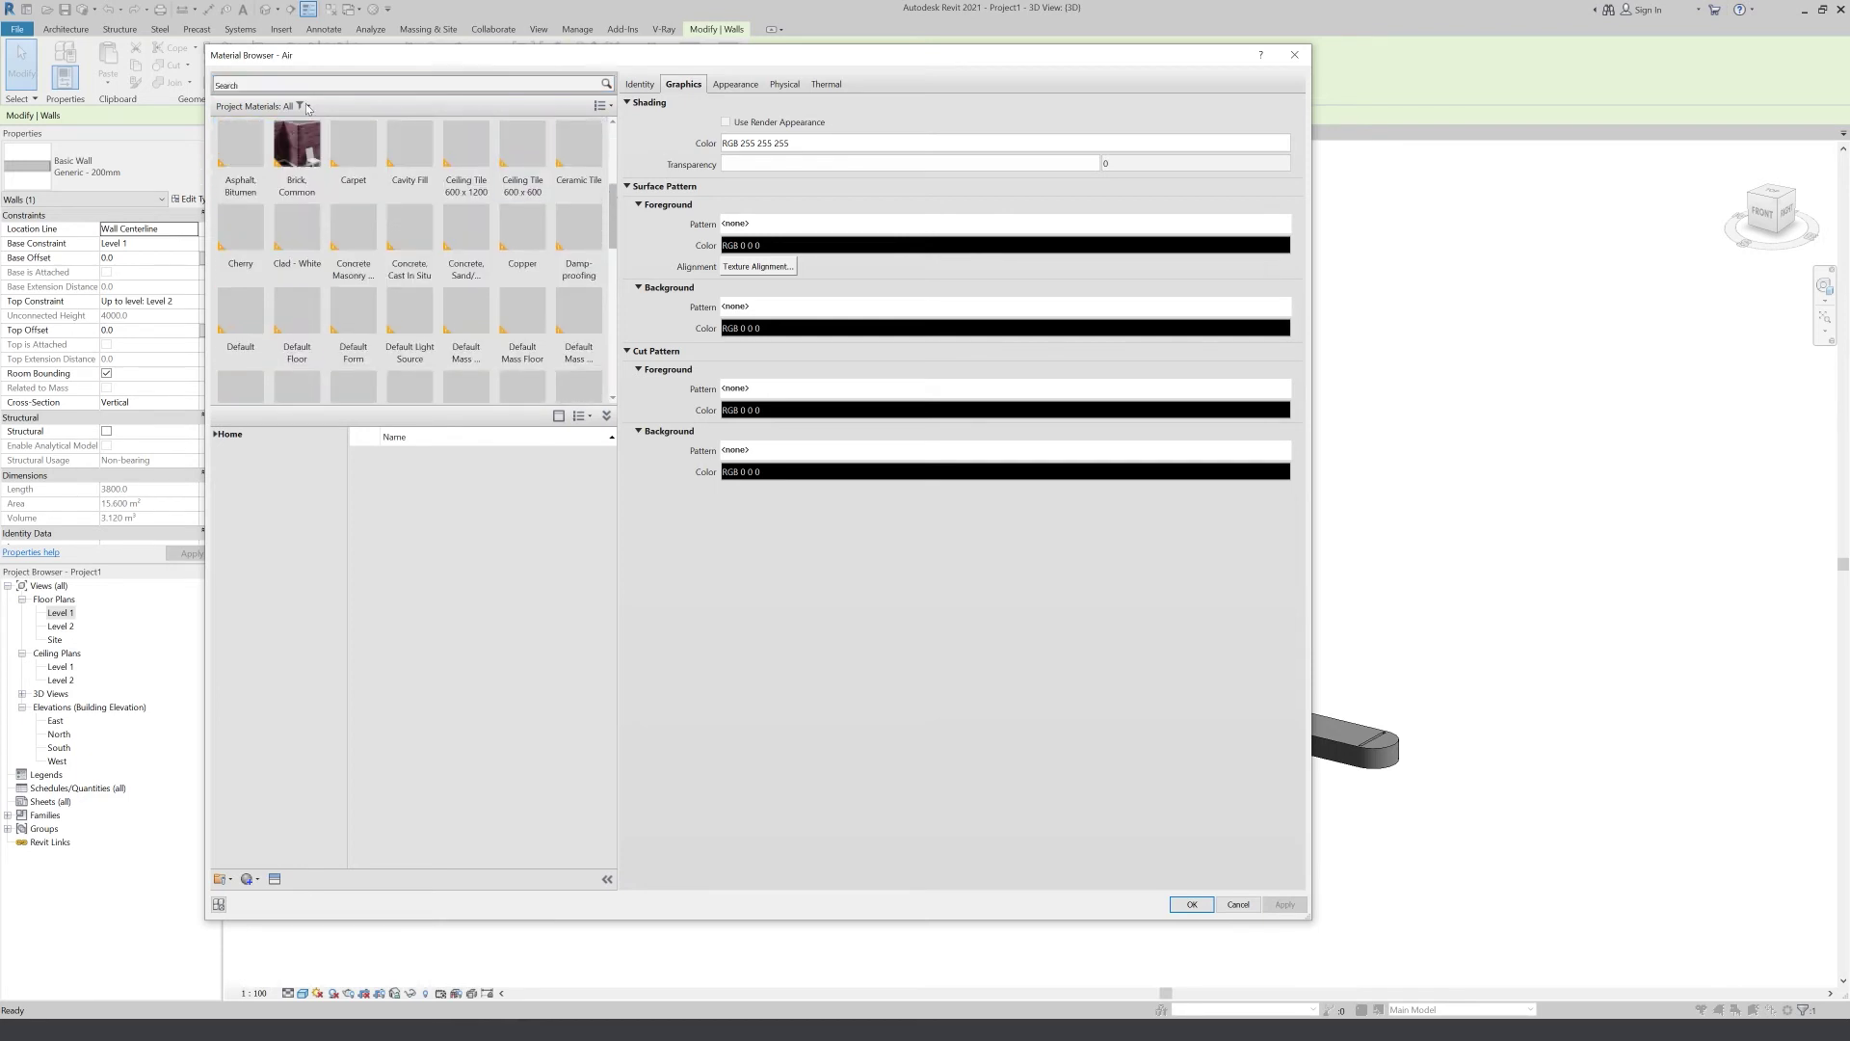
pyautogui.click(296, 154)
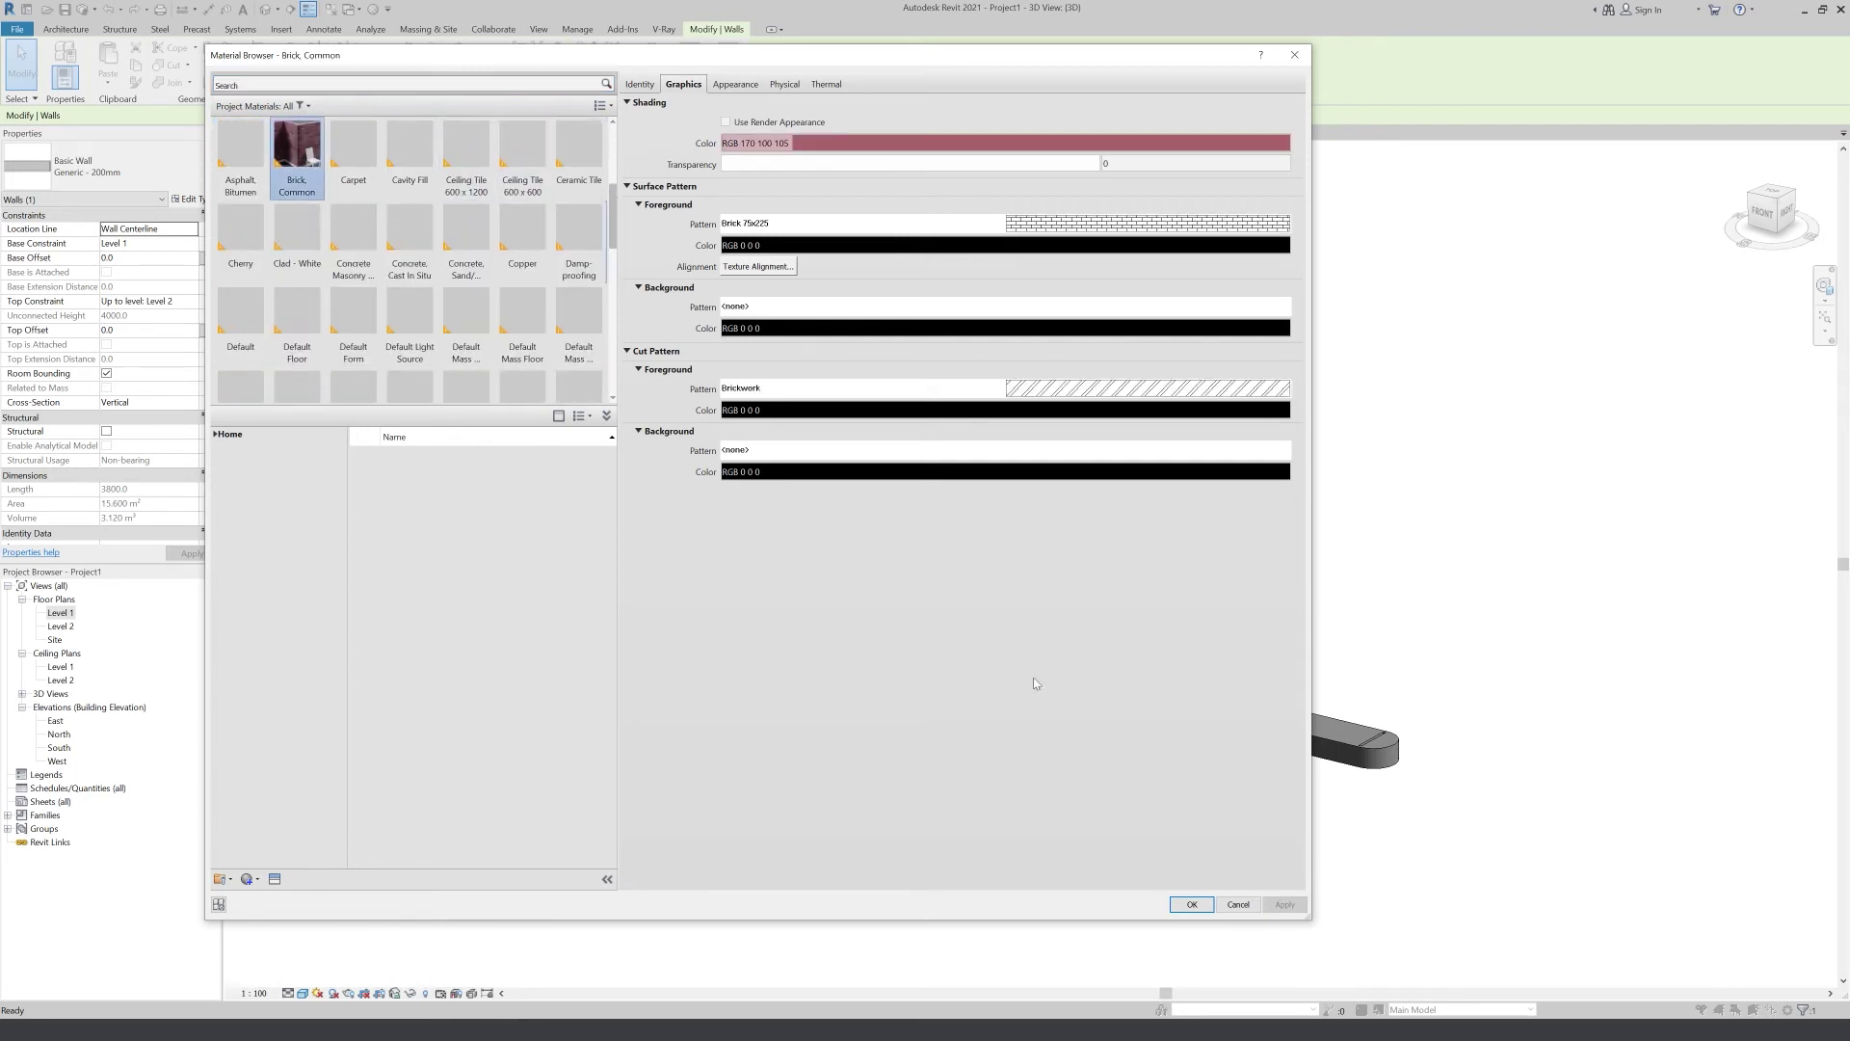
pyautogui.click(729, 122)
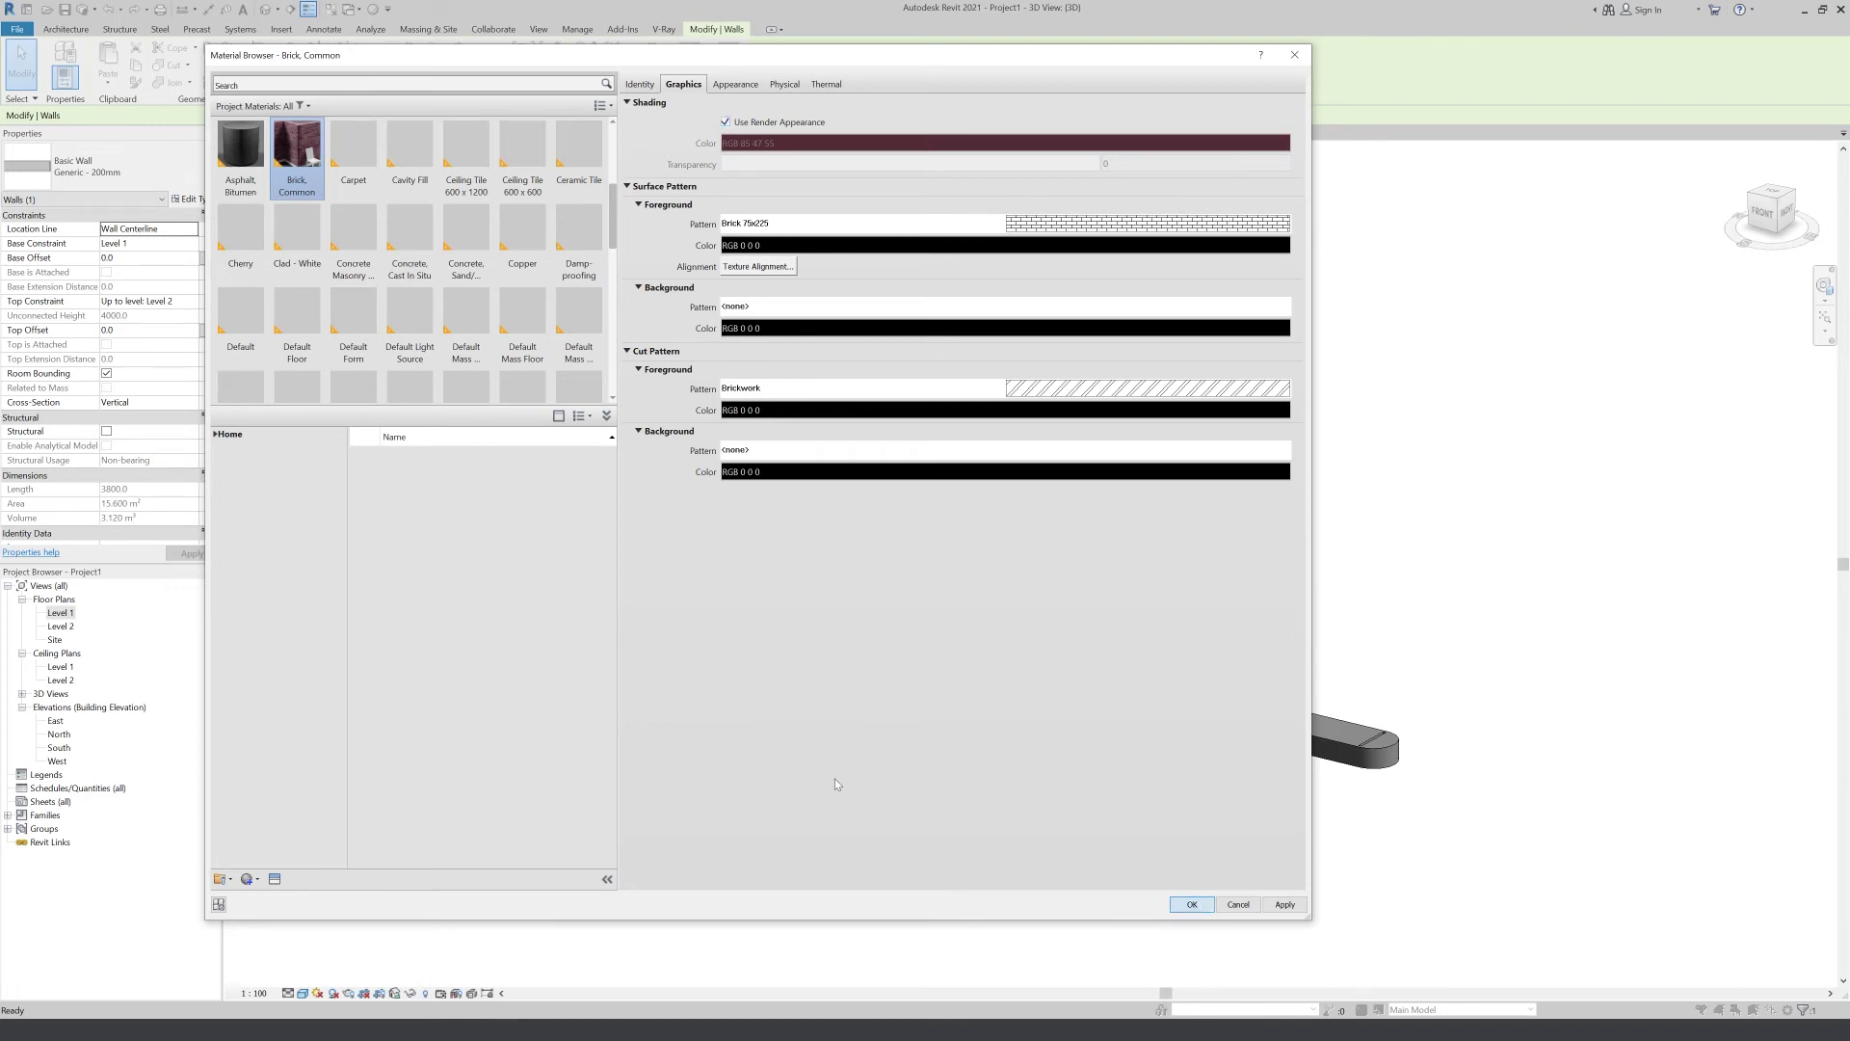
pyautogui.press('Return')
pyautogui.click(843, 717)
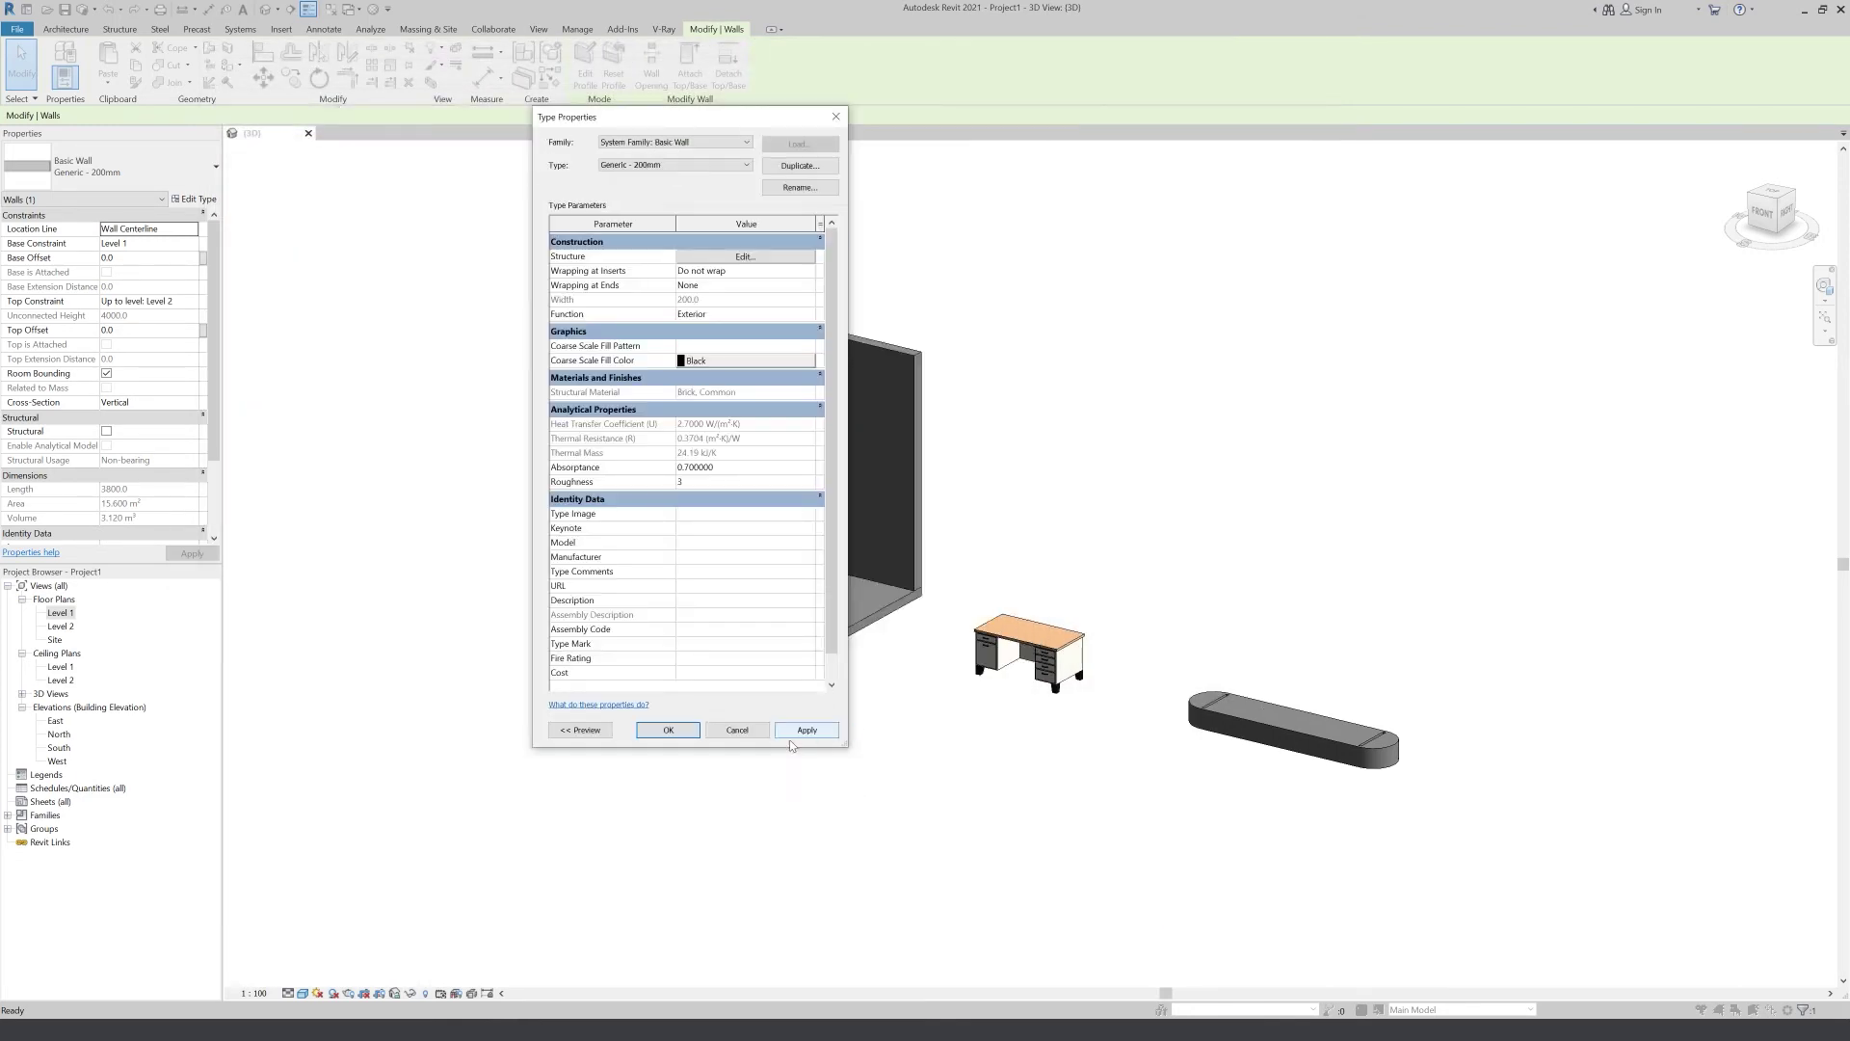
pyautogui.click(670, 729)
pyautogui.click(913, 785)
pyautogui.scroll(1, 941, 417)
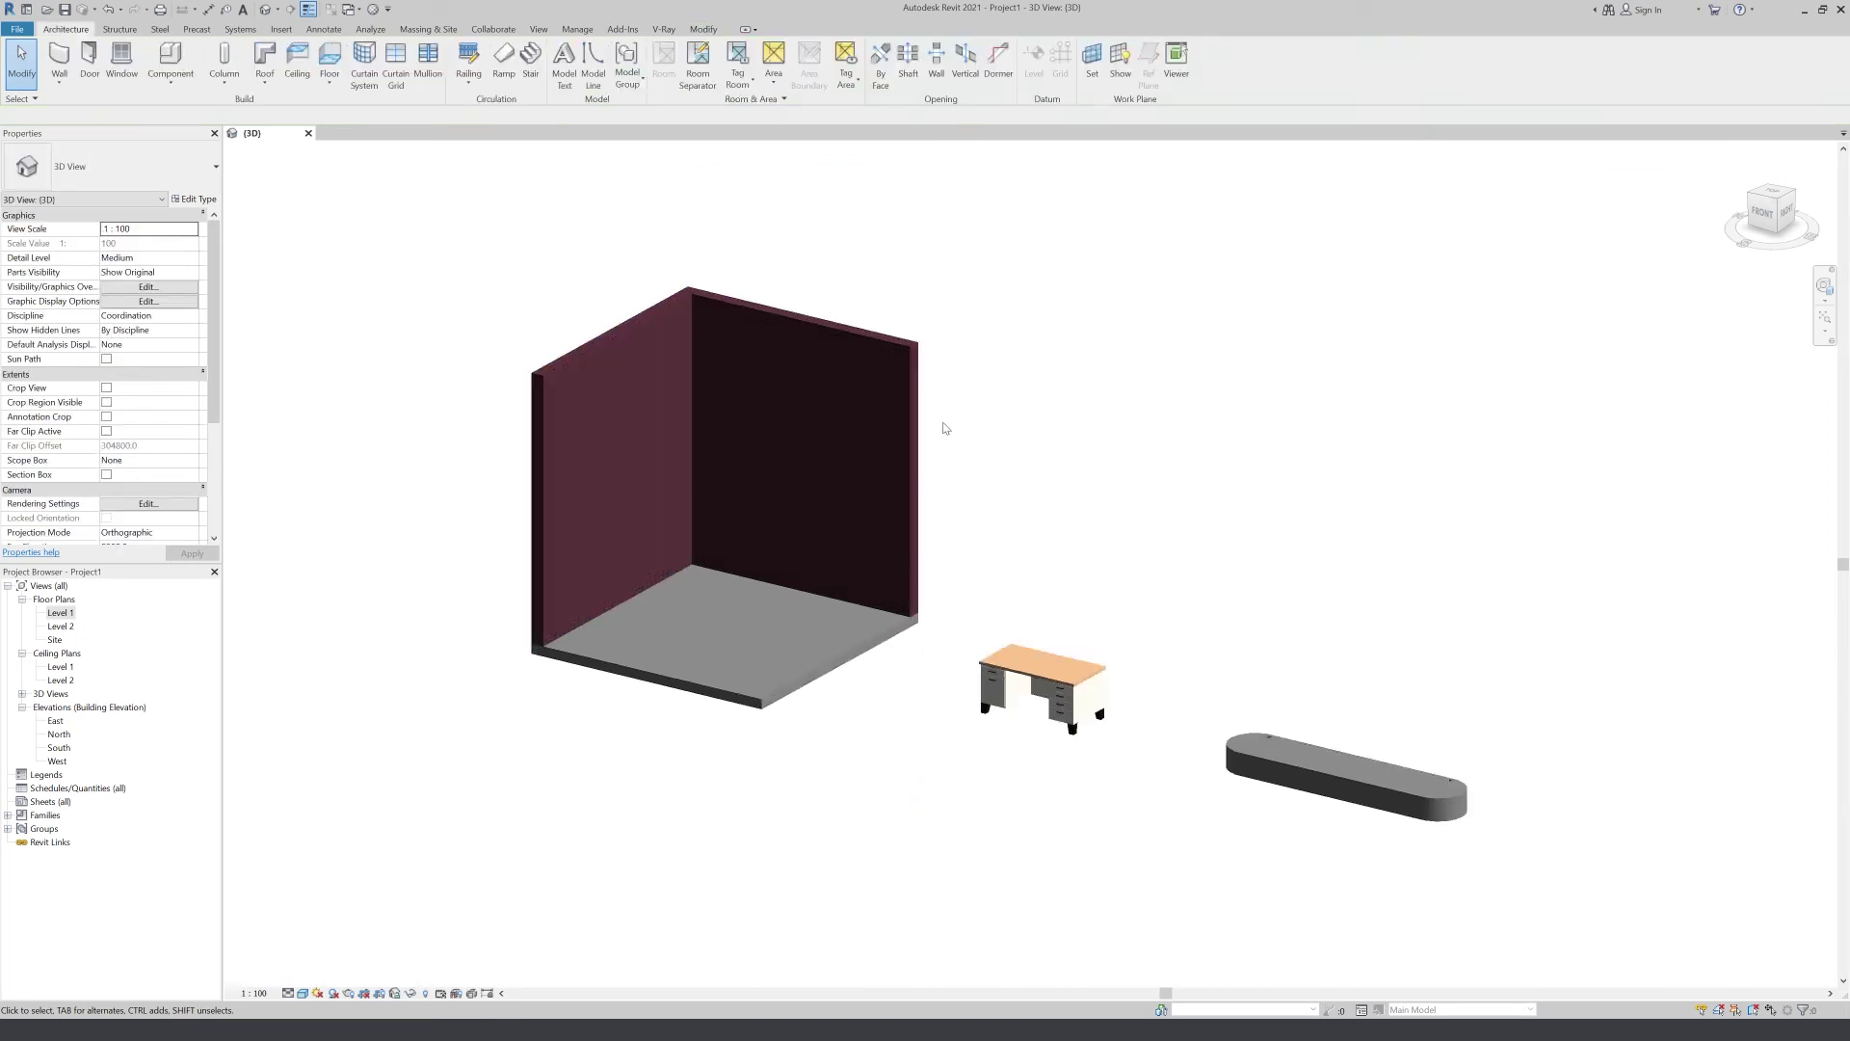
# Select the floor slab and open its type's layer structure
pyautogui.scroll(2, 966, 517)
pyautogui.scroll(2, 1026, 523)
pyautogui.scroll(-2, 1026, 523)
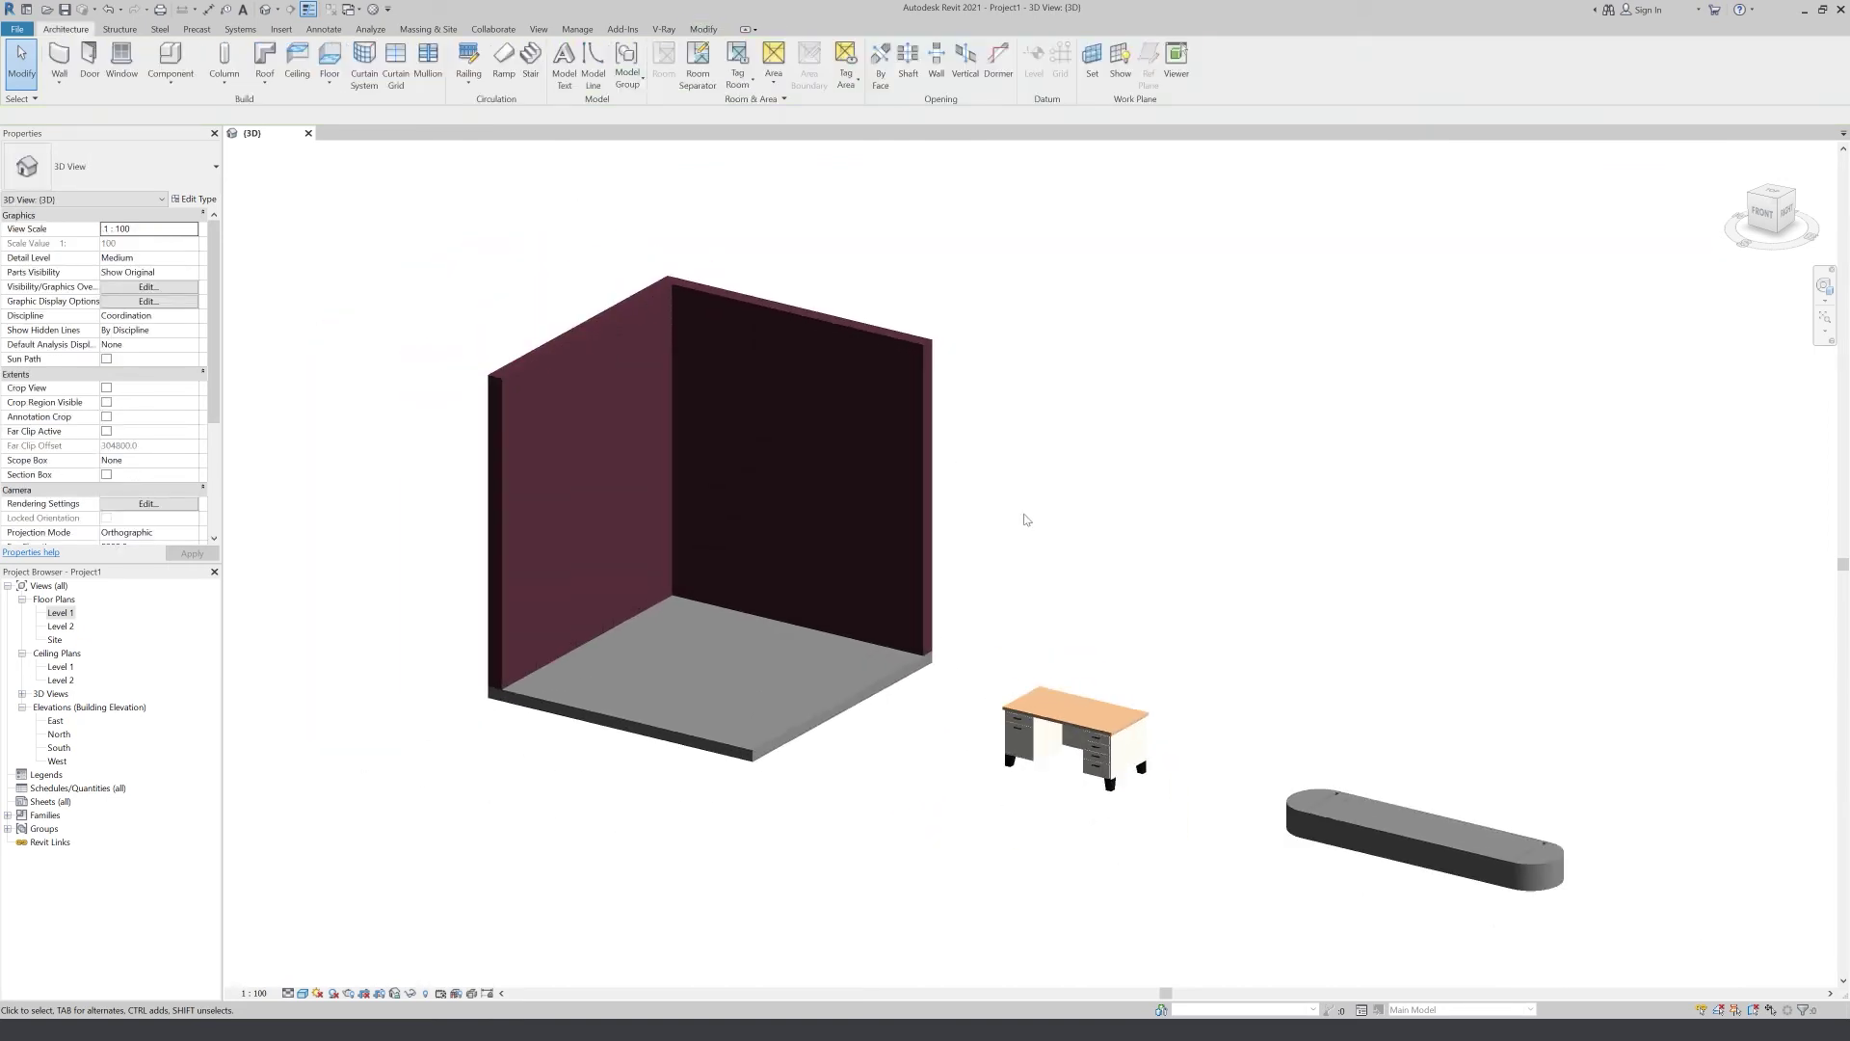
pyautogui.click(798, 715)
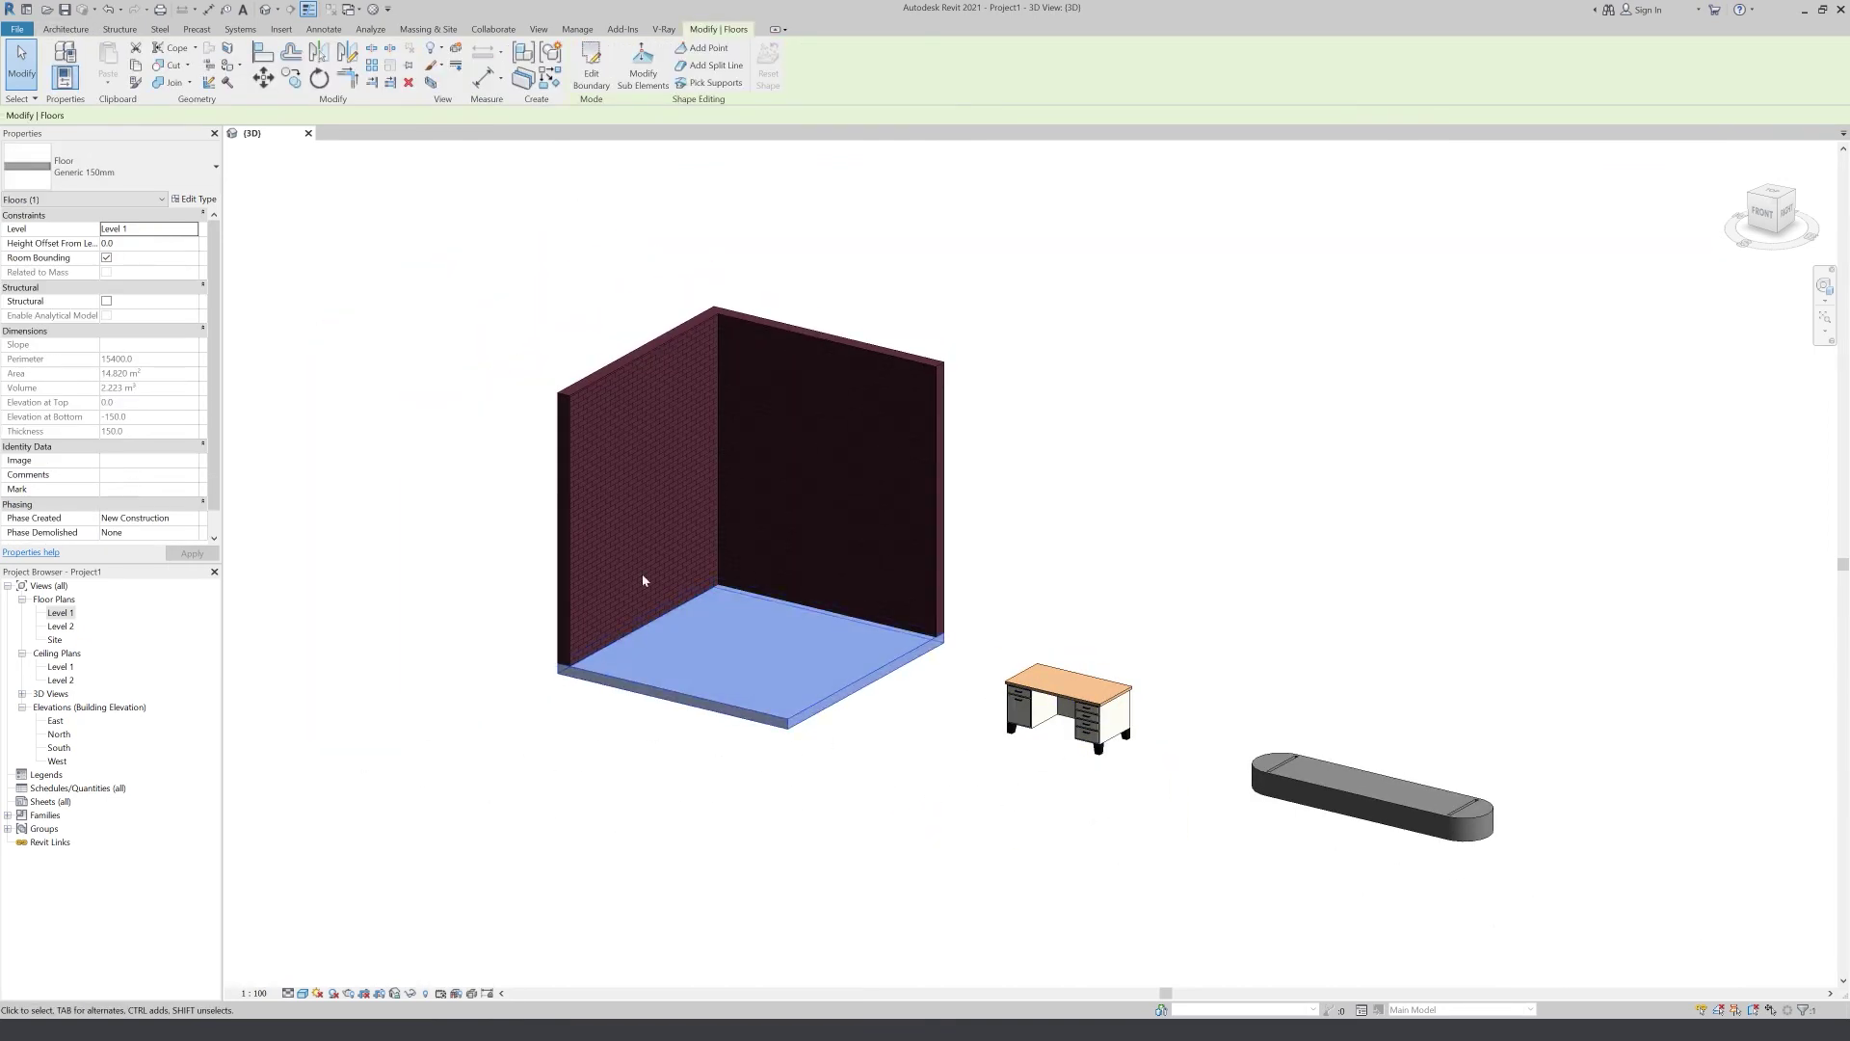
pyautogui.click(197, 201)
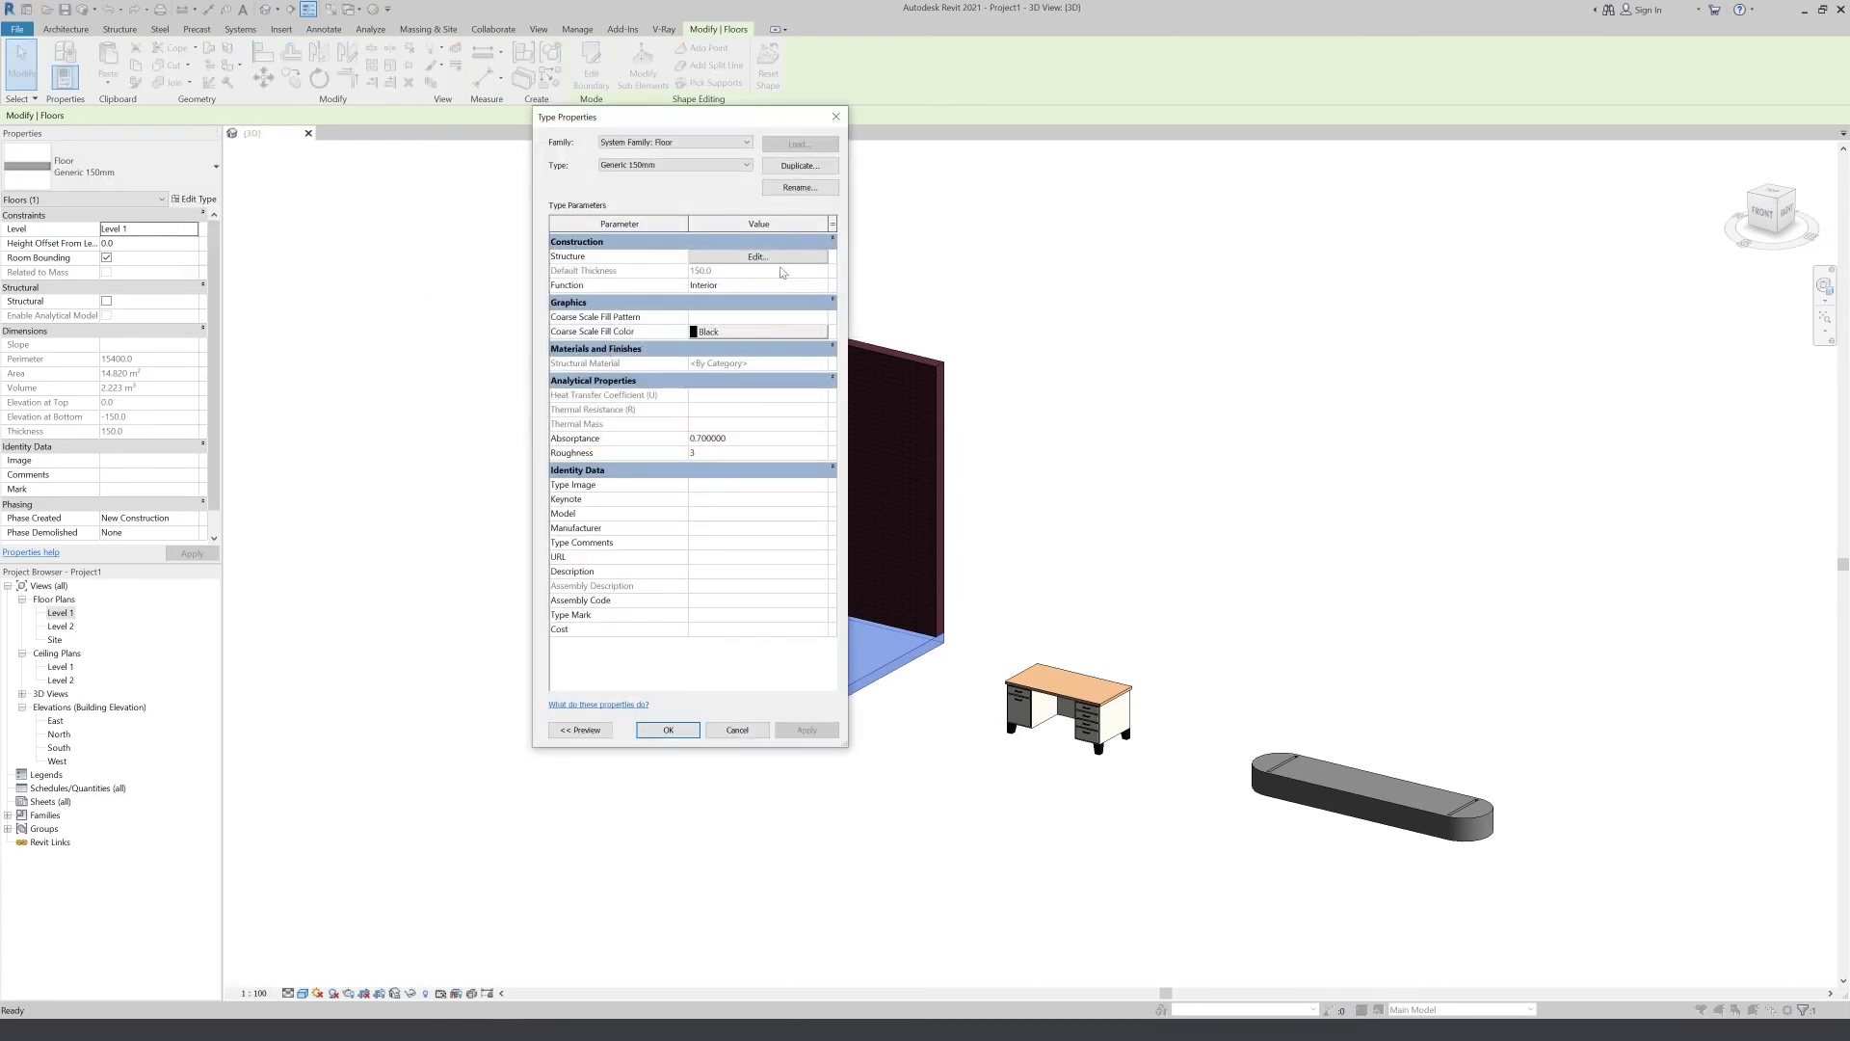
pyautogui.click(811, 257)
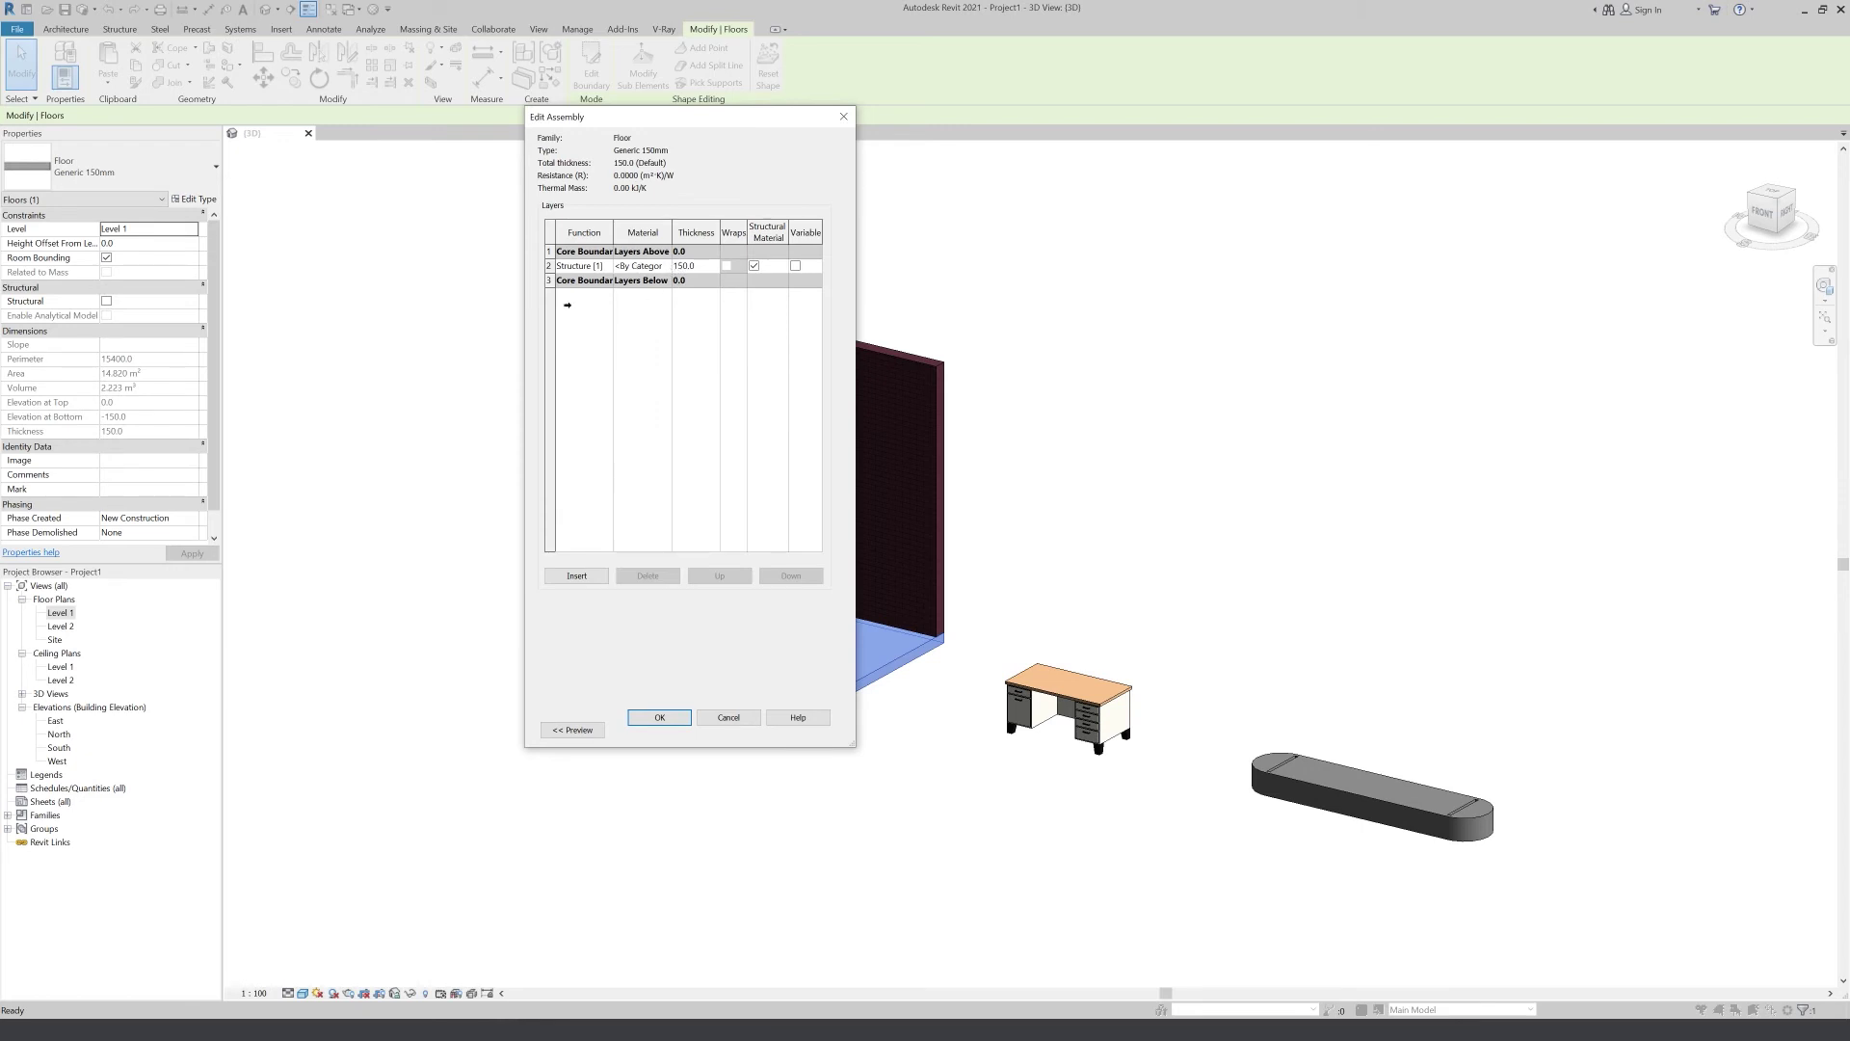
pyautogui.moveTo(528, 297); pyautogui.dragTo(382, 297)
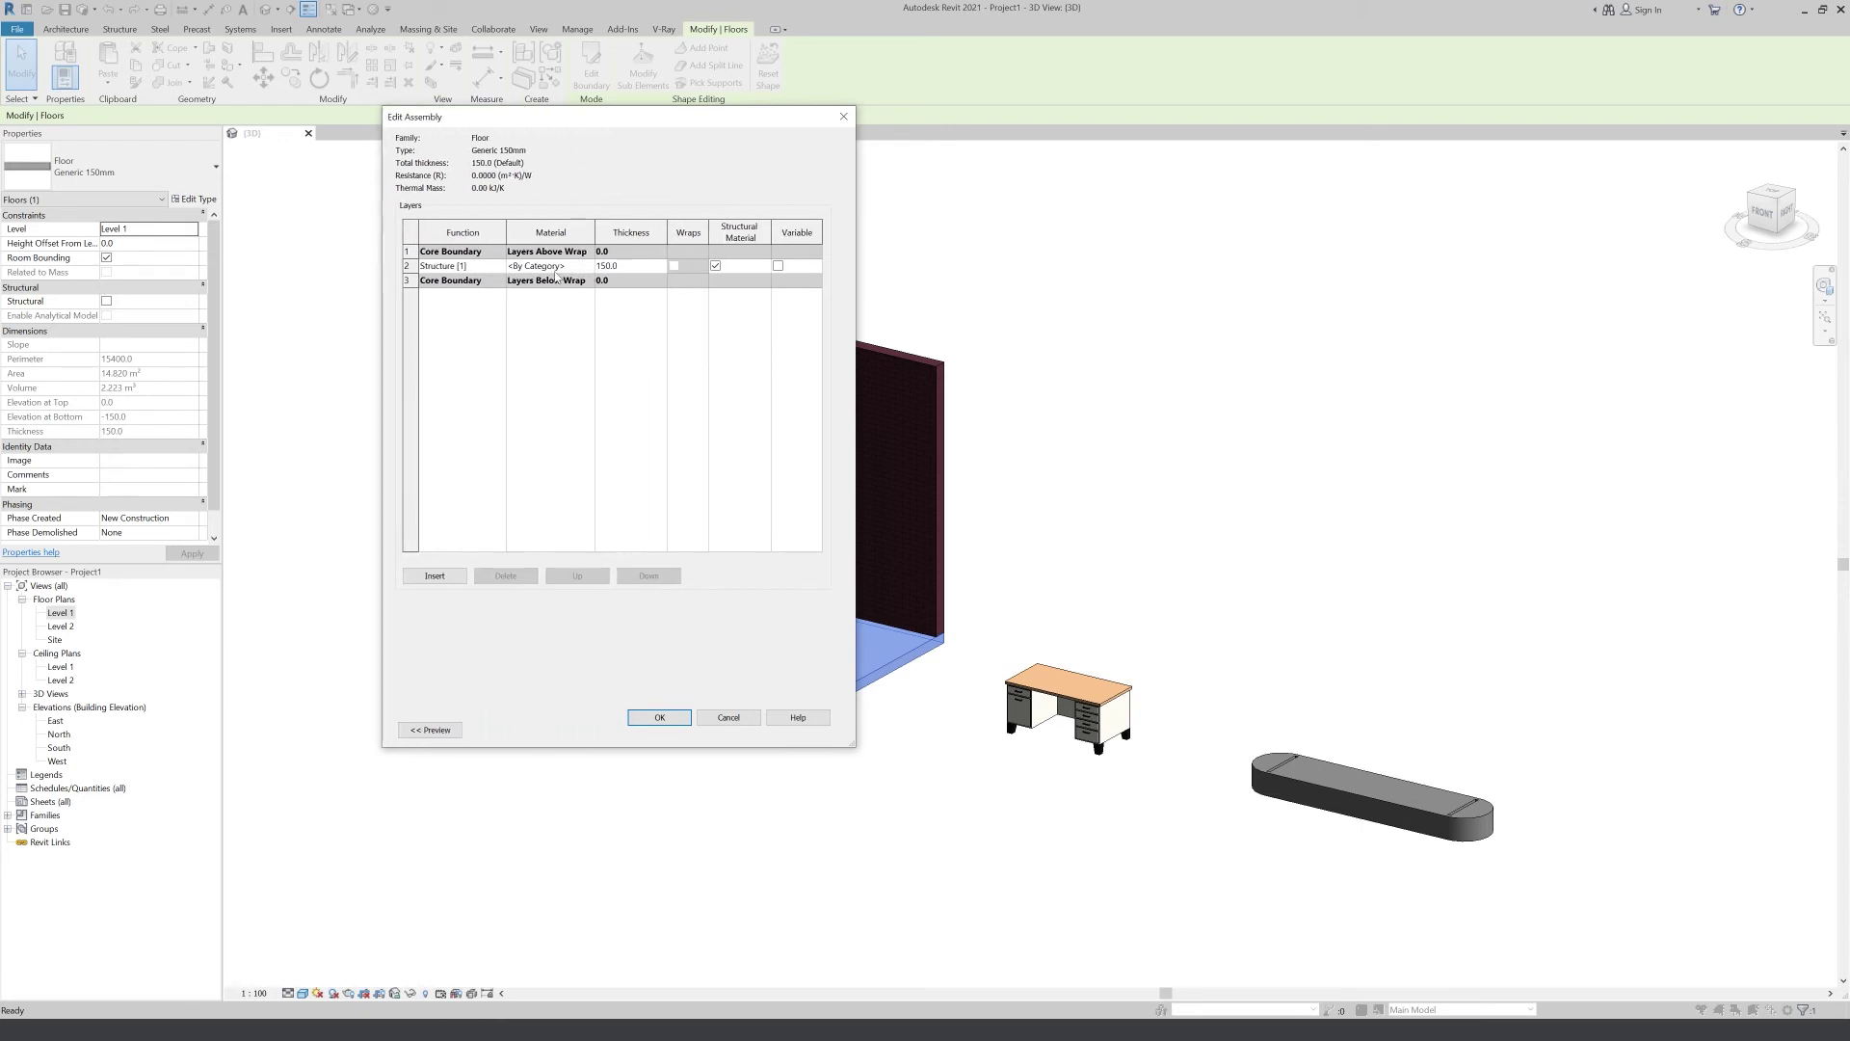
# Set the floor structure layer to Wood Sheathing, Chipboard with render appearance shading
pyautogui.click(589, 267)
pyautogui.write('WOOD')
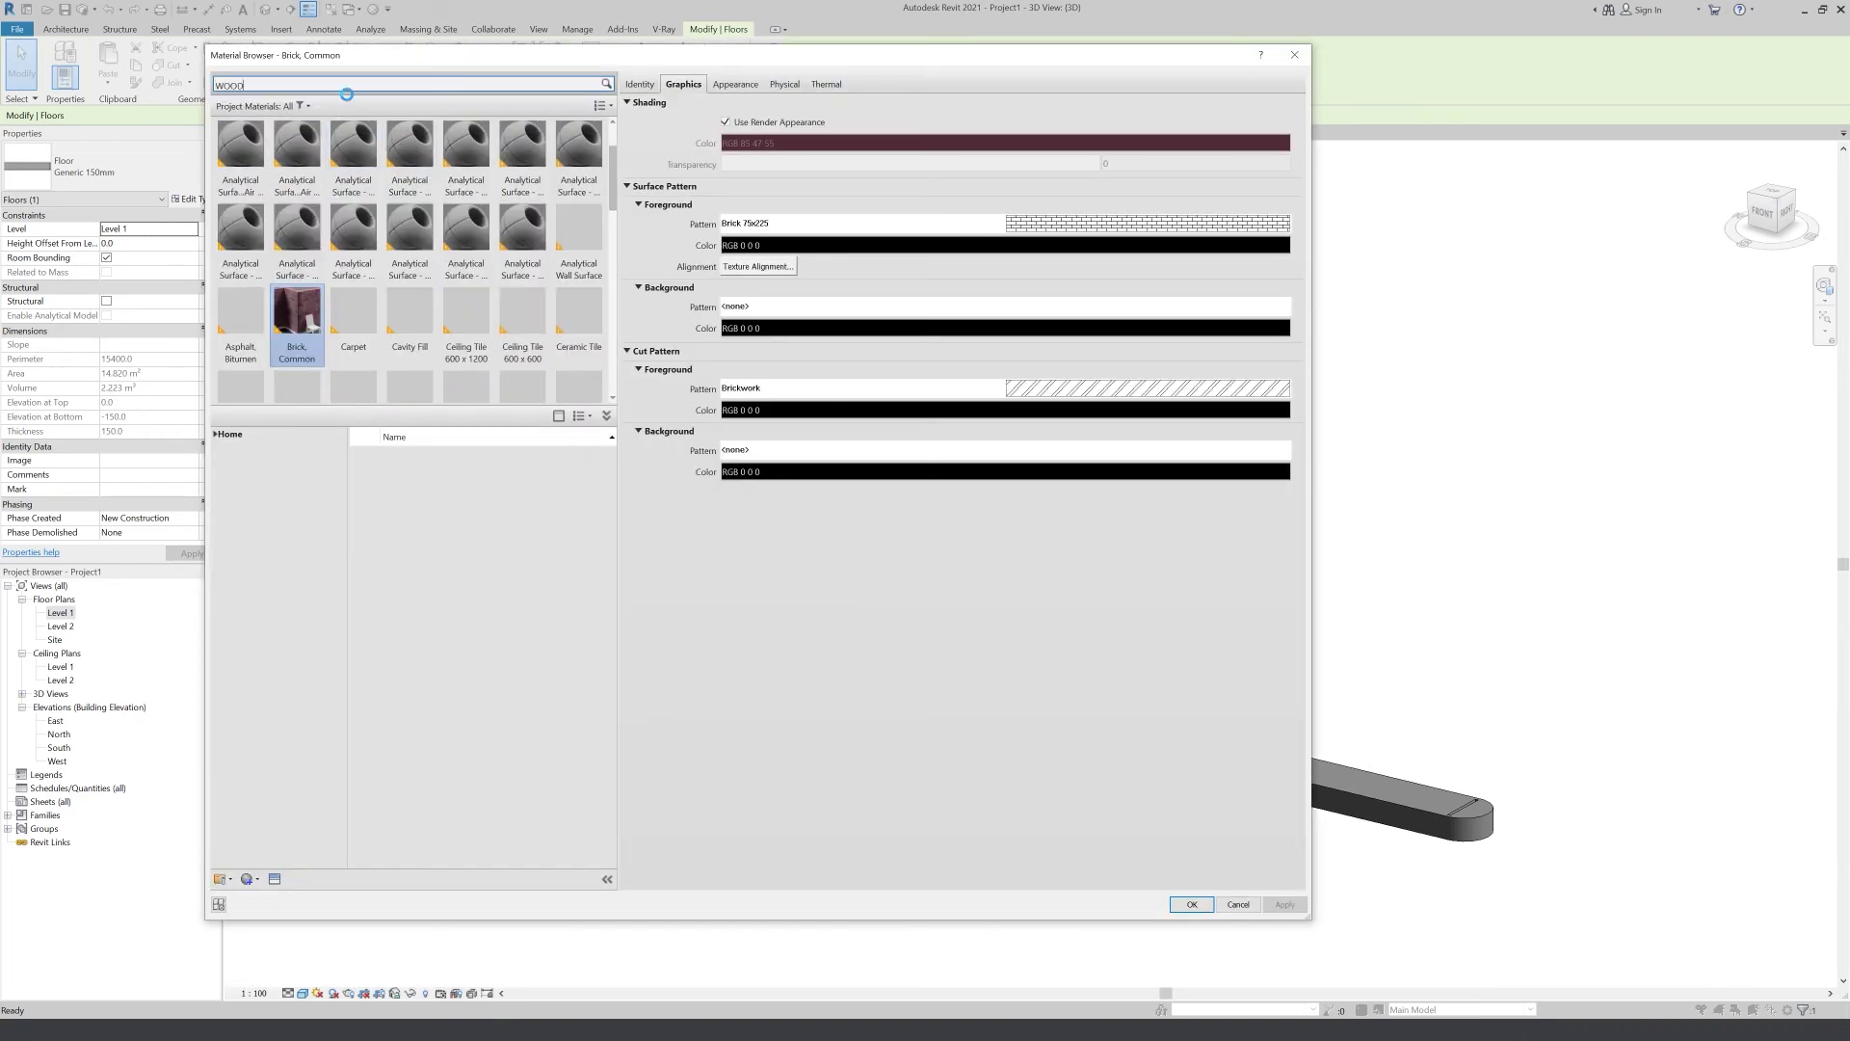
pyautogui.click(467, 255)
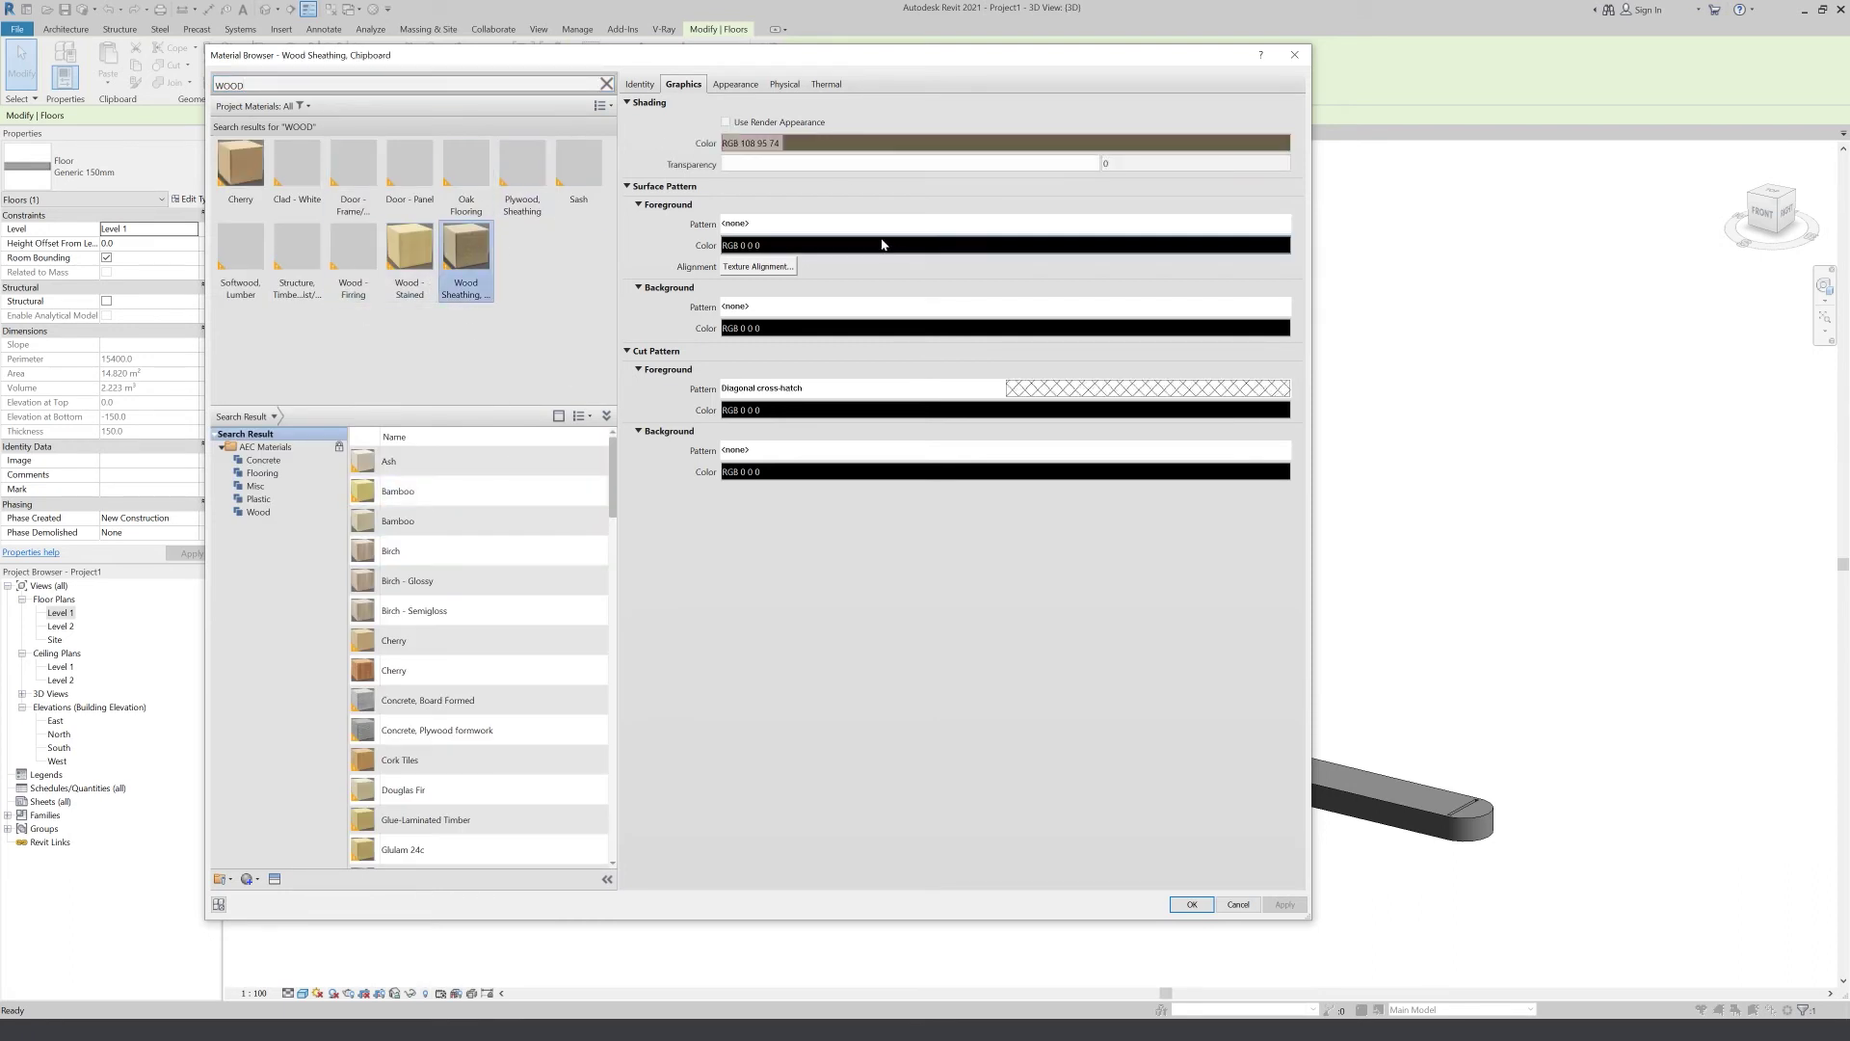
pyautogui.click(724, 122)
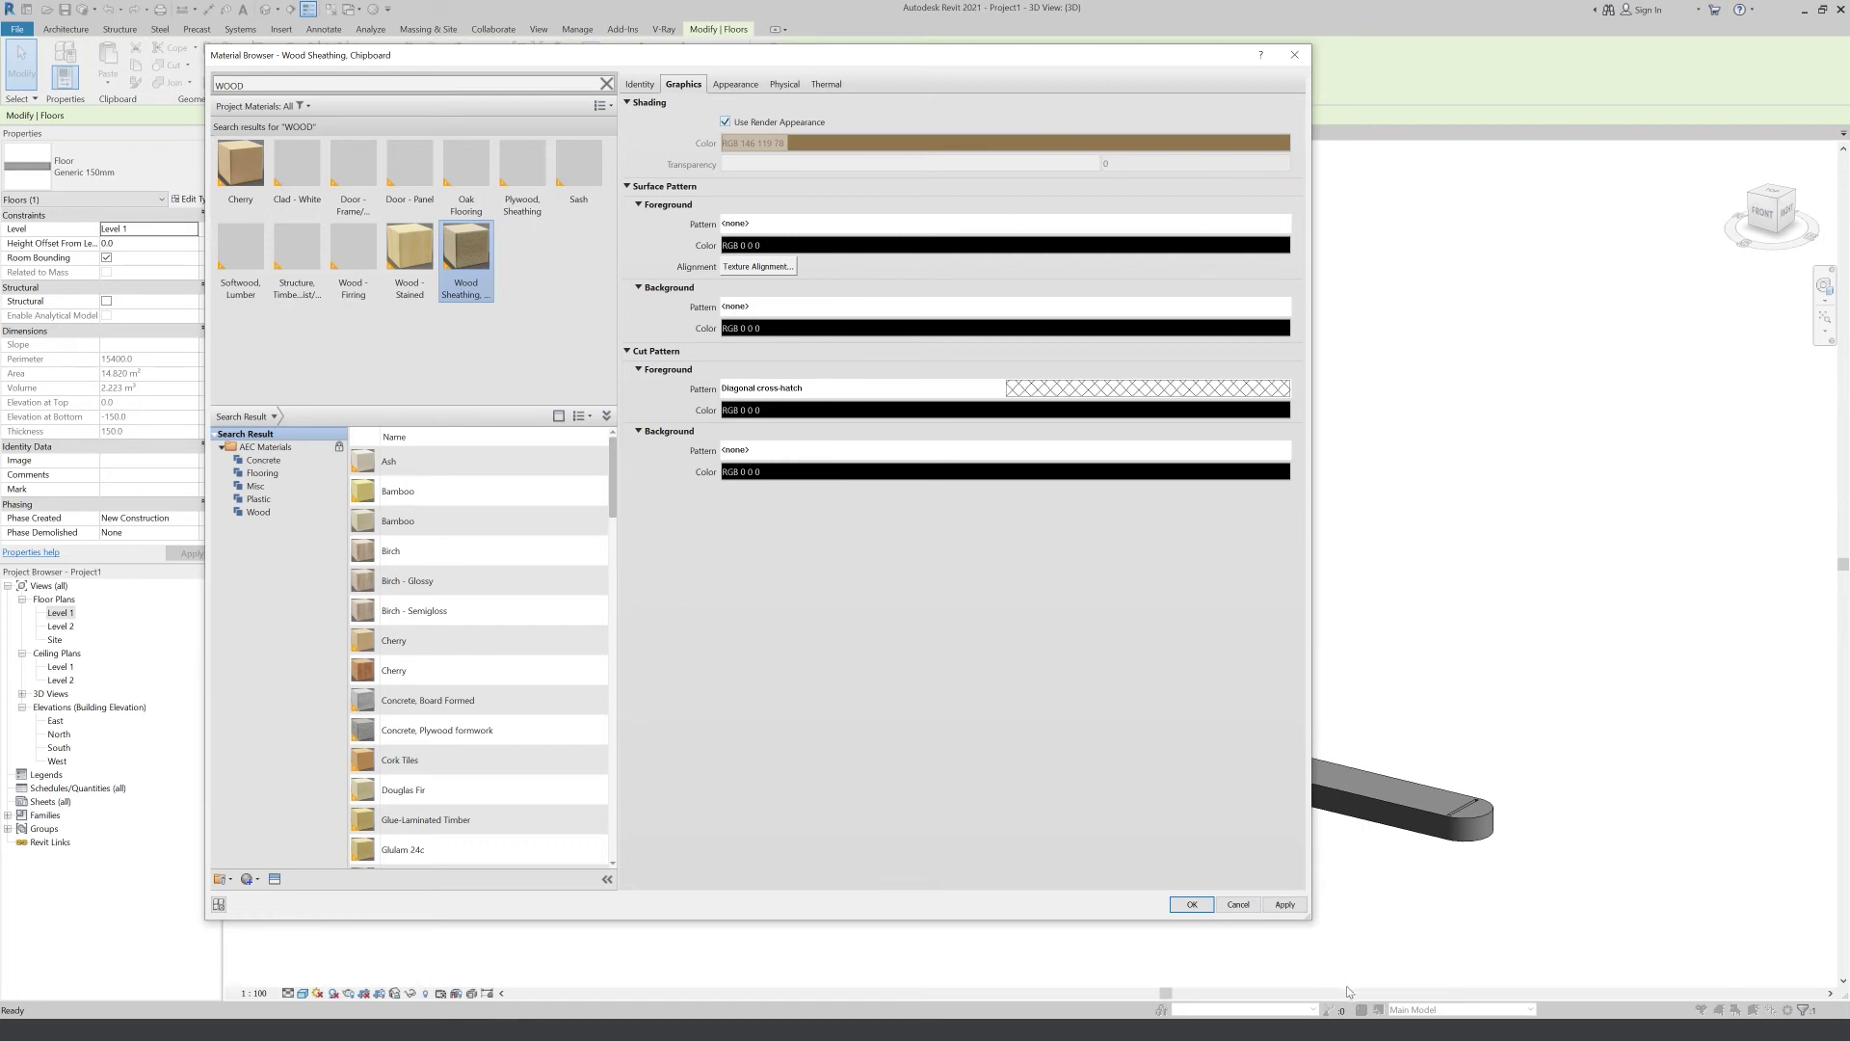
pyautogui.click(1192, 904)
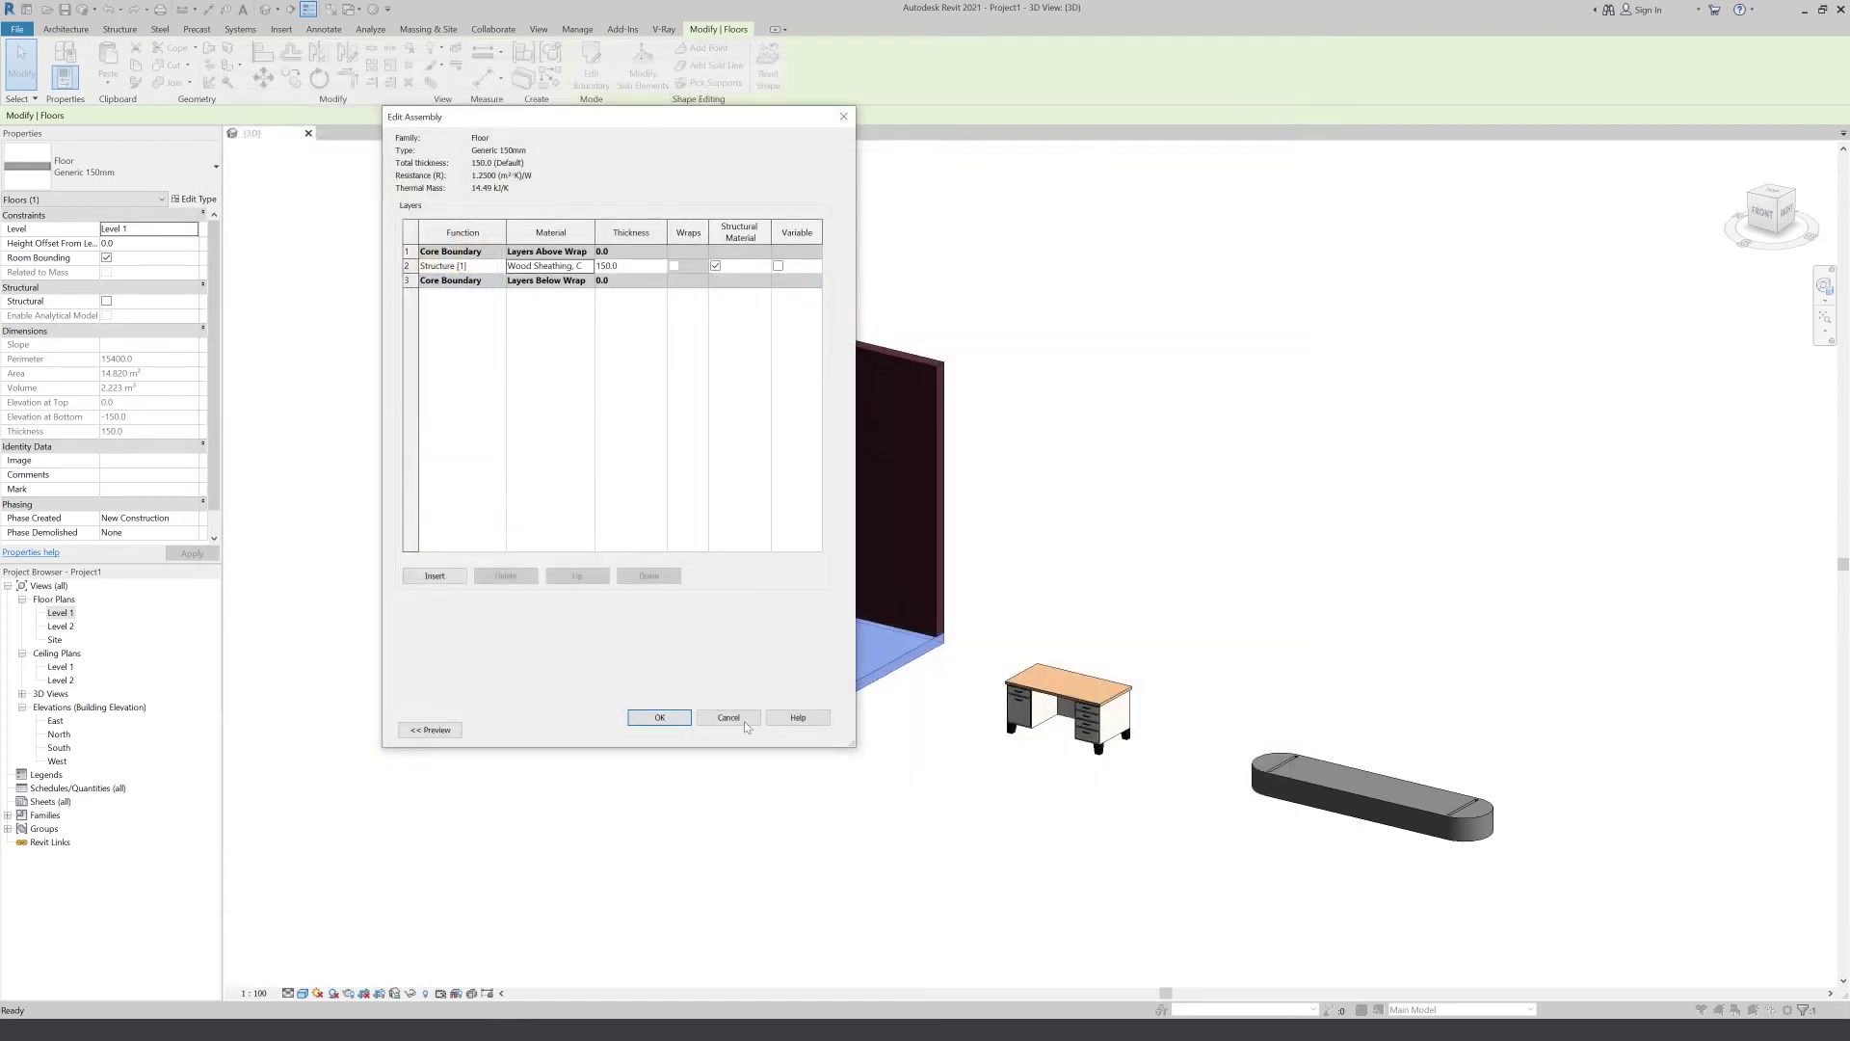
pyautogui.click(651, 715)
pyautogui.click(616, 730)
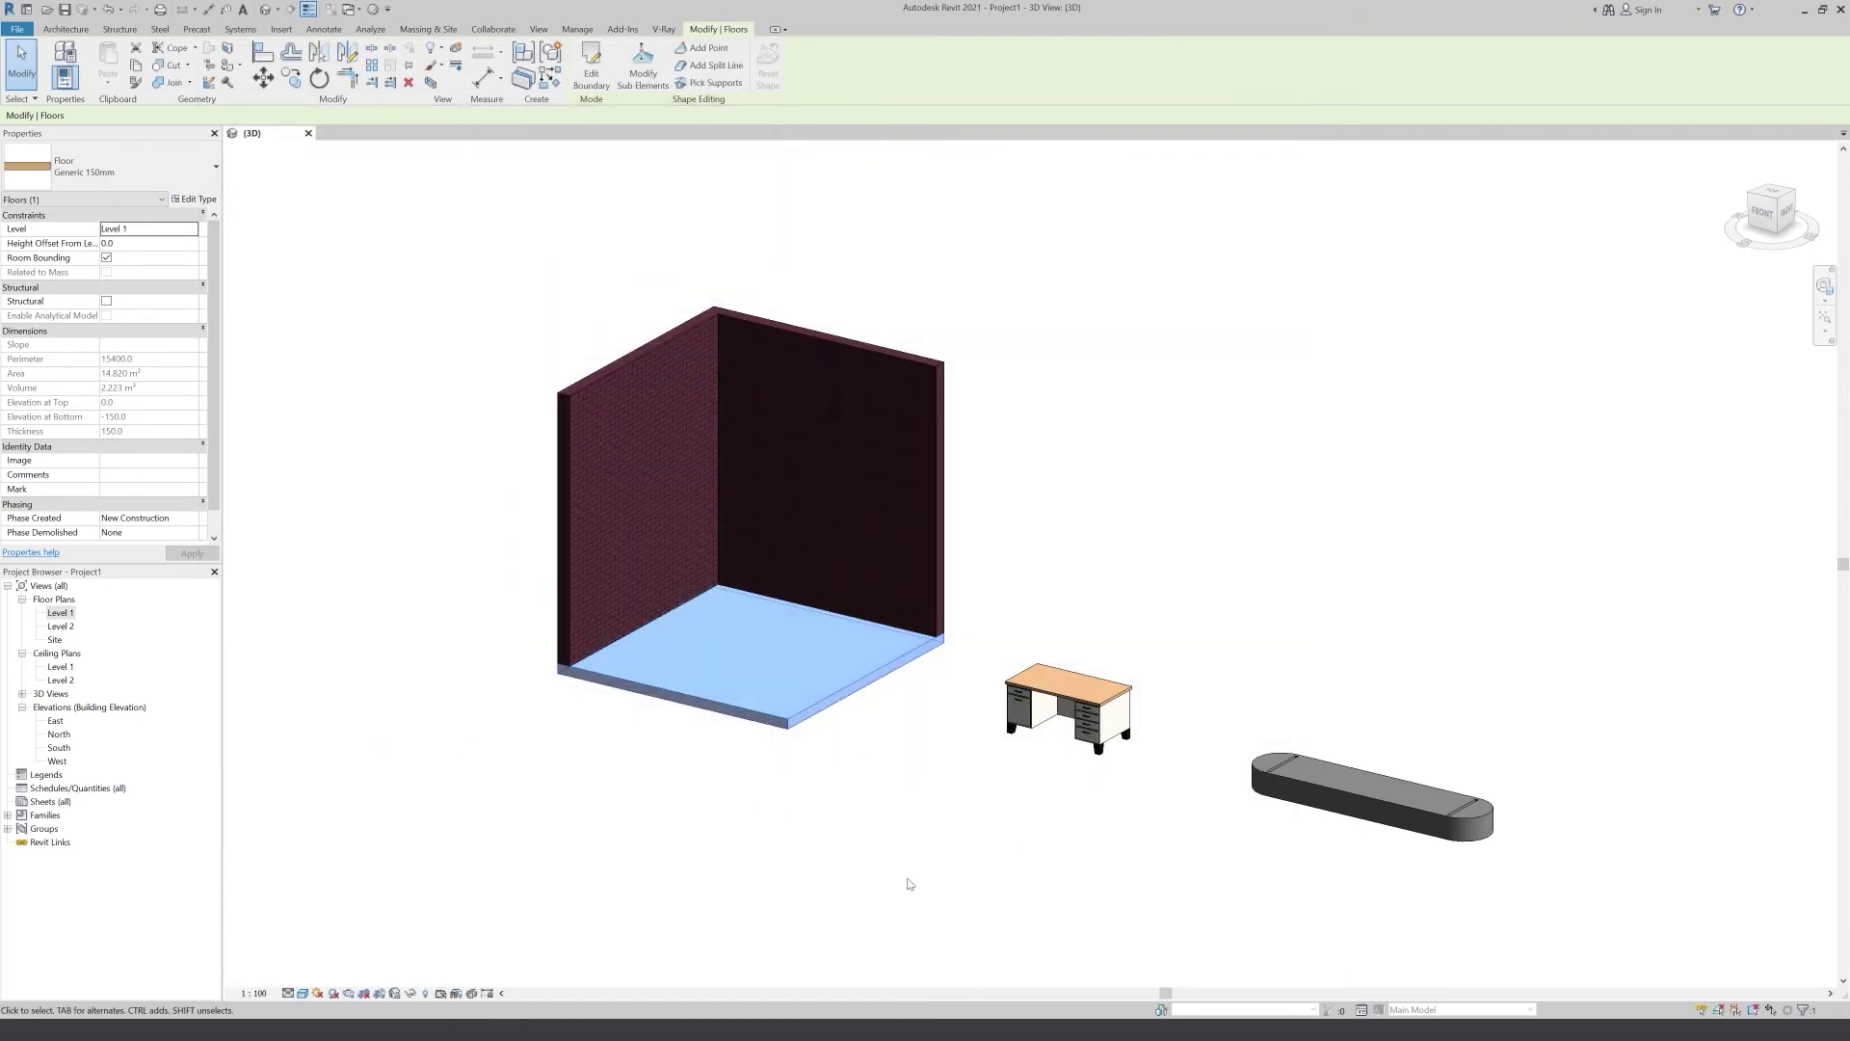
pyautogui.click(906, 840)
pyautogui.scroll(2, 905, 715)
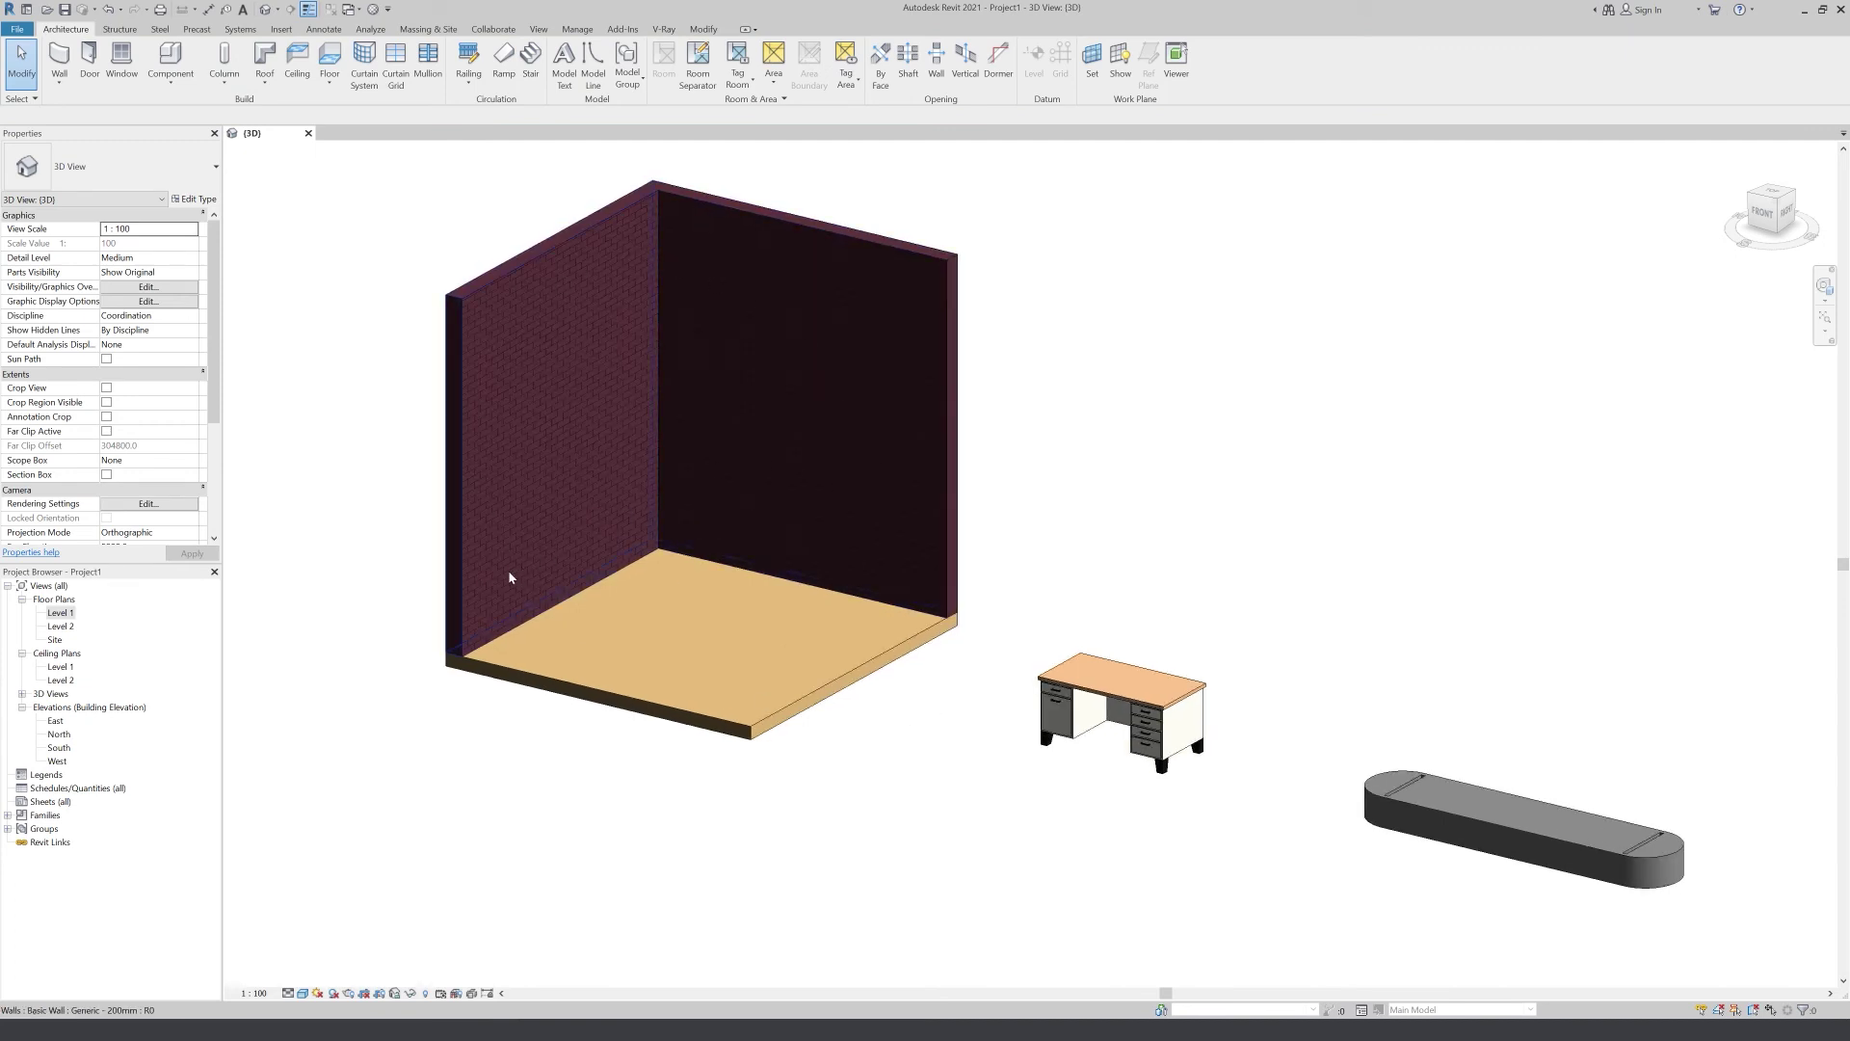
# Zoom the 3D view and select the desk beside the bench
pyautogui.scroll(-2, 902, 694)
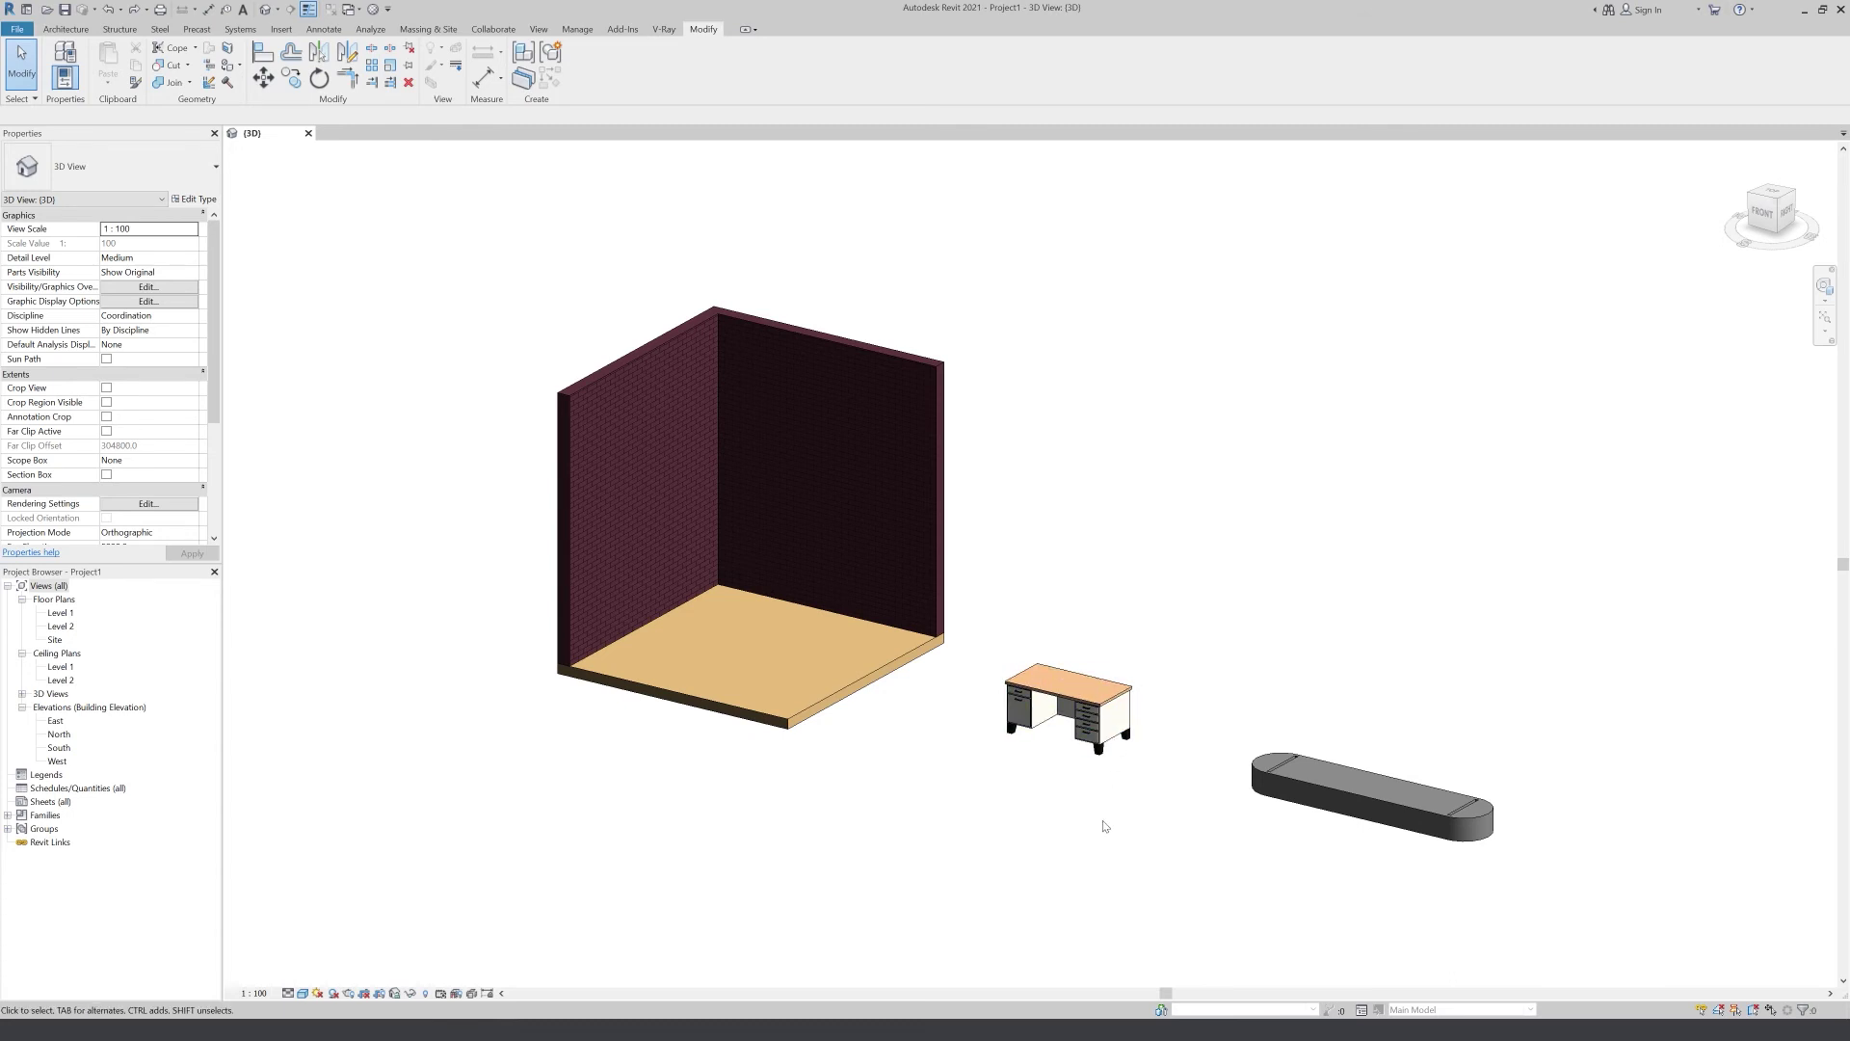
pyautogui.click(1094, 754)
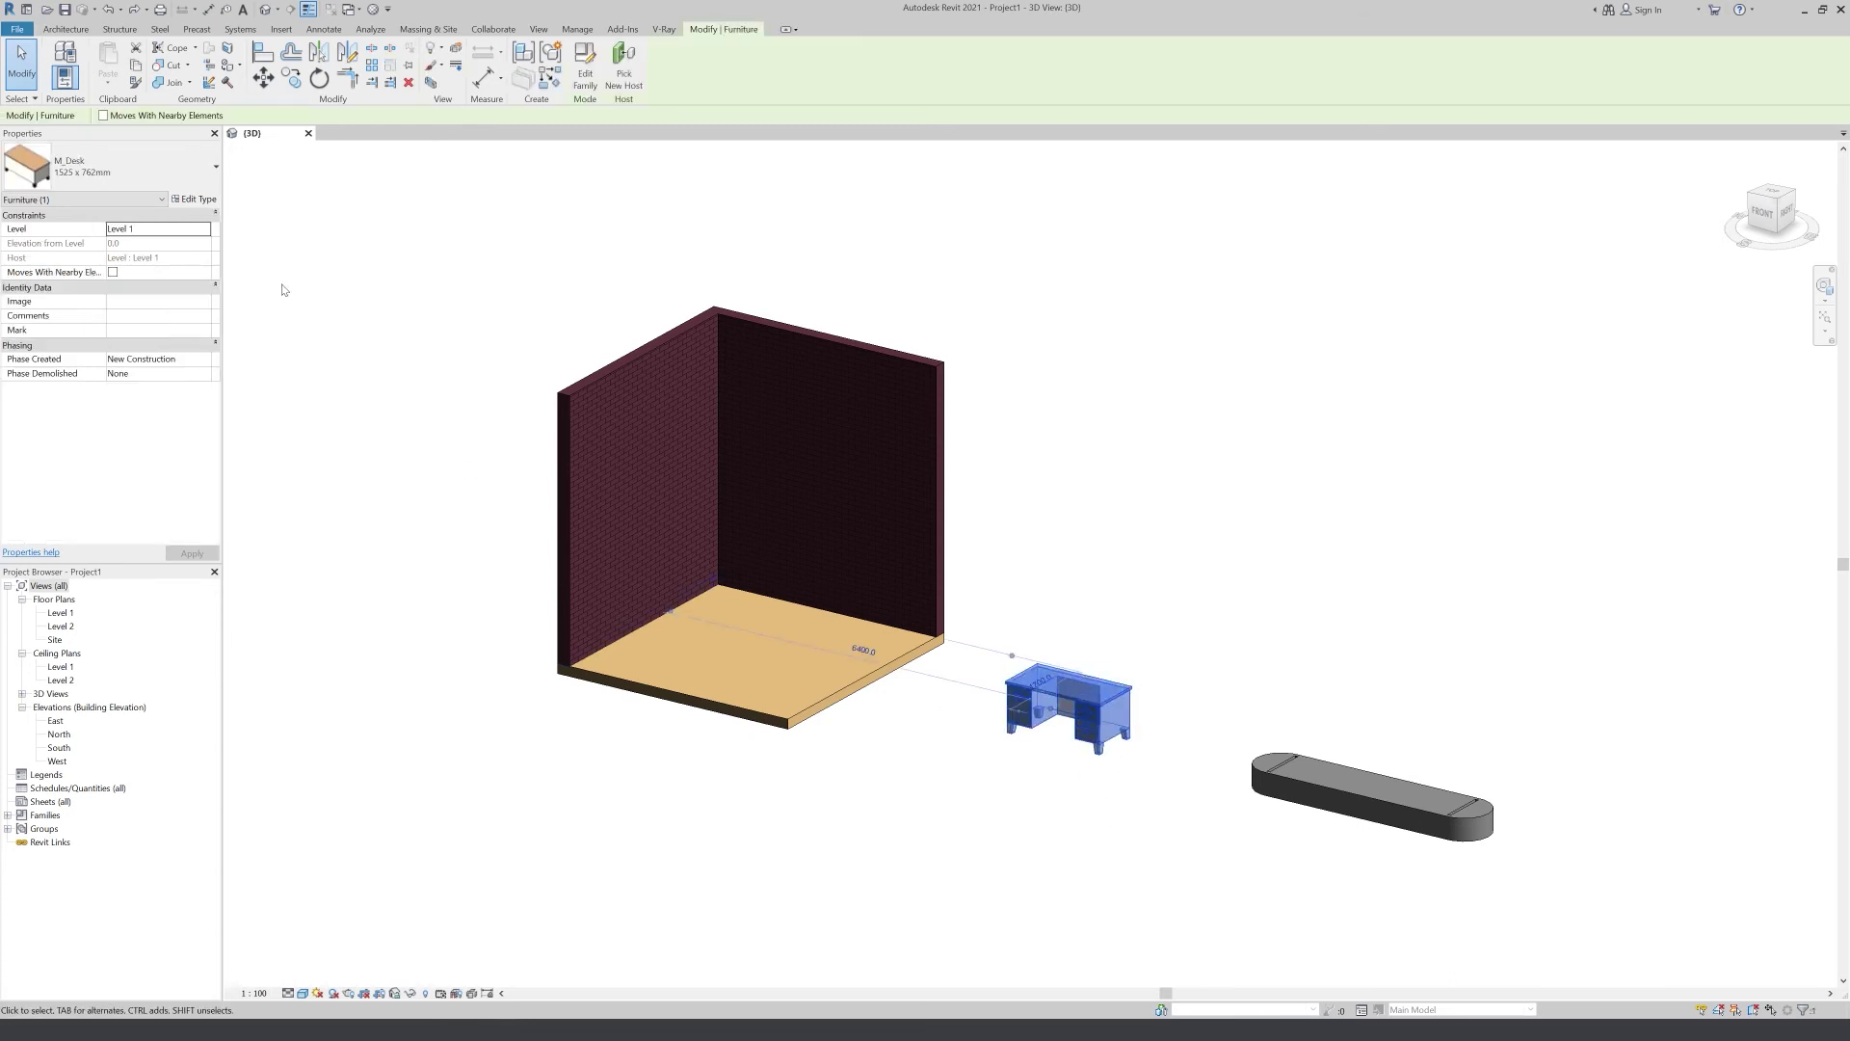
# Set the desk's Top Material to Glue-Laminated Timber with render appearance shading
pyautogui.click(196, 200)
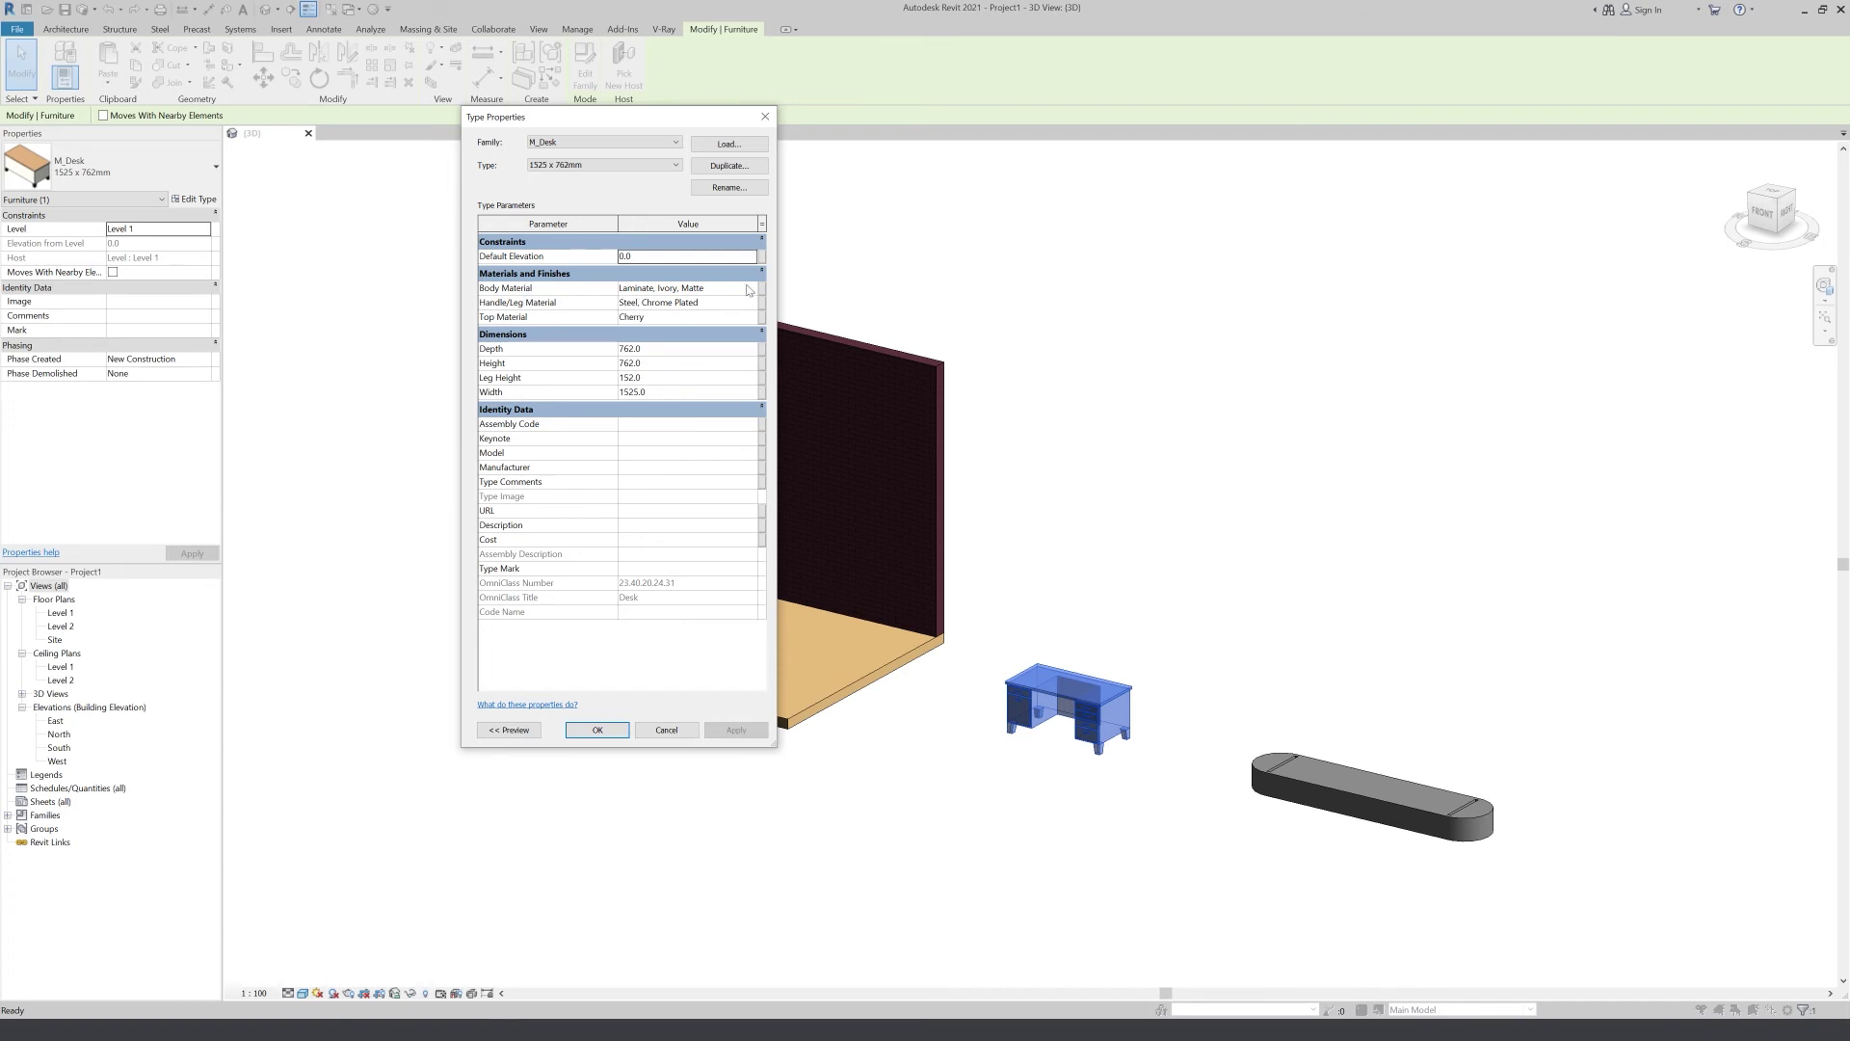
pyautogui.click(755, 322)
pyautogui.click(752, 317)
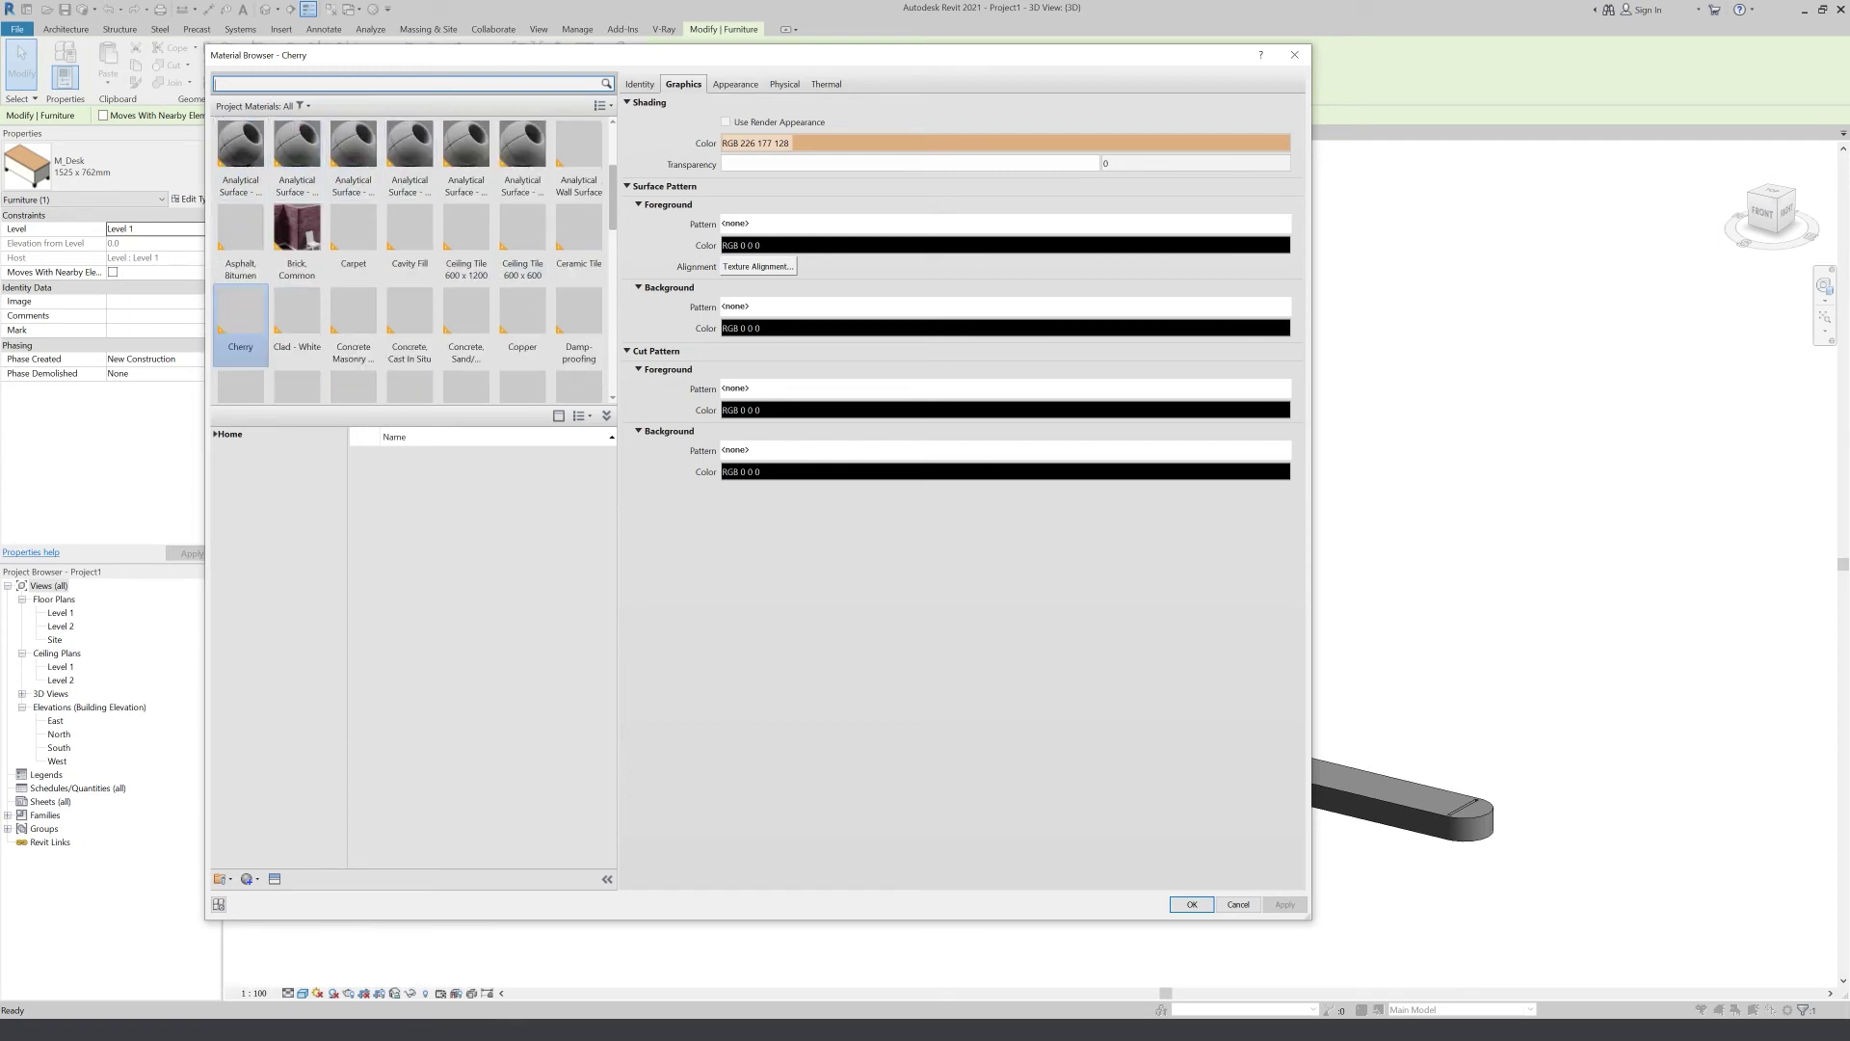
pyautogui.write('woo')
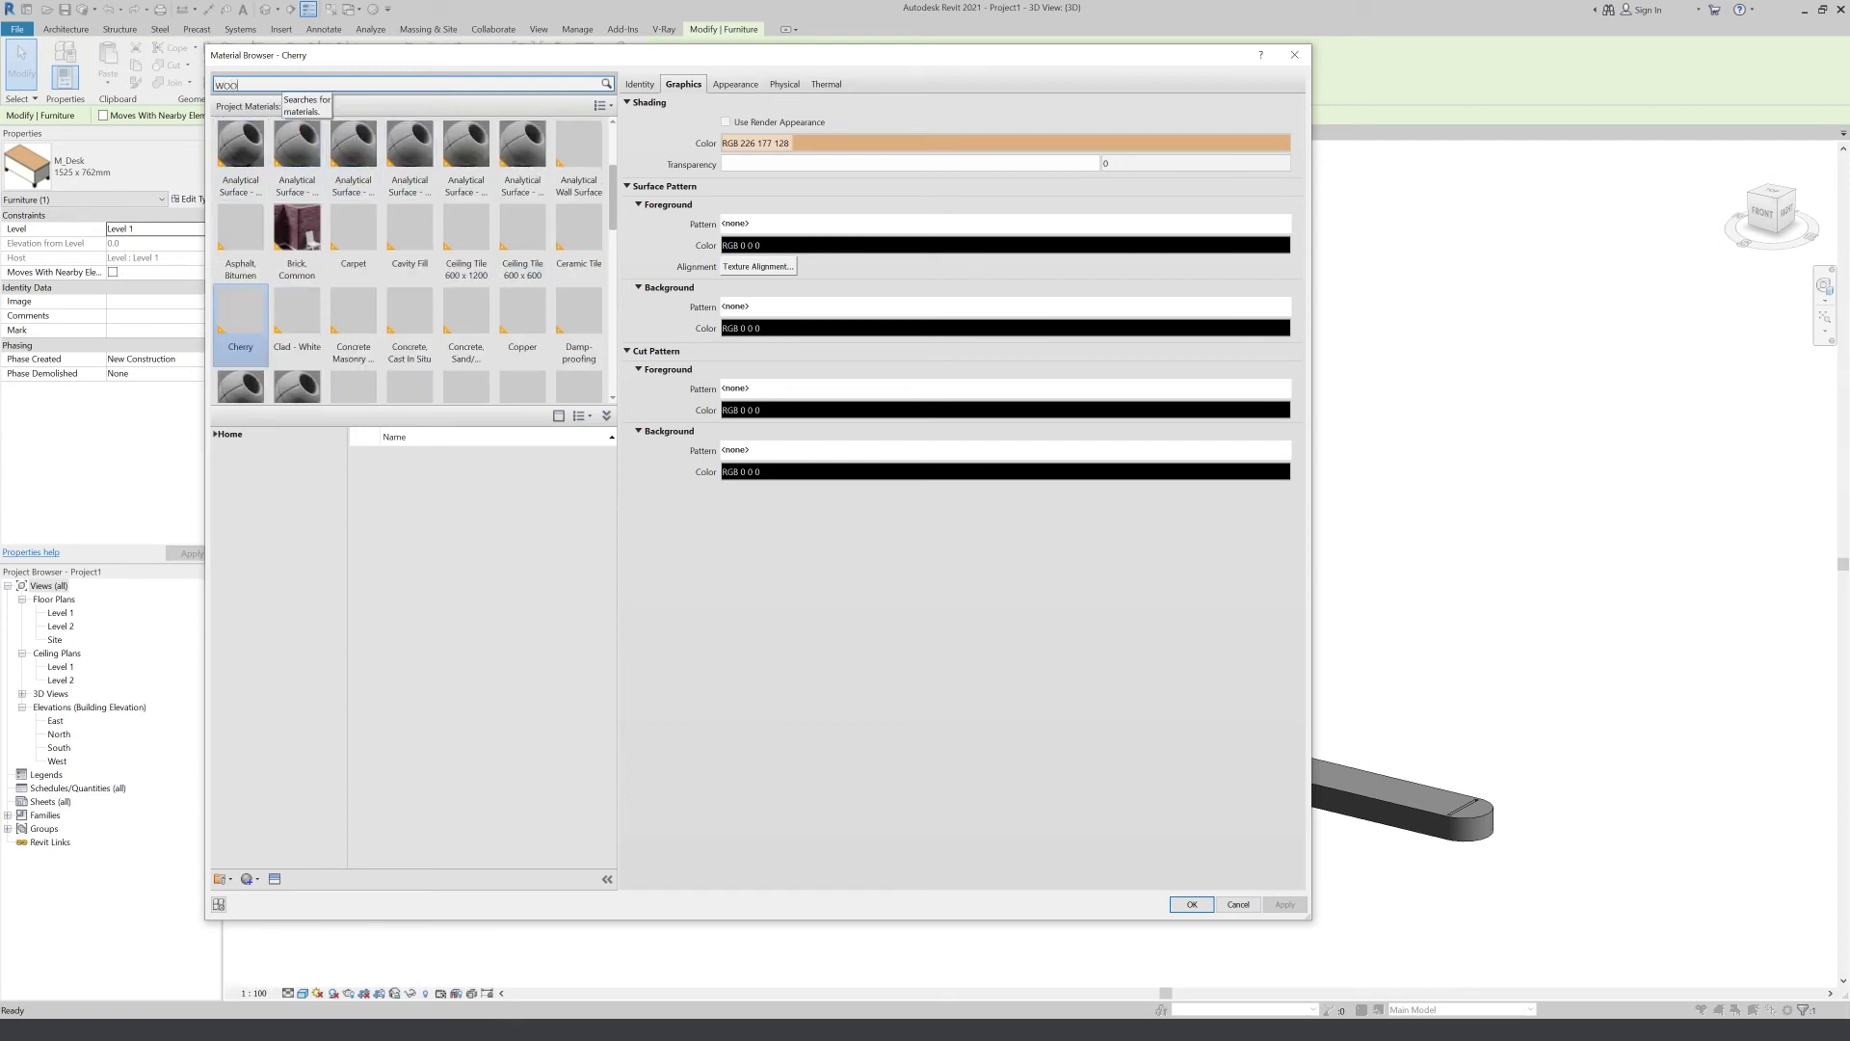
pyautogui.click(409, 255)
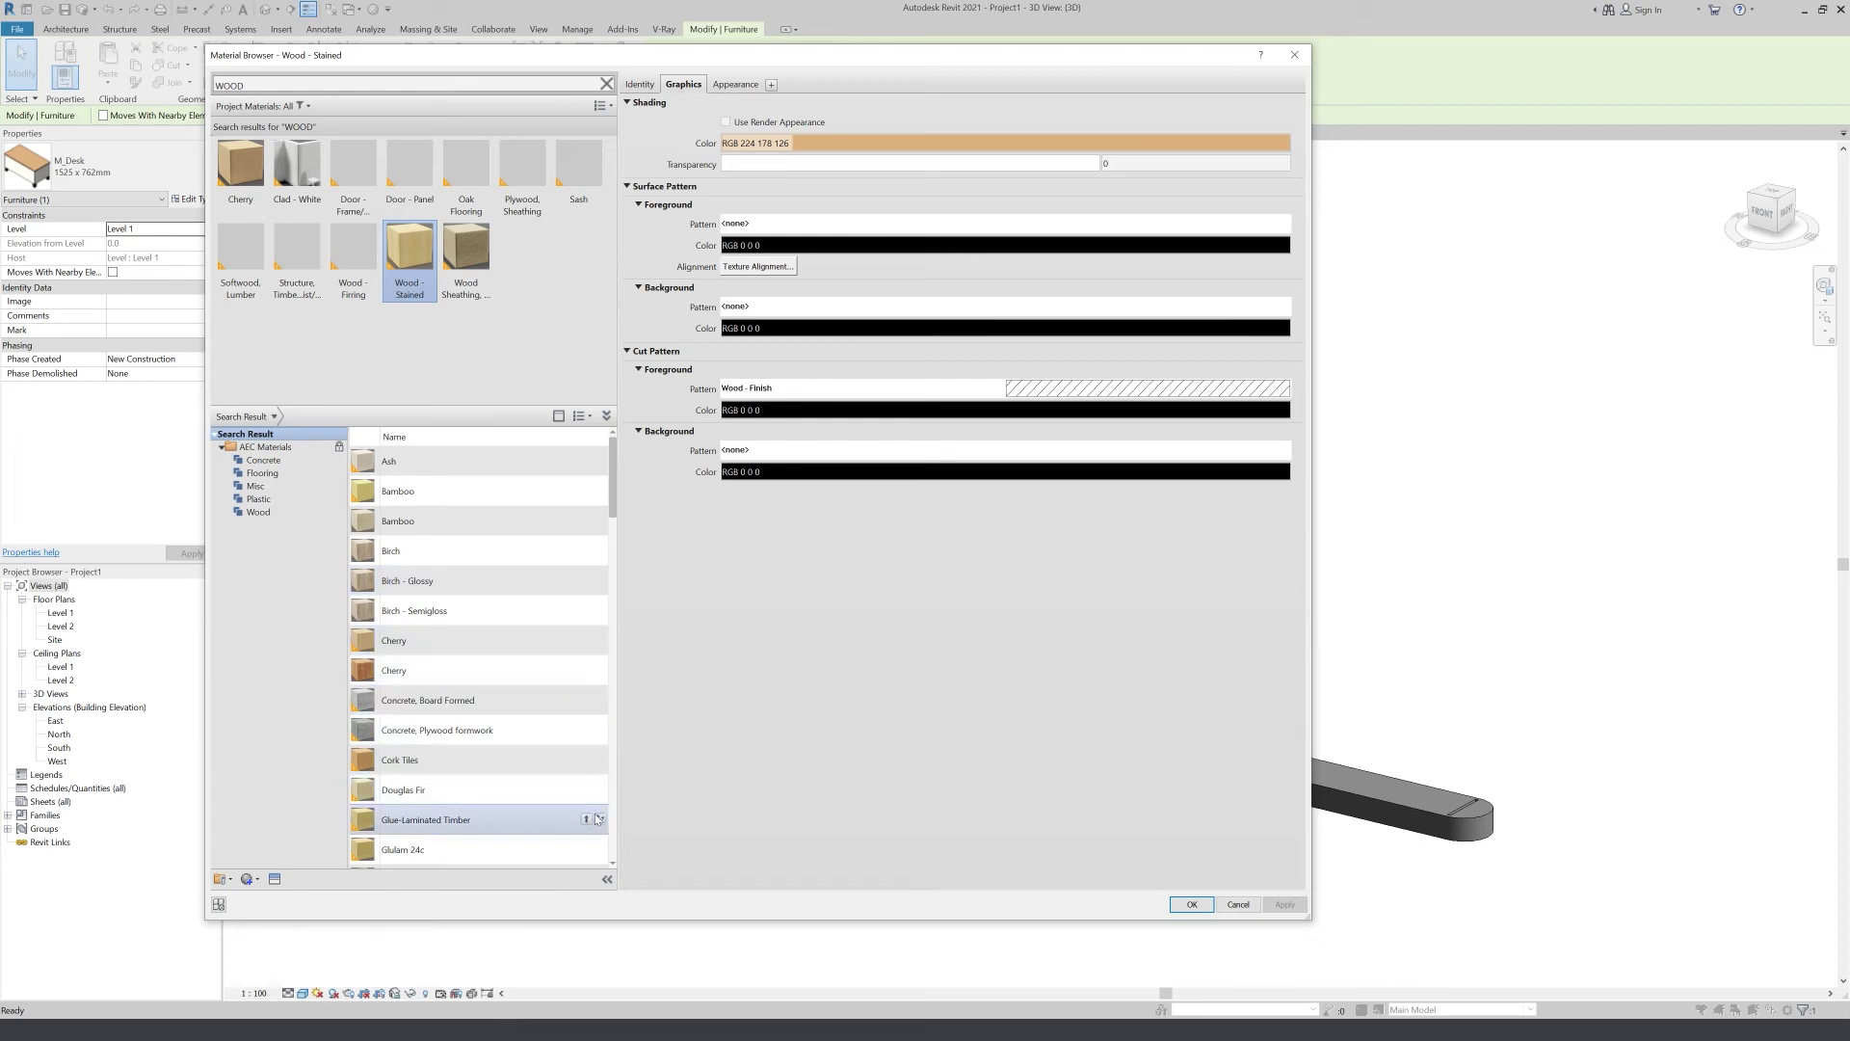
pyautogui.click(586, 820)
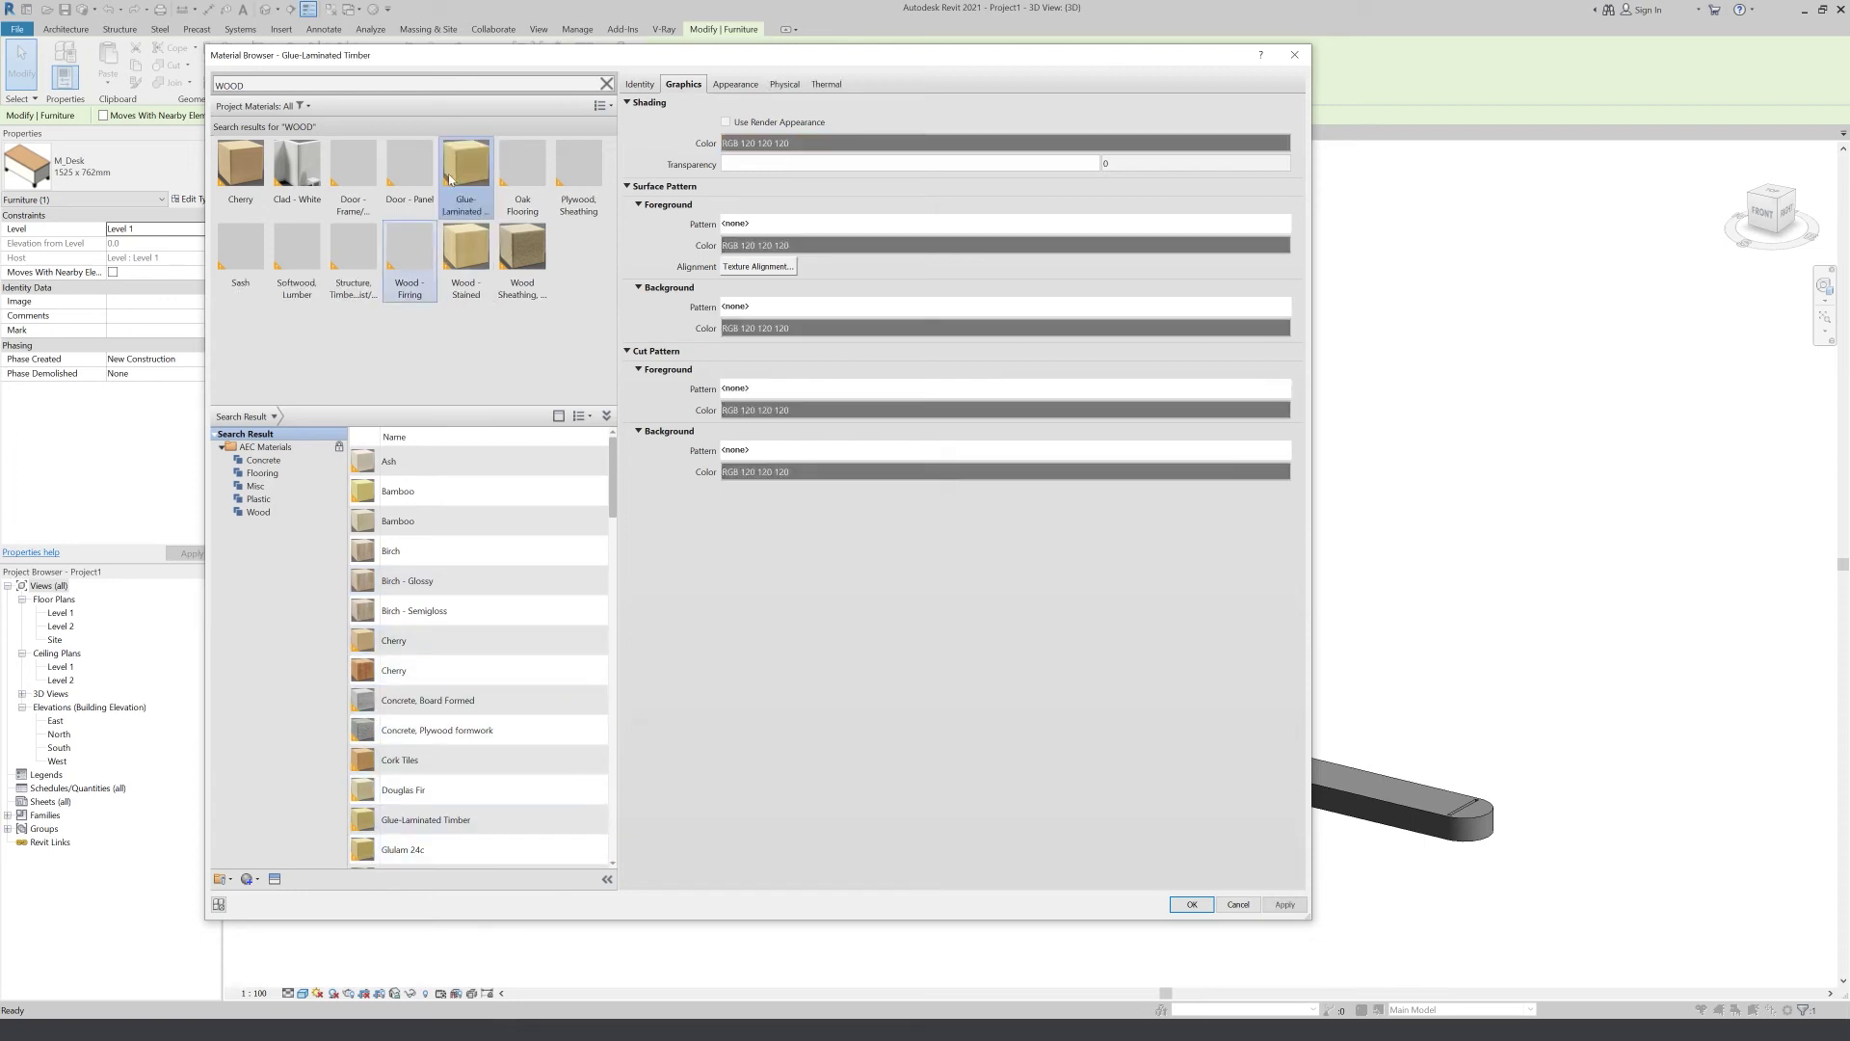
pyautogui.click(727, 123)
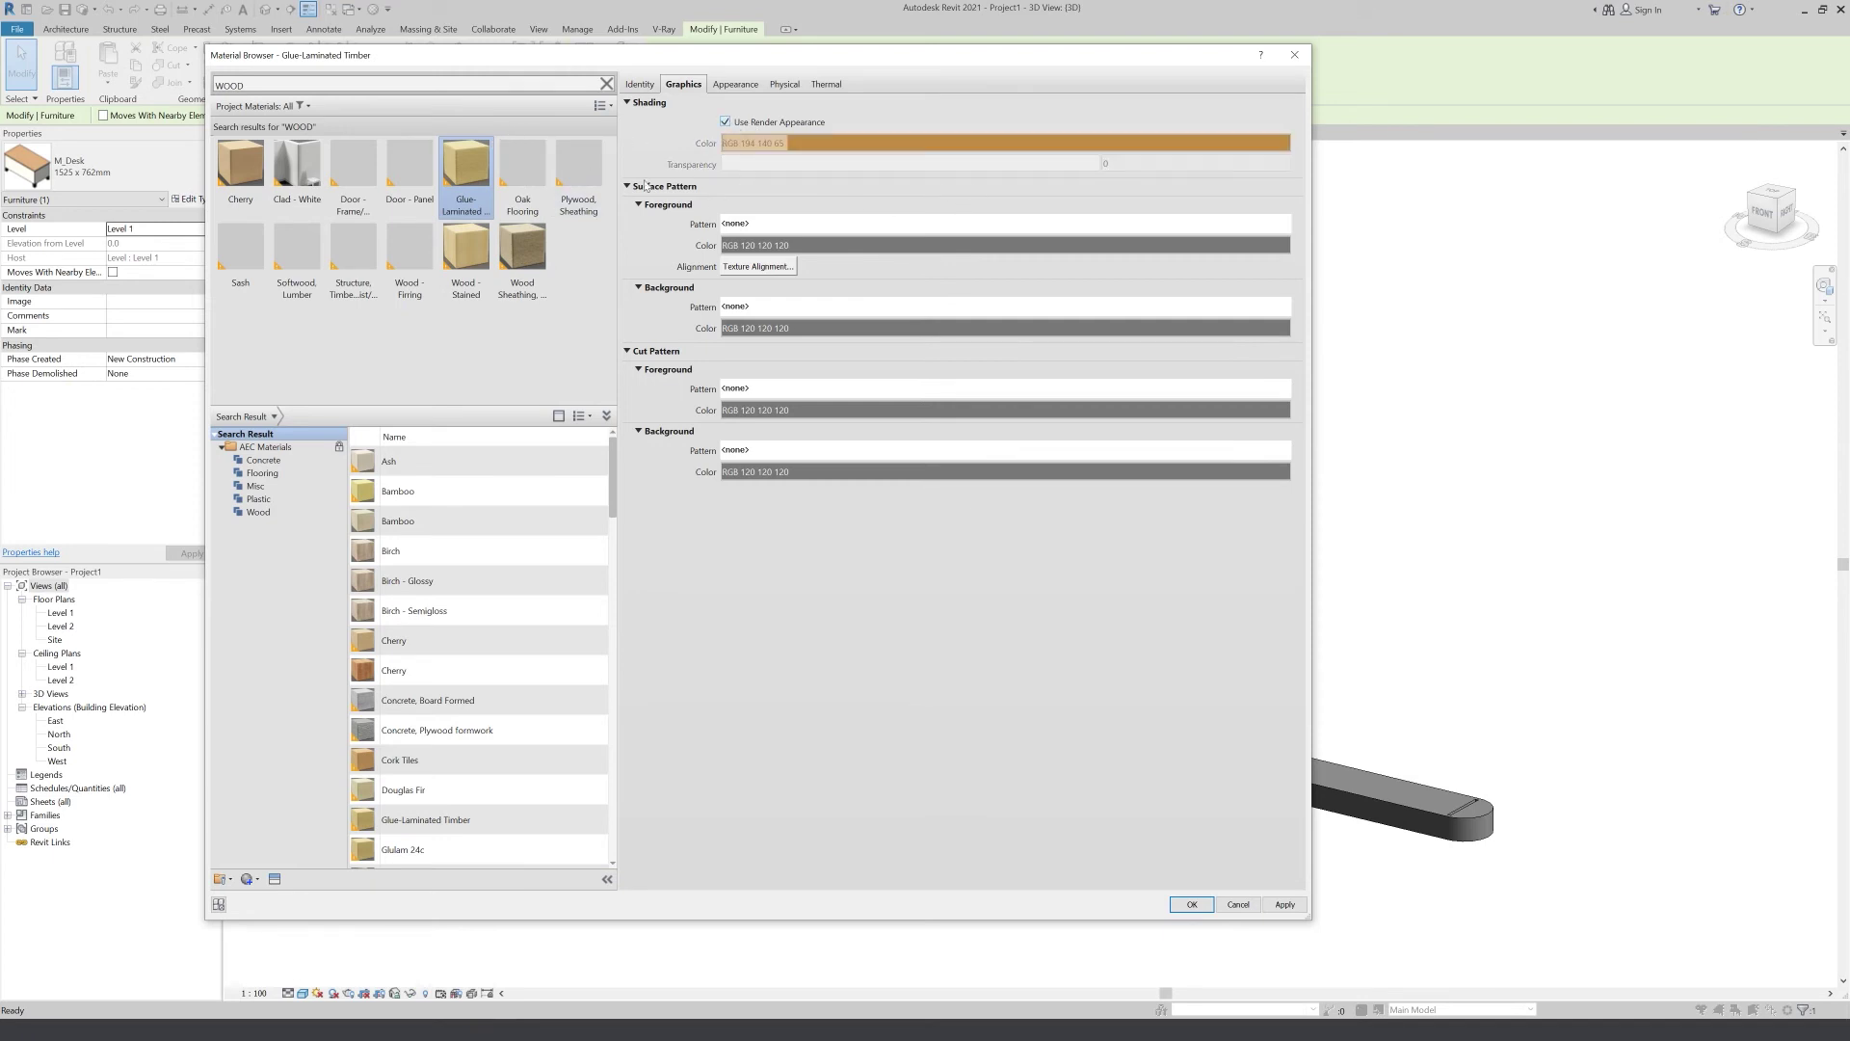
pyautogui.click(1191, 908)
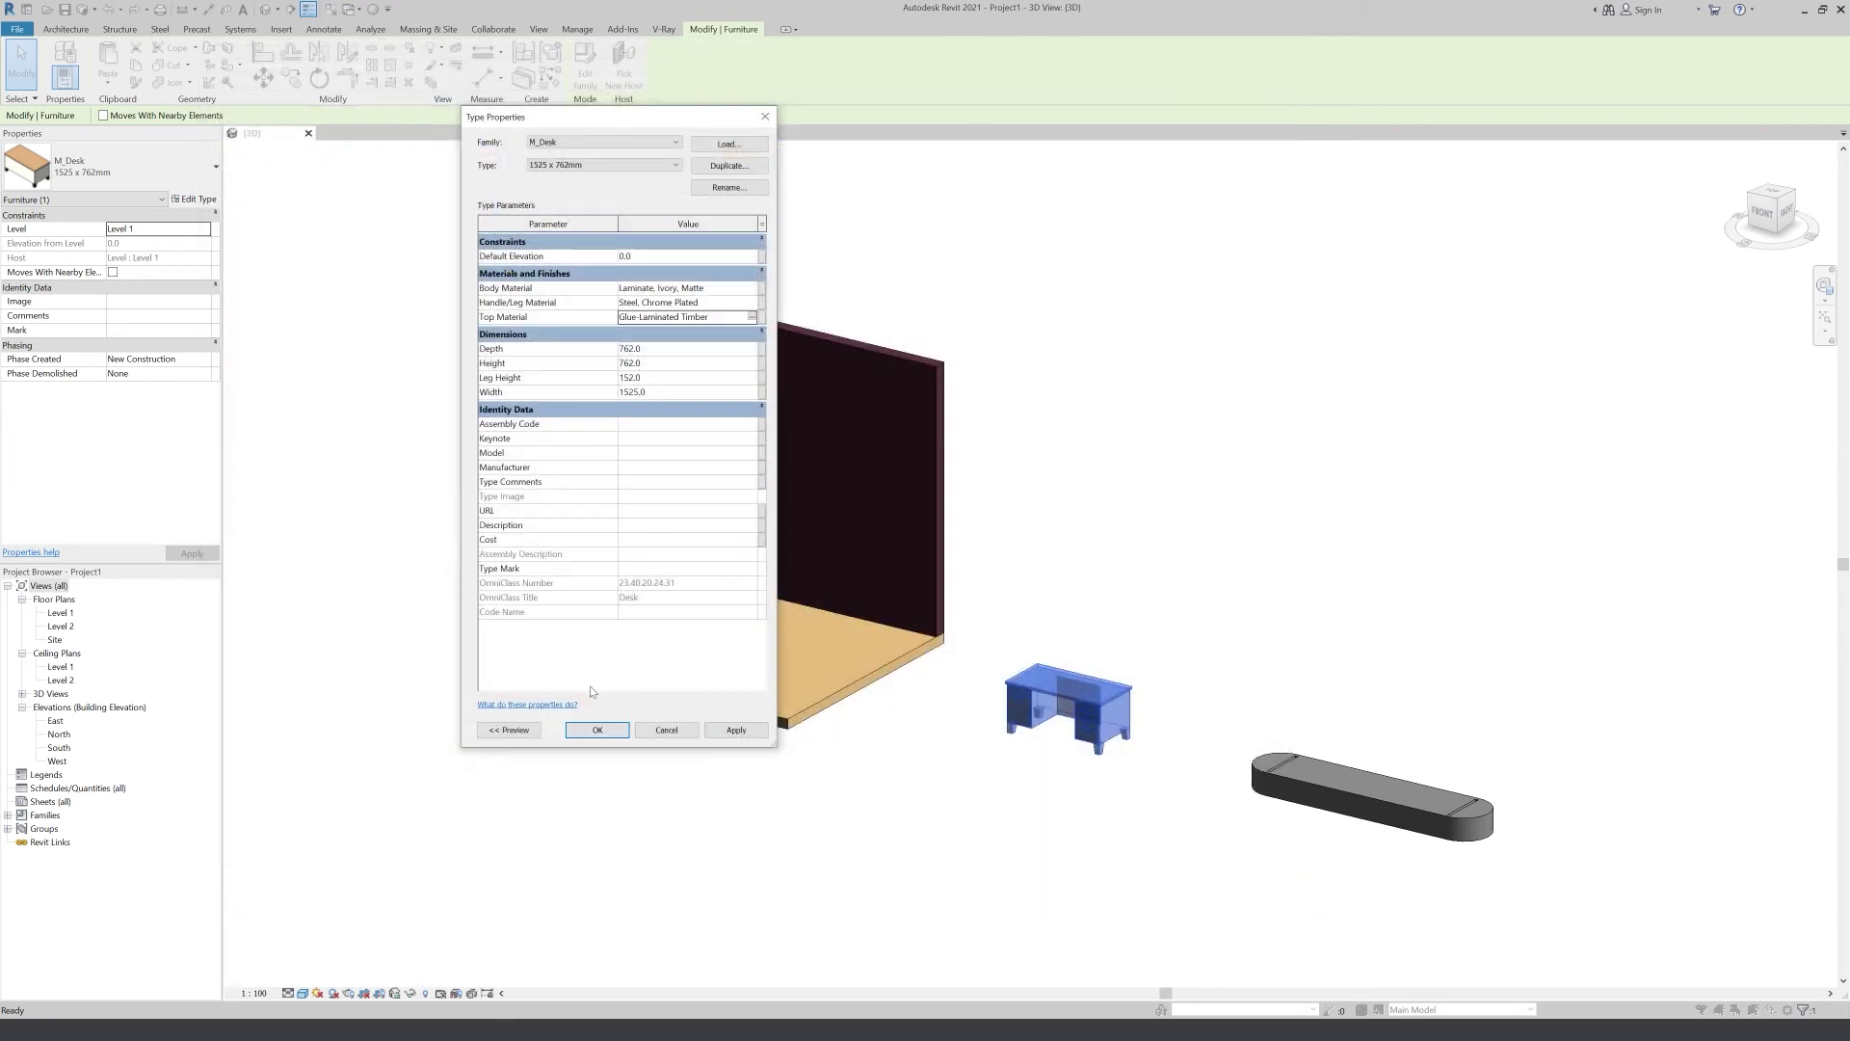
pyautogui.click(600, 731)
# Reselect the desk, reopen its type properties unchanged, and zoom around to check the new top
pyautogui.click(1135, 754)
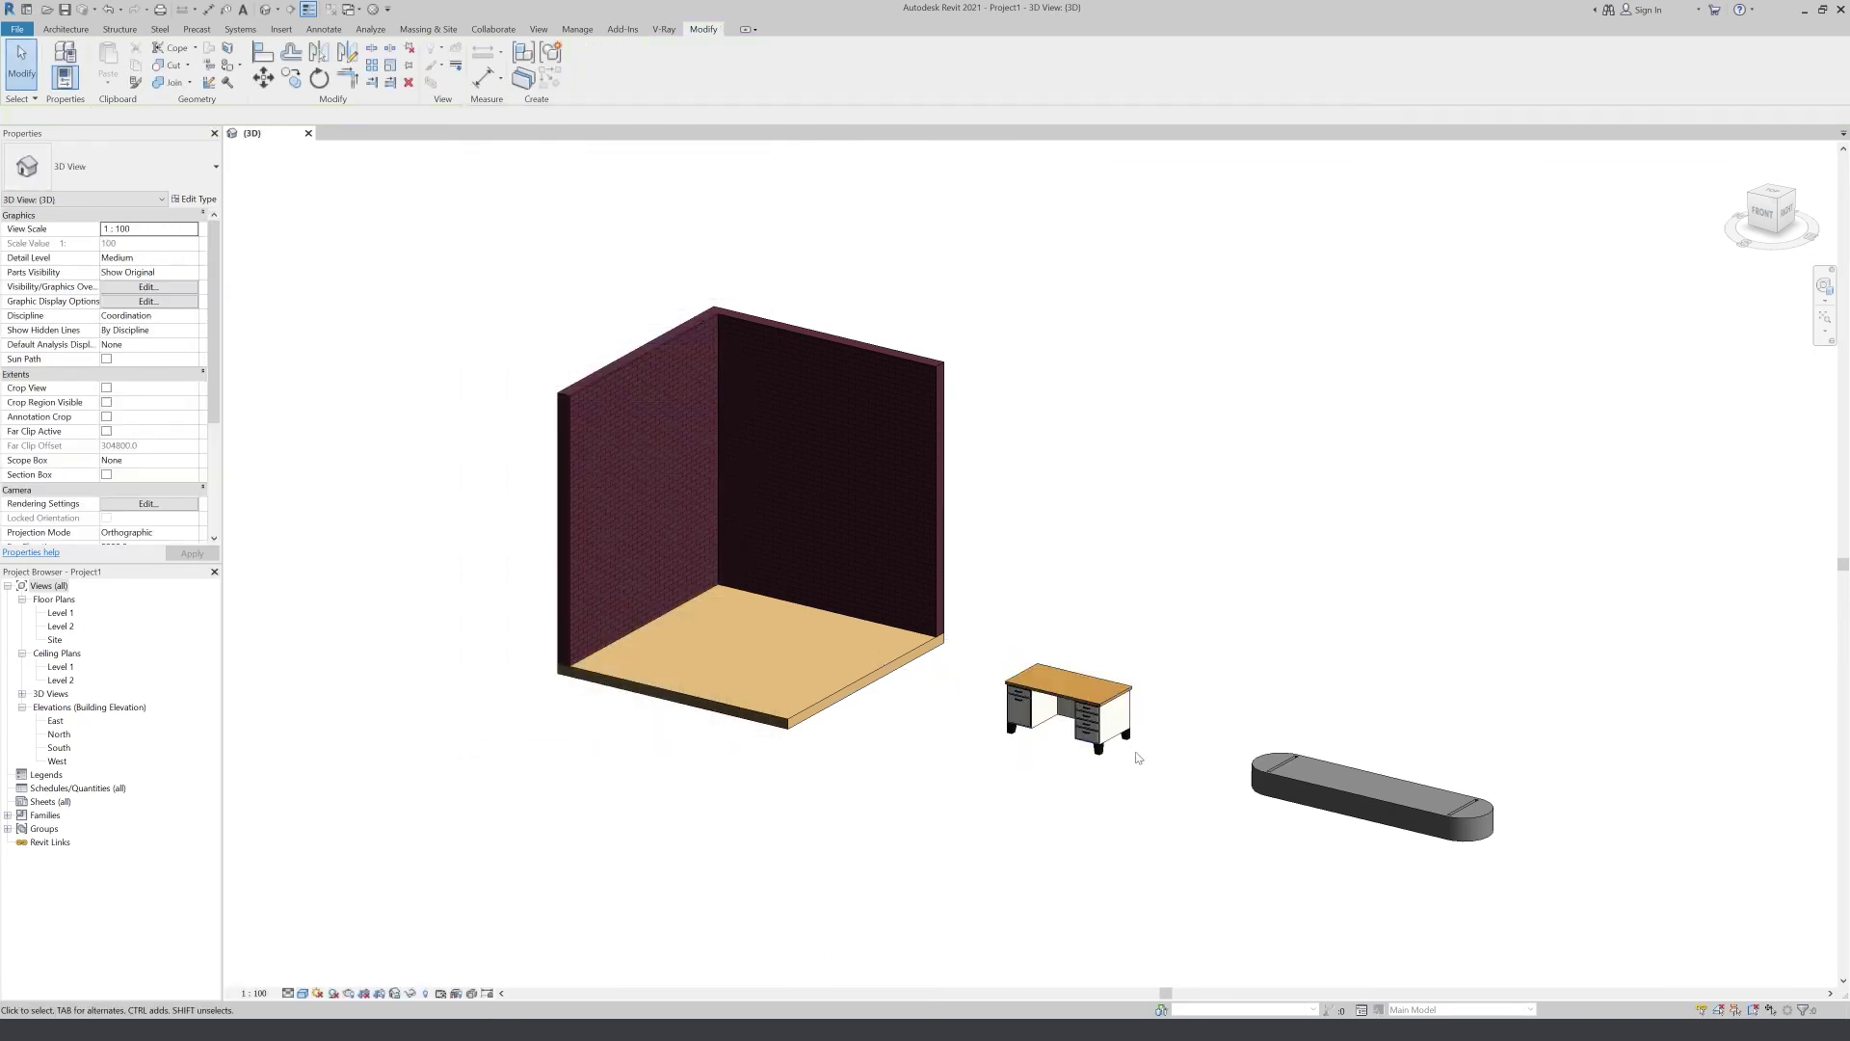
pyautogui.scroll(2, 1135, 754)
pyautogui.scroll(2, 1135, 754)
pyautogui.scroll(-2, 963, 689)
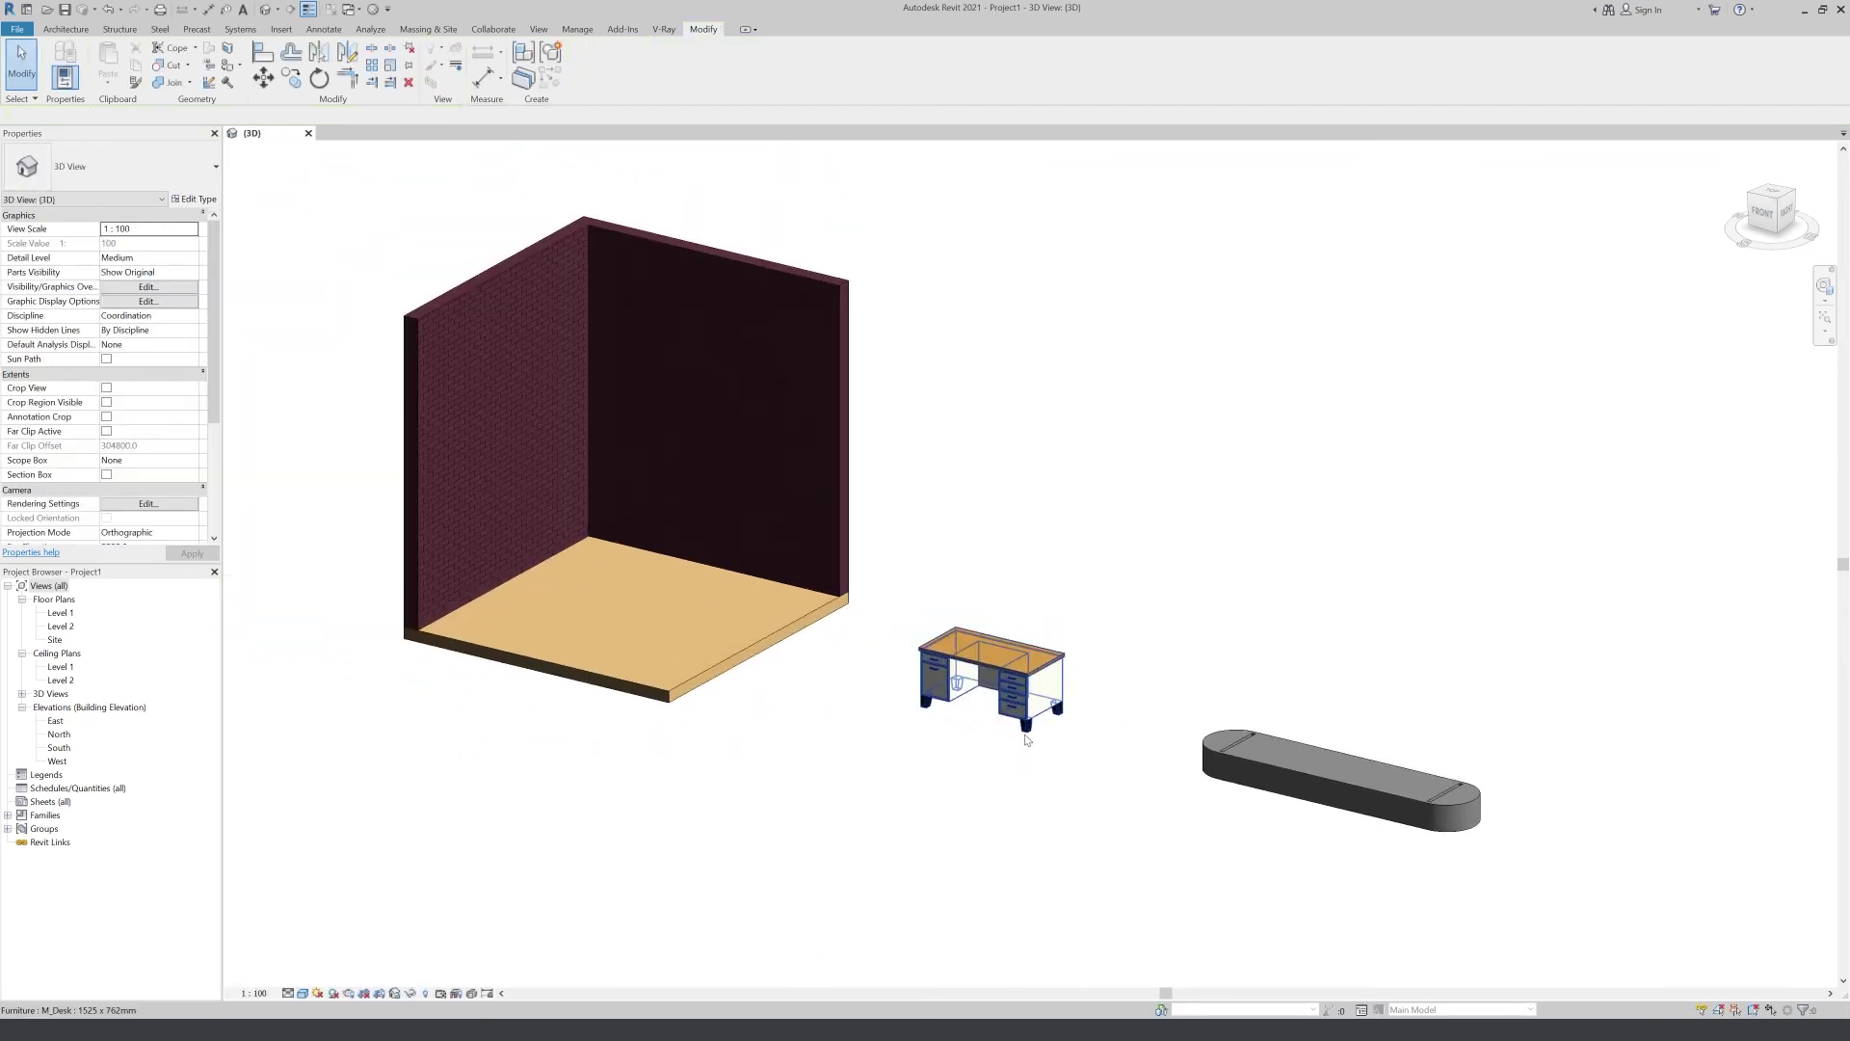
pyautogui.click(997, 674)
pyautogui.click(202, 202)
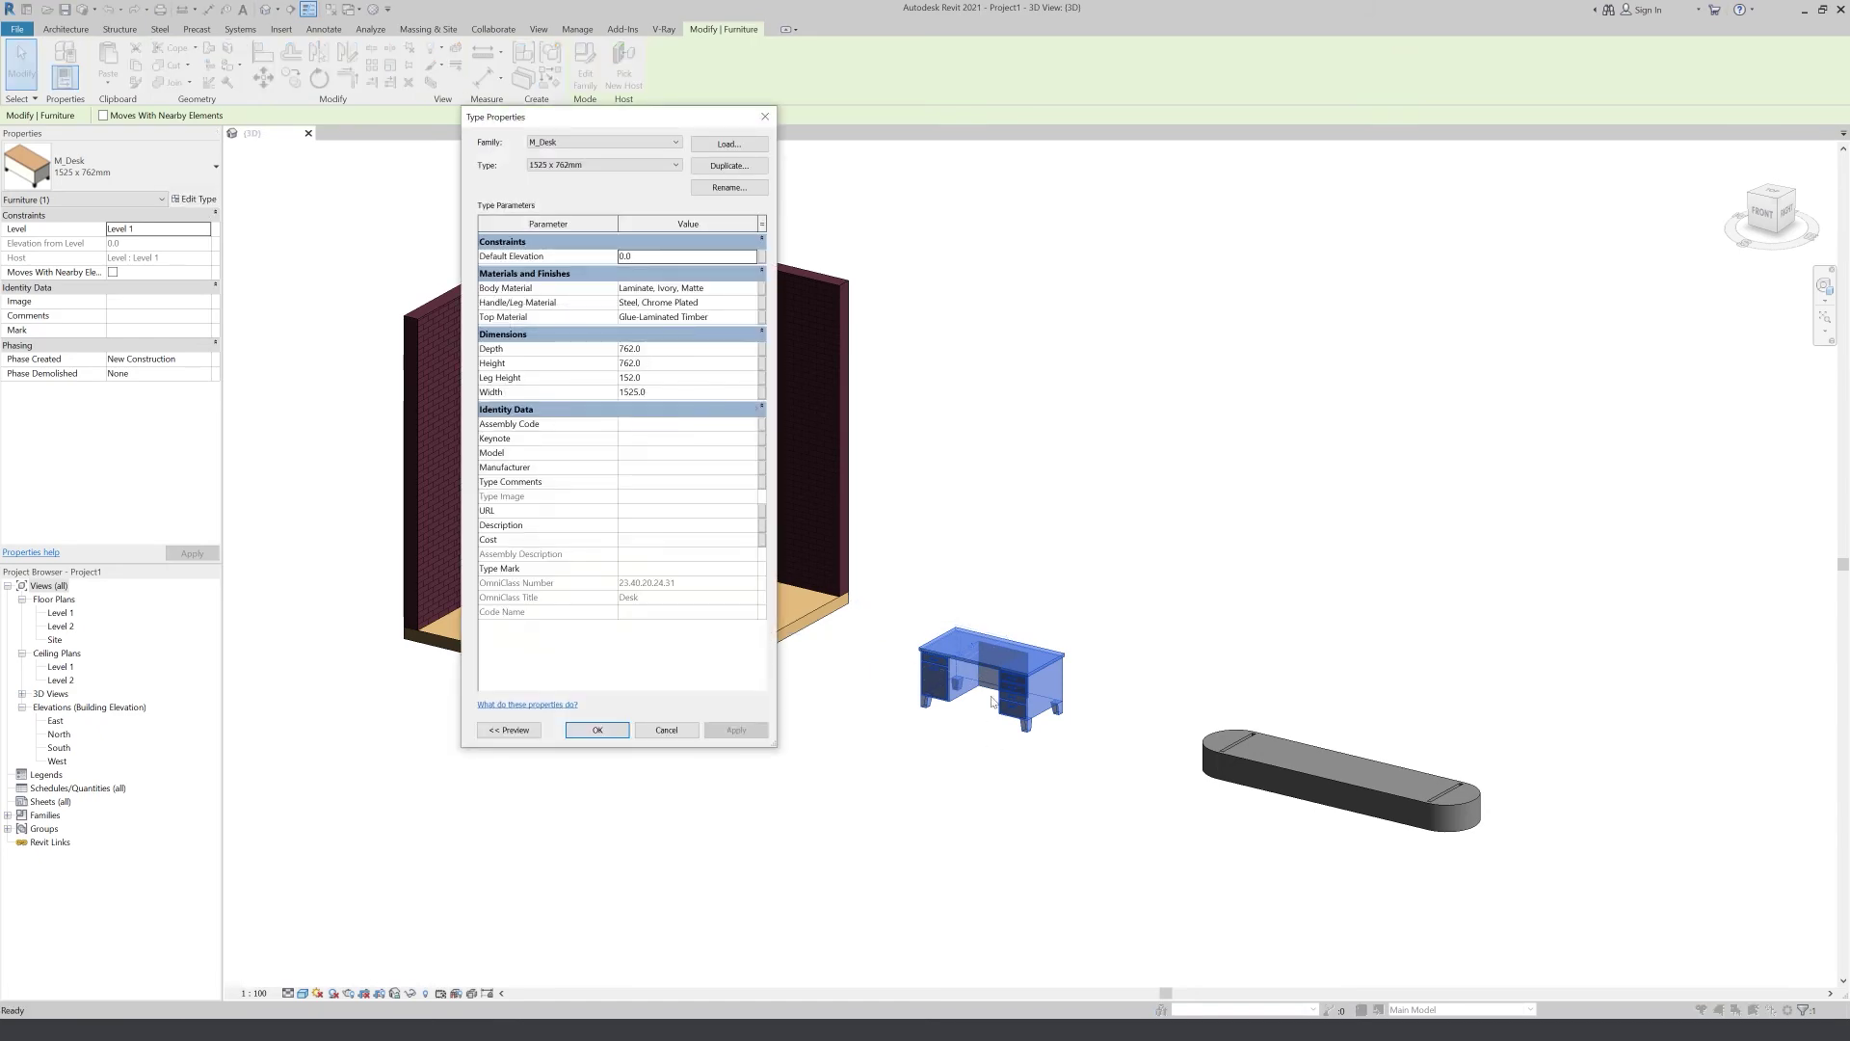
pyautogui.press('Escape')
pyautogui.scroll(3, 992, 701)
pyautogui.press('Escape')
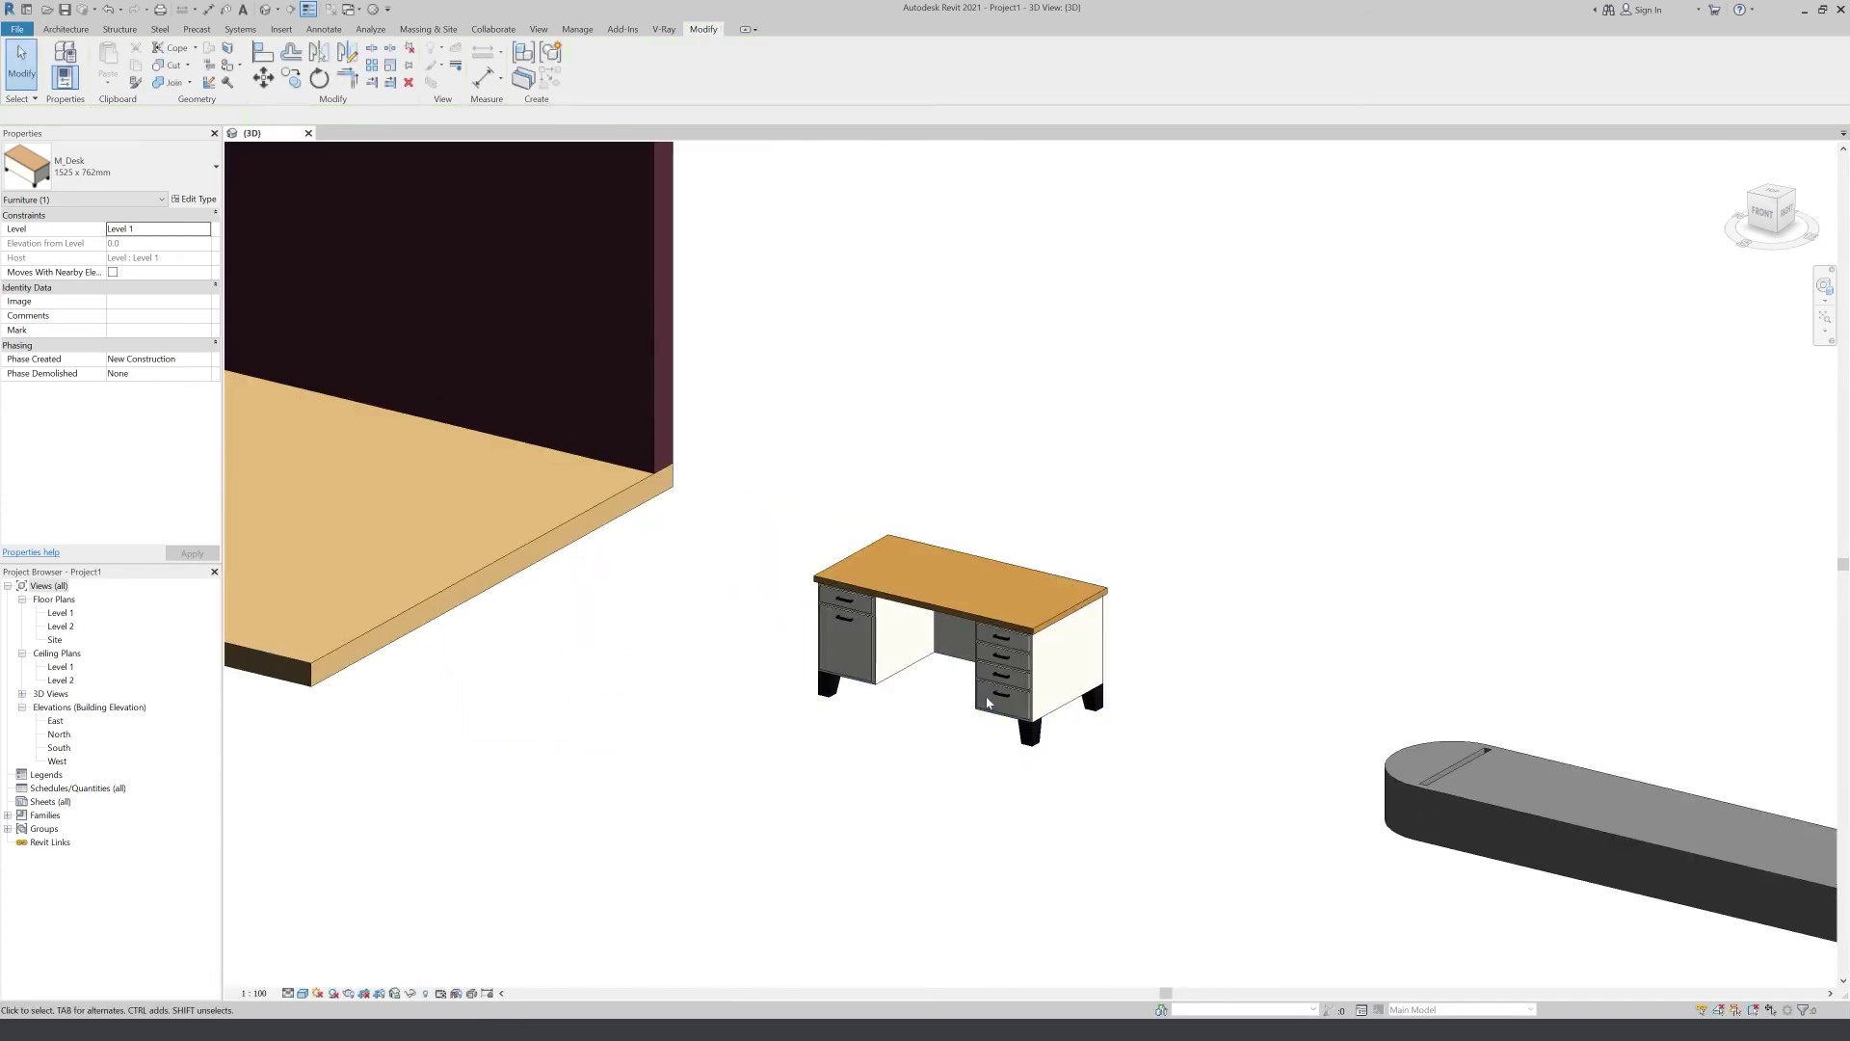
pyautogui.scroll(5, 987, 704)
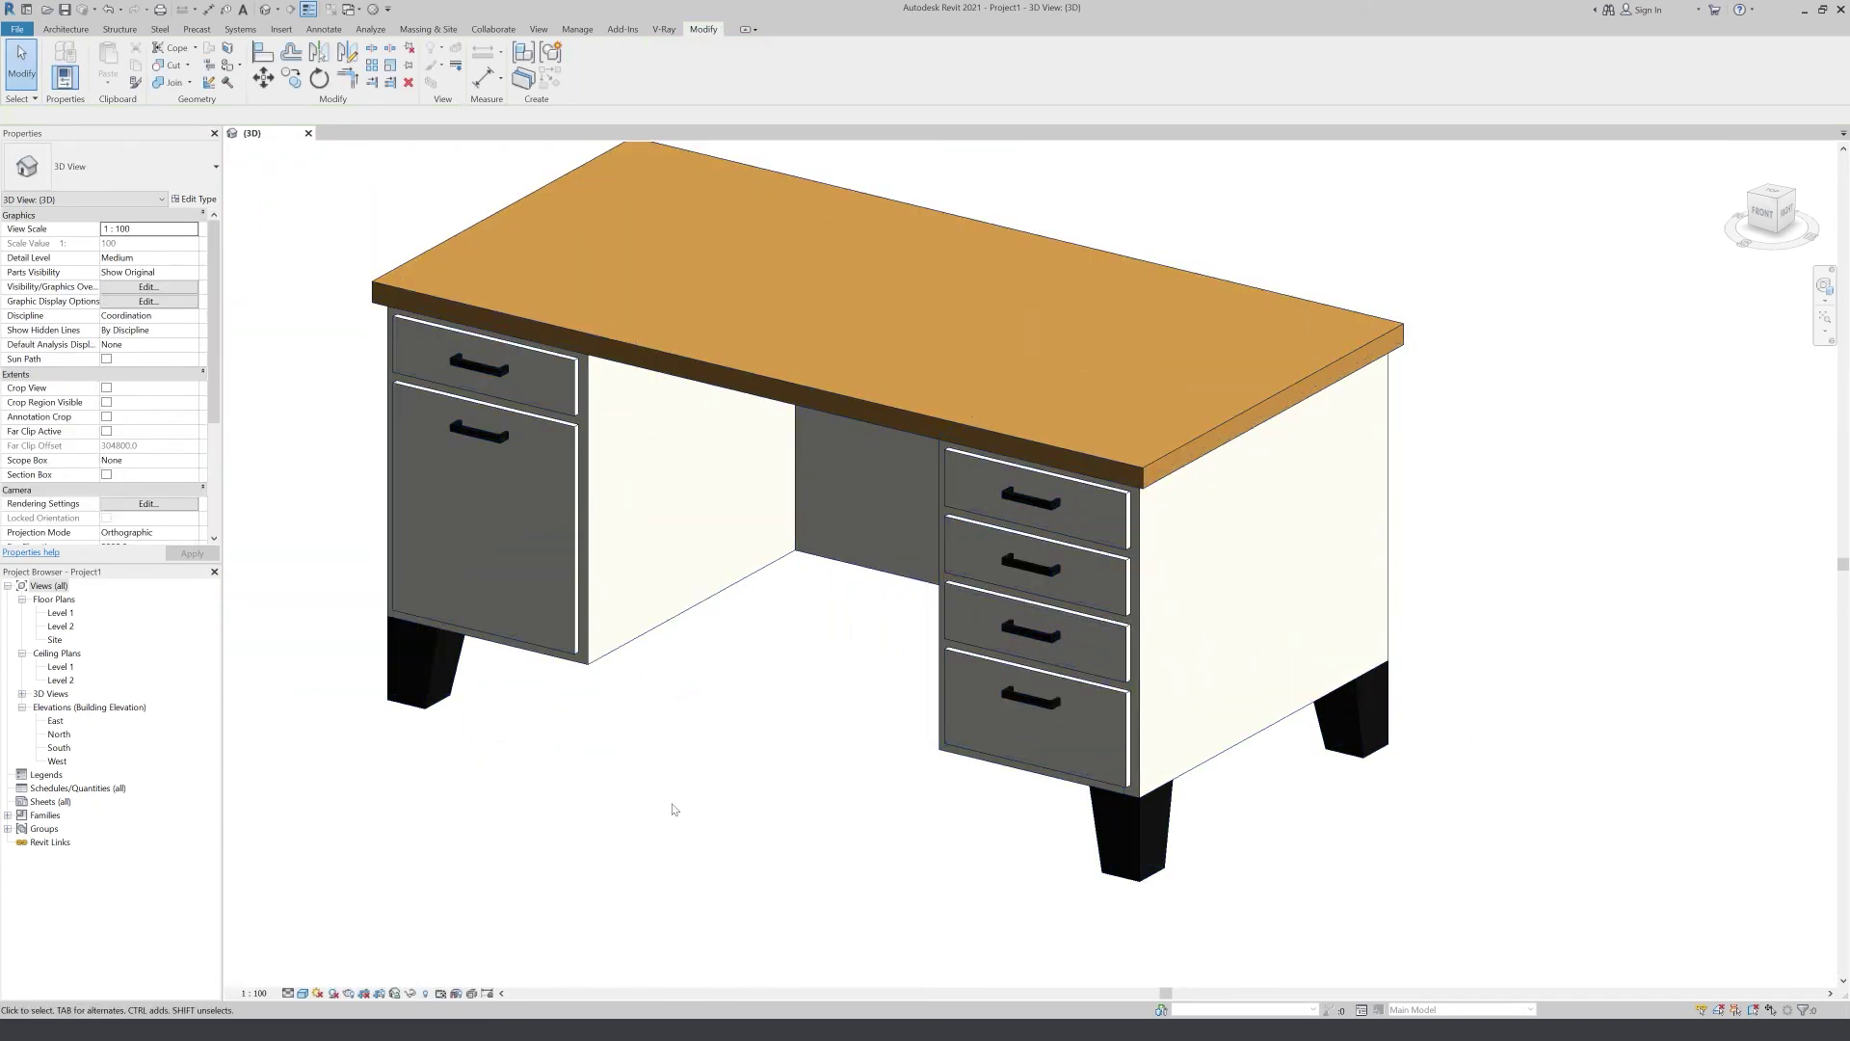
pyautogui.scroll(-2, 749, 787)
pyautogui.scroll(-2, 723, 616)
pyautogui.scroll(-2, 726, 715)
pyautogui.scroll(-2, 627, 530)
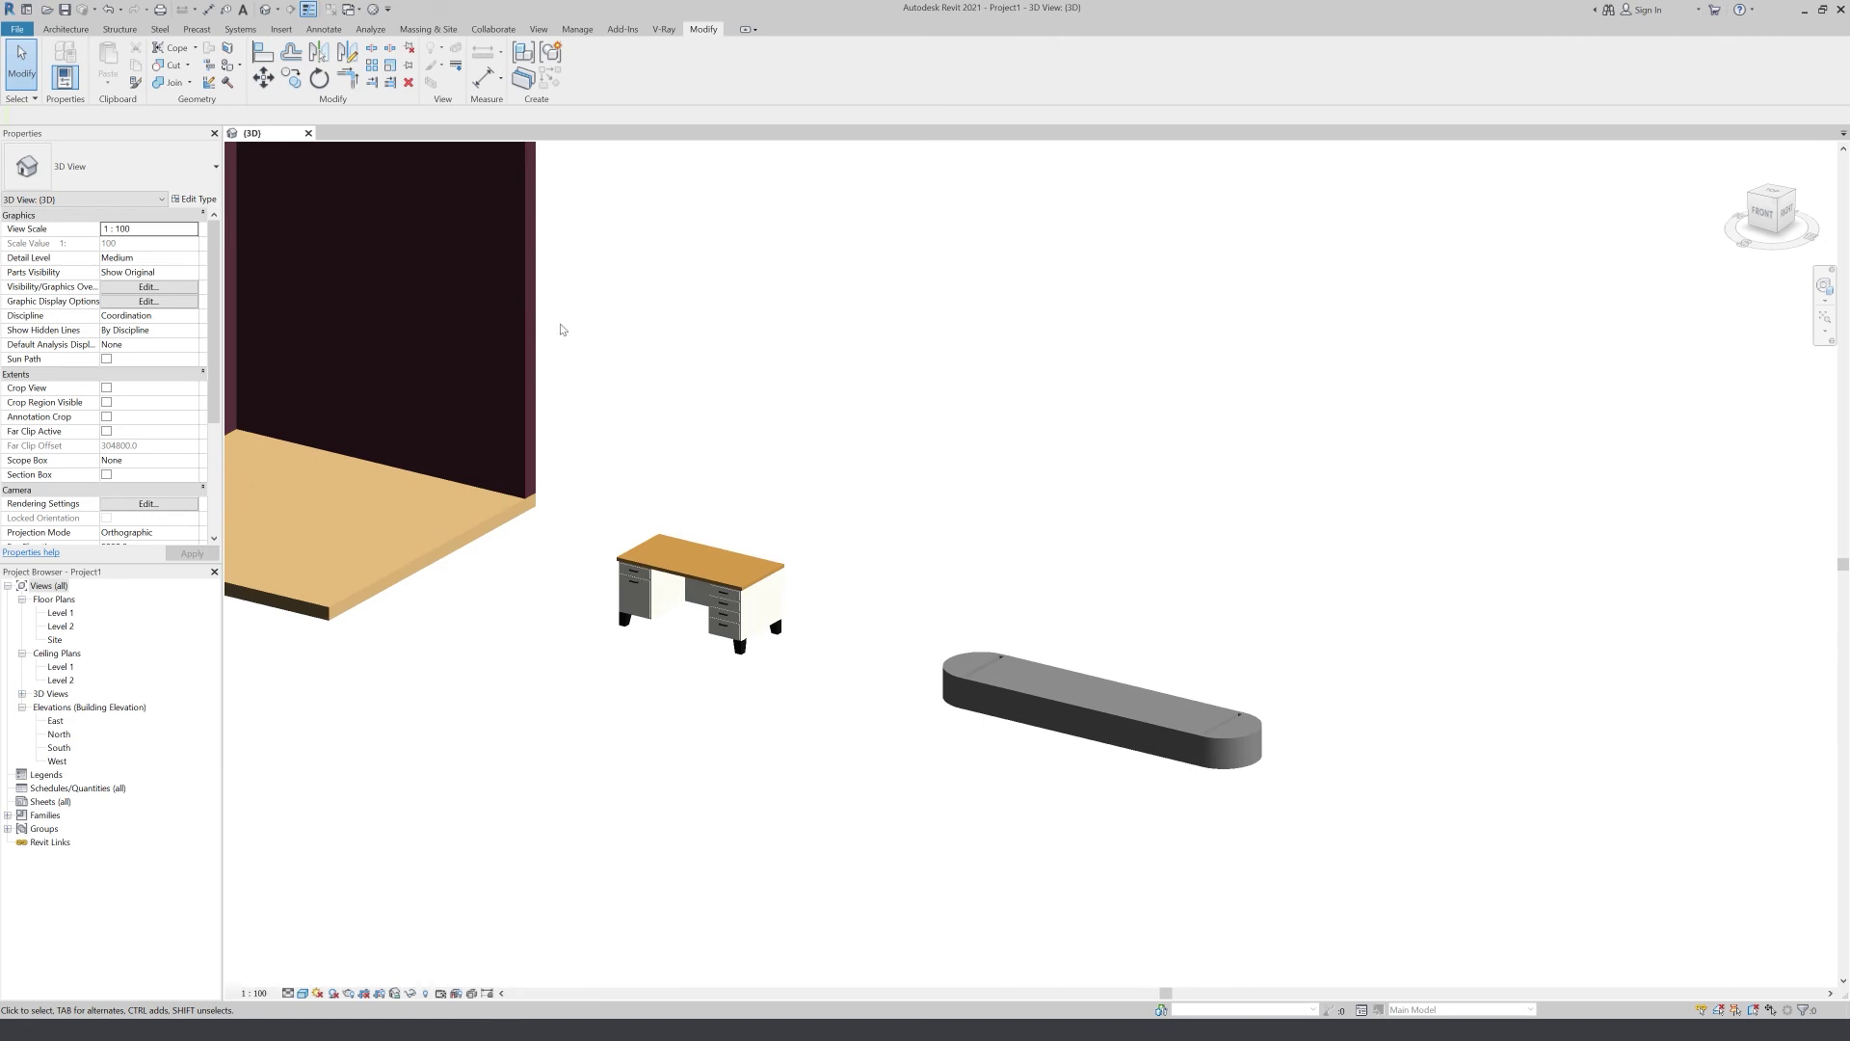
pyautogui.scroll(3, 578, 405)
pyautogui.scroll(-3, 735, 549)
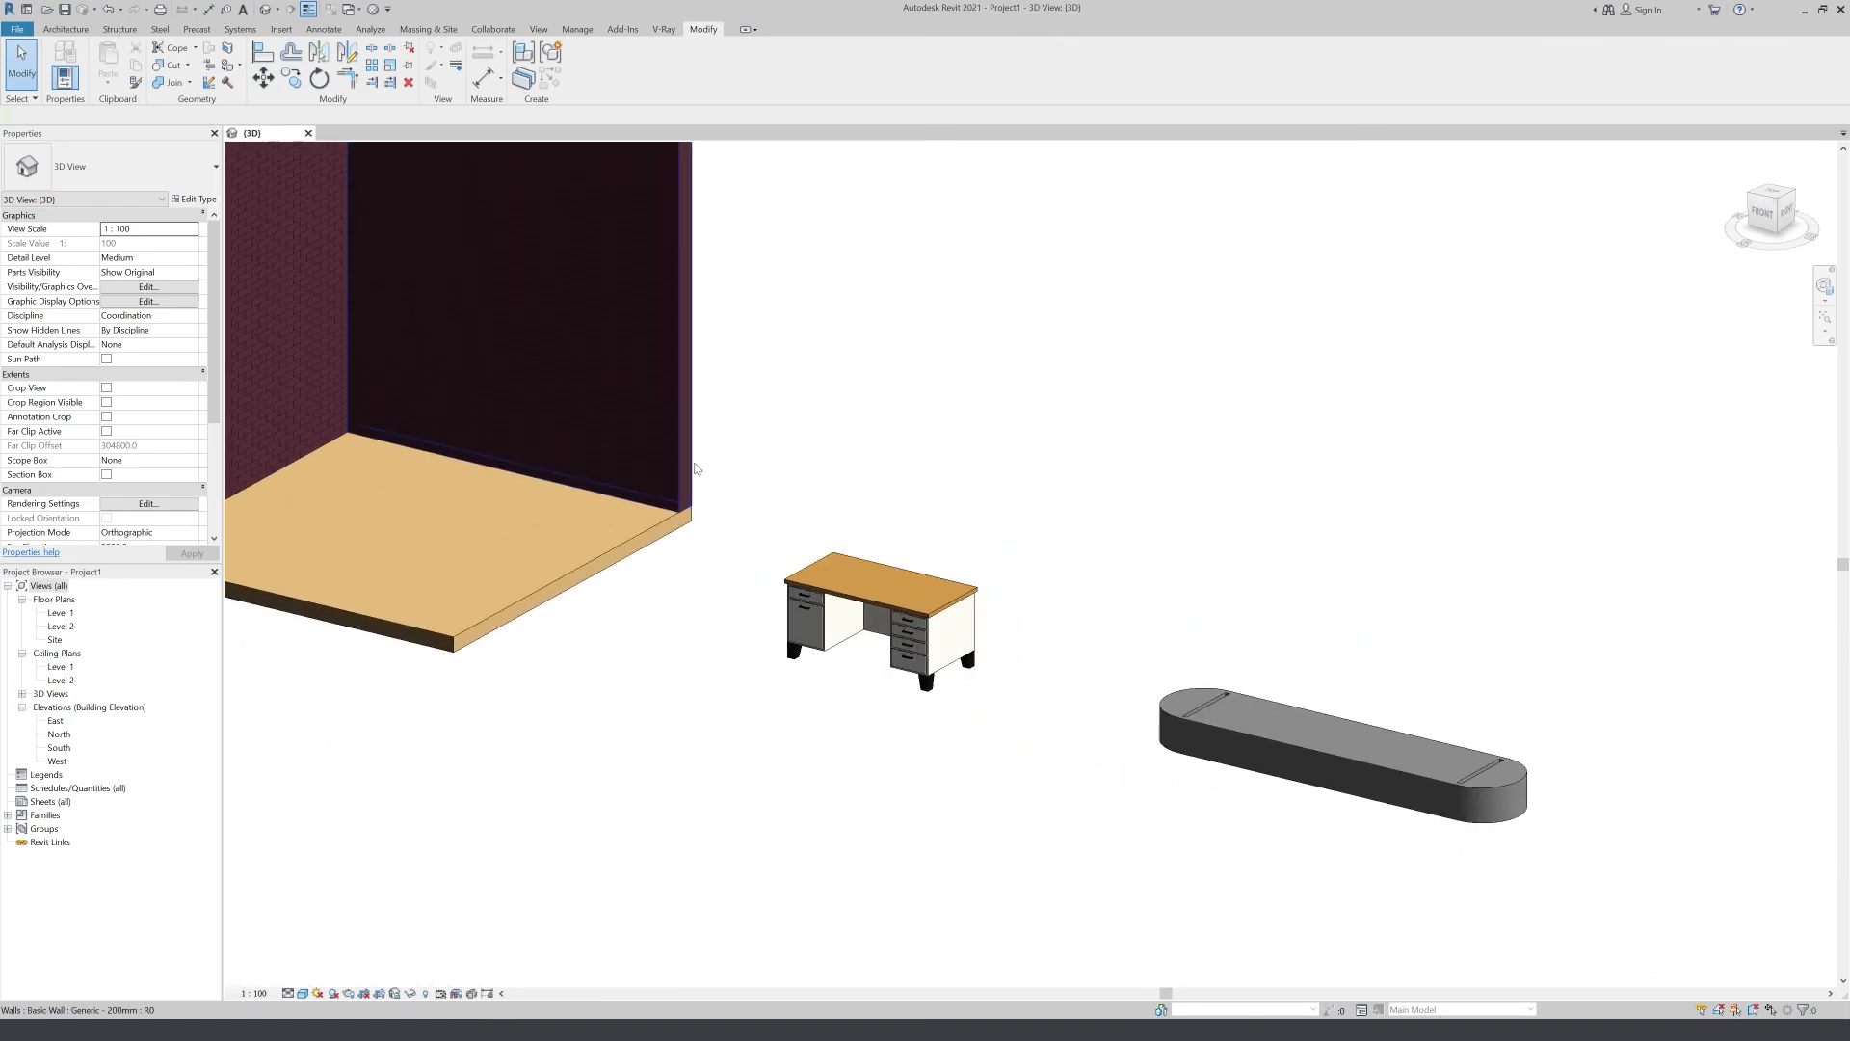
# Edit the rounded slab in place and browse materials for its extrusion
pyautogui.click(1390, 770)
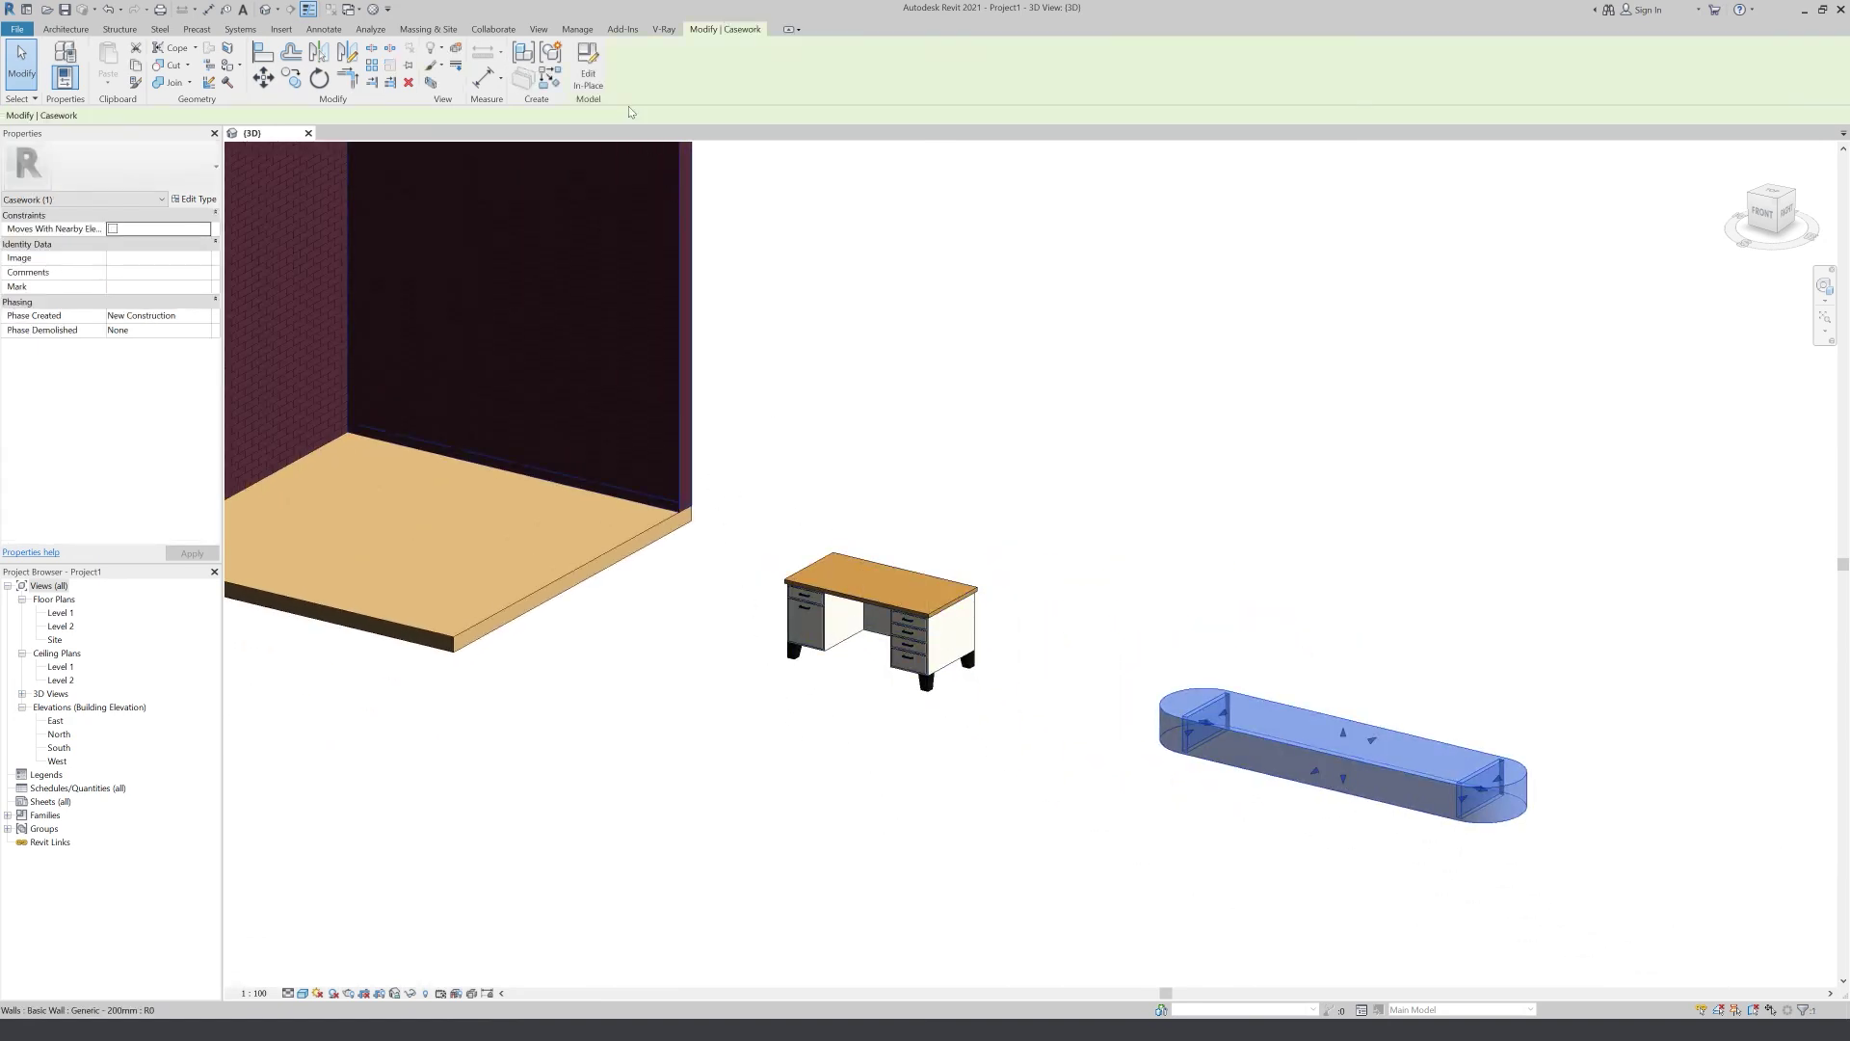
pyautogui.click(587, 70)
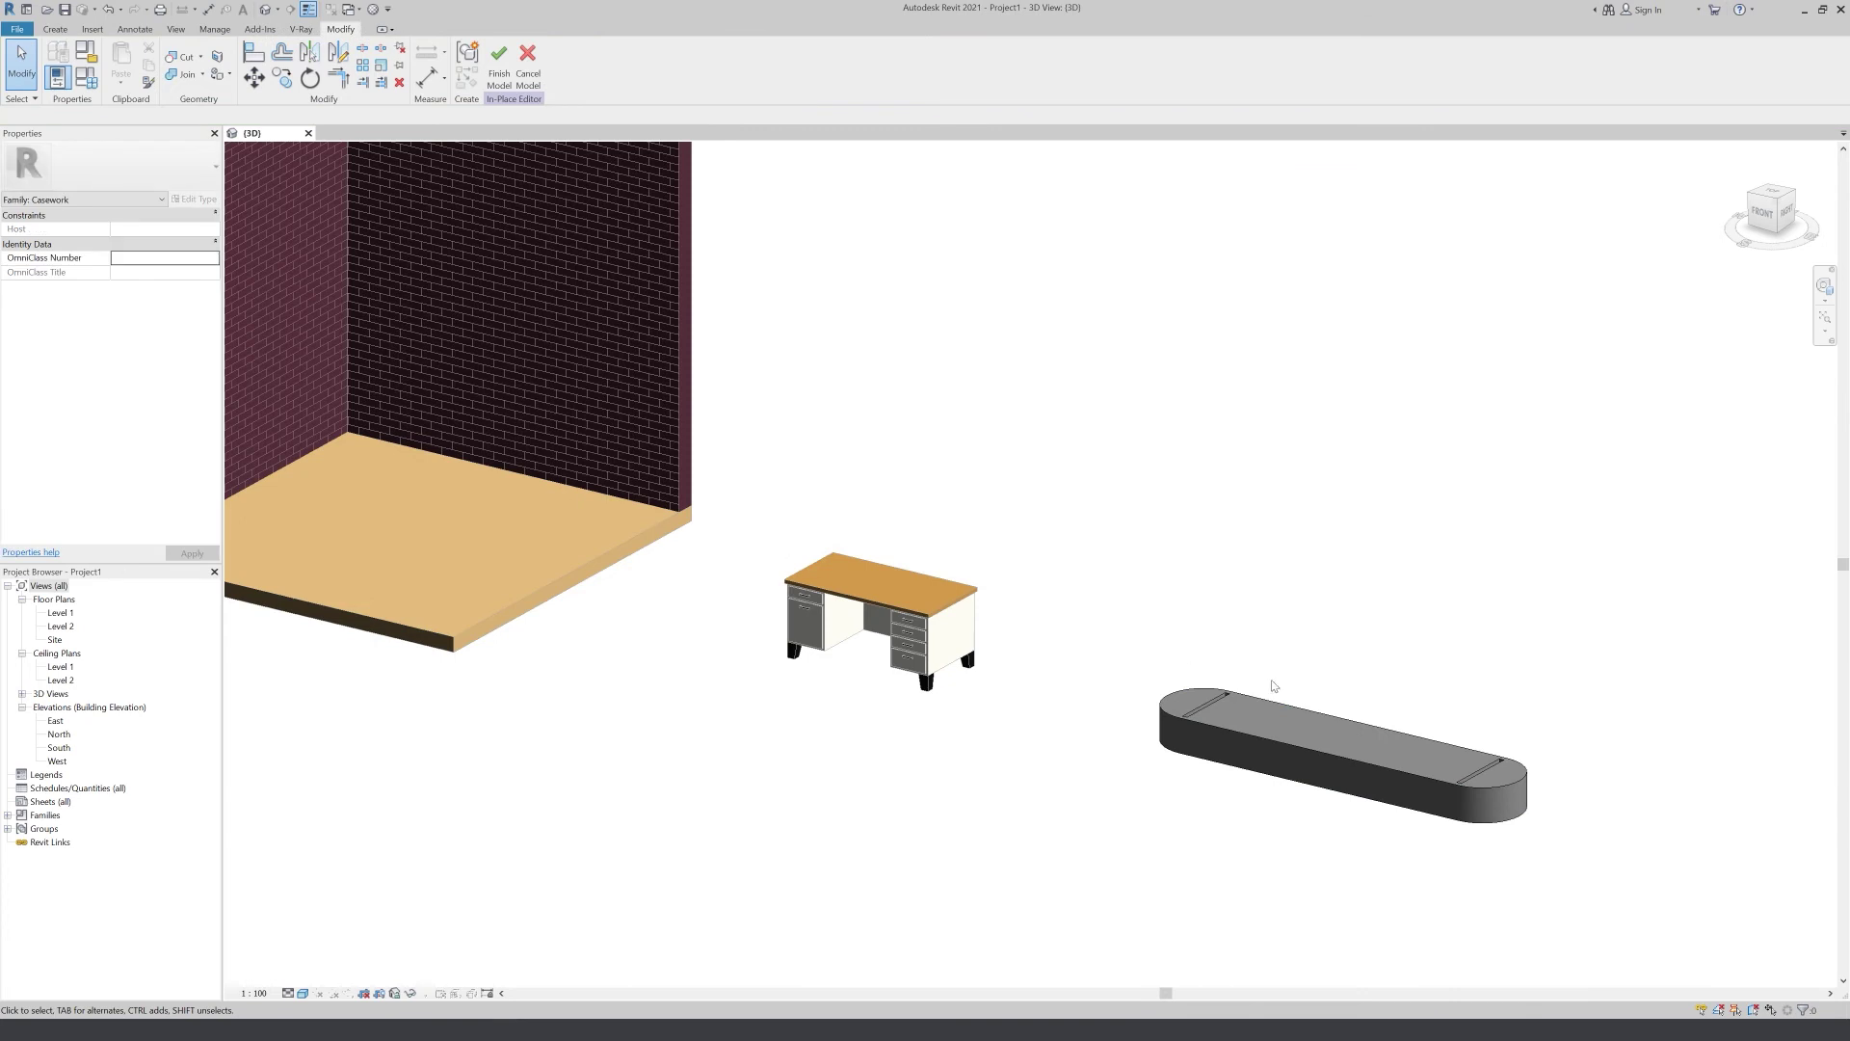
pyautogui.click(1268, 754)
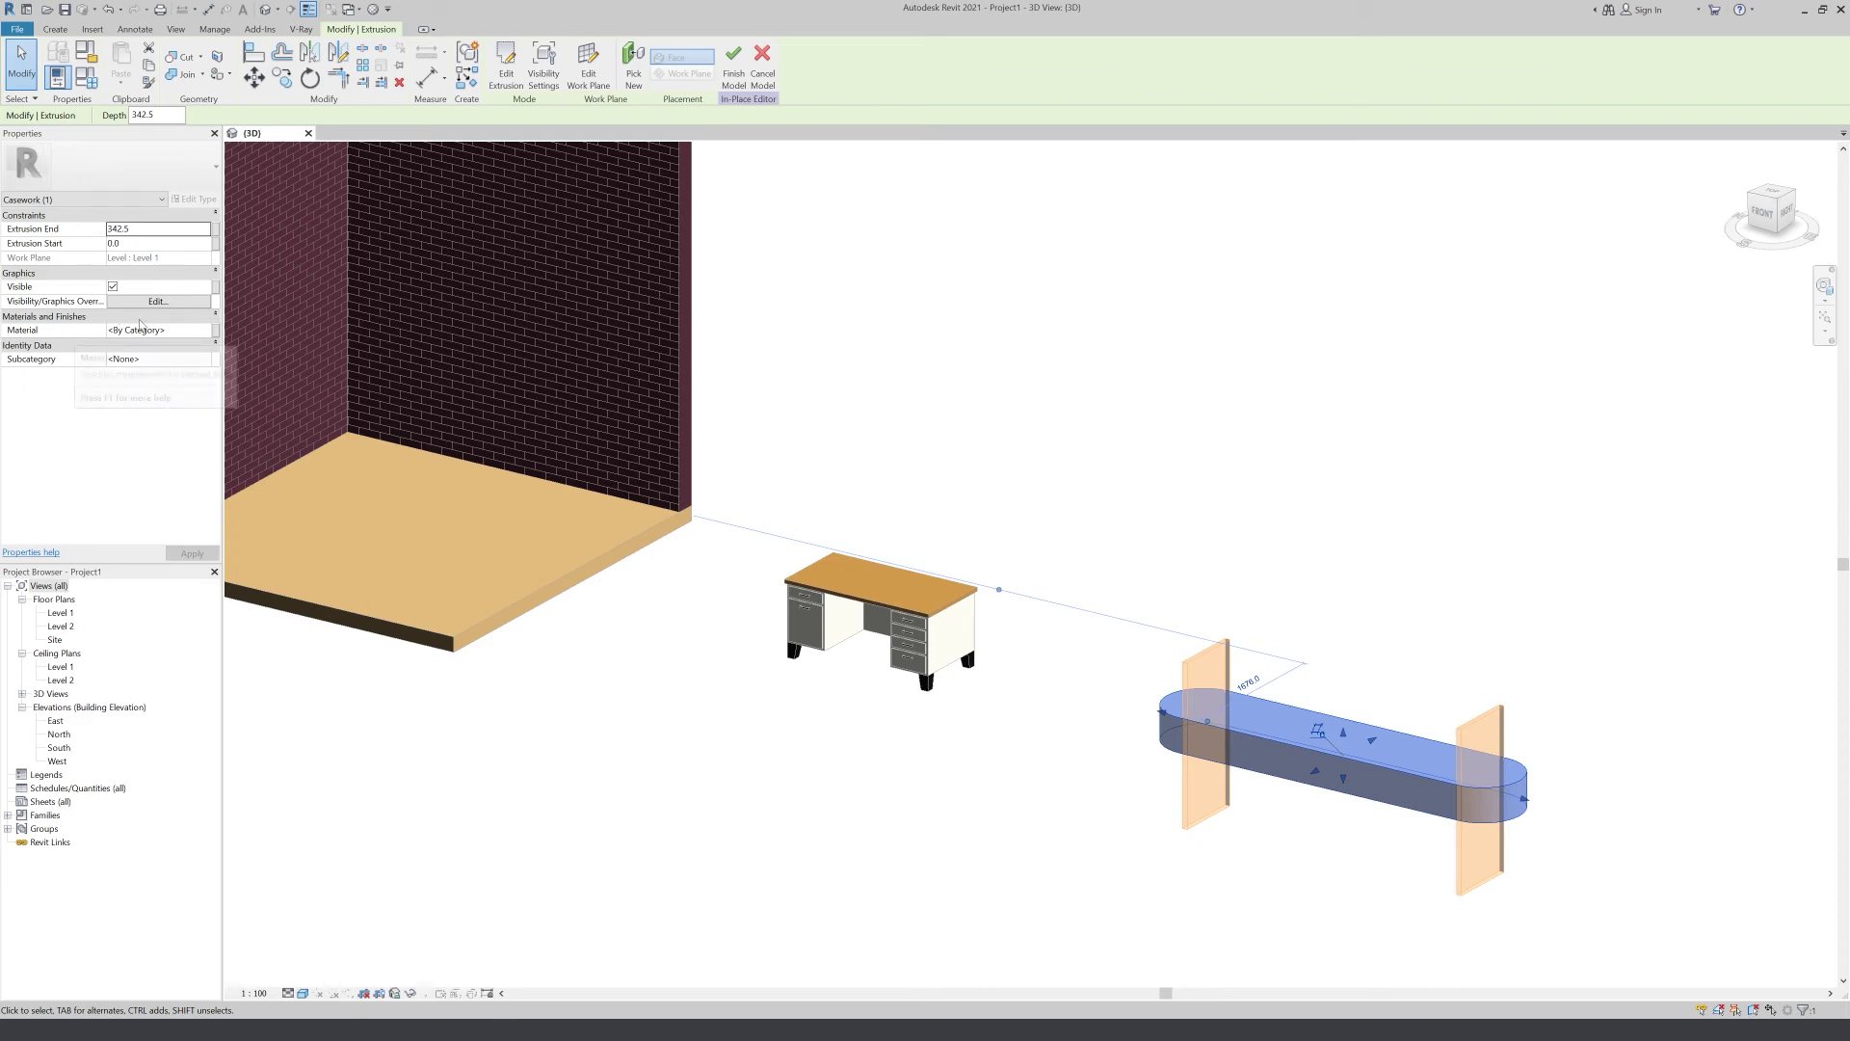
pyautogui.click(205, 331)
pyautogui.click(206, 330)
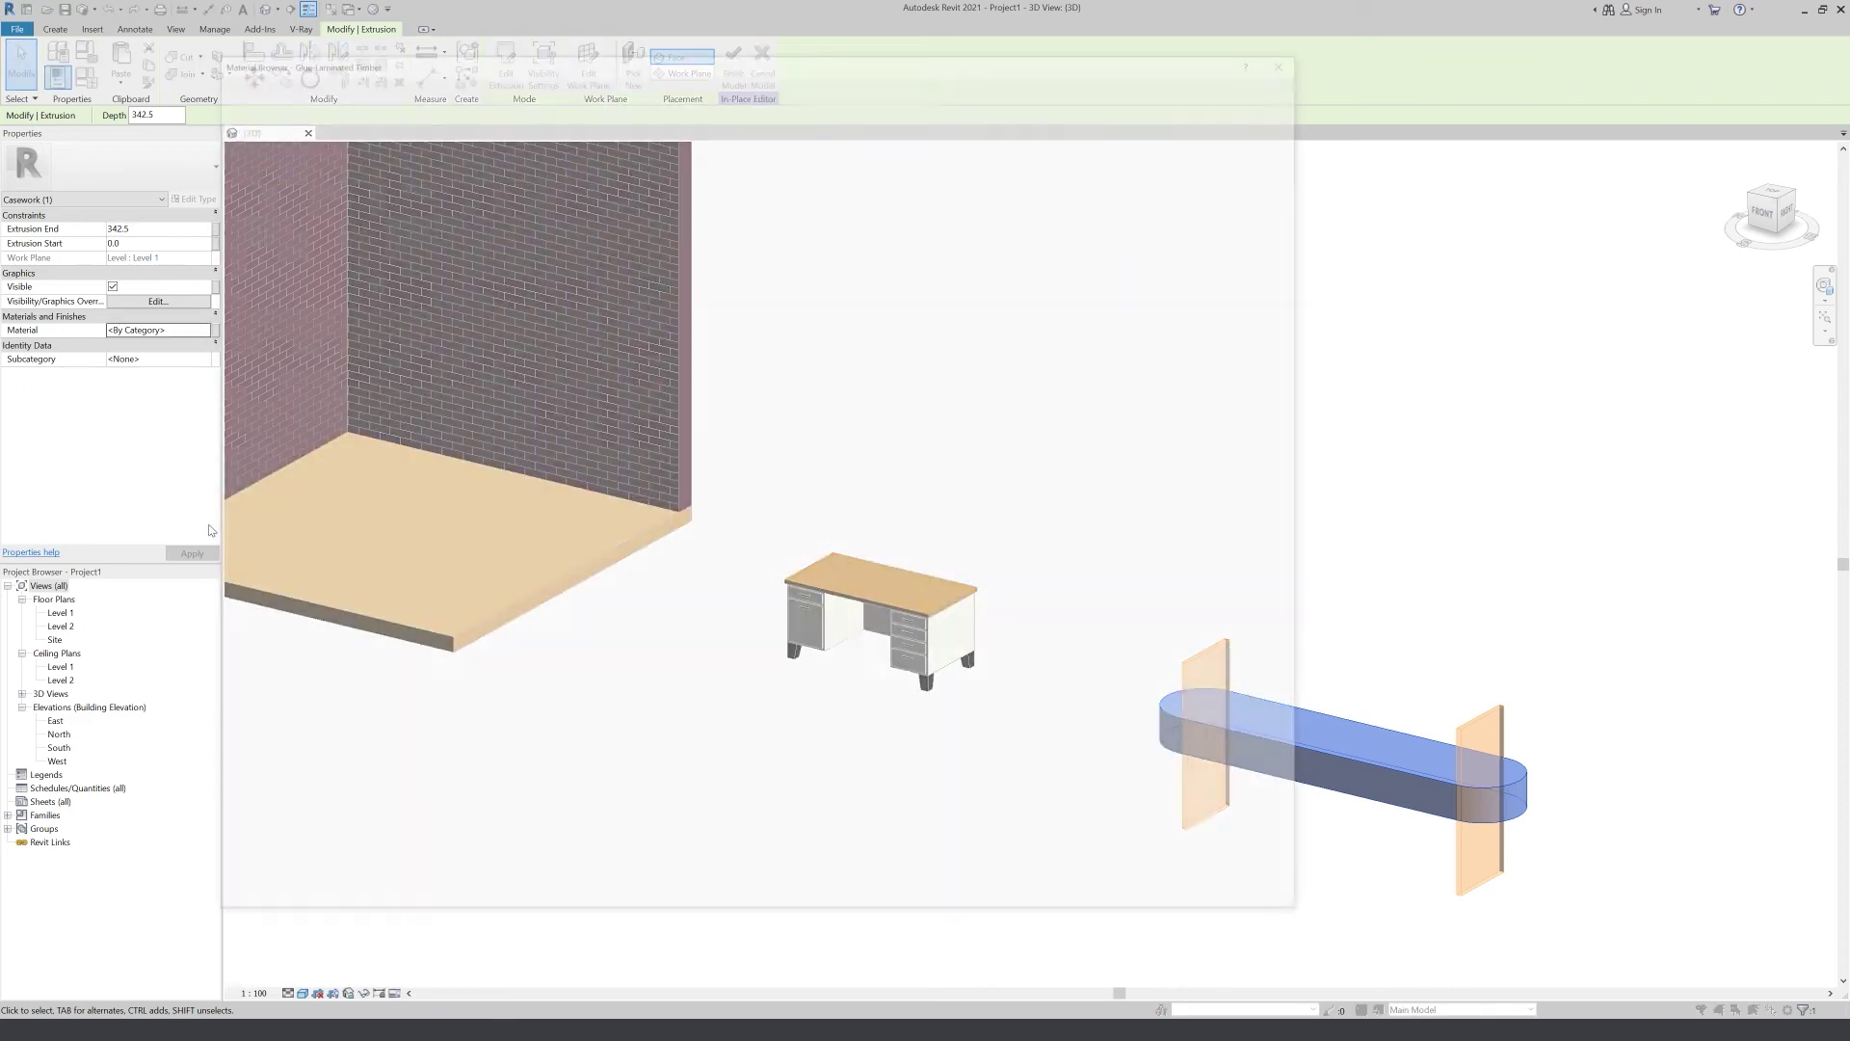
pyautogui.moveTo(609, 285); pyautogui.dragTo(610, 92)
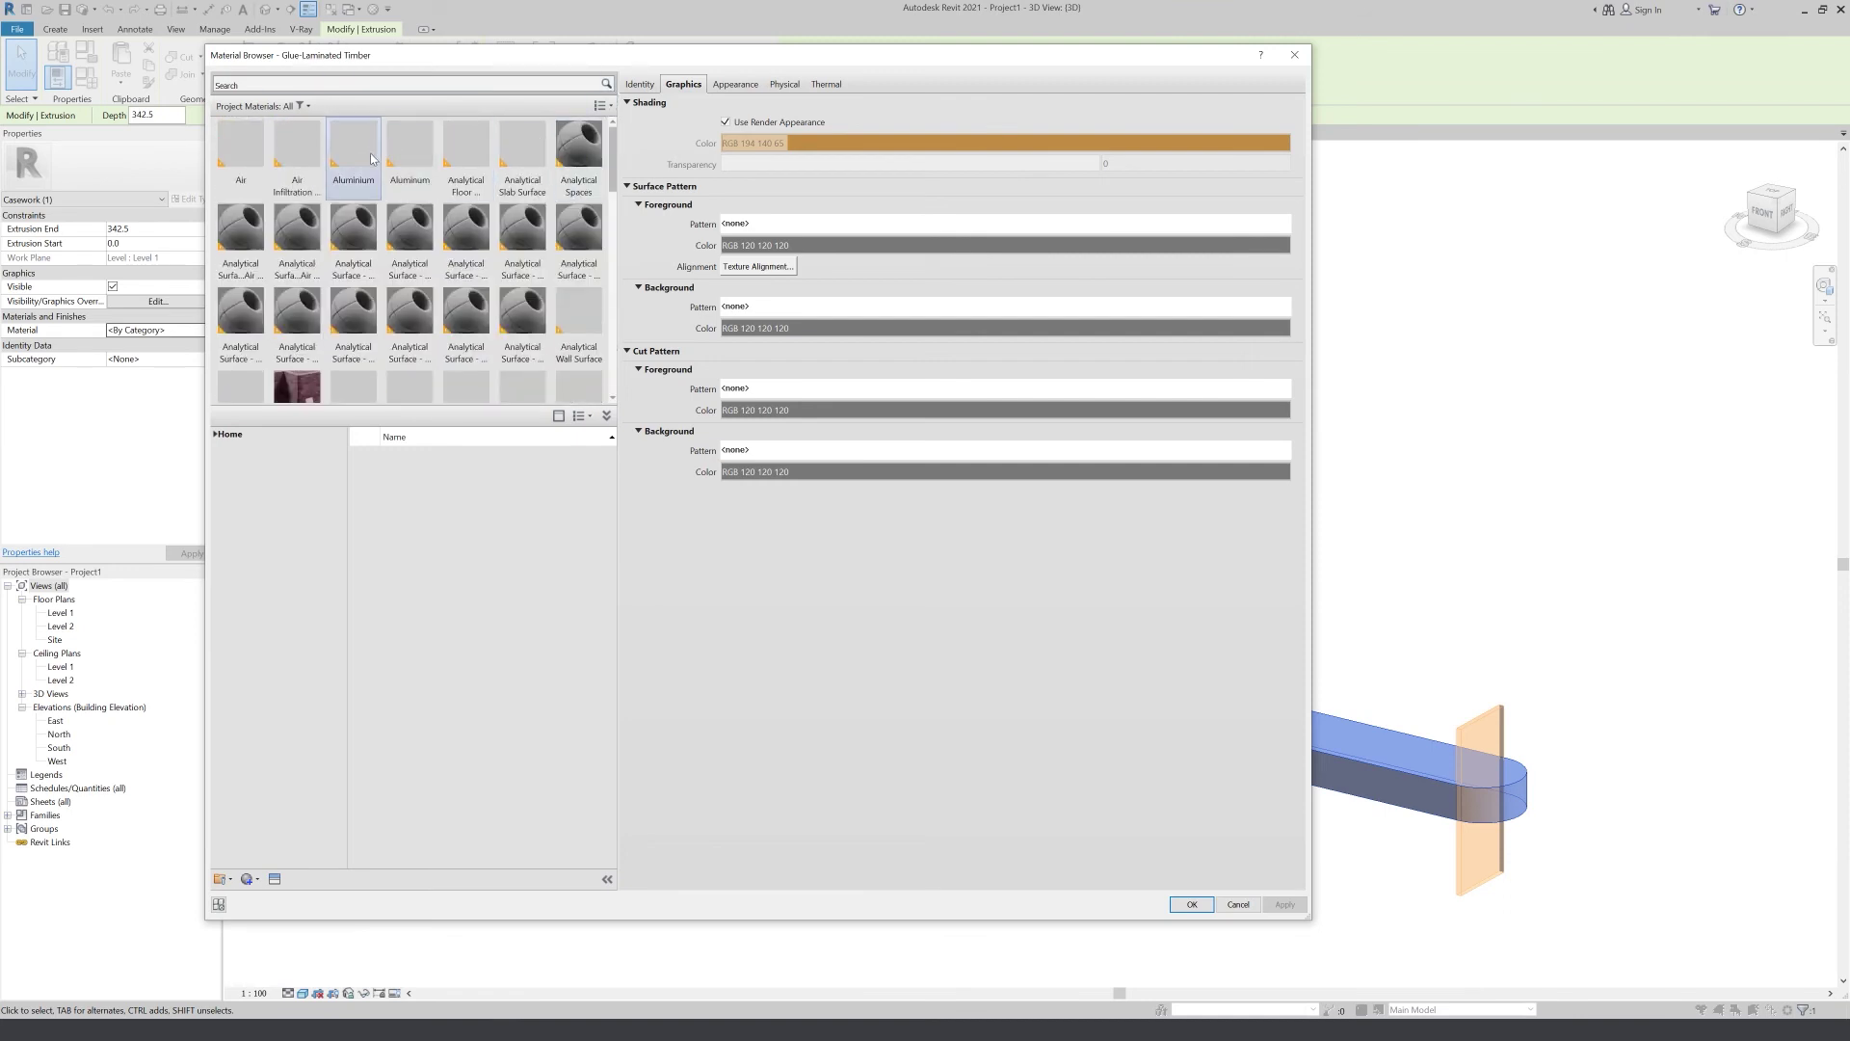
# Create a new material named '2' with the 4in Diamonds - Black appearance for the extrusion
pyautogui.click(275, 879)
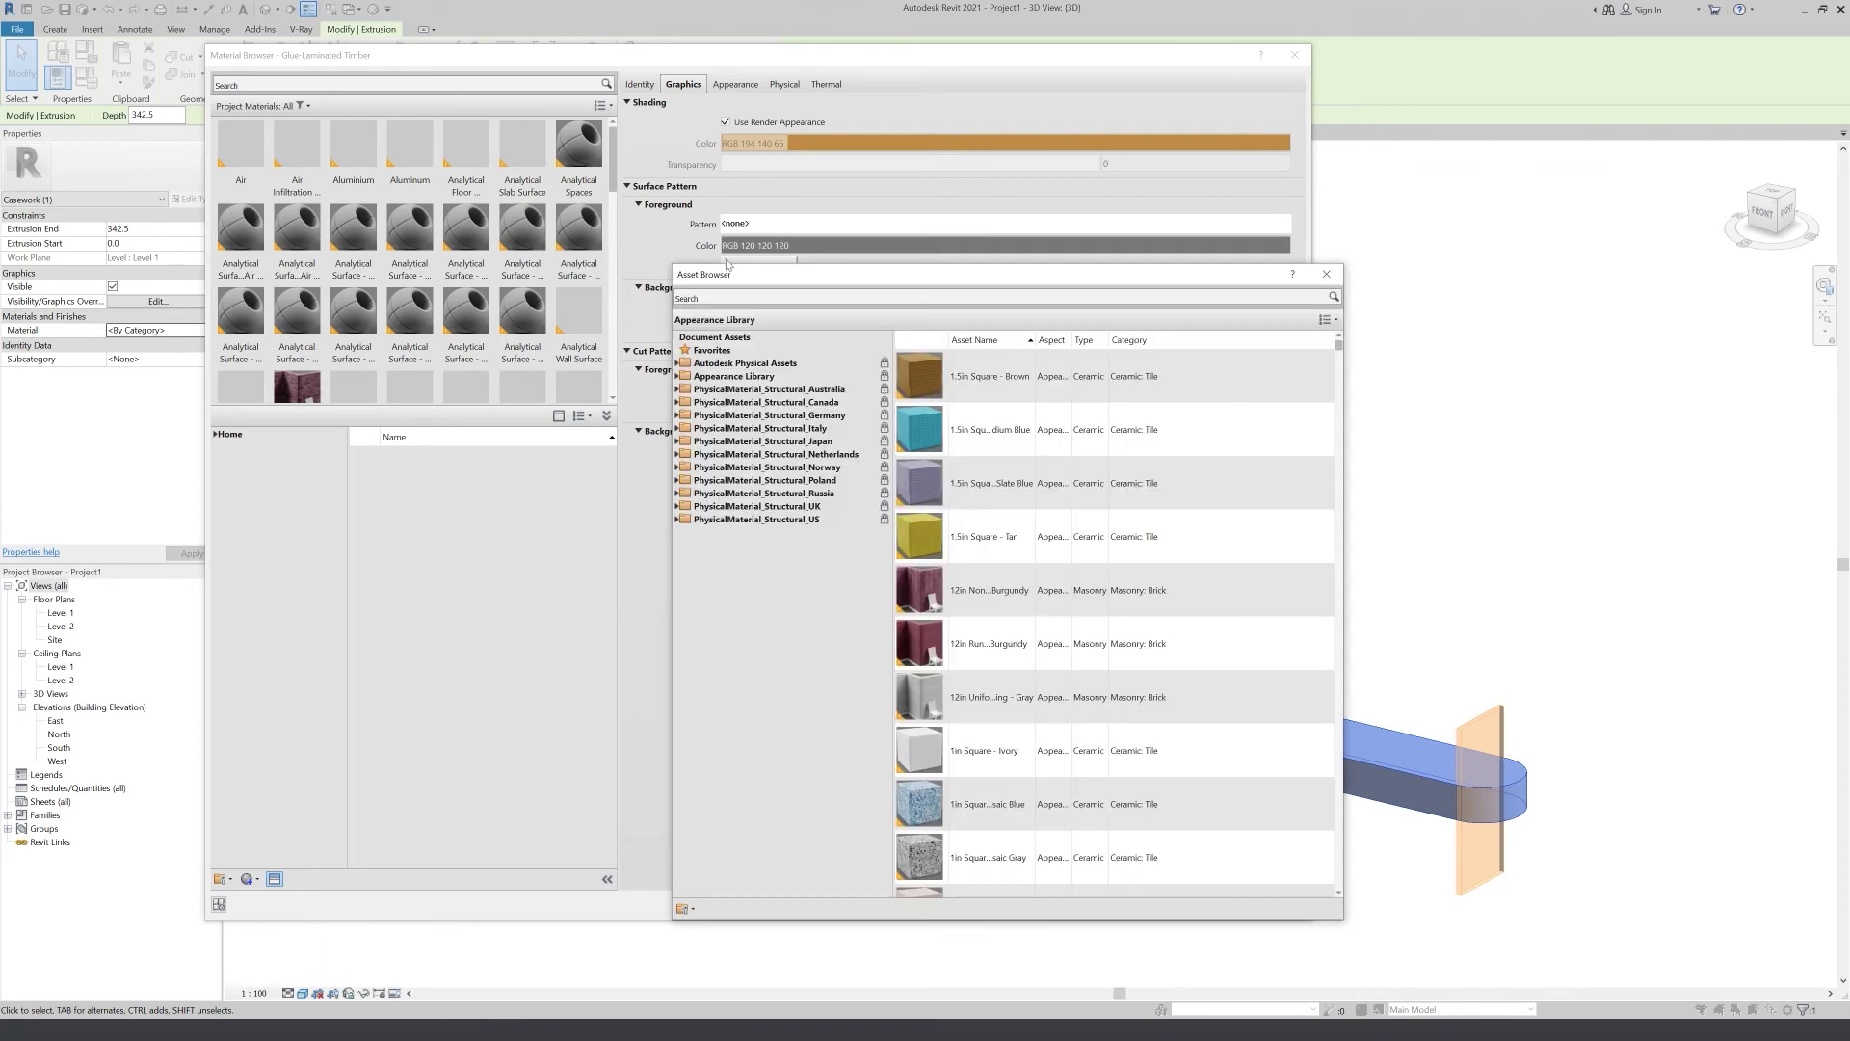
pyautogui.scroll(-3, 1165, 665)
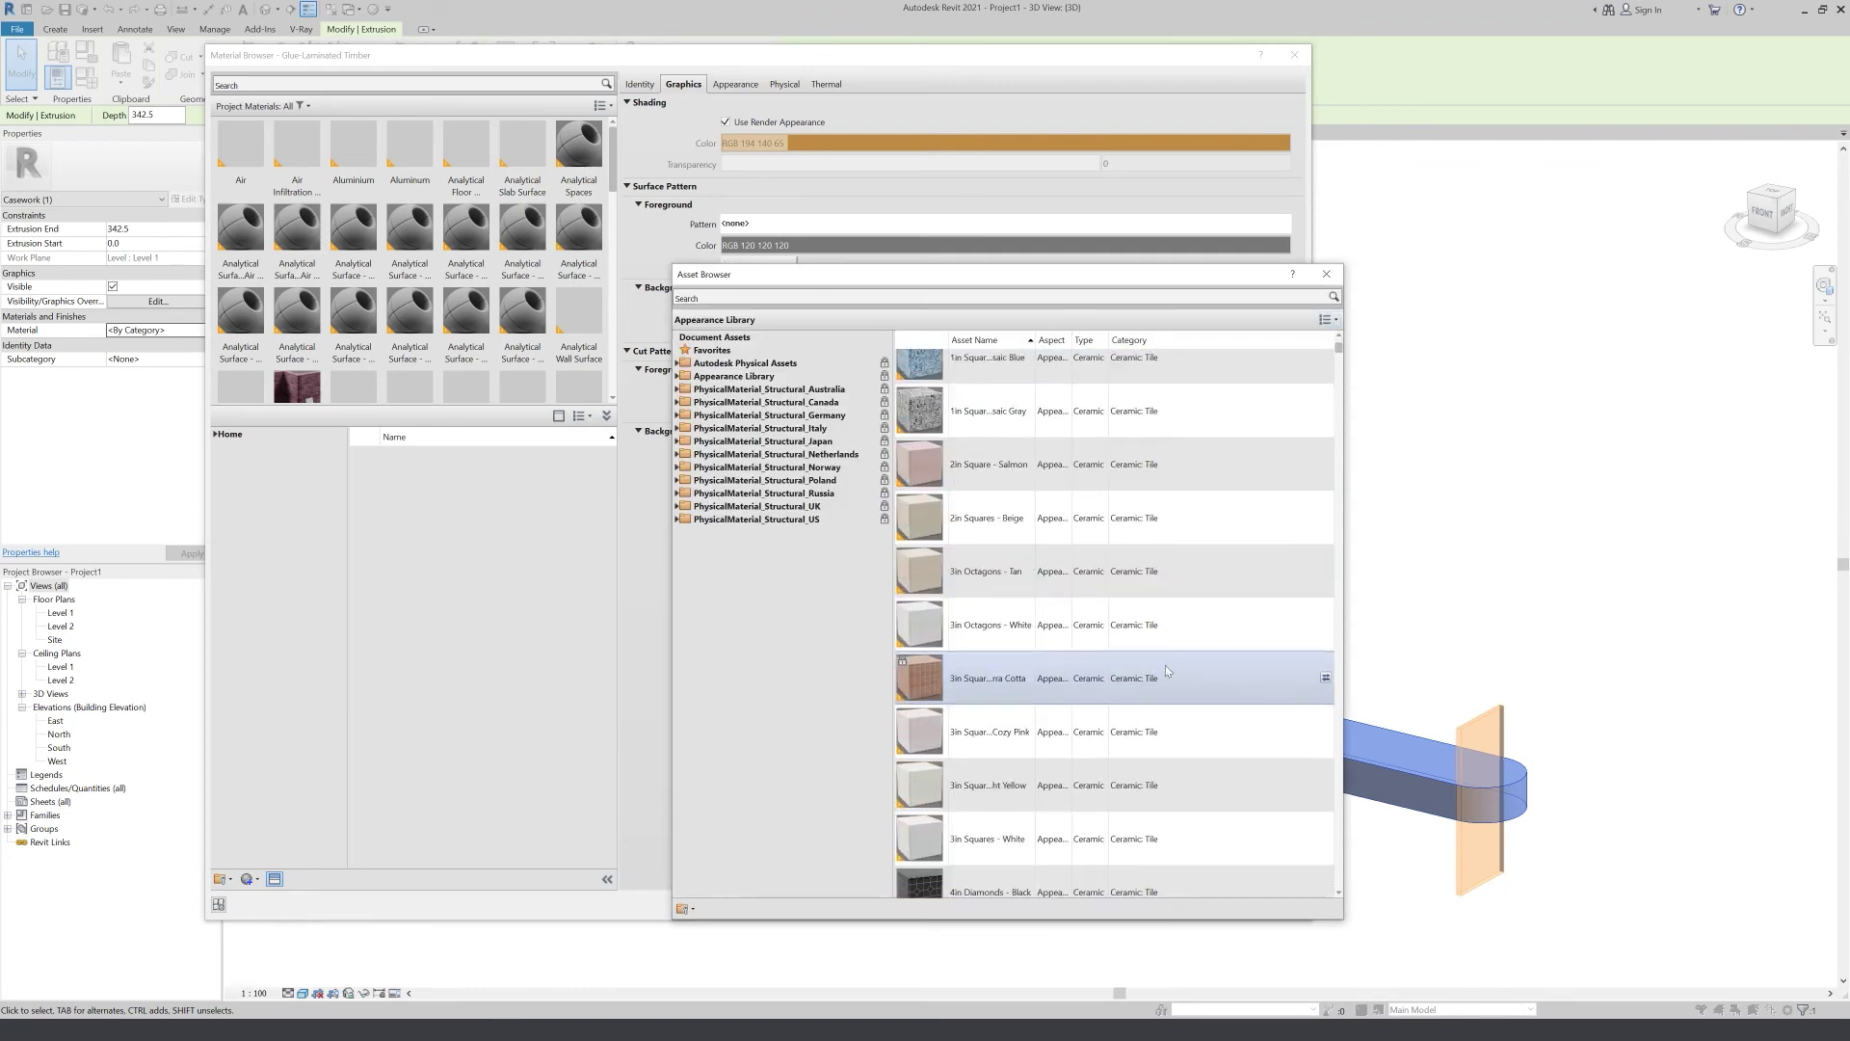
pyautogui.scroll(-2, 1288, 566)
pyautogui.scroll(-1, 347, 289)
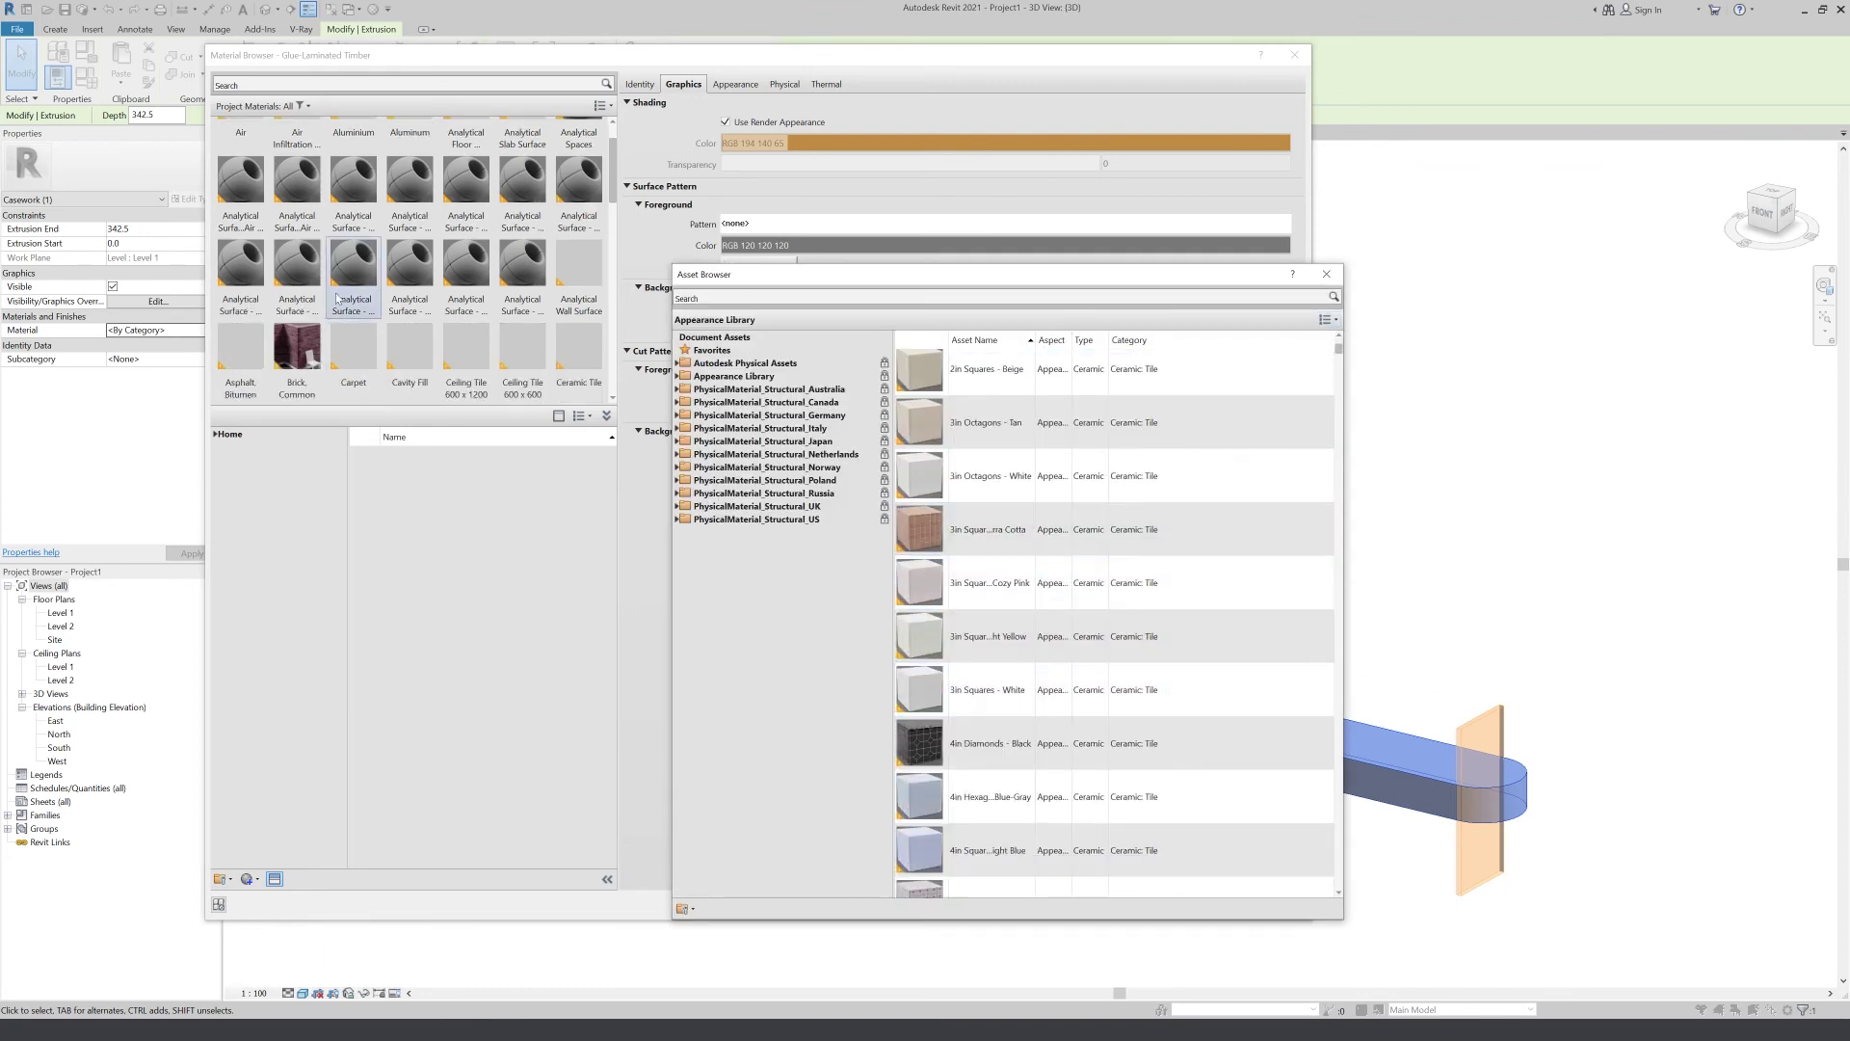
pyautogui.click(249, 879)
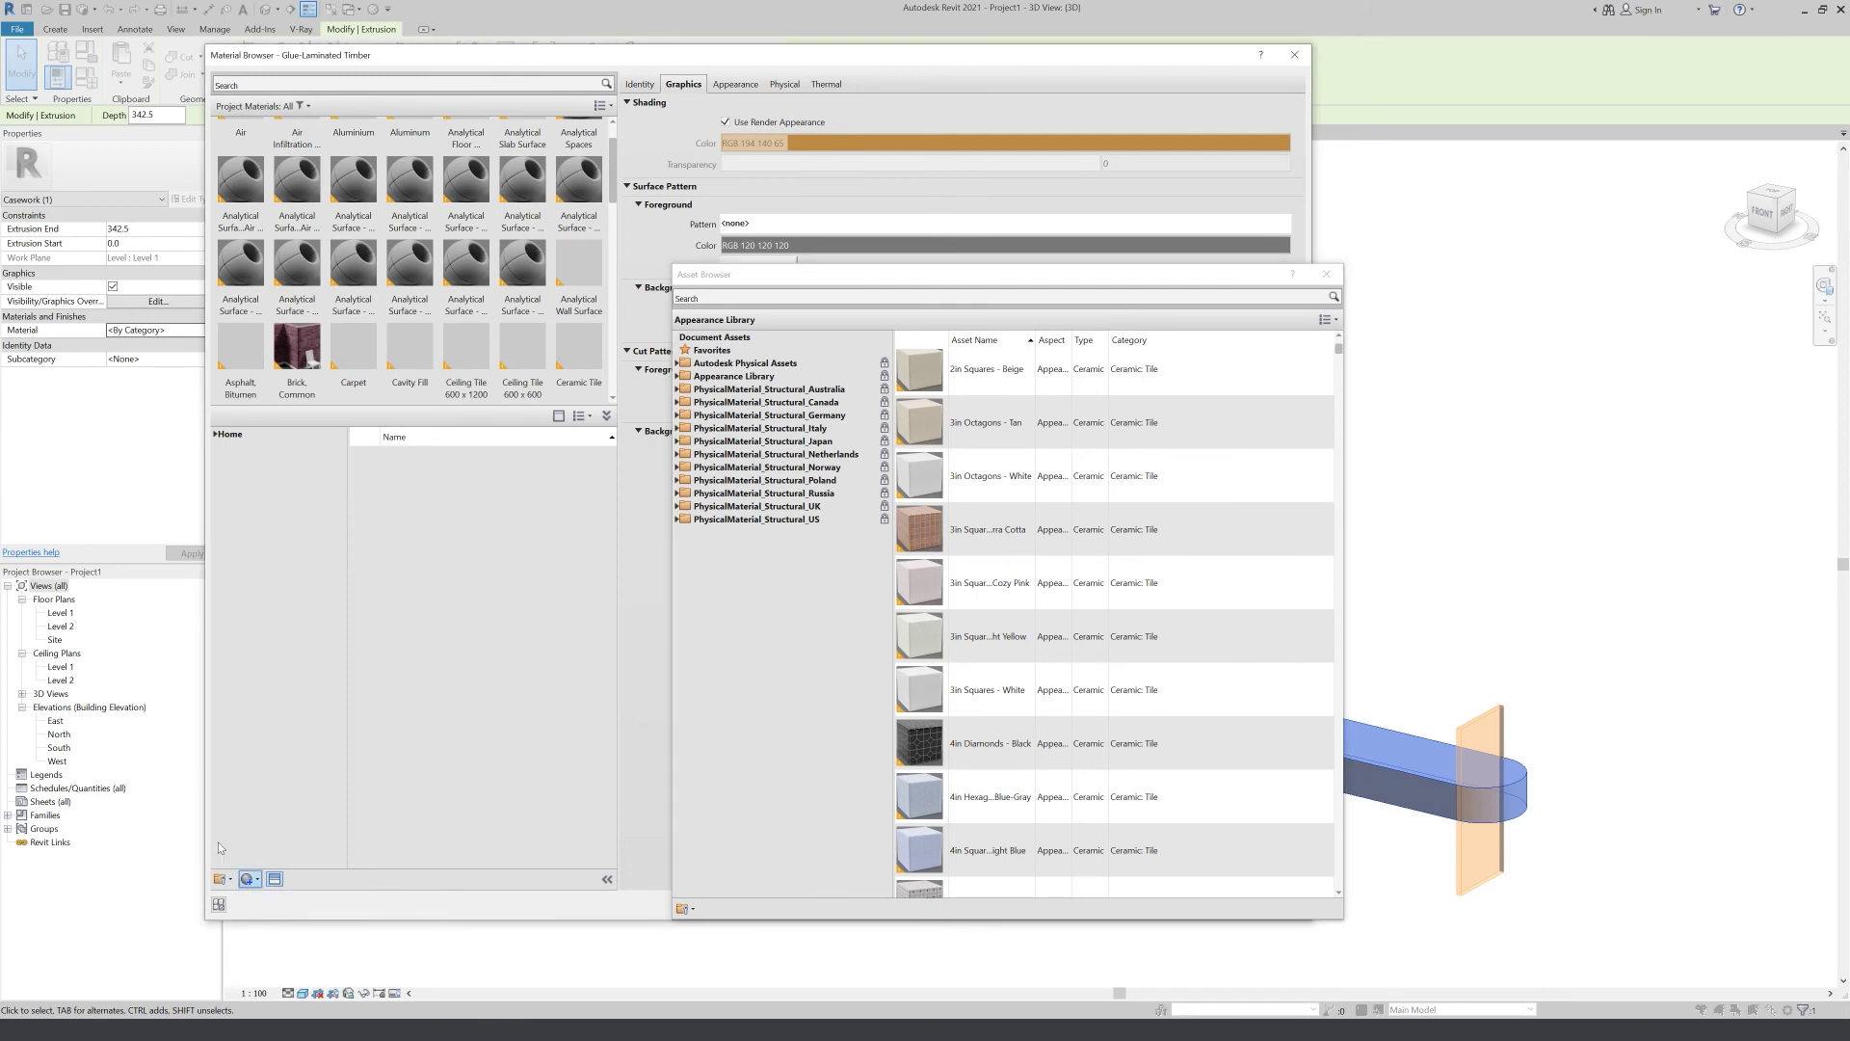
pyautogui.rightClick(585, 287)
pyautogui.click(617, 337)
pyautogui.write('2')
pyautogui.press('Return')
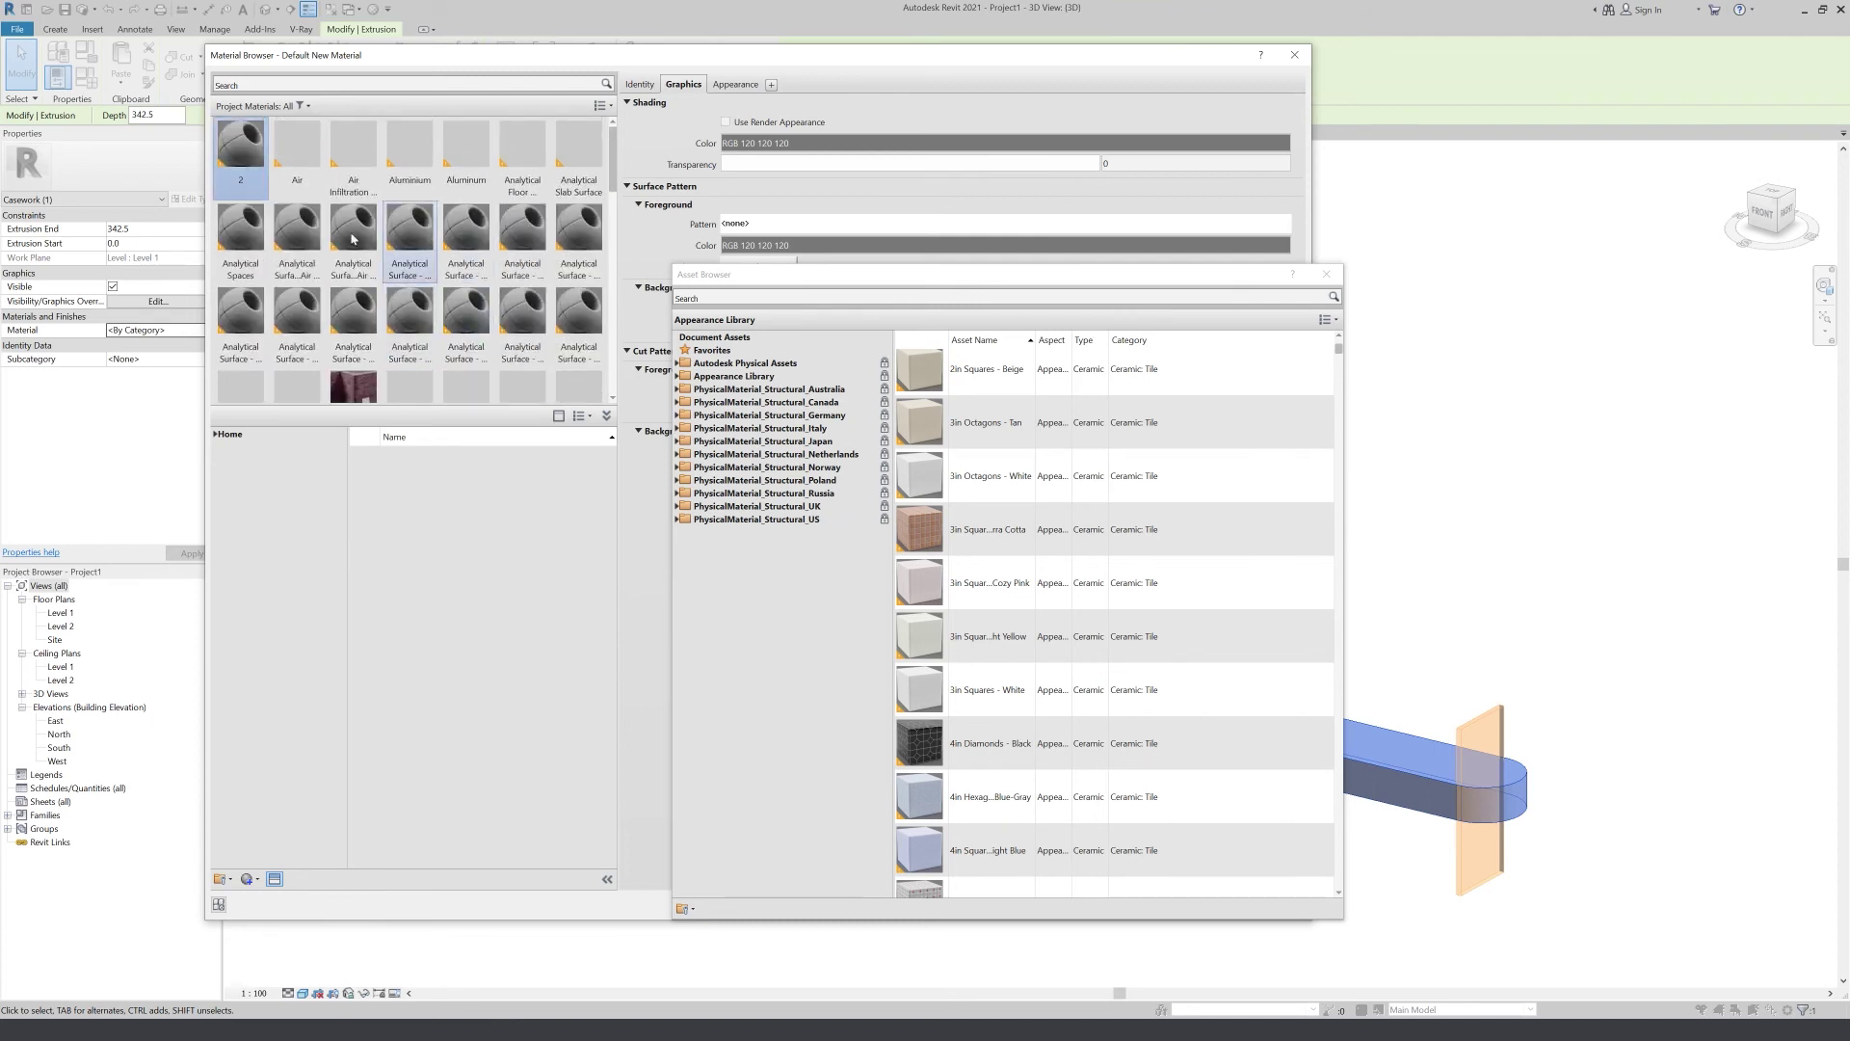
pyautogui.moveTo(1326, 743)
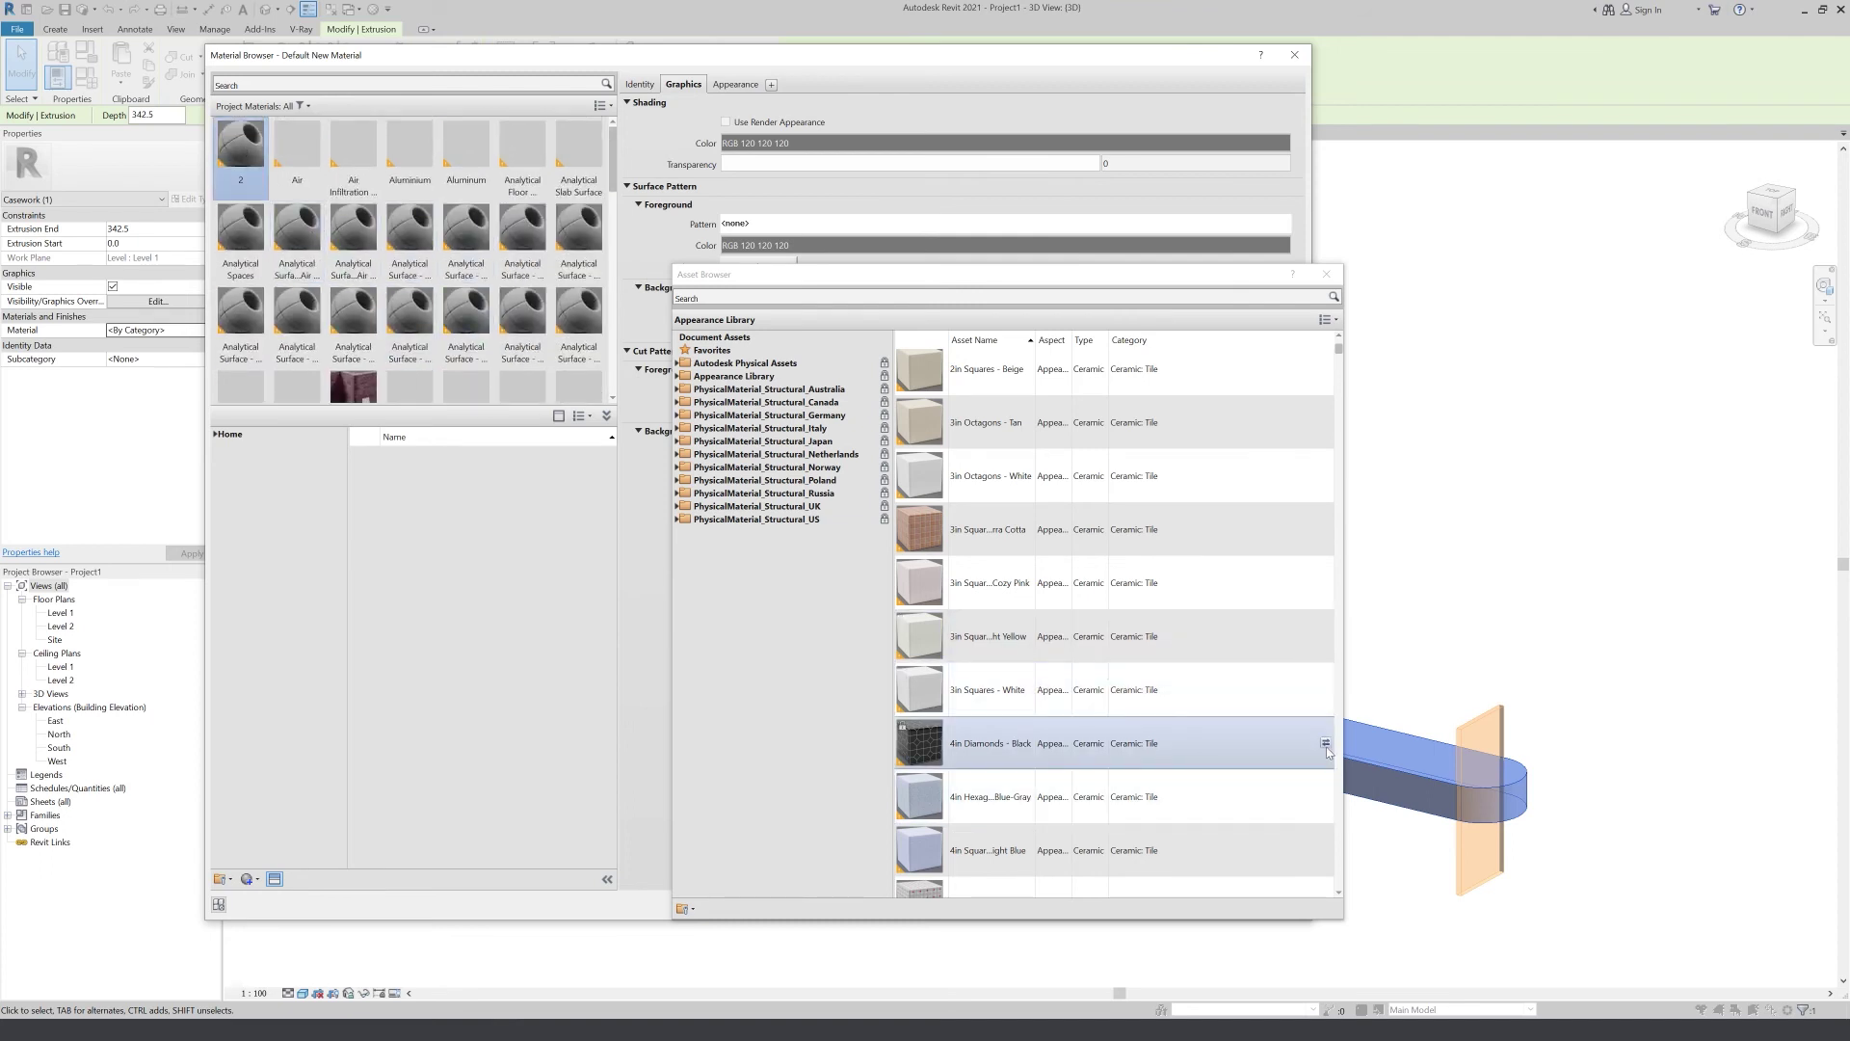
pyautogui.click(1325, 742)
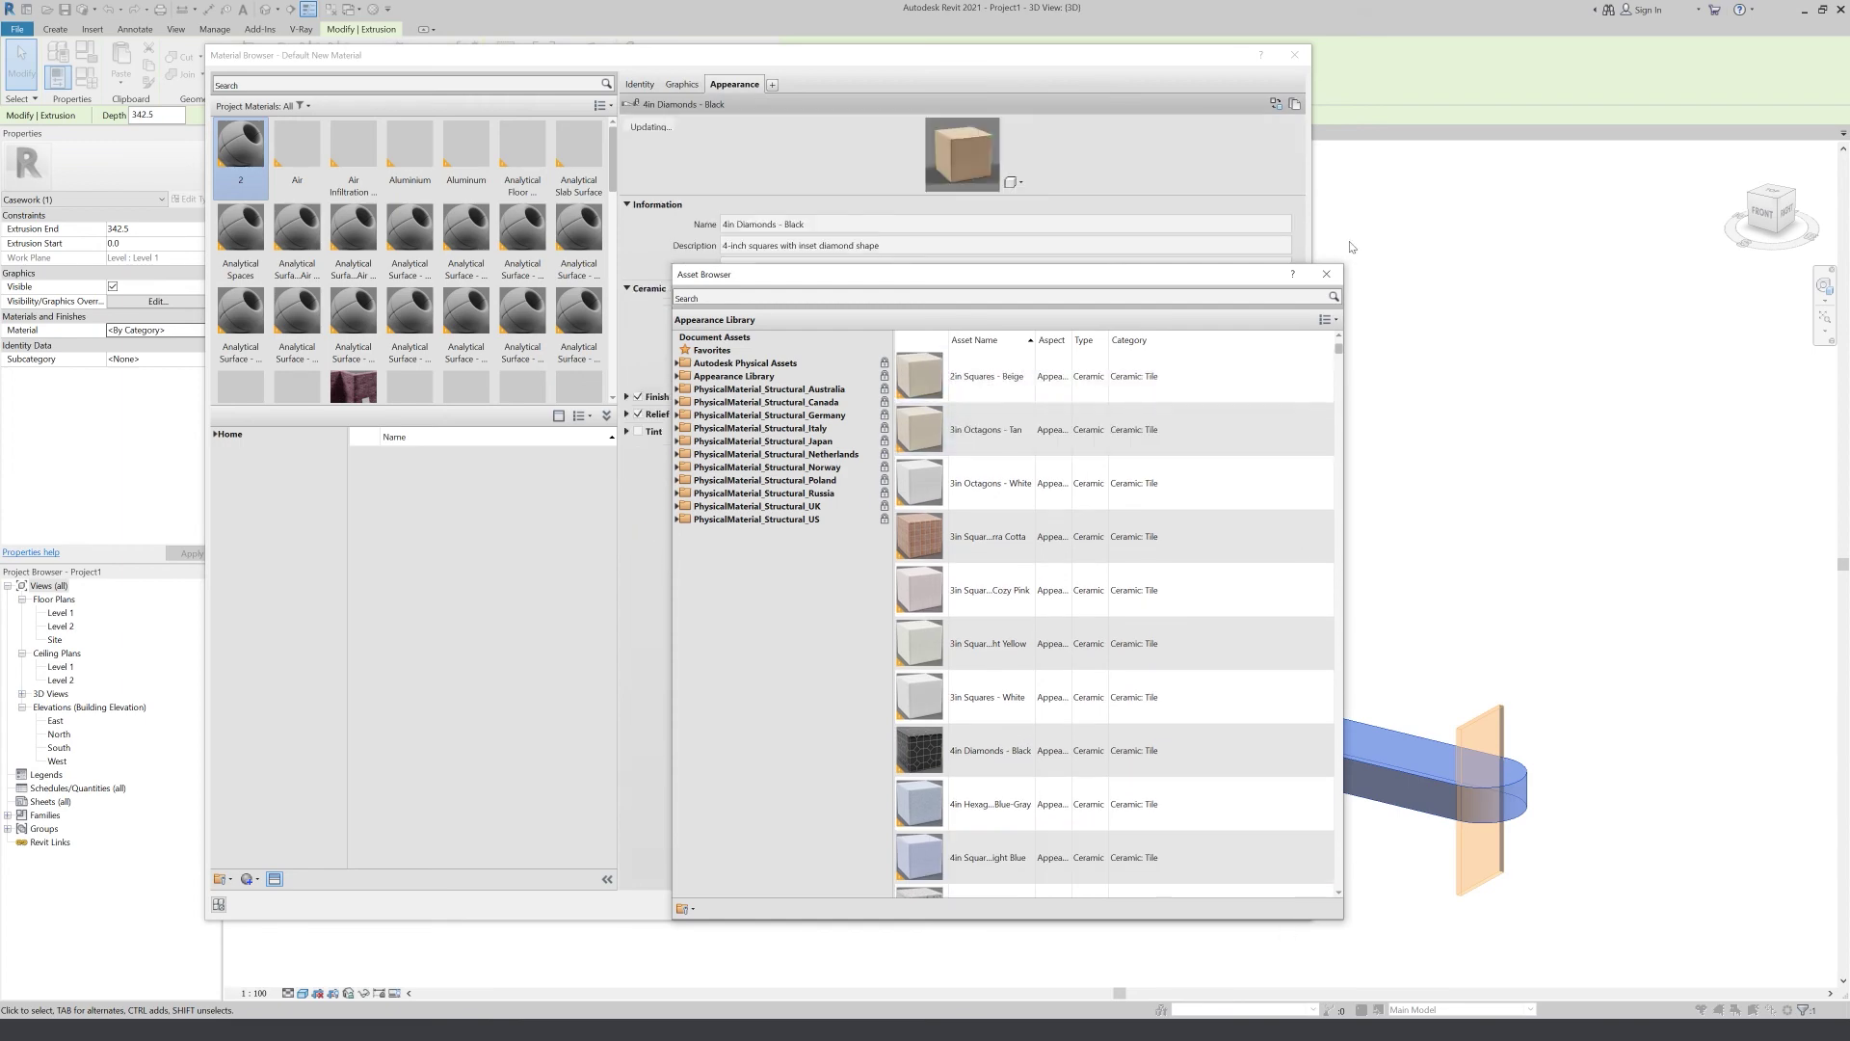
pyautogui.click(1327, 277)
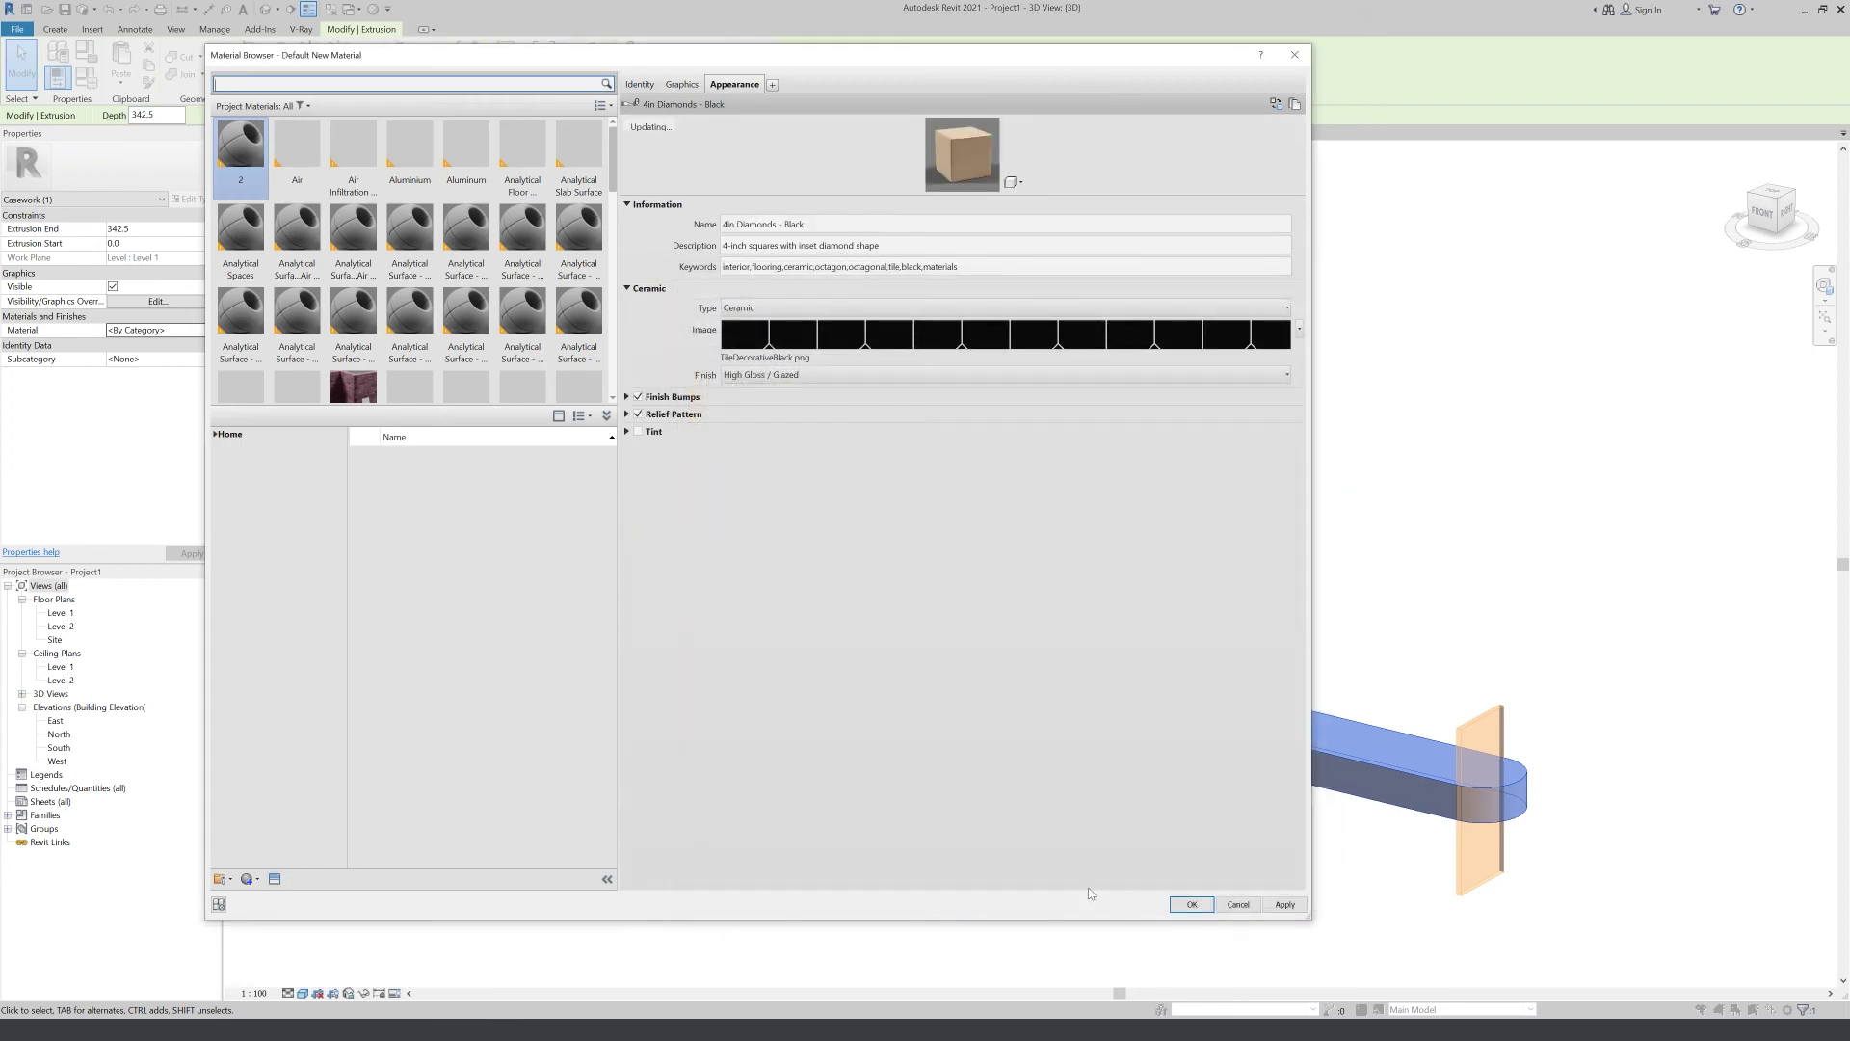
pyautogui.click(1192, 903)
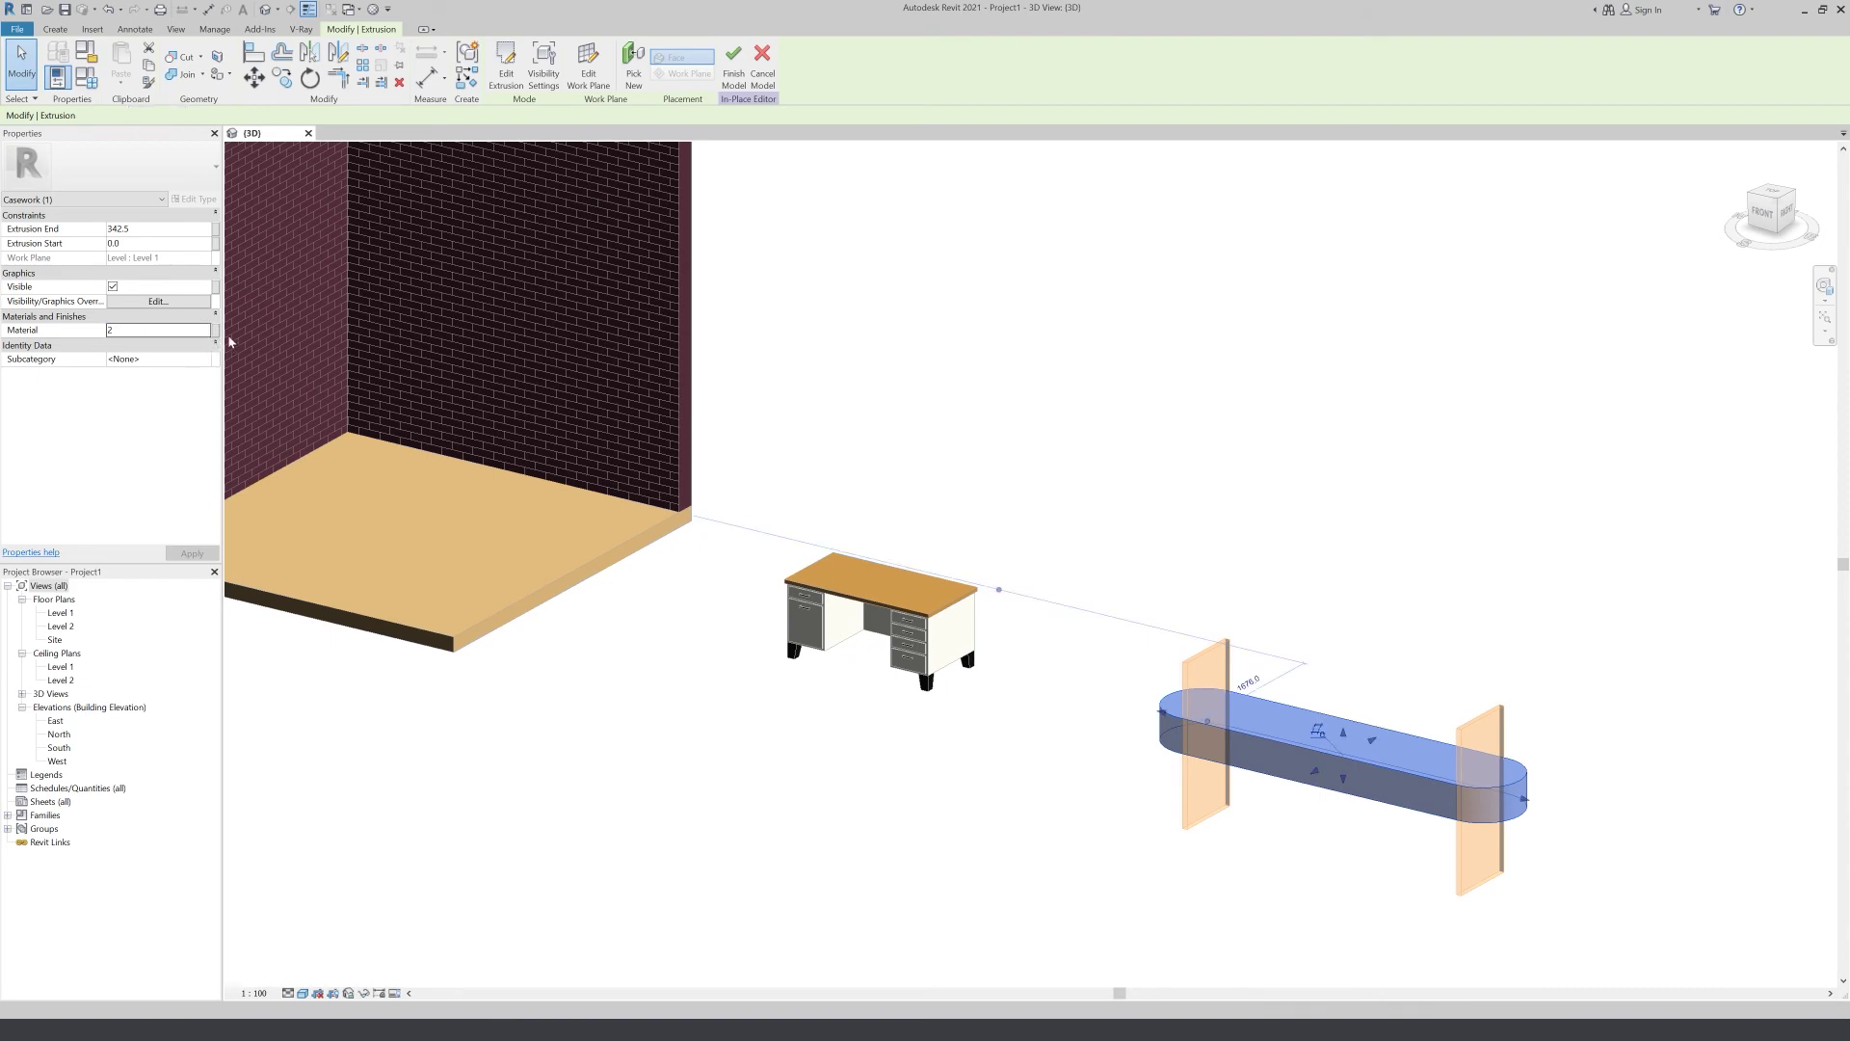
# Enable Use Render Appearance on material 2 and finish the in-place model
pyautogui.click(205, 335)
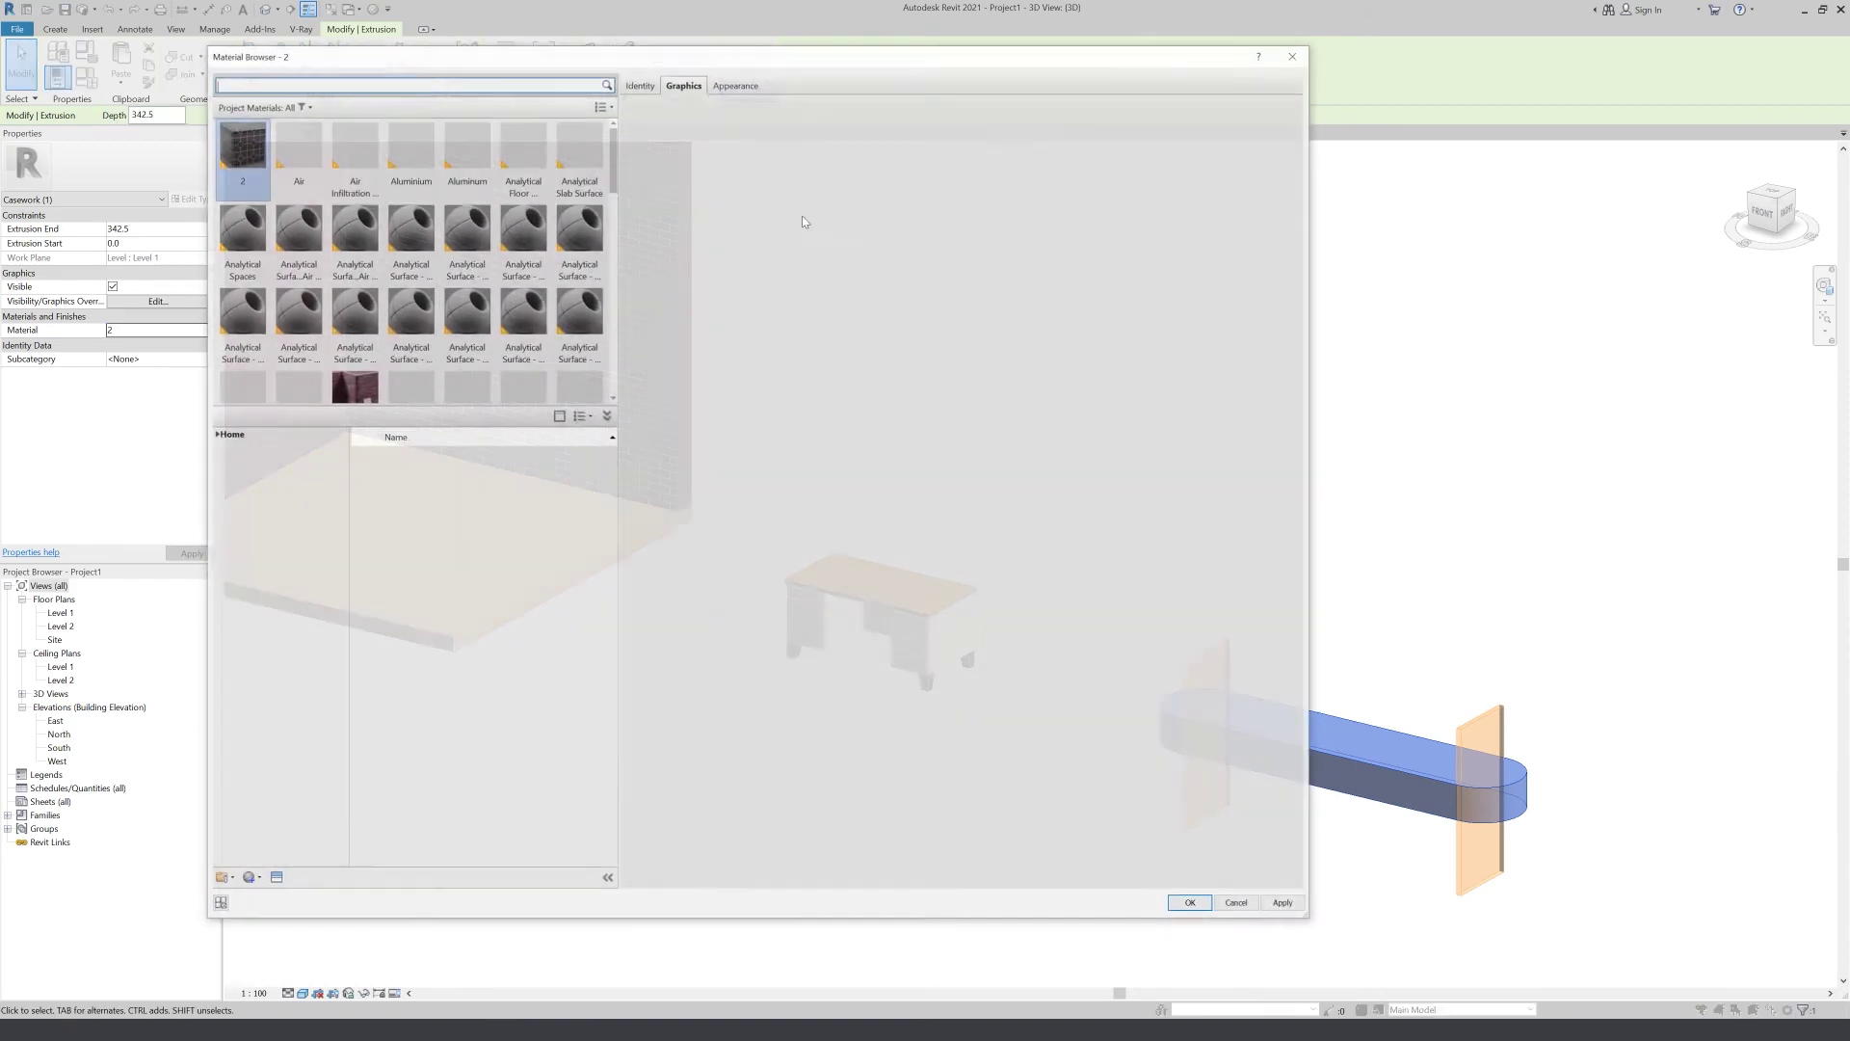
pyautogui.click(750, 123)
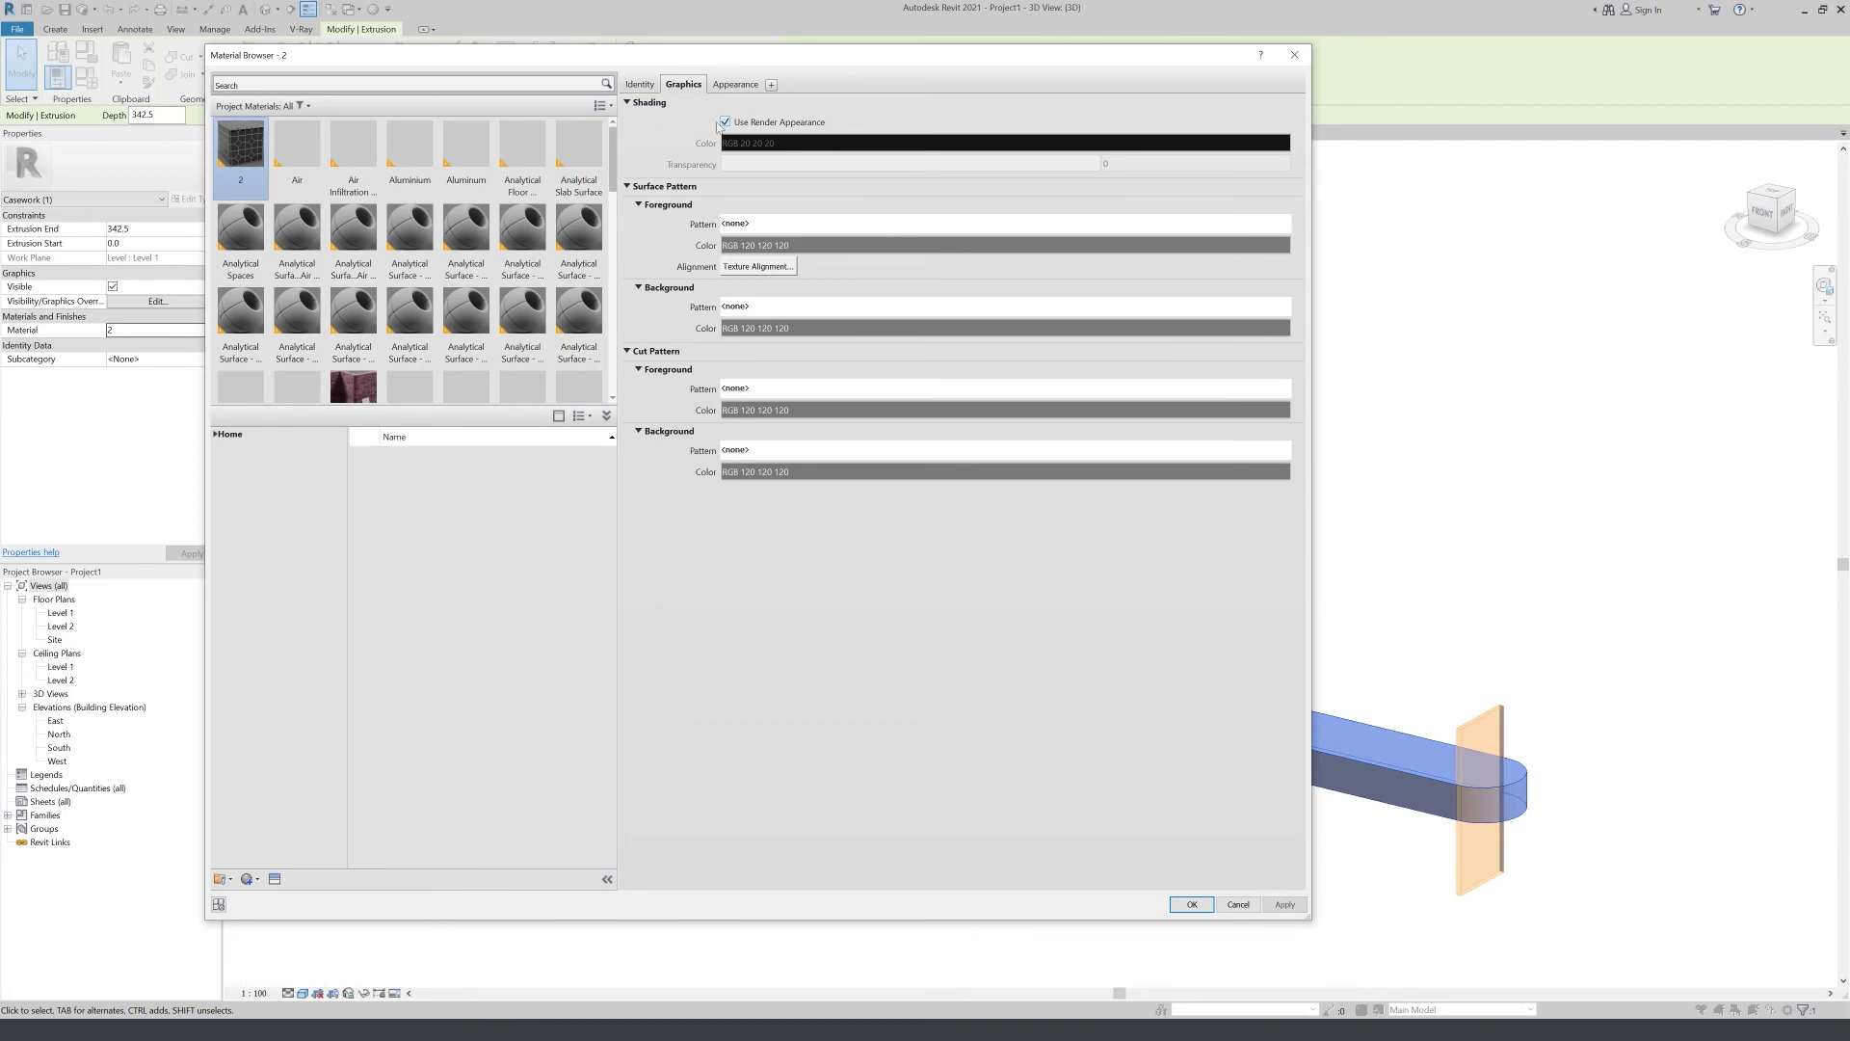
pyautogui.click(1190, 904)
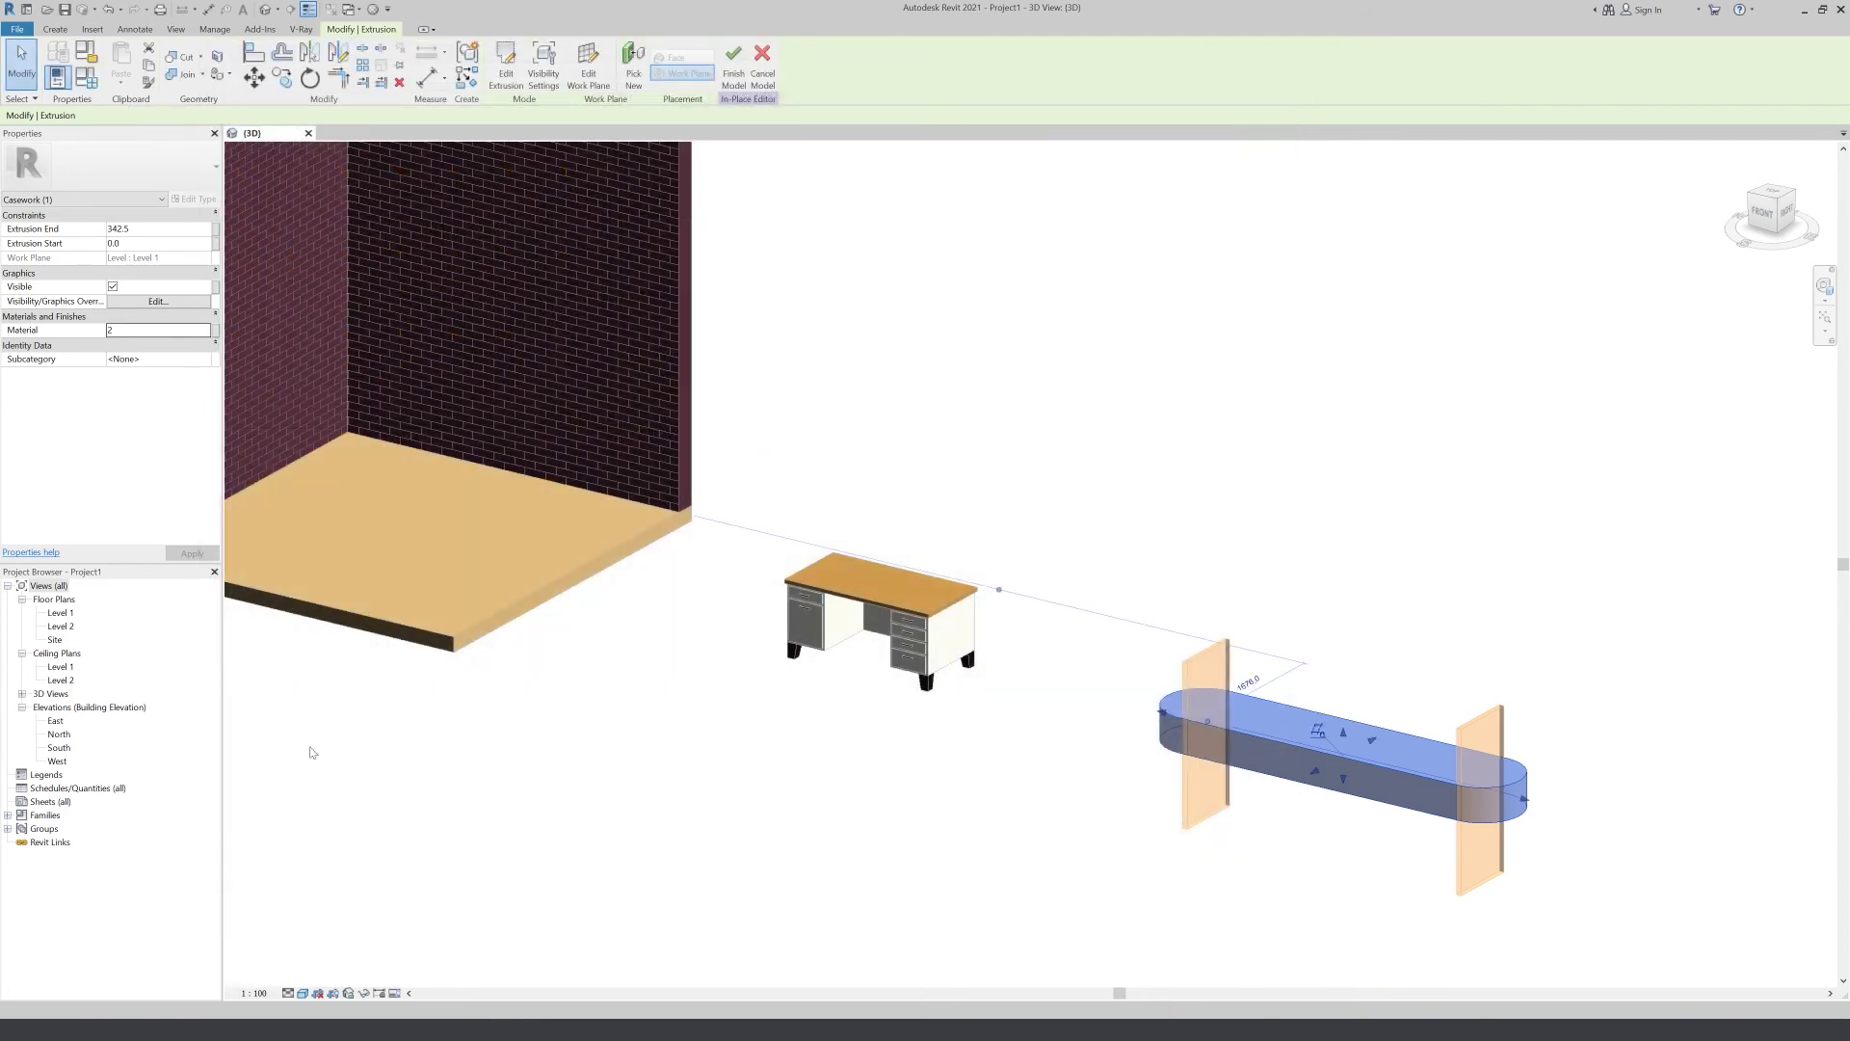
pyautogui.click(737, 74)
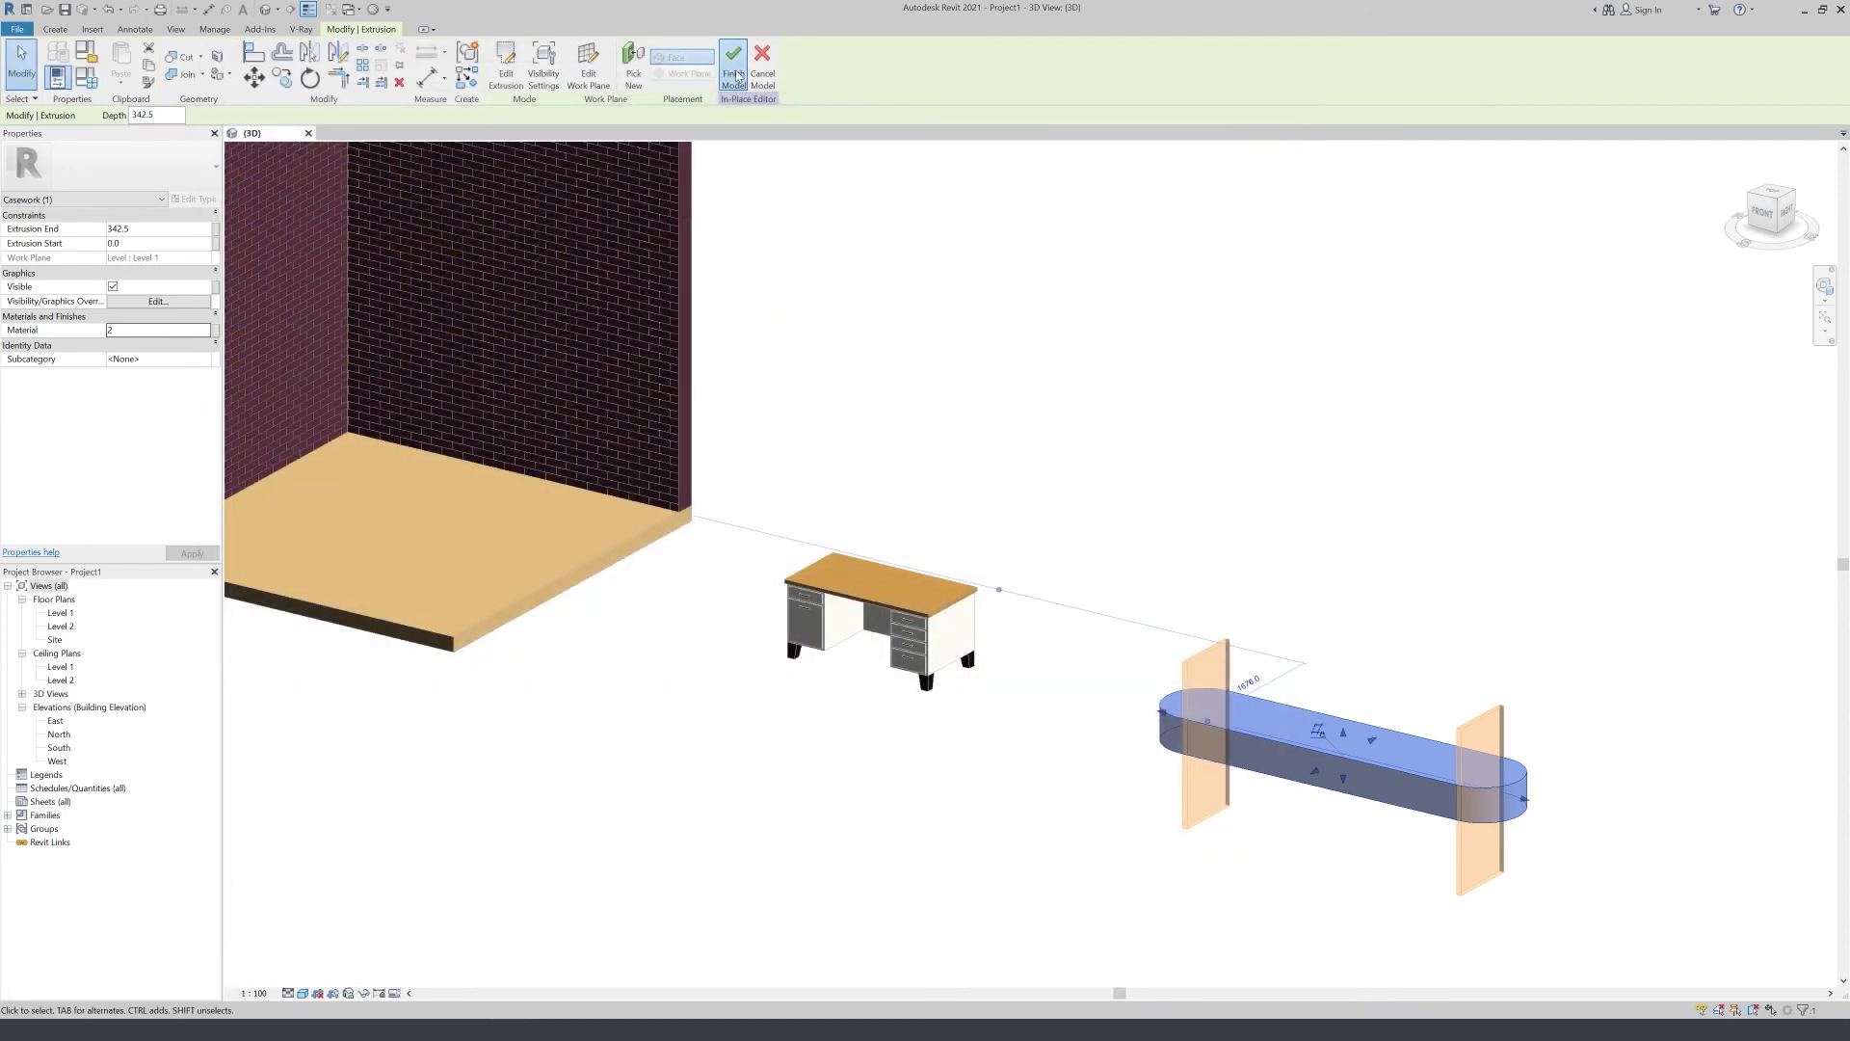
pyautogui.scroll(1, 1499, 853)
pyautogui.scroll(3, 1305, 846)
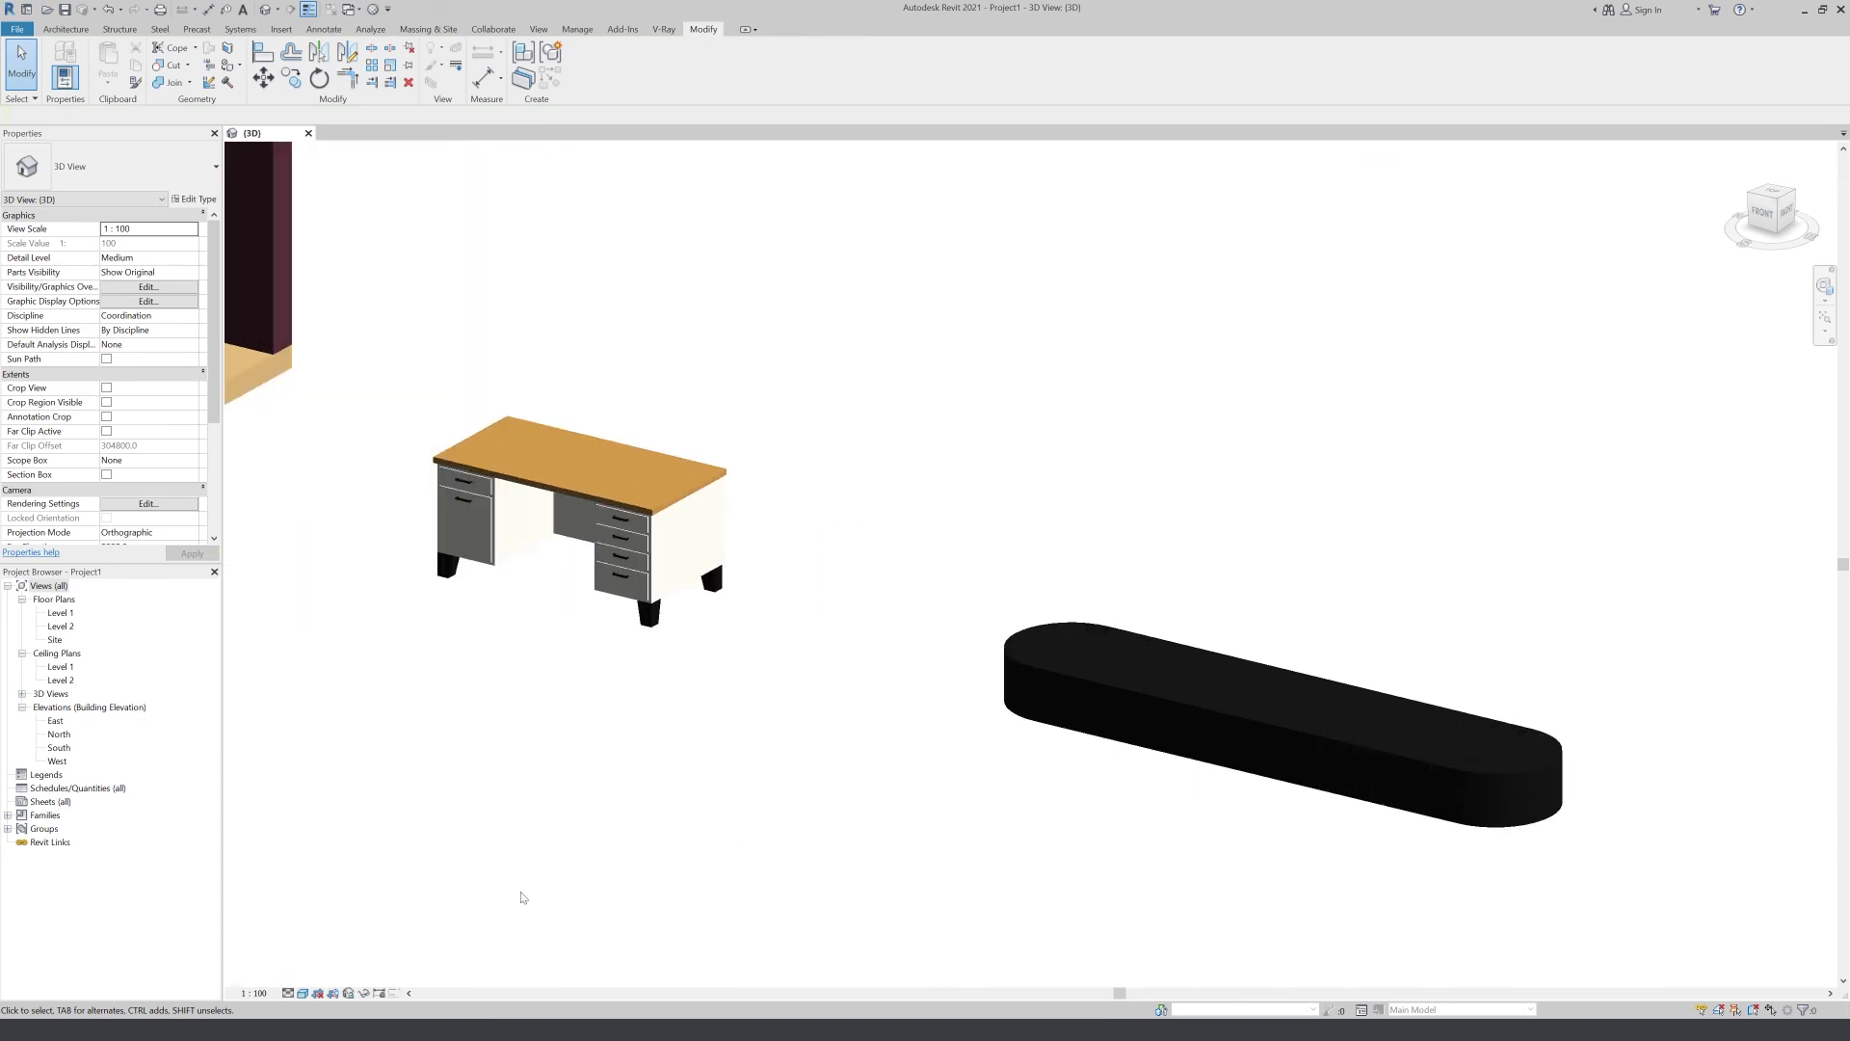
pyautogui.click(302, 993)
pyautogui.click(327, 977)
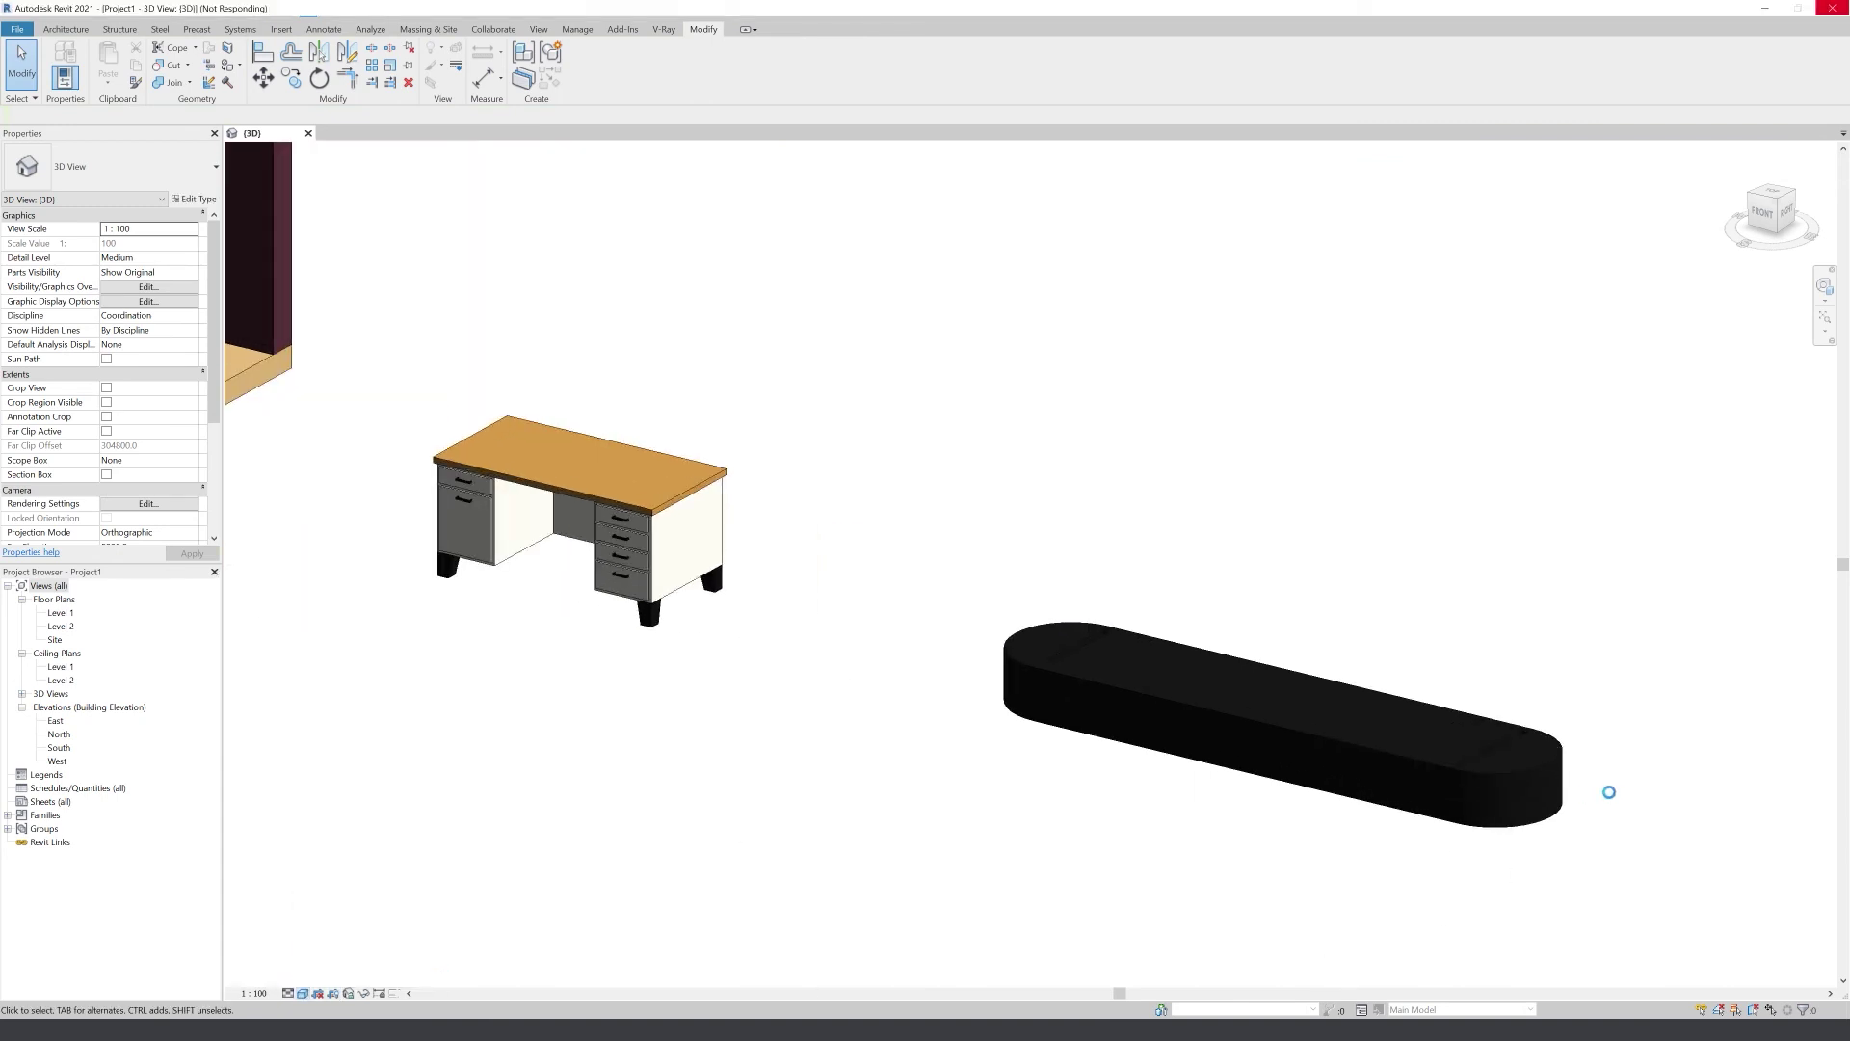
pyautogui.scroll(3, 1604, 788)
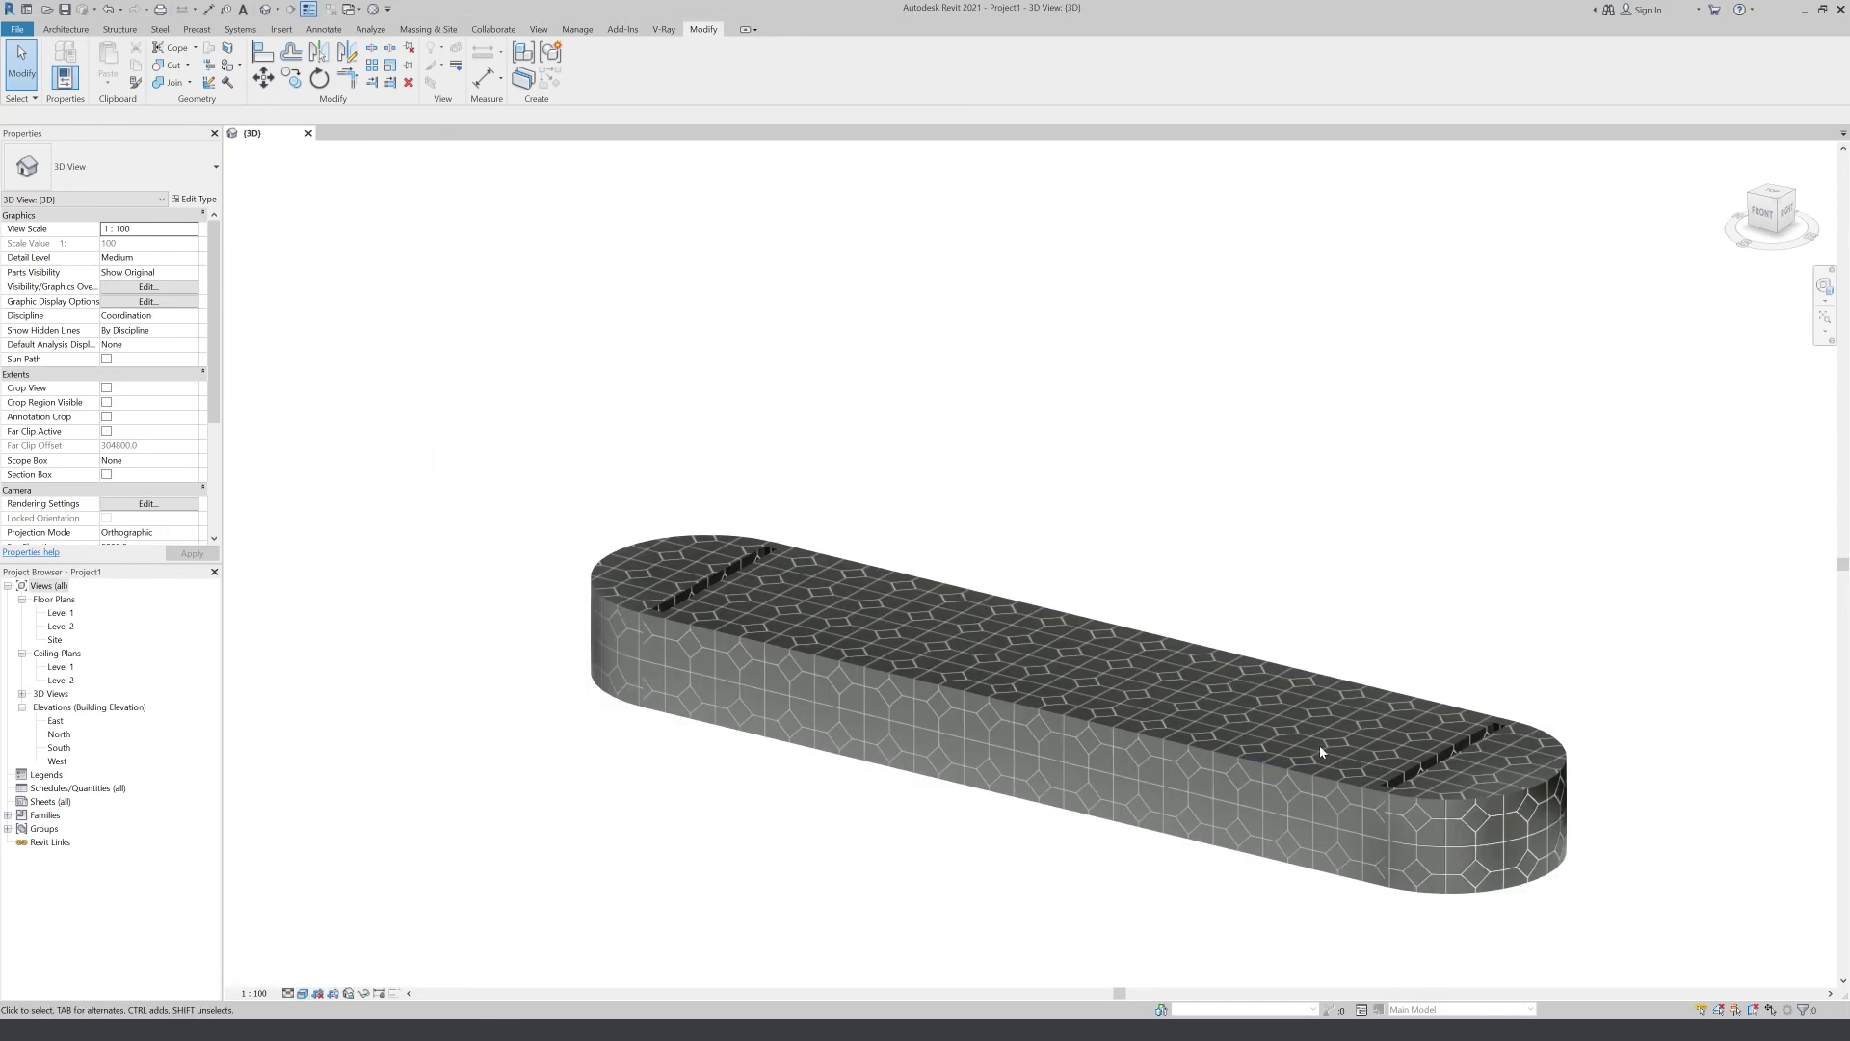
pyautogui.scroll(-3, 1321, 752)
pyautogui.scroll(-2, 1357, 780)
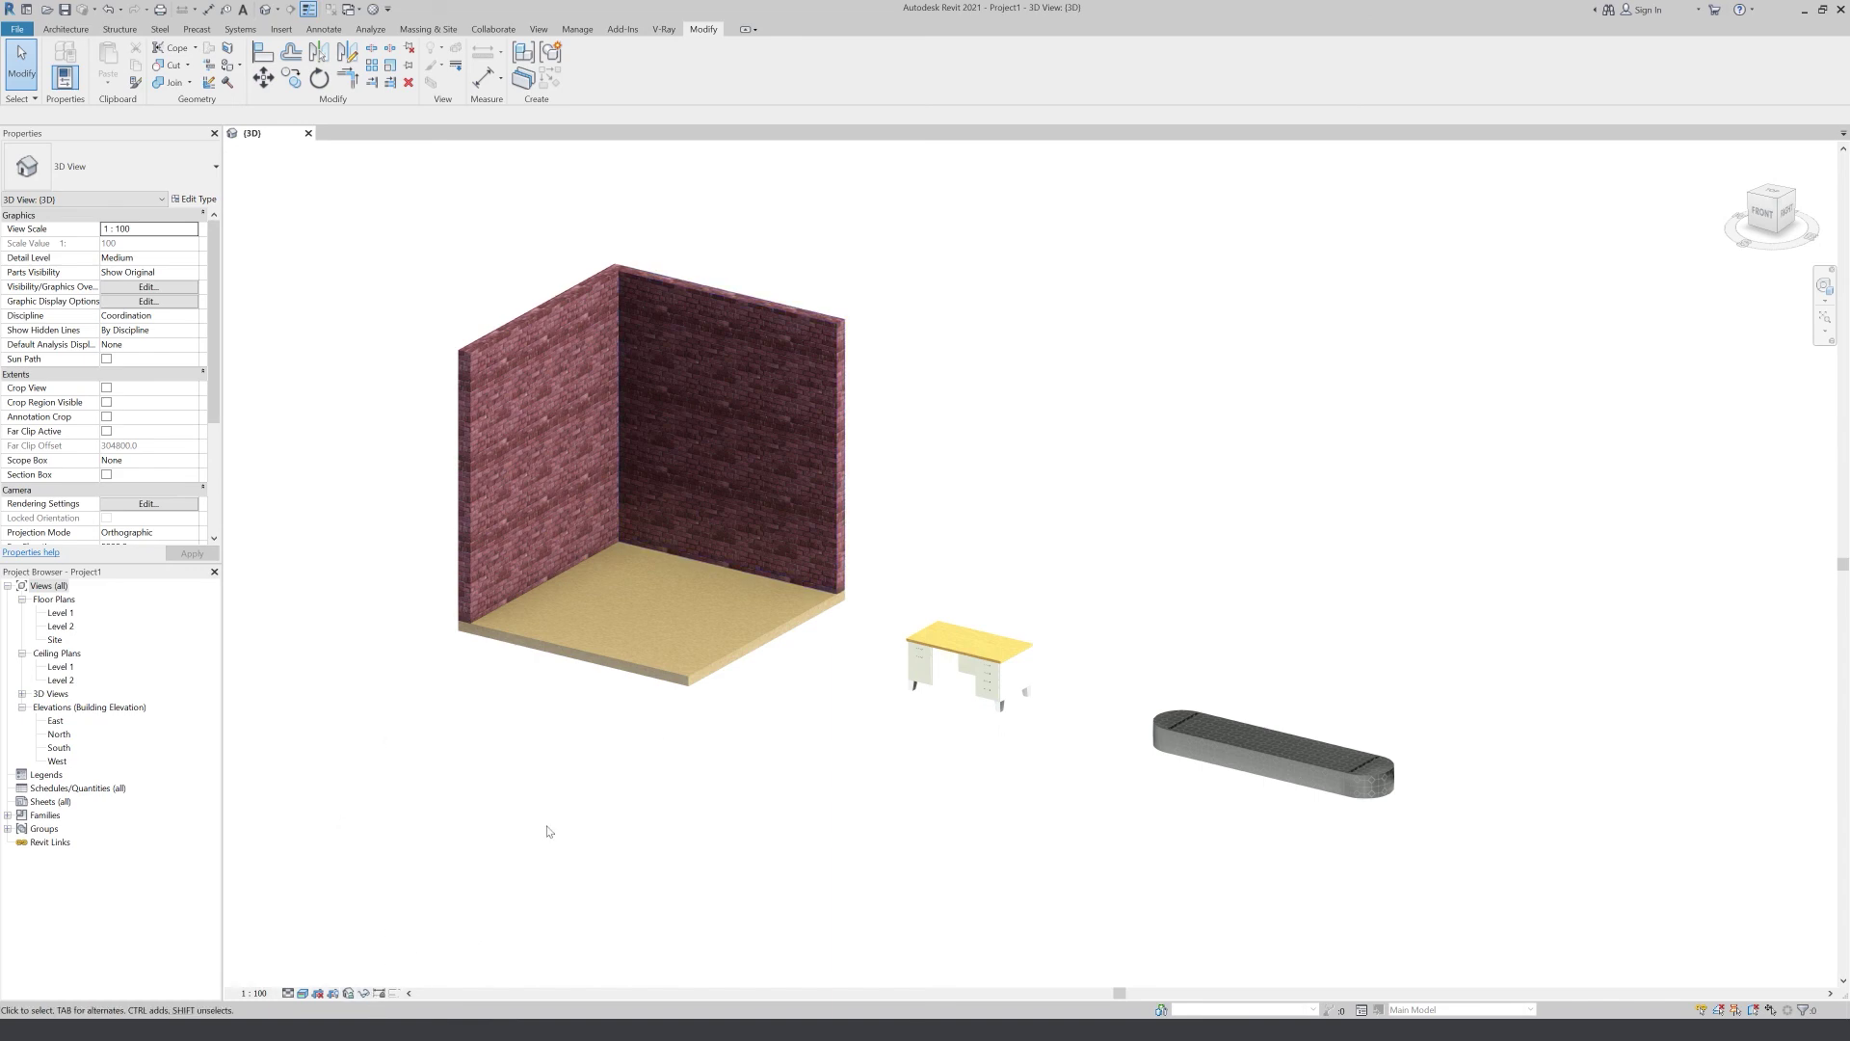
pyautogui.click(302, 993)
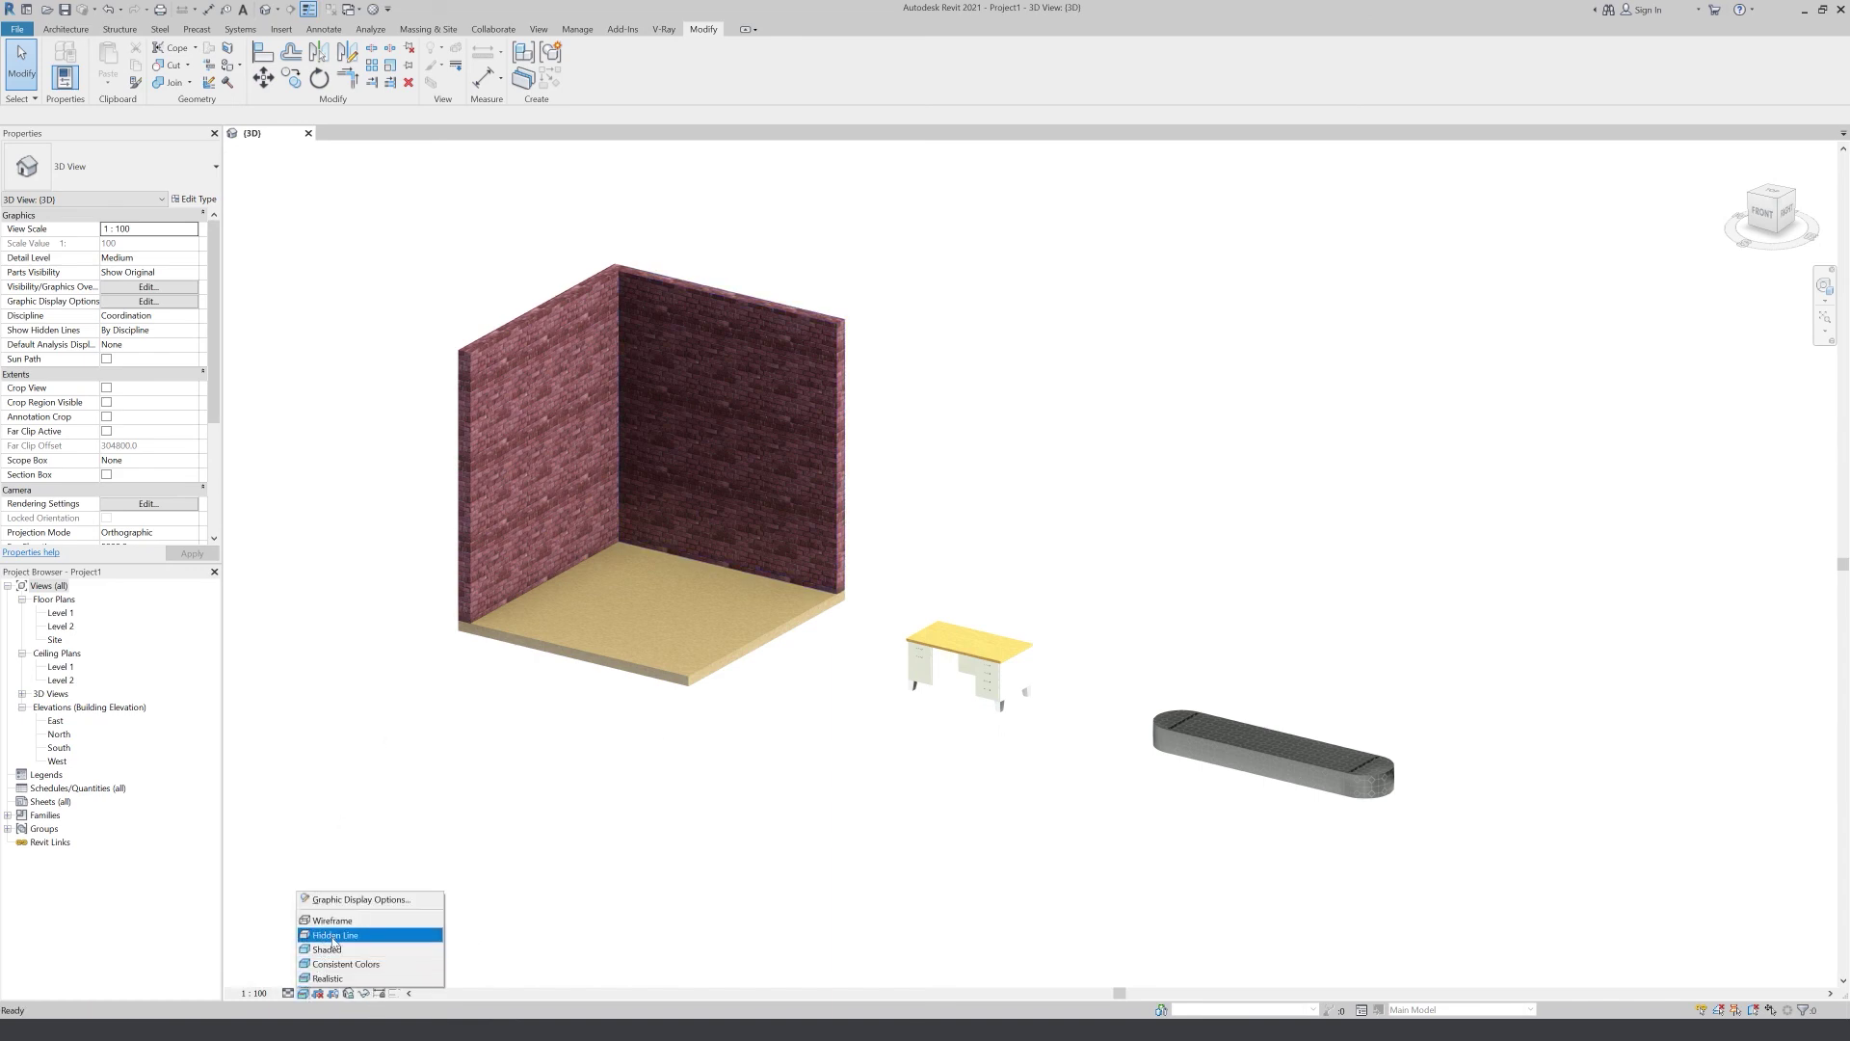
pyautogui.click(324, 943)
pyautogui.click(301, 992)
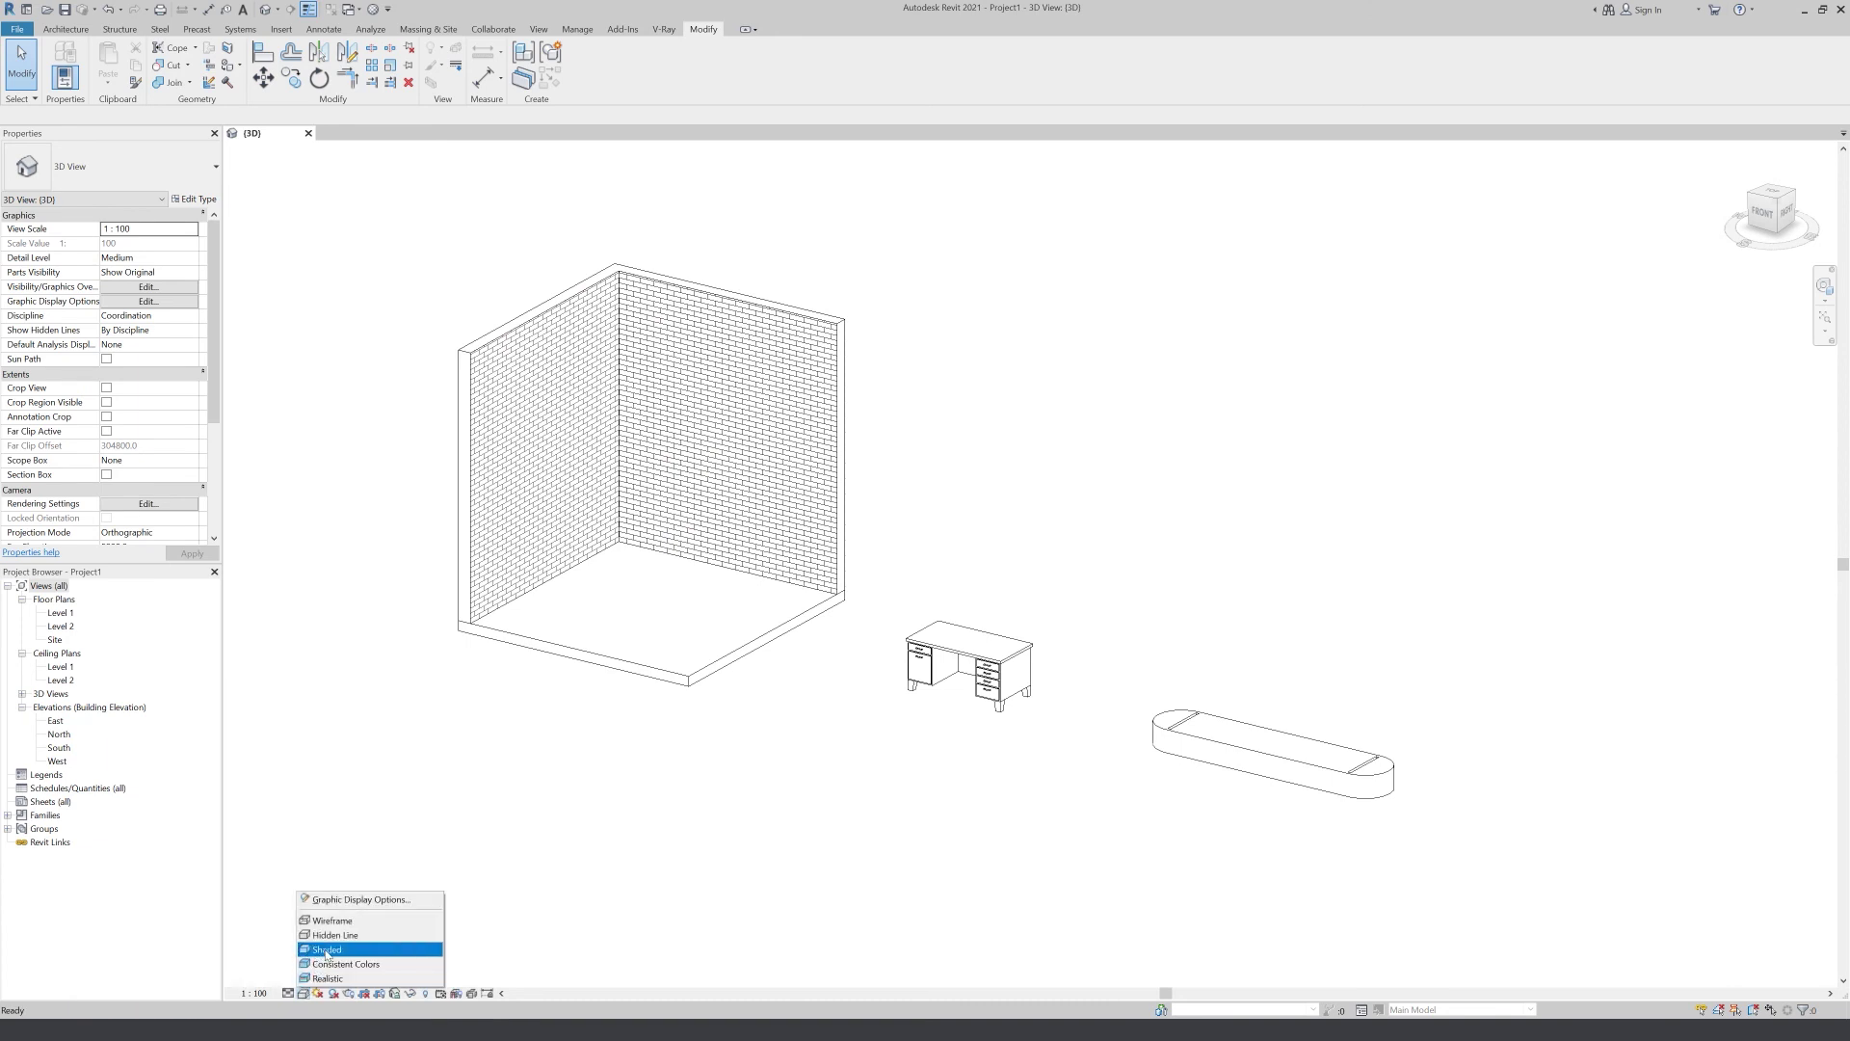
pyautogui.click(328, 968)
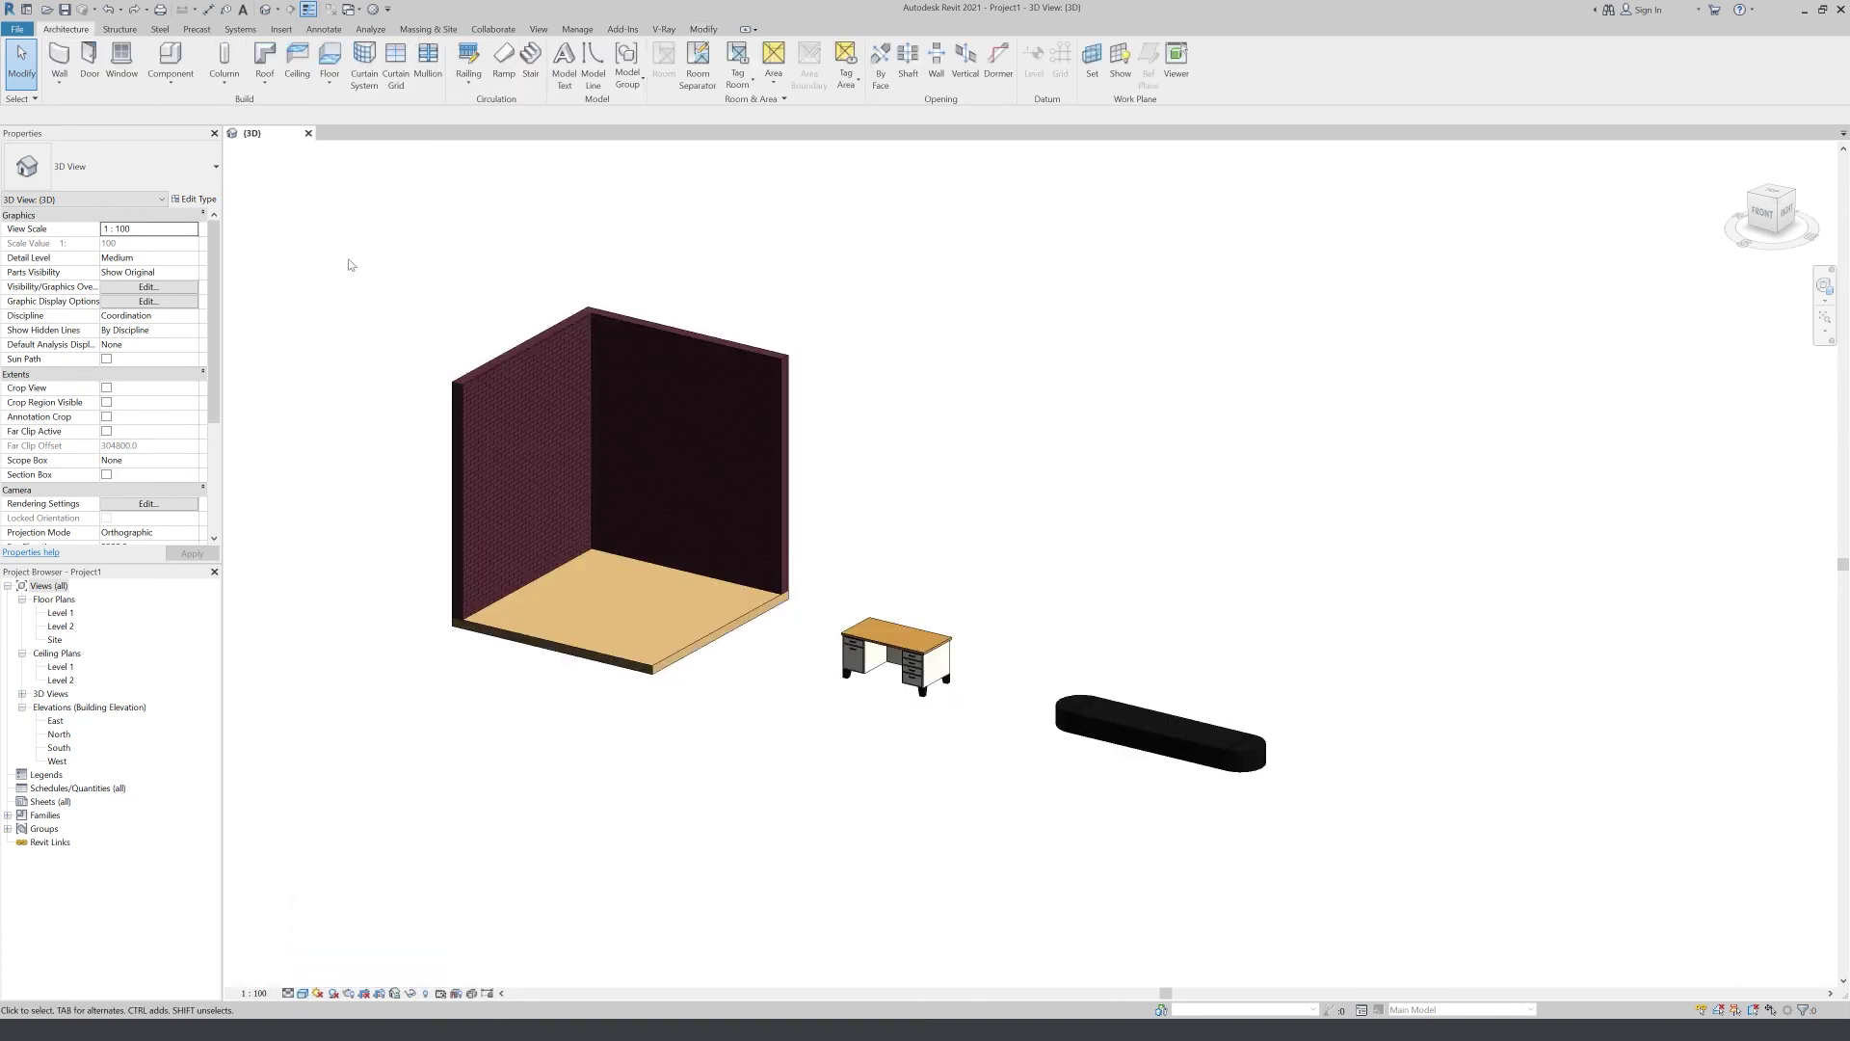
# Paint the left wall's inner face with Wood Sheathing
pyautogui.click(711, 30)
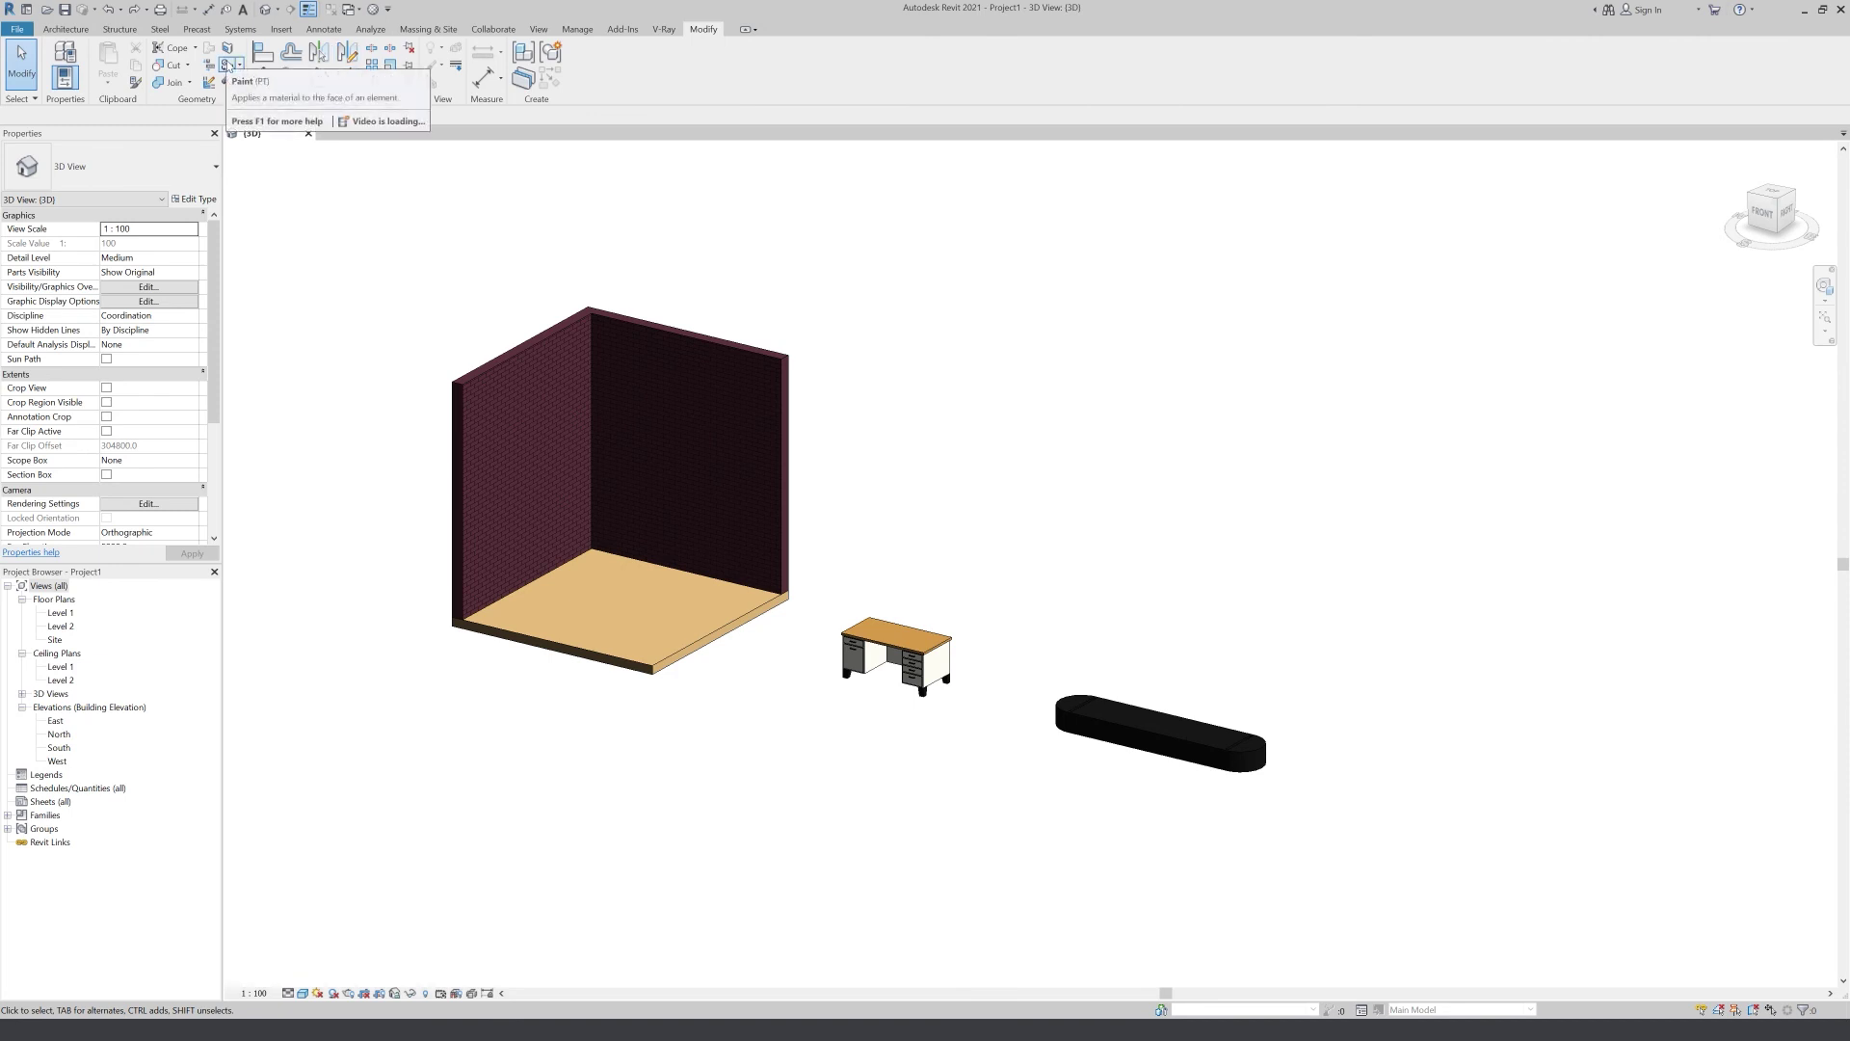
pyautogui.click(228, 65)
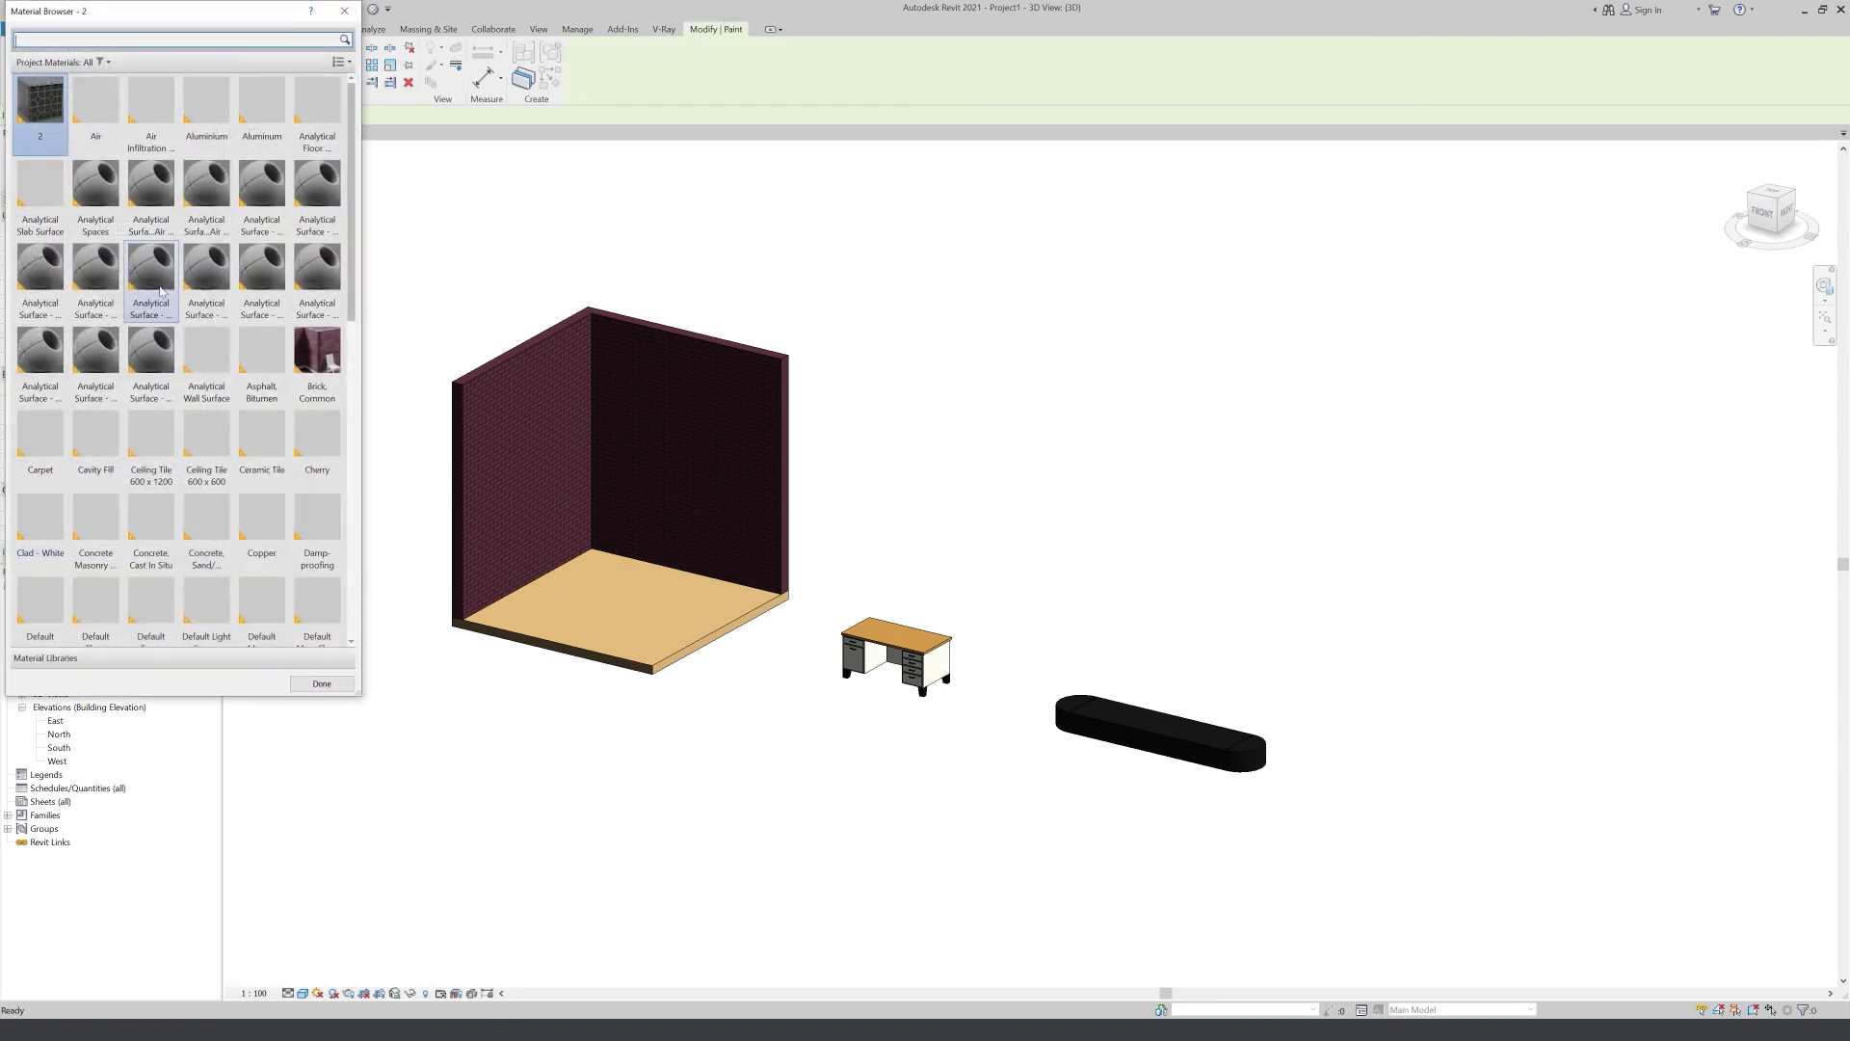
pyautogui.scroll(-3, 152, 462)
pyautogui.scroll(-5, 280, 603)
pyautogui.click(317, 597)
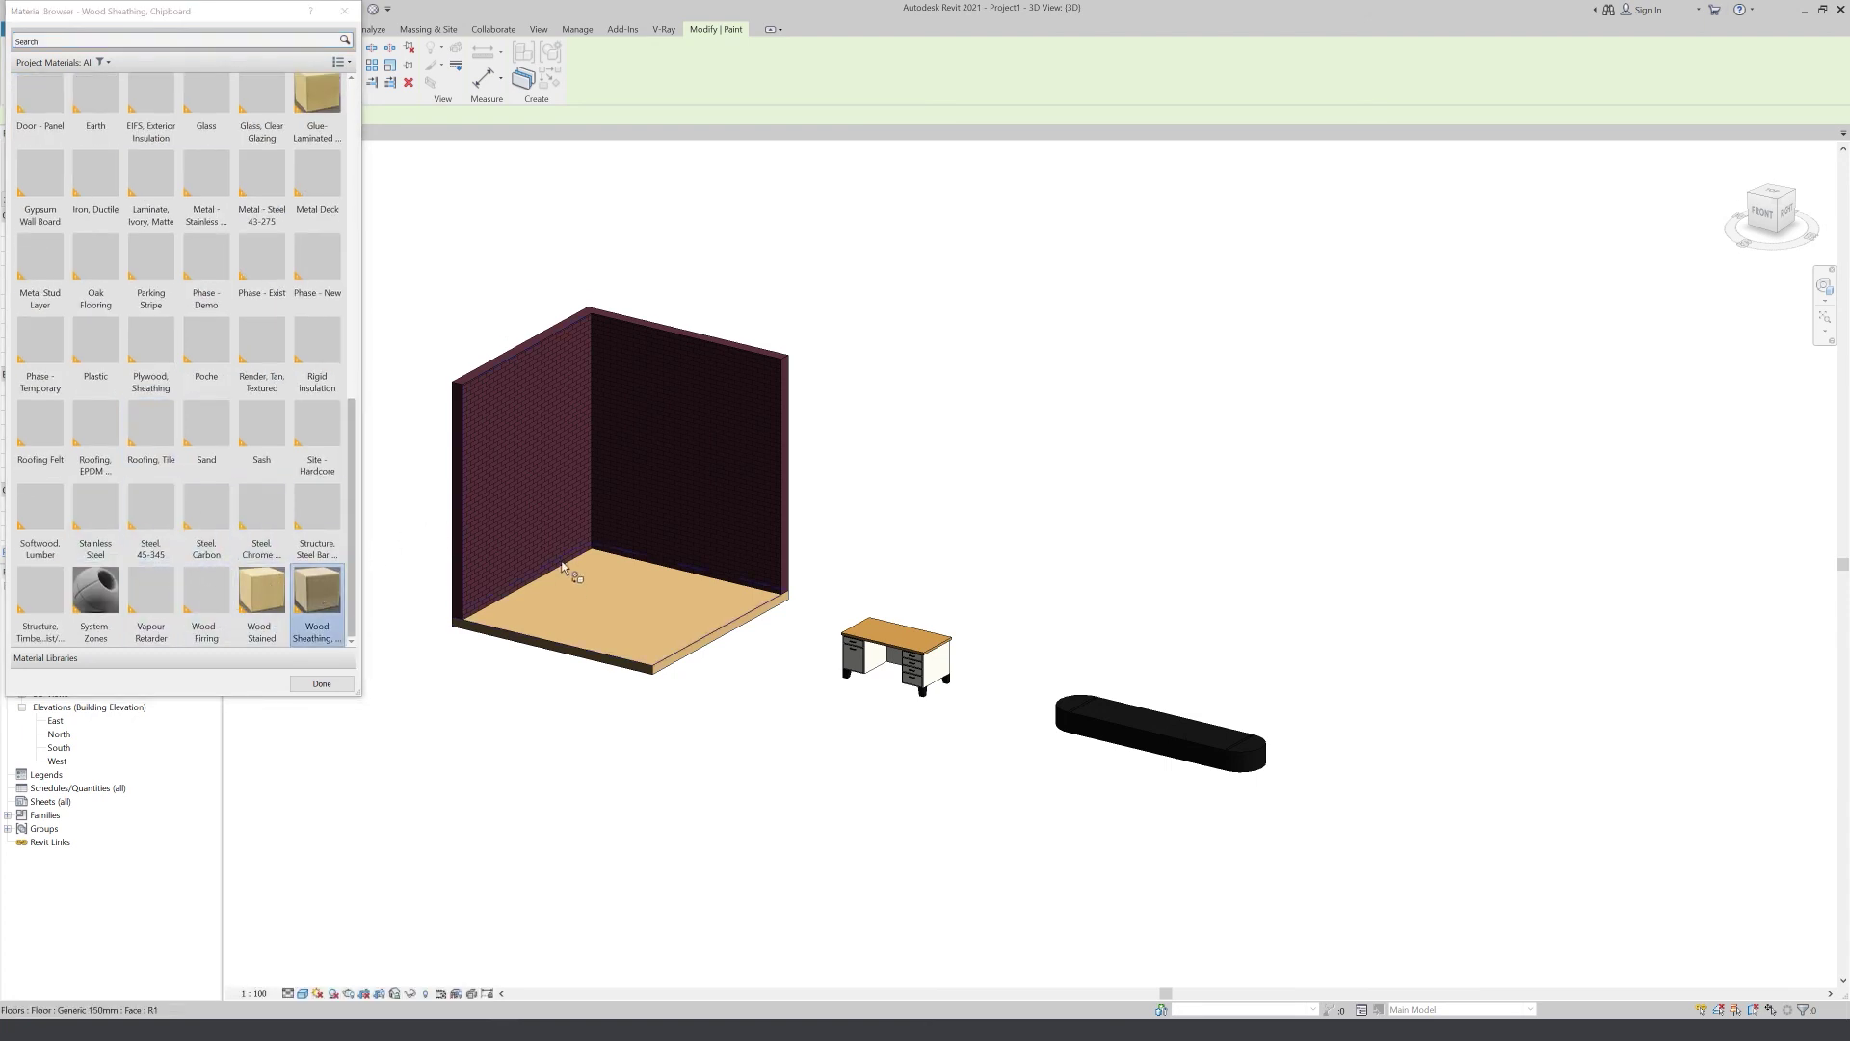
pyautogui.scroll(2, 512, 416)
pyautogui.scroll(3, 446, 286)
pyautogui.scroll(1, 460, 352)
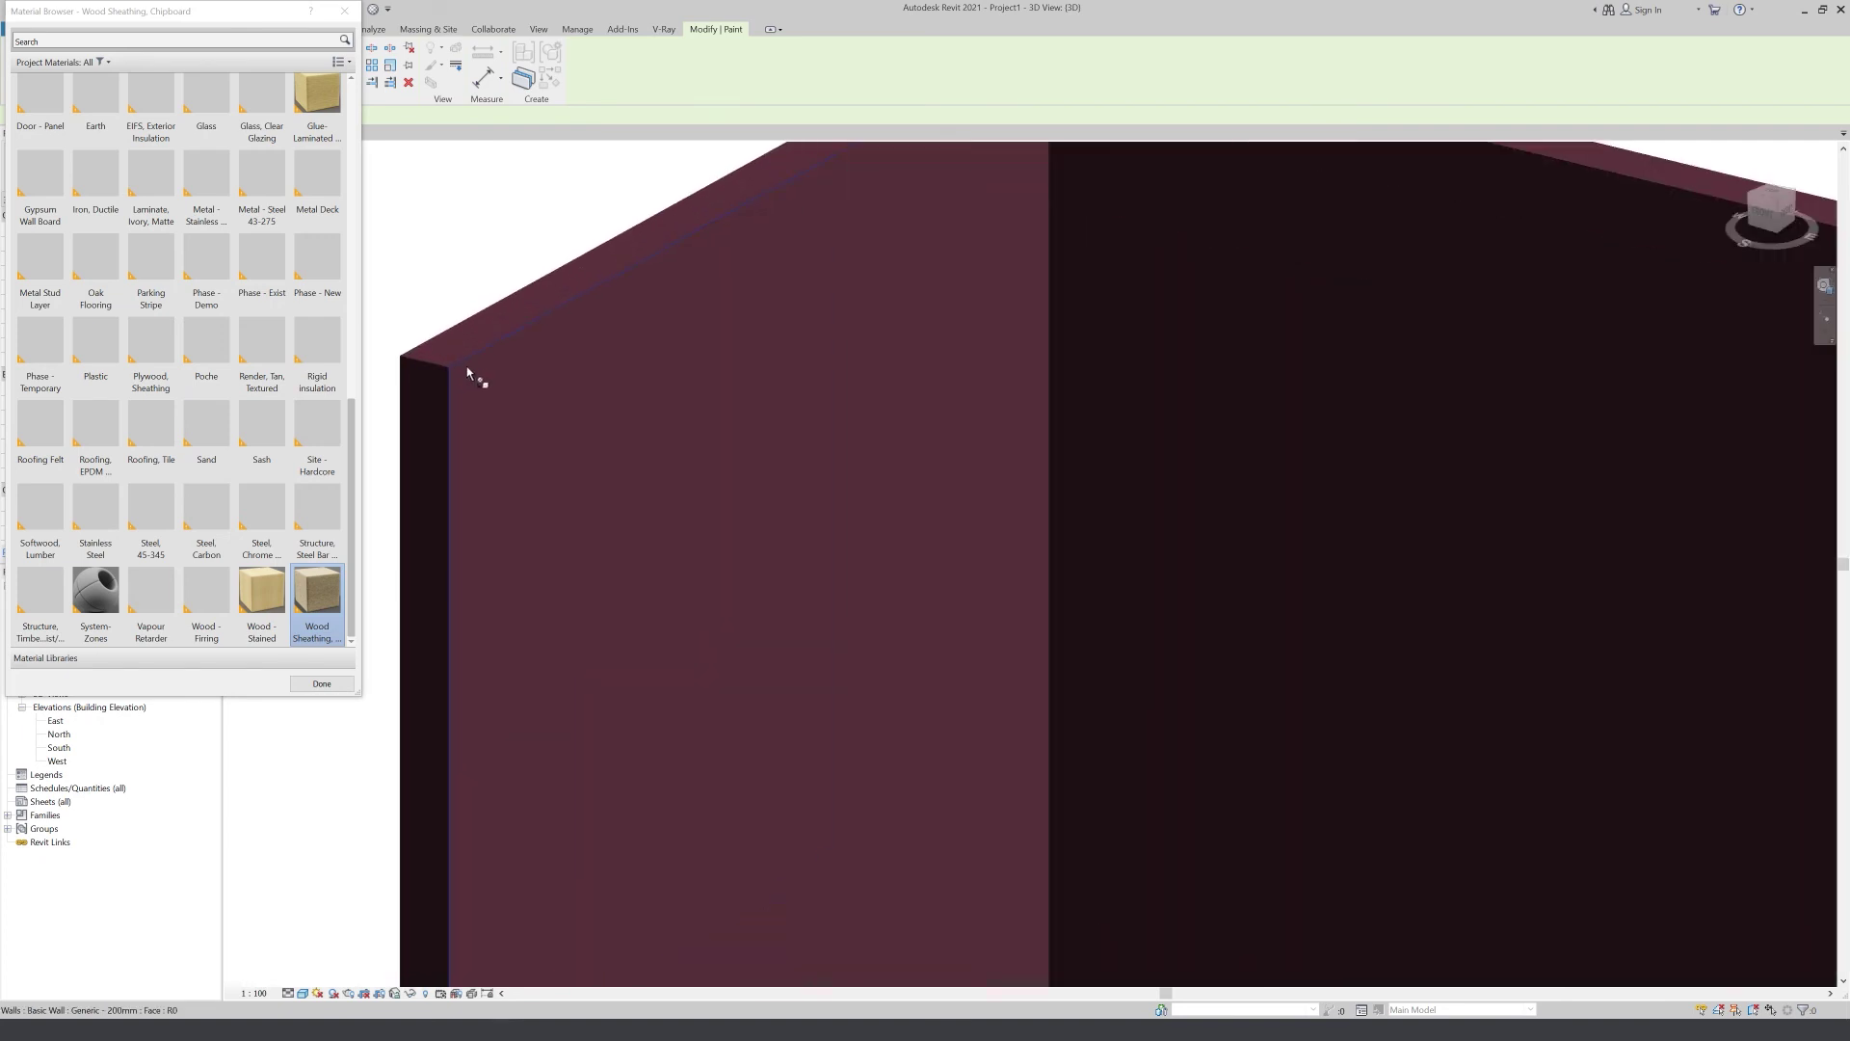
pyautogui.click(466, 356)
# Paint the left wall's inner face and the back wall with Cherry
pyautogui.scroll(-1, 466, 353)
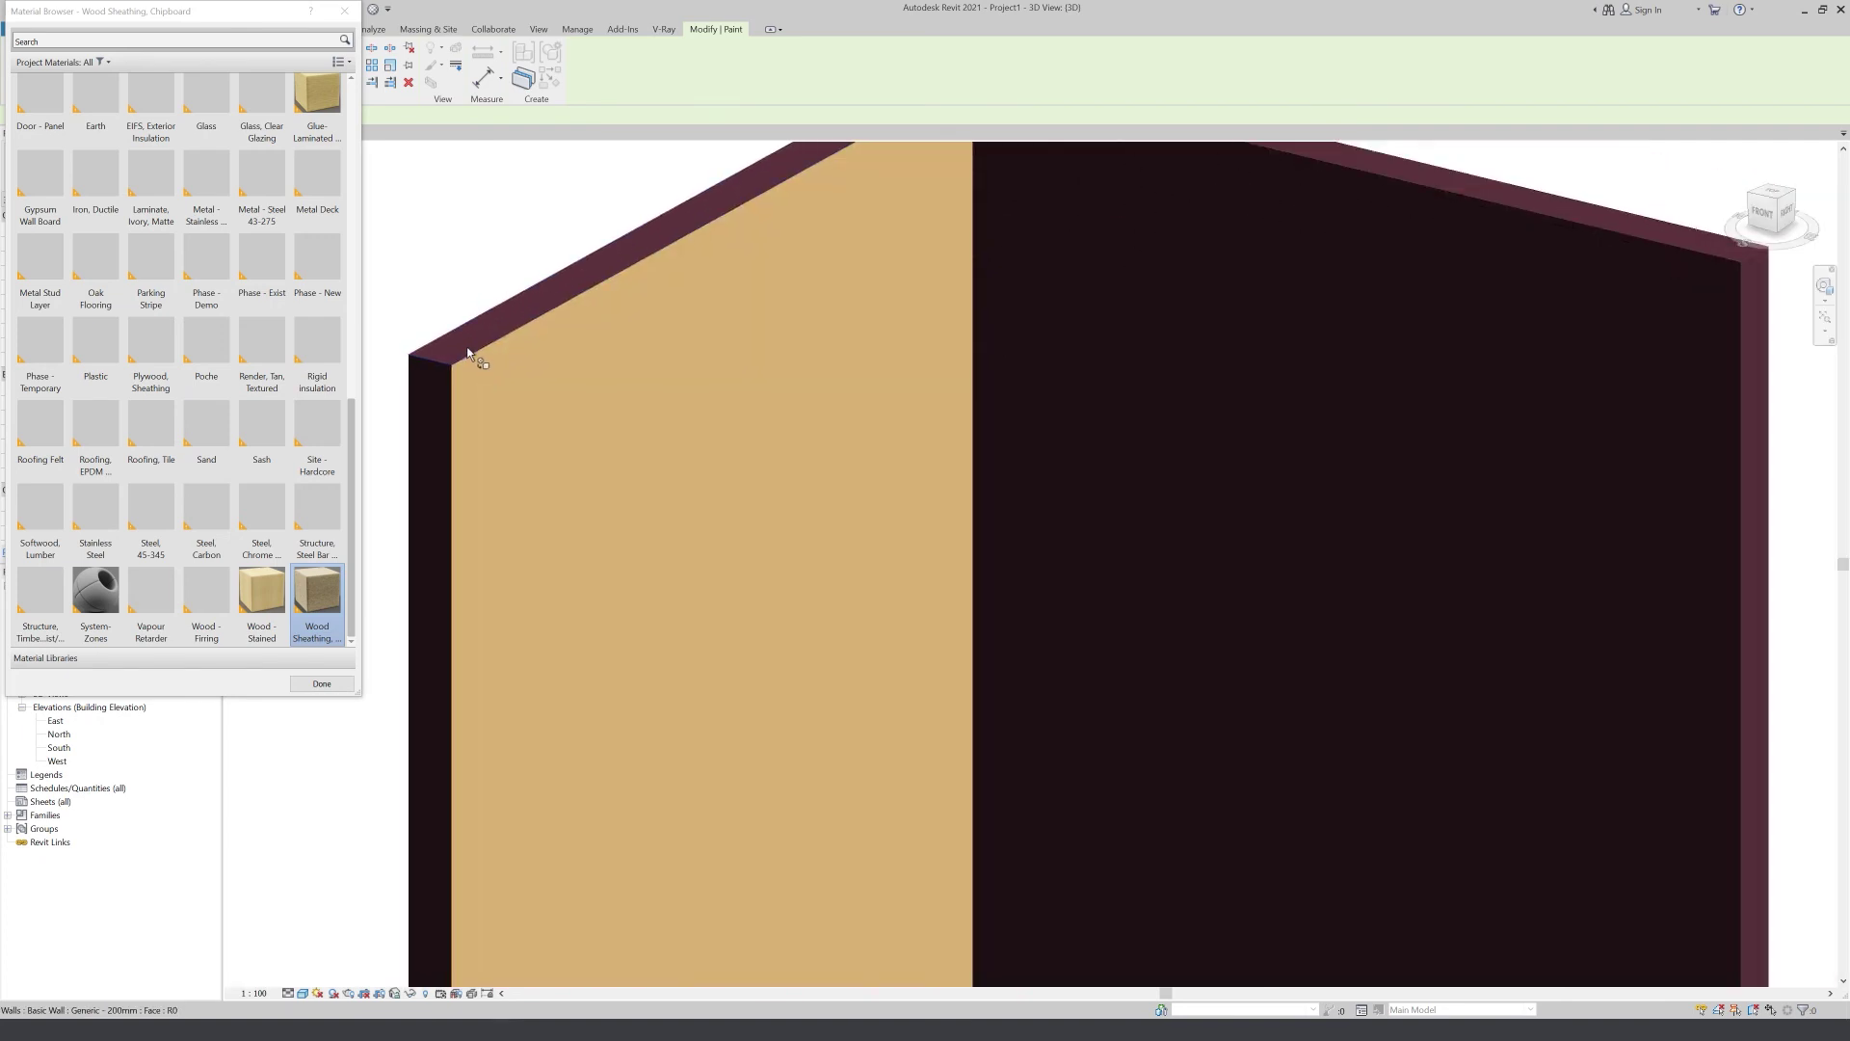
pyautogui.scroll(-2, 461, 328)
pyautogui.scroll(-1, 454, 297)
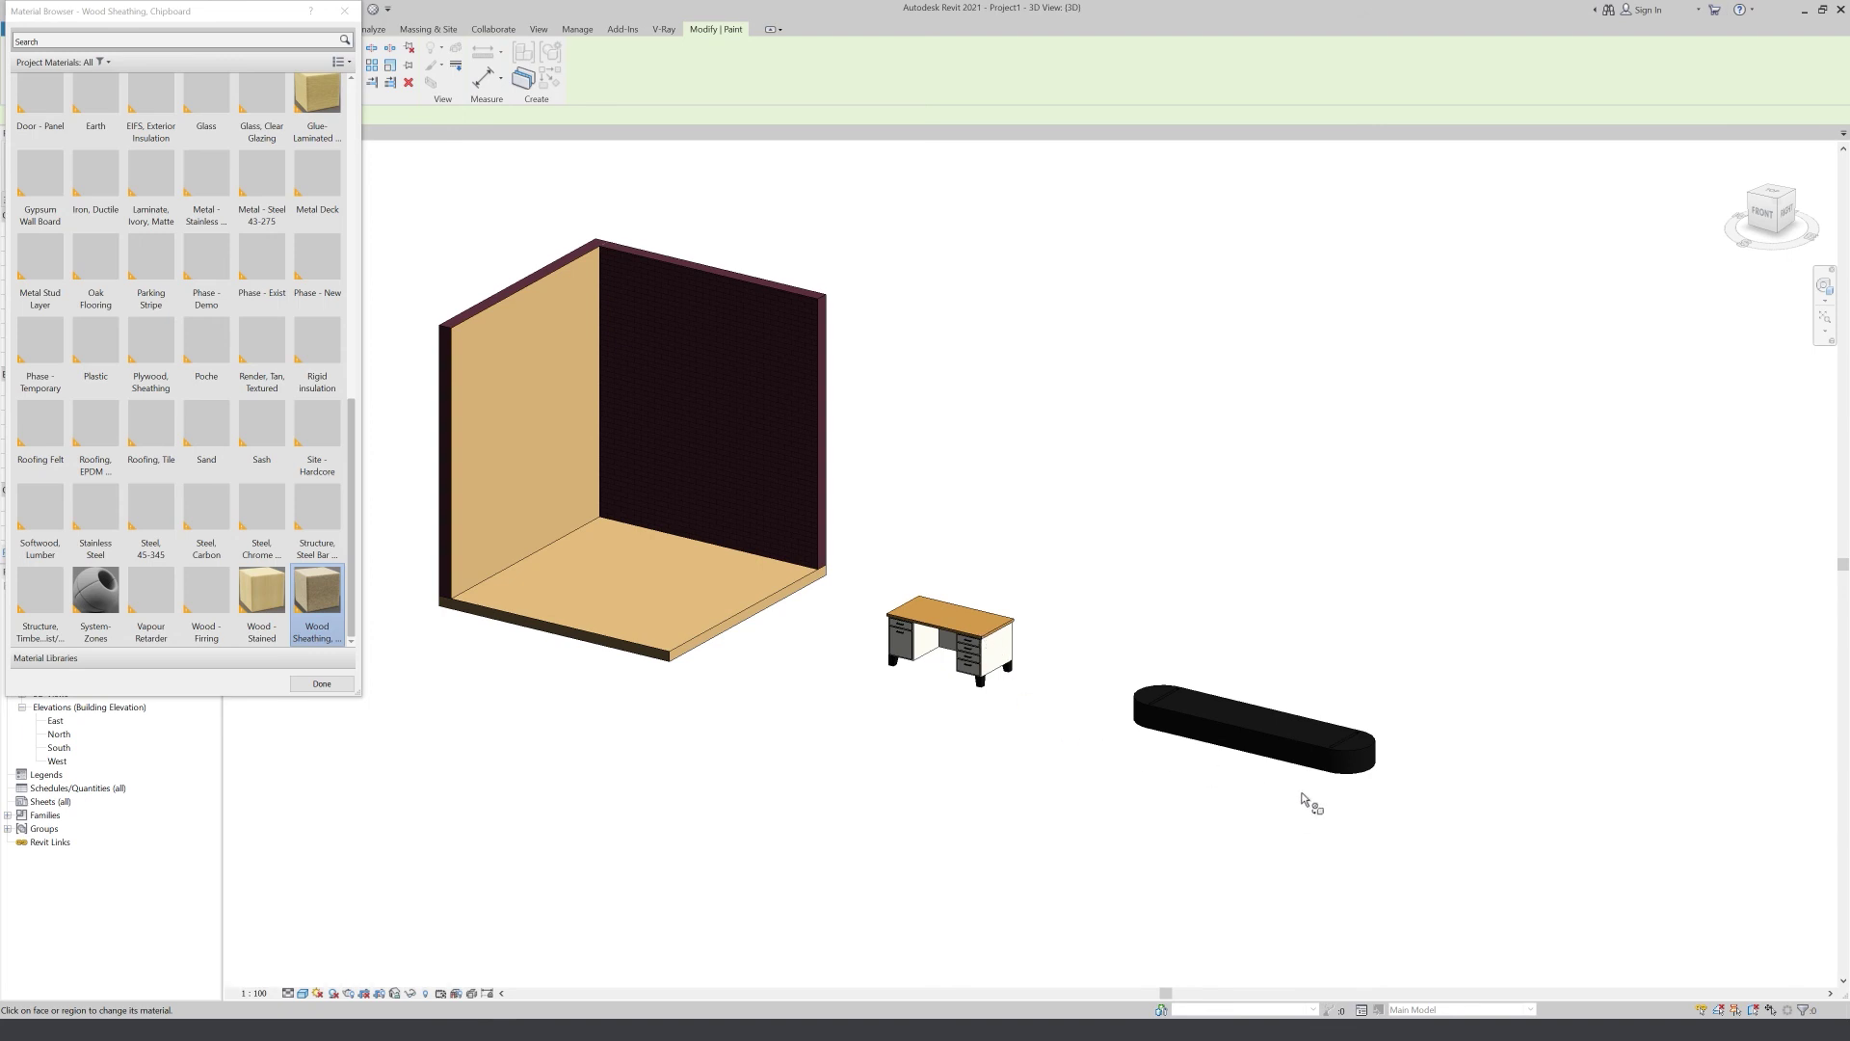
pyautogui.scroll(1, 1301, 794)
pyautogui.scroll(-1, 1293, 766)
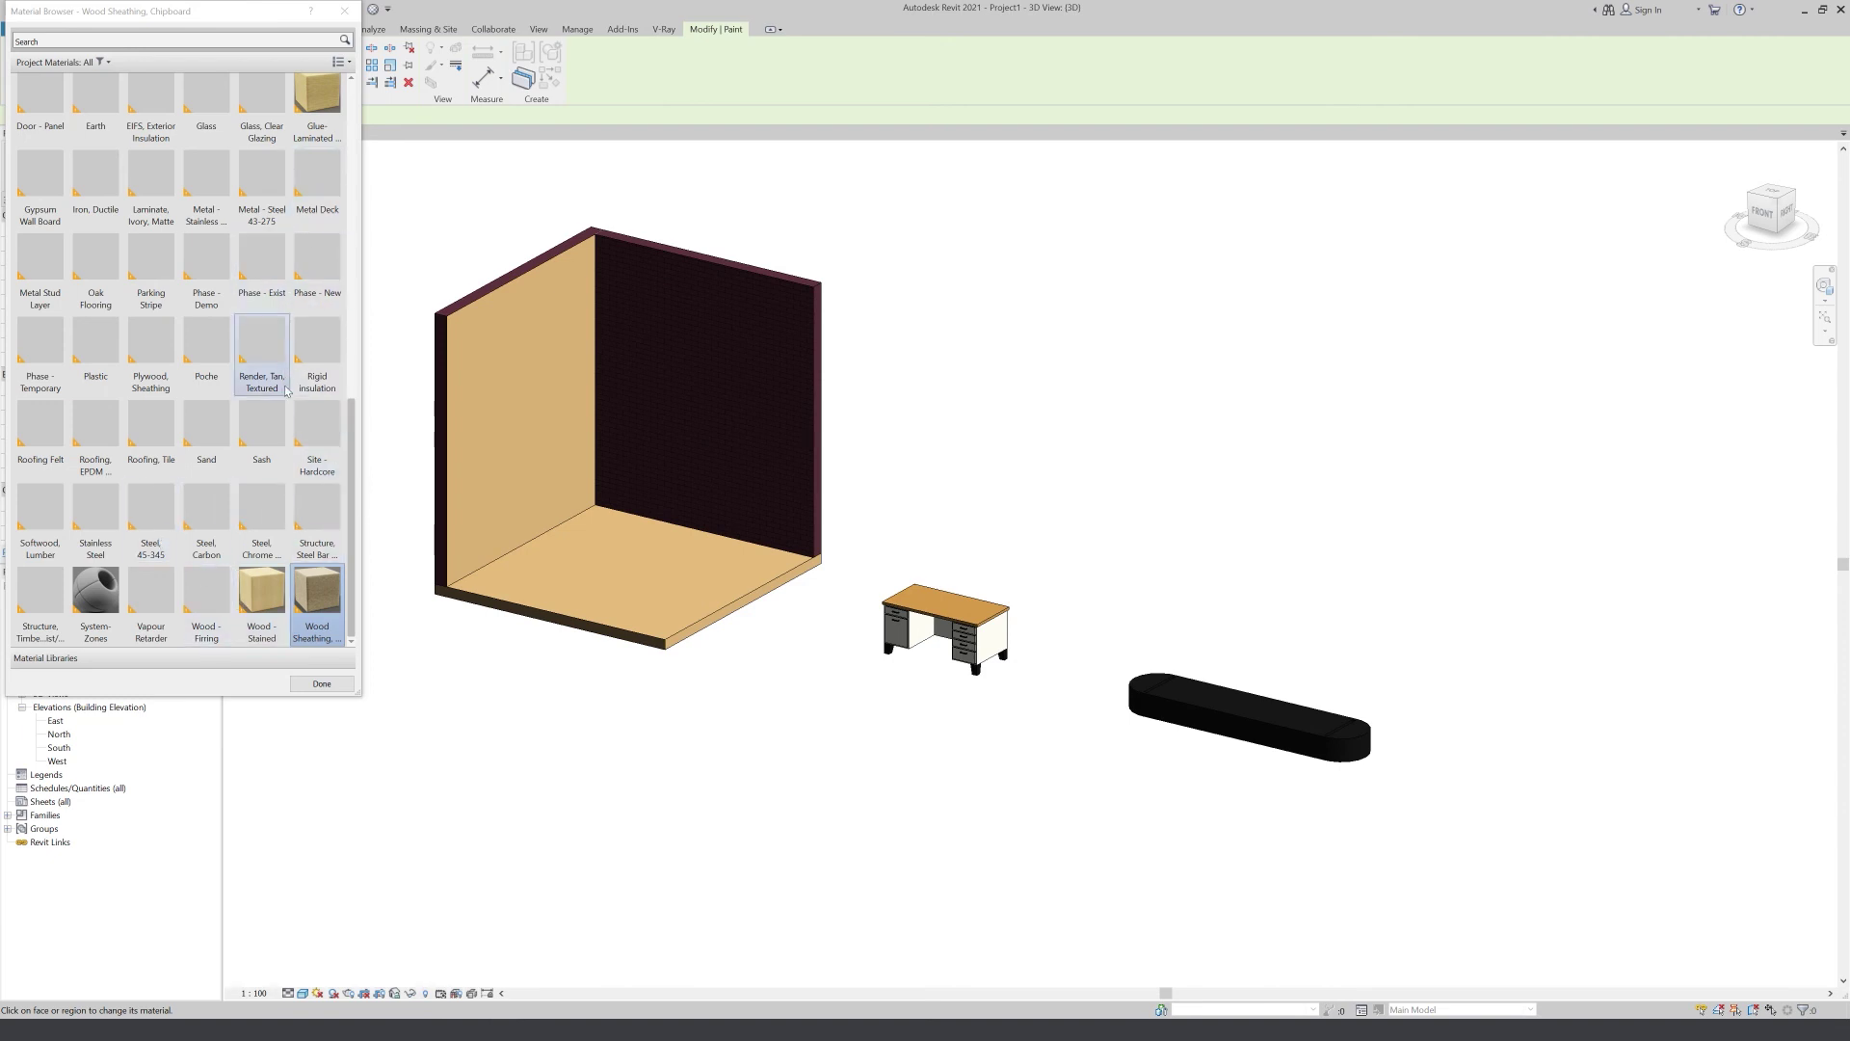
pyautogui.scroll(10, 286, 390)
pyautogui.click(318, 447)
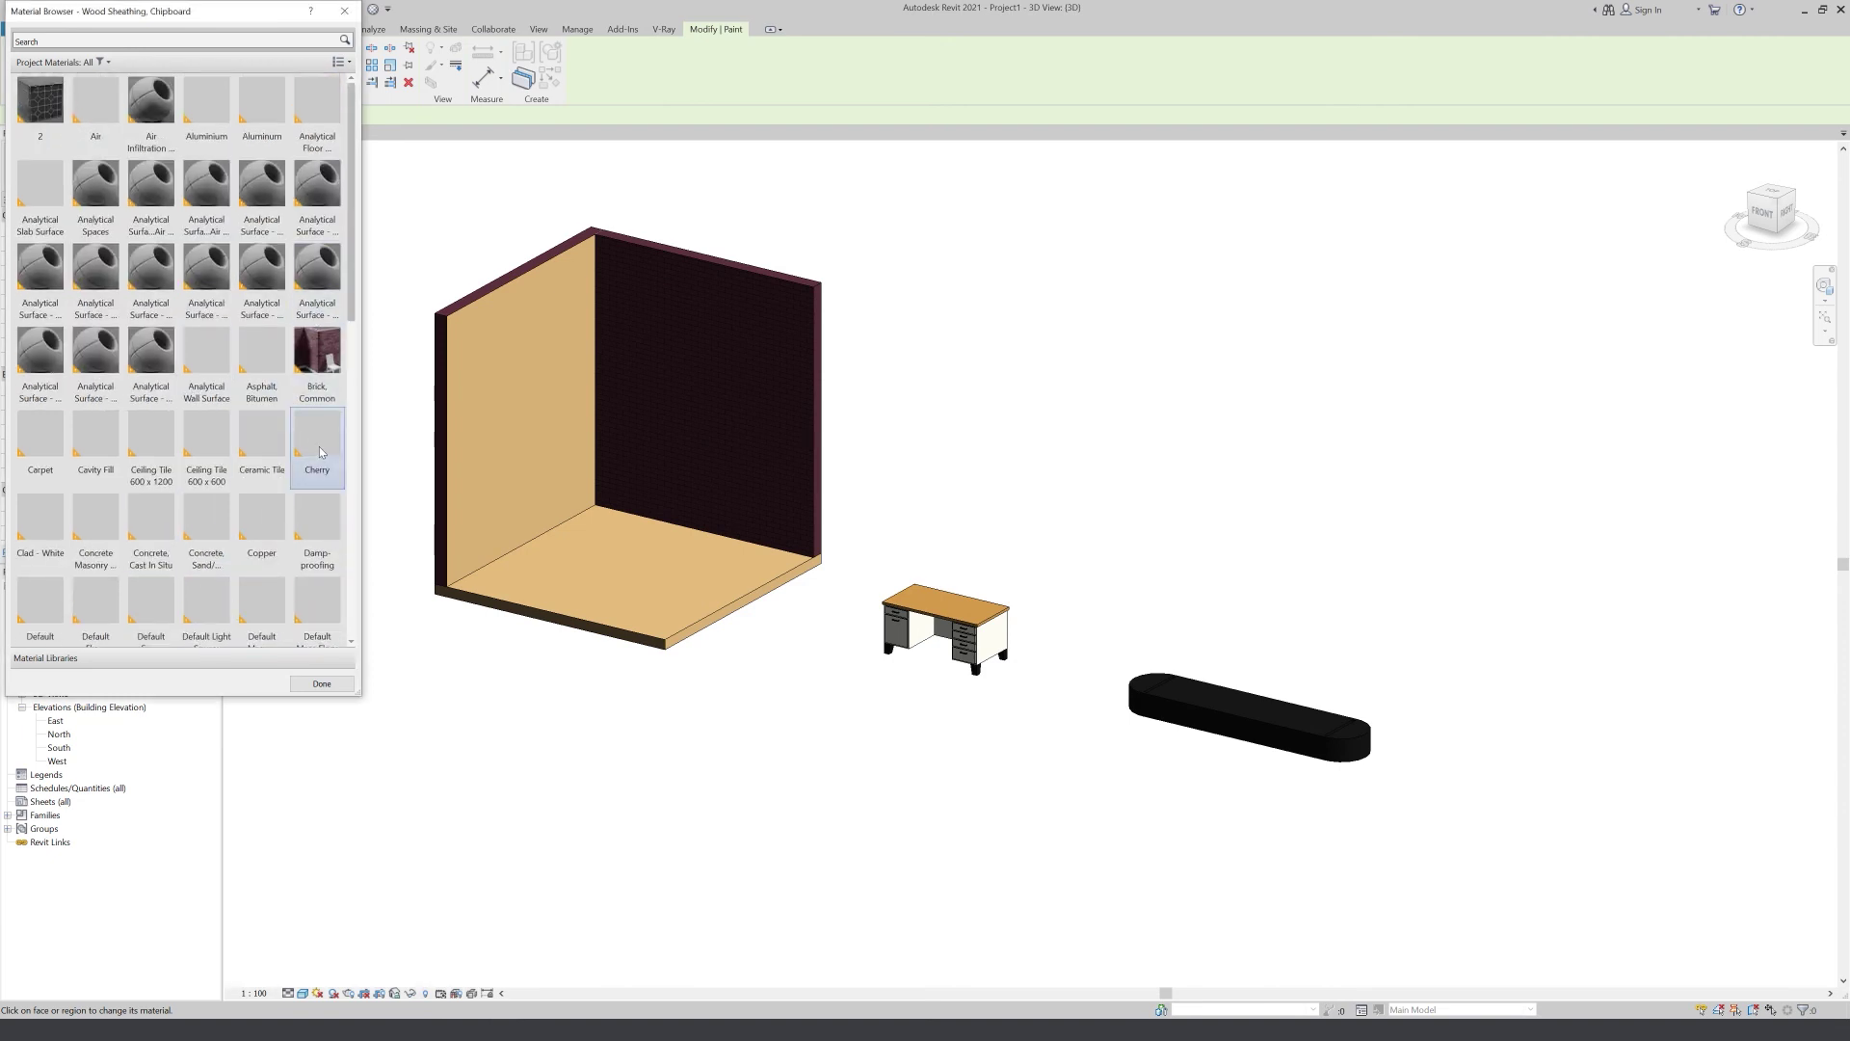
pyautogui.click(470, 342)
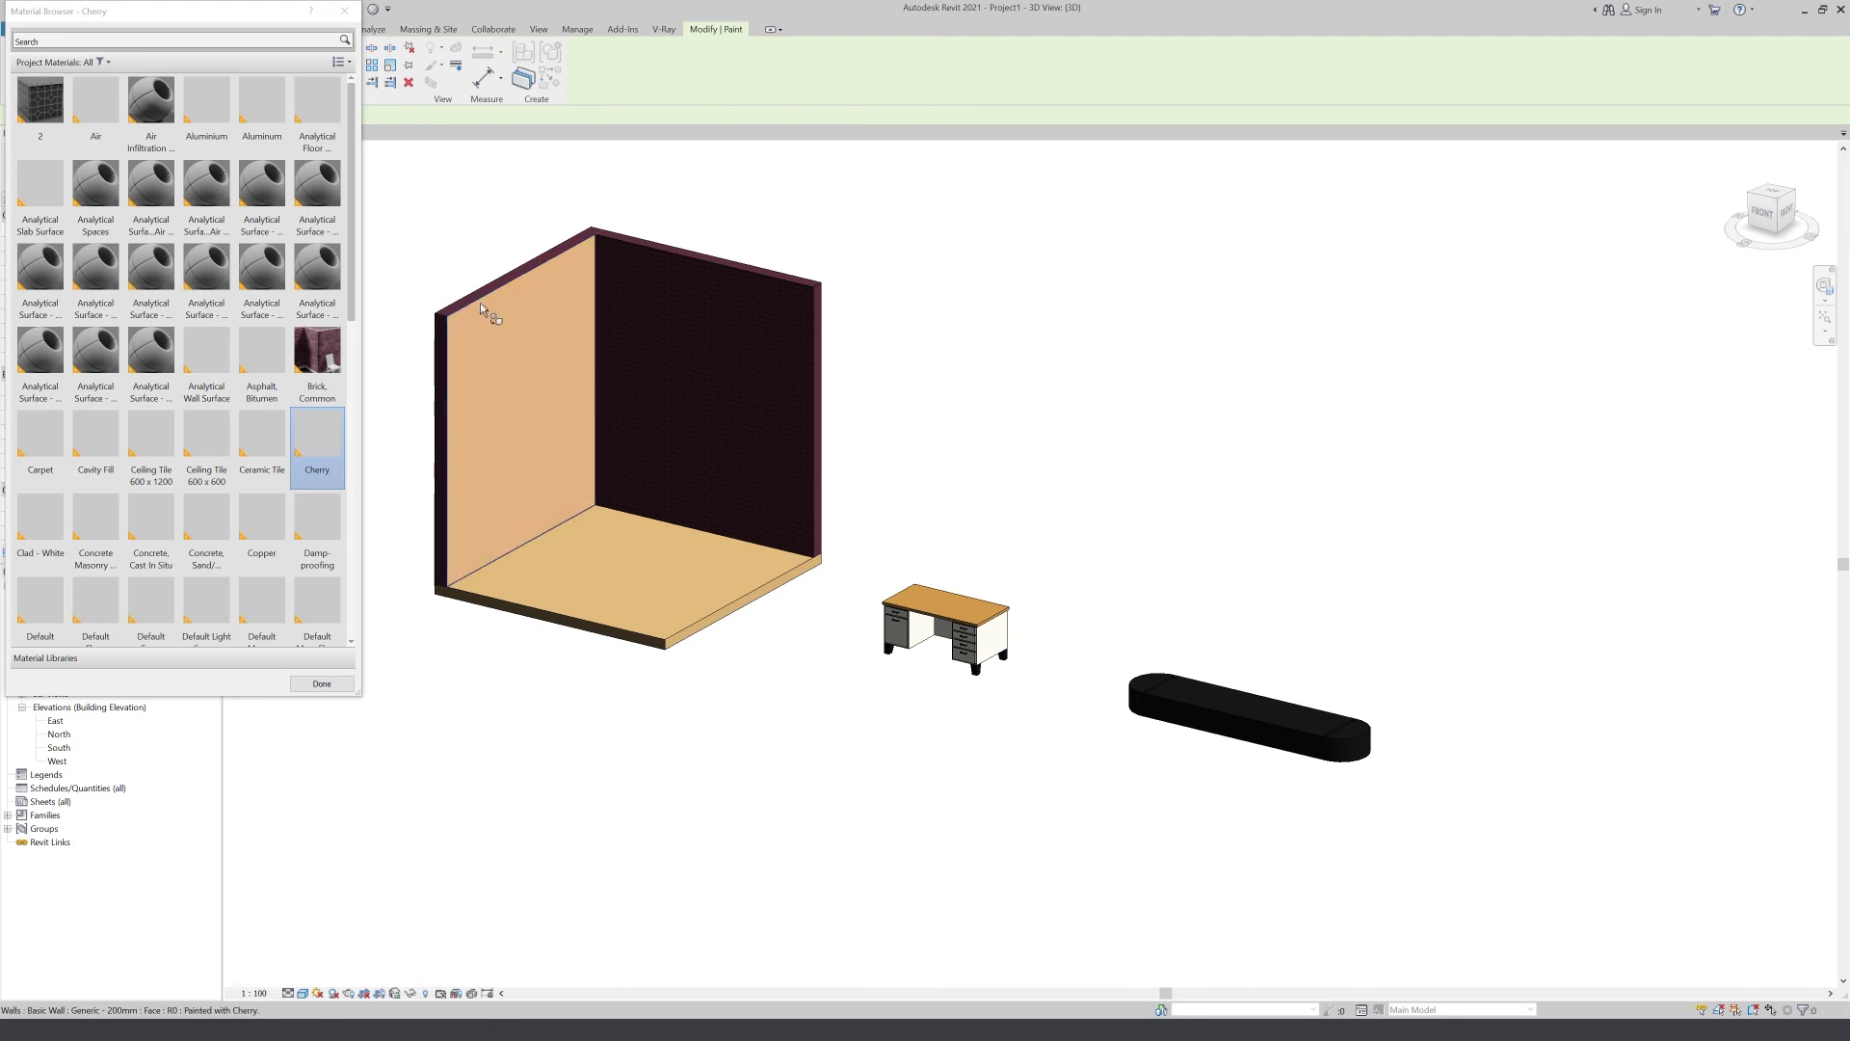
pyautogui.click(665, 462)
# Paint both walls Damp-proofing, then repaint them Brick, Common
pyautogui.click(317, 530)
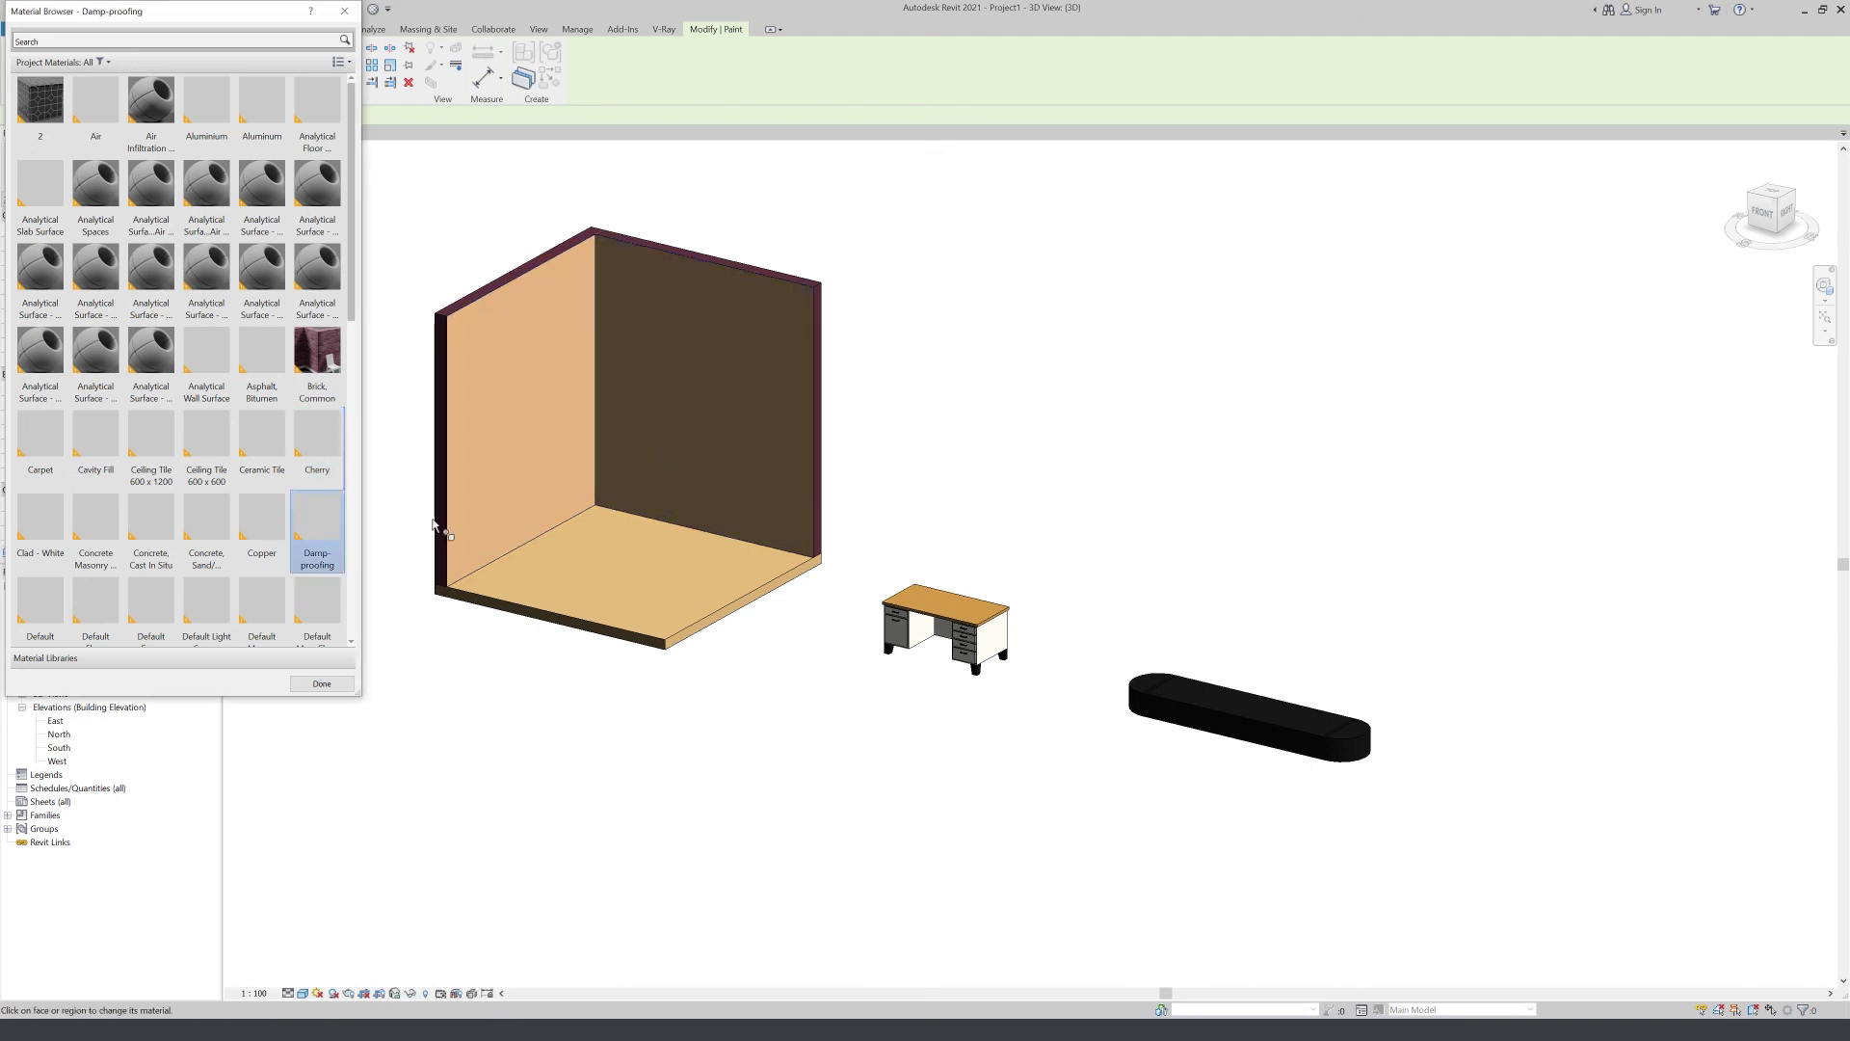
pyautogui.click(511, 535)
pyautogui.click(731, 496)
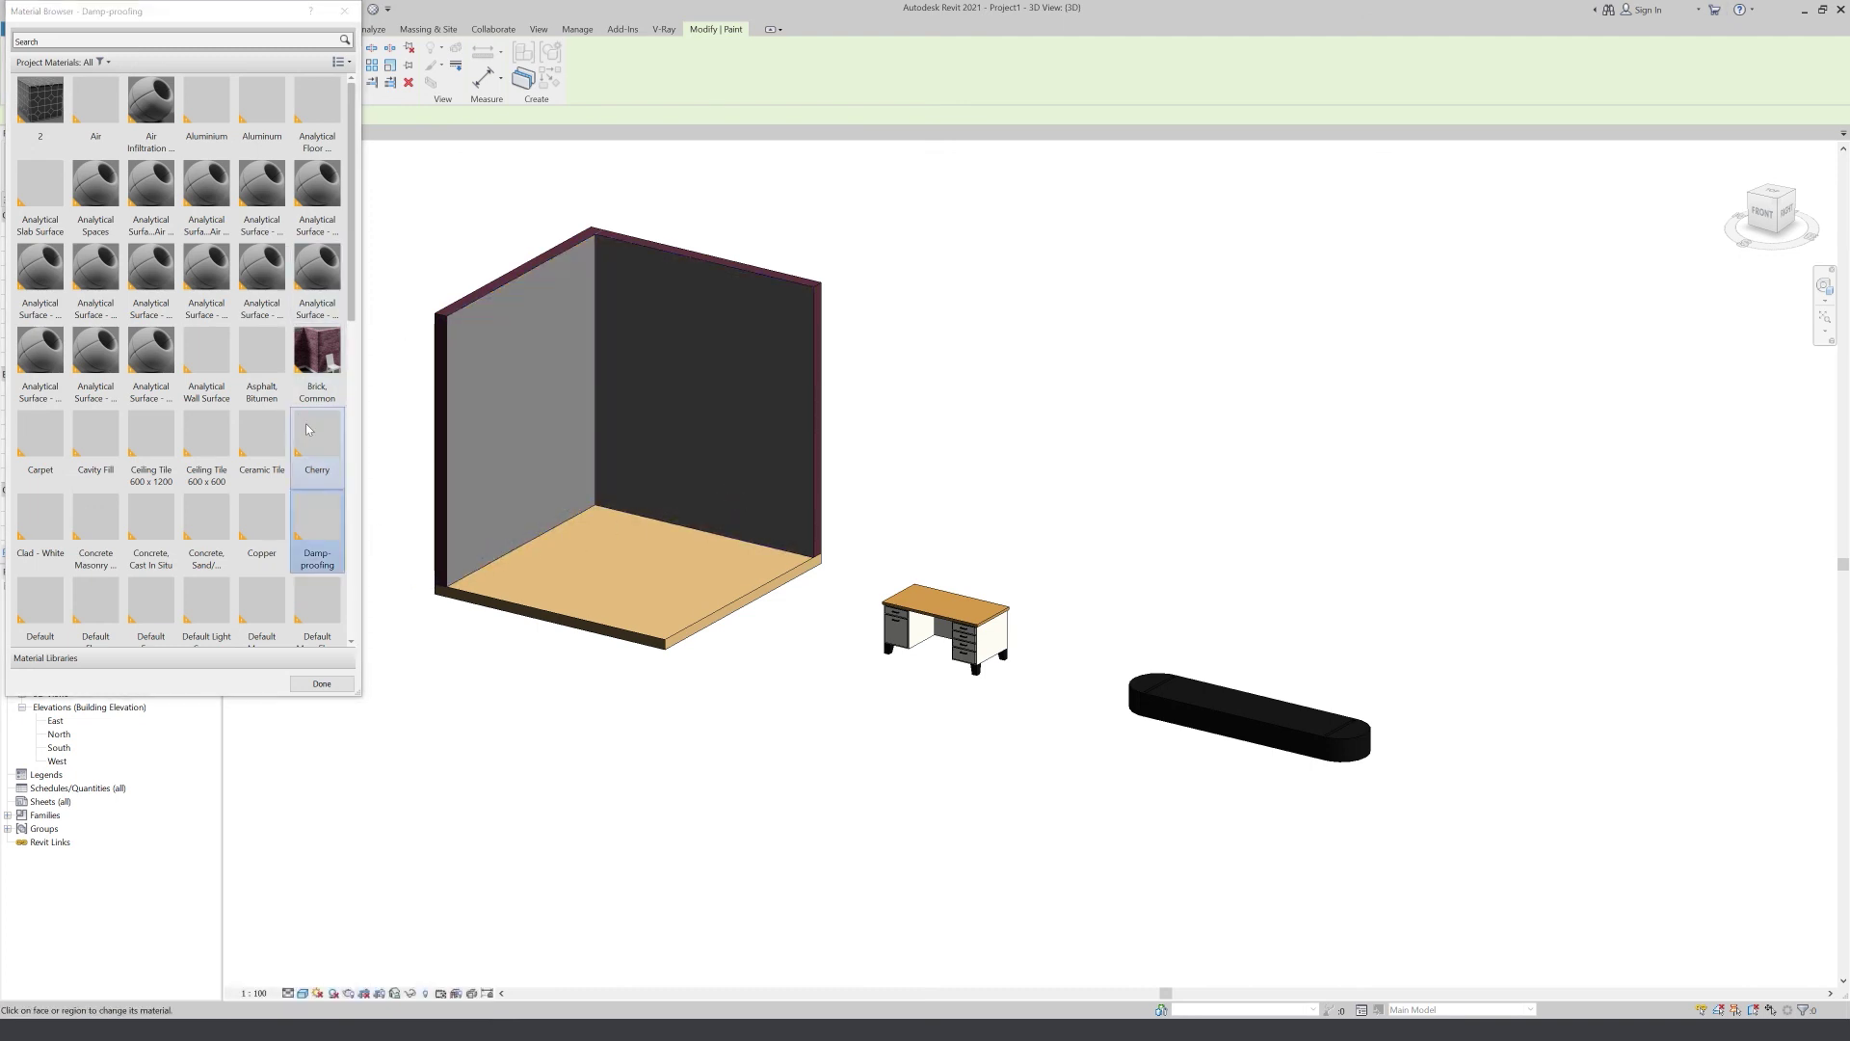
pyautogui.click(317, 357)
pyautogui.click(484, 372)
pyautogui.click(618, 385)
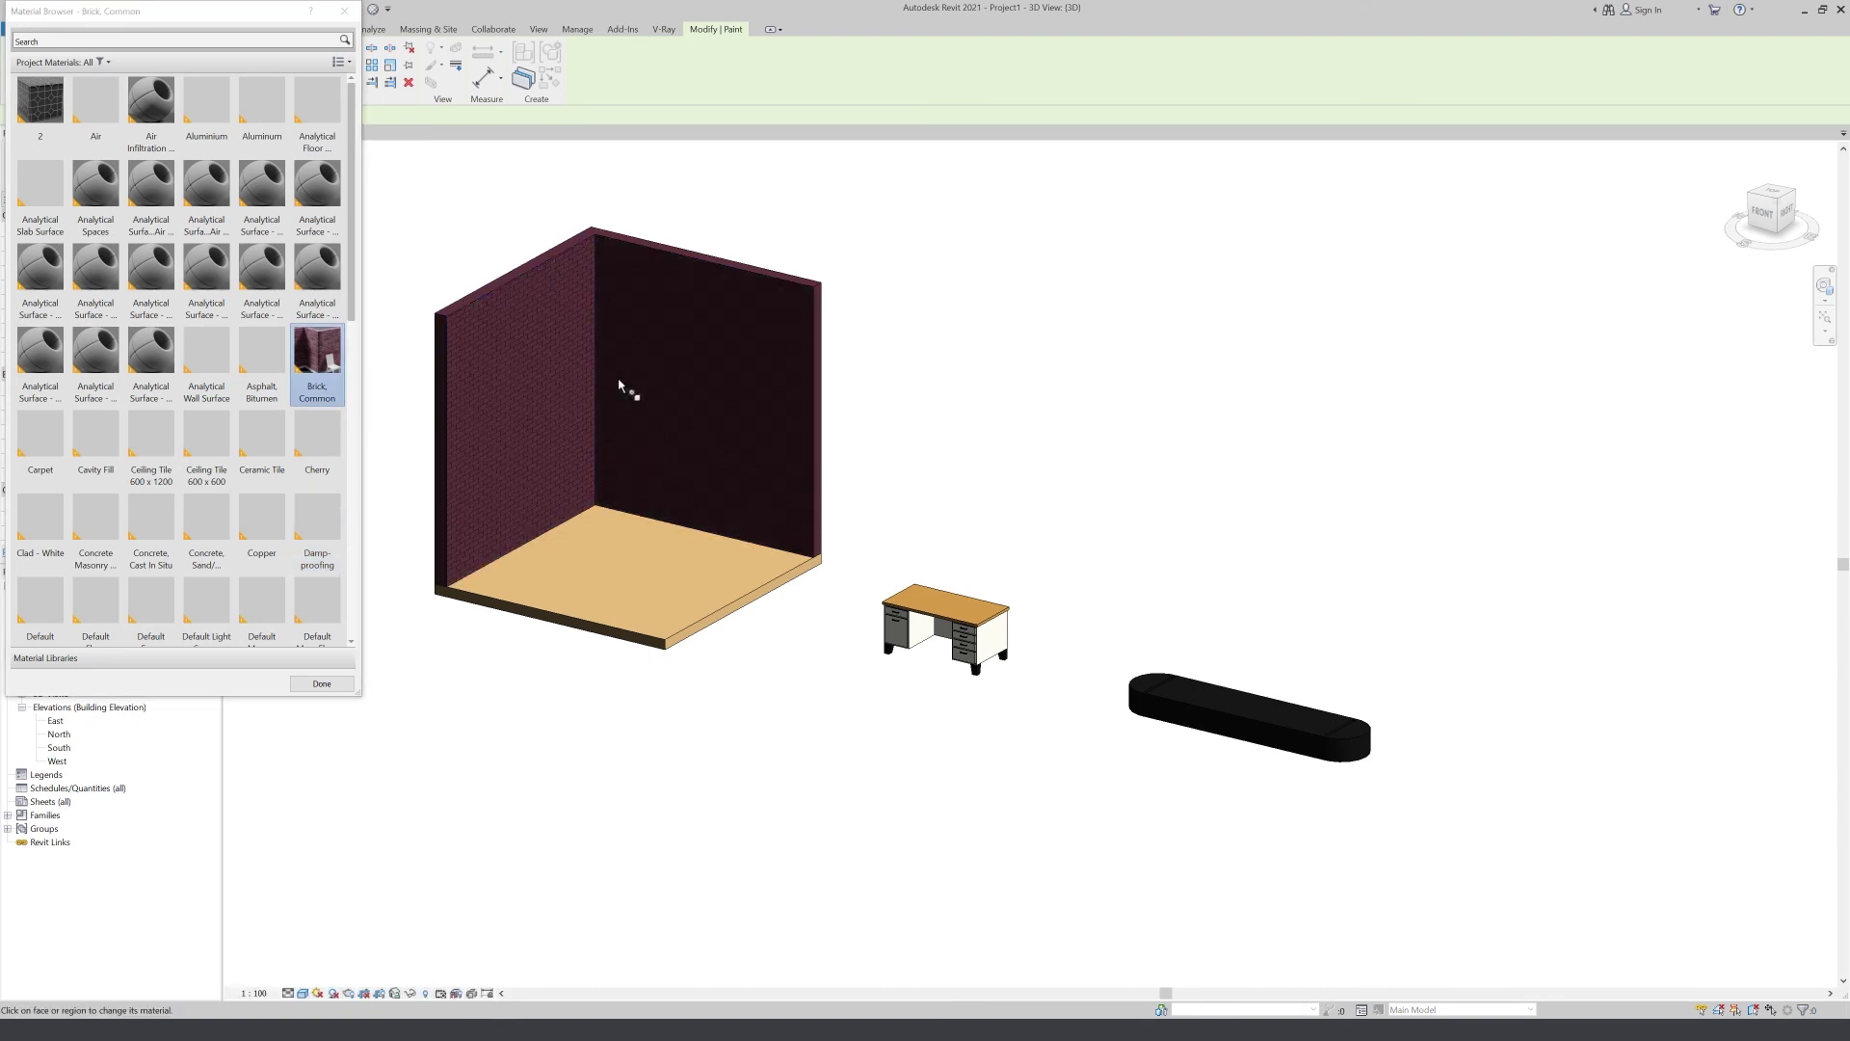
# Paint the left wall's inner face with material 2 and stop painting
pyautogui.click(40, 101)
pyautogui.click(448, 459)
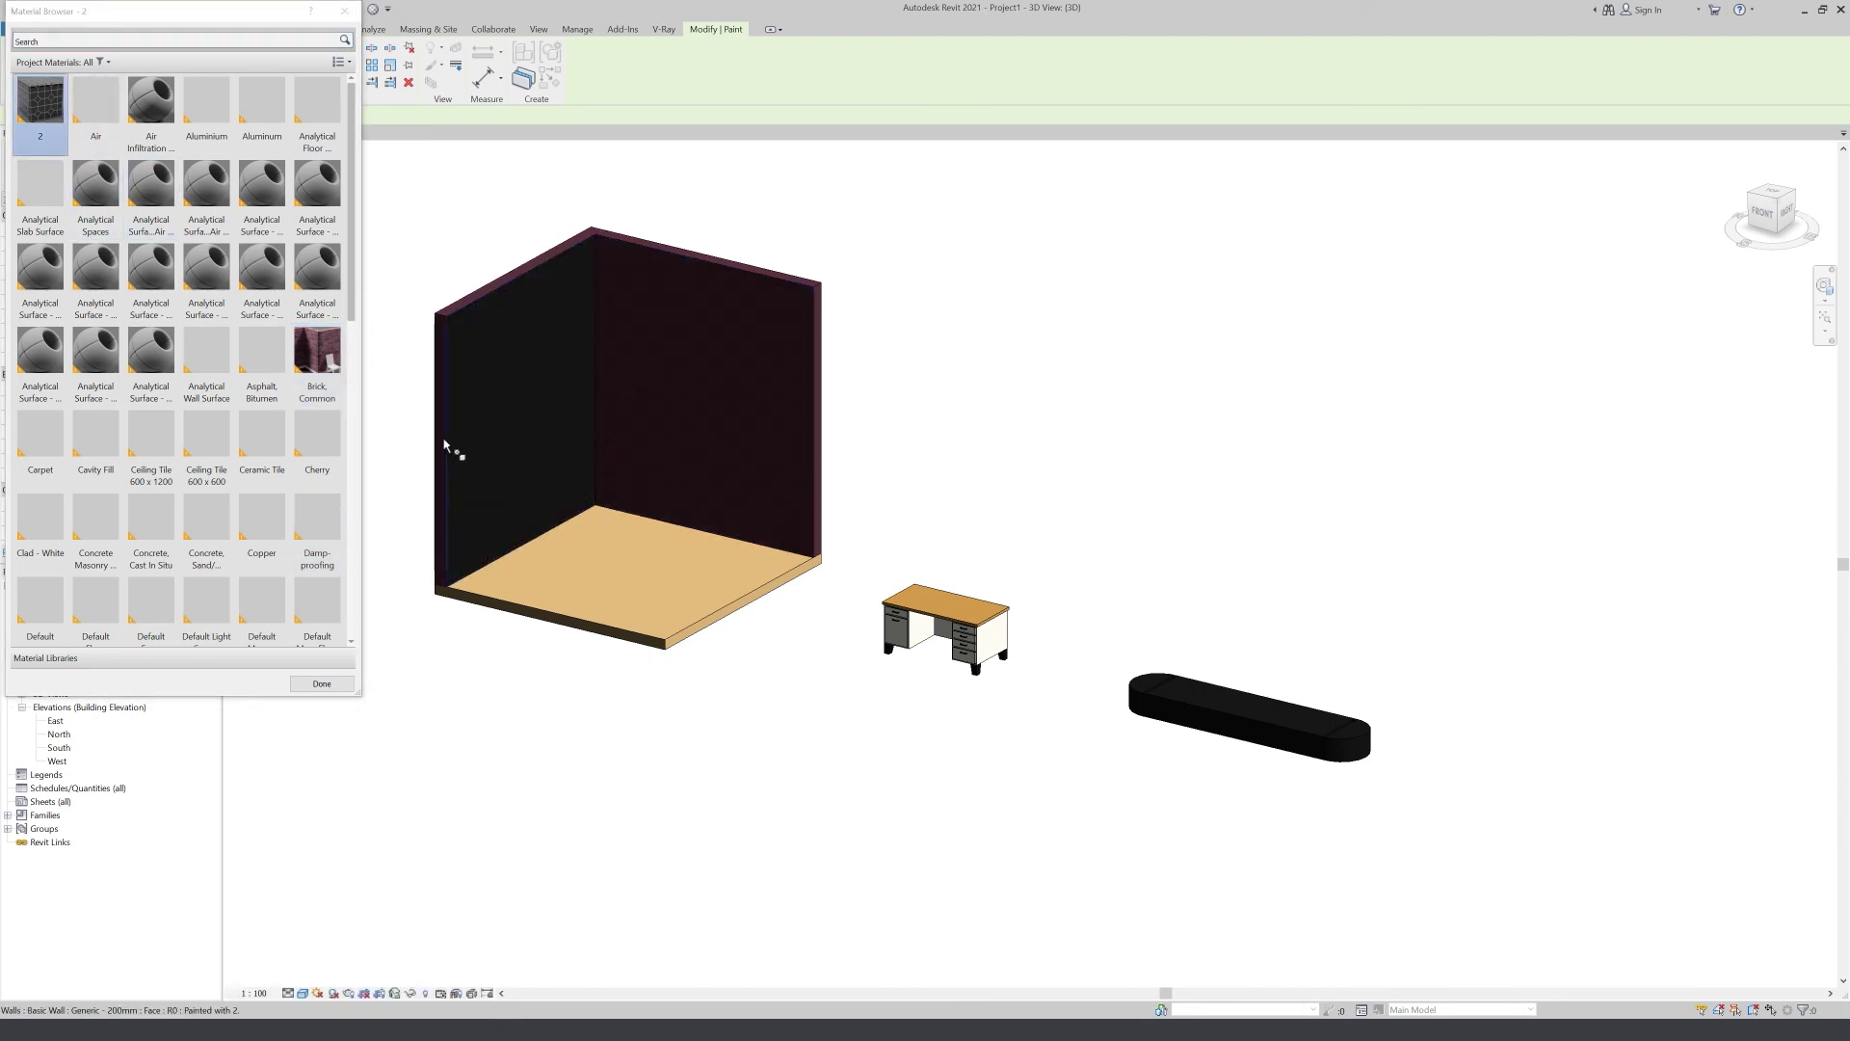
pyautogui.scroll(3, 417, 309)
pyautogui.scroll(2, 467, 412)
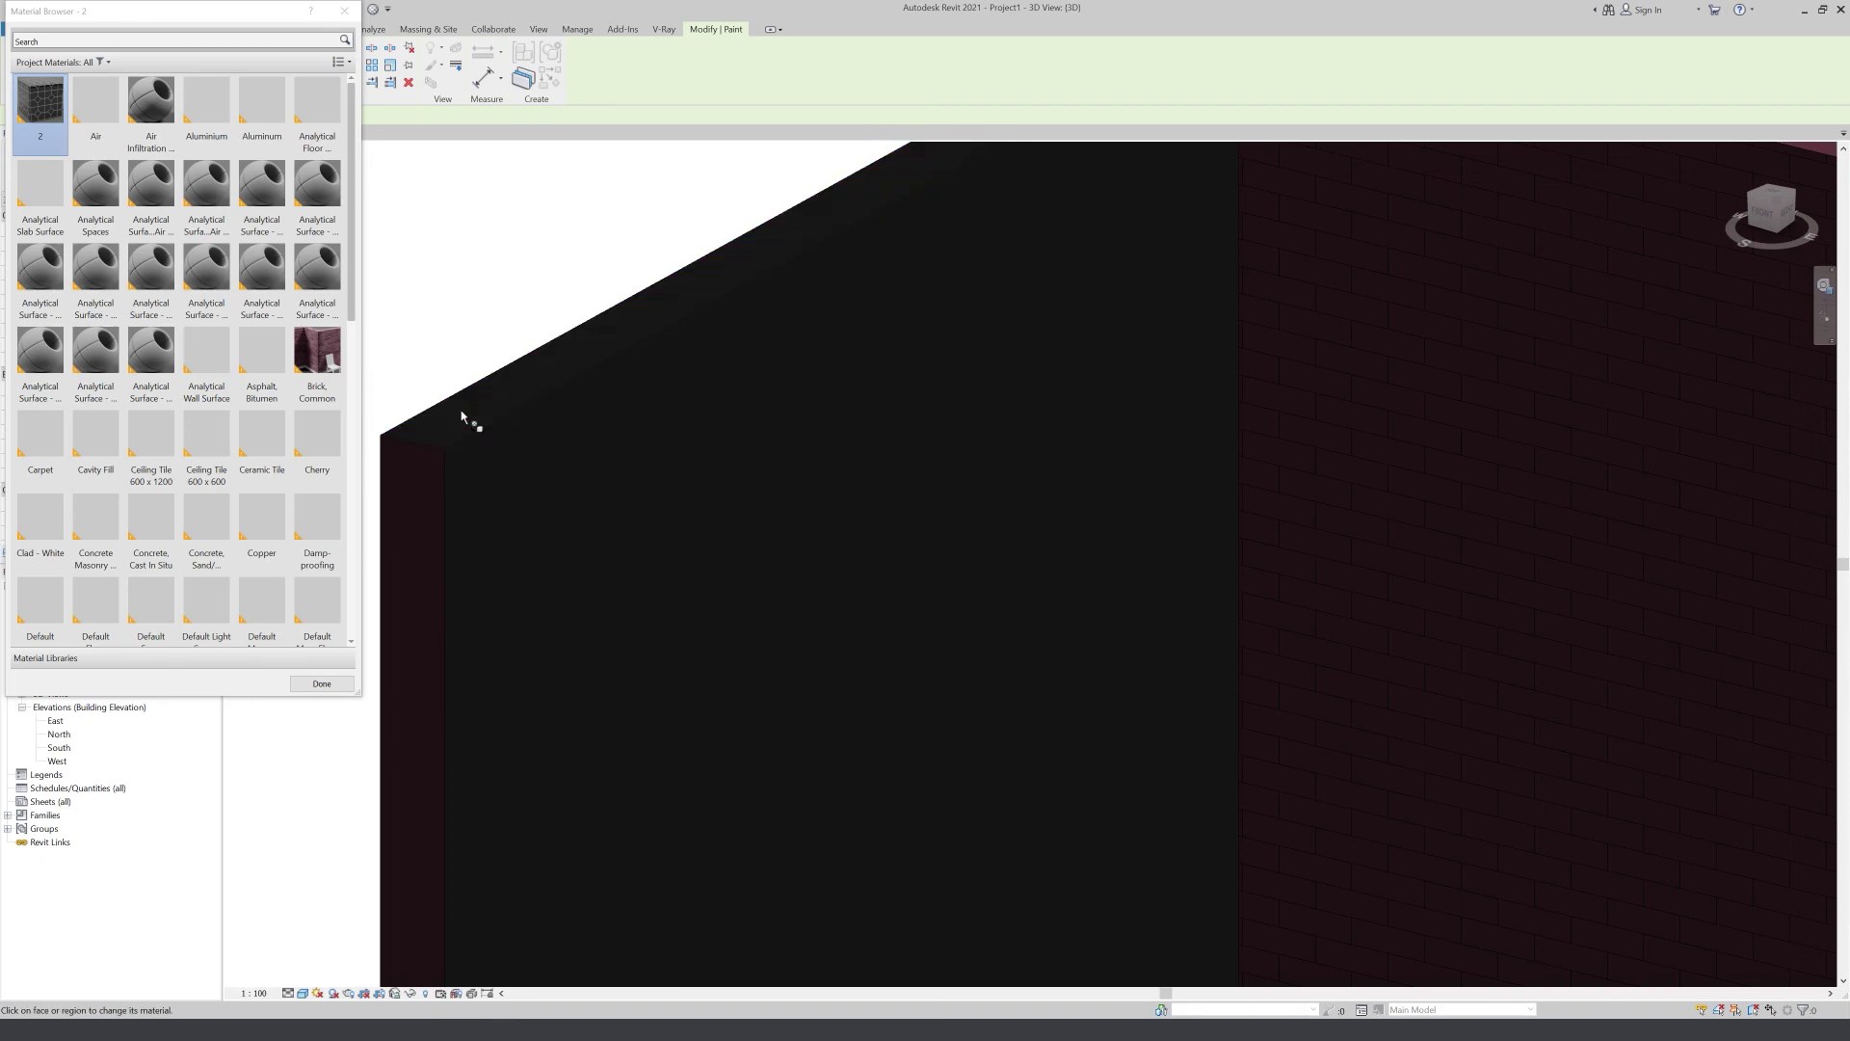
pyautogui.scroll(-2, 446, 430)
pyautogui.scroll(-1, 433, 593)
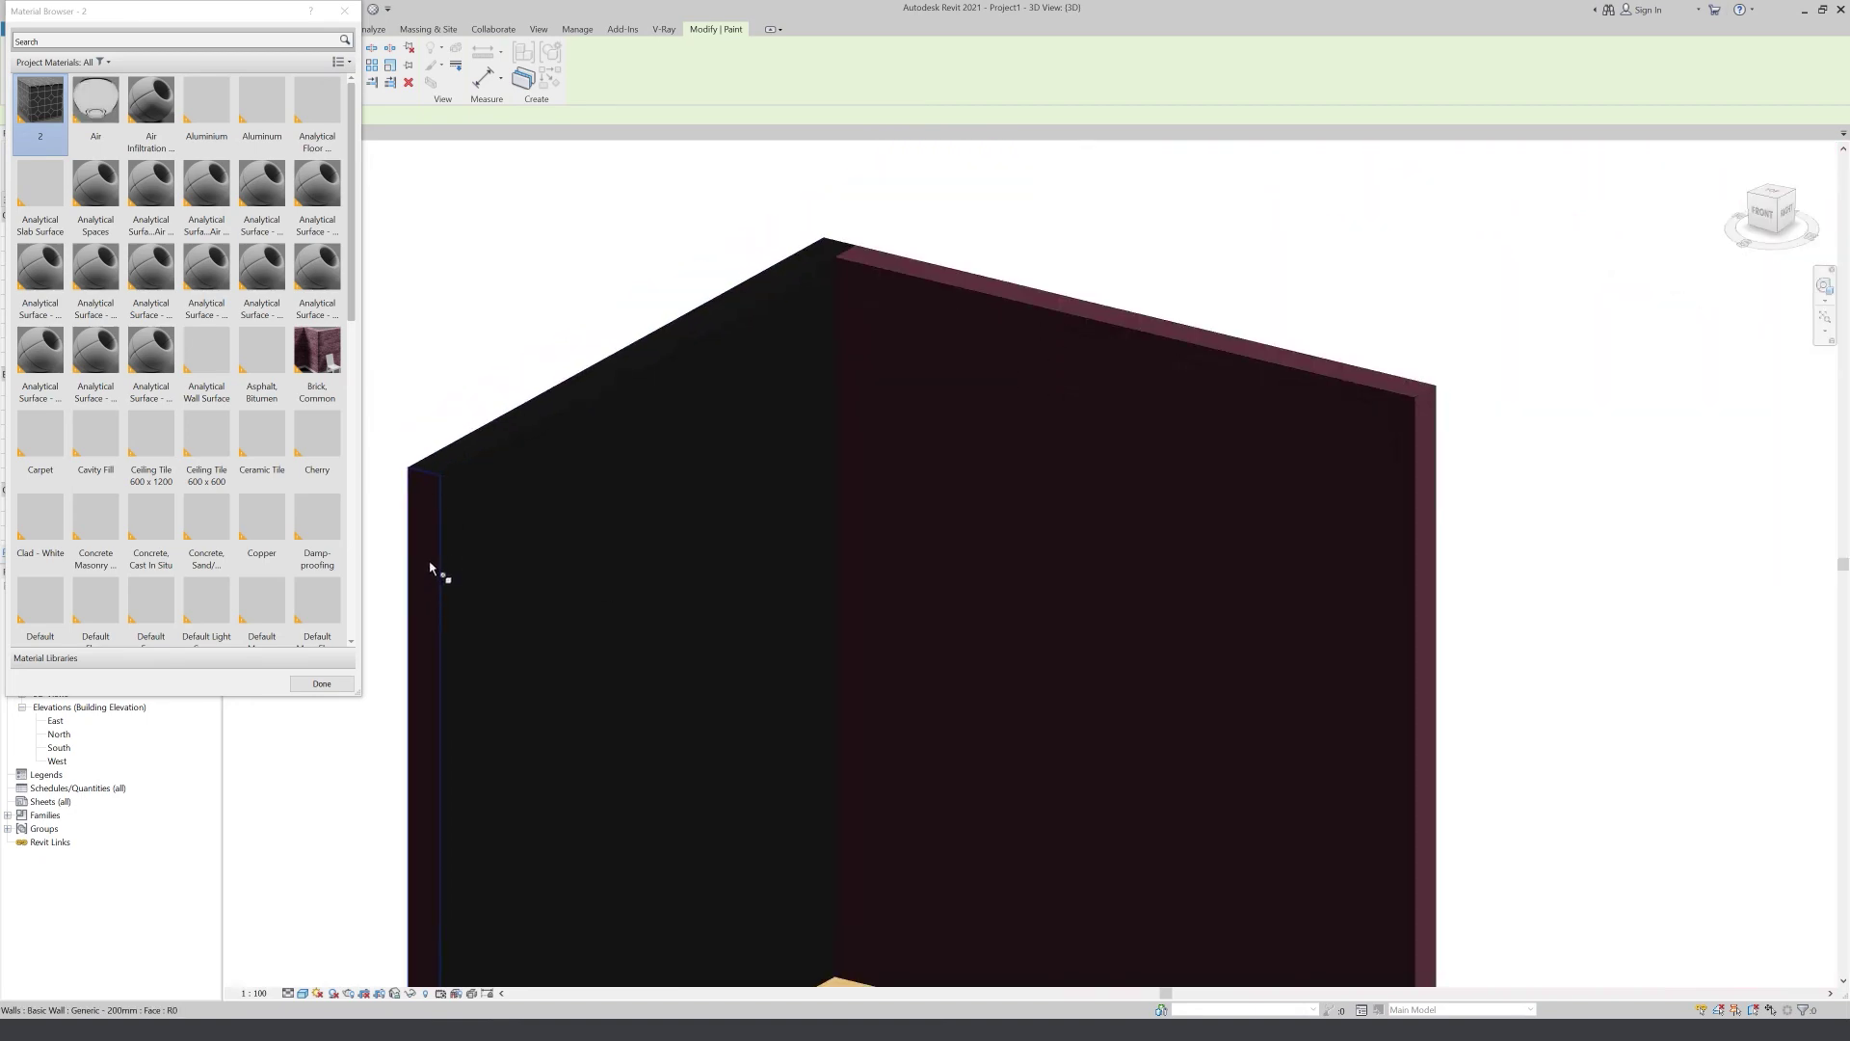
pyautogui.scroll(-2, 482, 482)
pyautogui.scroll(-1, 413, 446)
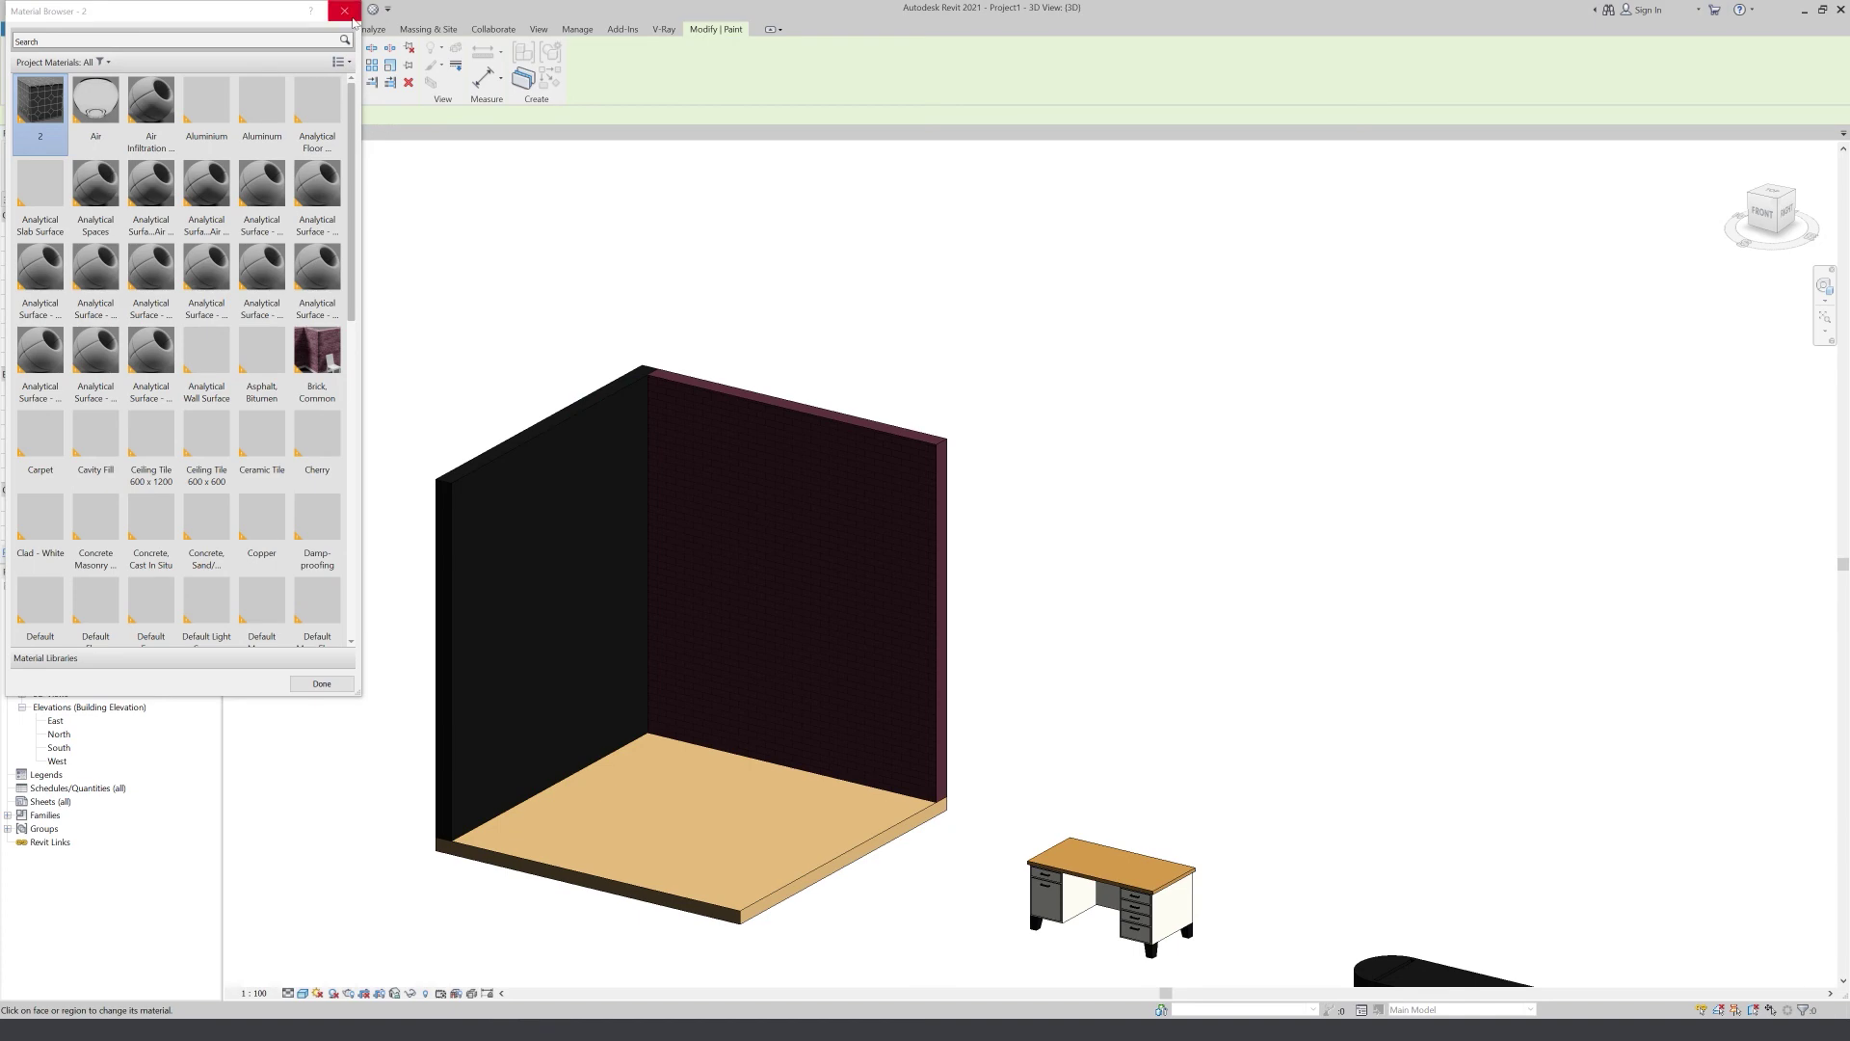
pyautogui.click(344, 10)
# Use Remove Paint on the left wall's face to clear the material 2 finish
pyautogui.click(240, 64)
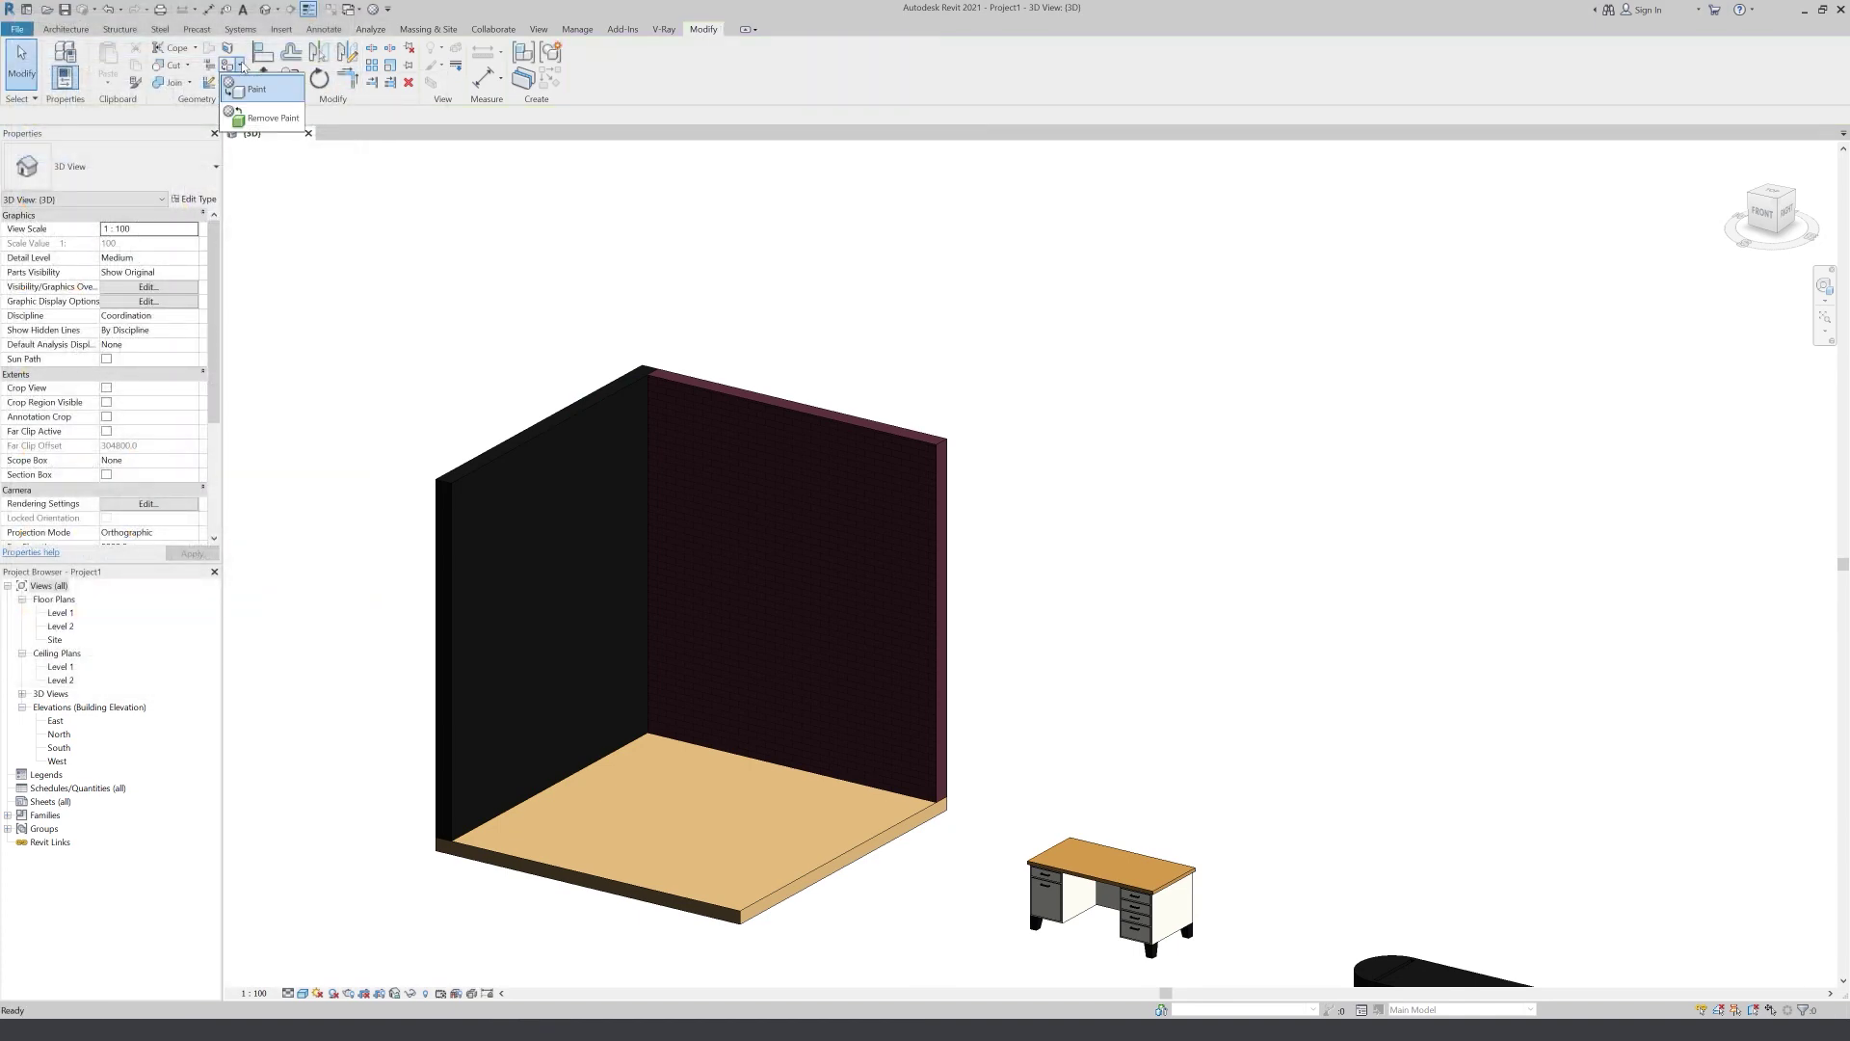
pyautogui.click(256, 89)
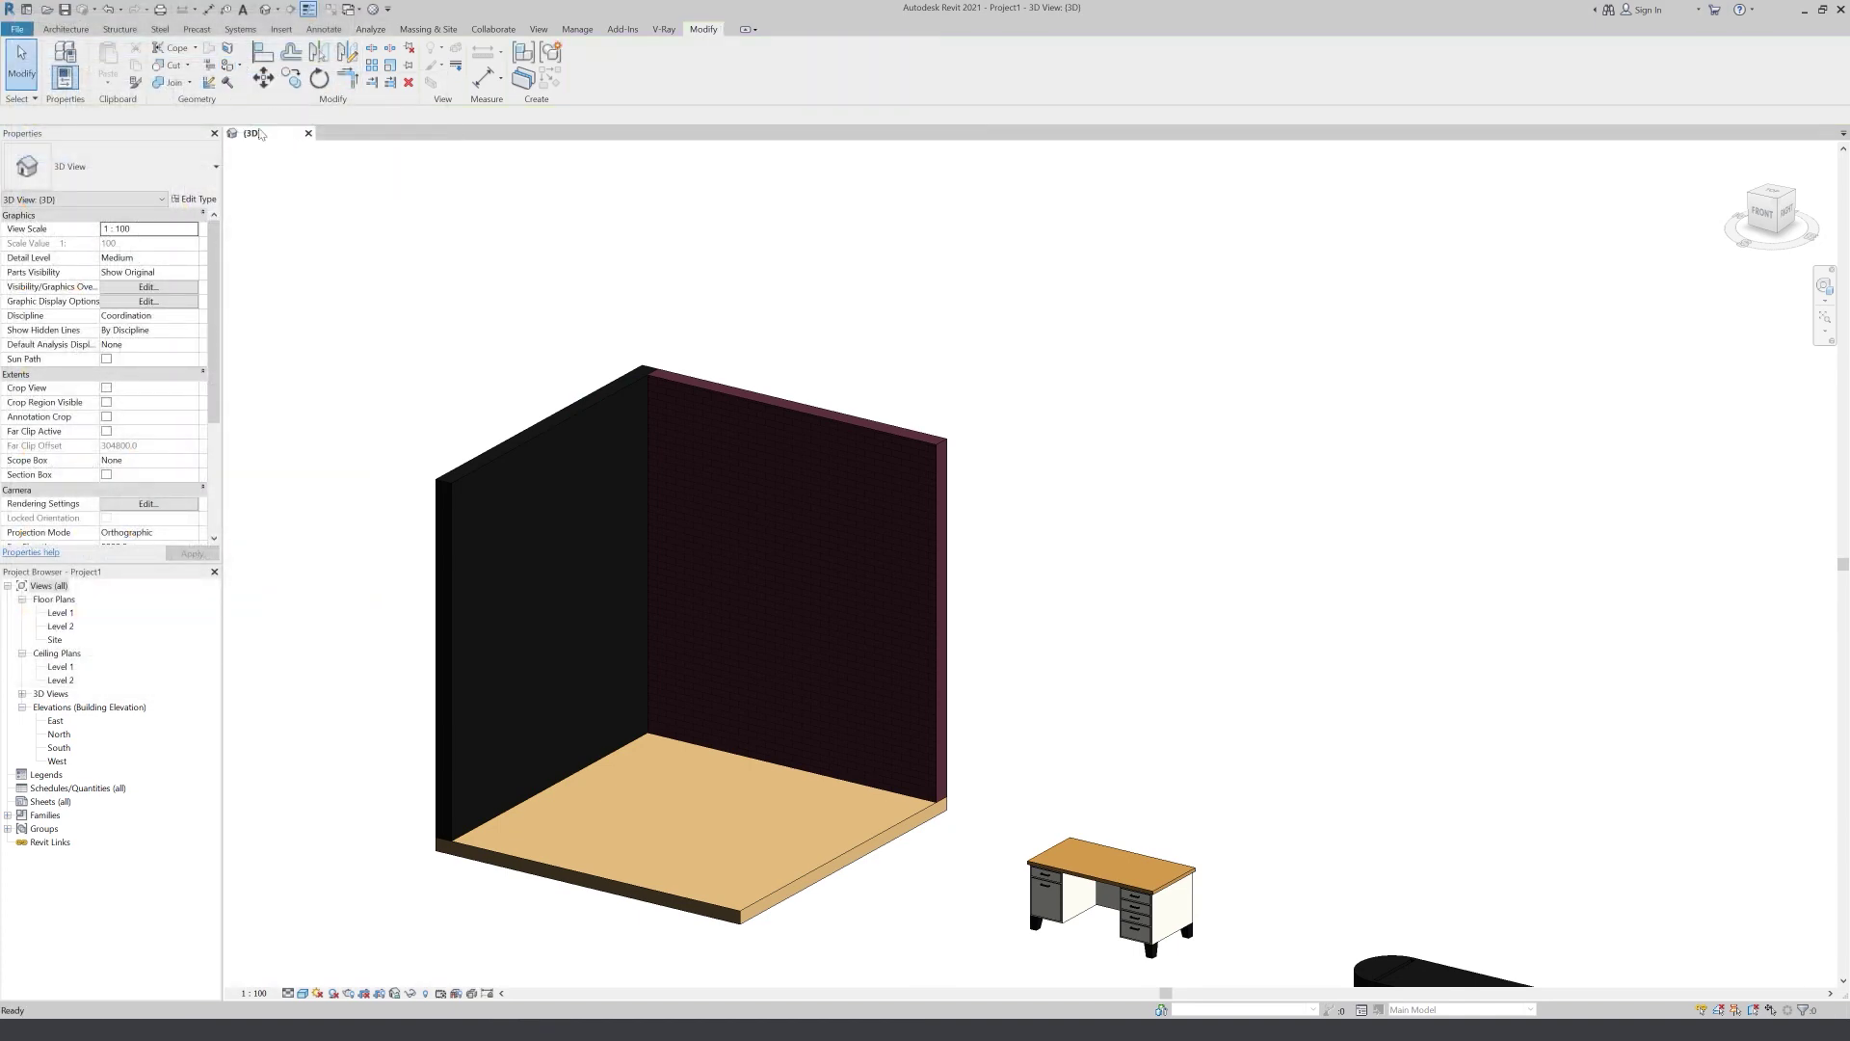
pyautogui.click(457, 498)
pyautogui.click(450, 493)
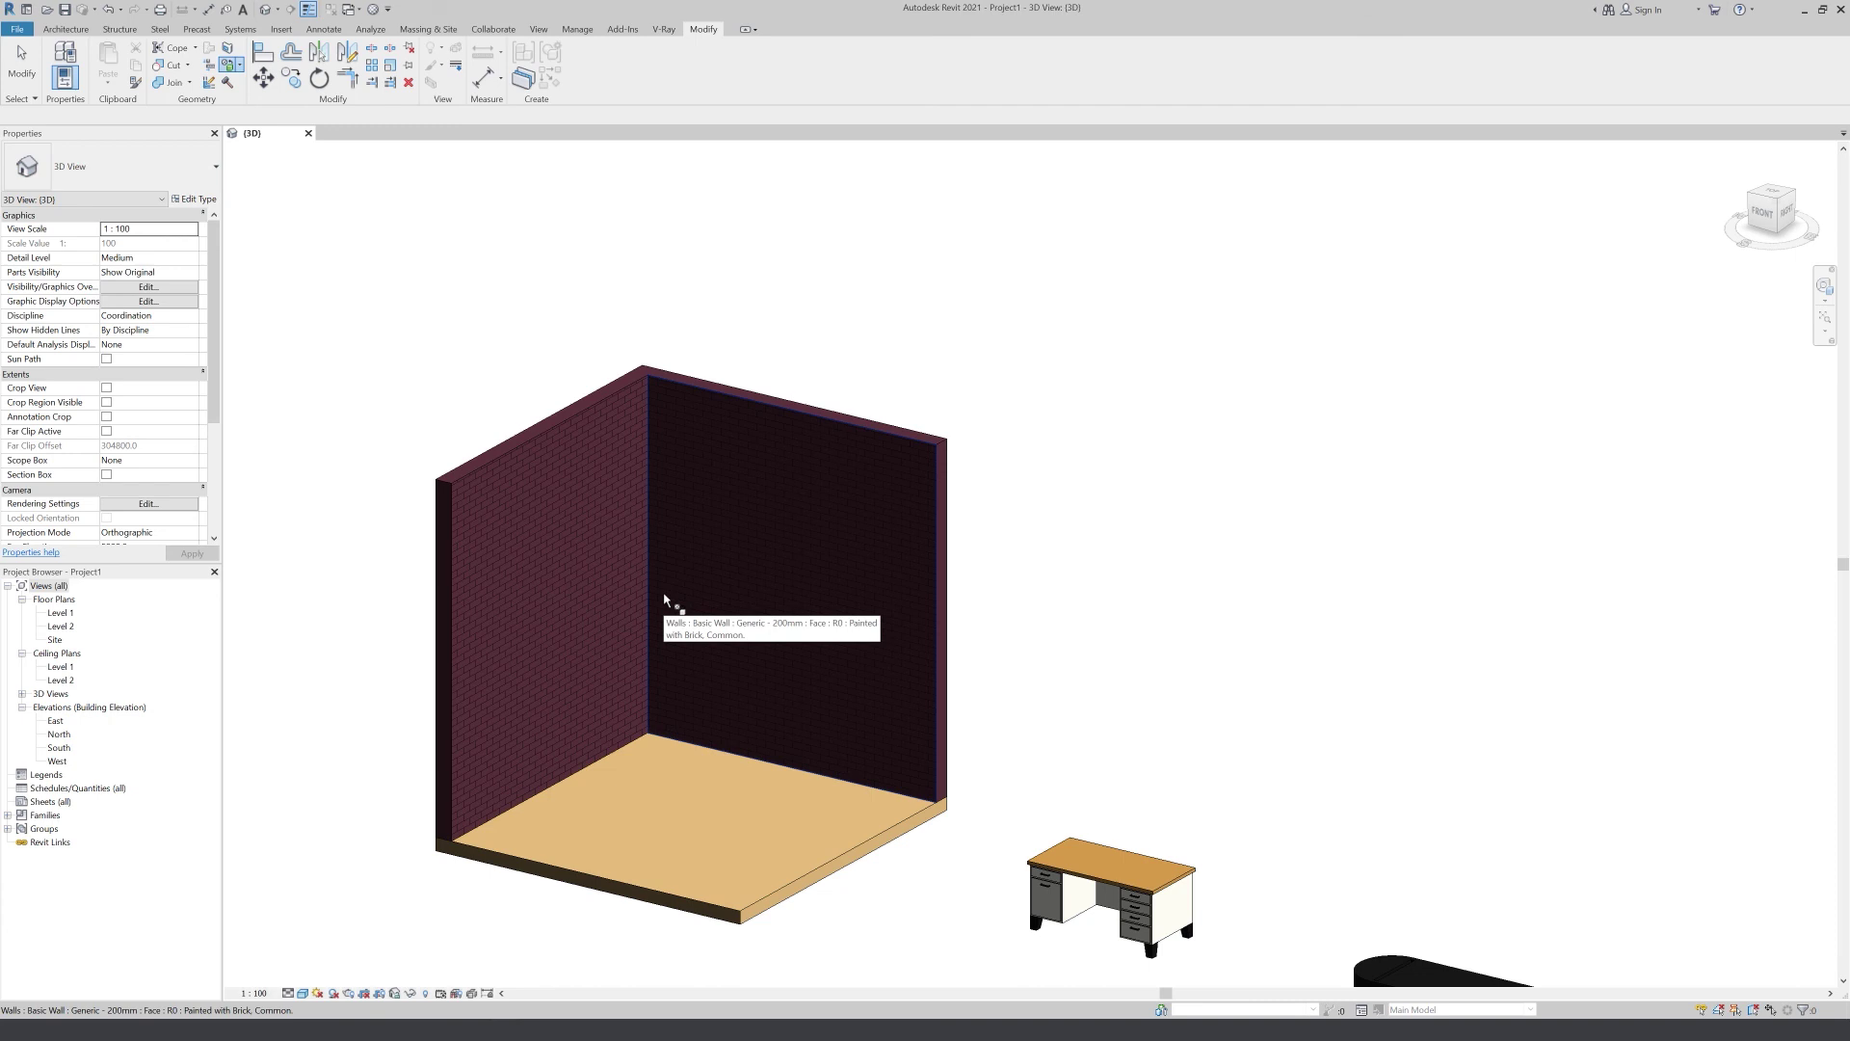
pyautogui.scroll(-2, 616, 532)
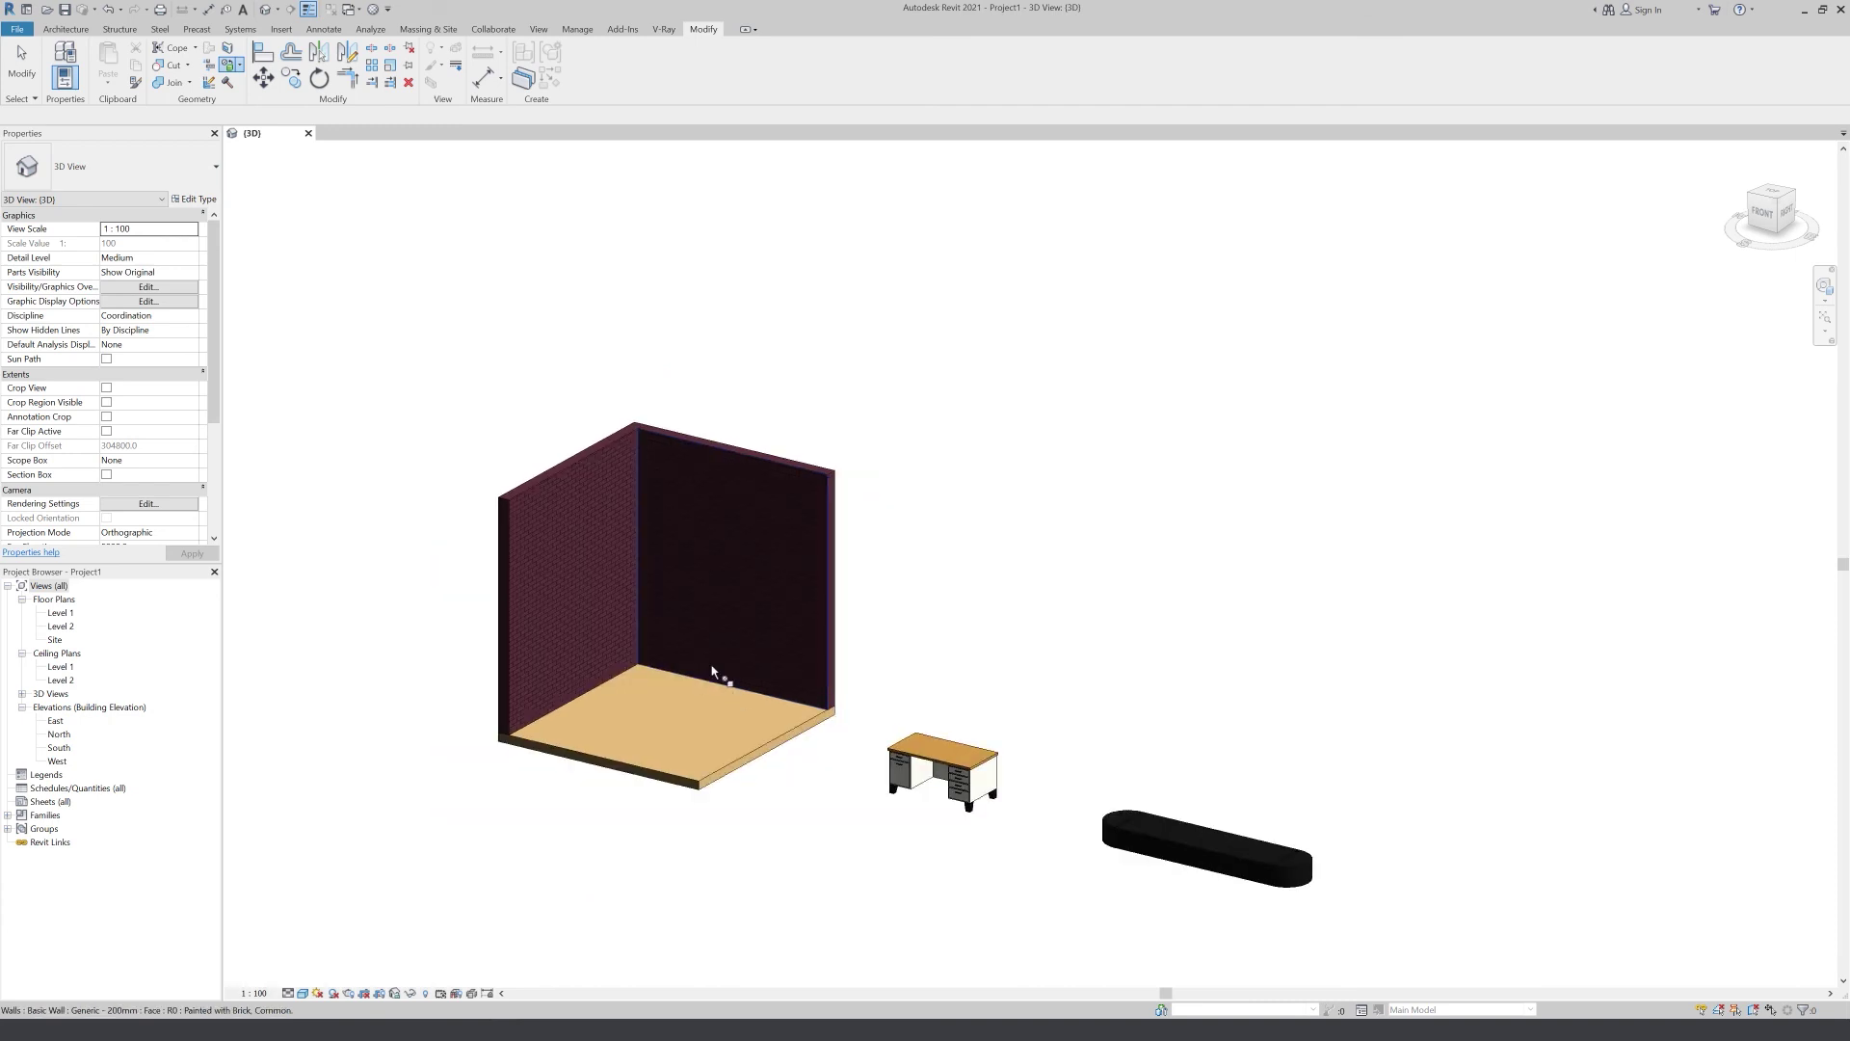
pyautogui.press('Escape')
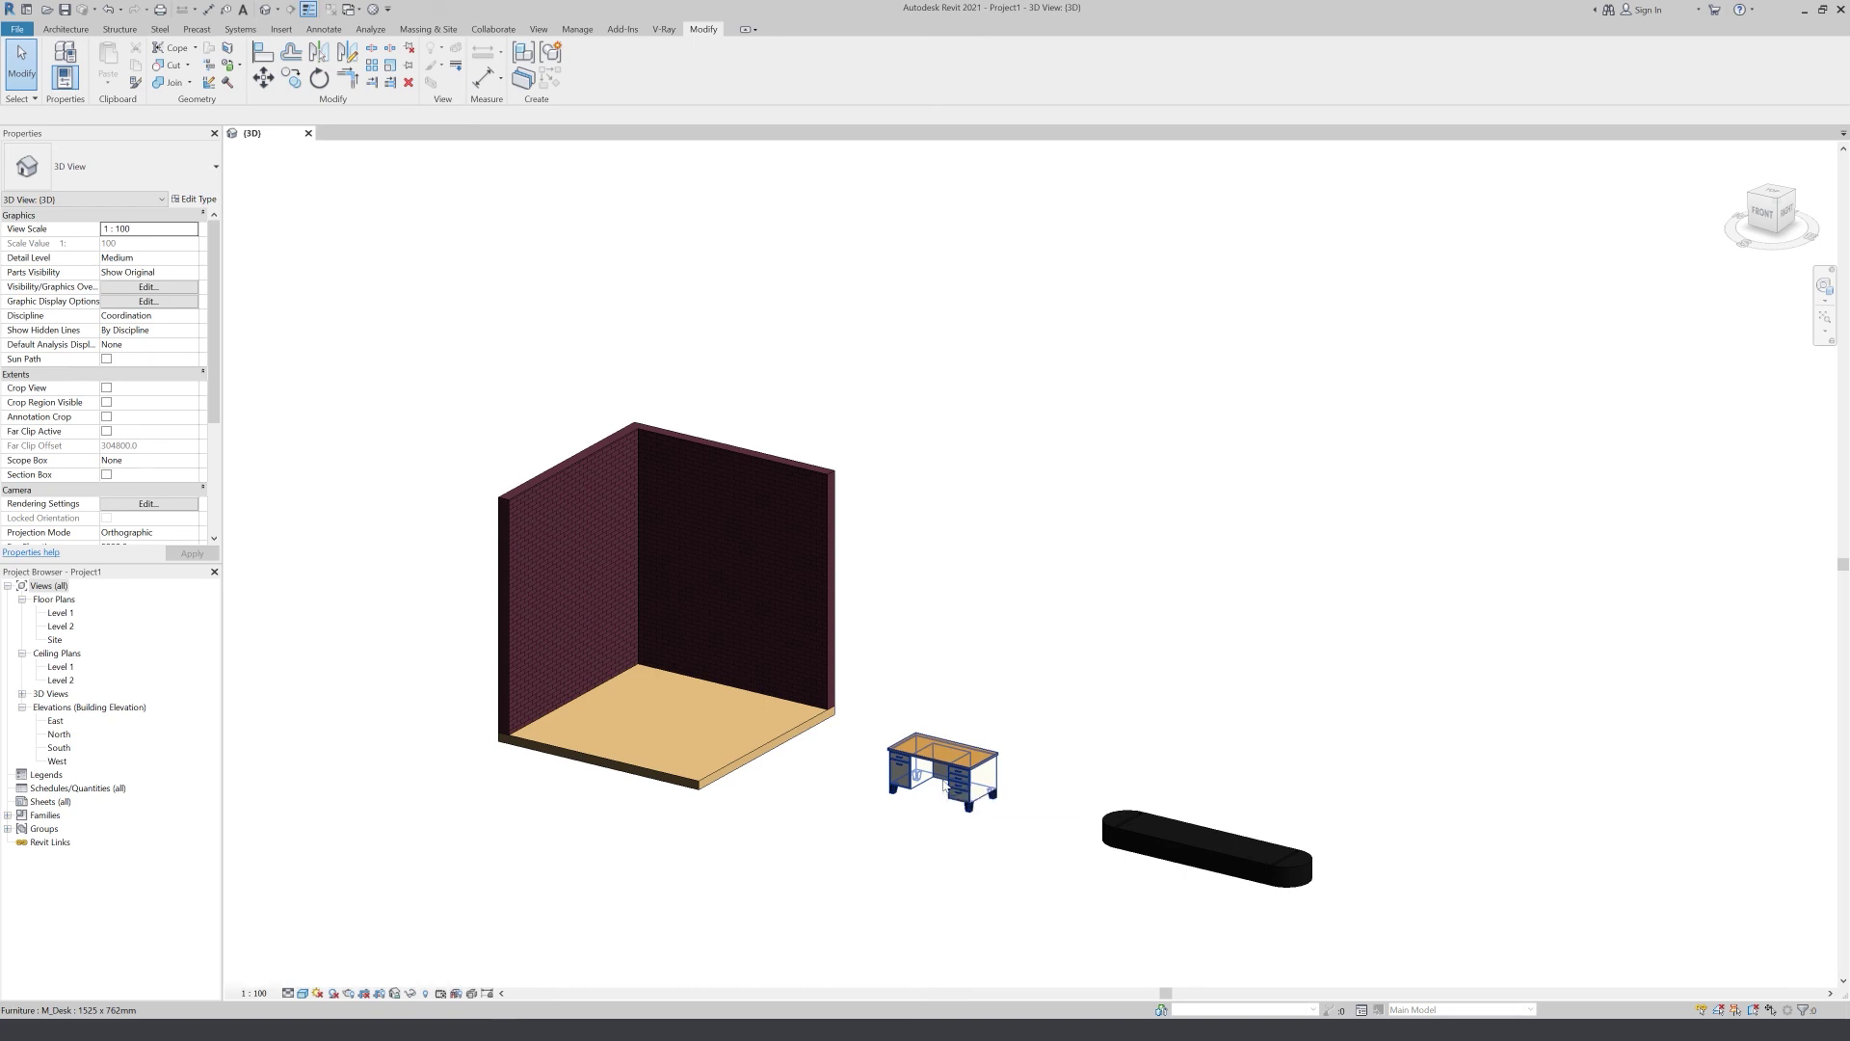
# Open the desk family for editing and view it in Consistent Colors
pyautogui.click(945, 785)
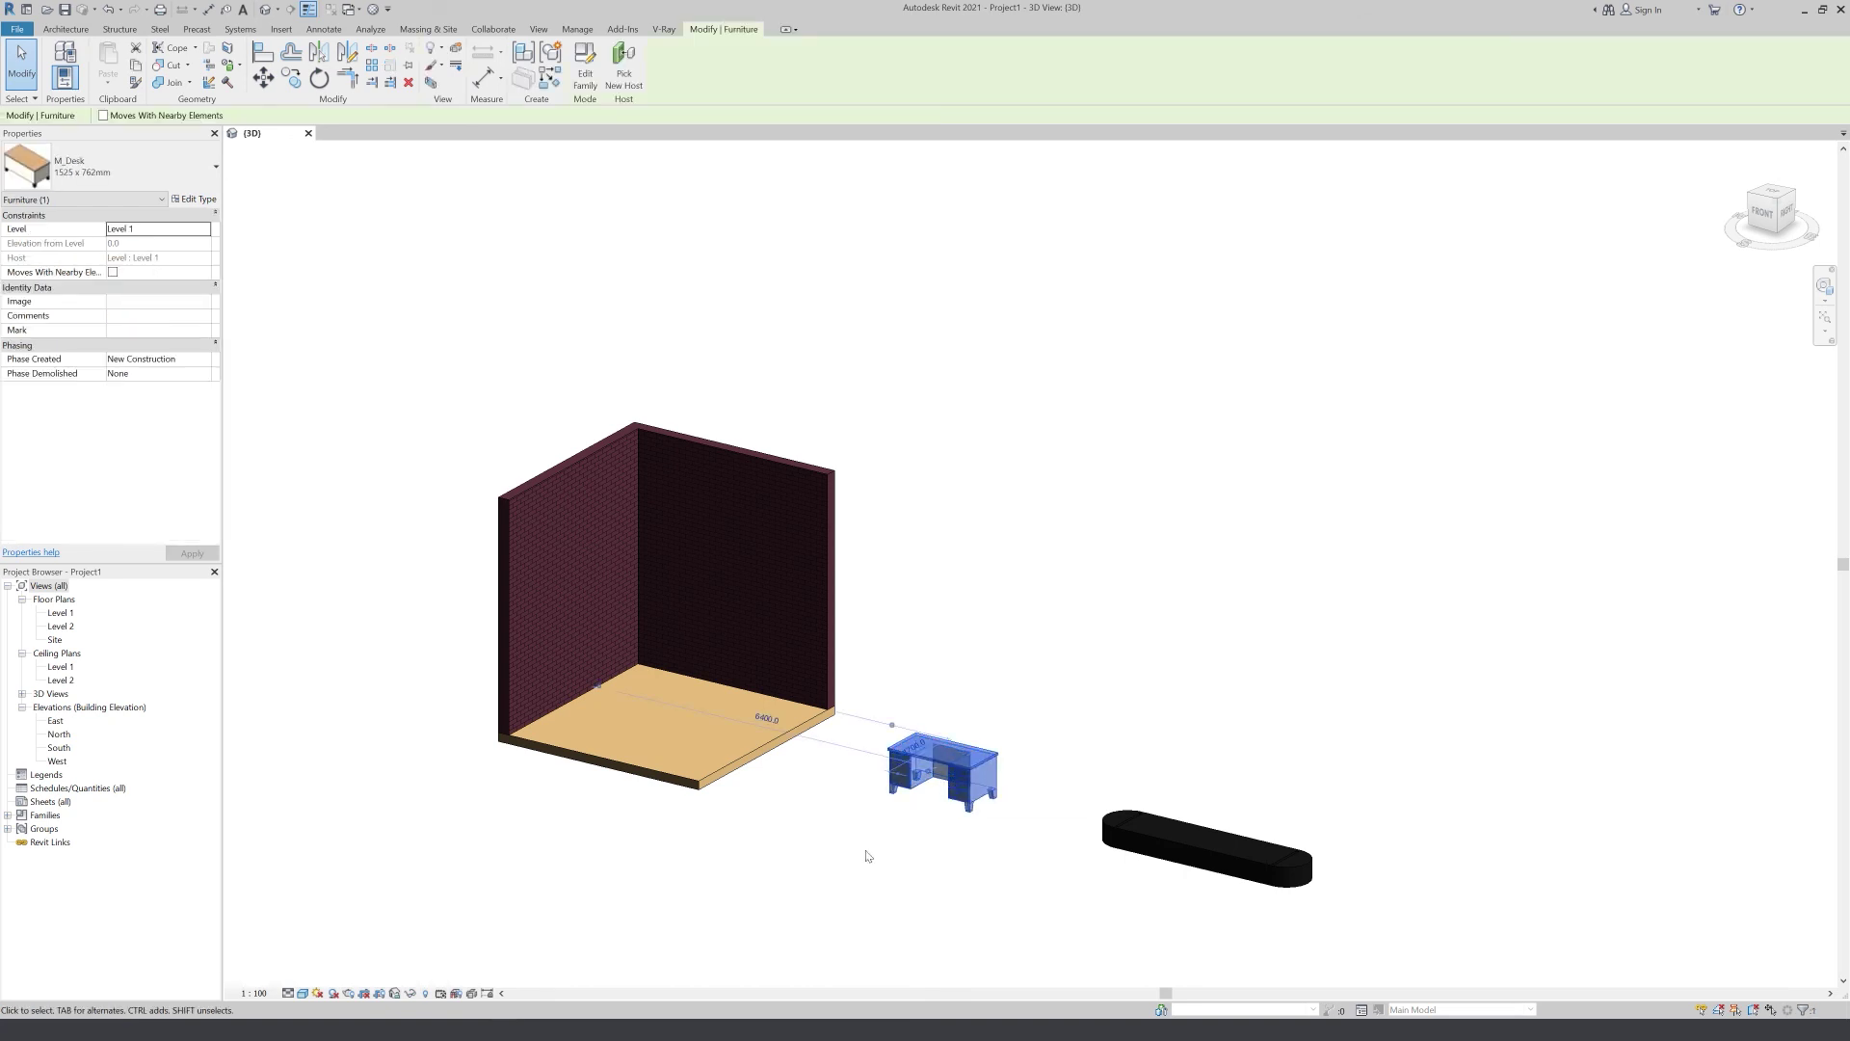
pyautogui.click(592, 65)
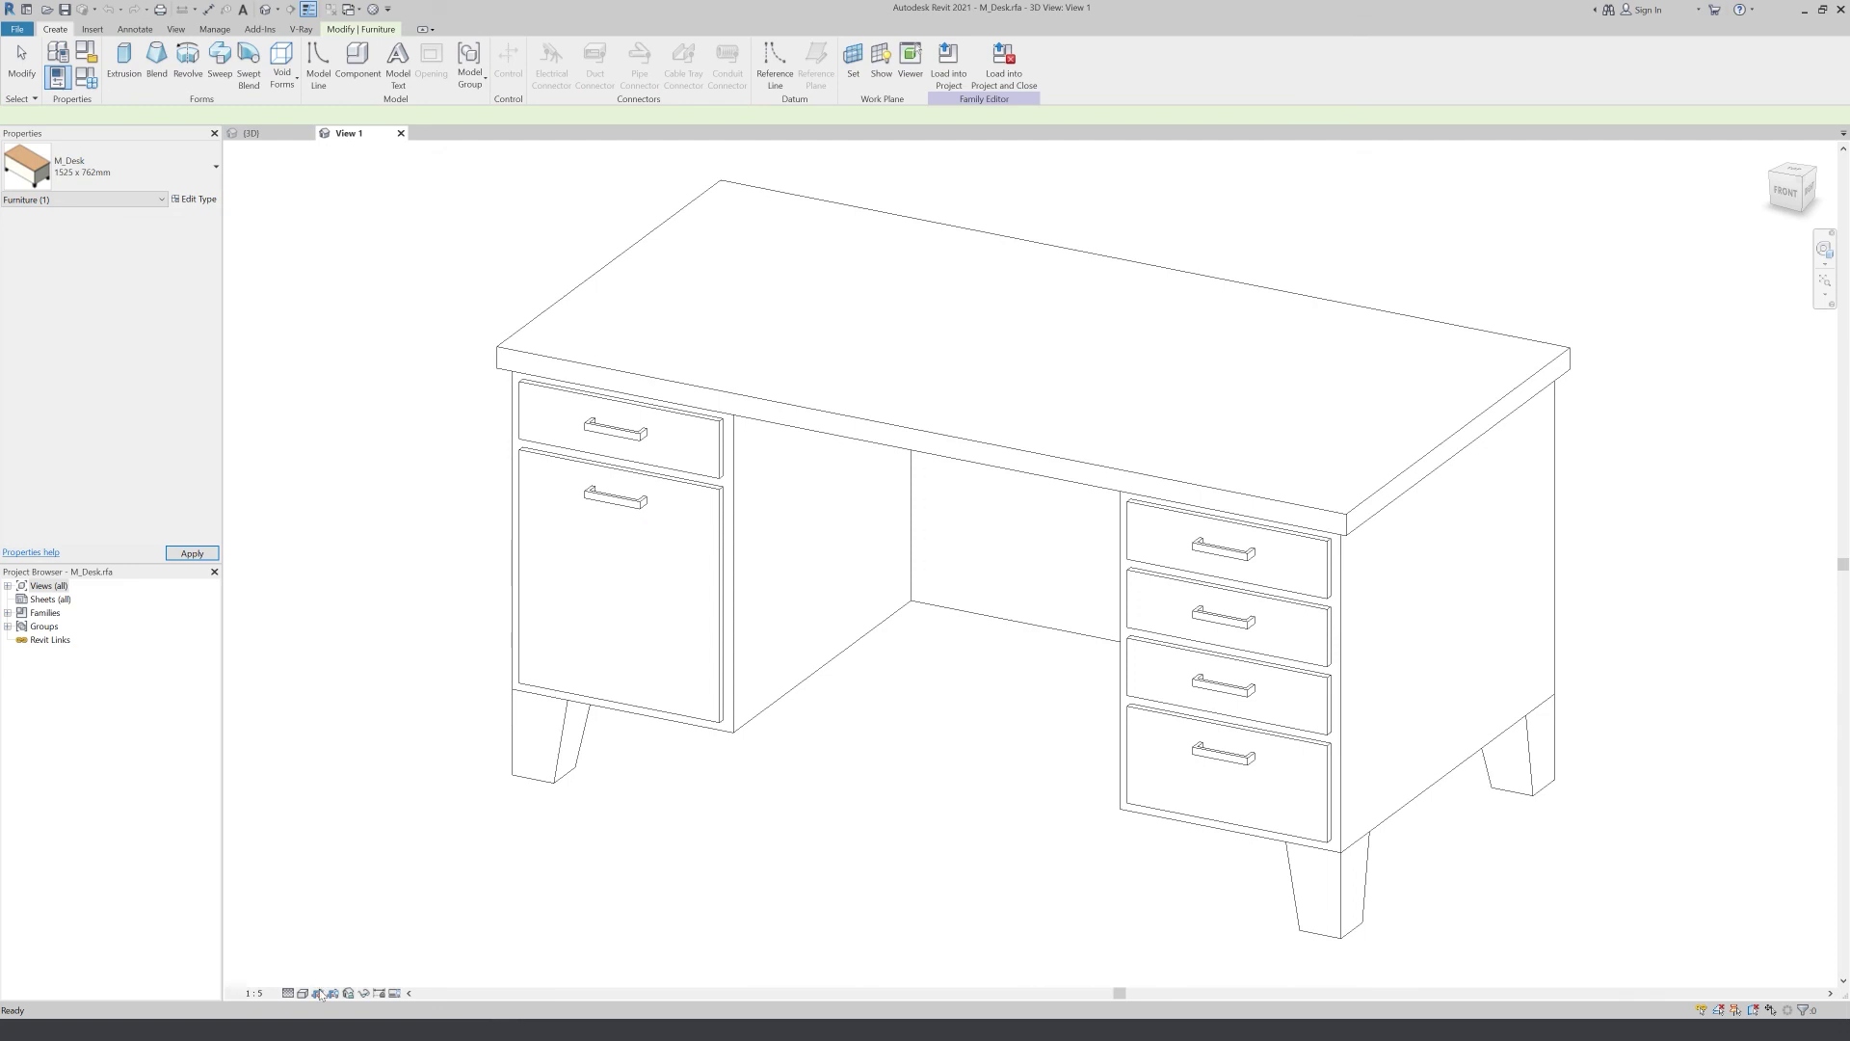
pyautogui.press('Escape')
pyautogui.click(303, 992)
pyautogui.click(328, 965)
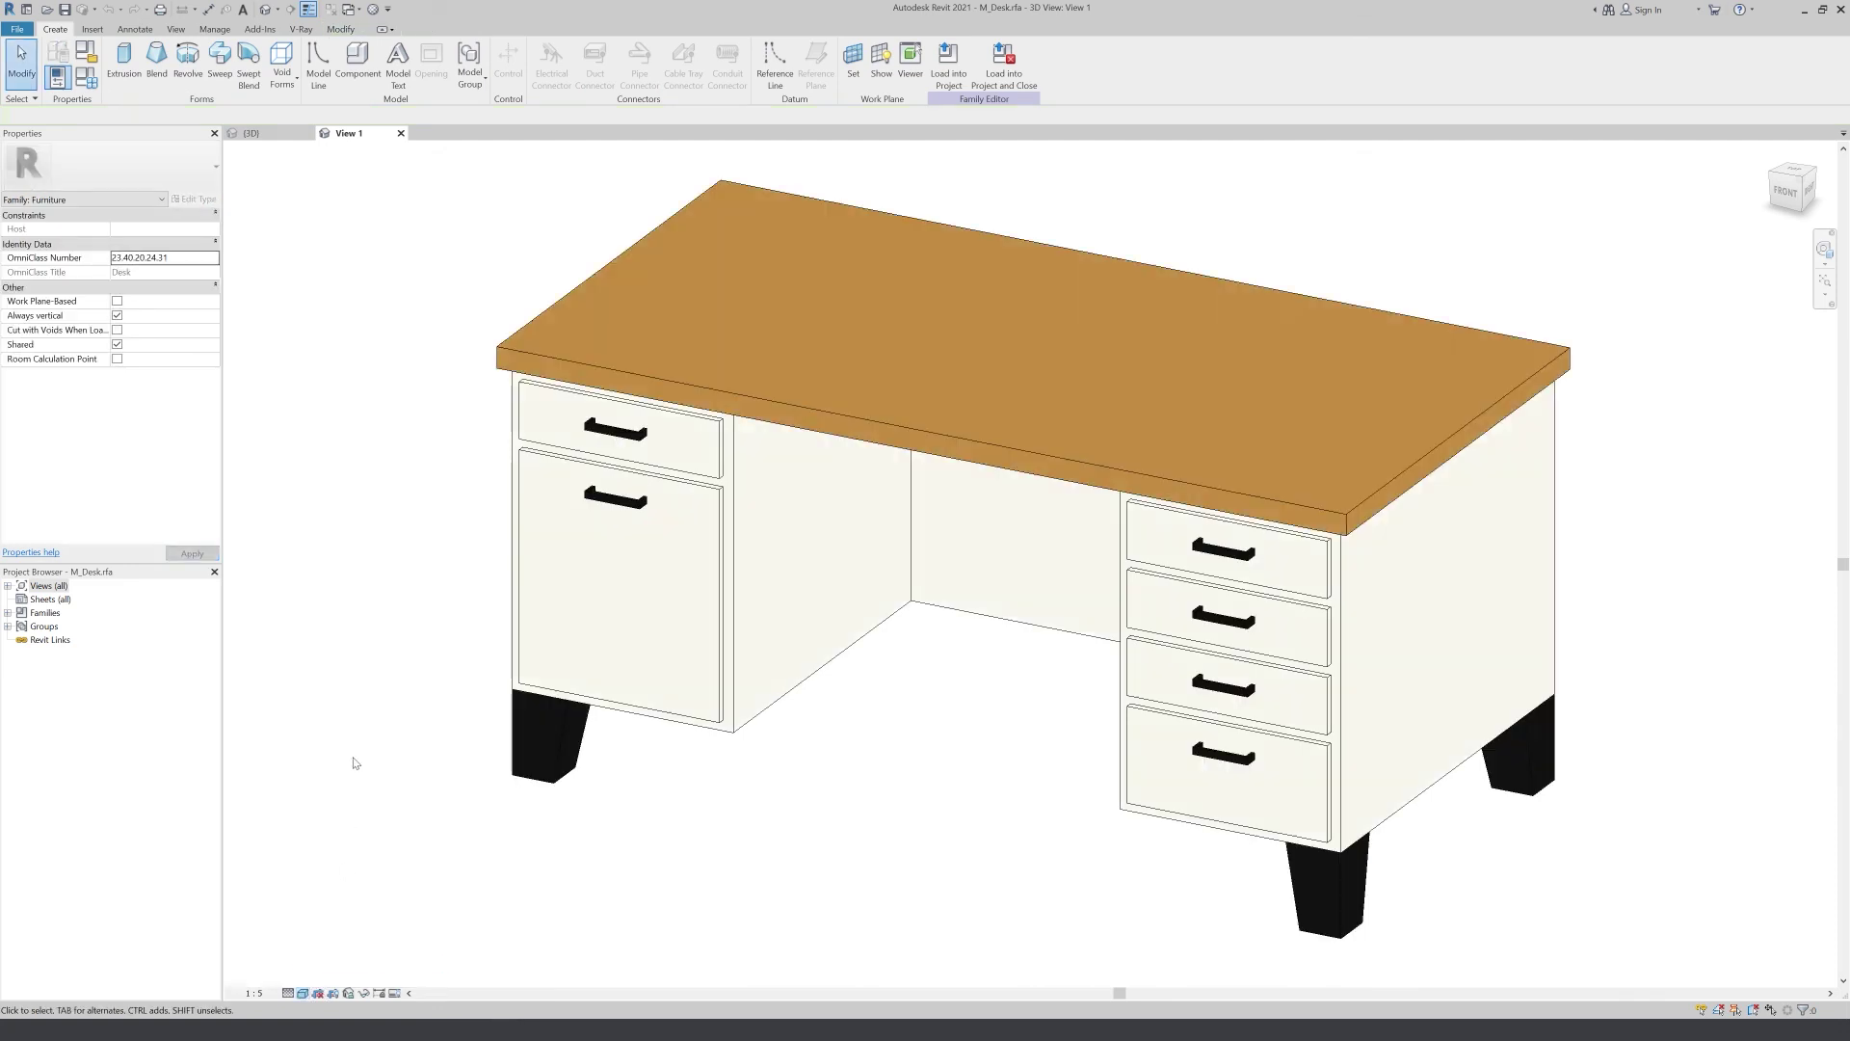
pyautogui.scroll(-2, 350, 788)
# Paint the left cabinet door and right drawer fronts with Top Material
pyautogui.click(356, 30)
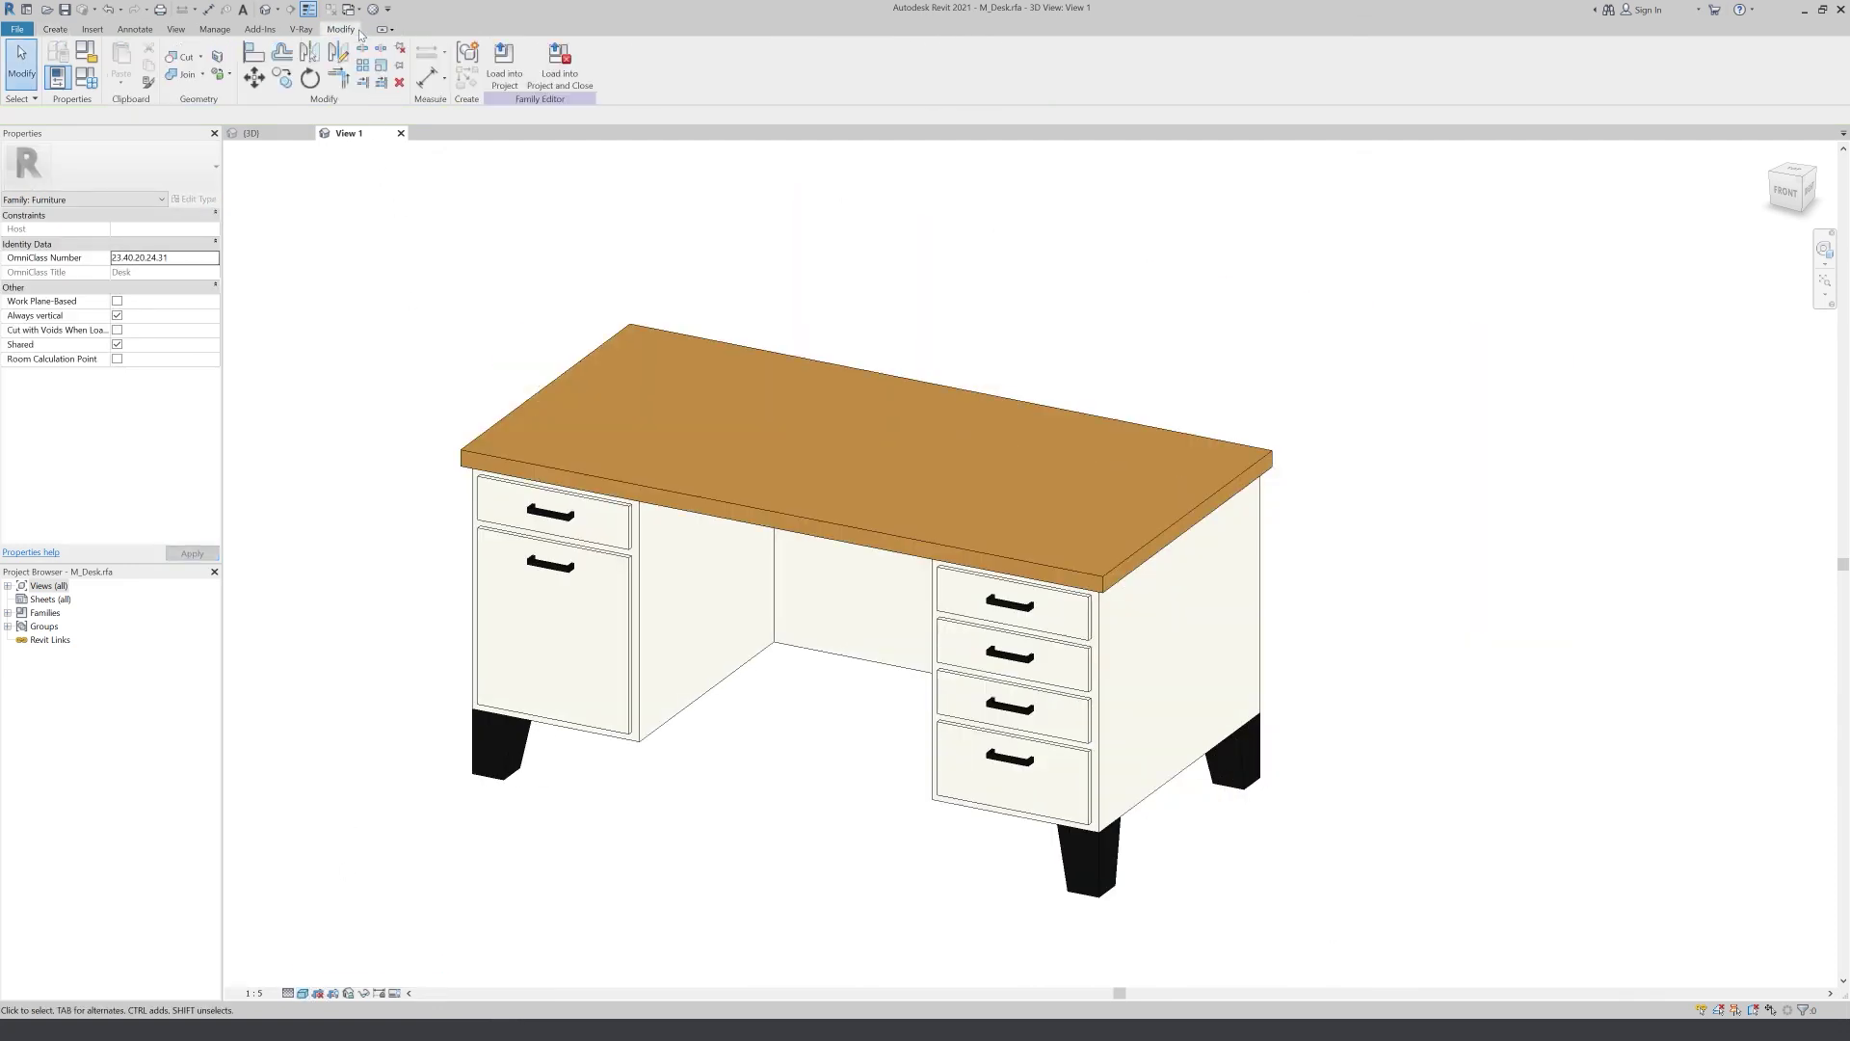
pyautogui.click(231, 82)
pyautogui.click(245, 114)
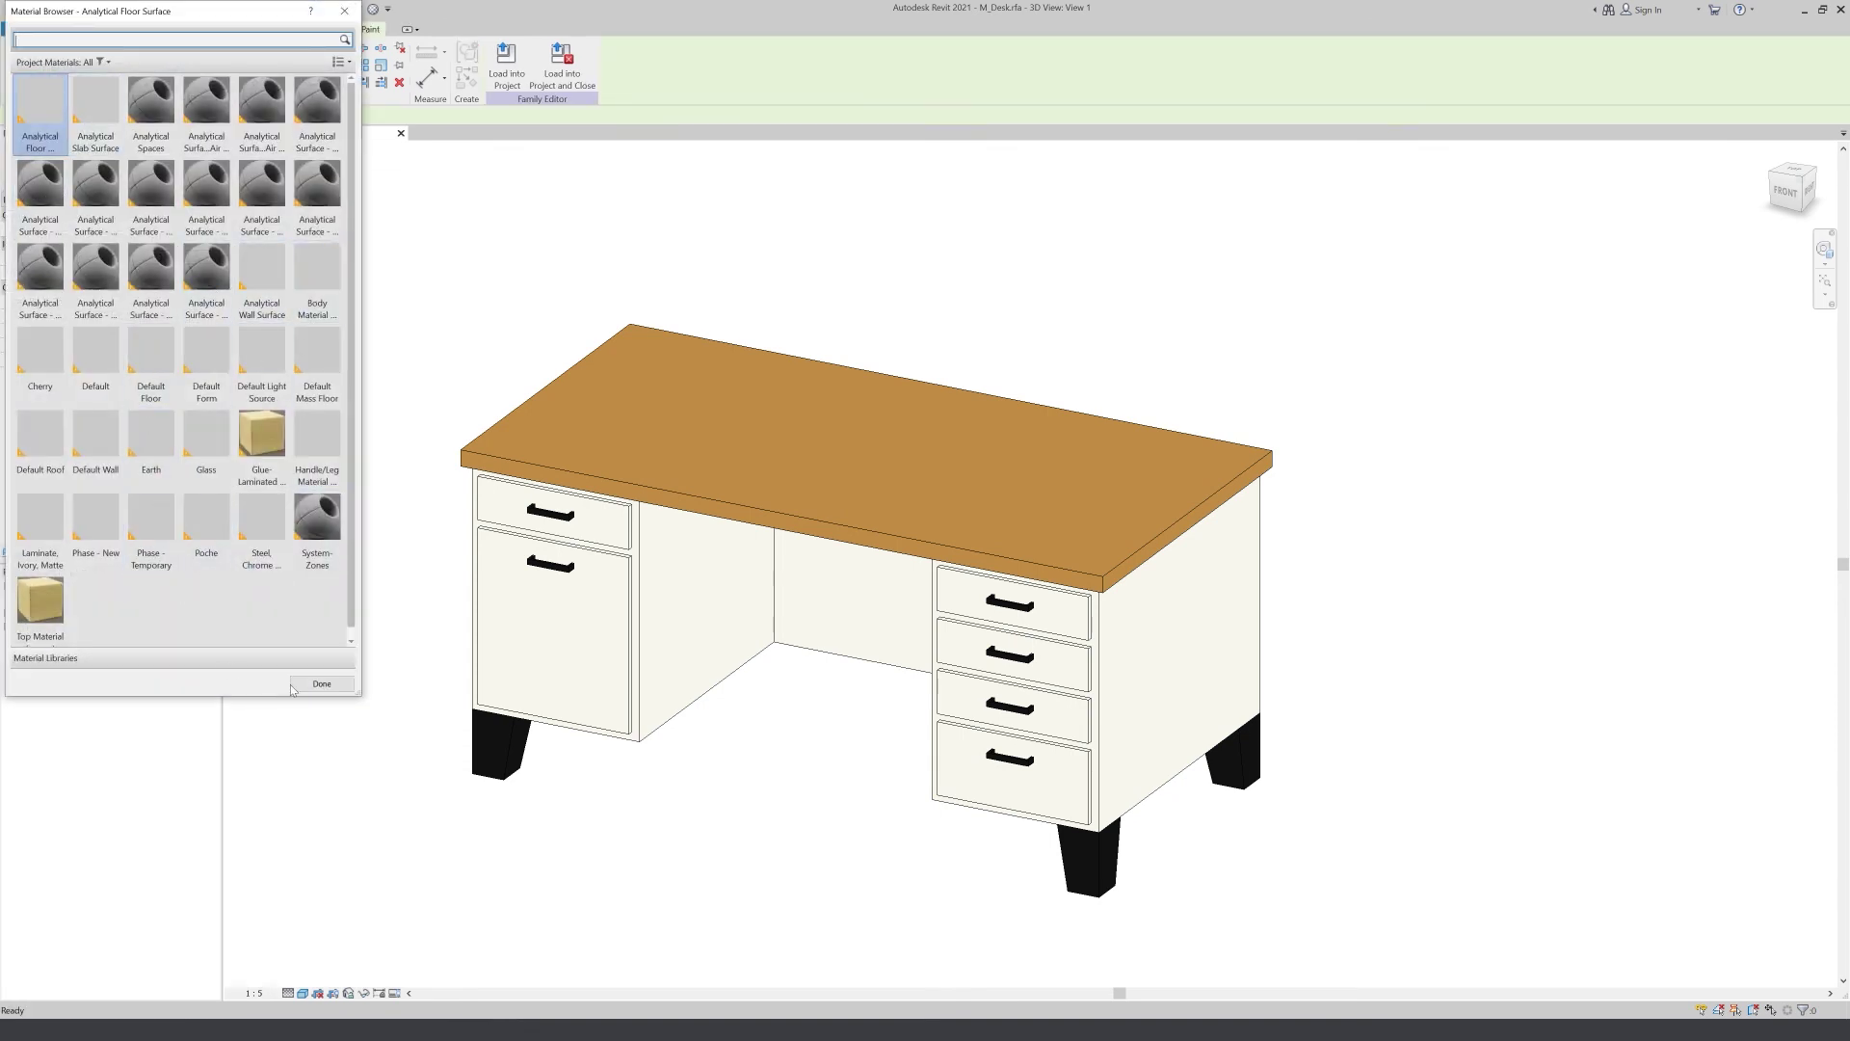
pyautogui.click(96, 95)
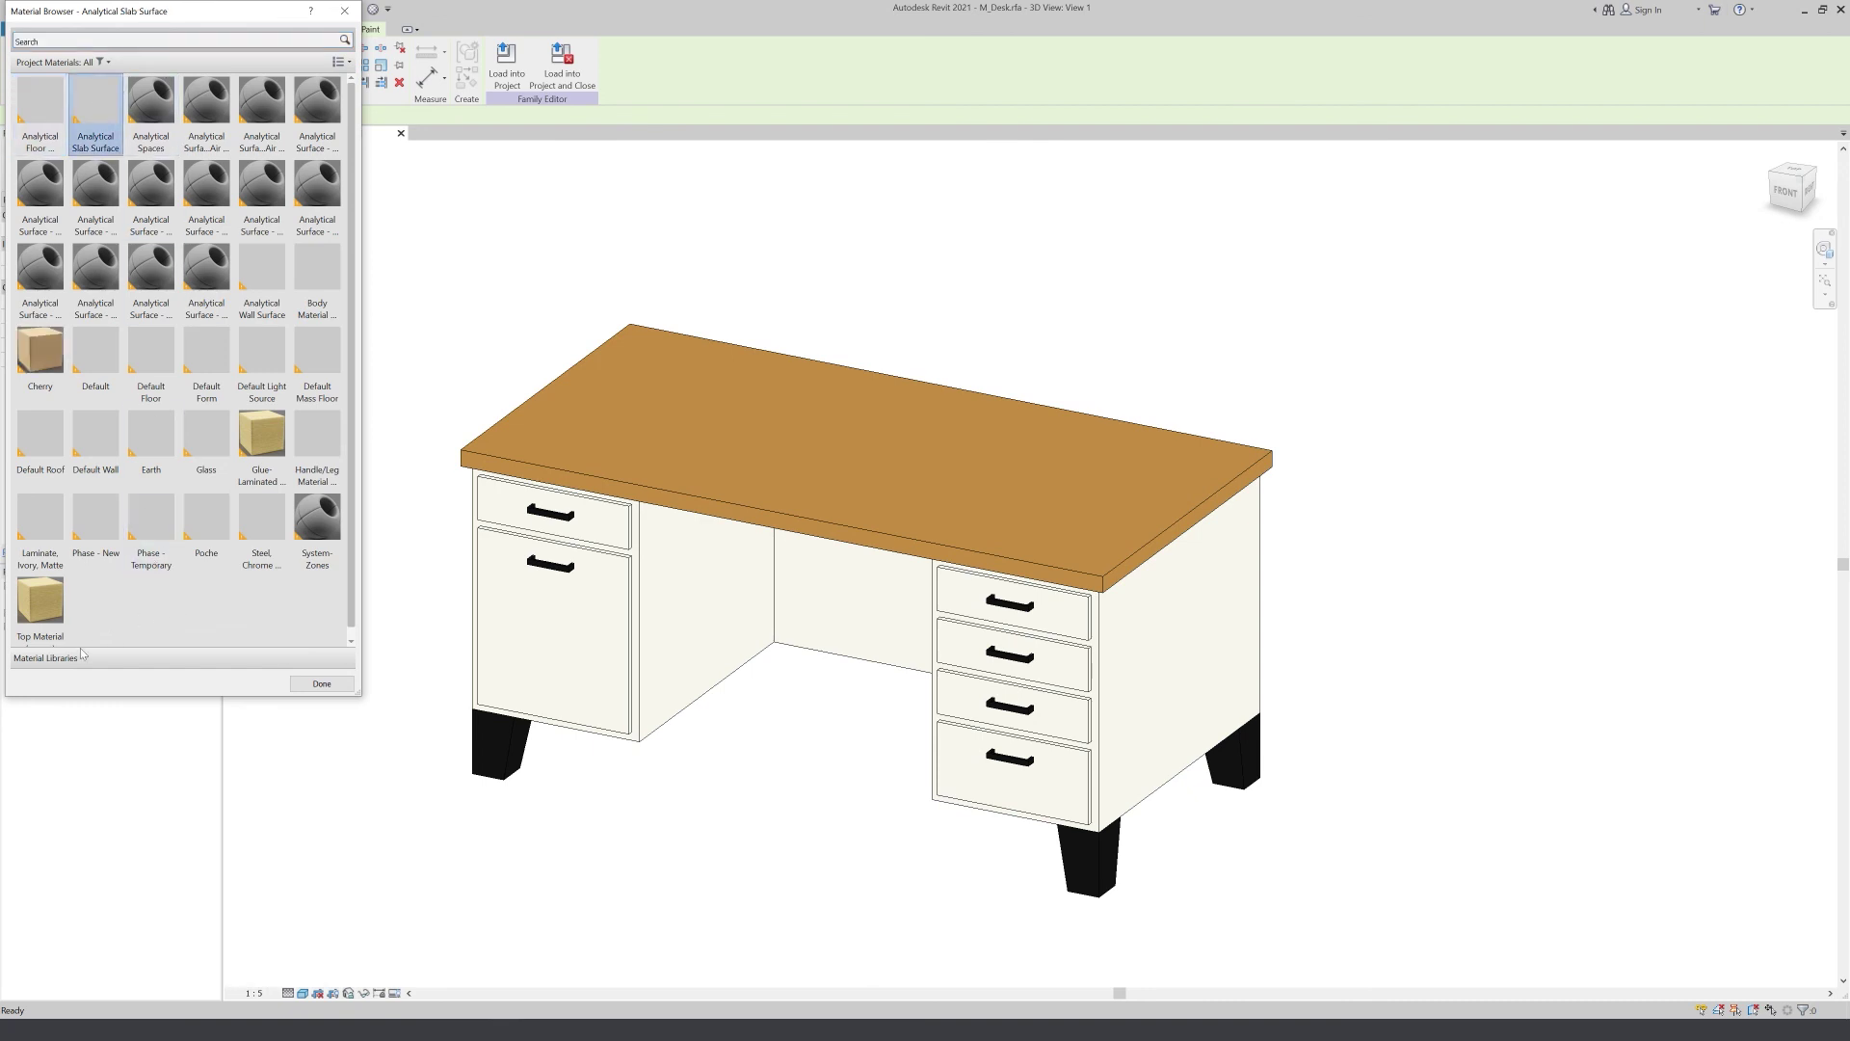
pyautogui.scroll(-1, 253, 599)
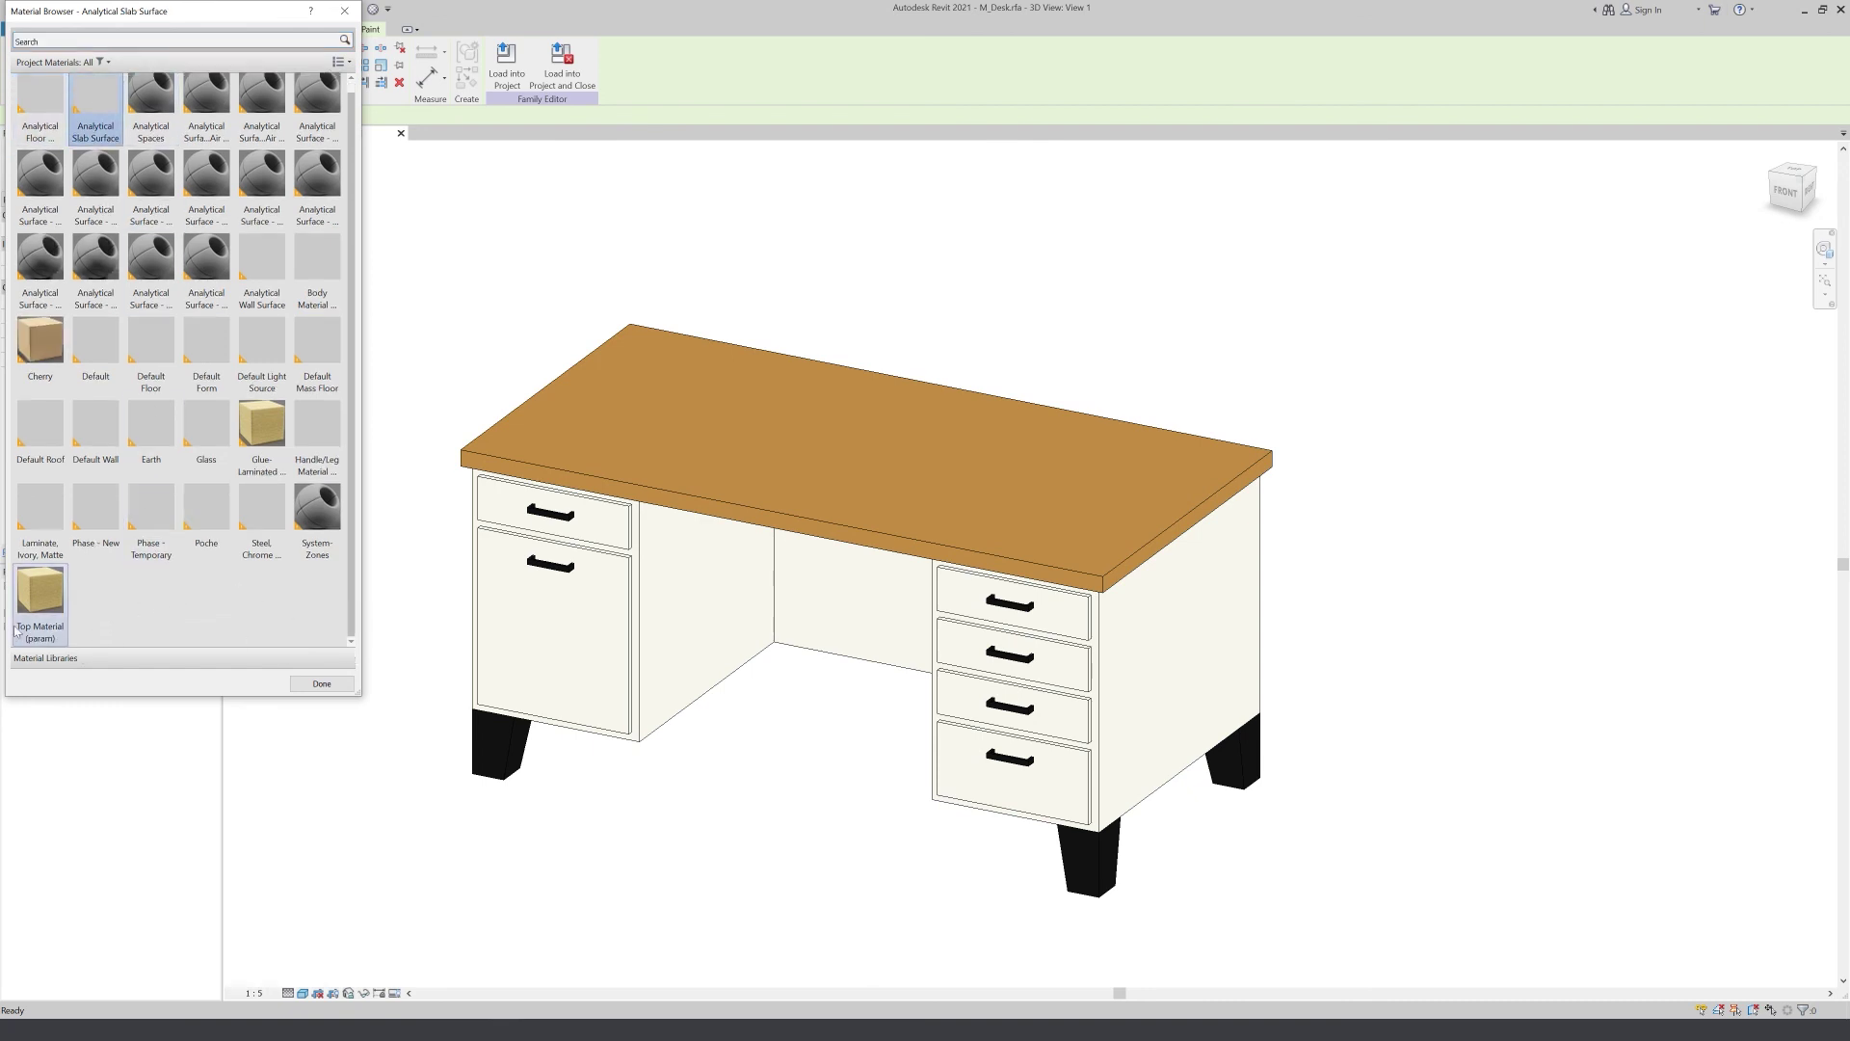
pyautogui.click(40, 597)
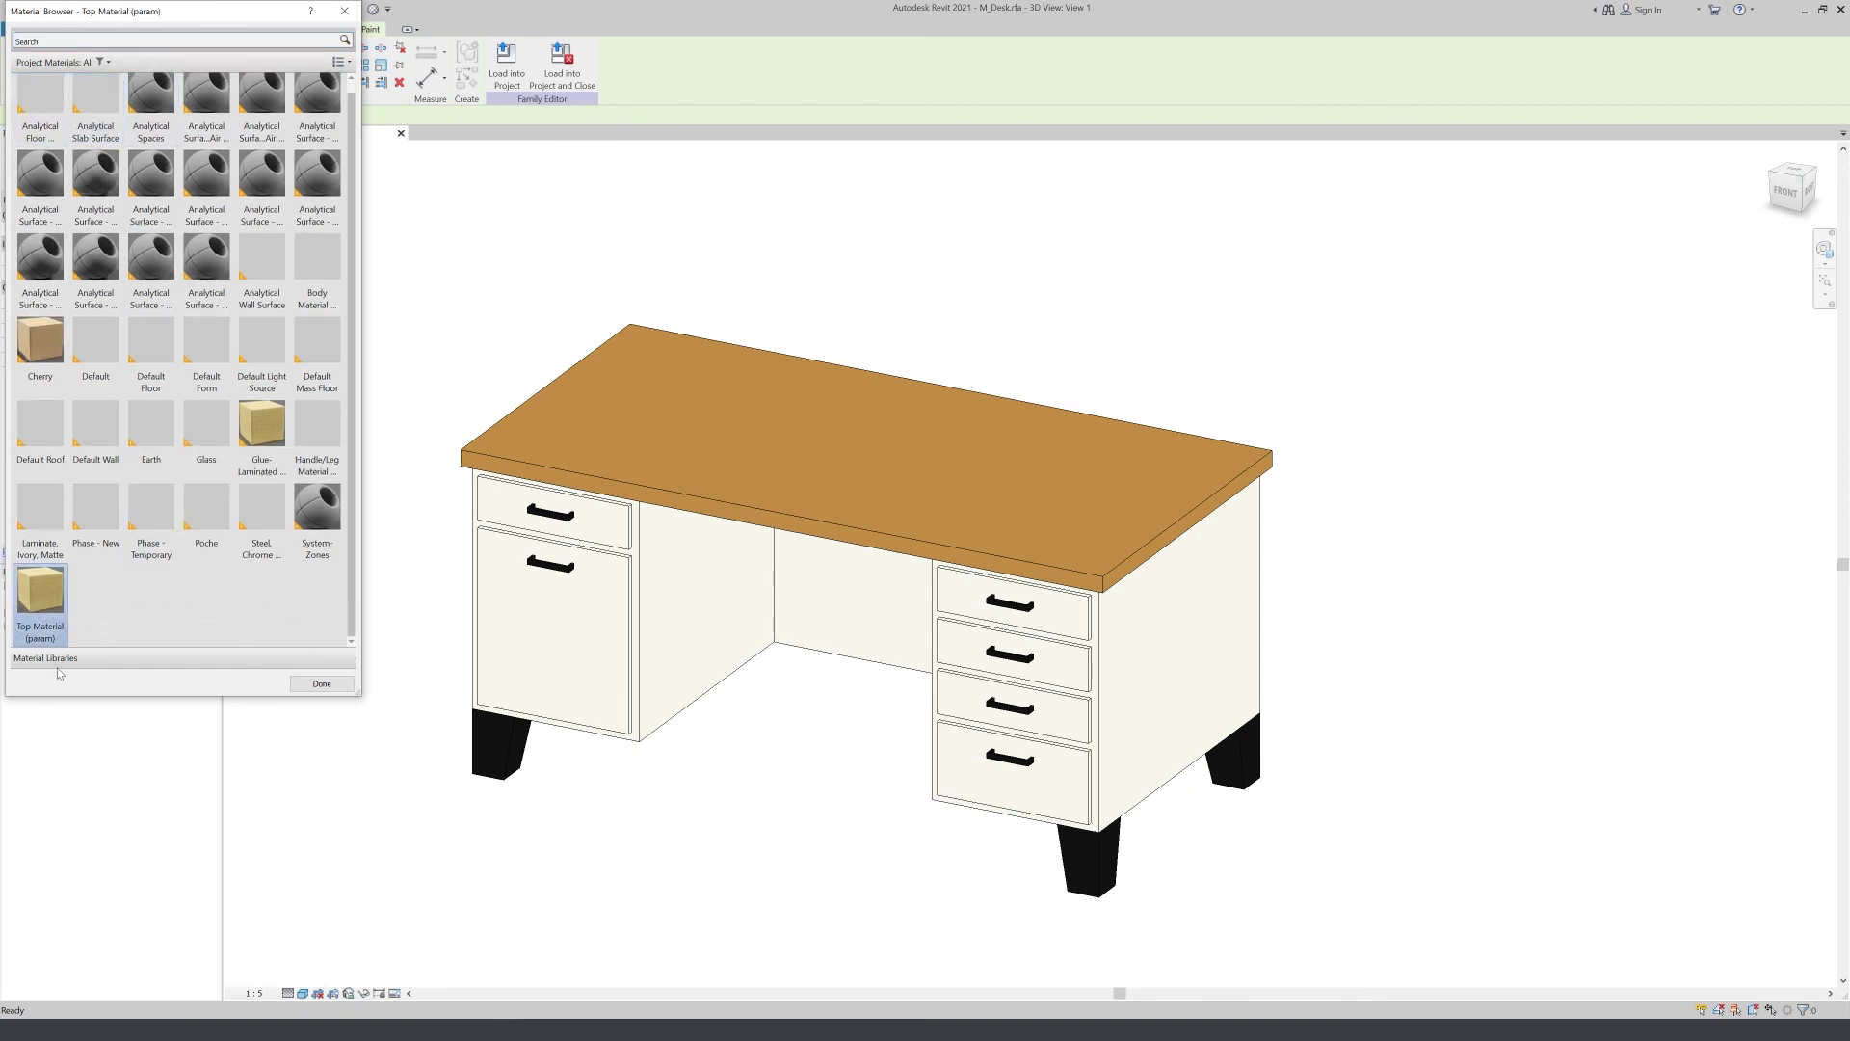
pyautogui.click(583, 725)
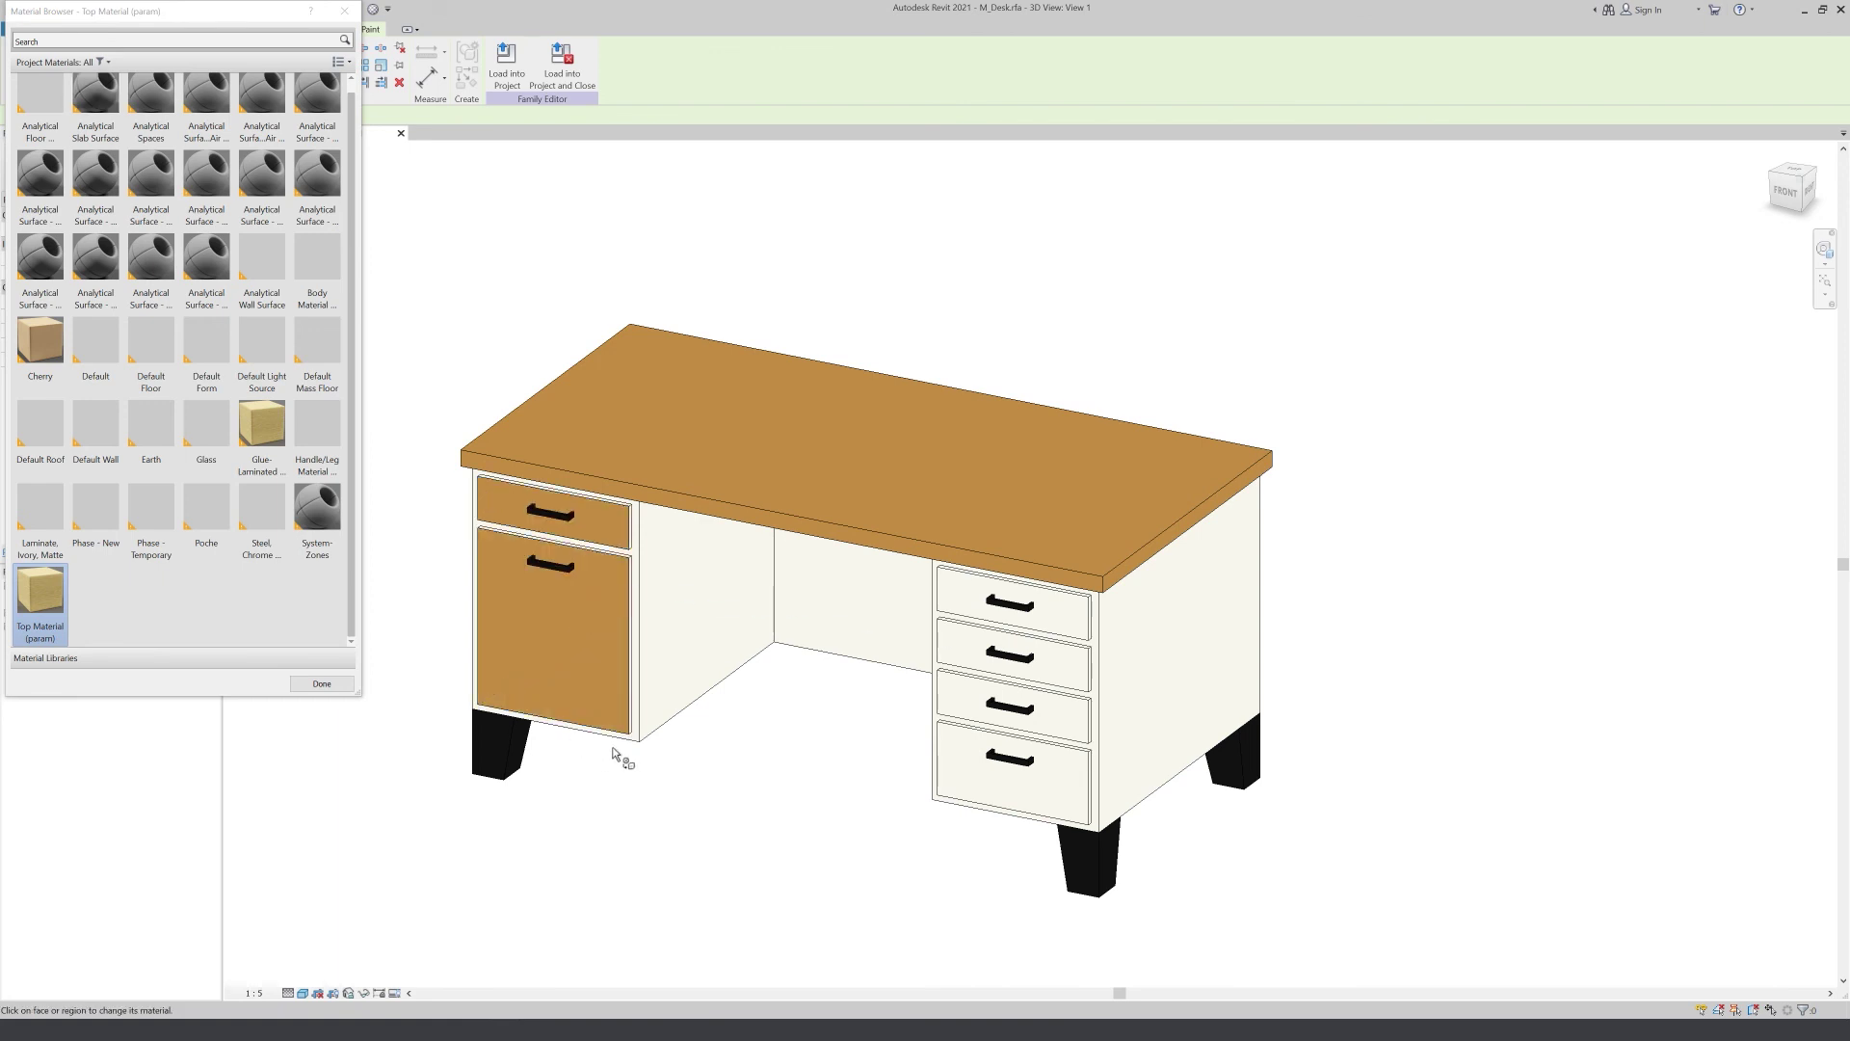
pyautogui.click(973, 802)
pyautogui.click(322, 683)
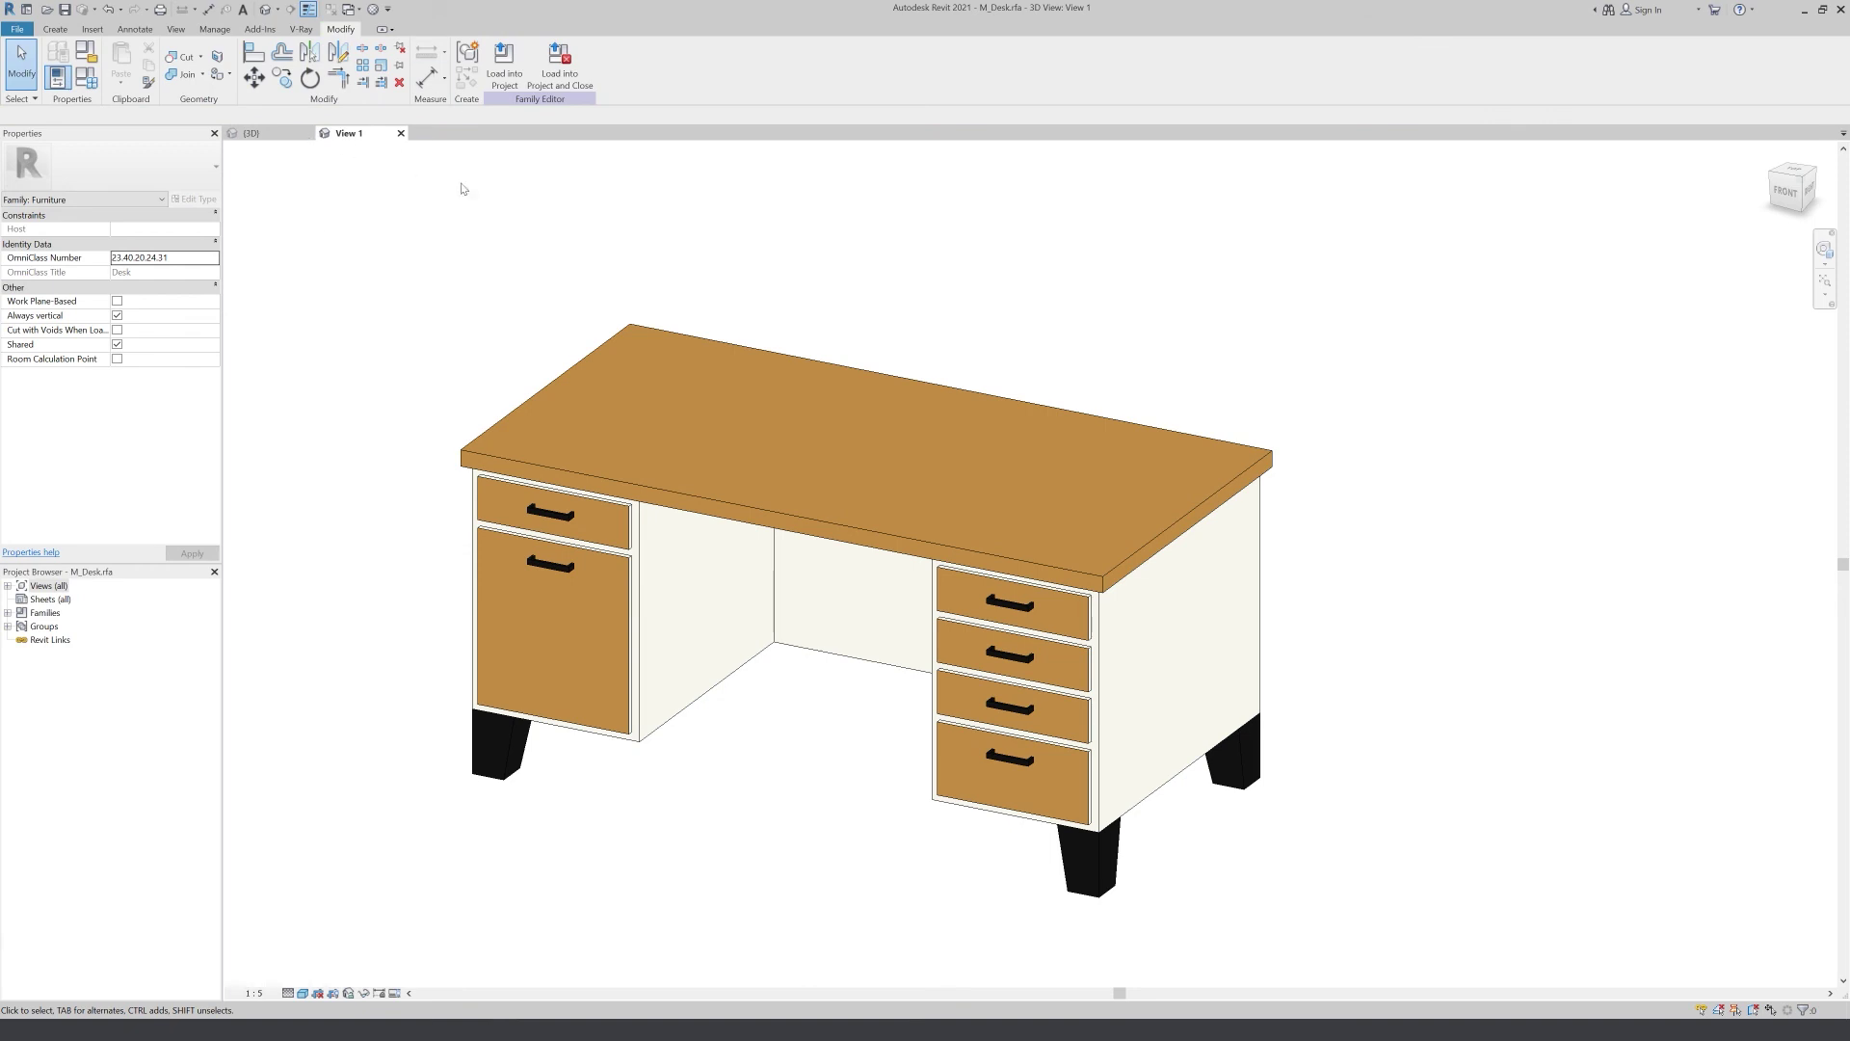
# Load the edited M_Desk into Project1, overwriting the existing version
pyautogui.click(503, 84)
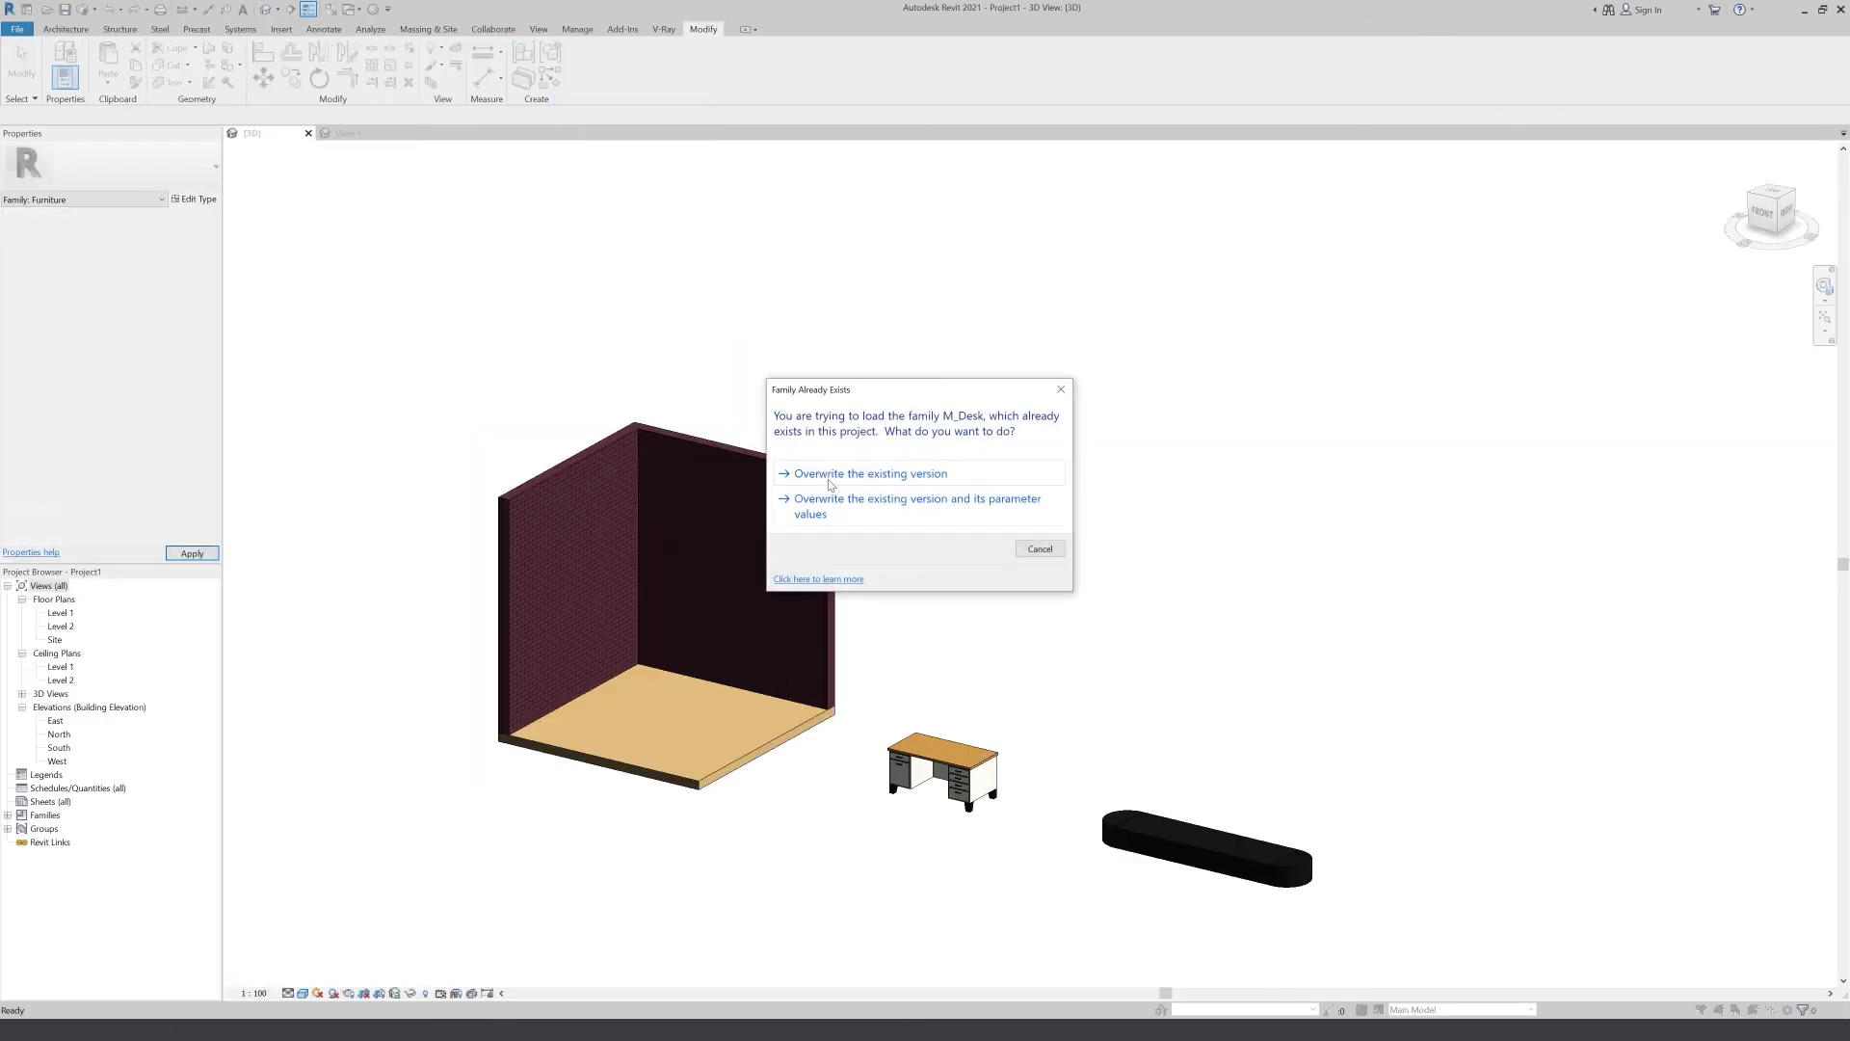
pyautogui.click(883, 476)
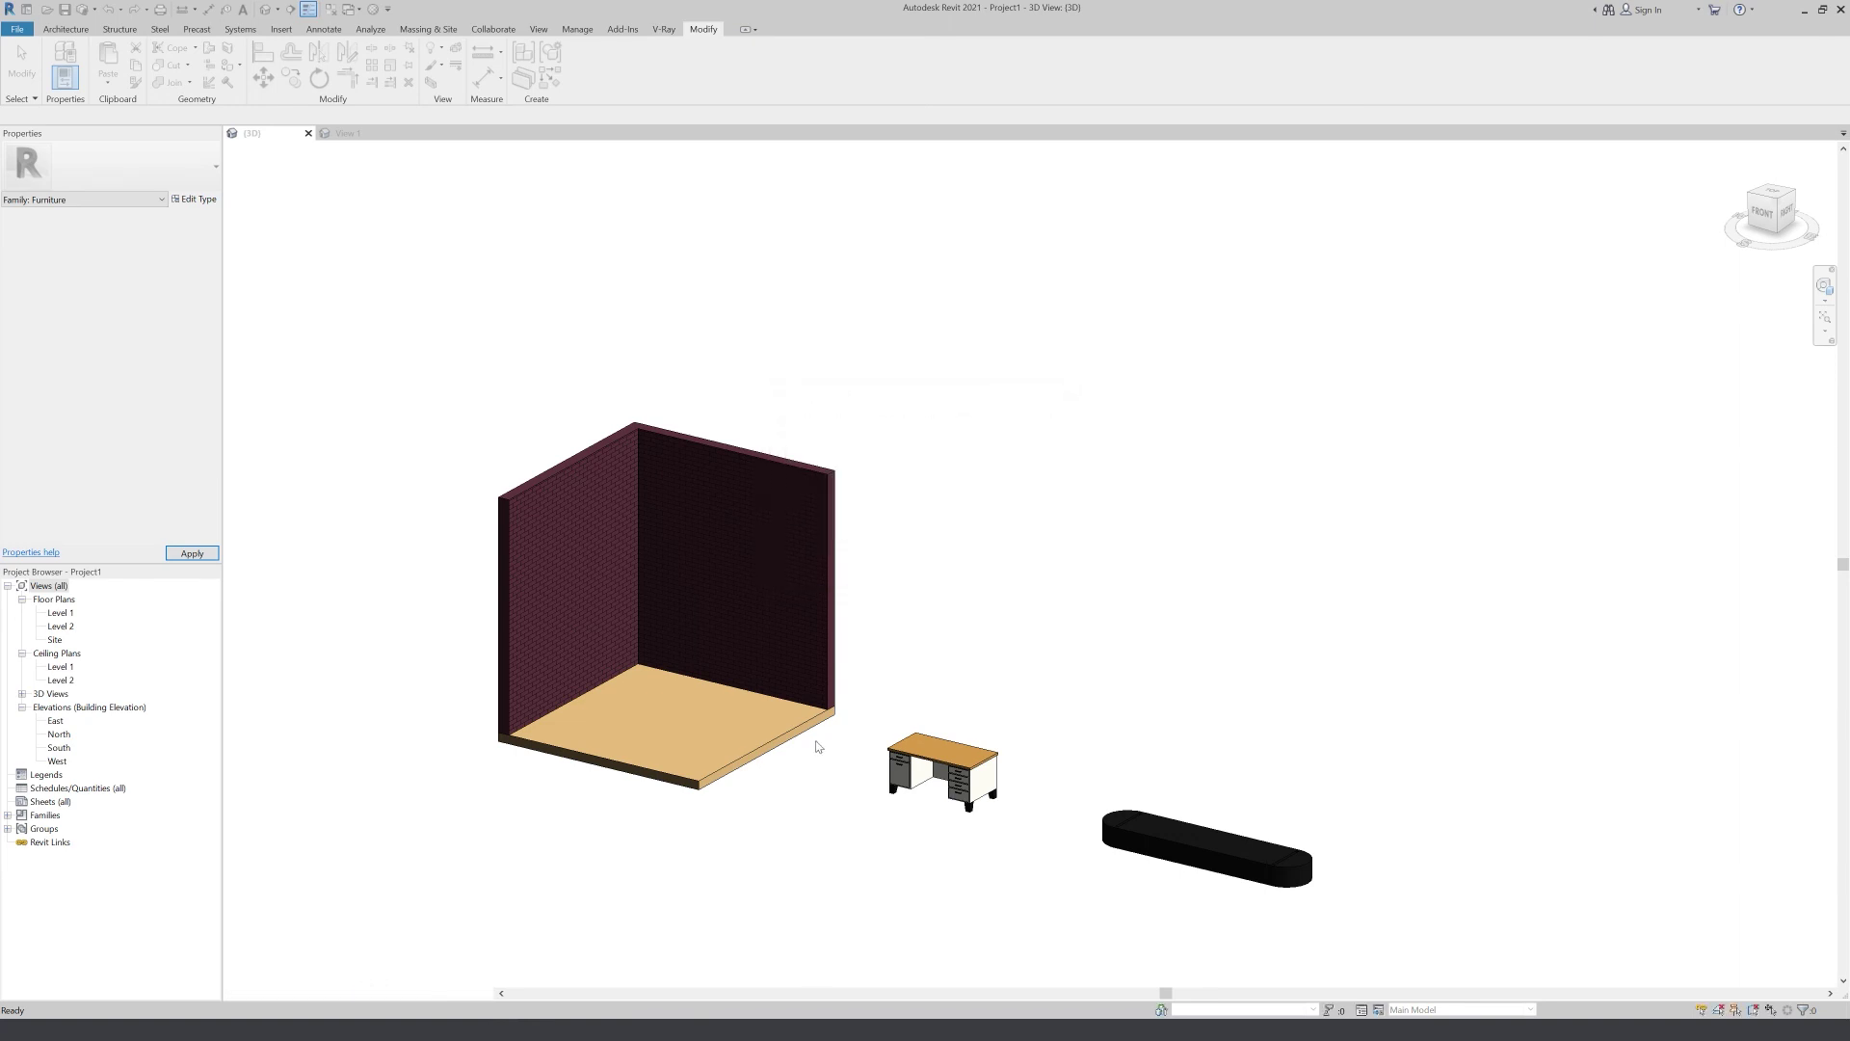
pyautogui.scroll(2, 1004, 809)
pyautogui.scroll(3, 1003, 809)
pyautogui.scroll(2, 1004, 809)
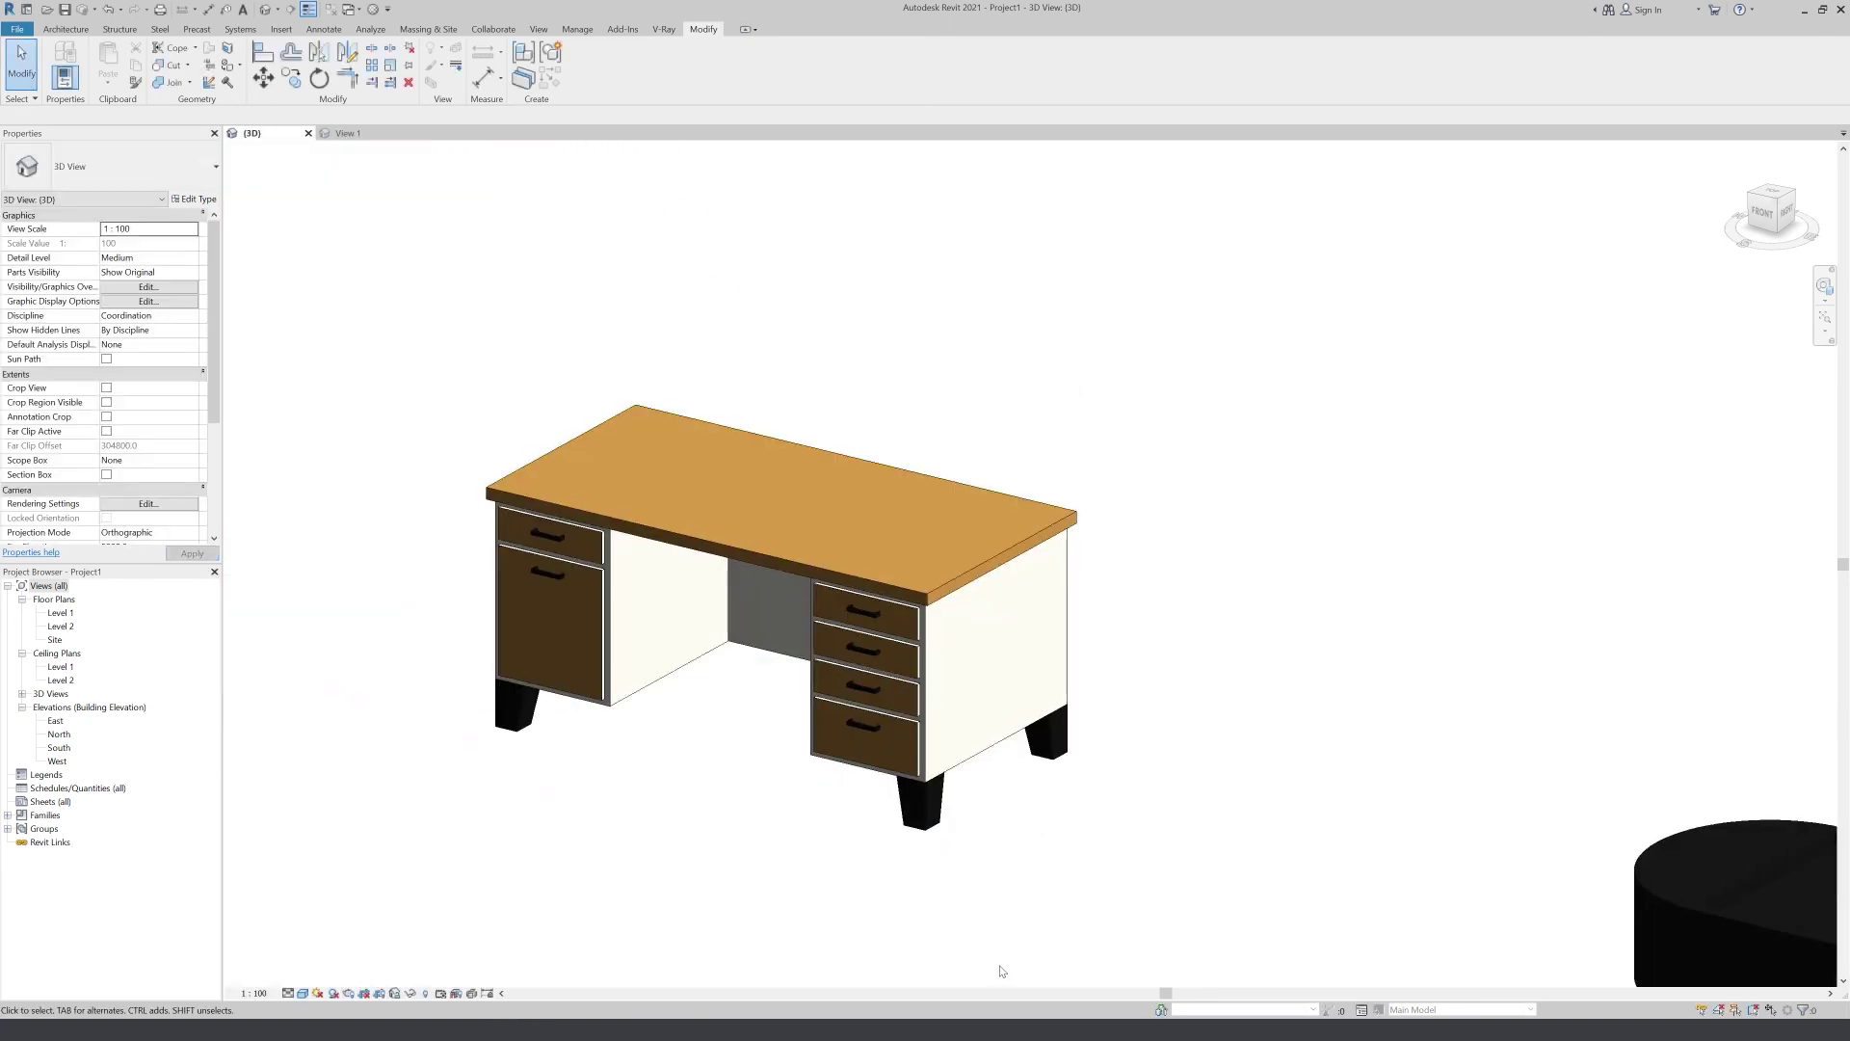
pyautogui.scroll(-5, 982, 946)
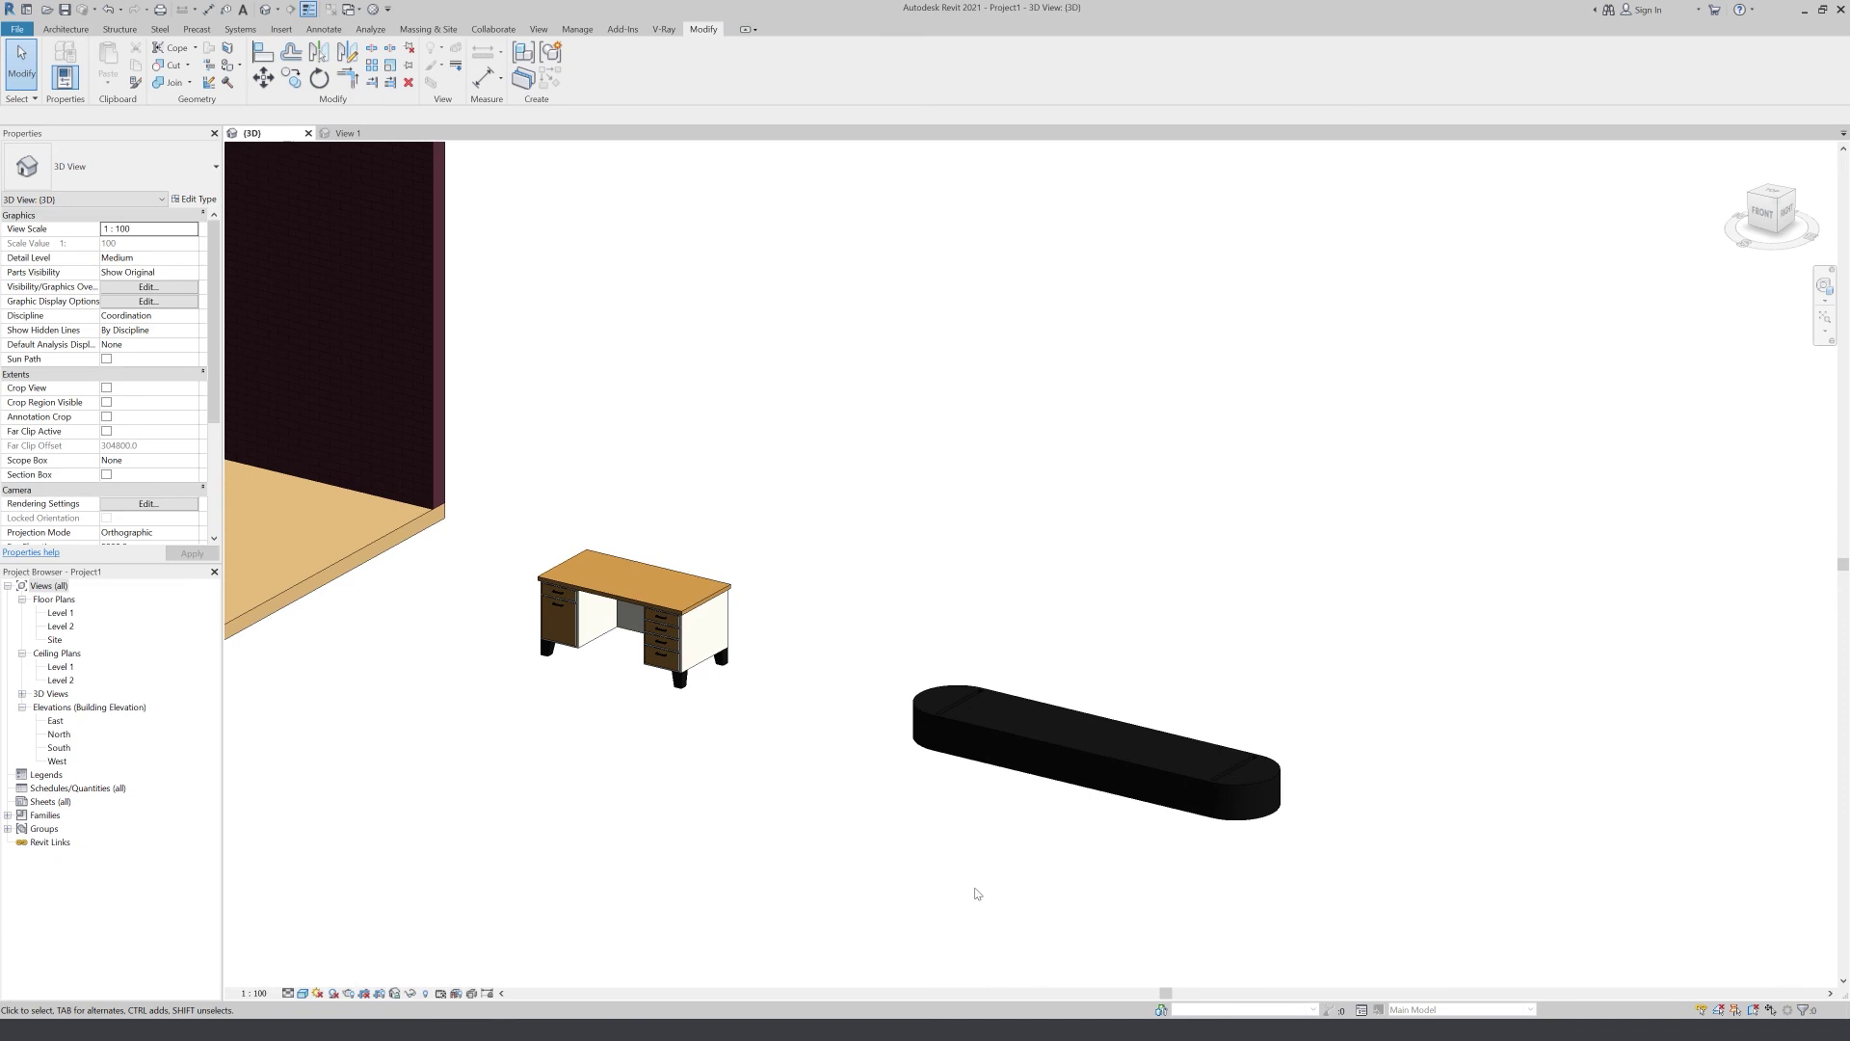
pyautogui.click(1114, 754)
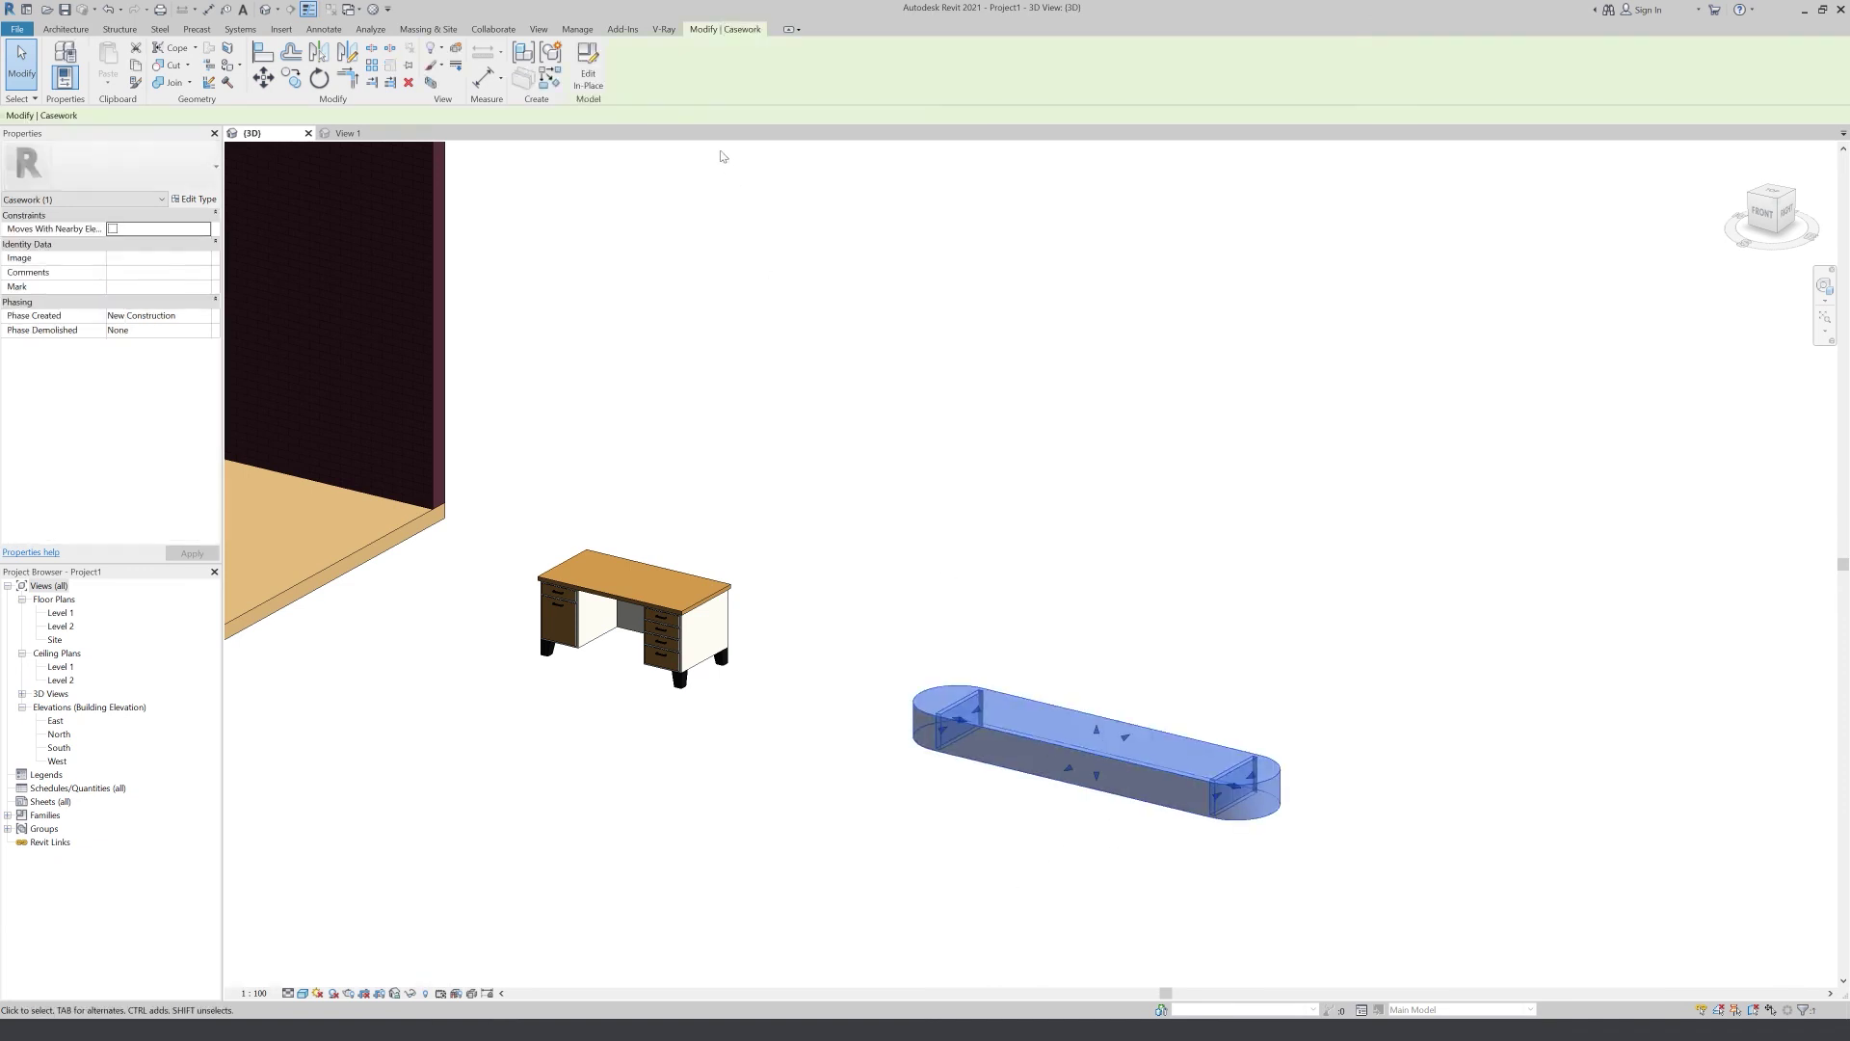
pyautogui.click(587, 78)
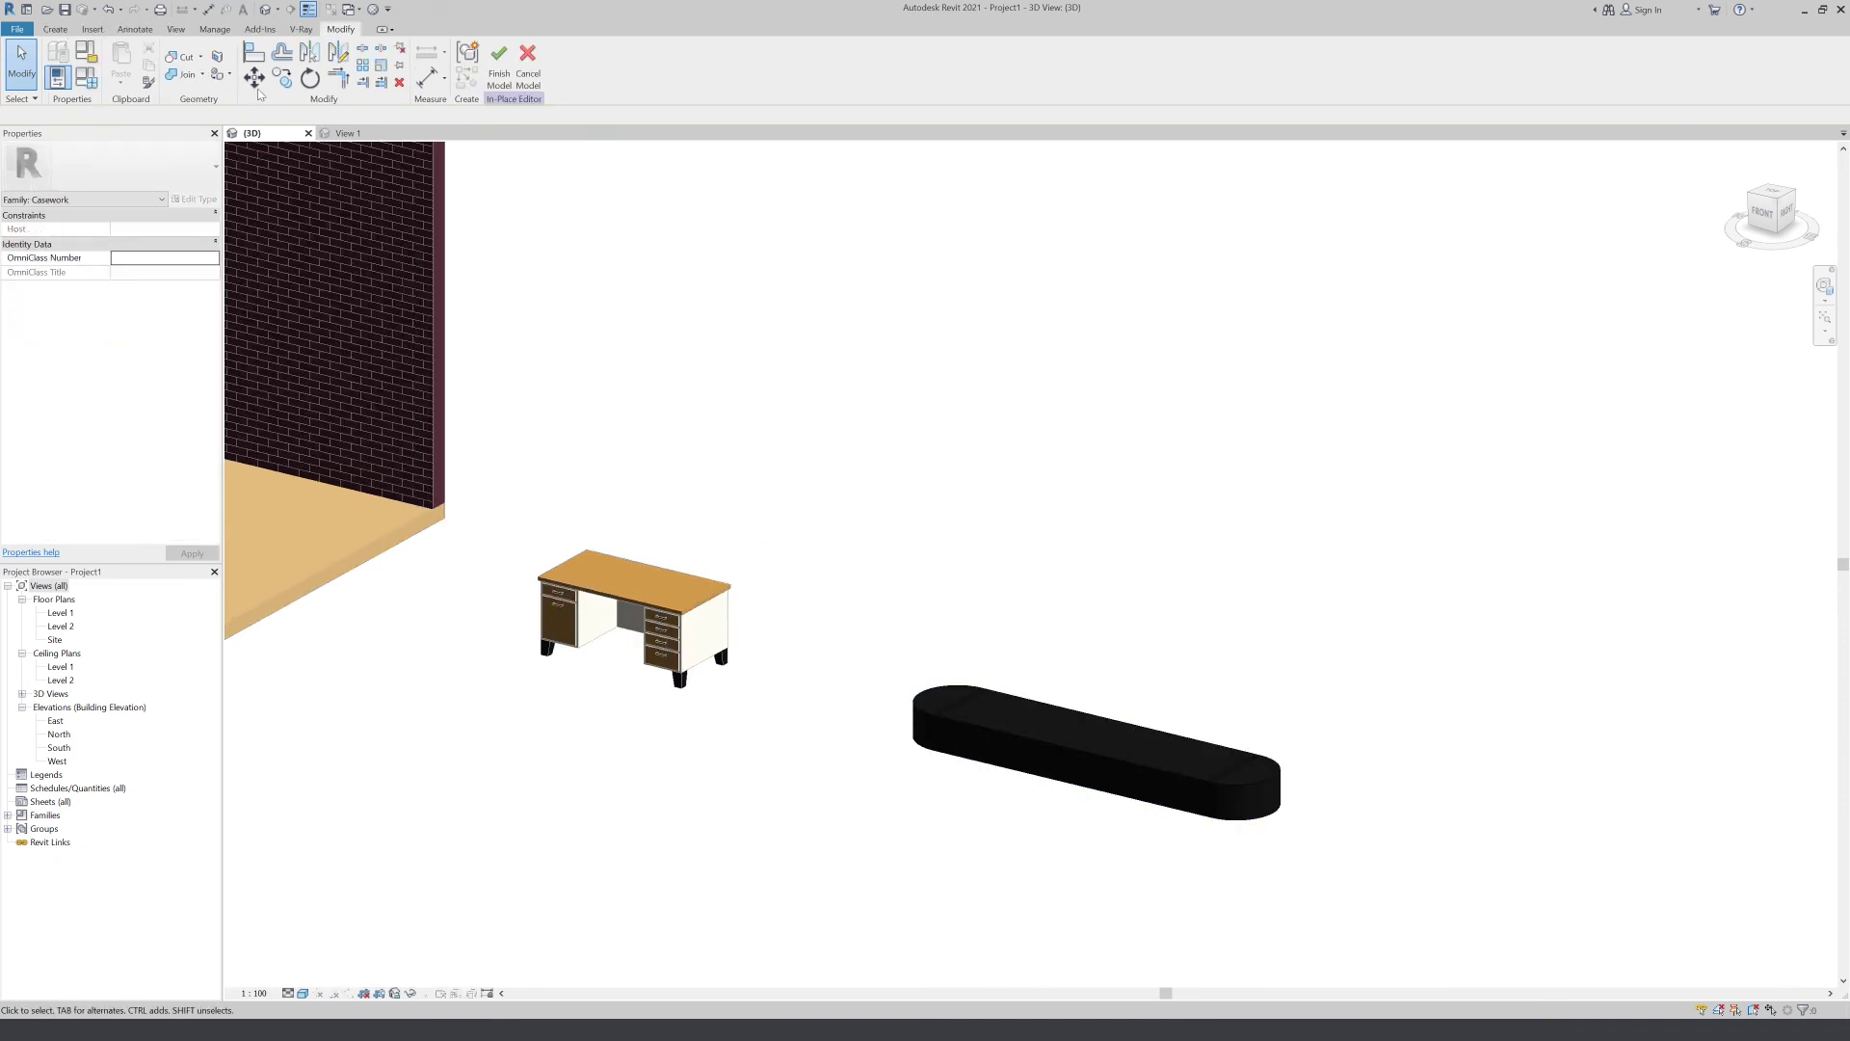
pyautogui.click(229, 74)
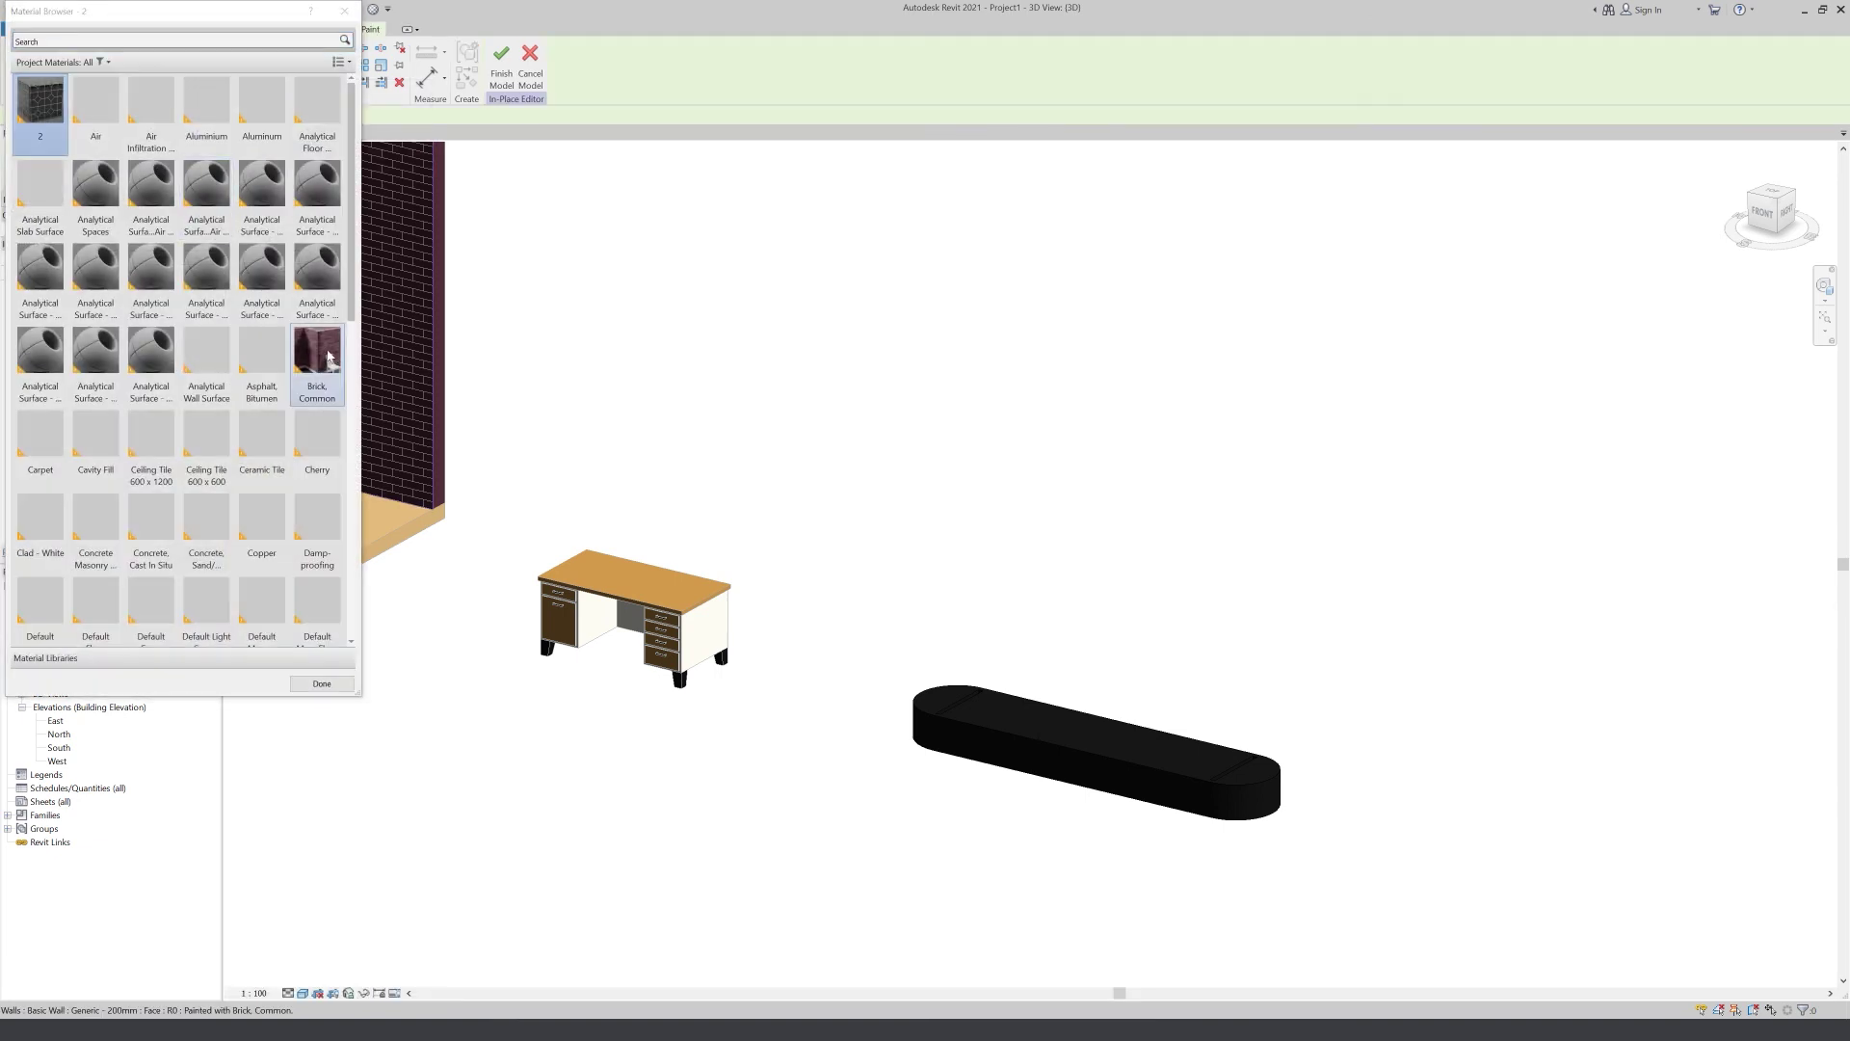
pyautogui.click(327, 356)
pyautogui.click(1024, 744)
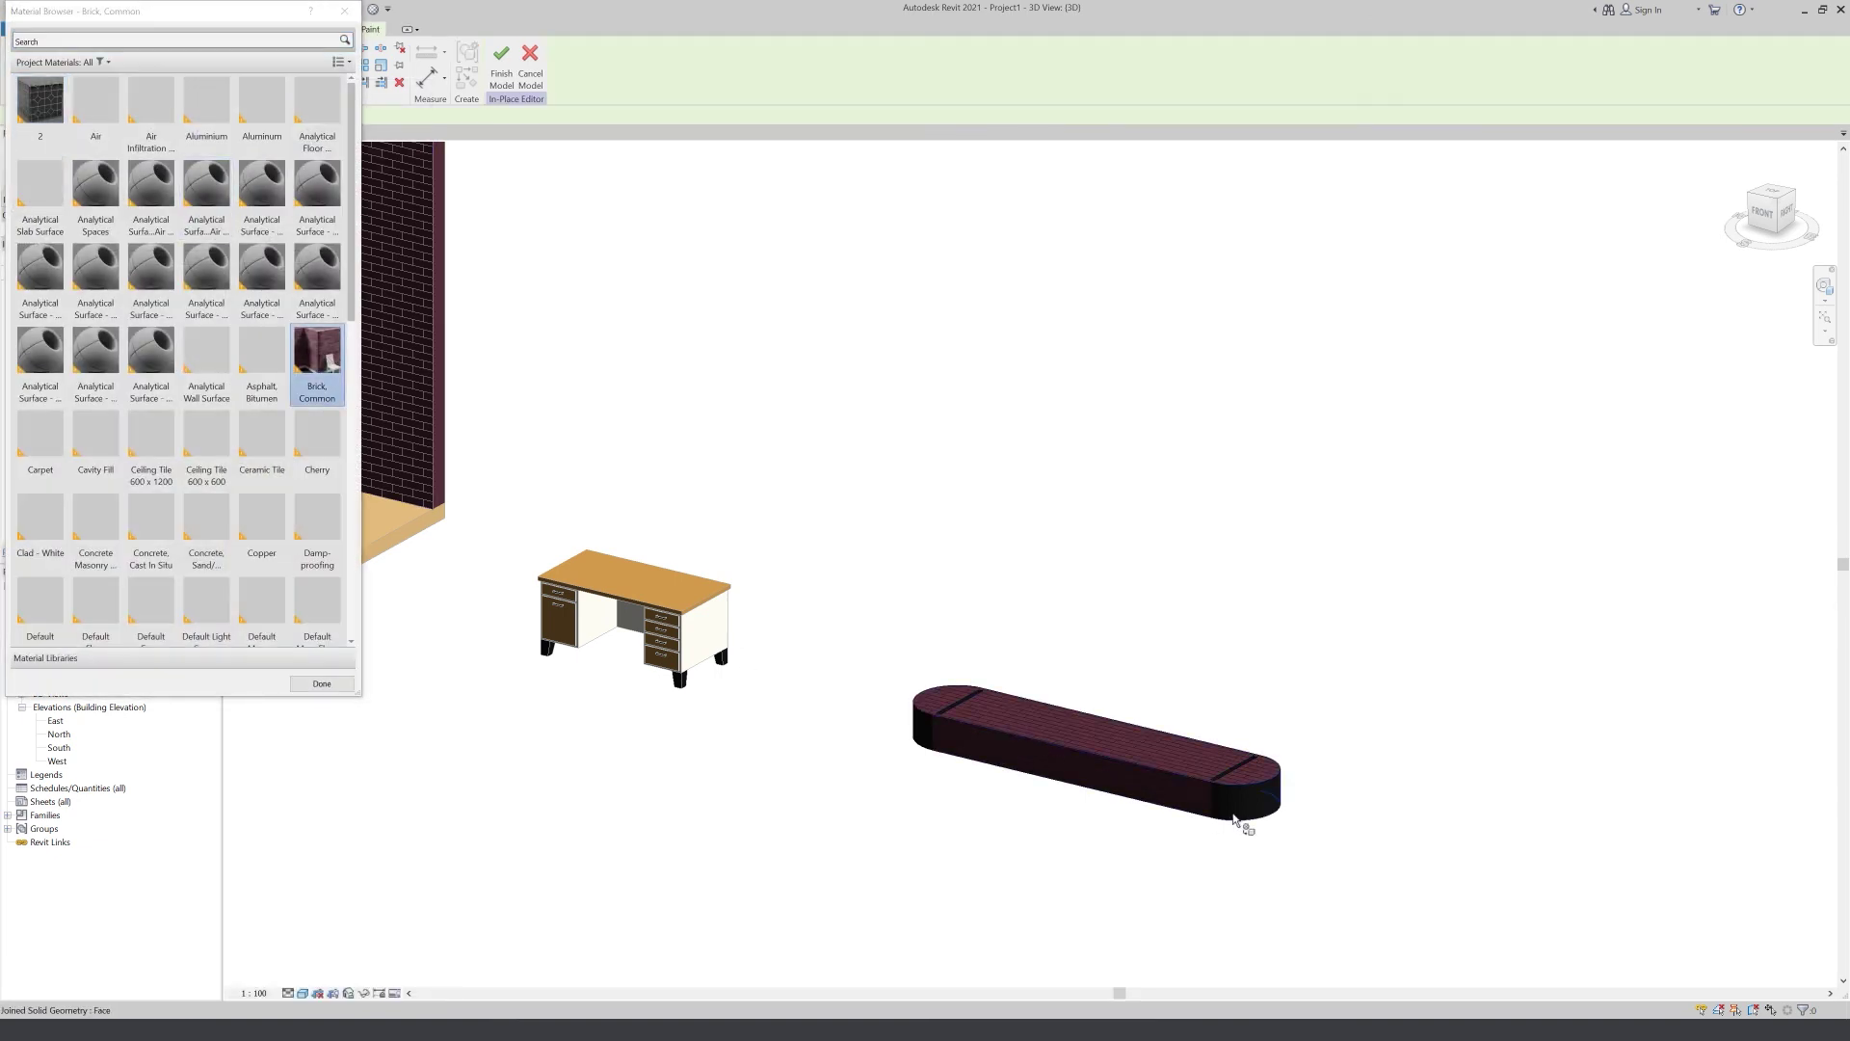
pyautogui.scroll(3, 1236, 818)
pyautogui.click(768, 697)
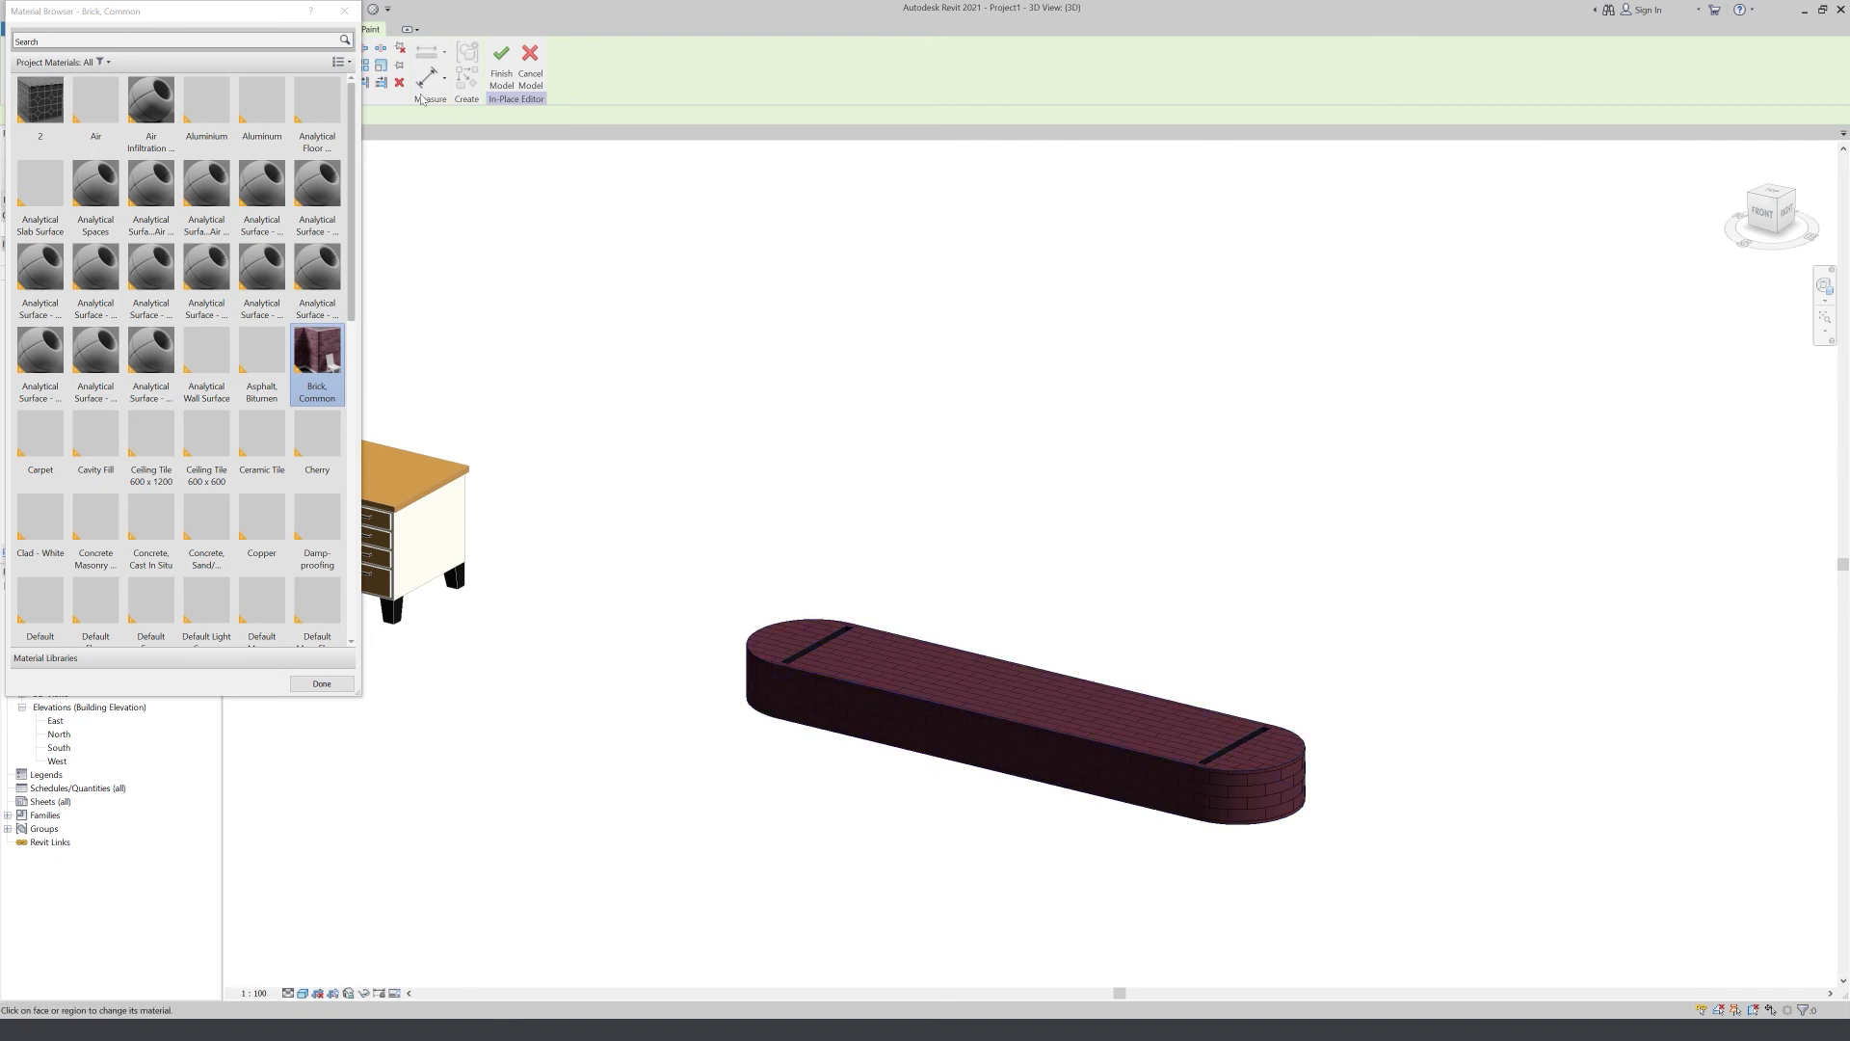
pyautogui.click(344, 10)
pyautogui.click(232, 82)
pyautogui.click(246, 126)
pyautogui.click(892, 690)
pyautogui.click(920, 750)
pyautogui.click(1240, 820)
pyautogui.click(766, 704)
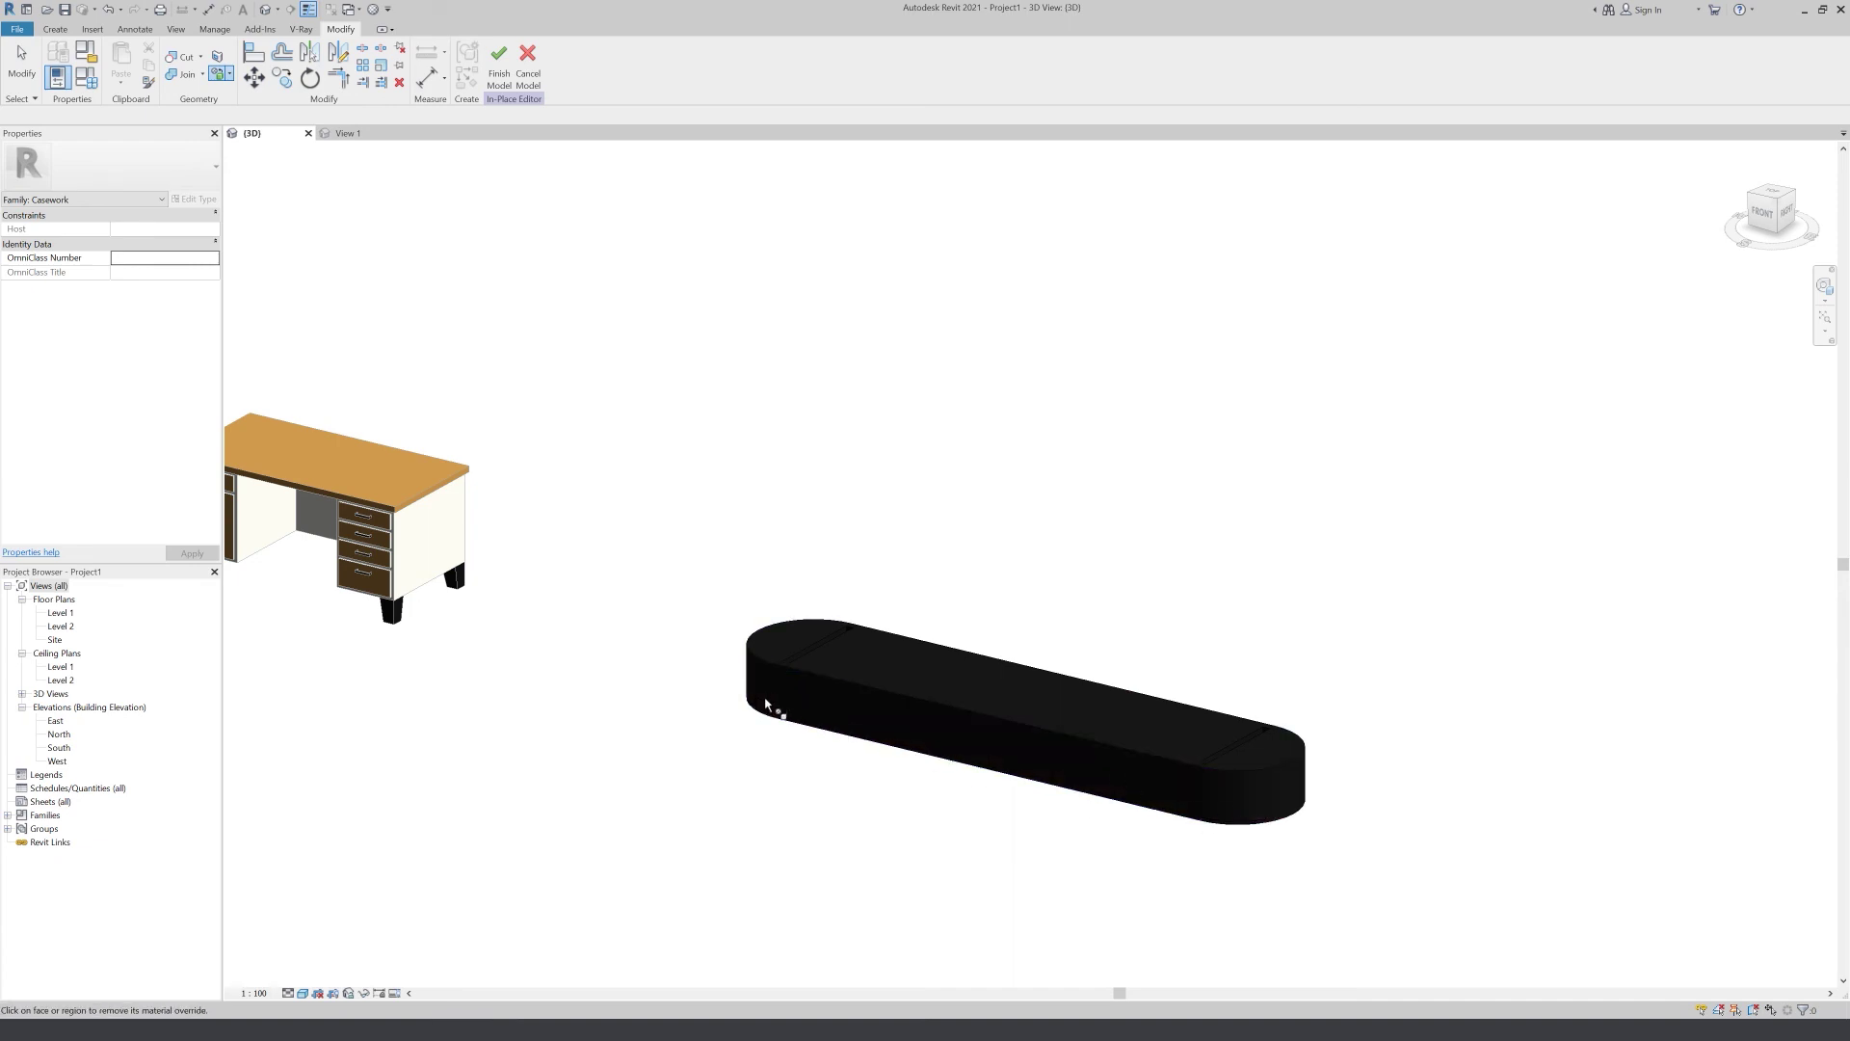
pyautogui.click(499, 62)
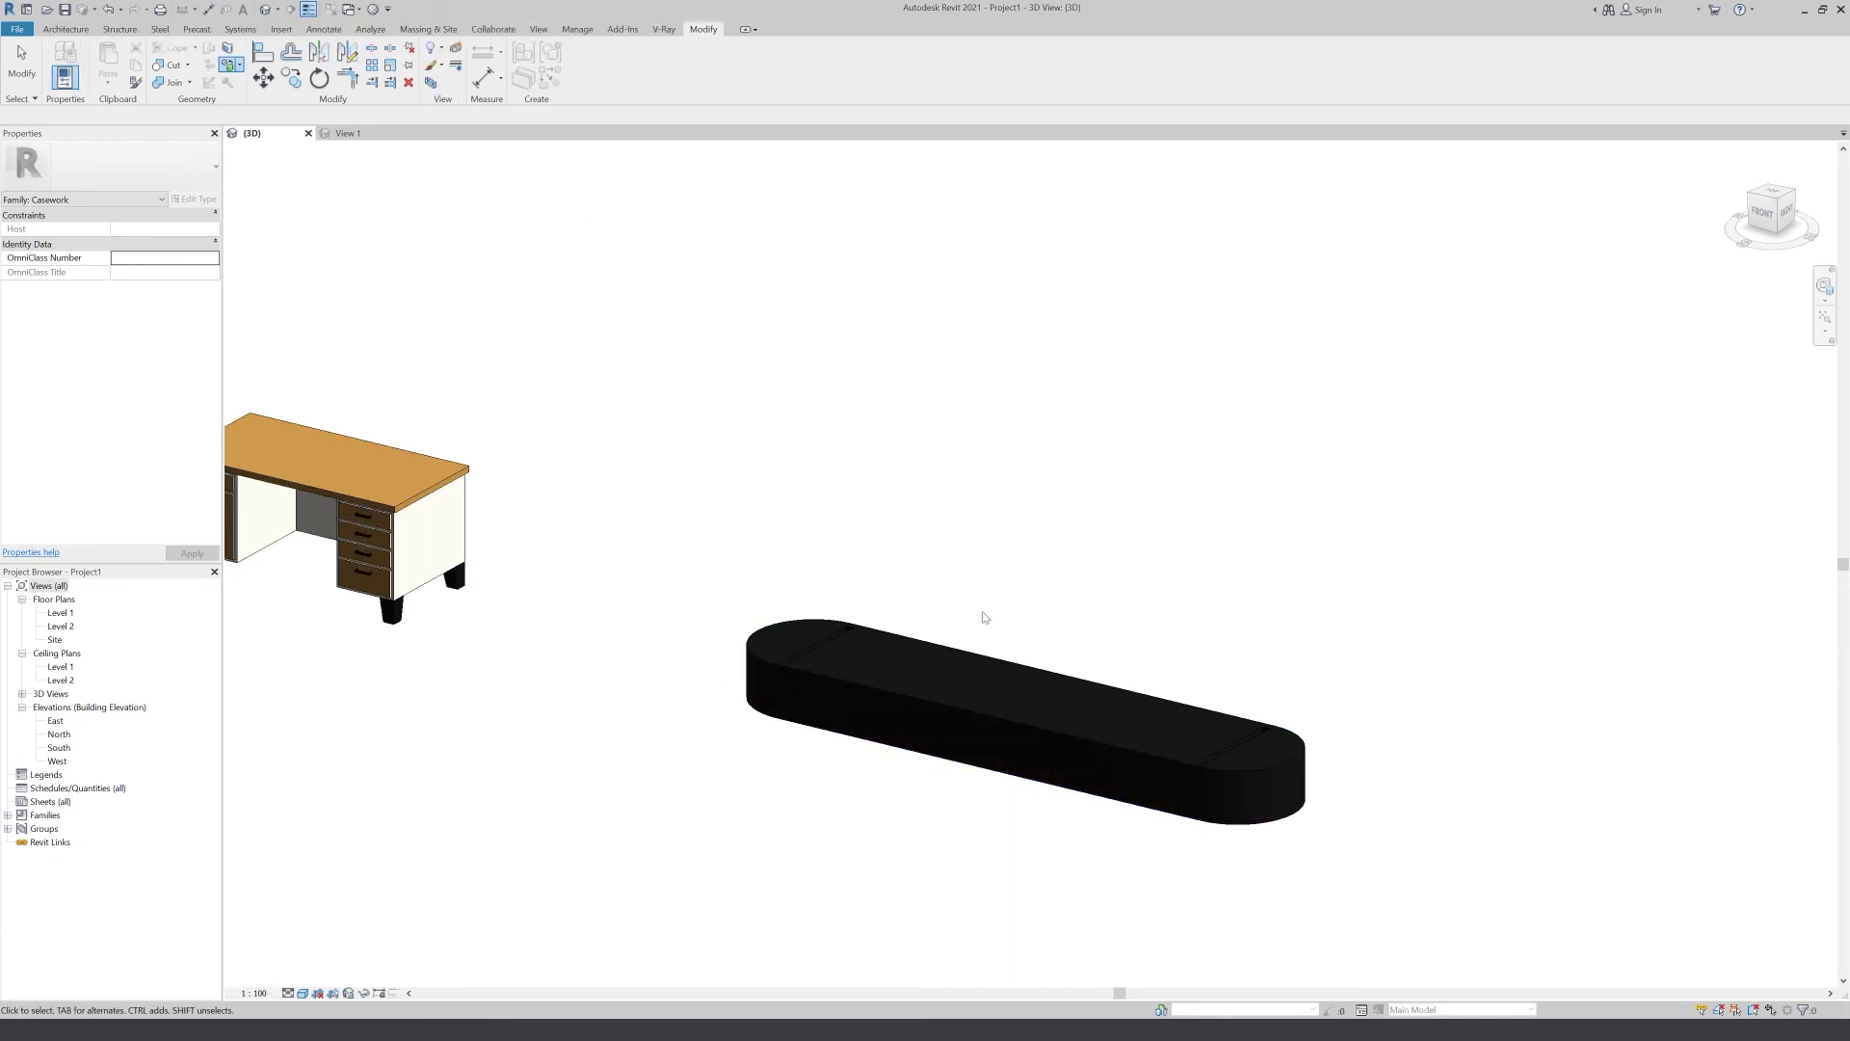
pyautogui.scroll(-2, 1026, 617)
pyautogui.scroll(-2, 1025, 617)
pyautogui.scroll(-2, 923, 520)
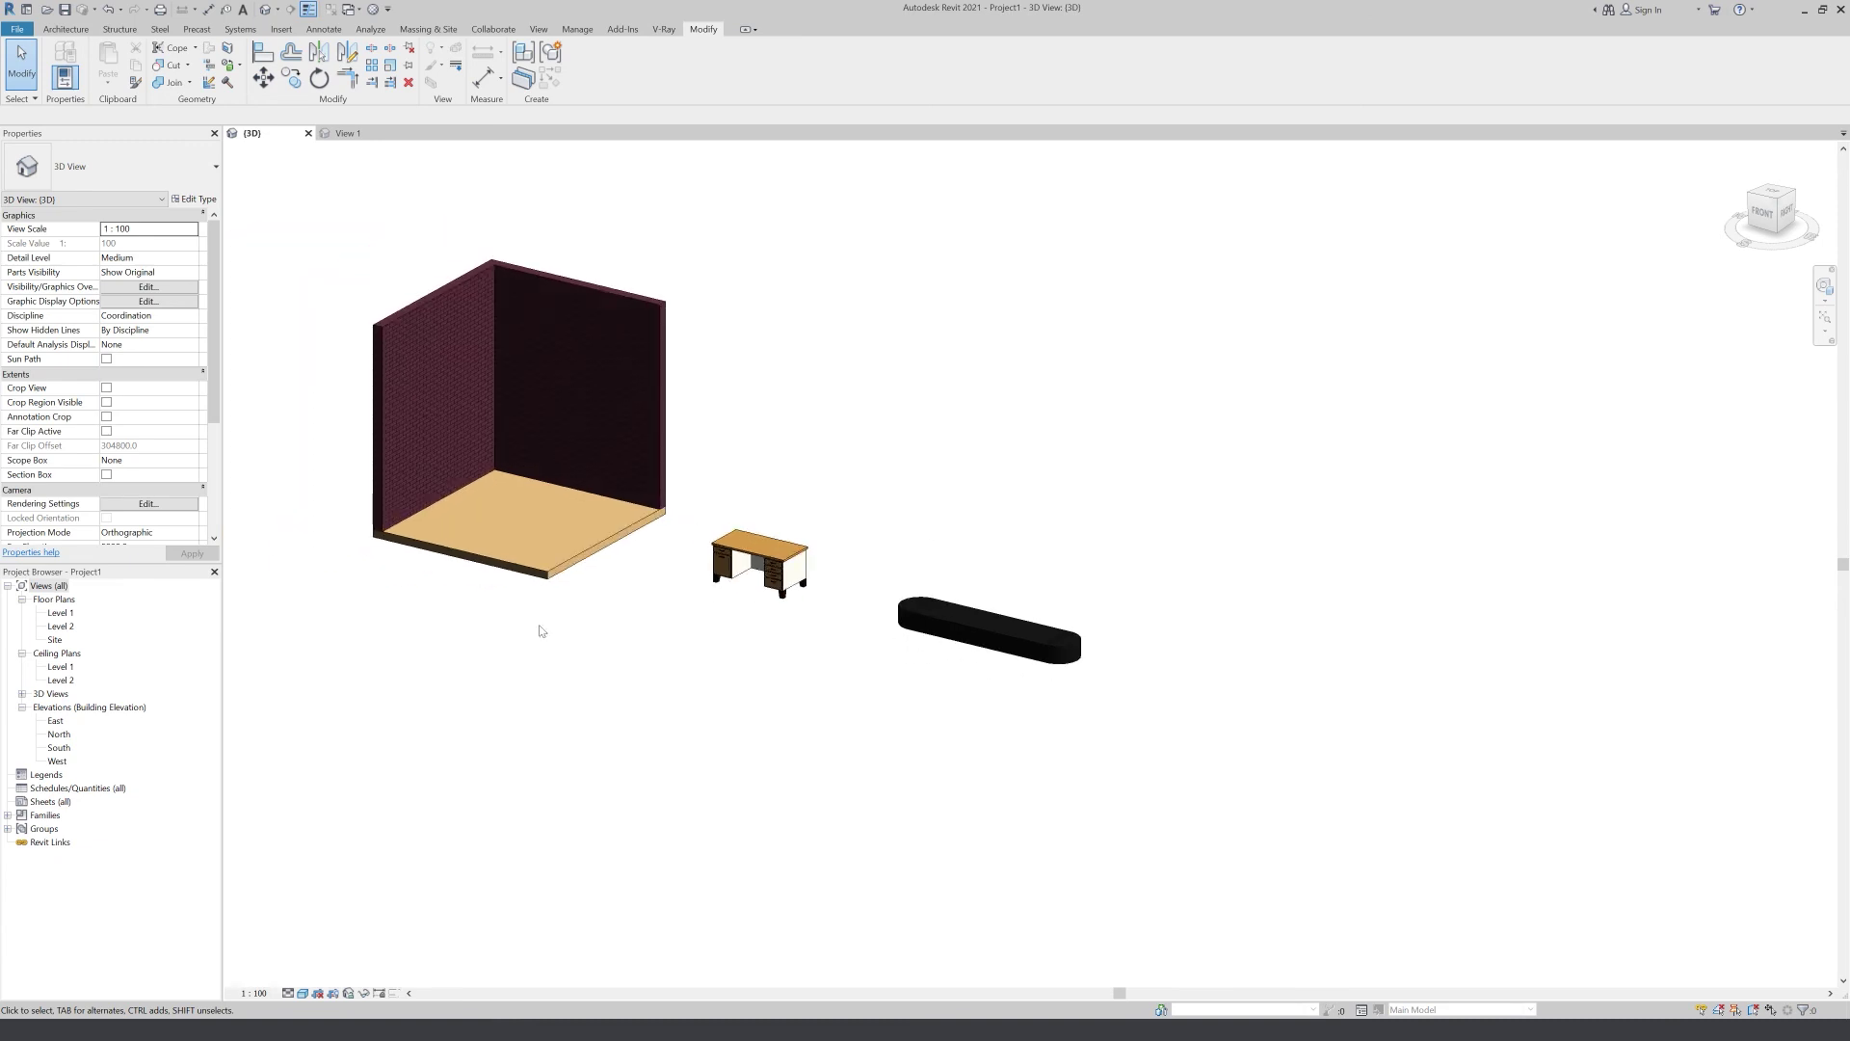
pyautogui.scroll(1, 384, 488)
pyautogui.scroll(1, 578, 702)
pyautogui.moveTo(578, 703); pyautogui.dragTo(672, 819, button='middle')
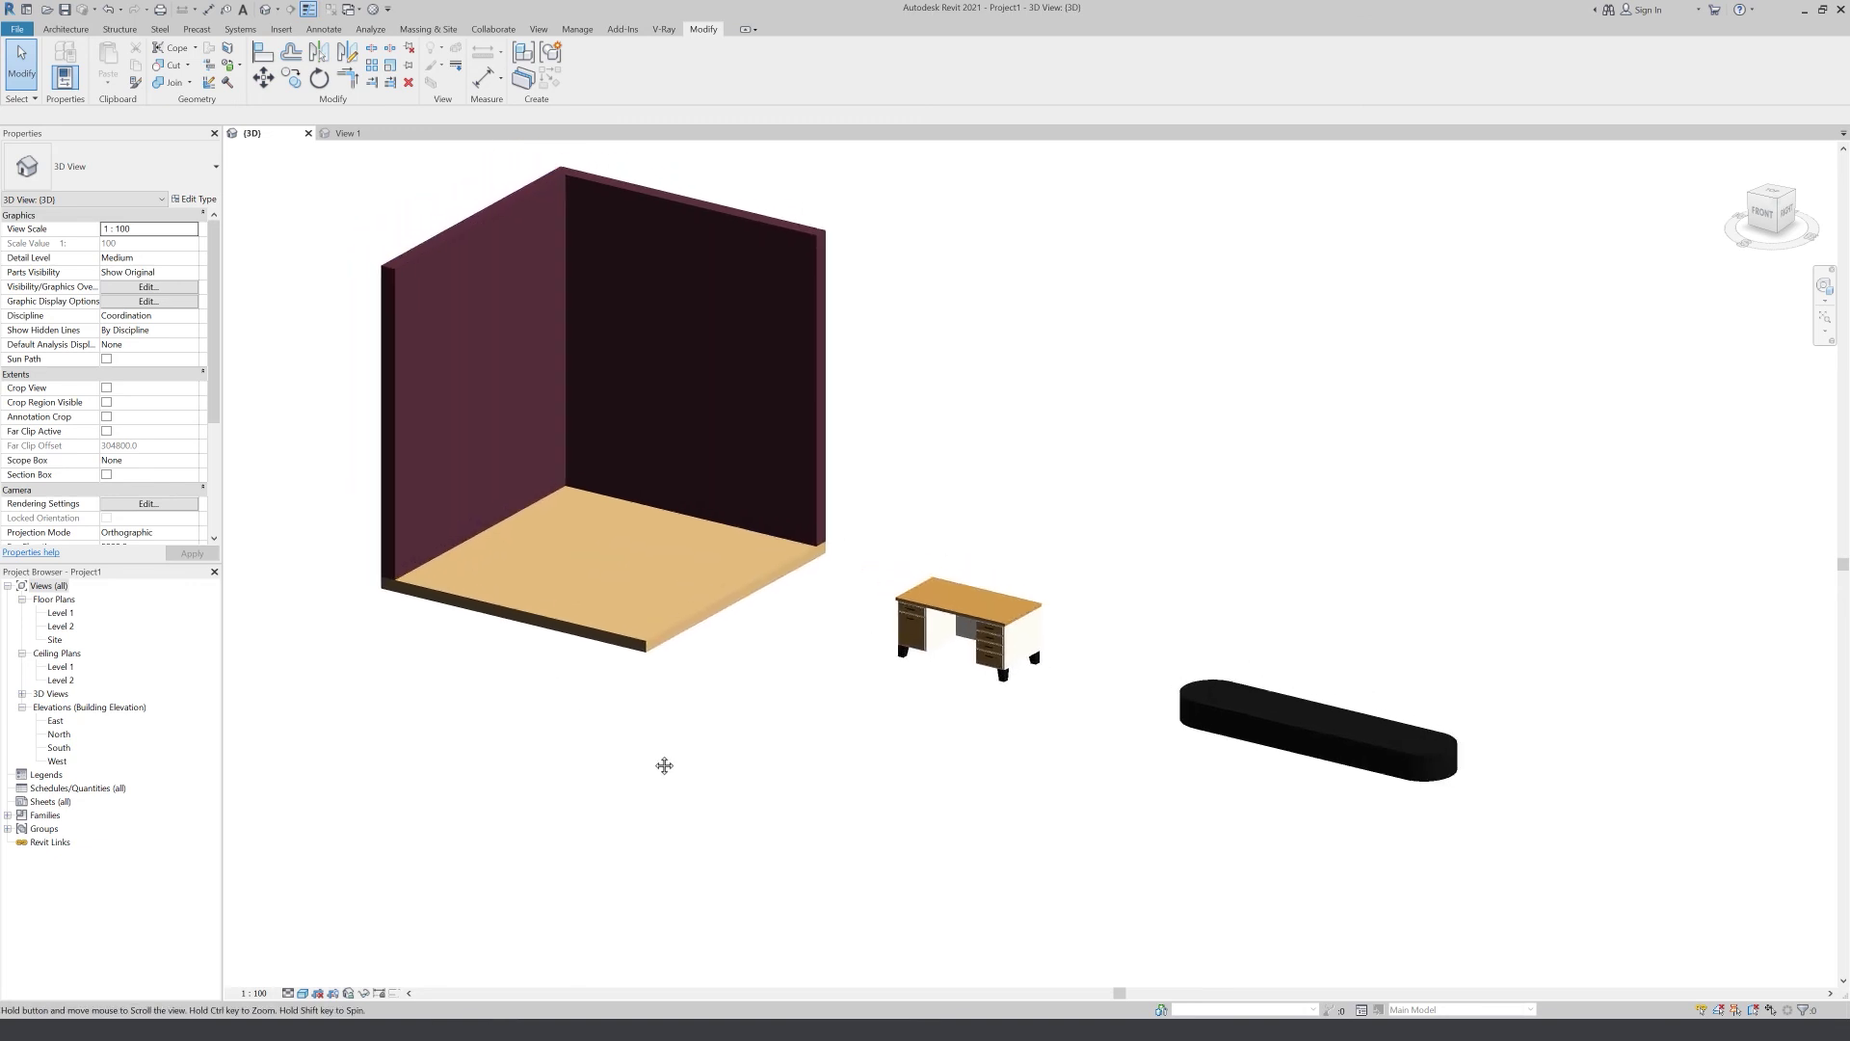